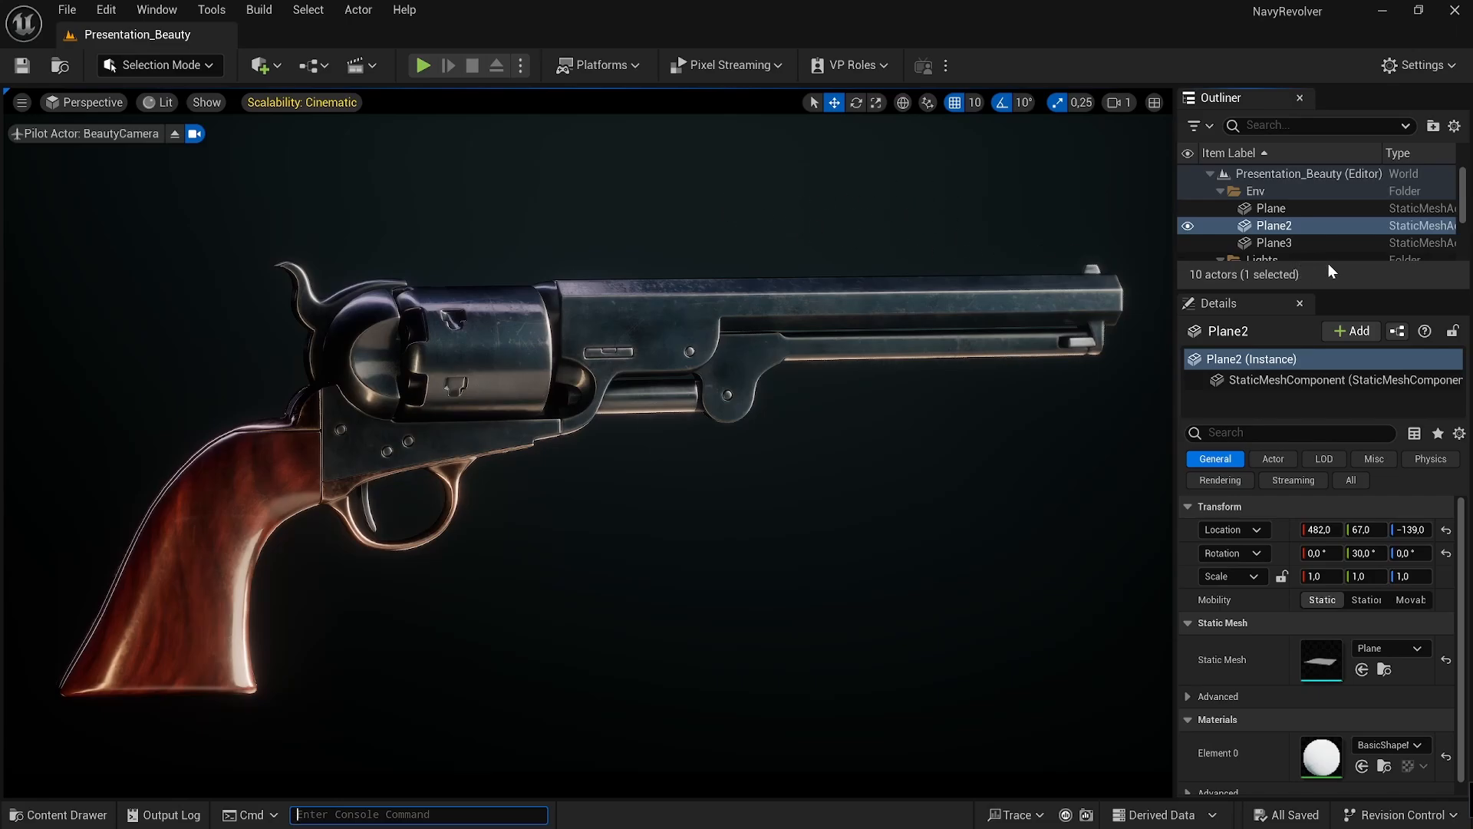
left_click_drag(1321, 292, 1320, 516)
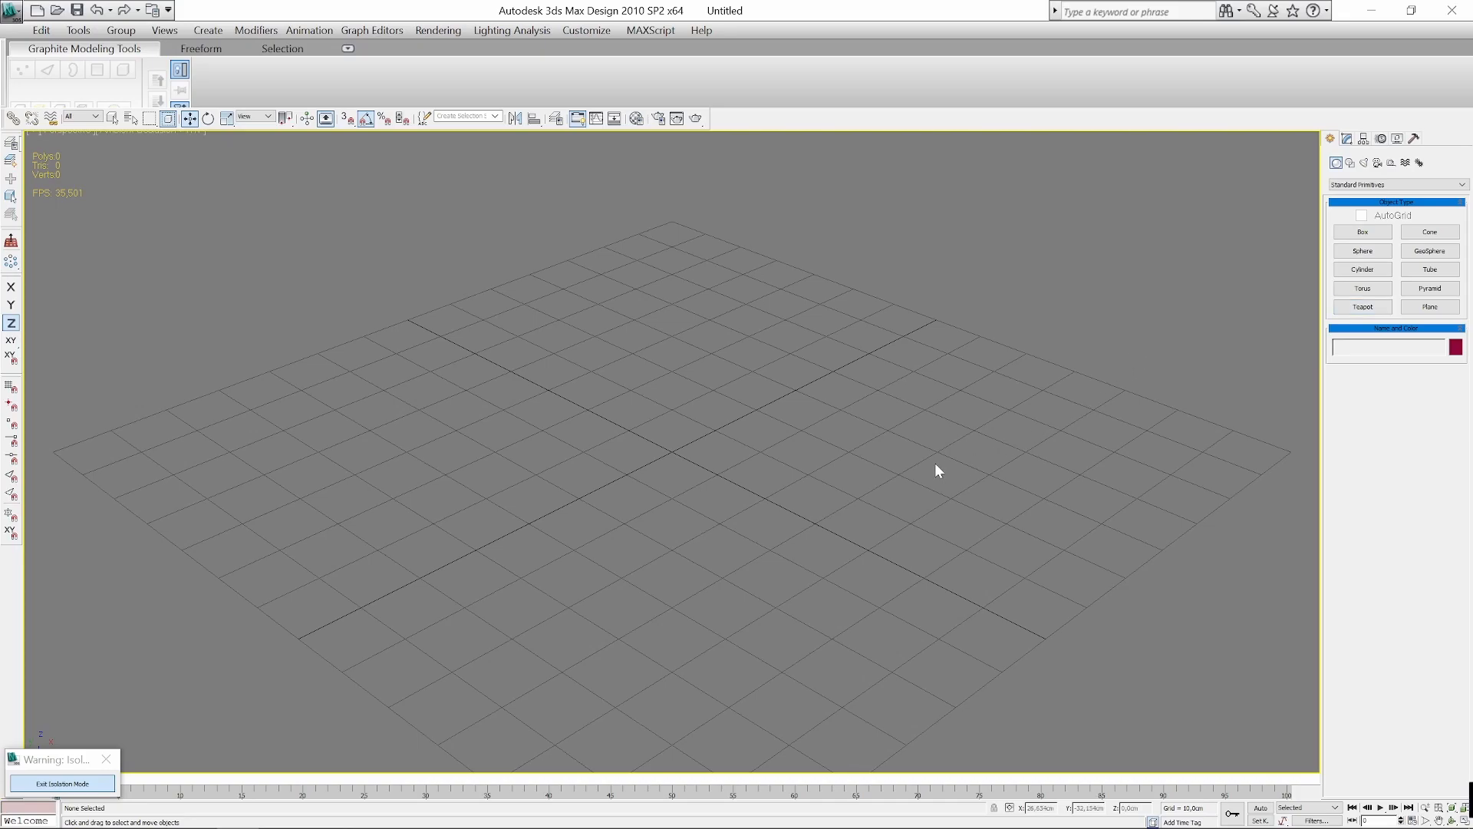
In 3ds Max, create a box about 131 cm wide, 19 cm long and 17 cm high across the grid.
scroll(939, 464, "down", 4)
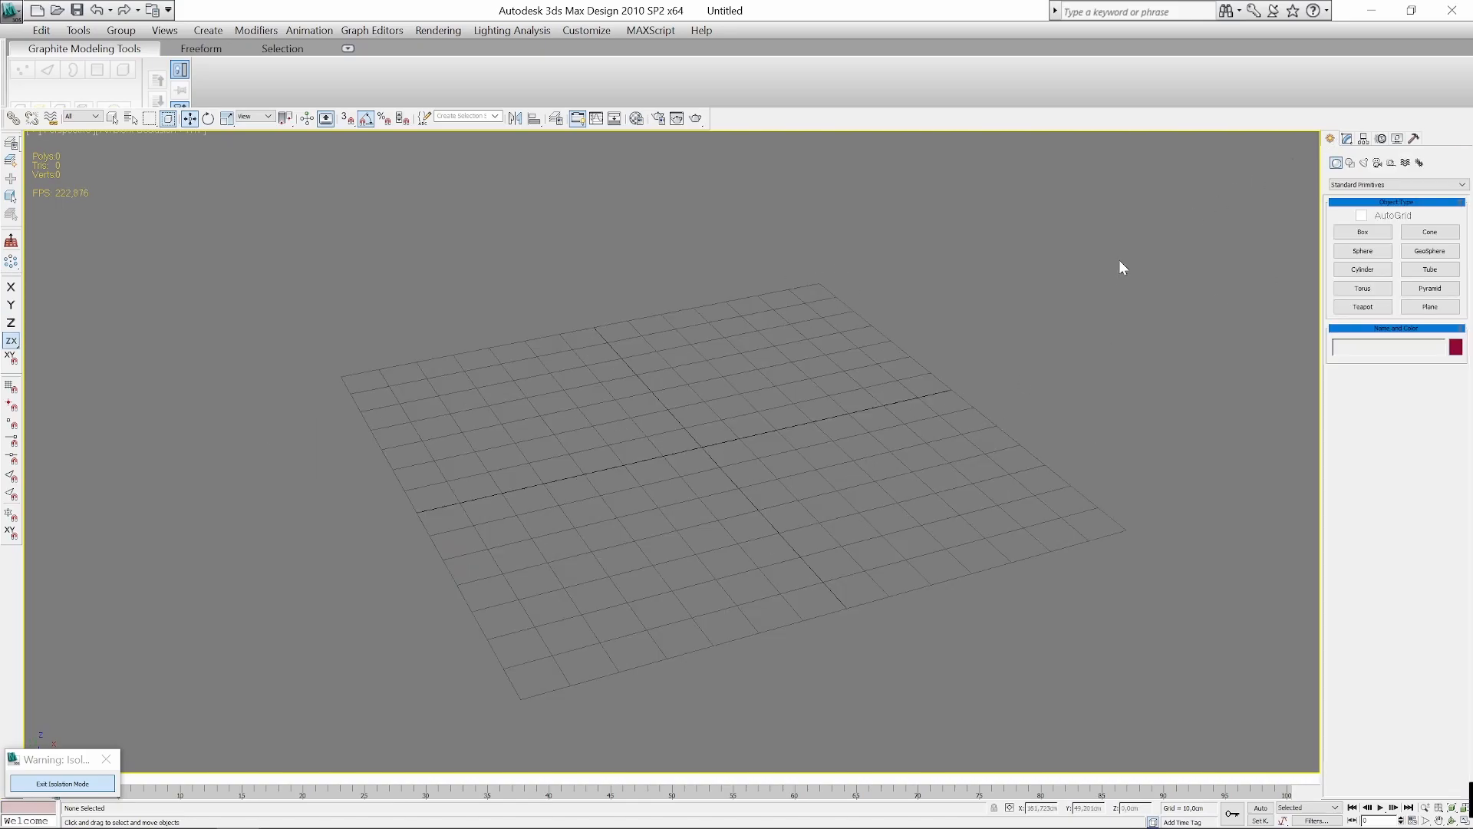
left_click(1362, 231)
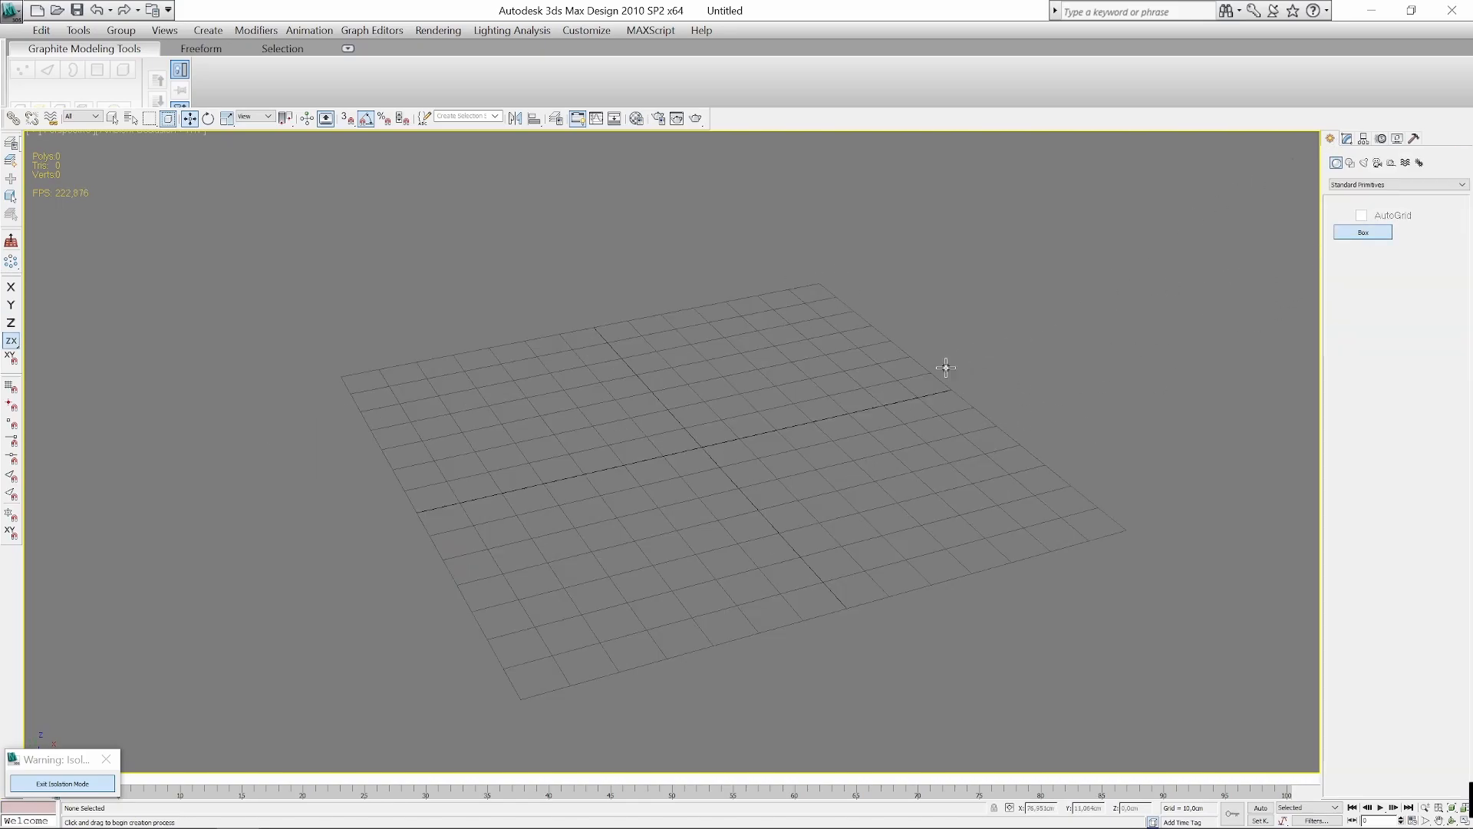
left_click_drag(946, 368, 445, 495)
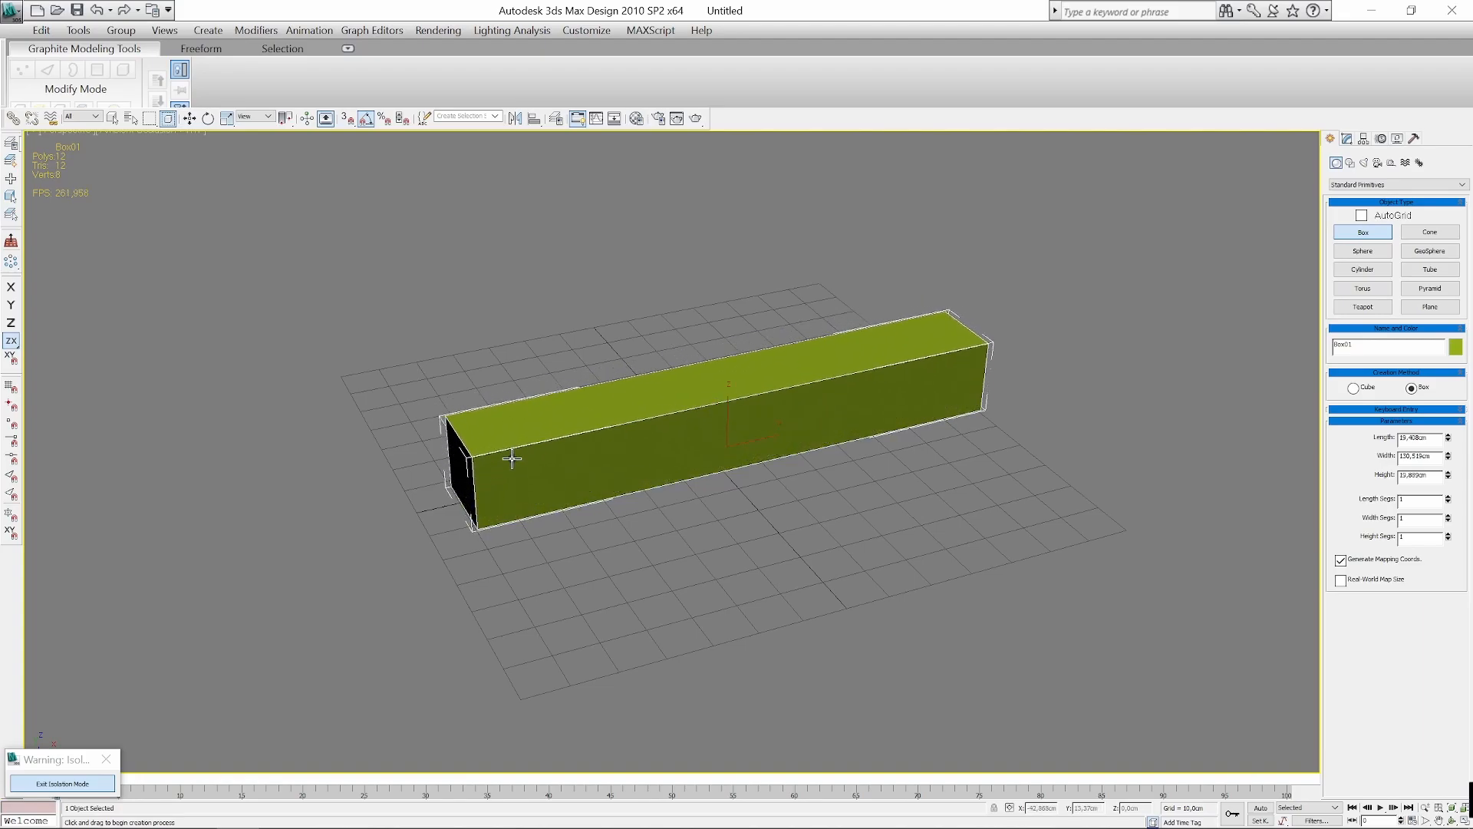
left_click(512, 462)
scroll(618, 483, "down", 2)
scroll(688, 516, "down", 2)
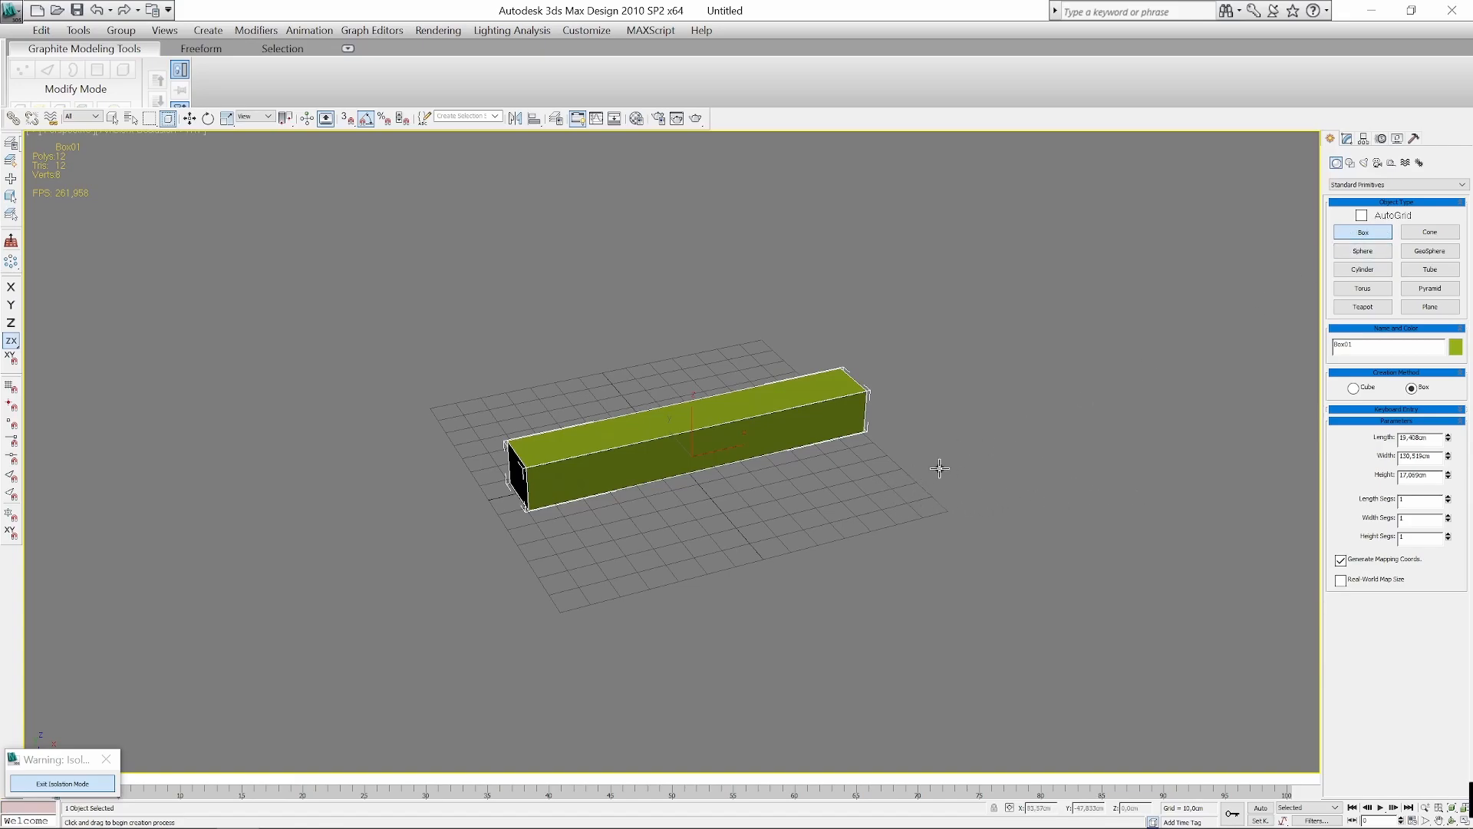
Move the box along the X axis so that it extends past the grid's edge.
middle_click_drag(831, 486, 868, 480, "alt")
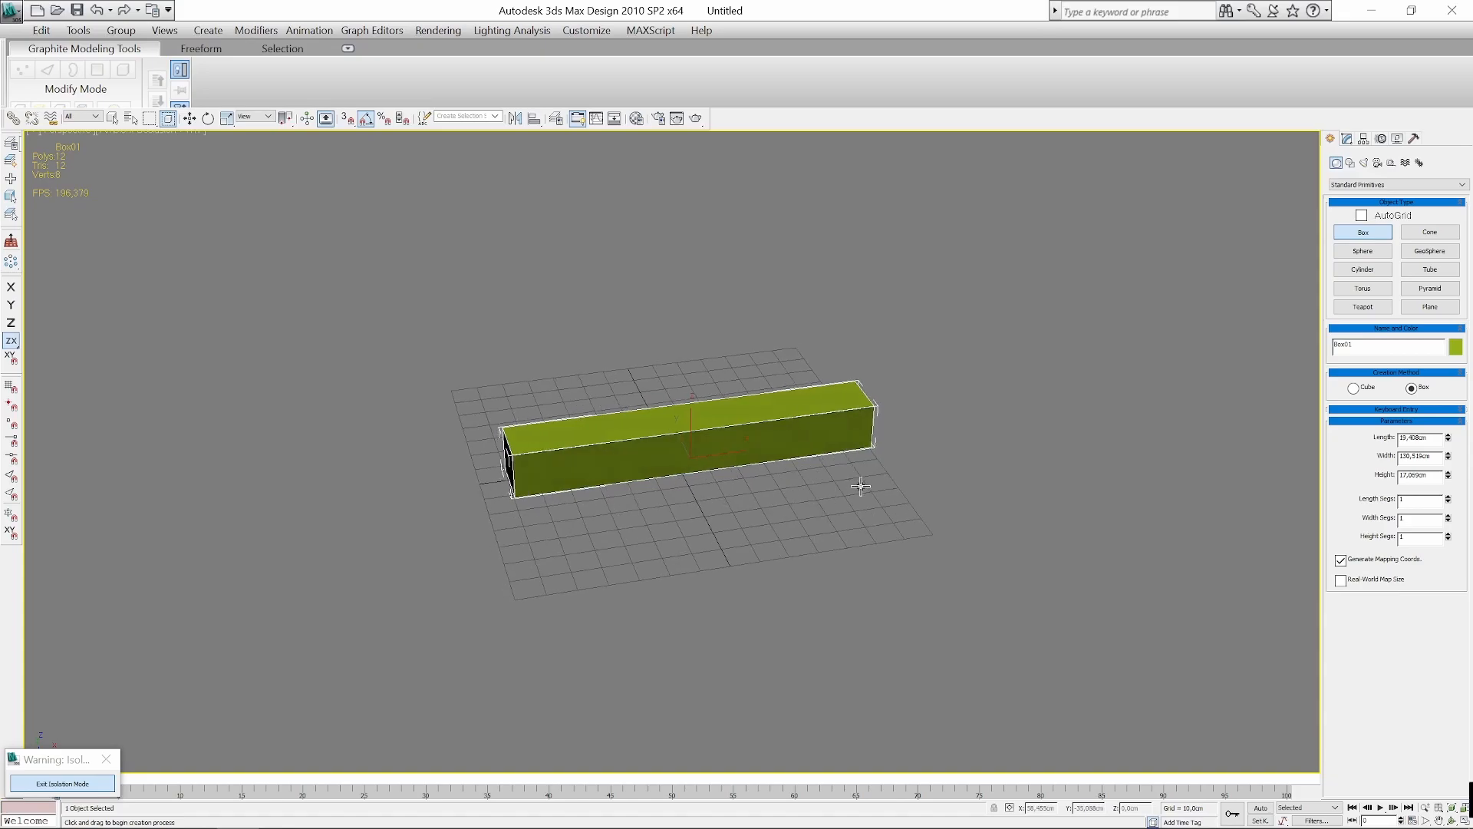
middle_click_drag(859, 487, 769, 460, "alt")
key("w")
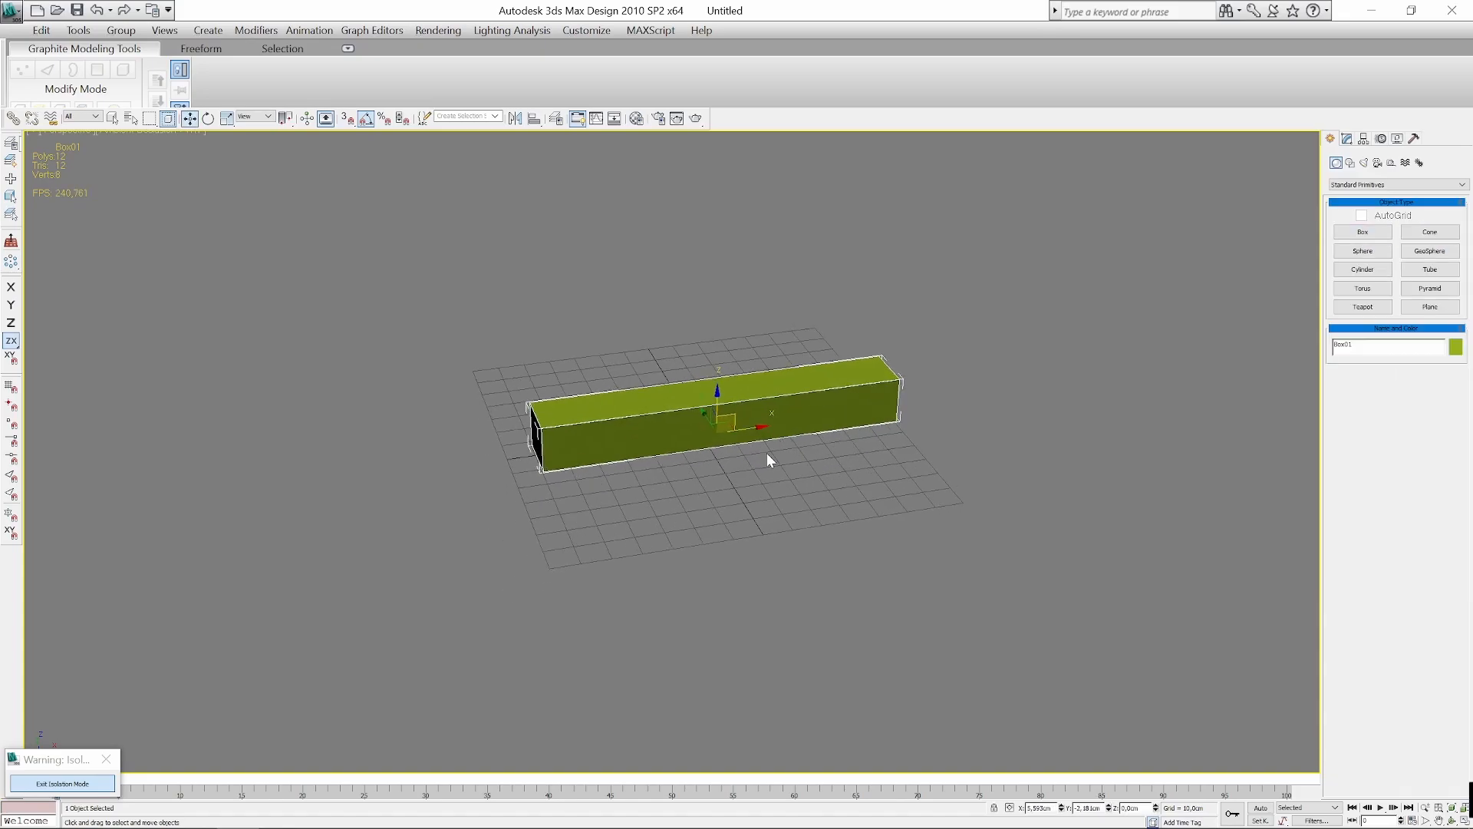
left_click_drag(733, 418, 856, 407)
Clone the box as a single copy towards negative X and lower the copy below the original.
middle_click_drag(931, 483, 839, 490)
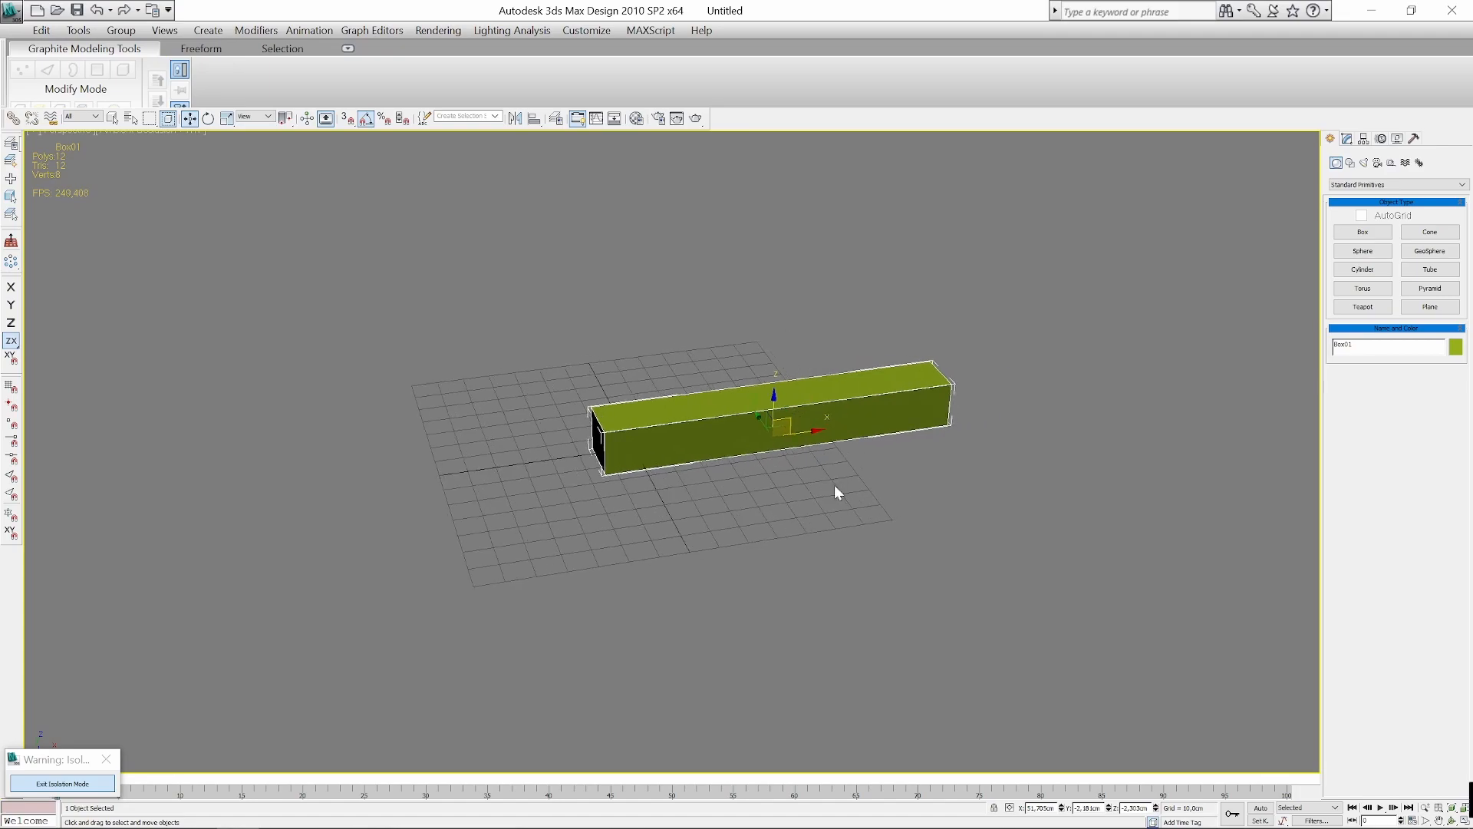
left_click_drag(796, 422, 576, 433, "shift")
left_click(741, 495)
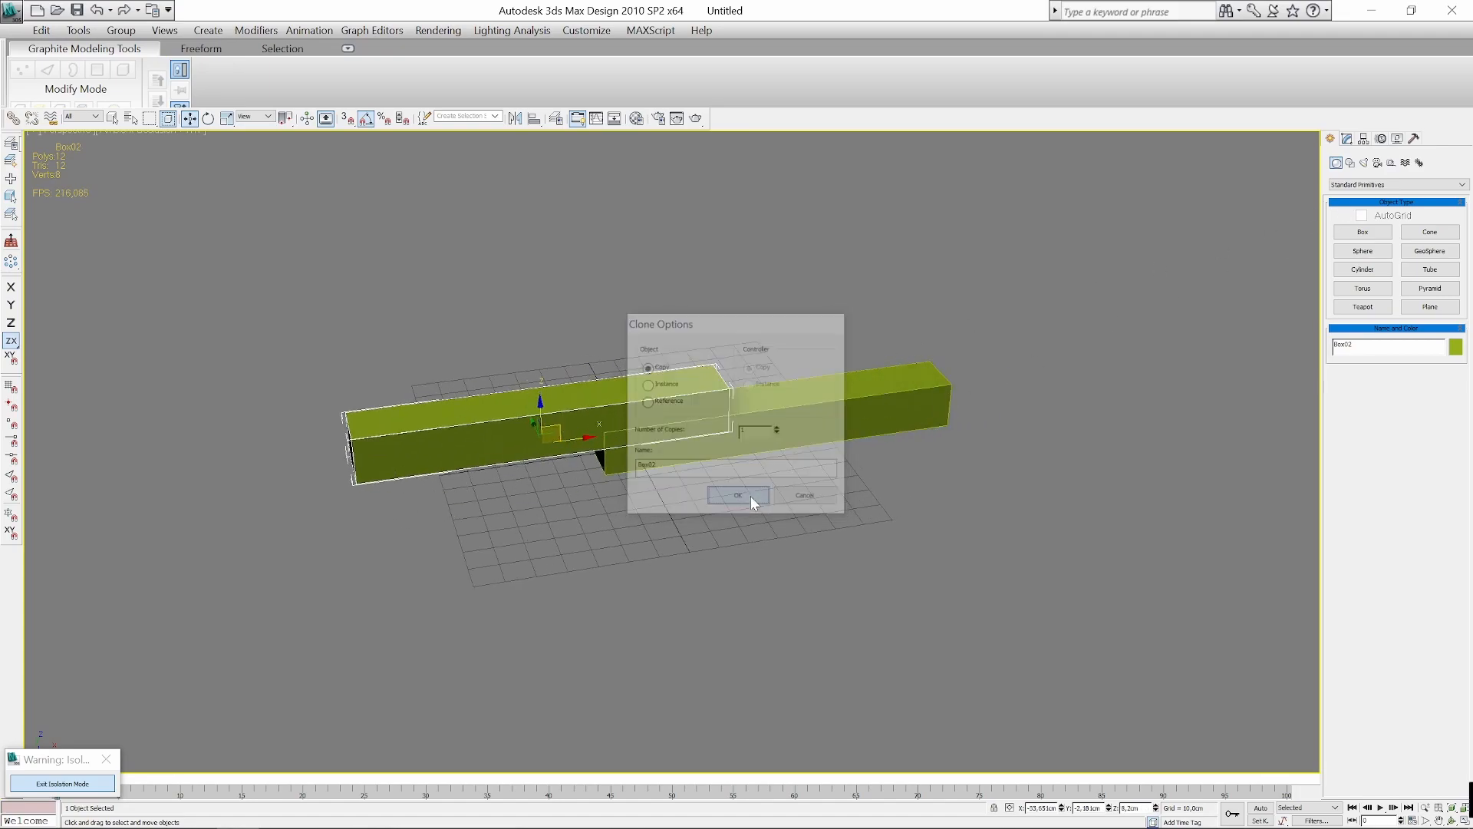
left_click_drag(572, 430, 577, 461)
Raise the original box above the copy and stretch it vertically to about 163%.
left_click(775, 438)
left_click_drag(792, 428, 829, 339)
key("r")
key("r")
key("F7")
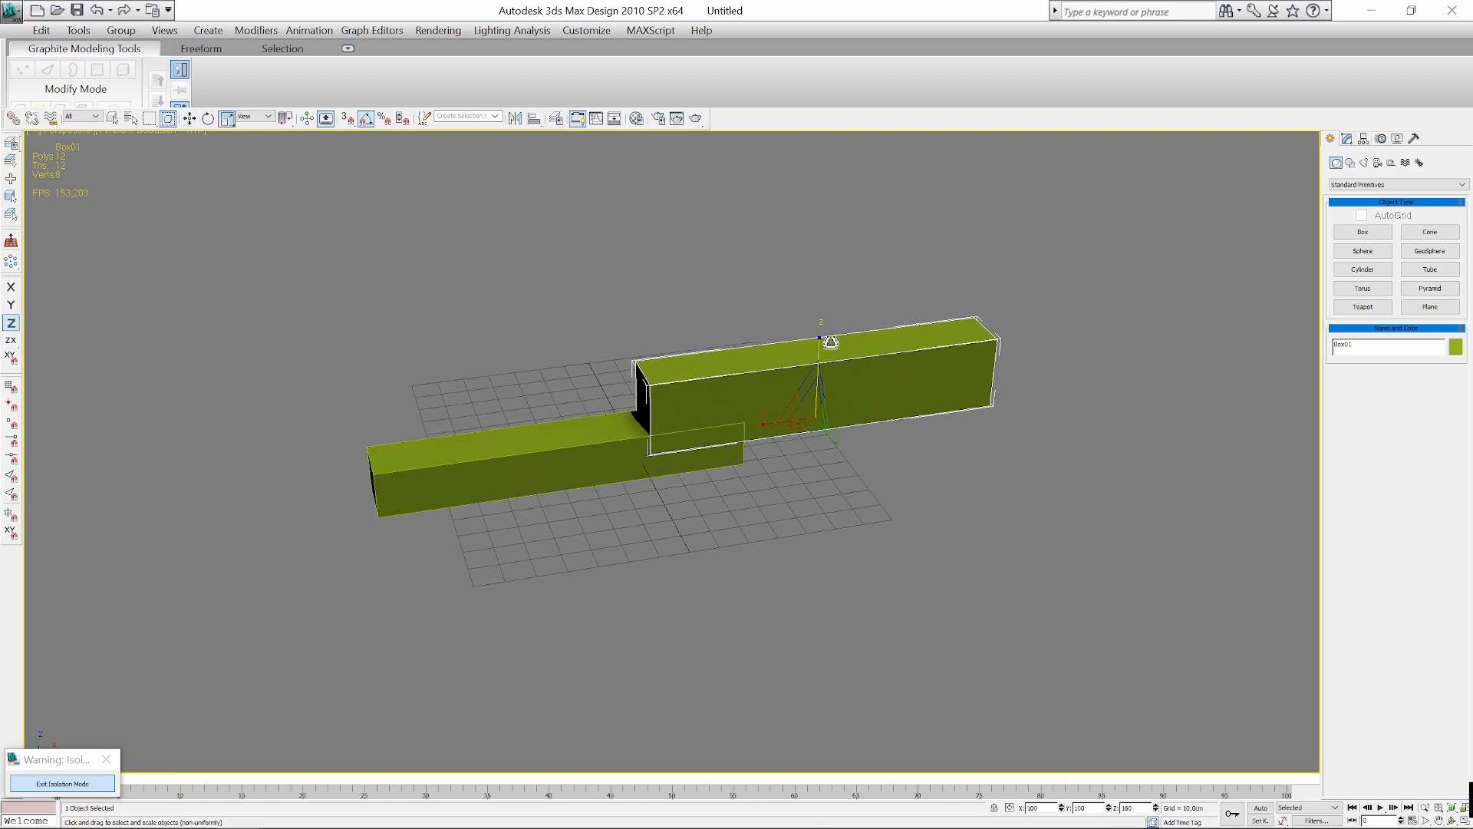
Stretch the copied box vertically, shorten it along X and place it under the rear end of the long box.
left_click(599, 456)
left_click_drag(556, 431, 571, 392)
key("F5")
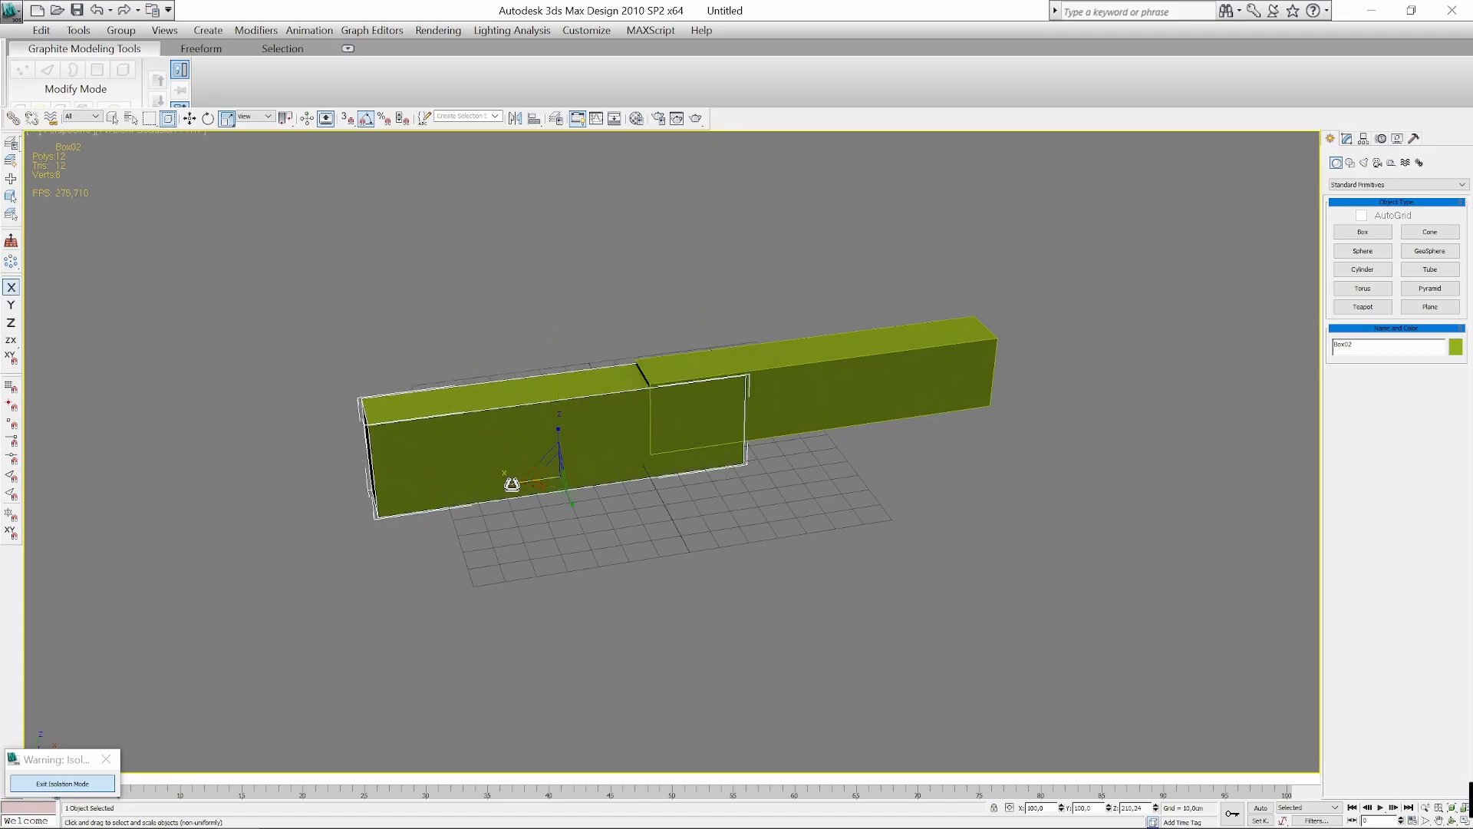
left_click_drag(510, 484, 831, 526)
key("w")
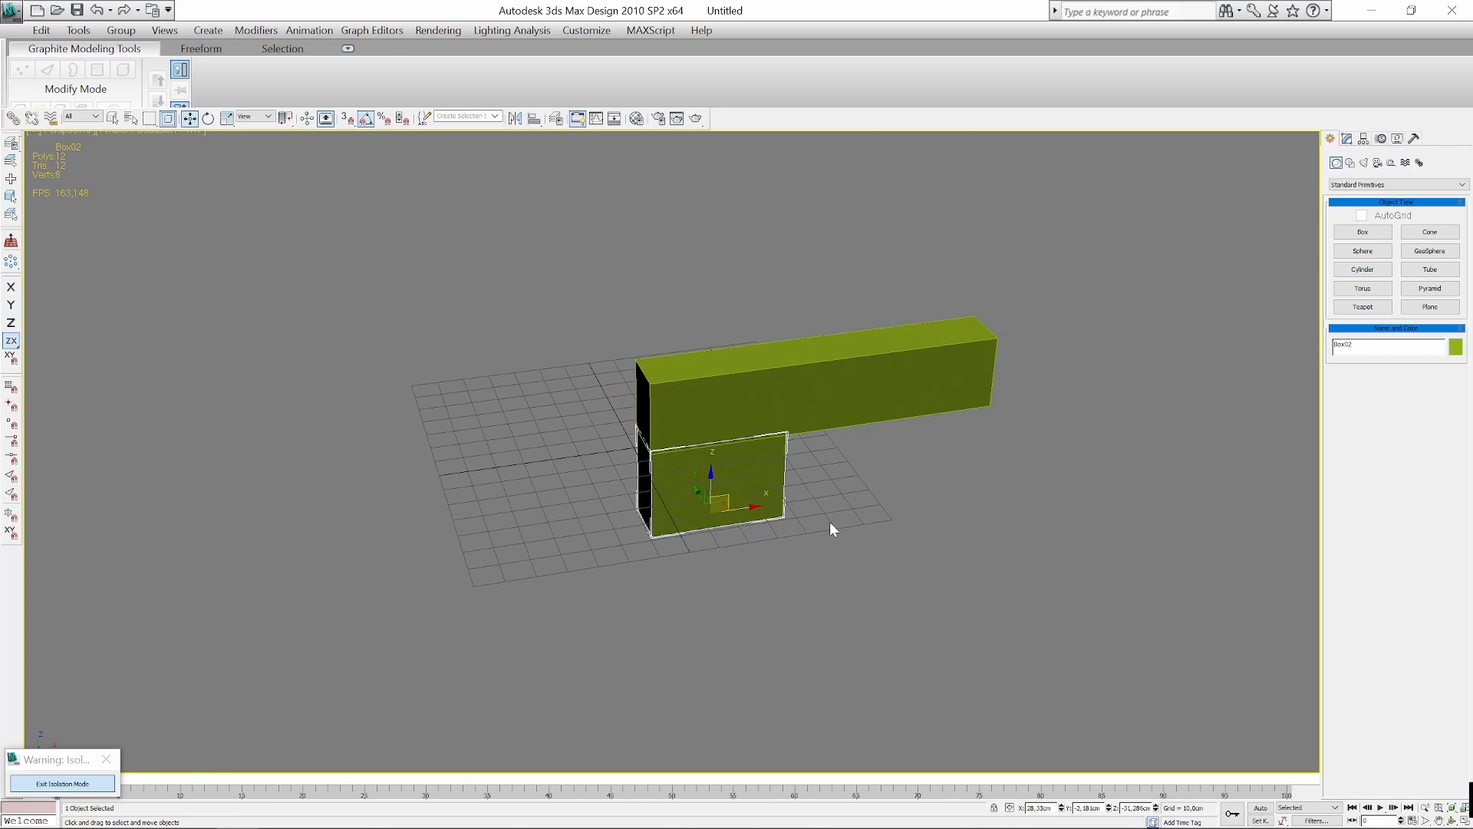
Make the short block taller and lower it beneath the long box to form the pistol's grip.
key("r")
left_click_drag(720, 483, 715, 446)
key("r")
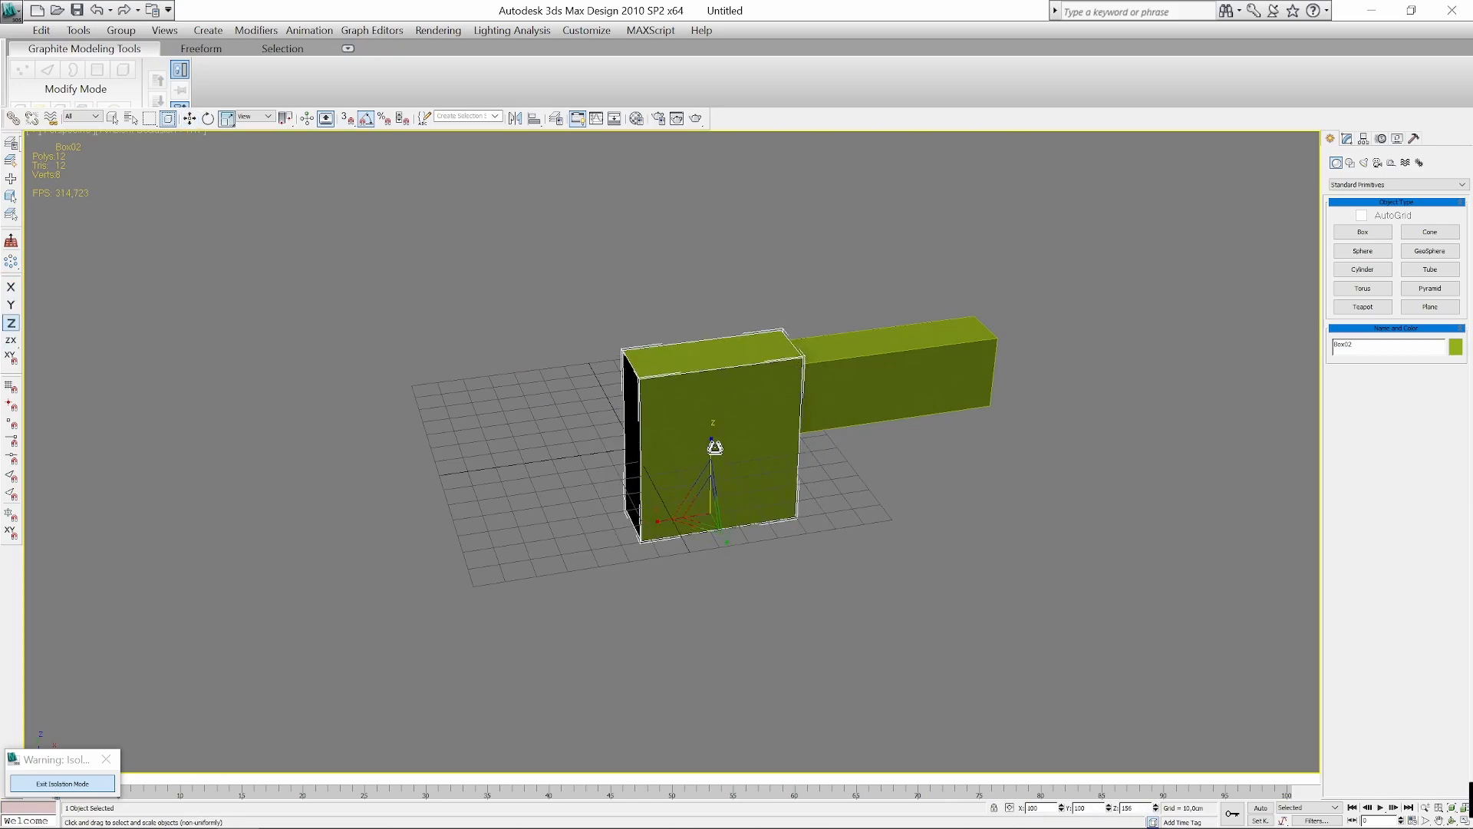
key("w")
left_click_drag(720, 499, 728, 544)
Lengthen the upper barrel box along X to about 145%.
middle_click_drag(871, 510, 717, 473, "alt")
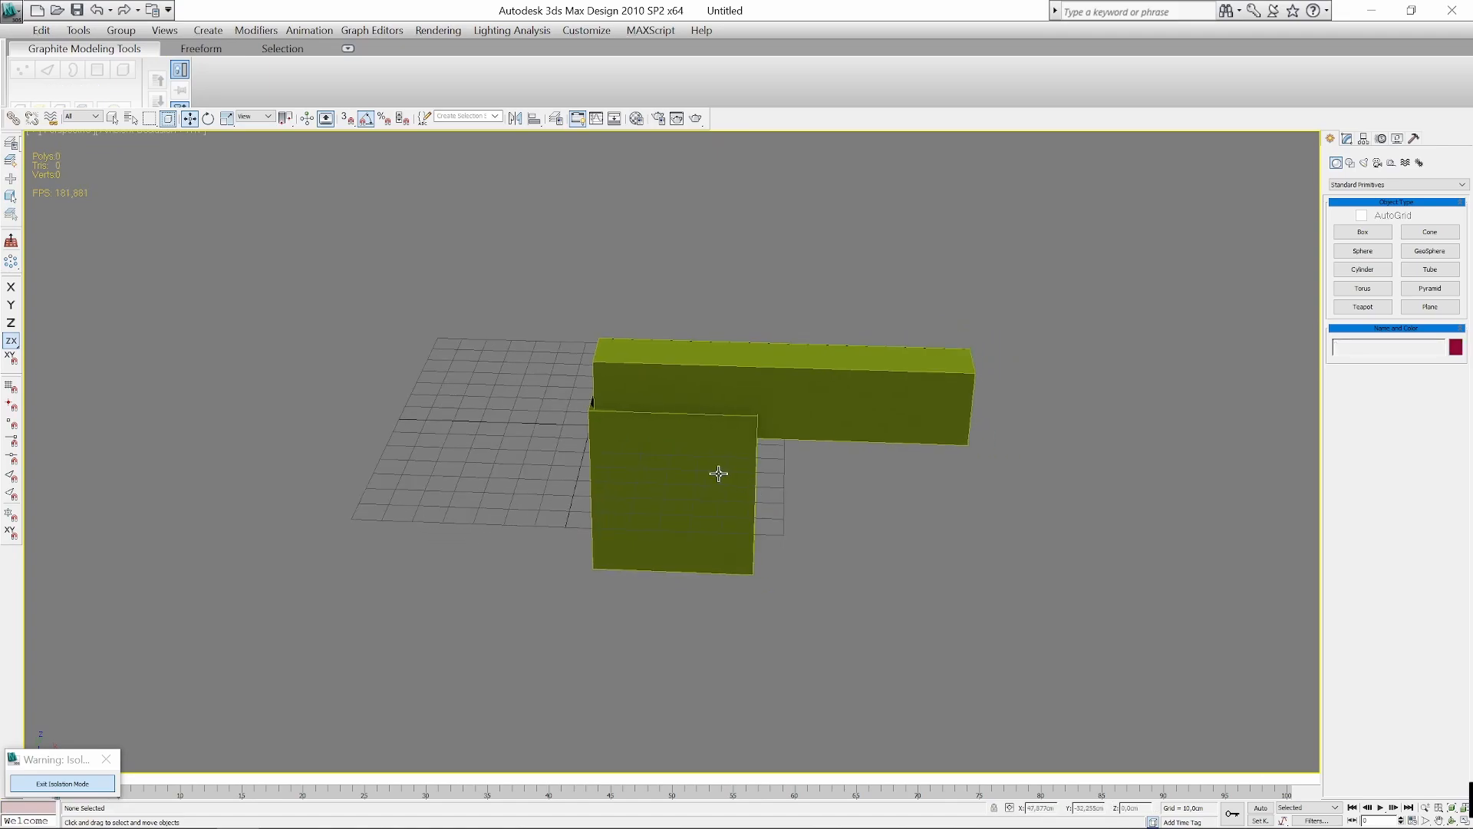
left_click(859, 401)
middle_click_drag(963, 476, 866, 464)
key("r")
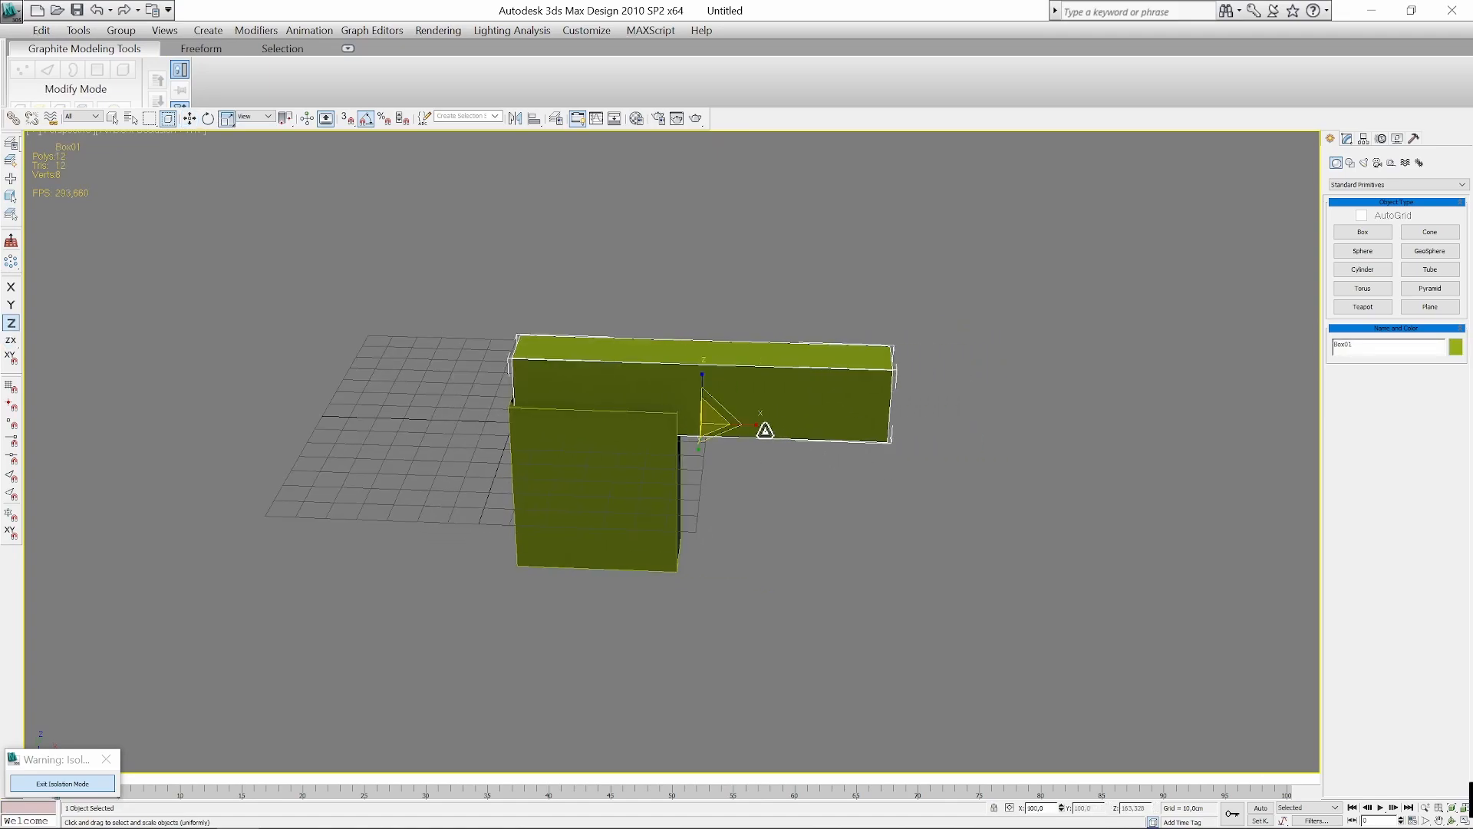
key("F5")
left_click_drag(749, 427, 813, 431)
key("w")
left_click(831, 503)
Rotate the grip block 15° about the Y axis and shift it back under the barrel box's rear end.
middle_click_drag(831, 503, 720, 493, "alt")
left_click(655, 487)
key("e")
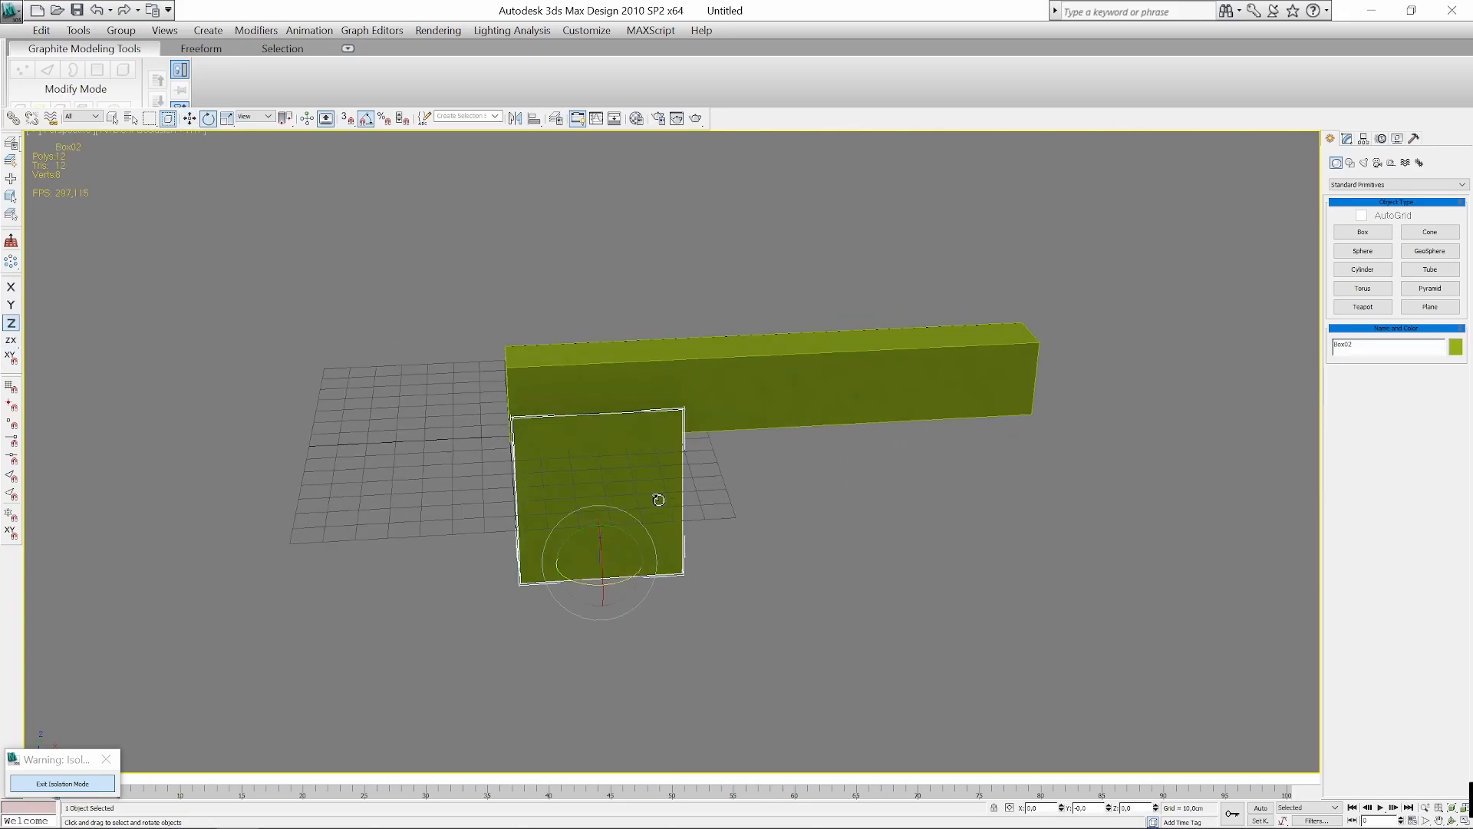
key("F5")
mouse_move(625, 534)
left_mouse_down()
mouse_move(674, 537)
mouse_move(641, 528)
left_mouse_up()
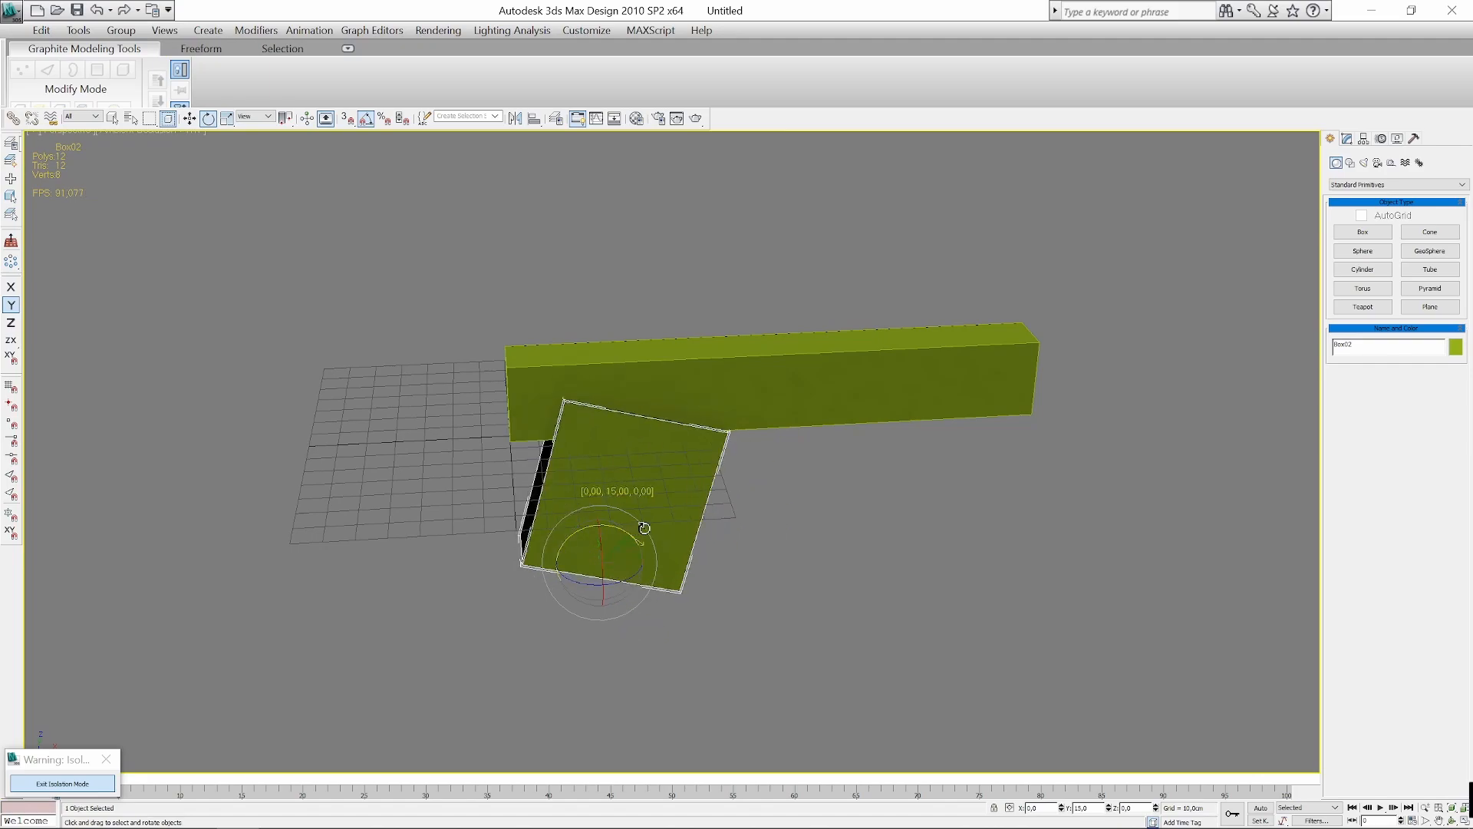
key("w")
left_click_drag(614, 541, 575, 531)
Clone the long barrel box as a copy directly below it.
left_click(780, 395)
scroll(783, 471, "down", 3)
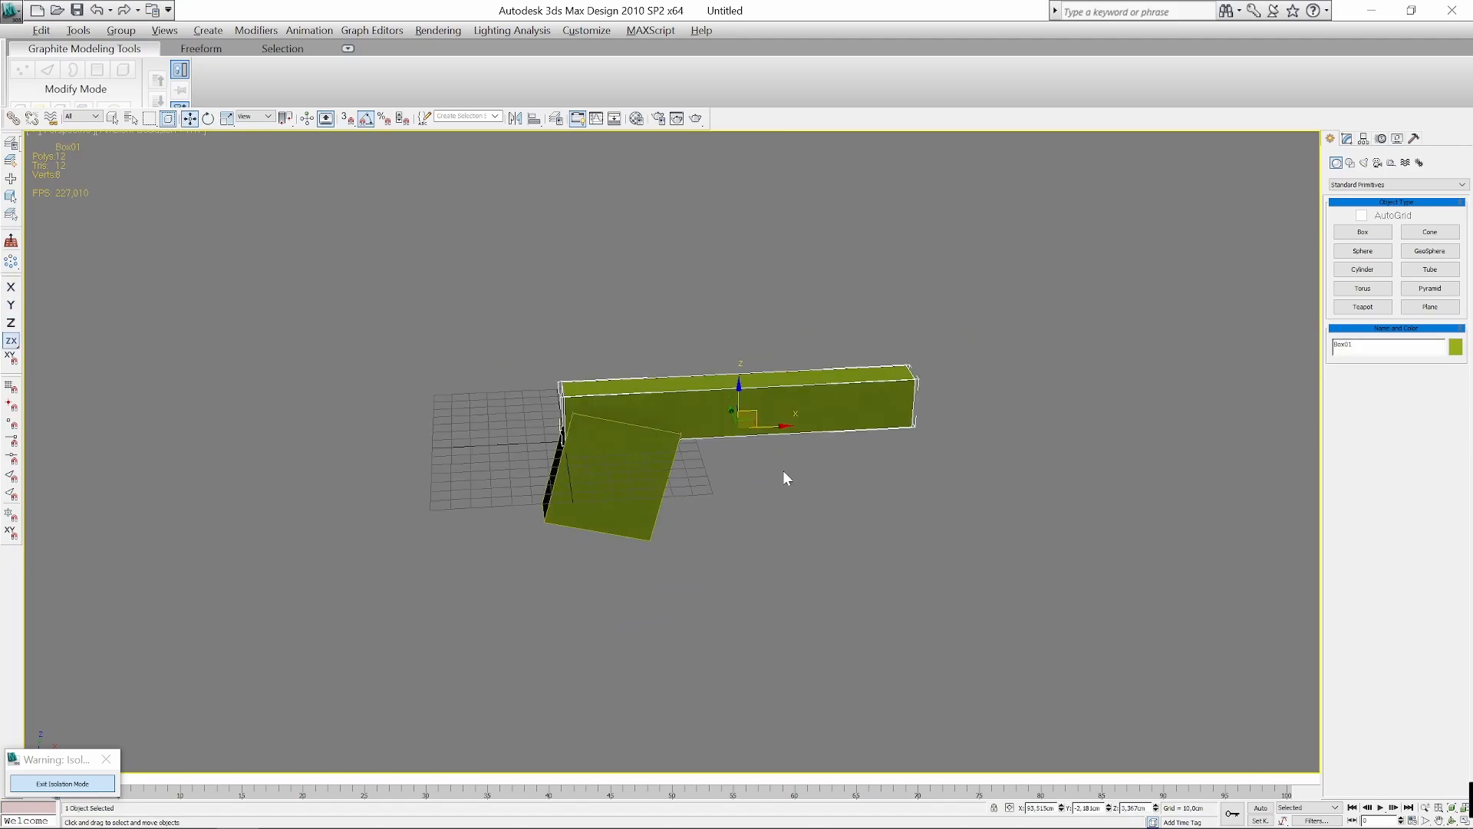
left_click(783, 471)
middle_click_drag(773, 507, 707, 465, "alt")
left_click(764, 414)
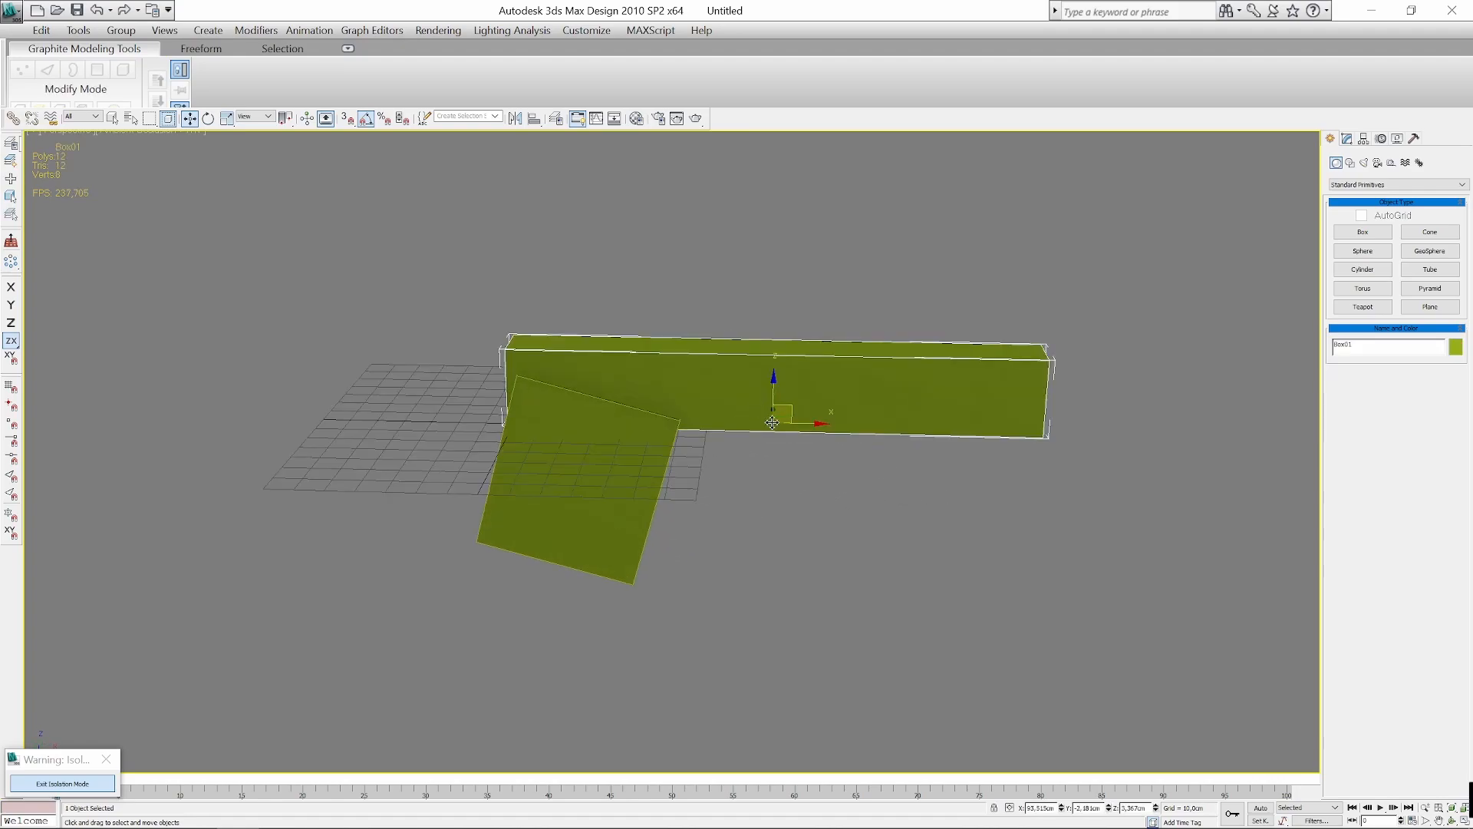
left_click_drag(759, 412, 753, 517, "shift")
left_click(738, 493)
Scale the lower copy into a short, thin bar extending forward from the grip for the trigger guard.
key("r")
middle_click_drag(832, 532, 789, 537, "alt")
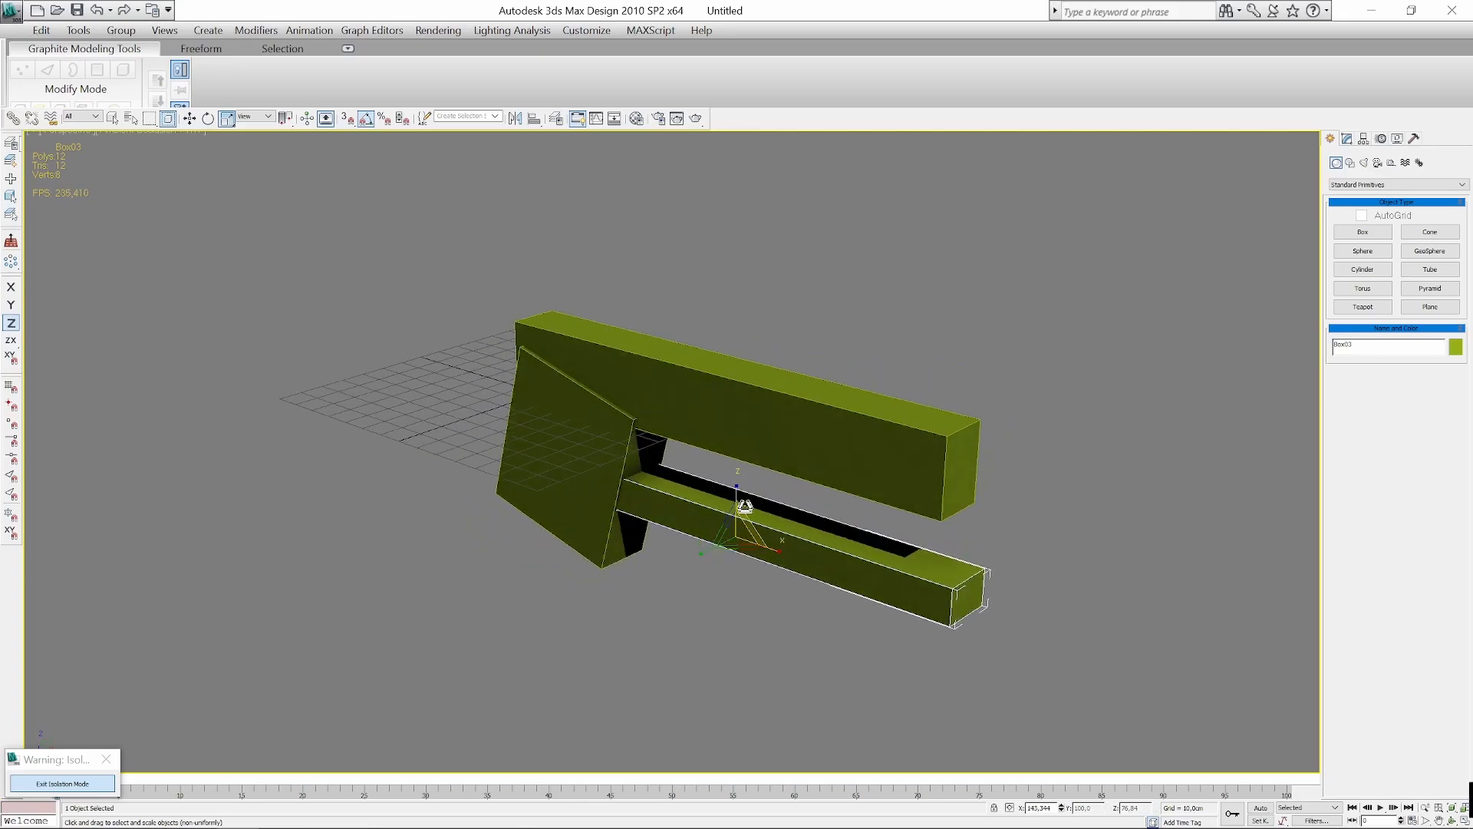
left_click_drag(736, 494, 737, 509)
middle_click_drag(737, 509, 790, 519, "alt")
Clone the short trigger guard bar as a copy slightly above and ahead of it.
mouse_move(809, 529)
left_mouse_down()
mouse_move(724, 526)
mouse_move(762, 504)
mouse_move(705, 487)
mouse_move(792, 474)
left_mouse_up()
key("w")
key("Return")
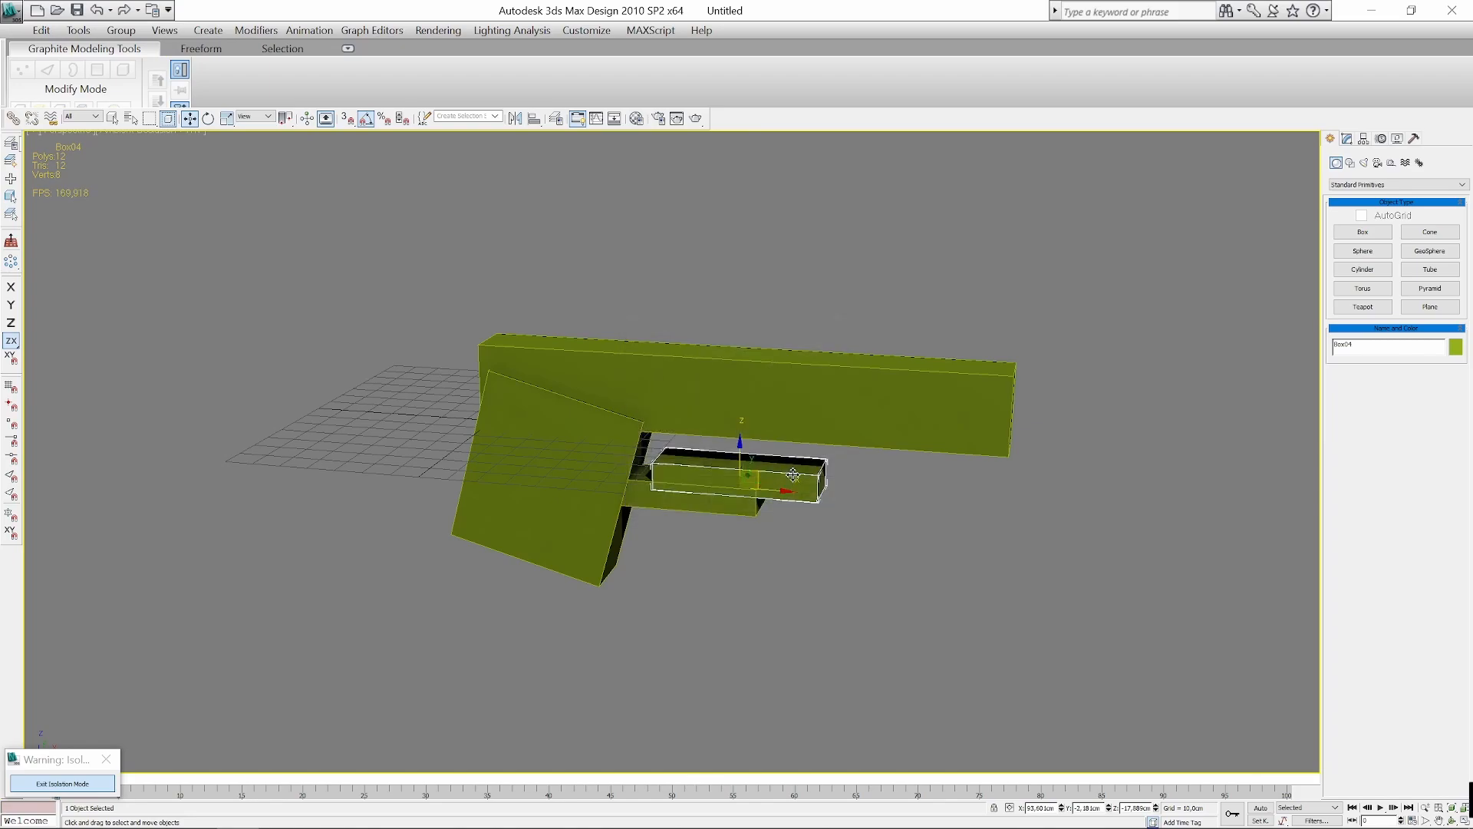
Rotate the copied bar steeply about Y and place it between the lower bar's front end and the barrel box.
key("e")
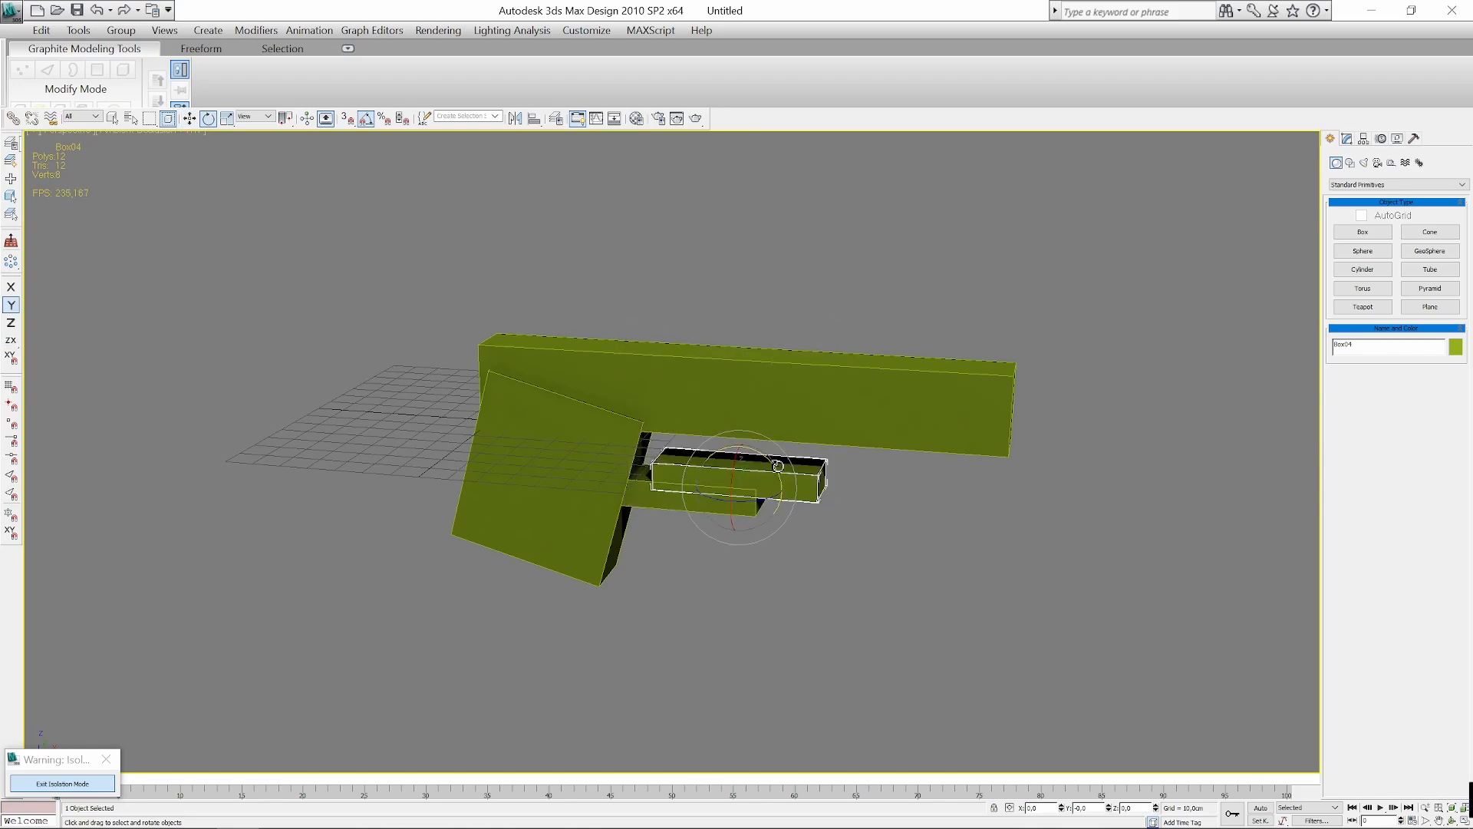
left_click_drag(769, 464, 808, 443)
key("w")
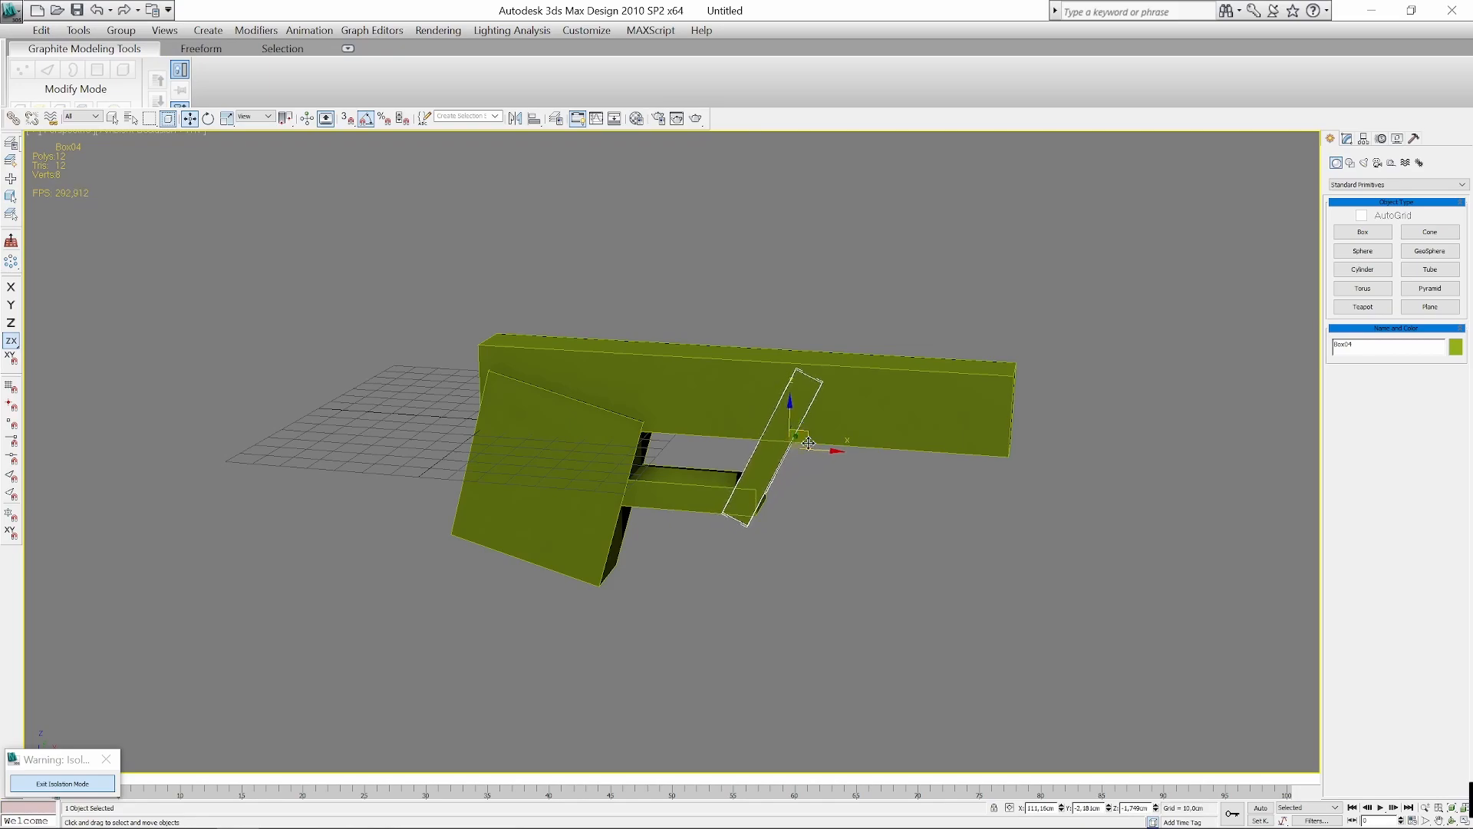
left_click(830, 514)
Examine the proportions of the blocked-out pistol's barrel, grip and trigger guard from the side.
scroll(830, 514, "down", 2)
middle_click_drag(830, 514, 750, 496, "alt")
scroll(716, 481, "up", 2)
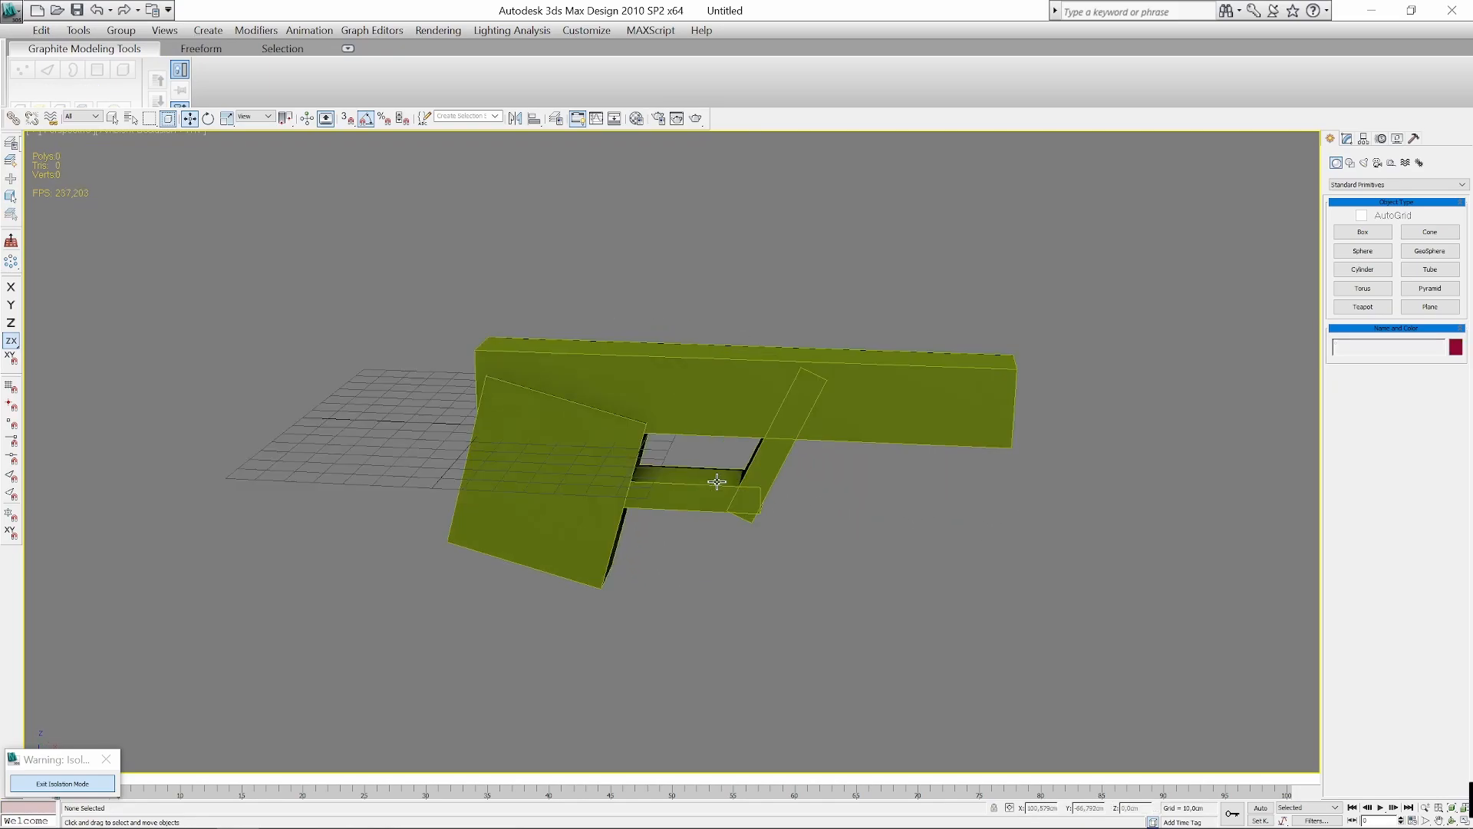
left_click(671, 397)
left_click(781, 533)
left_click(604, 515)
scroll(679, 532, "down", 2)
left_click(741, 541)
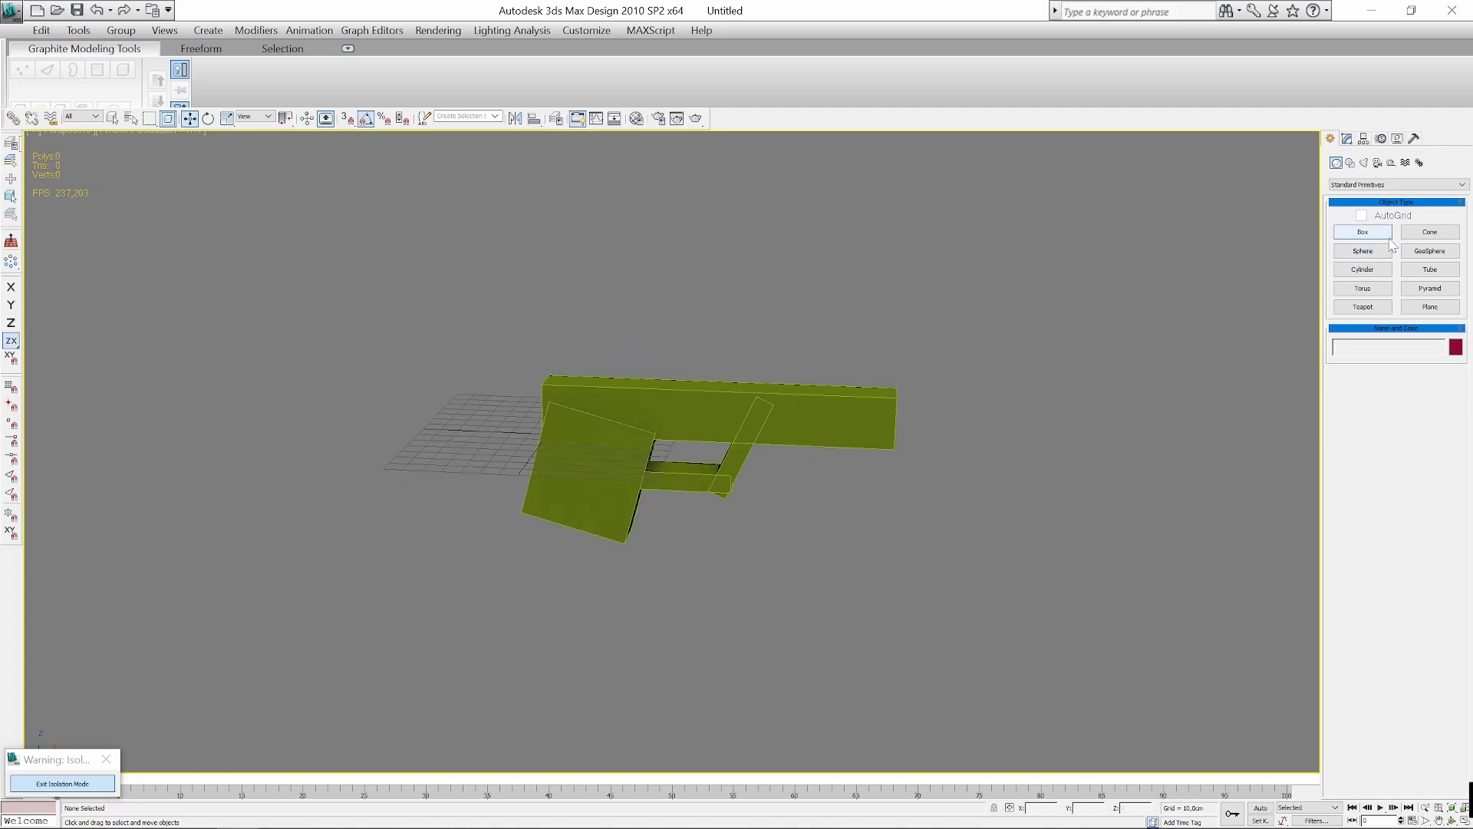
middle_click_drag(1164, 427, 1195, 430, "alt")
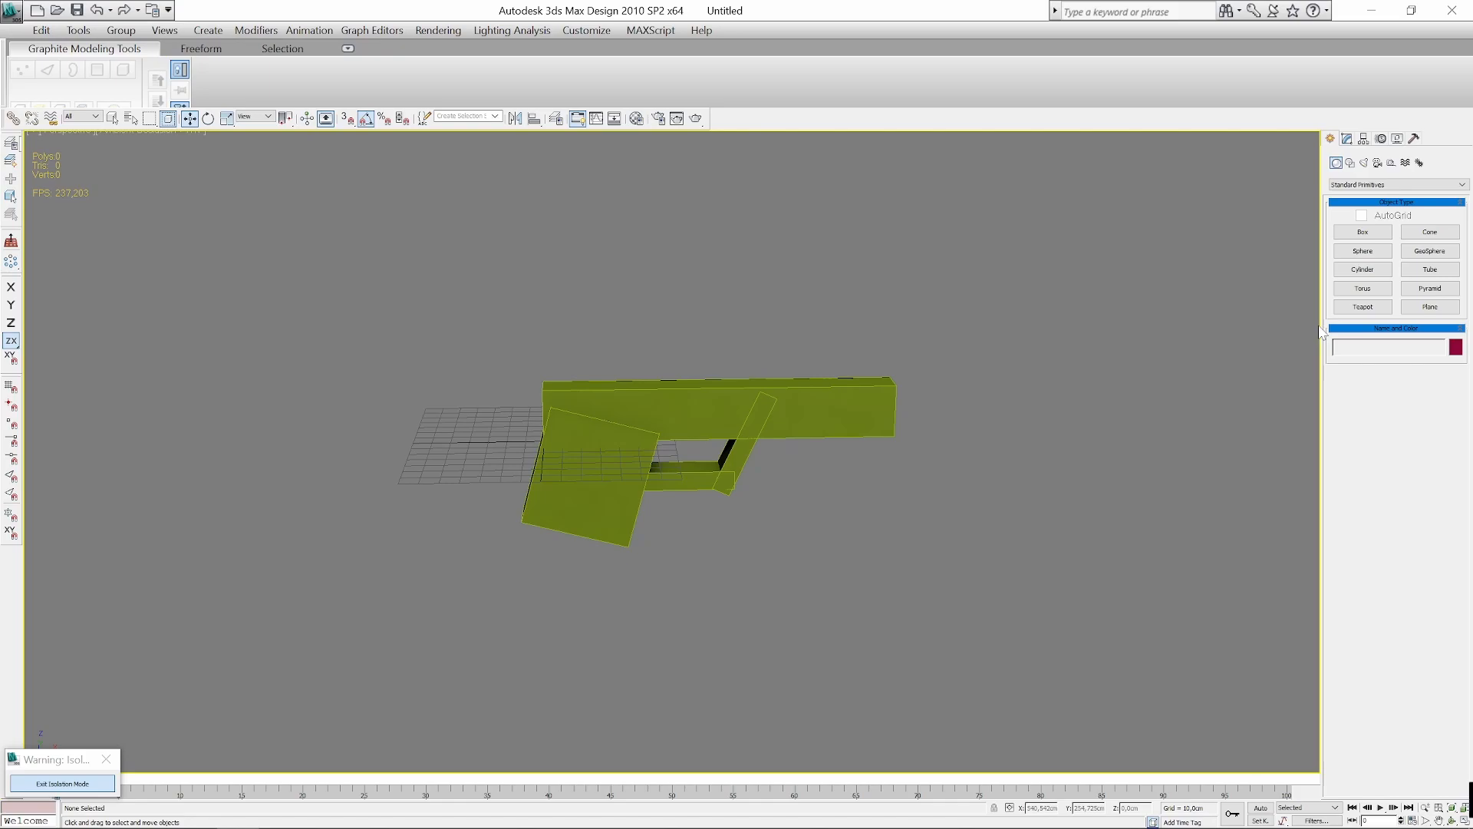
Create a cylinder near the front of the pistol and set it to 8 sides and 1 height segment.
left_click(1362, 269)
left_click_drag(879, 540, 932, 535)
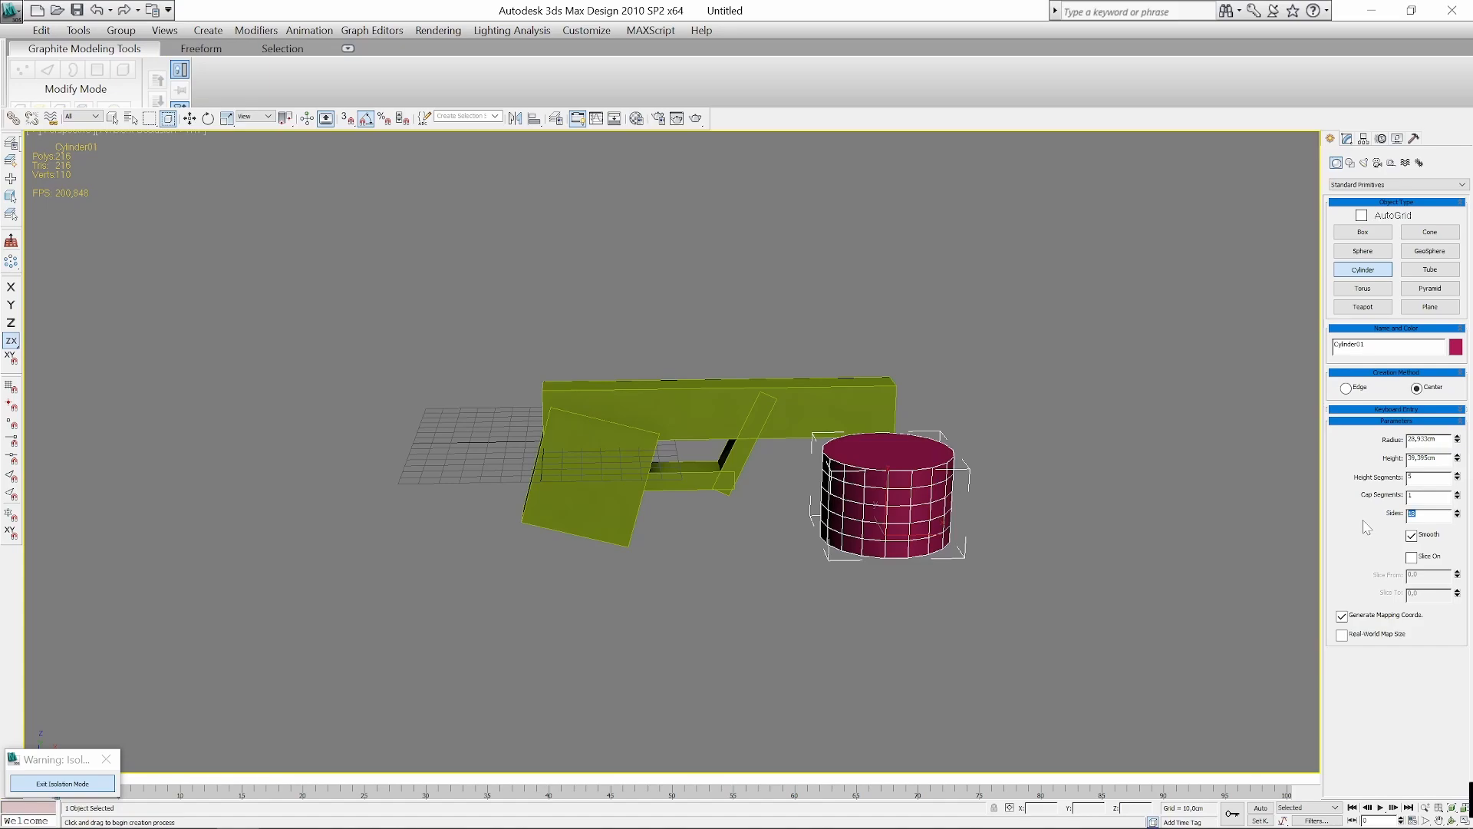
key("Return")
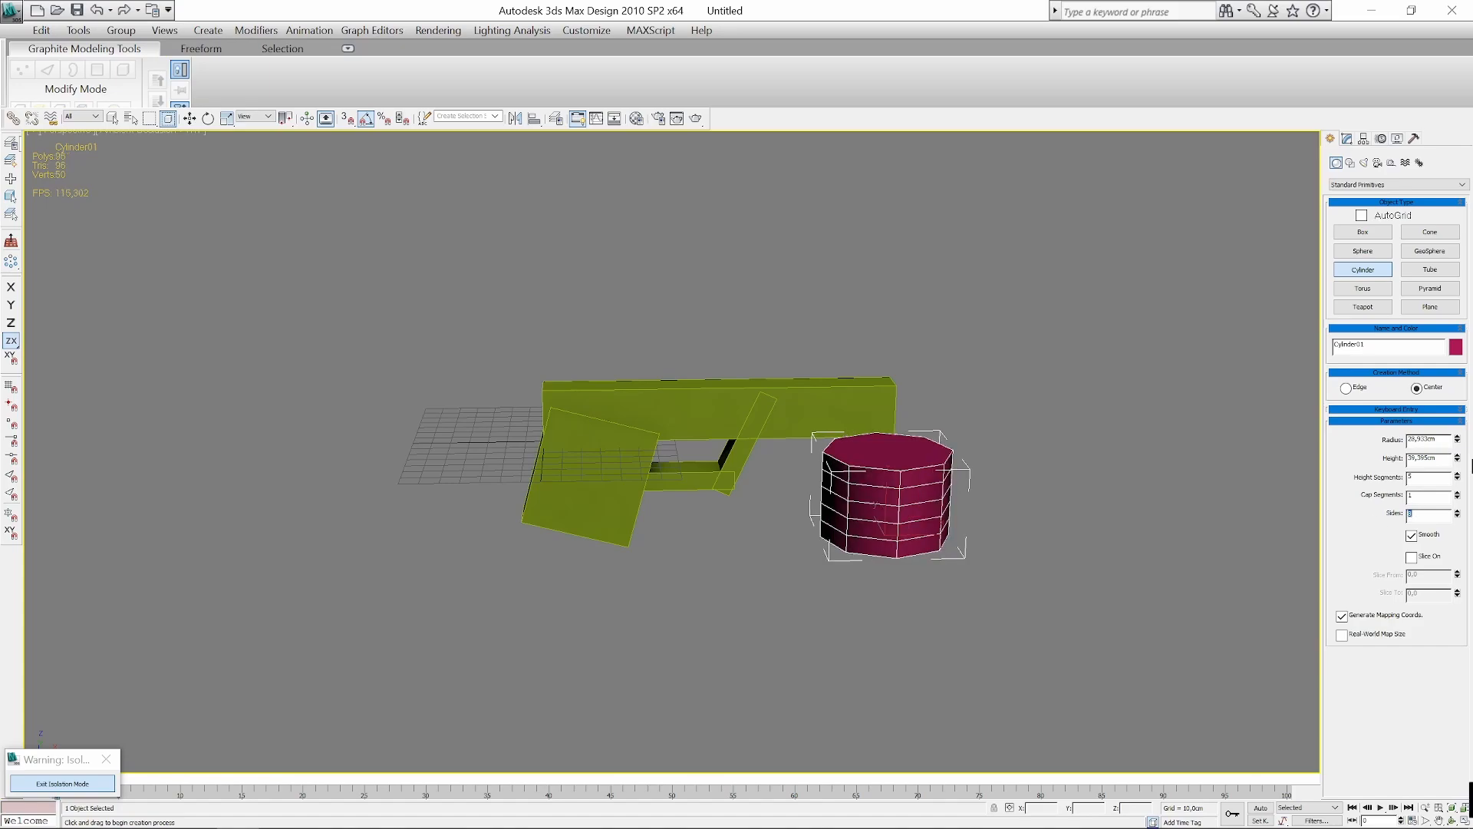
right_click(1457, 477)
middle_click_drag(1047, 504, 1030, 532)
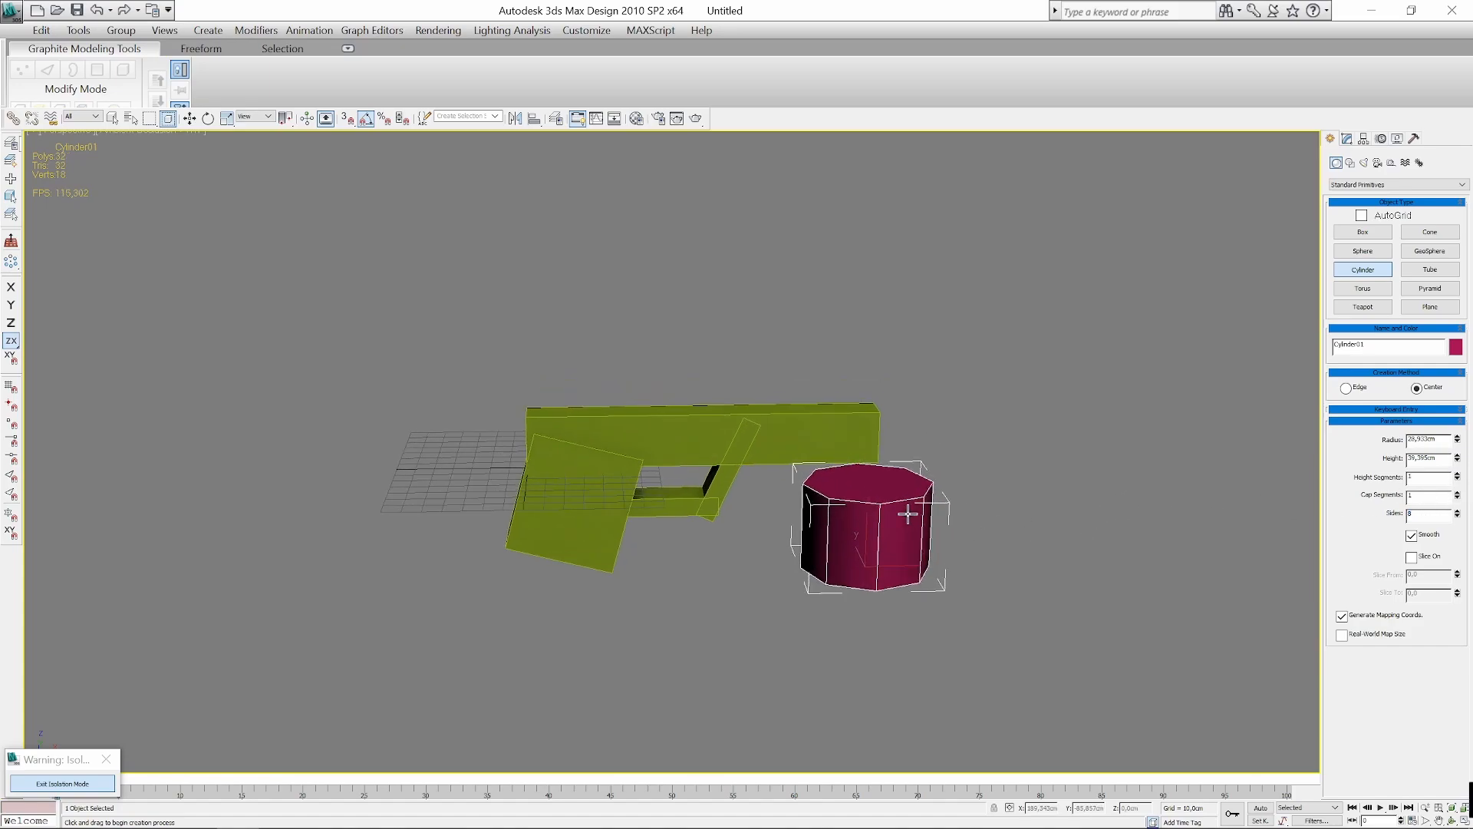
Rotate the cylinder 90° about the Y axis so that it lies parallel to the barrel.
middle_click_drag(898, 520, 869, 468)
key("e")
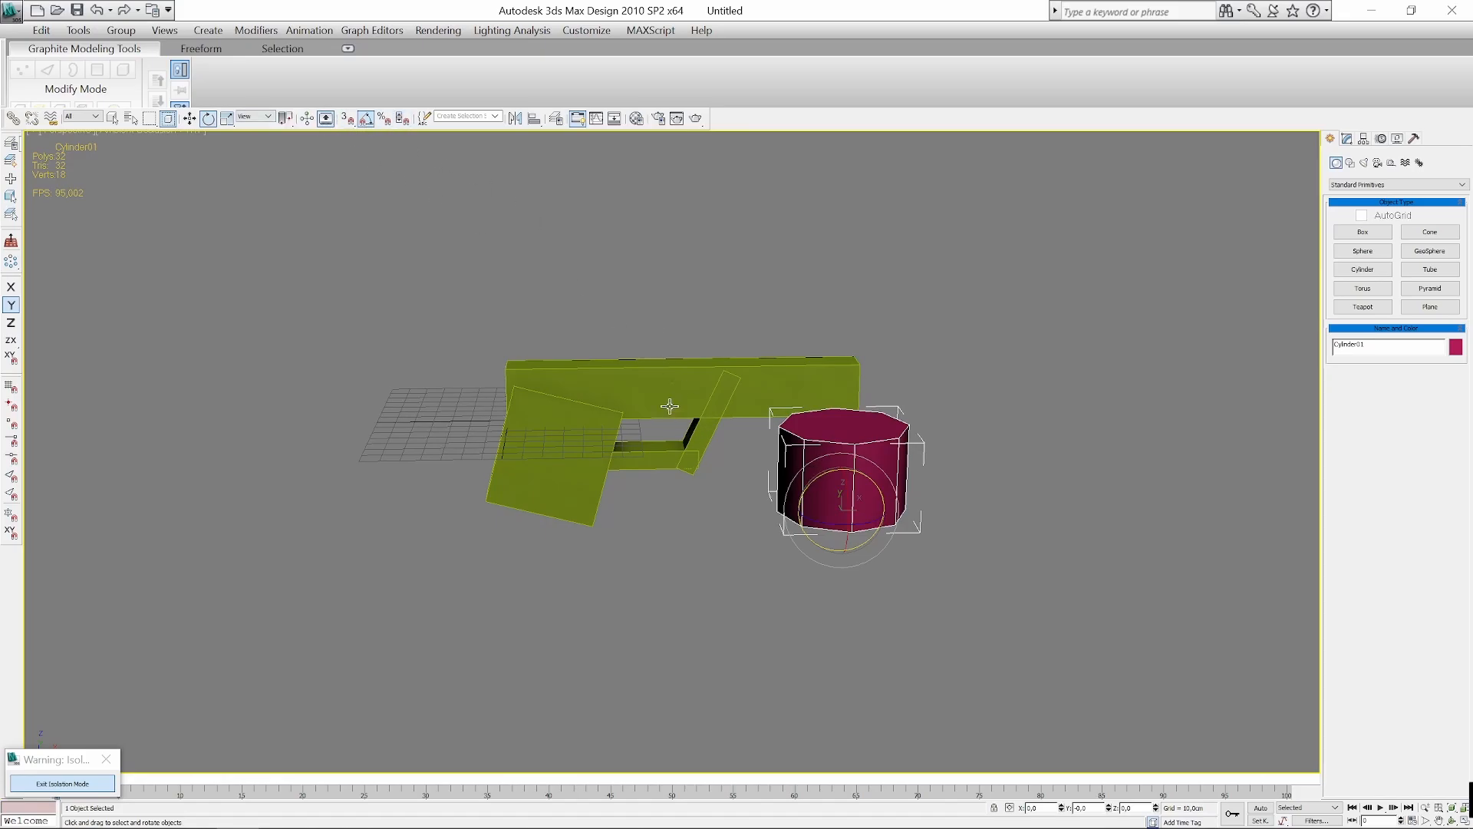
left_click_drag(815, 480, 869, 477)
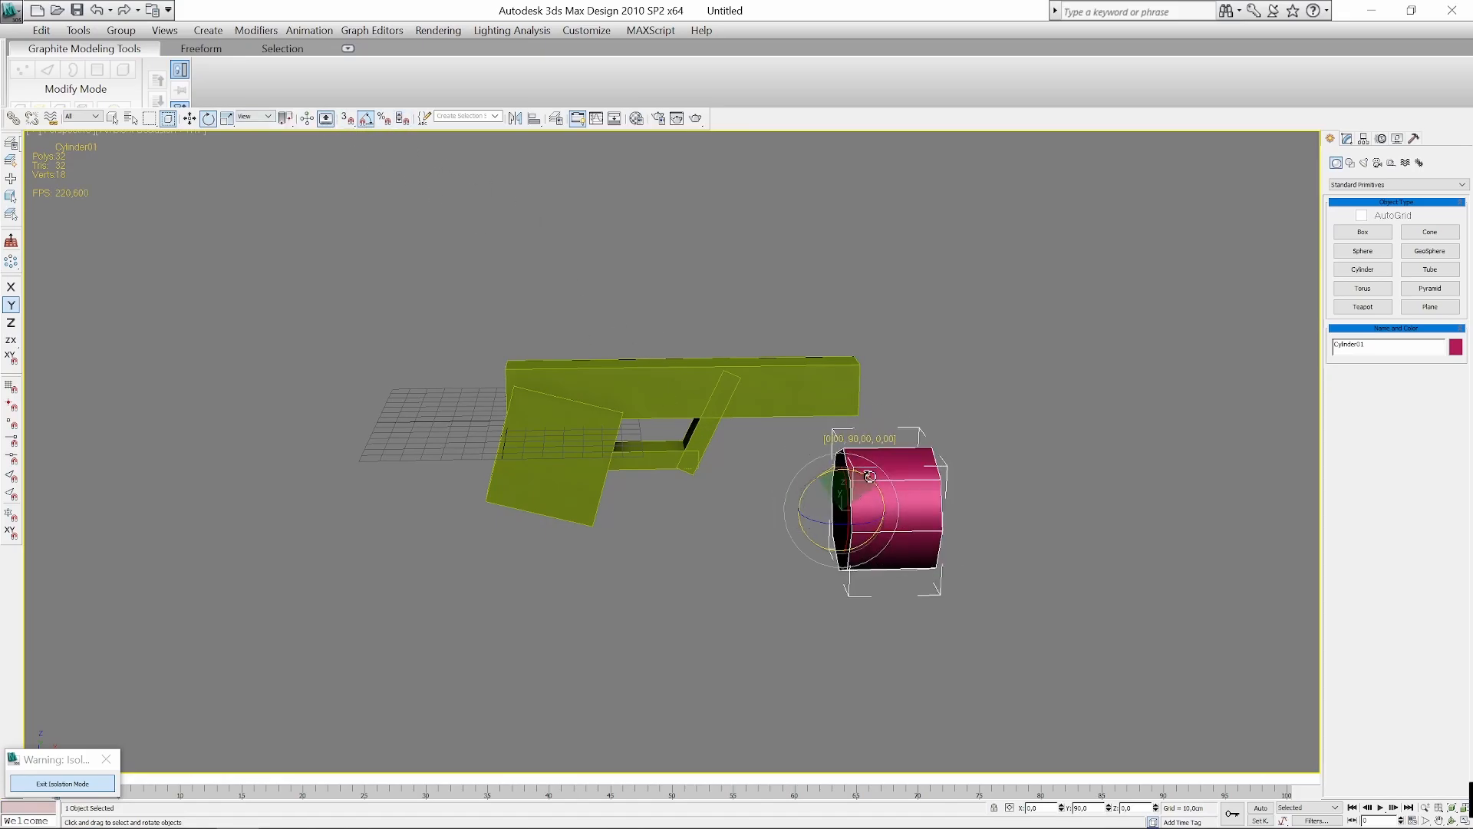
Align the cylinder with the barrel box and slide it back along X to just ahead of the grip.
middle_click_drag(869, 477, 1039, 503, "alt")
key("w")
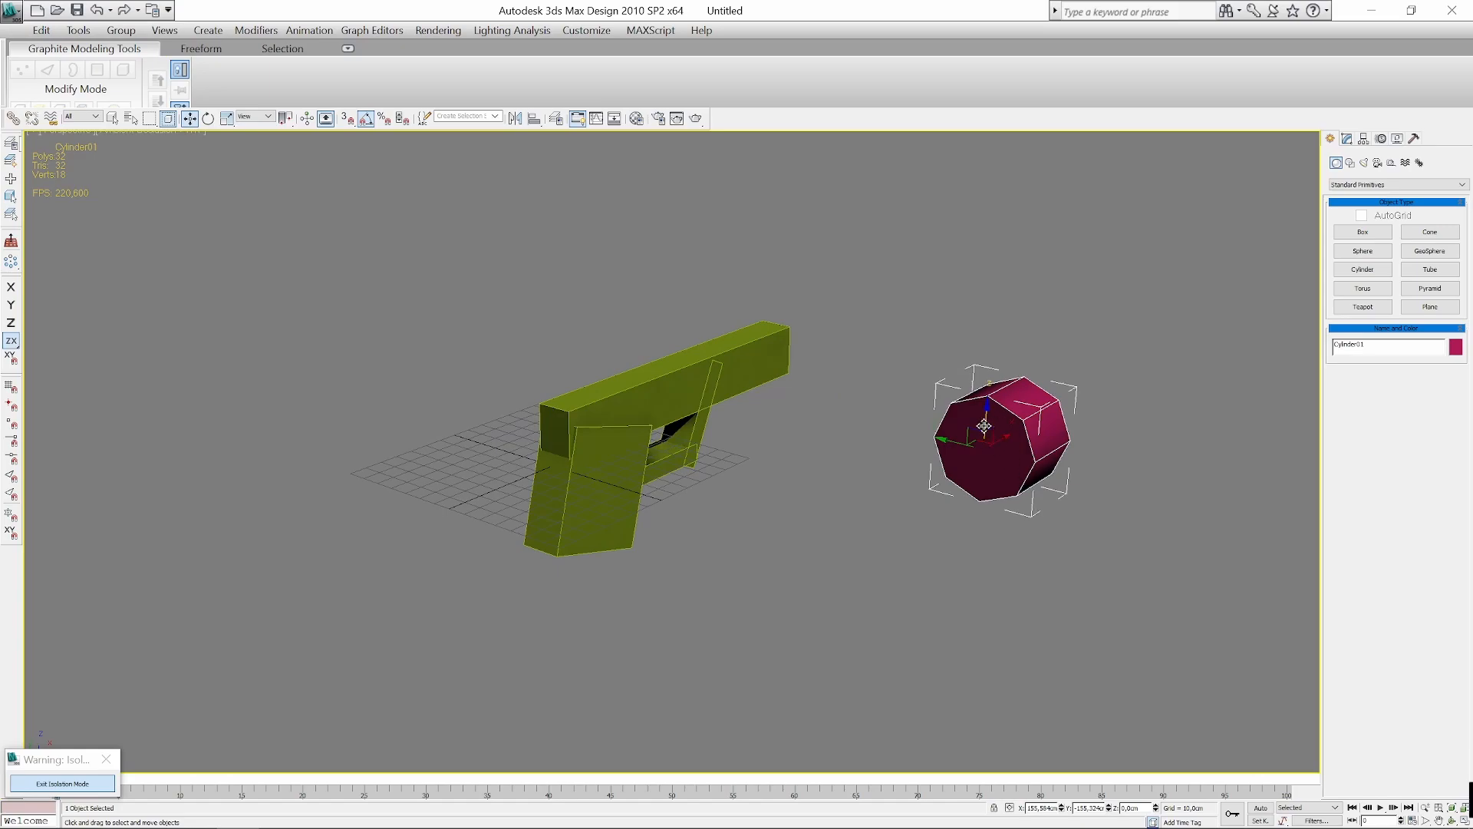
left_click_drag(970, 427, 729, 353)
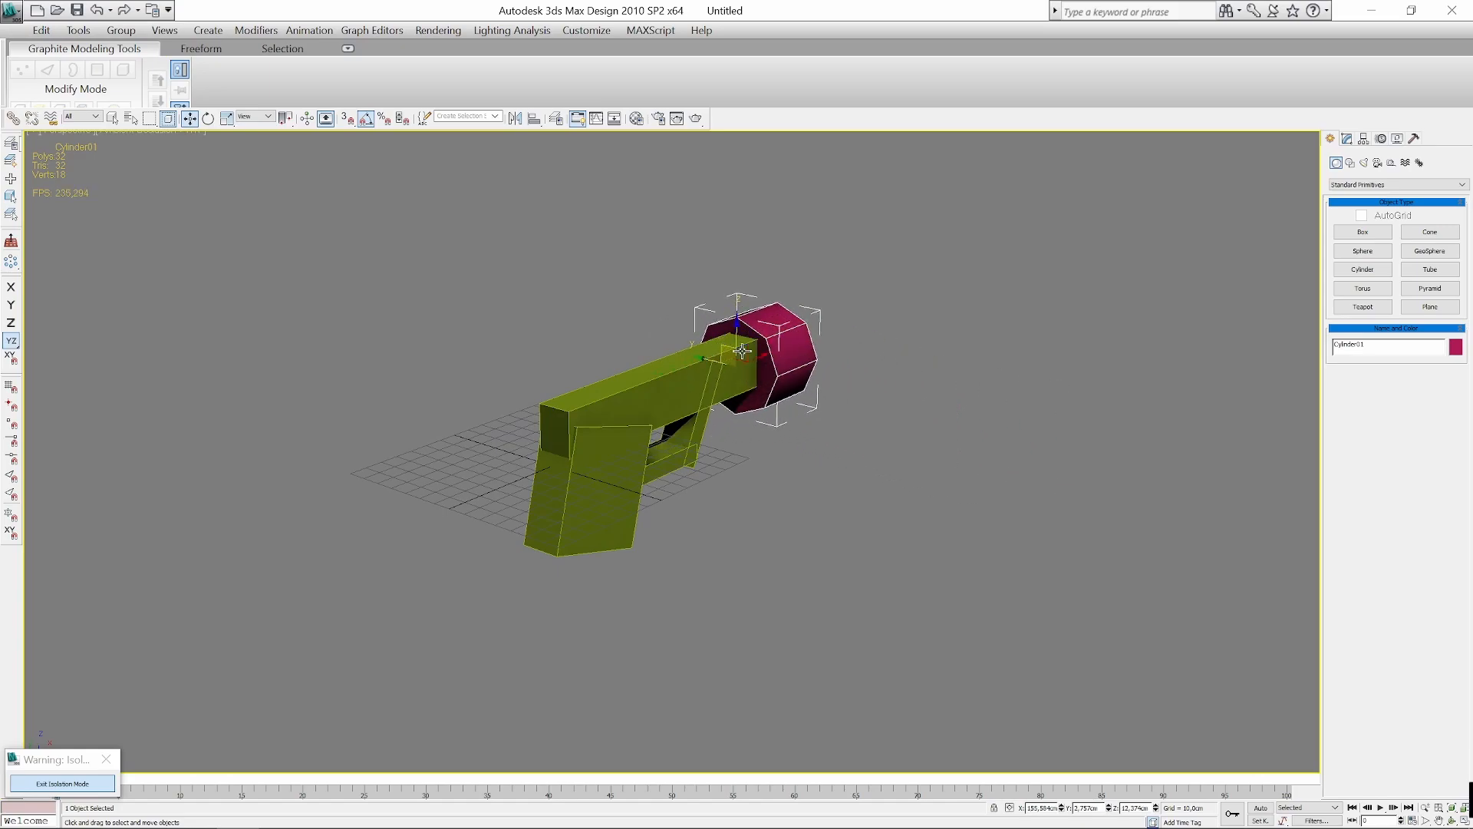
middle_click_drag(729, 353, 804, 389, "alt")
left_click_drag(815, 373, 593, 384)
middle_click_drag(594, 383, 749, 425, "alt")
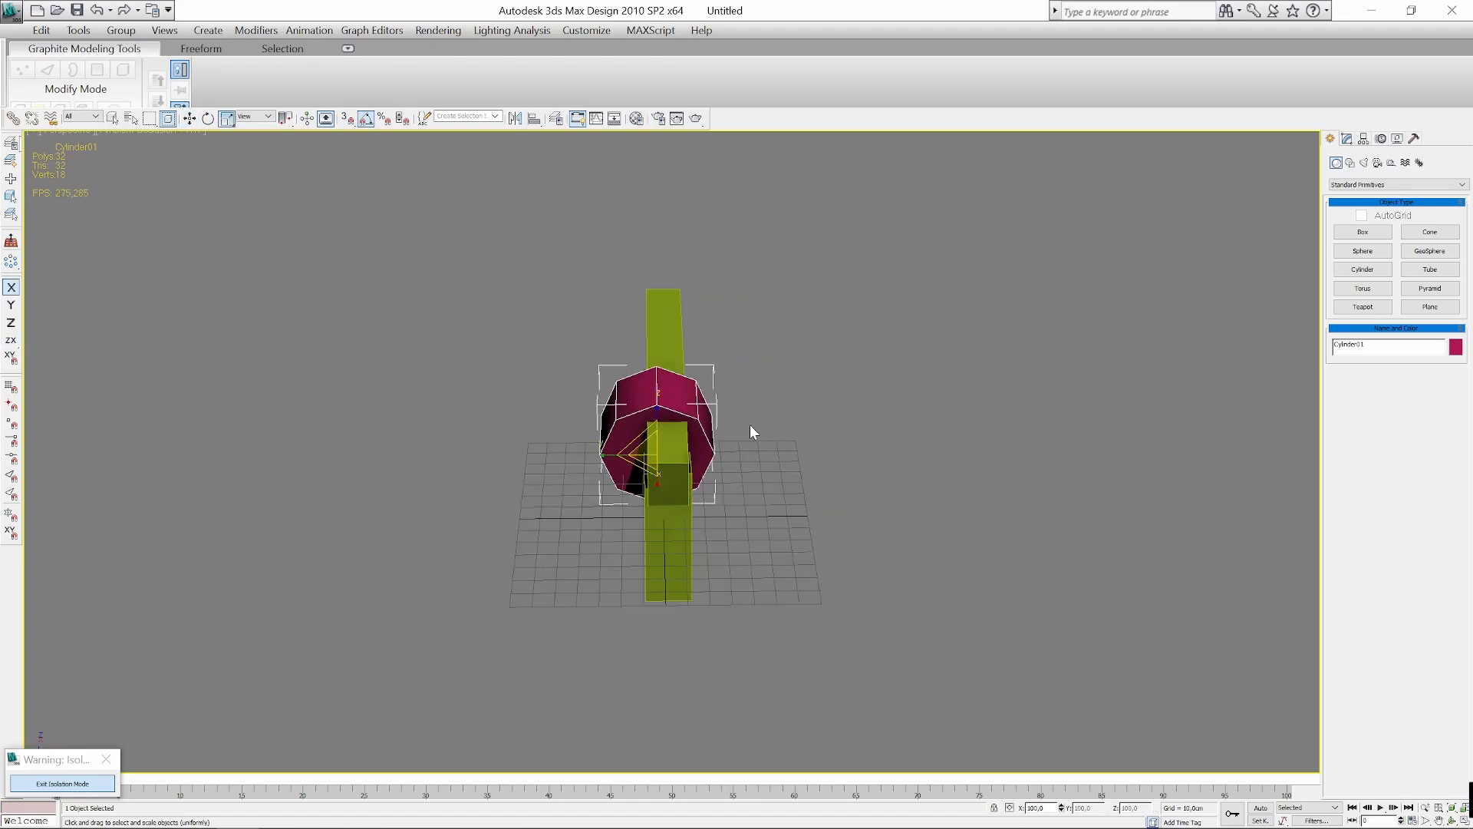
Scale the revolver cylinder down uniformly and centre it on the barrel box above the trigger guard.
key("r")
left_click_drag(634, 458, 651, 433)
key("w")
middle_click_drag(783, 446, 682, 426, "alt")
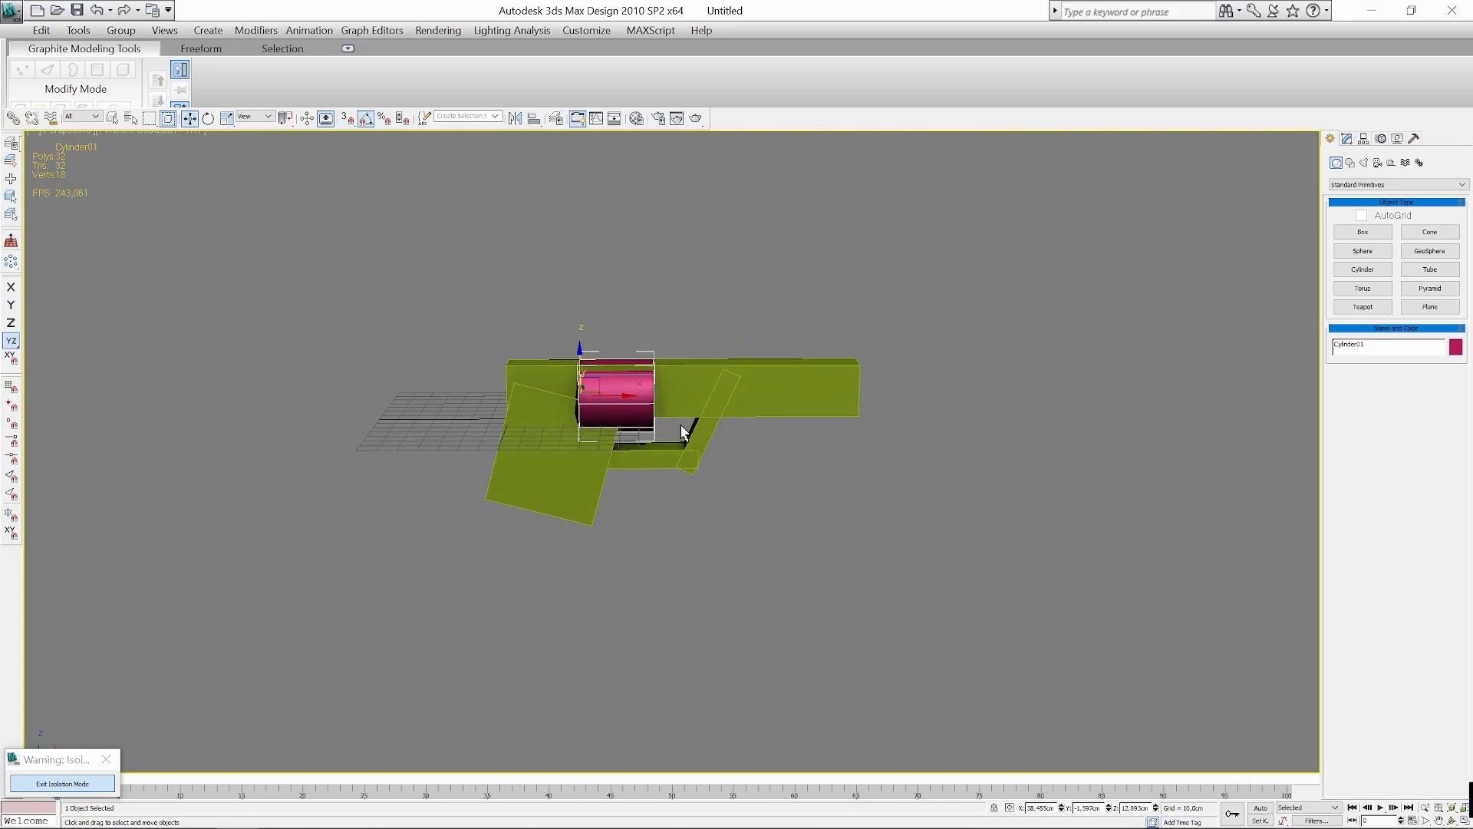
Select all five pistol parts and set their object color to black.
left_click(899, 453)
middle_click_drag(898, 453, 806, 436, "alt")
left_click(742, 402)
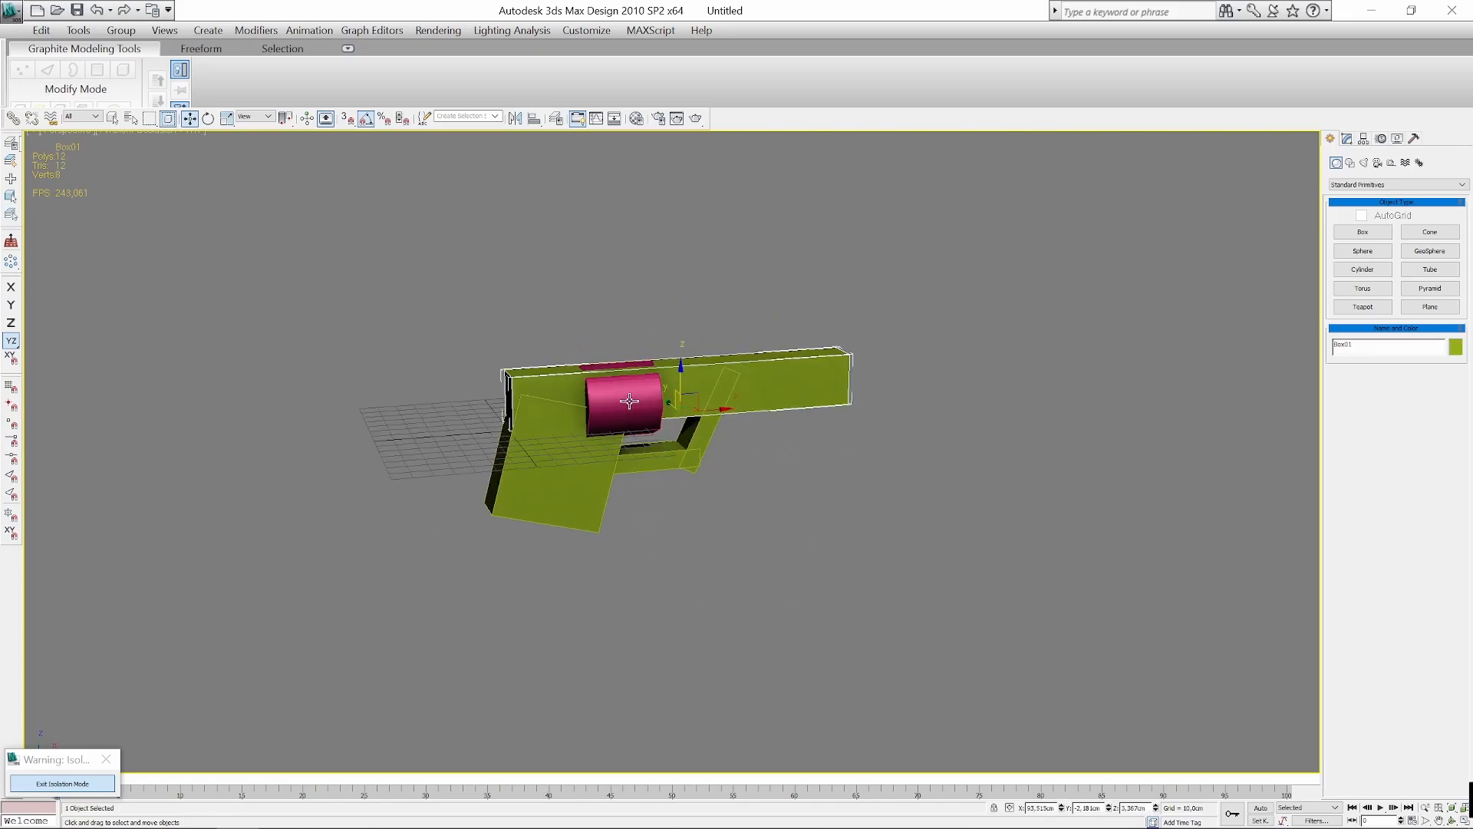
left_click(628, 402, "ctrl")
left_click(567, 463, "ctrl")
left_click(673, 461, "ctrl")
left_click(712, 426, "ctrl")
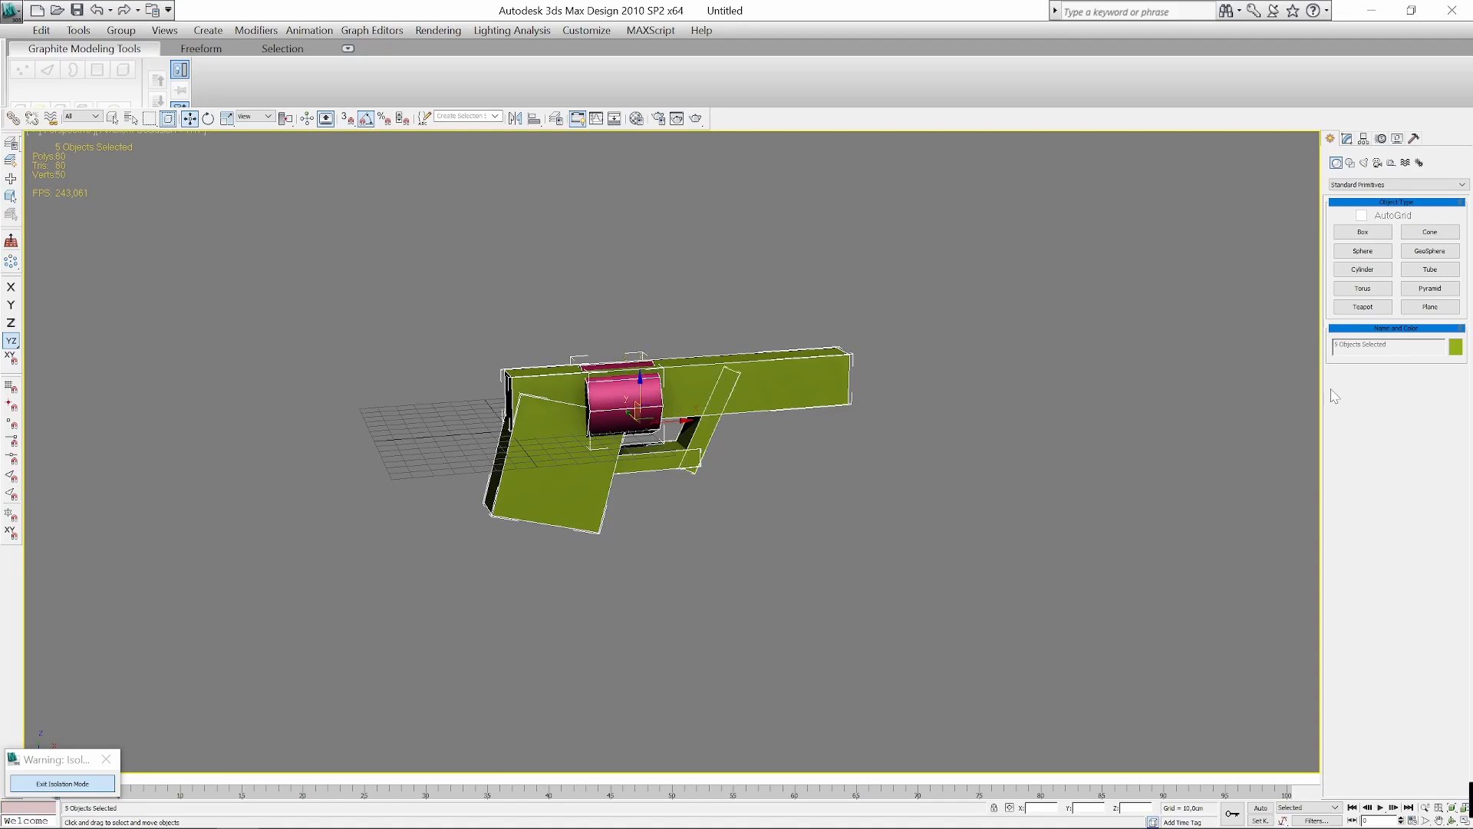
left_click(1455, 348)
left_click(874, 442)
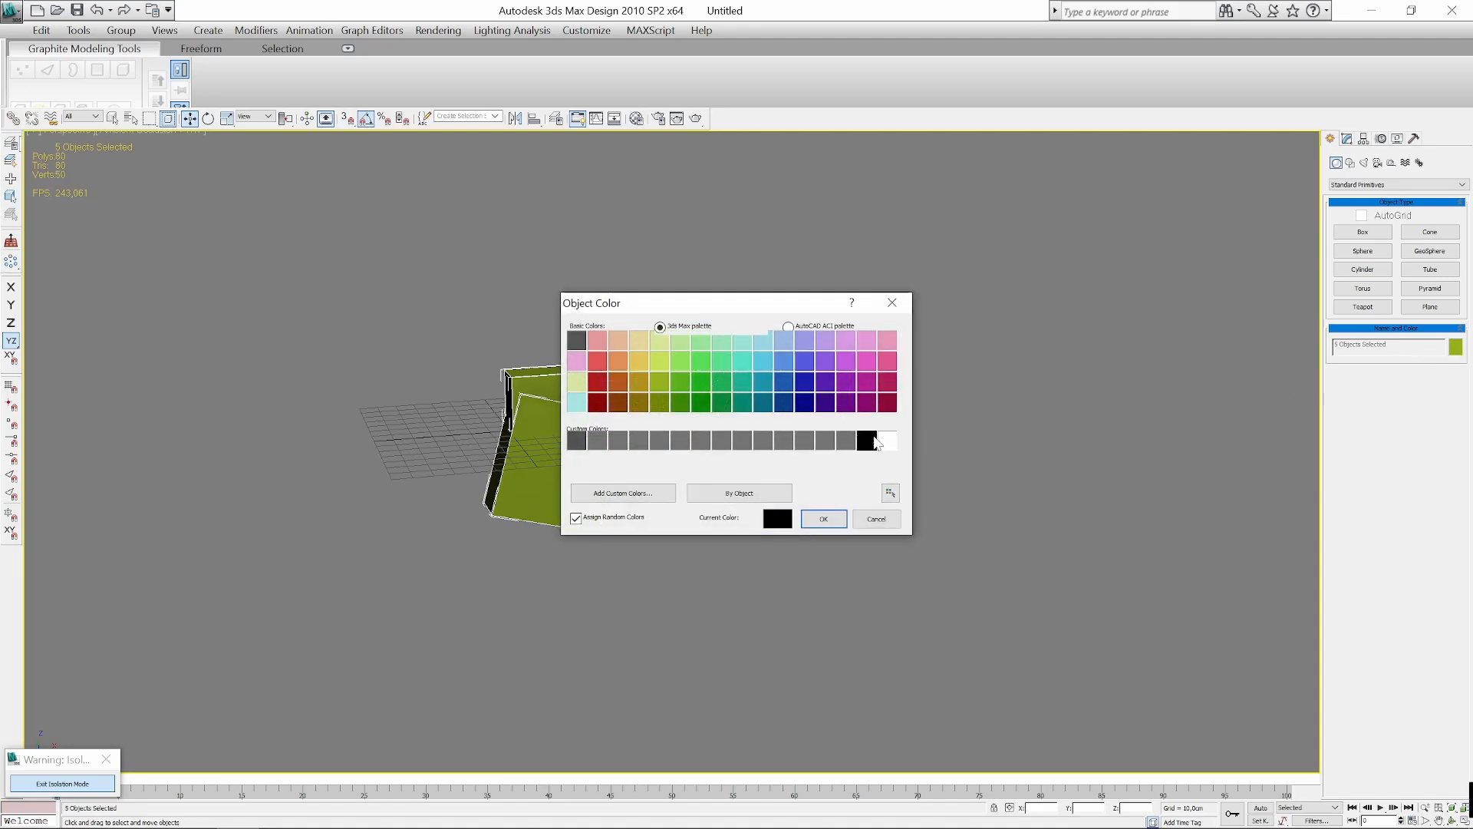
left_click(820, 519)
left_click(822, 491)
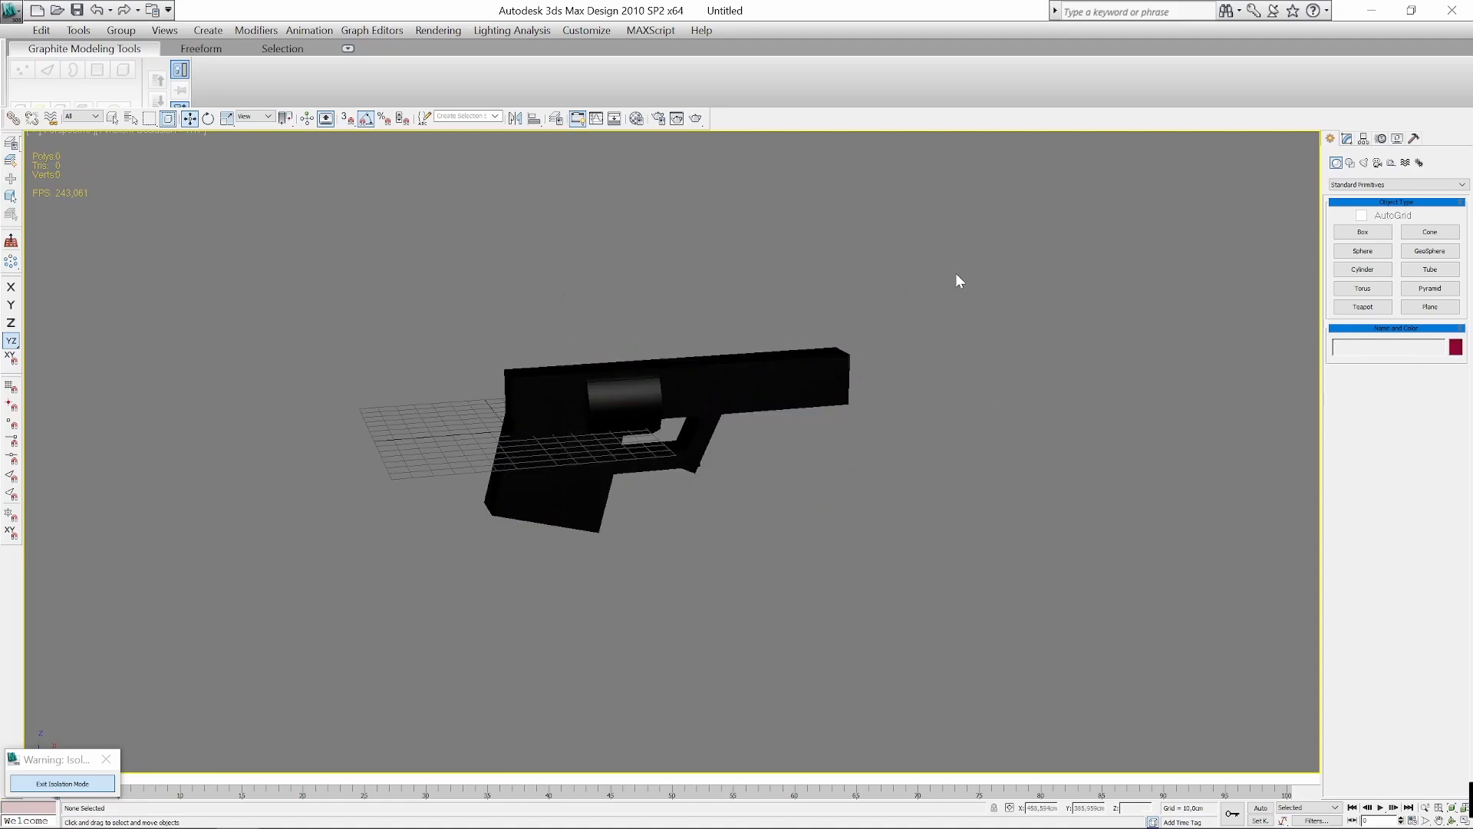
left_click(800, 381)
left_click(698, 456, "ctrl")
left_click(669, 459, "ctrl")
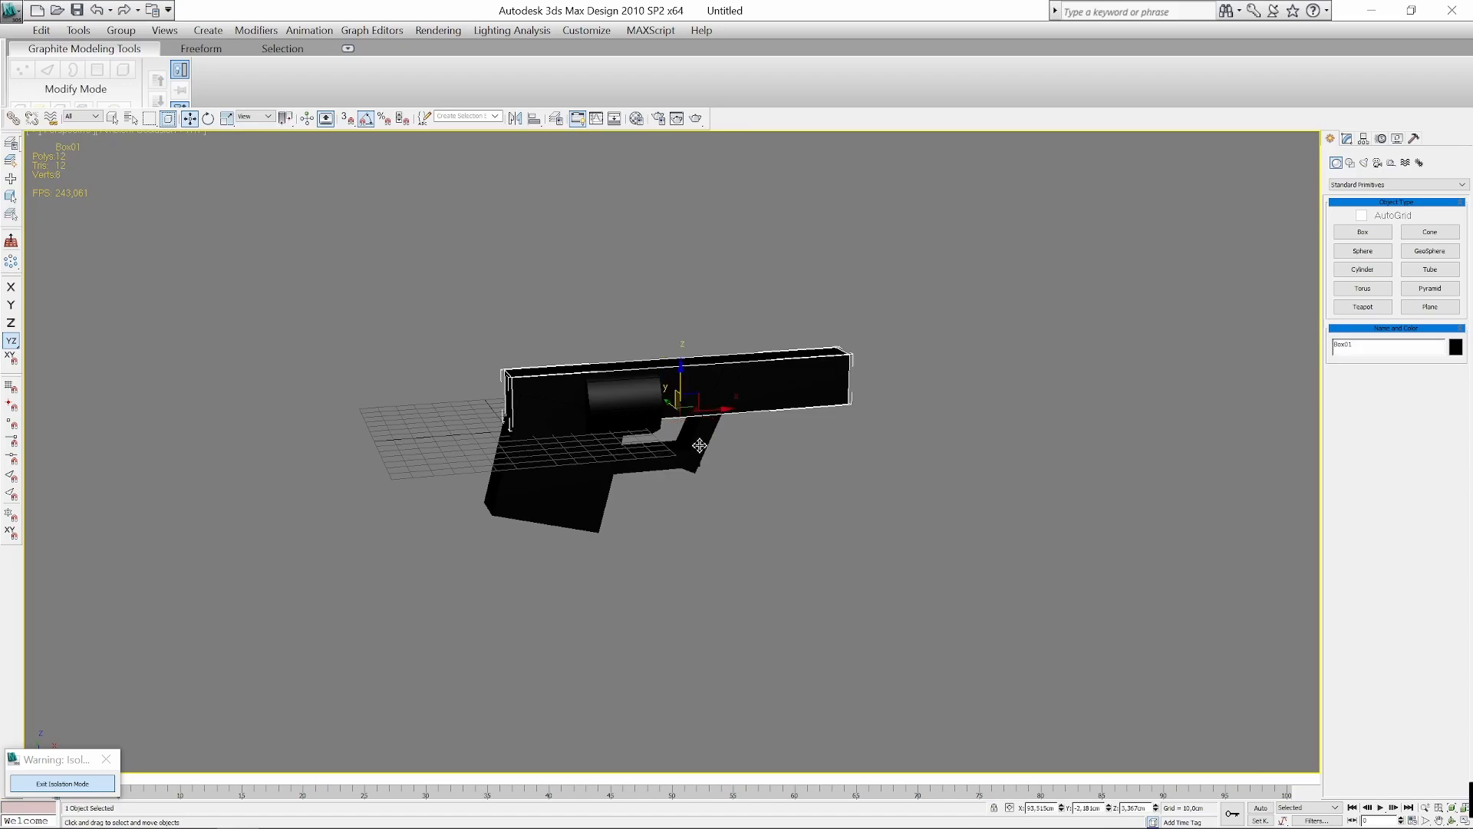
left_click(699, 445, "ctrl")
left_click(666, 460, "ctrl")
left_click(561, 479, "ctrl")
left_click(847, 514)
Assign the 04 - Default material to the barrel, revolver cylinder, grip and both trigger guard boxes.
key("m")
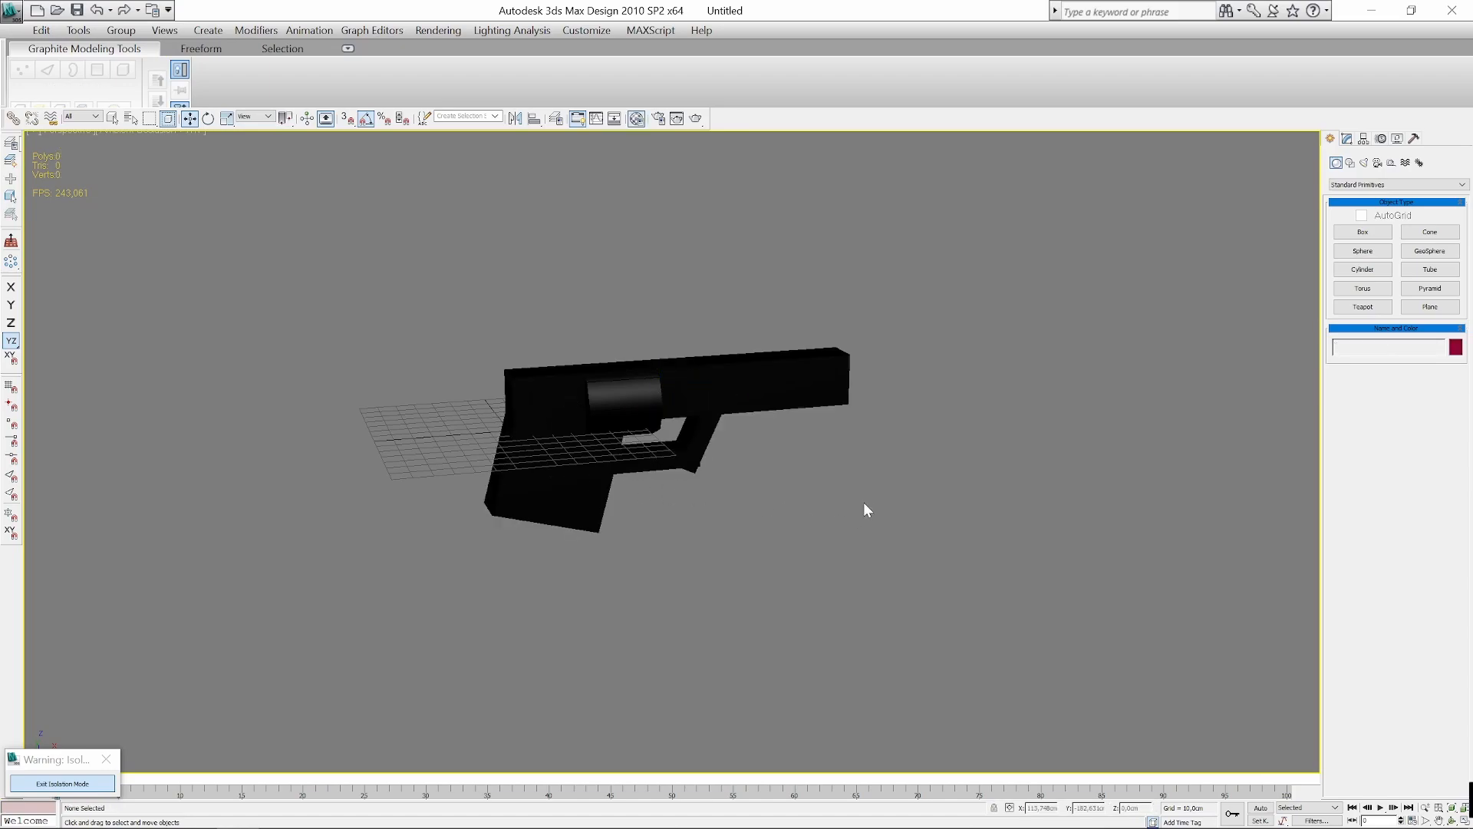
left_click(1274, 511)
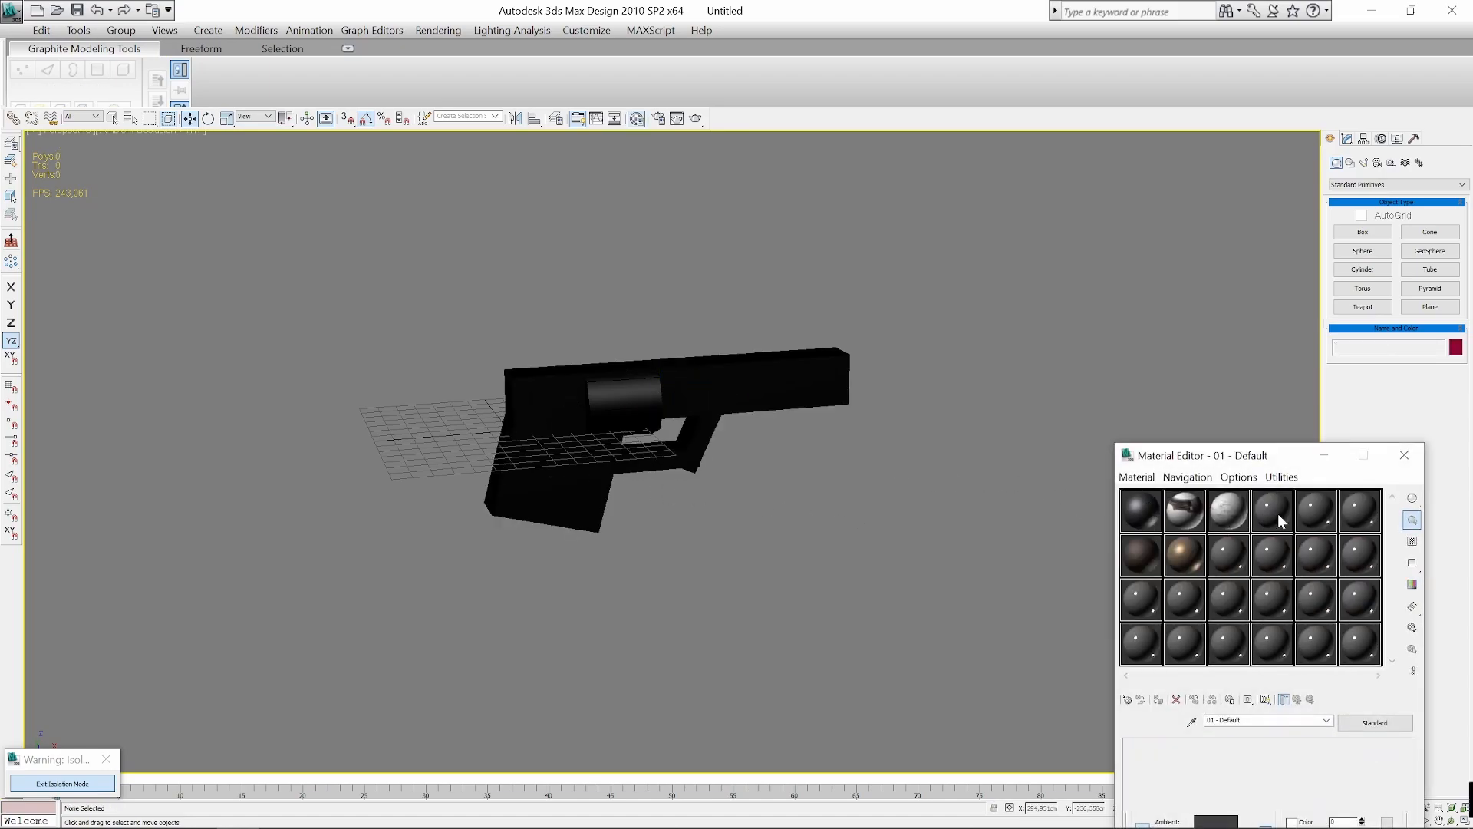
left_click(638, 390)
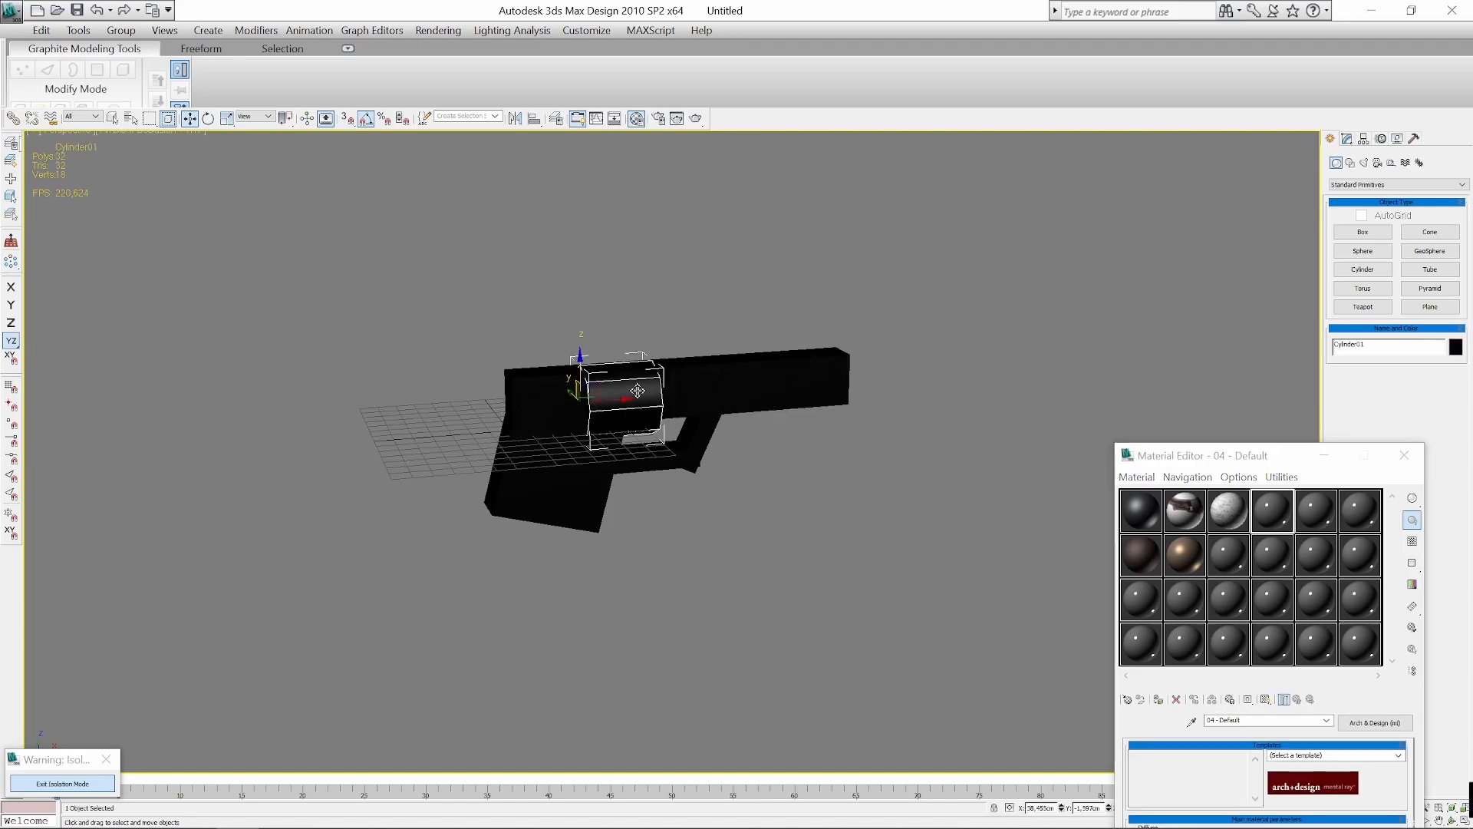
left_click(714, 396, "ctrl")
left_click(688, 433, "ctrl")
left_click(656, 459, "ctrl")
left_click(589, 465, "ctrl")
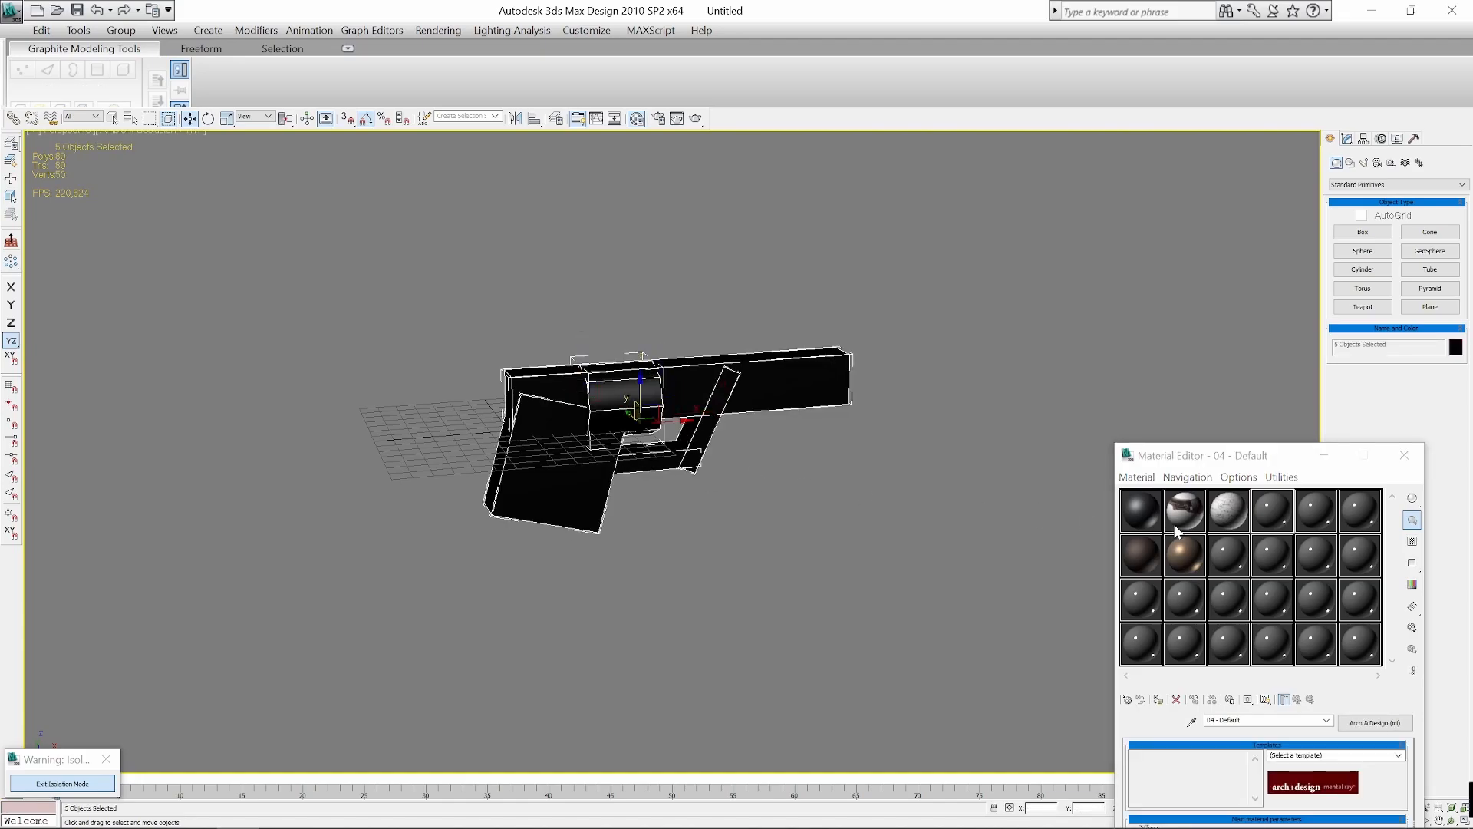
left_click(1159, 699)
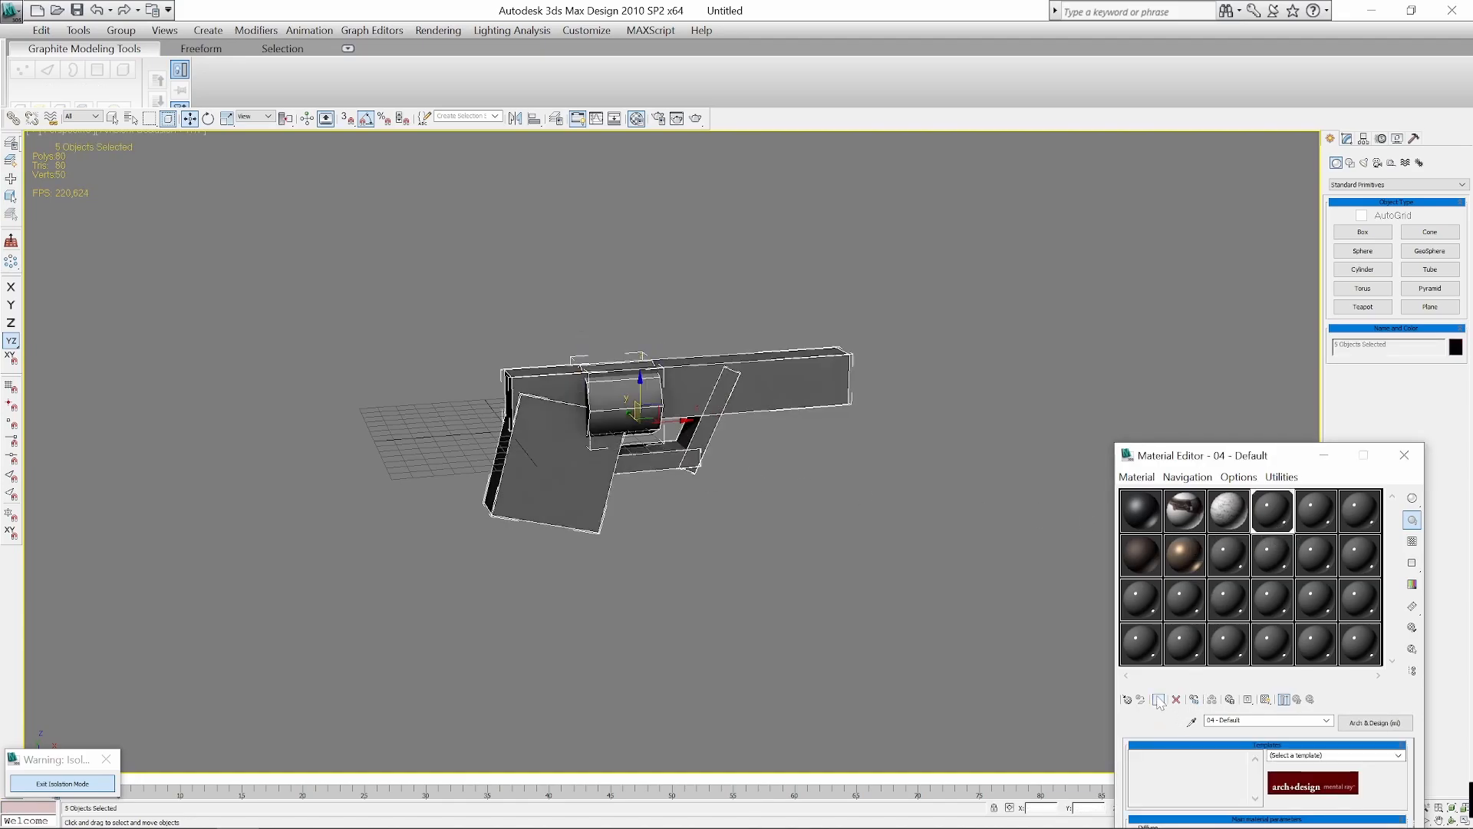
left_click(898, 540)
mouse_move(898, 540)
middle_mouse_down("alt")
mouse_move(836, 528)
mouse_move(838, 480)
mouse_move(936, 506)
mouse_move(796, 514)
mouse_move(855, 559)
mouse_move(918, 534)
mouse_move(854, 539)
mouse_move(885, 515)
mouse_move(909, 545)
middle_mouse_up("alt")
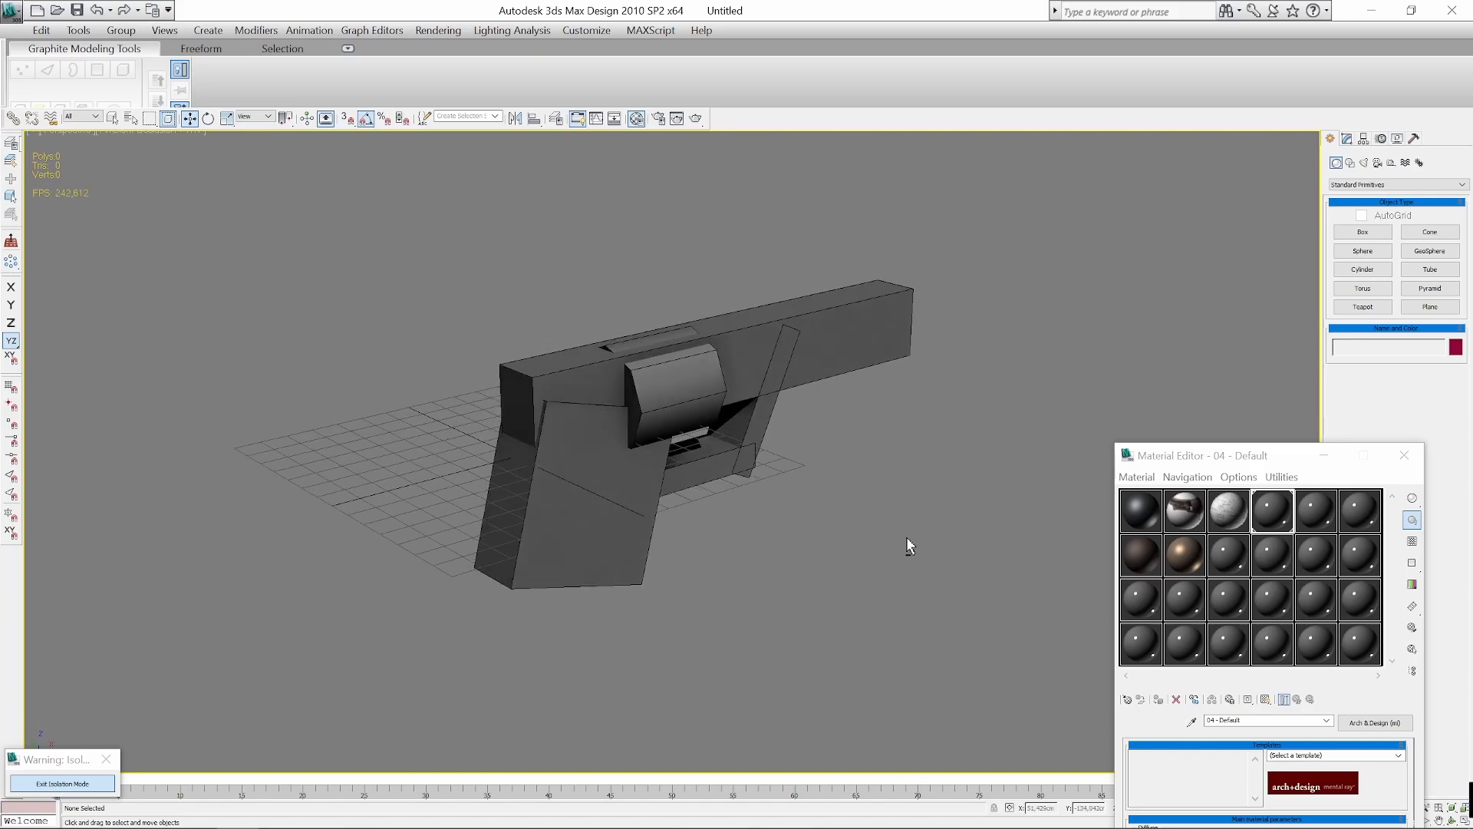
Minimize the Material Editor and apply an Edit Poly modifier to the grip box.
left_click(618, 519)
middle_click_drag(656, 522, 835, 497, "alt")
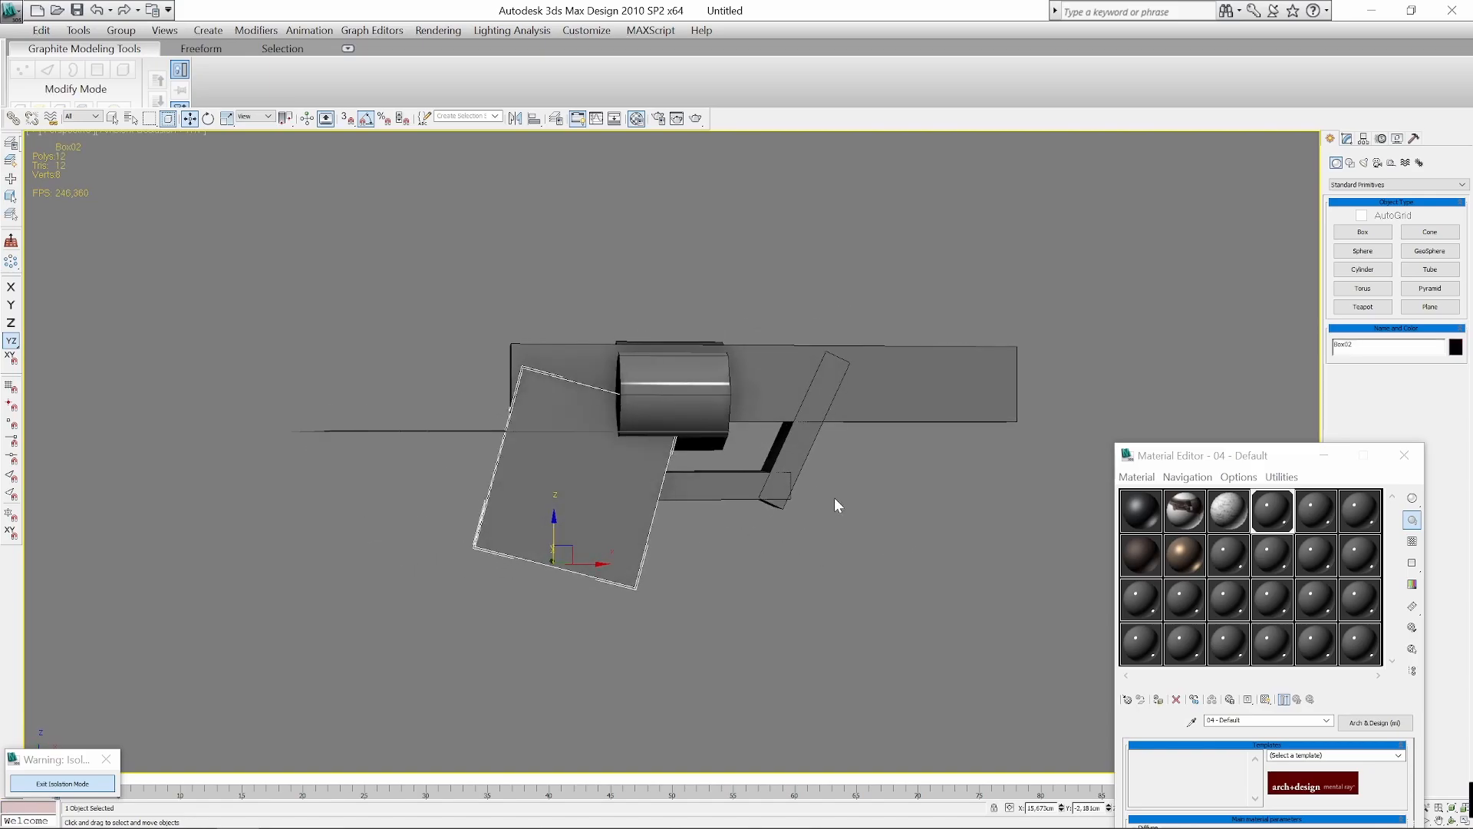
middle_click_drag(855, 408, 868, 436, "alt")
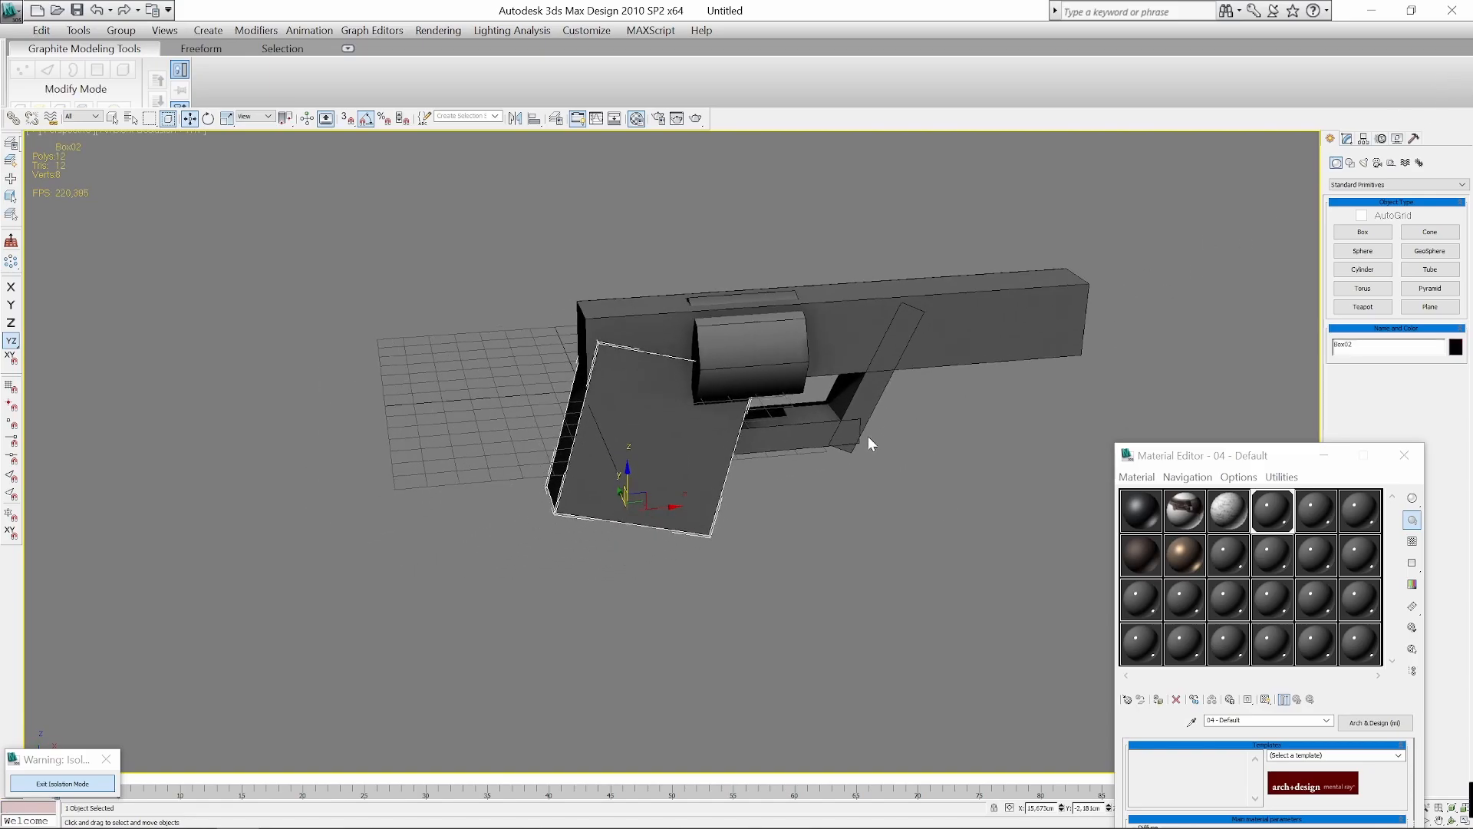
left_click(854, 495)
left_click(640, 462)
middle_click_drag(786, 458, 760, 453, "alt")
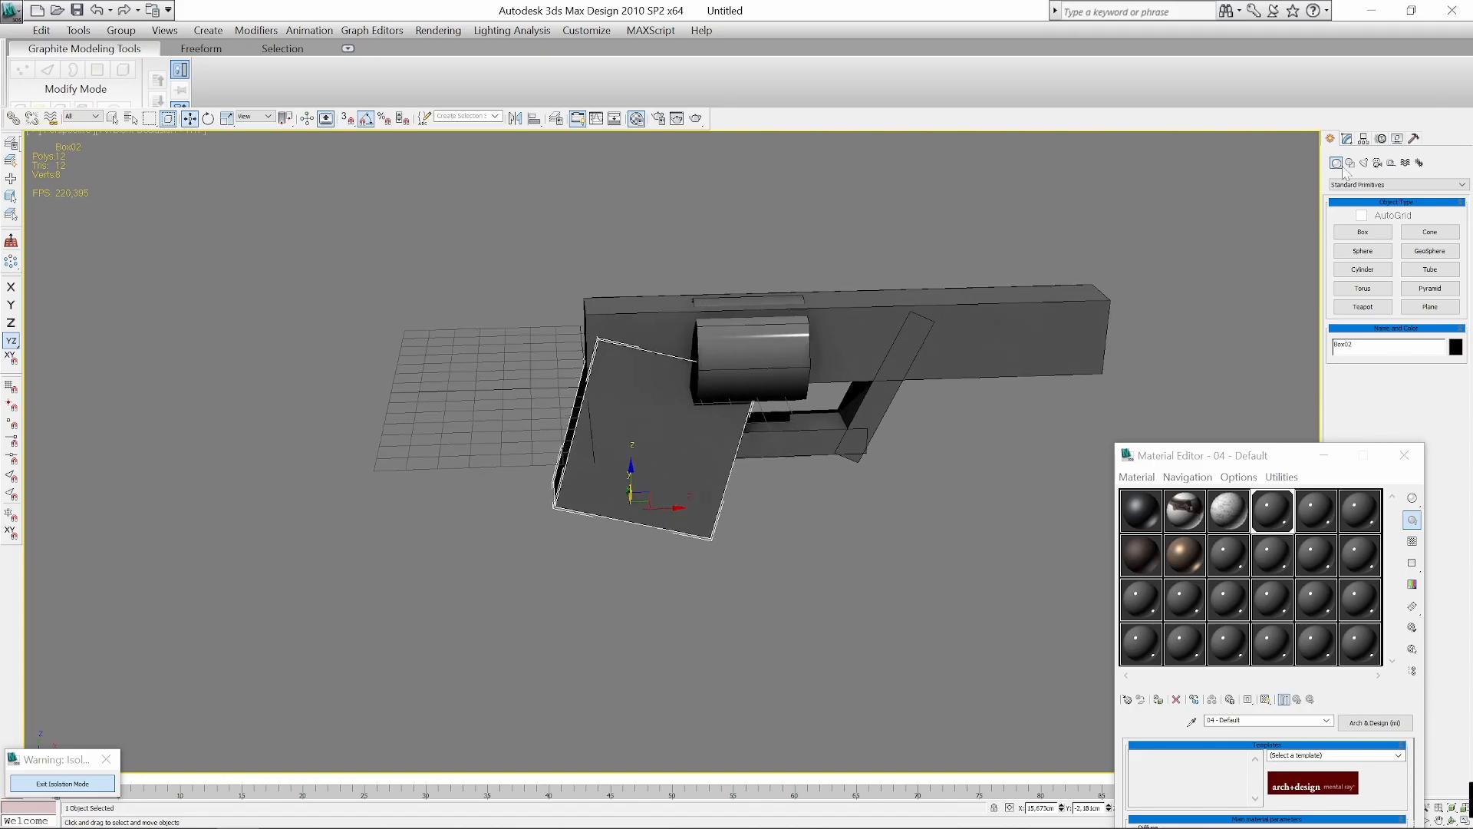
left_click(1346, 140)
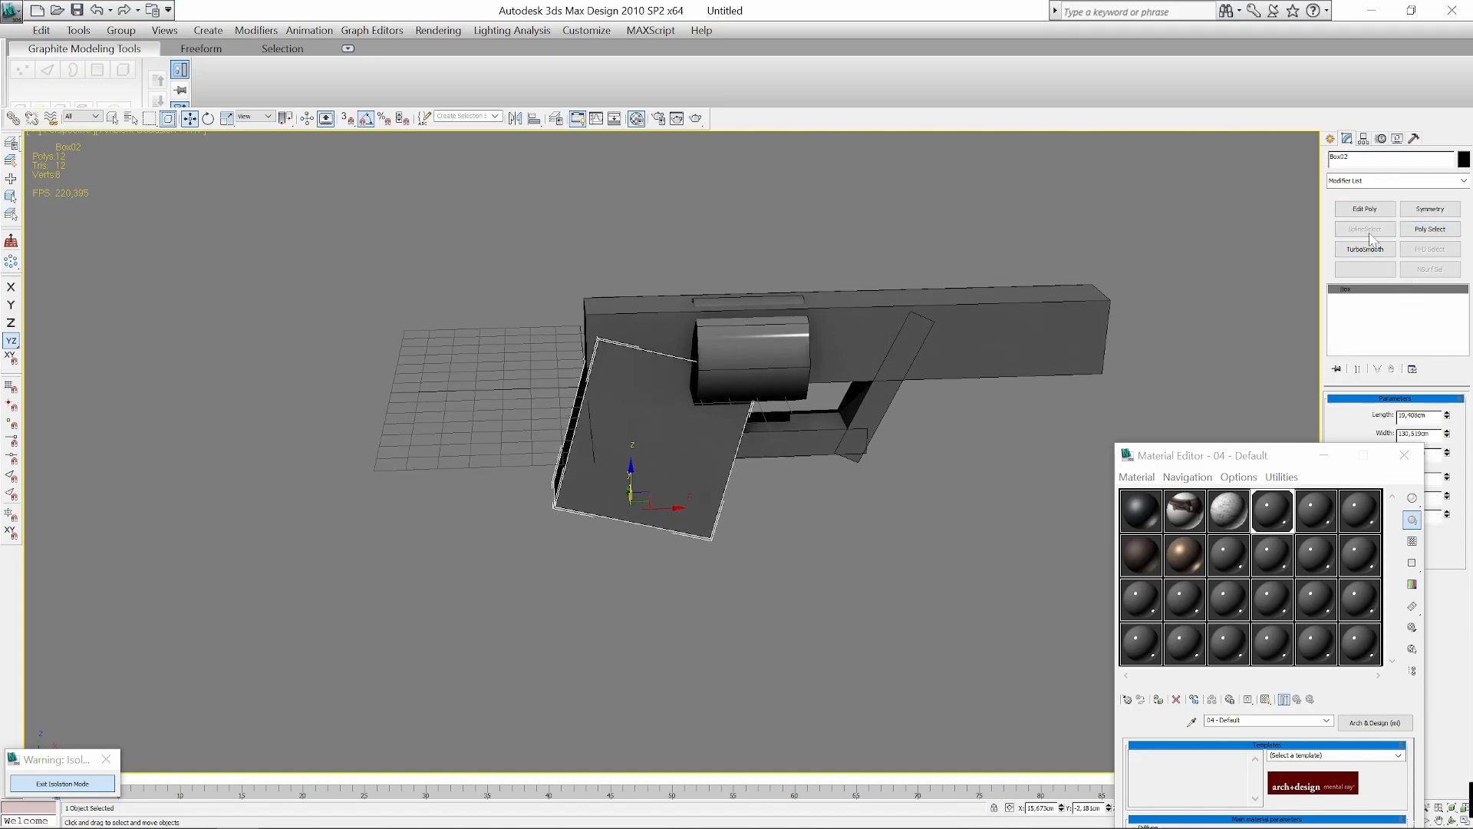
left_click(1324, 455)
middle_click_drag(1161, 461, 1157, 375)
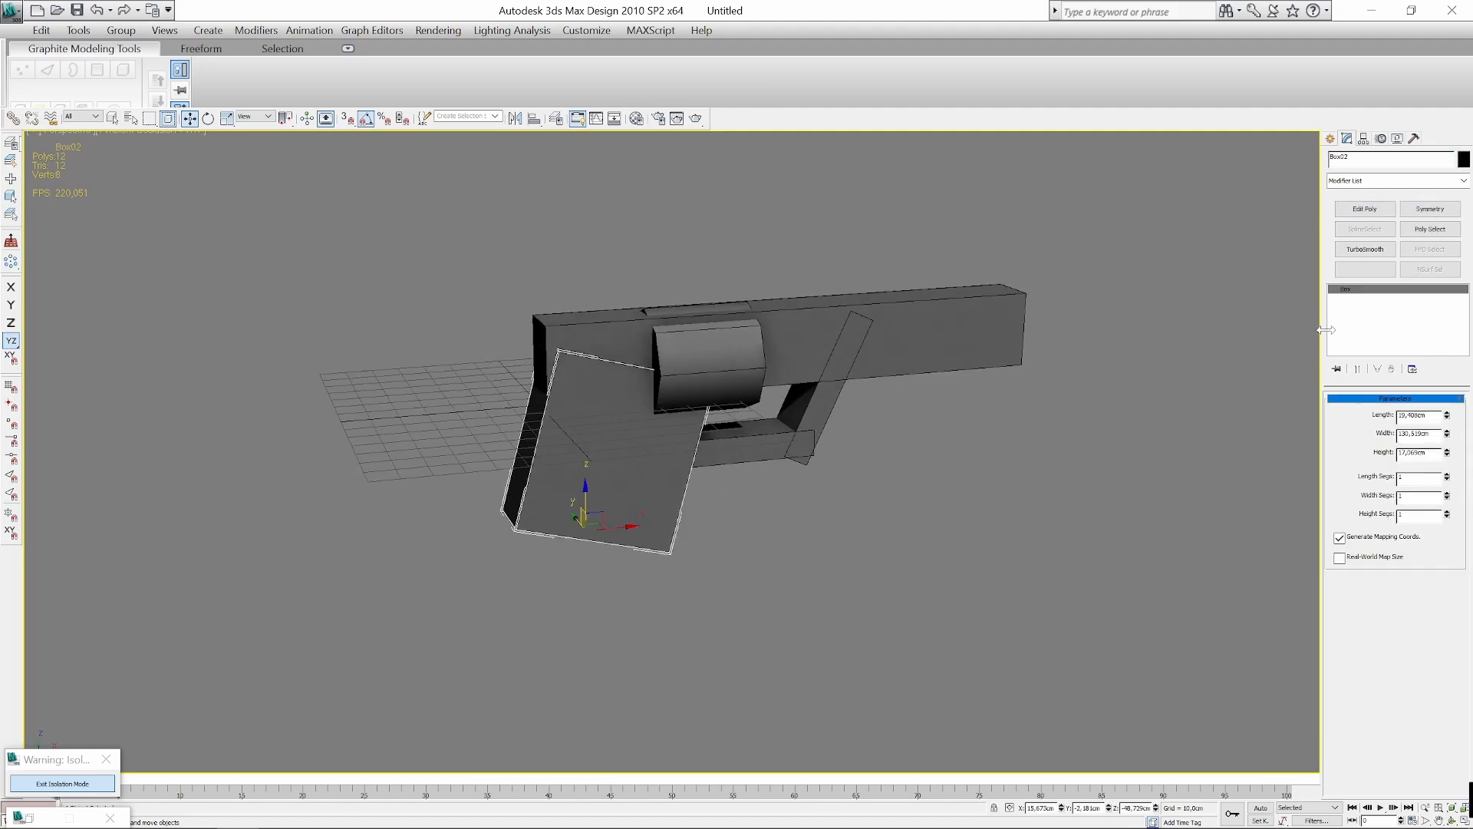
left_click(1364, 208)
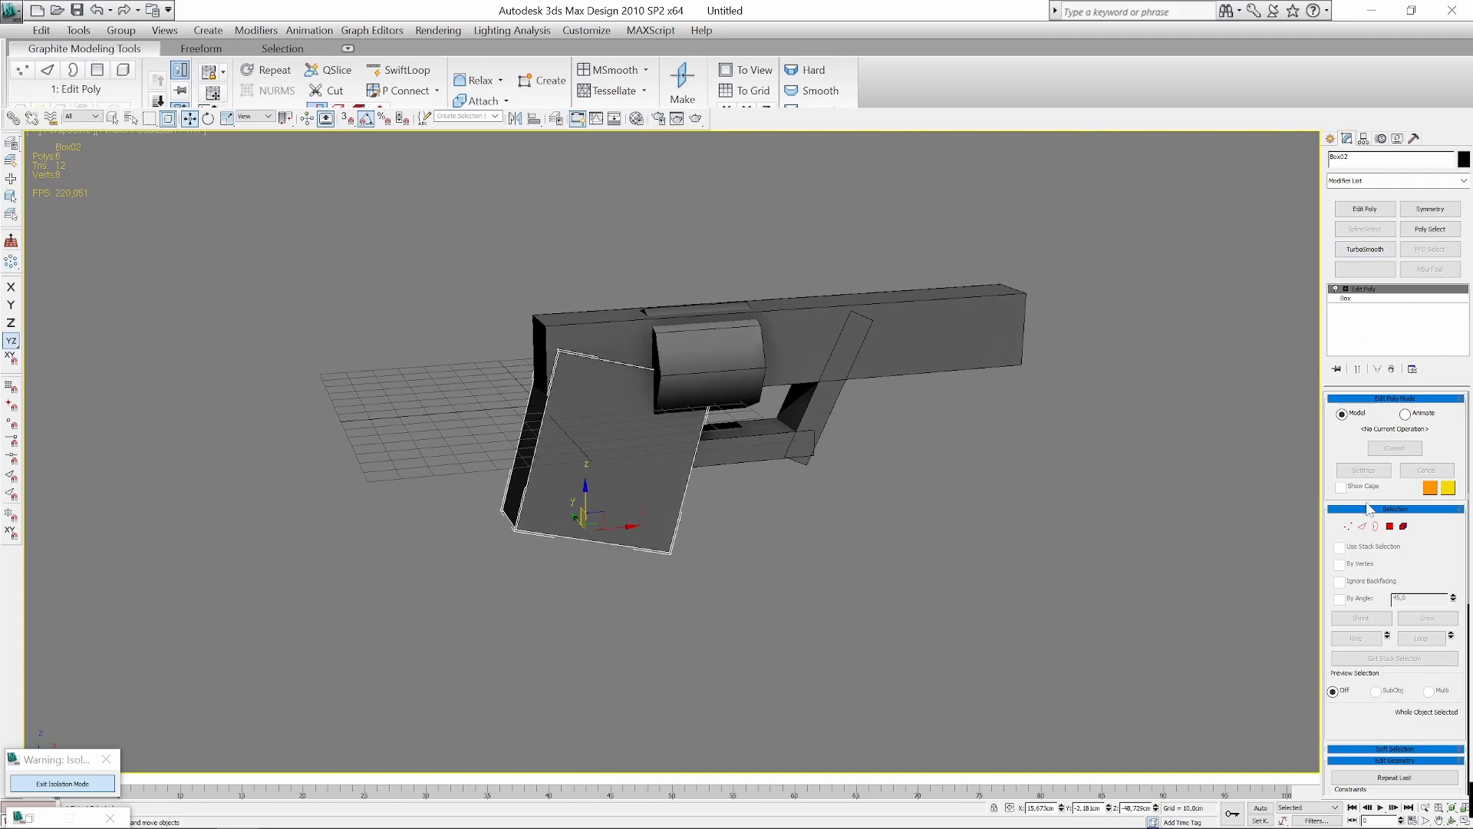
Reposition the grip's lower vertices, raising the rear pair into a bend in the back and moving the front pair down to the rear bottom corner.
middle_click_drag(1037, 499, 943, 496, "alt")
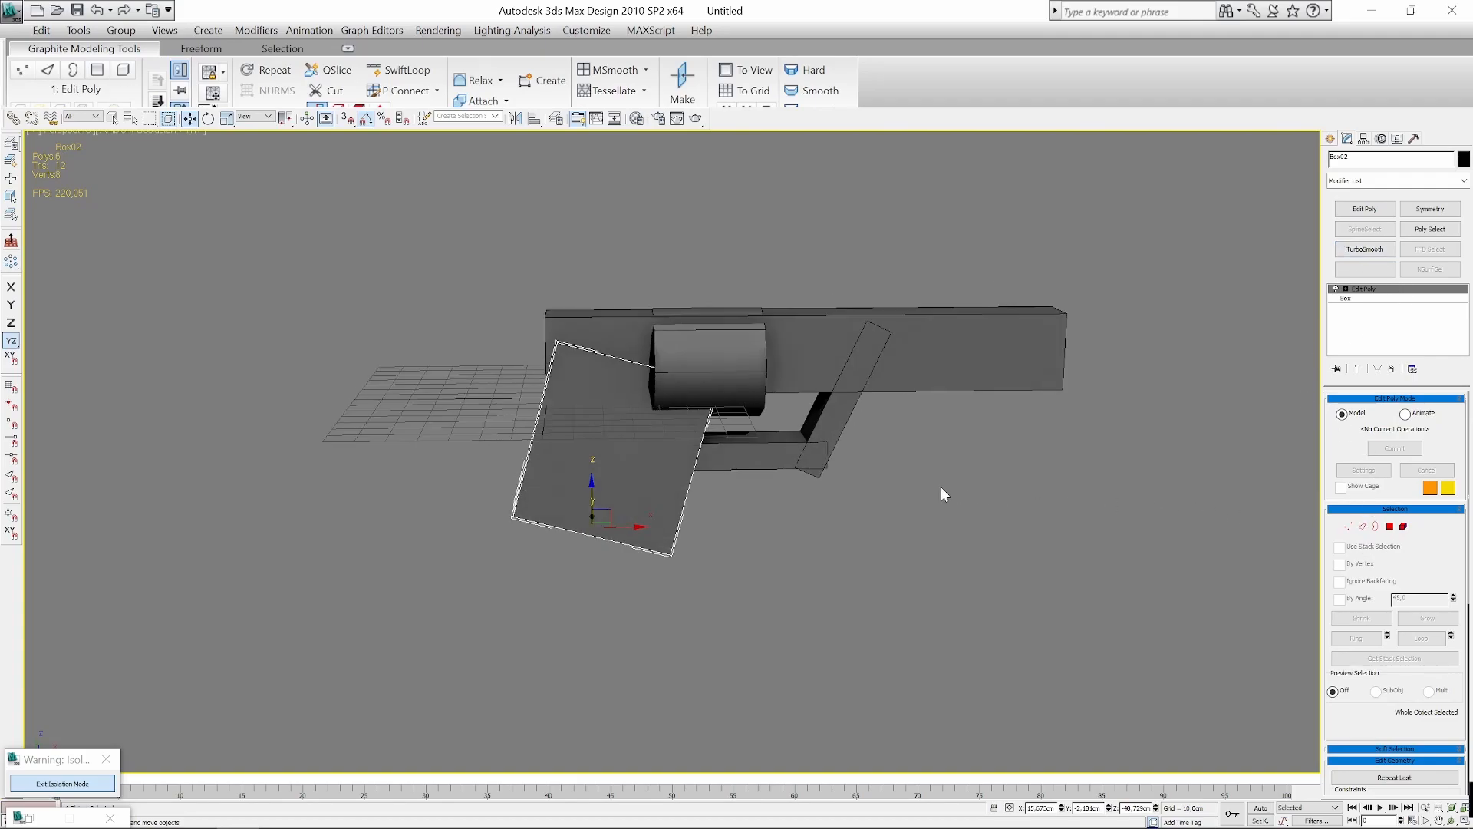
key("1")
middle_click_drag(759, 471, 703, 481, "alt")
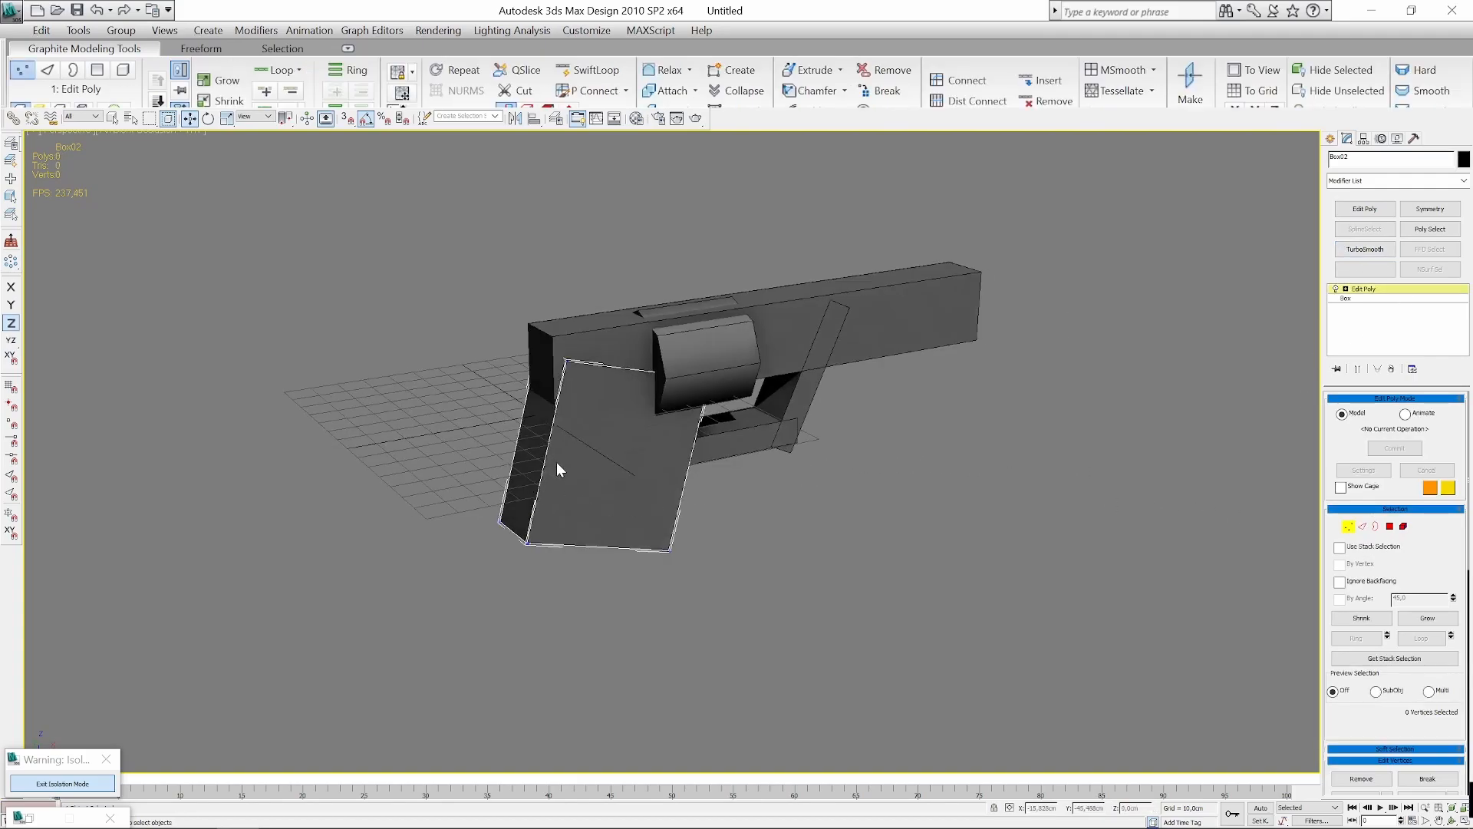
left_click_drag(492, 507, 537, 560)
middle_click_drag(537, 568, 513, 541, "alt")
left_click_drag(523, 507, 450, 419)
left_click_drag(731, 478, 568, 598)
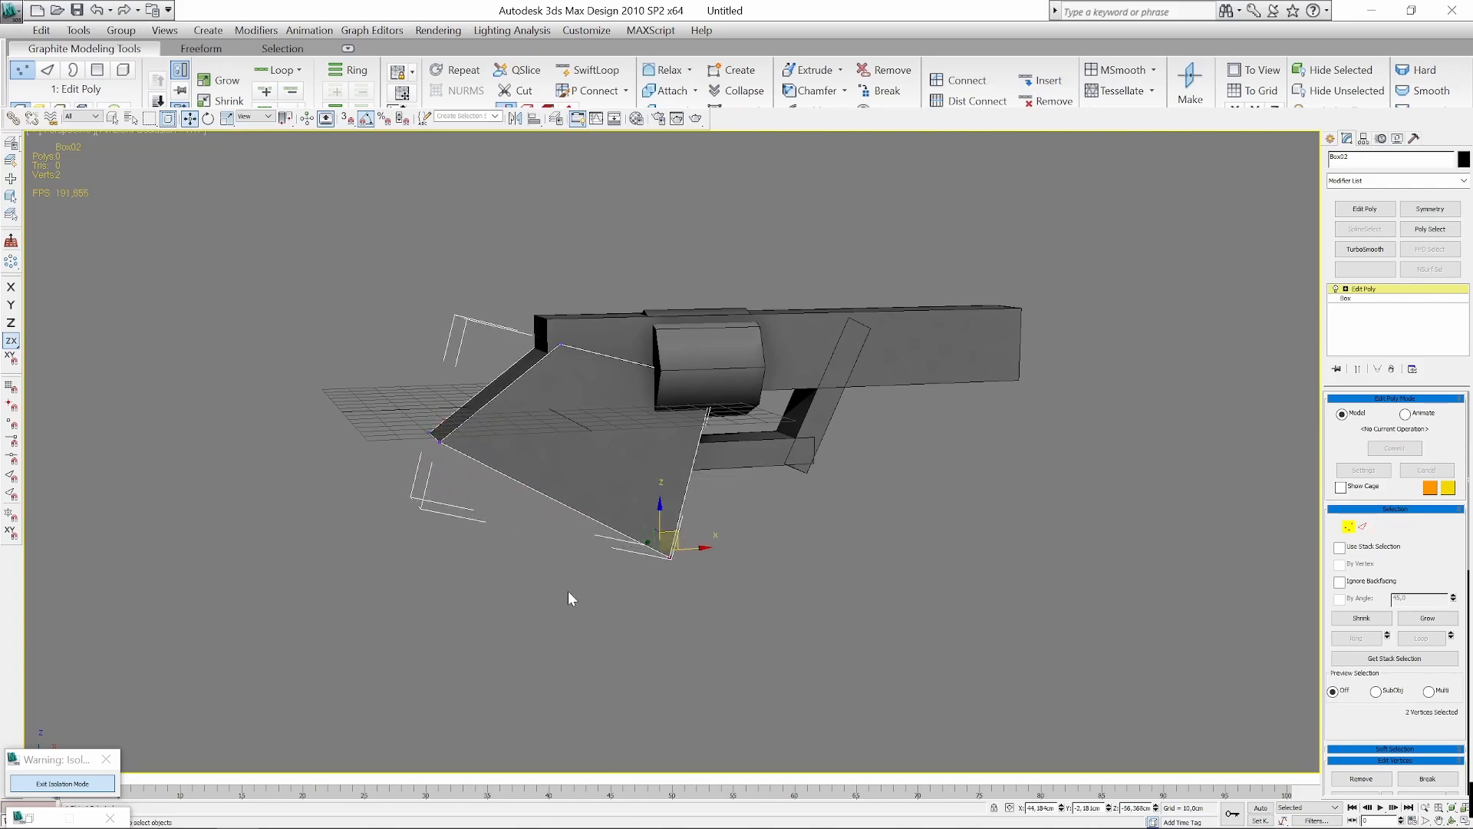
left_click_drag(676, 530, 495, 588)
mouse_move(480, 417)
left_mouse_down()
mouse_move(395, 458)
mouse_move(499, 422)
left_mouse_up()
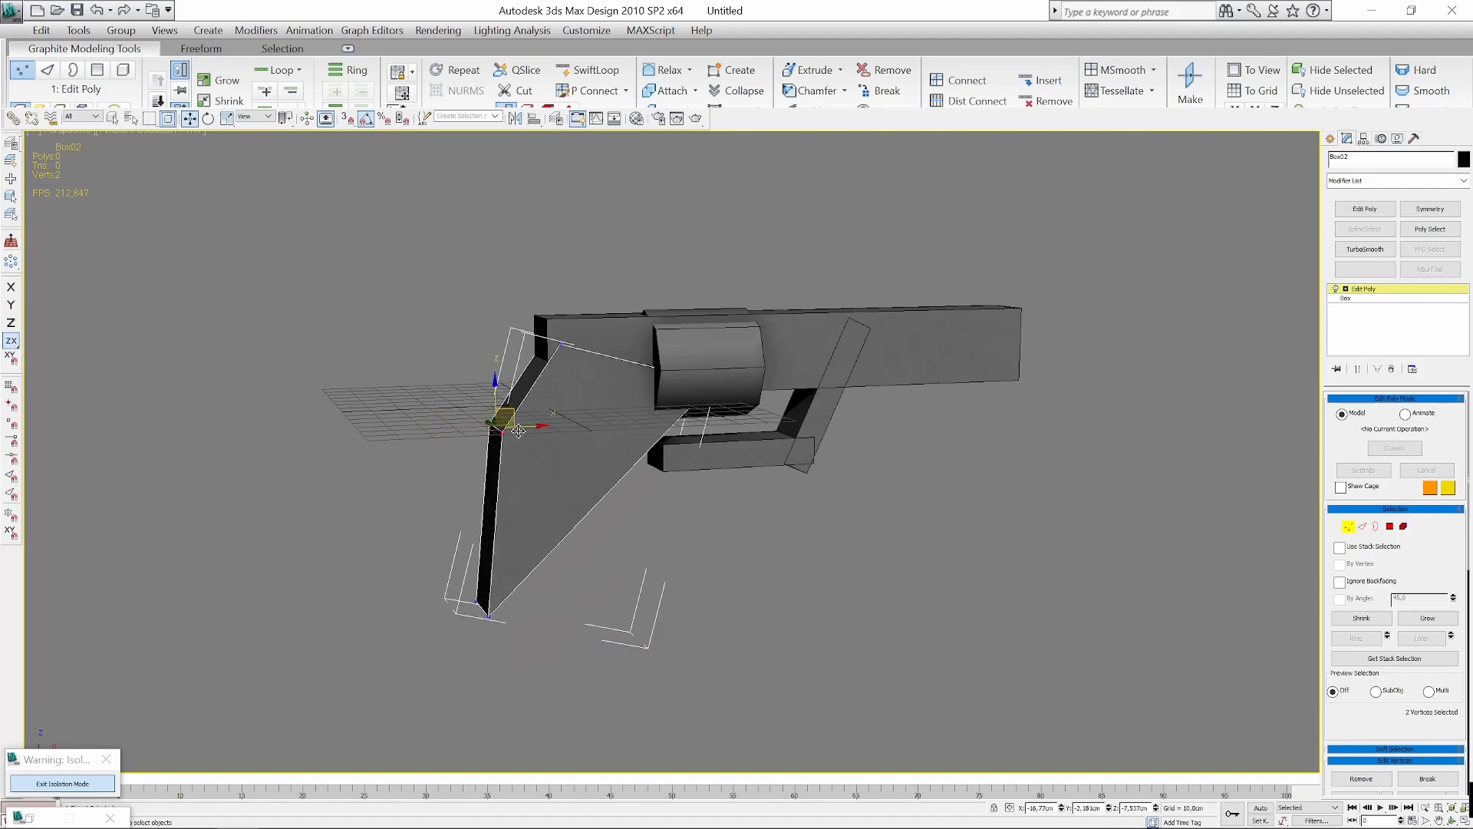
left_click_drag(561, 516, 438, 635)
left_click_drag(498, 587, 488, 520)
Connect the two long edges of the grip's slanted underside with a new edge.
middle_click_drag(666, 503, 633, 455, "alt")
key("2")
left_click(590, 488)
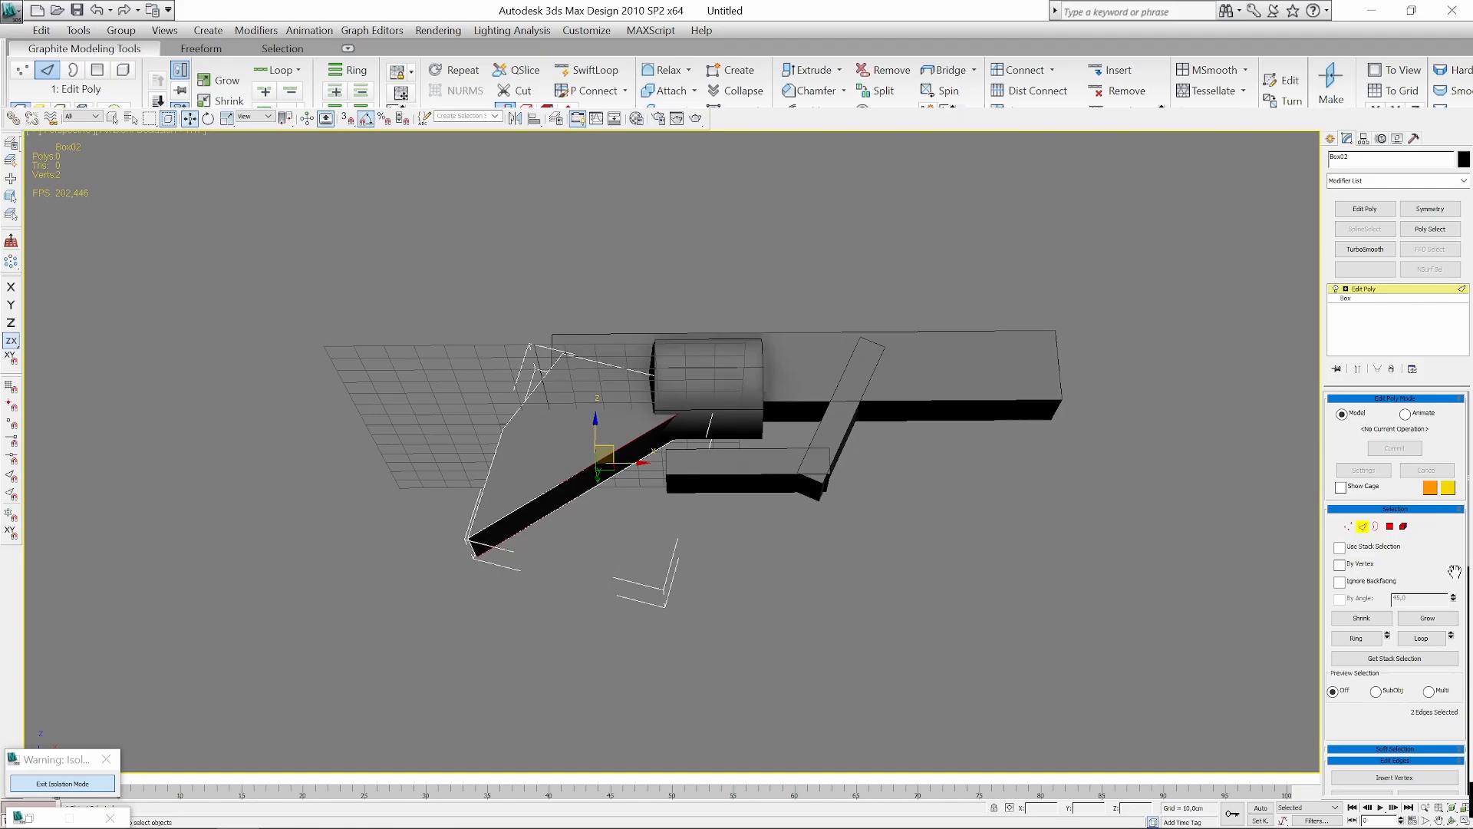
scroll(1454, 572, "down", 5)
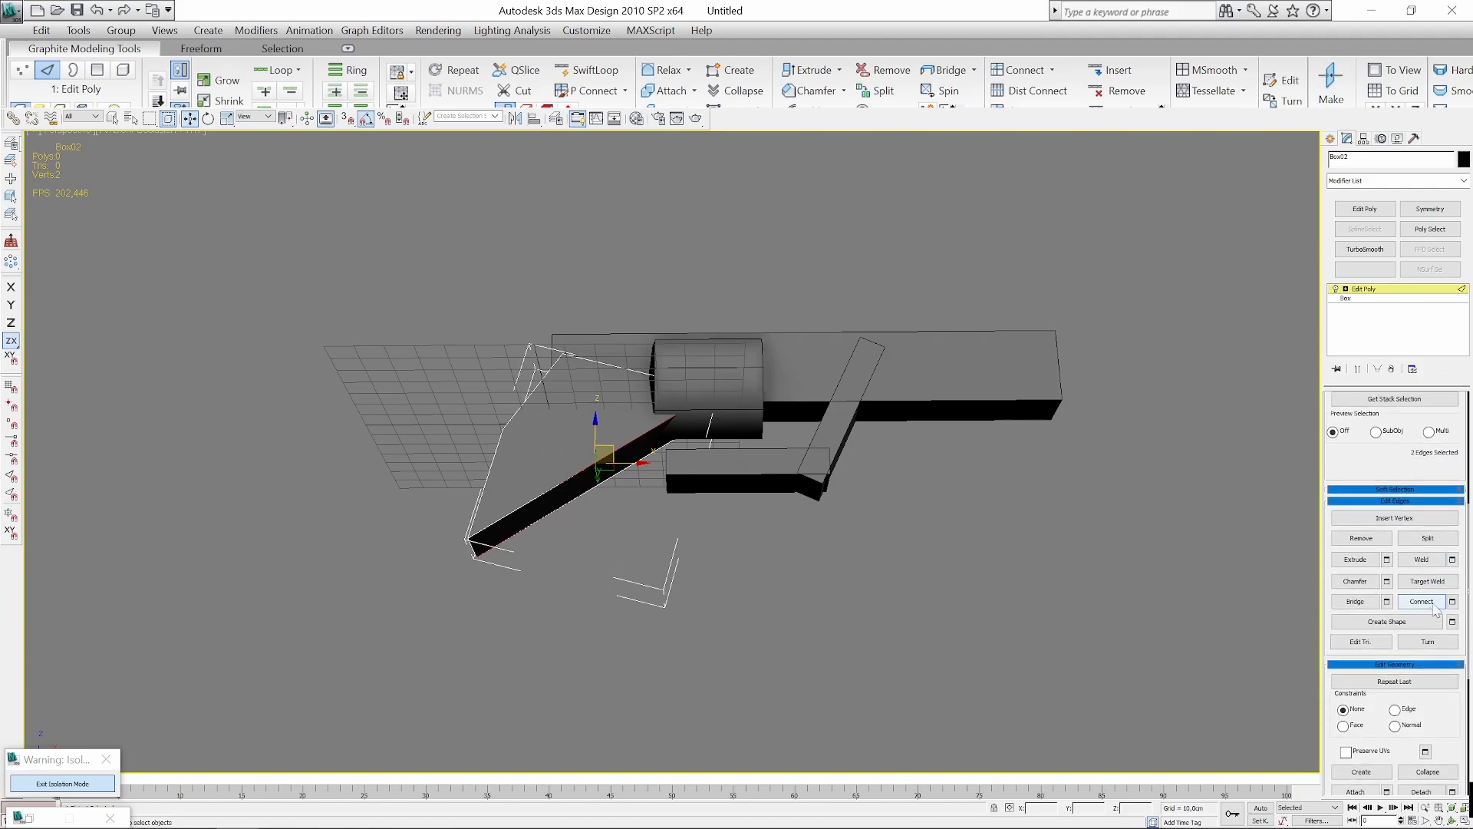
scroll(1436, 609, "down", 2)
scroll(1429, 717, "down", 1)
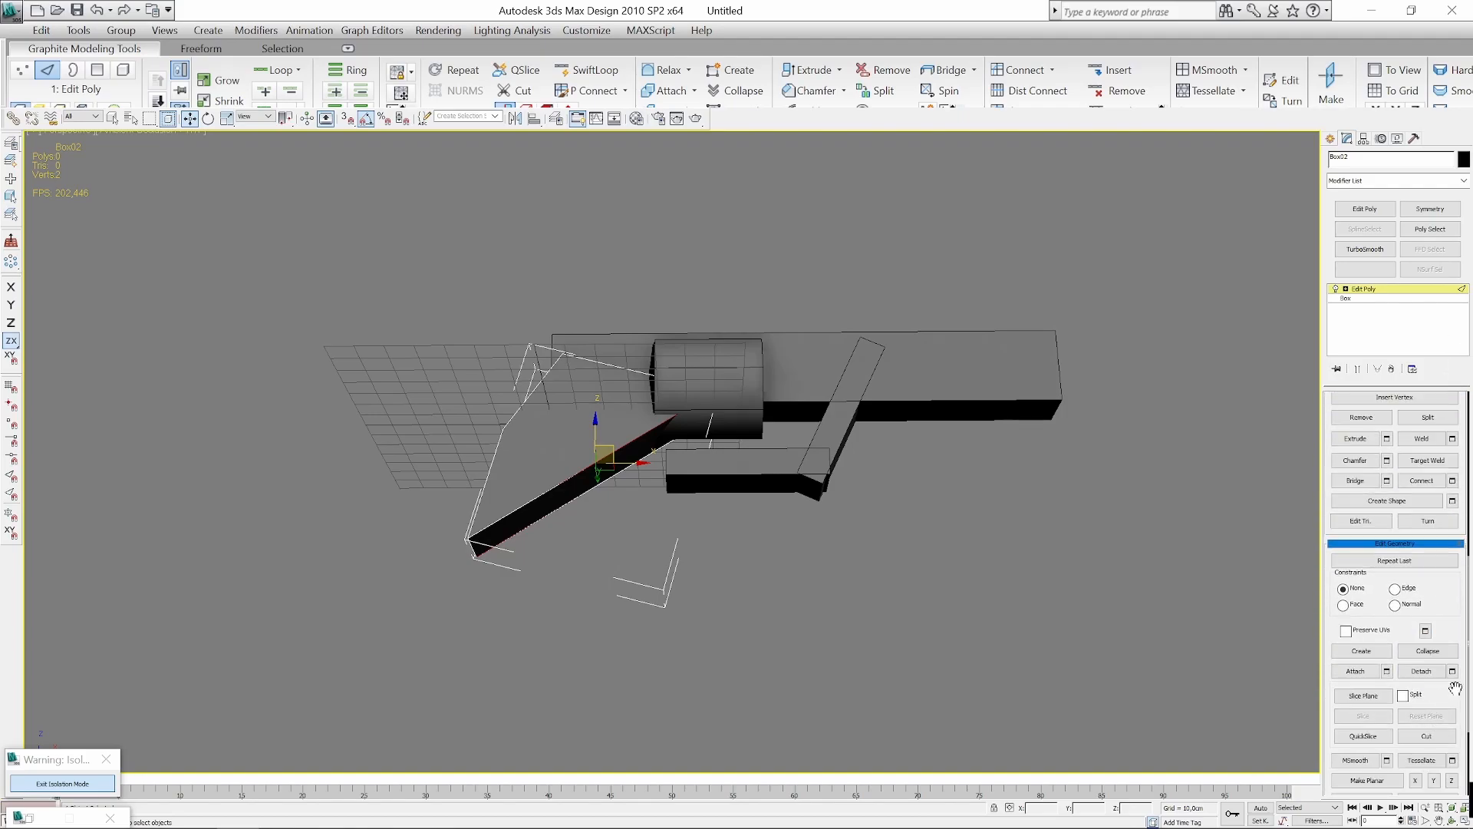
left_click_drag(1457, 680, 1437, 727)
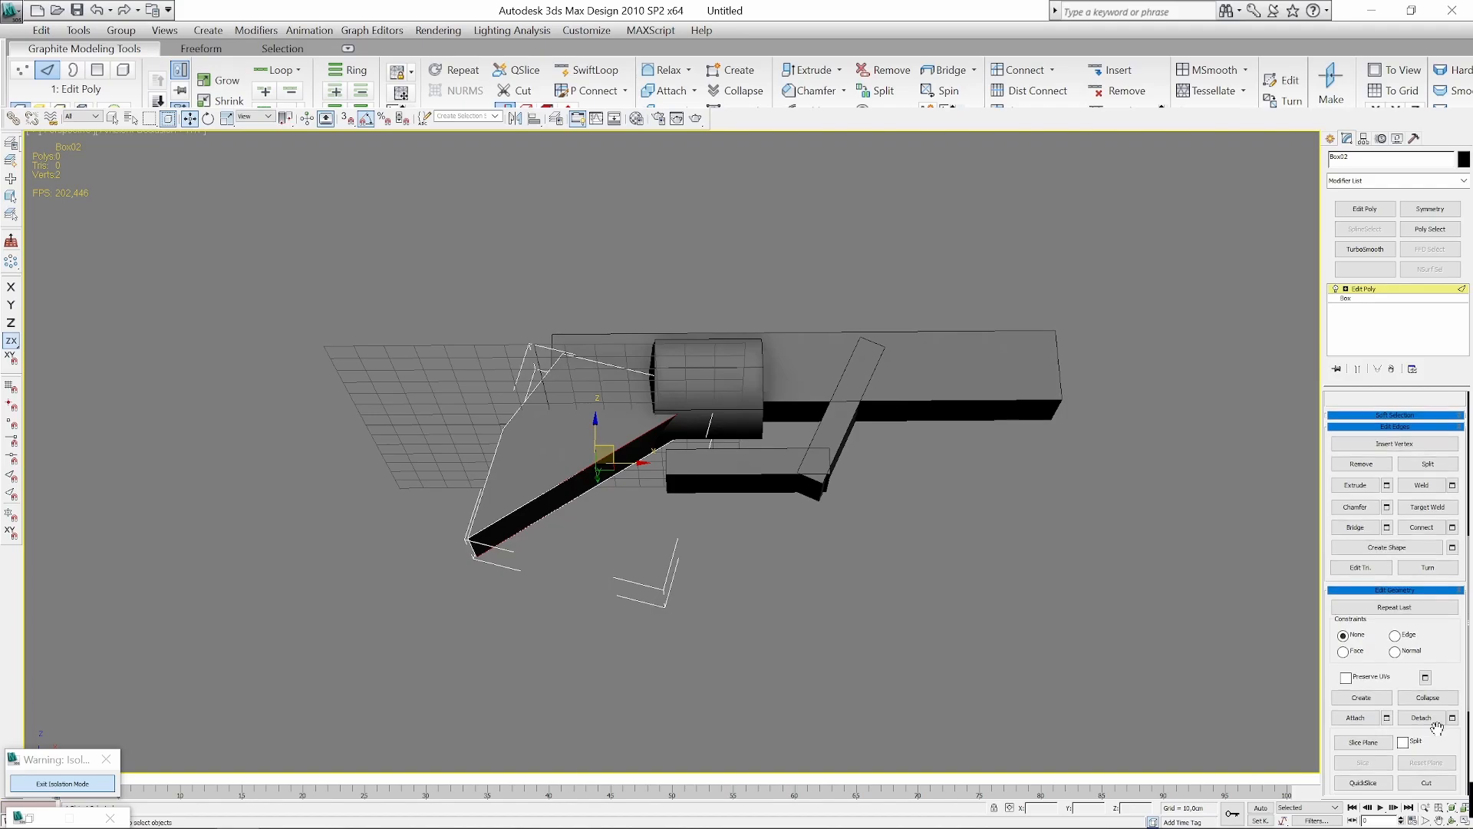
left_click(1430, 531)
Move the new edge forward and down to form the grip's front bottom corner.
middle_click_drag(844, 568, 786, 539, "alt")
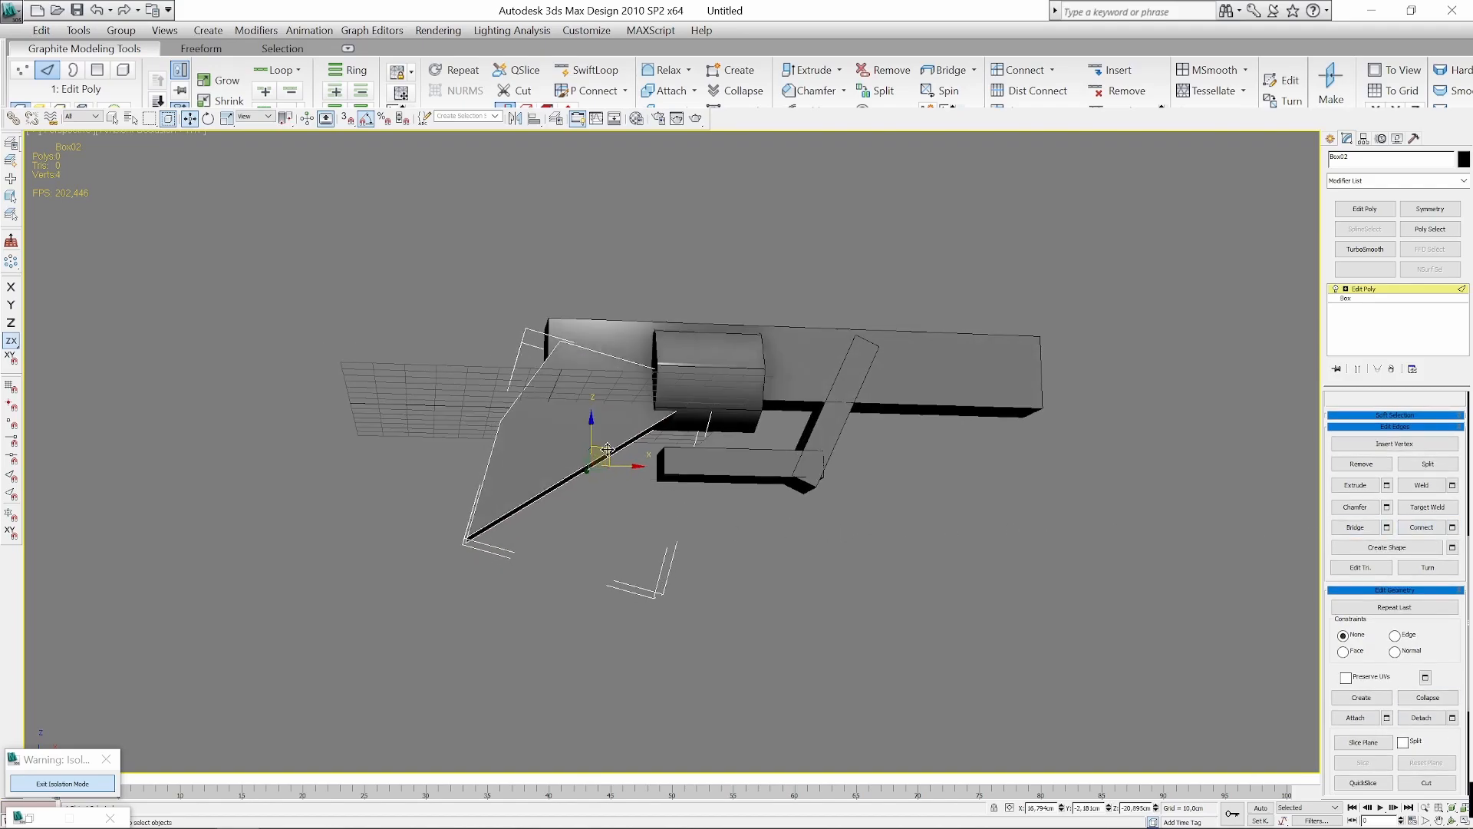
left_click_drag(608, 449, 656, 493)
mouse_move(657, 493)
middle_mouse_down("alt")
mouse_move(696, 471)
mouse_move(775, 577)
mouse_move(679, 551)
mouse_move(627, 492)
middle_mouse_up("alt")
scroll(696, 471, "up", 5)
left_click_drag(627, 493, 610, 564)
Connect the two long front edges of the grip with a new edge and move it back to form a notch.
middle_click_drag(721, 575, 654, 509, "alt")
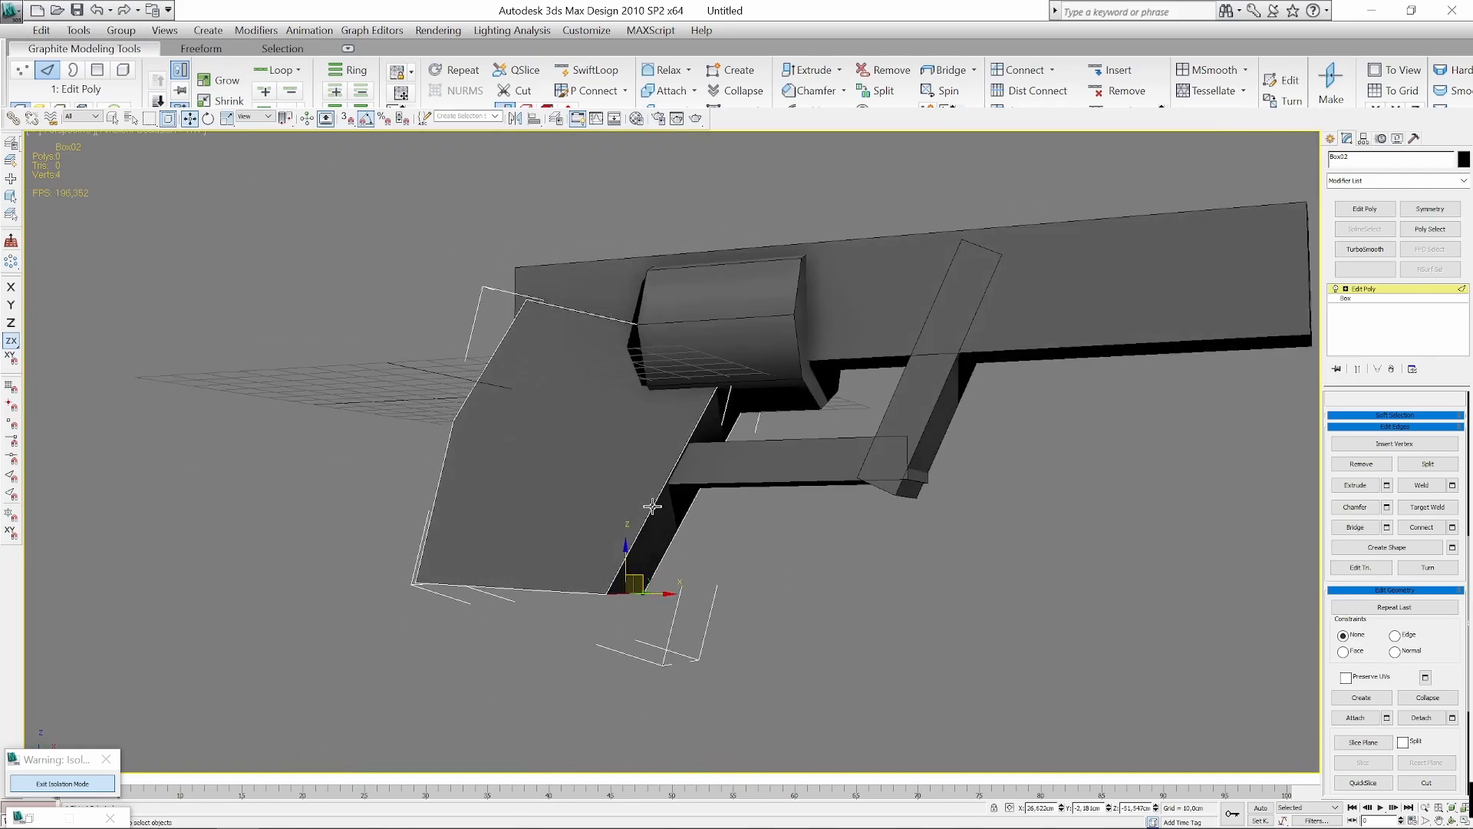
left_click(652, 507)
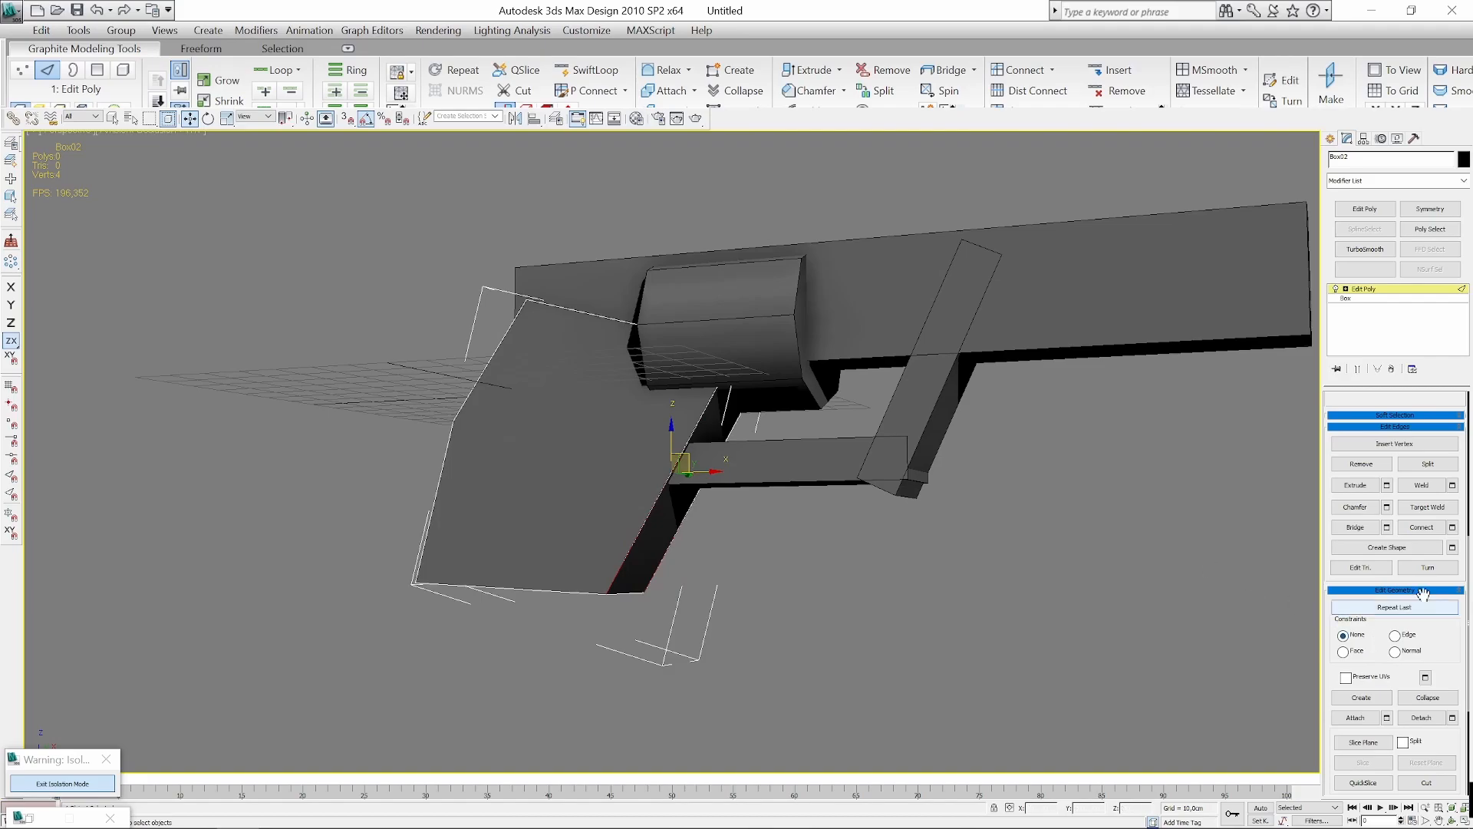
left_click(1420, 527)
middle_click_drag(984, 530, 701, 466, "alt")
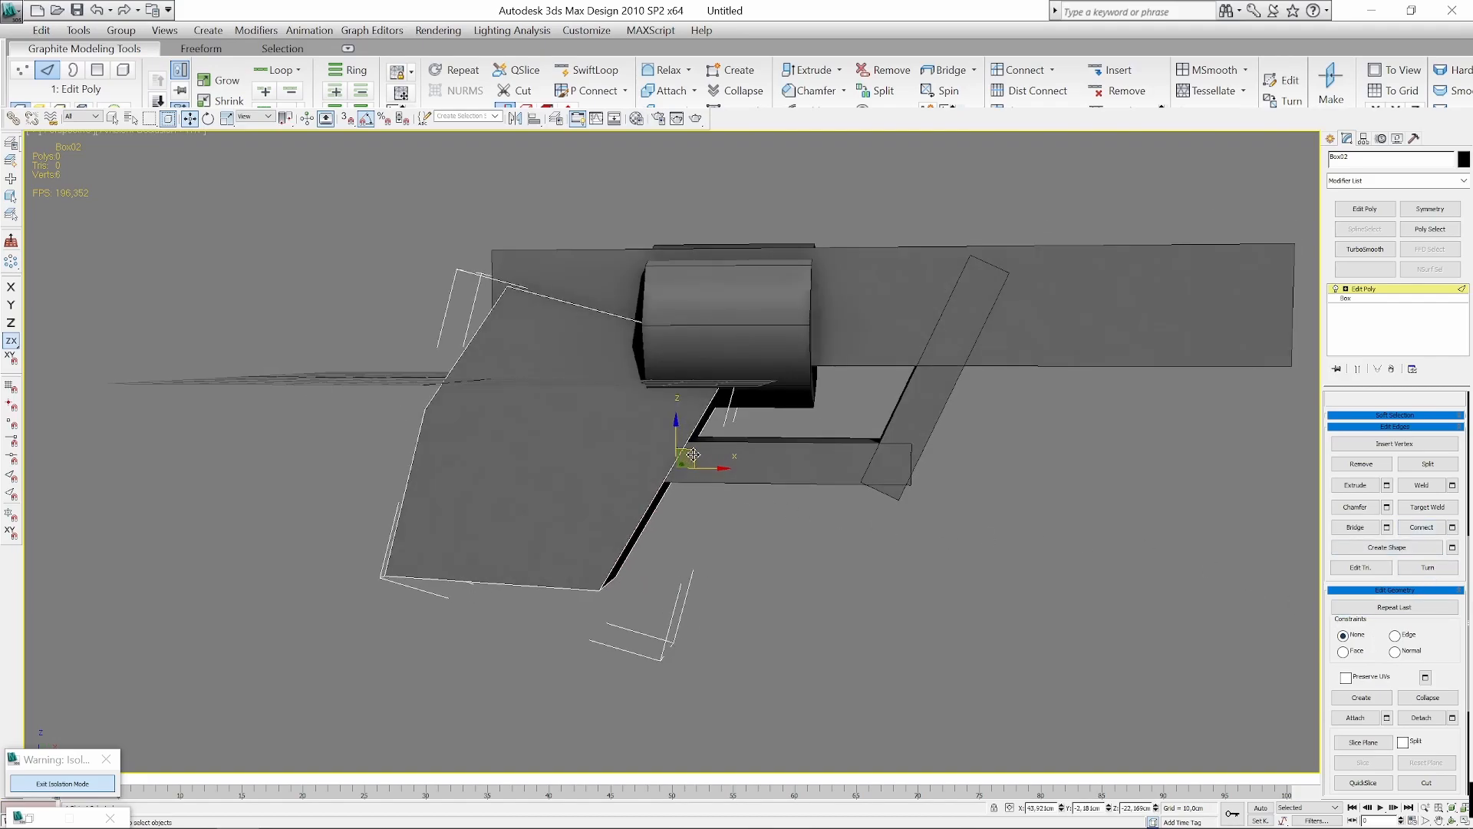
left_click_drag(693, 454, 583, 452)
Move the grip's top front vertices back behind the cylinder and lower its top rear vertices slightly.
middle_click_drag(691, 491, 759, 414, "alt")
key("1")
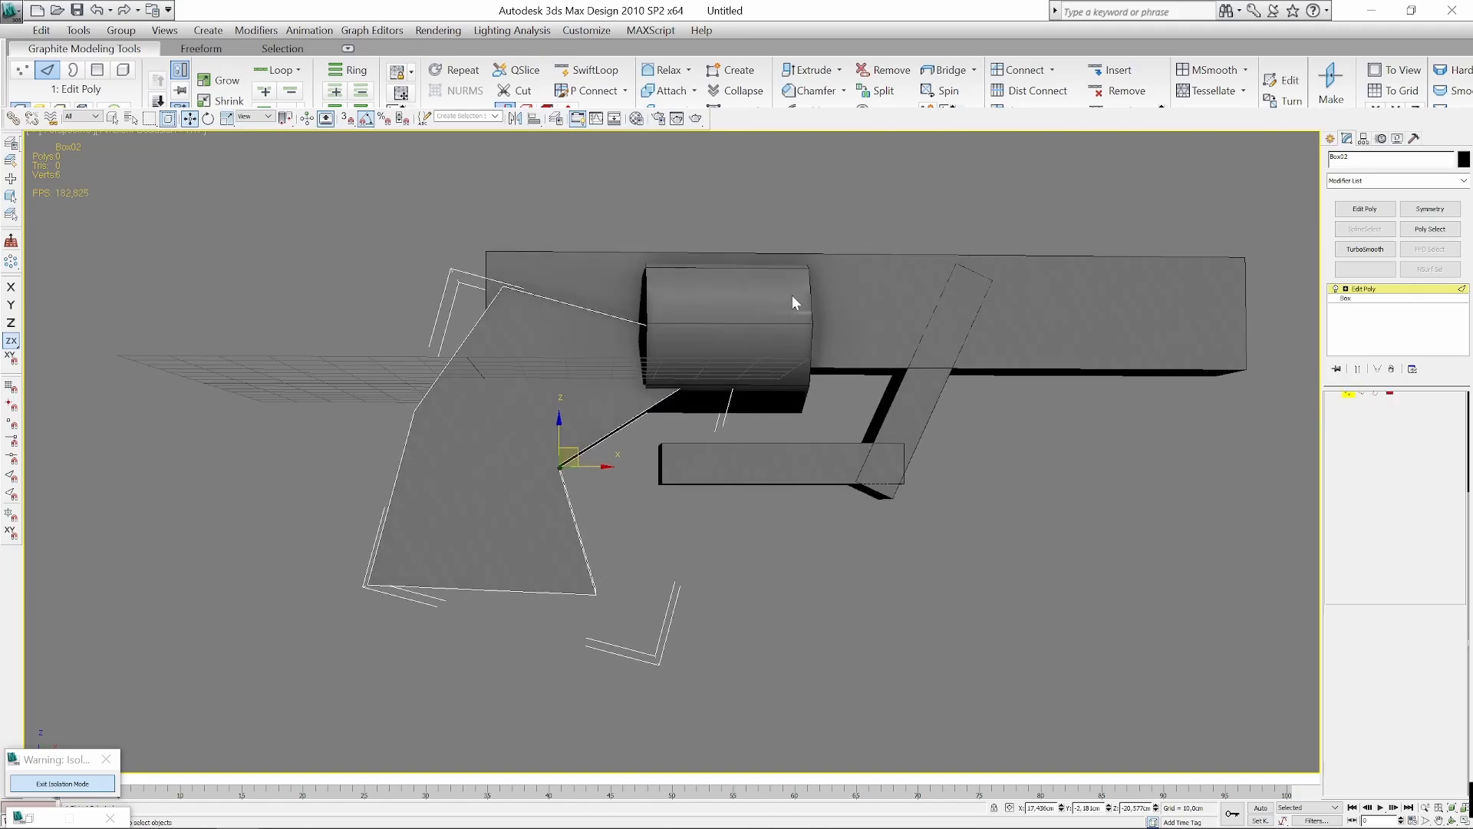
left_click_drag(814, 276, 613, 436)
left_click_drag(745, 340, 625, 330)
middle_click_drag(713, 487, 535, 297, "alt")
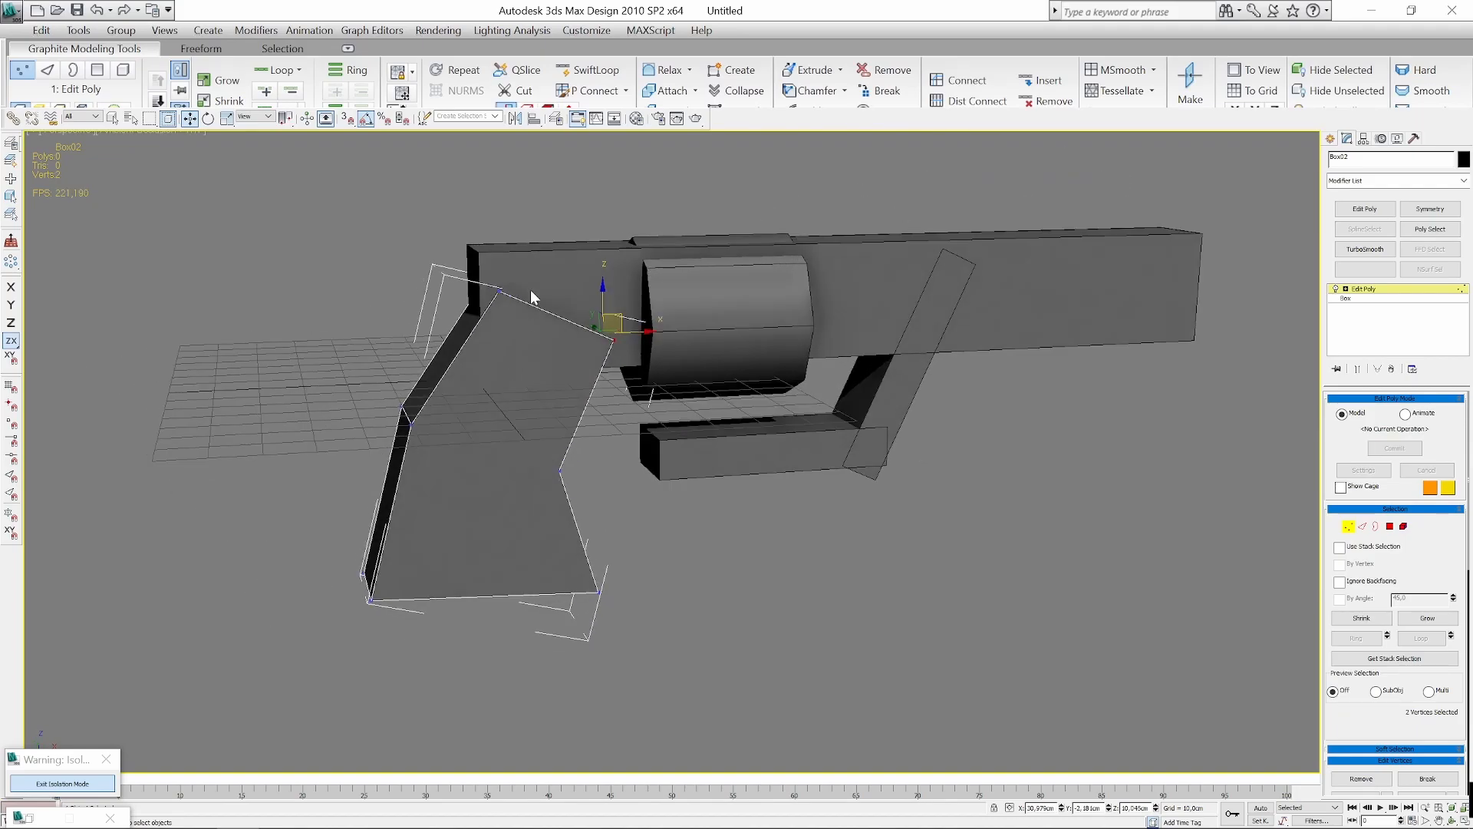
left_click_drag(548, 252, 472, 318)
left_click_drag(504, 266, 513, 284)
Shift the grip's rear vertices backward along X, then lower the pair at the bend in the back slightly.
left_click_drag(471, 365, 298, 619)
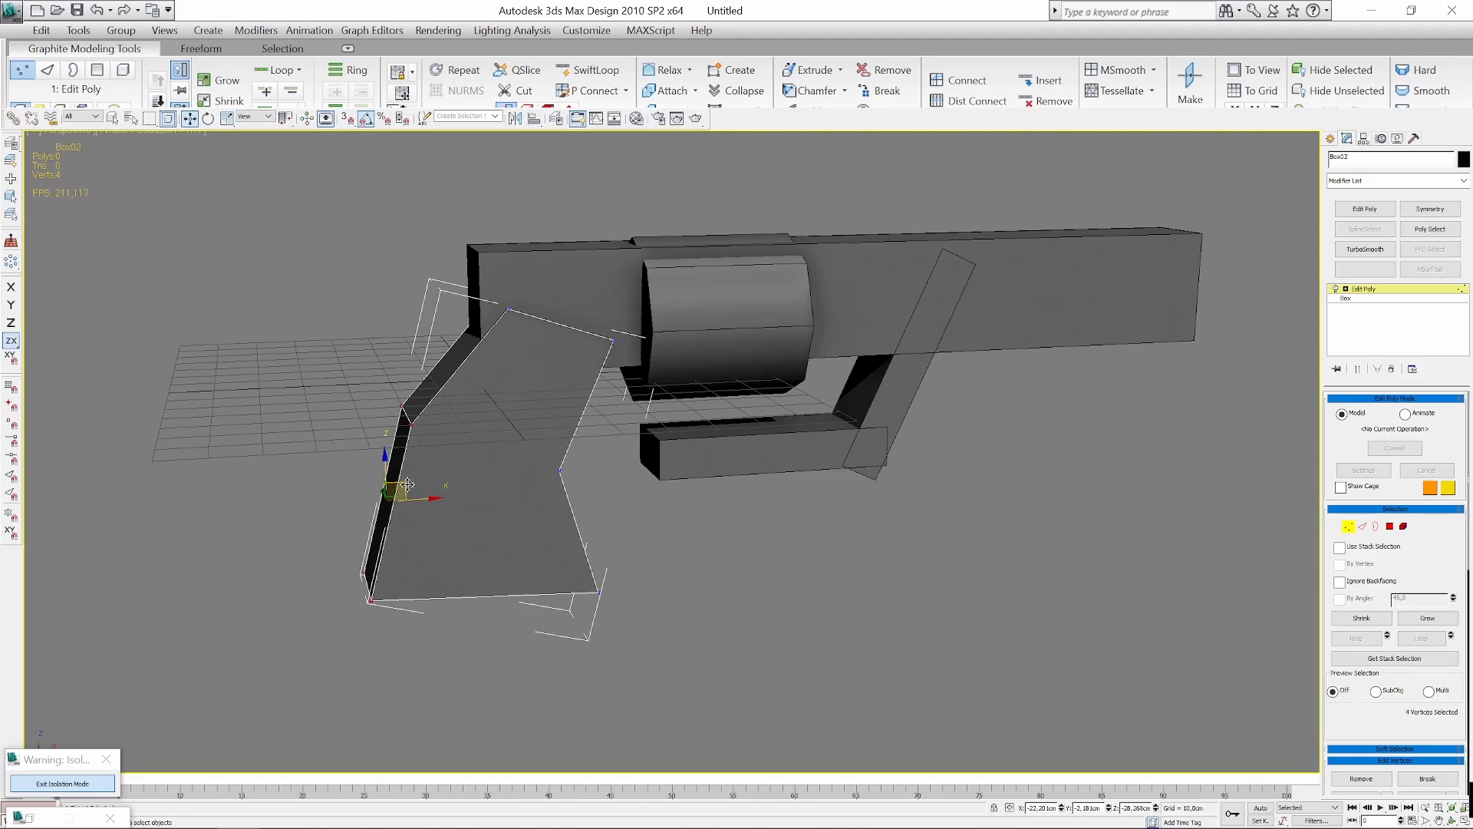
left_click_drag(420, 498, 396, 499)
left_click_drag(424, 368, 305, 481)
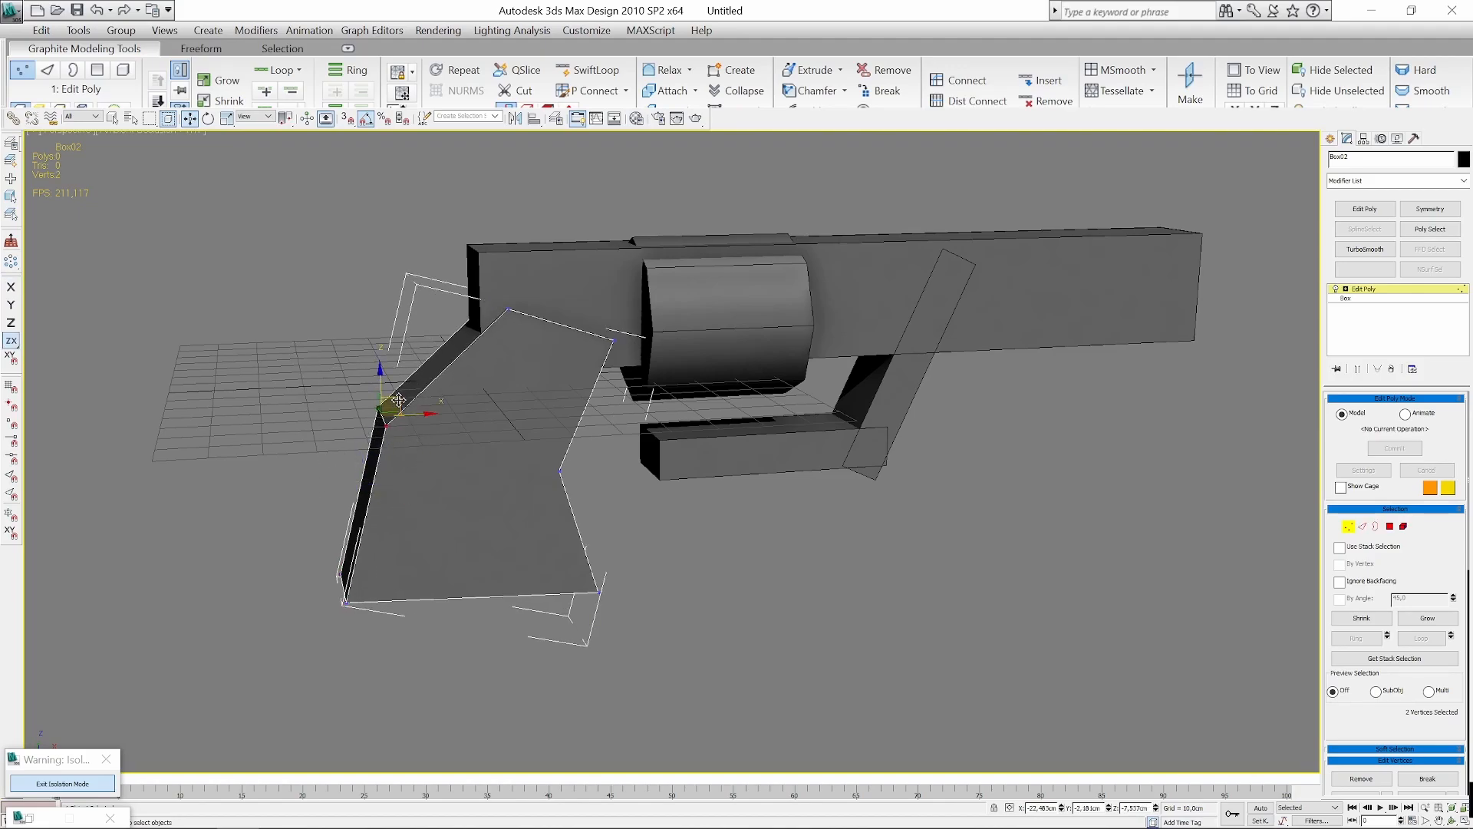
left_click_drag(398, 399, 405, 421)
Move the grip's four lower rear vertices, at the back bend and the bottom corner, slightly forward along X and leave vertex editing.
scroll(467, 454, "down", 4)
middle_click_drag(522, 481, 482, 463, "alt")
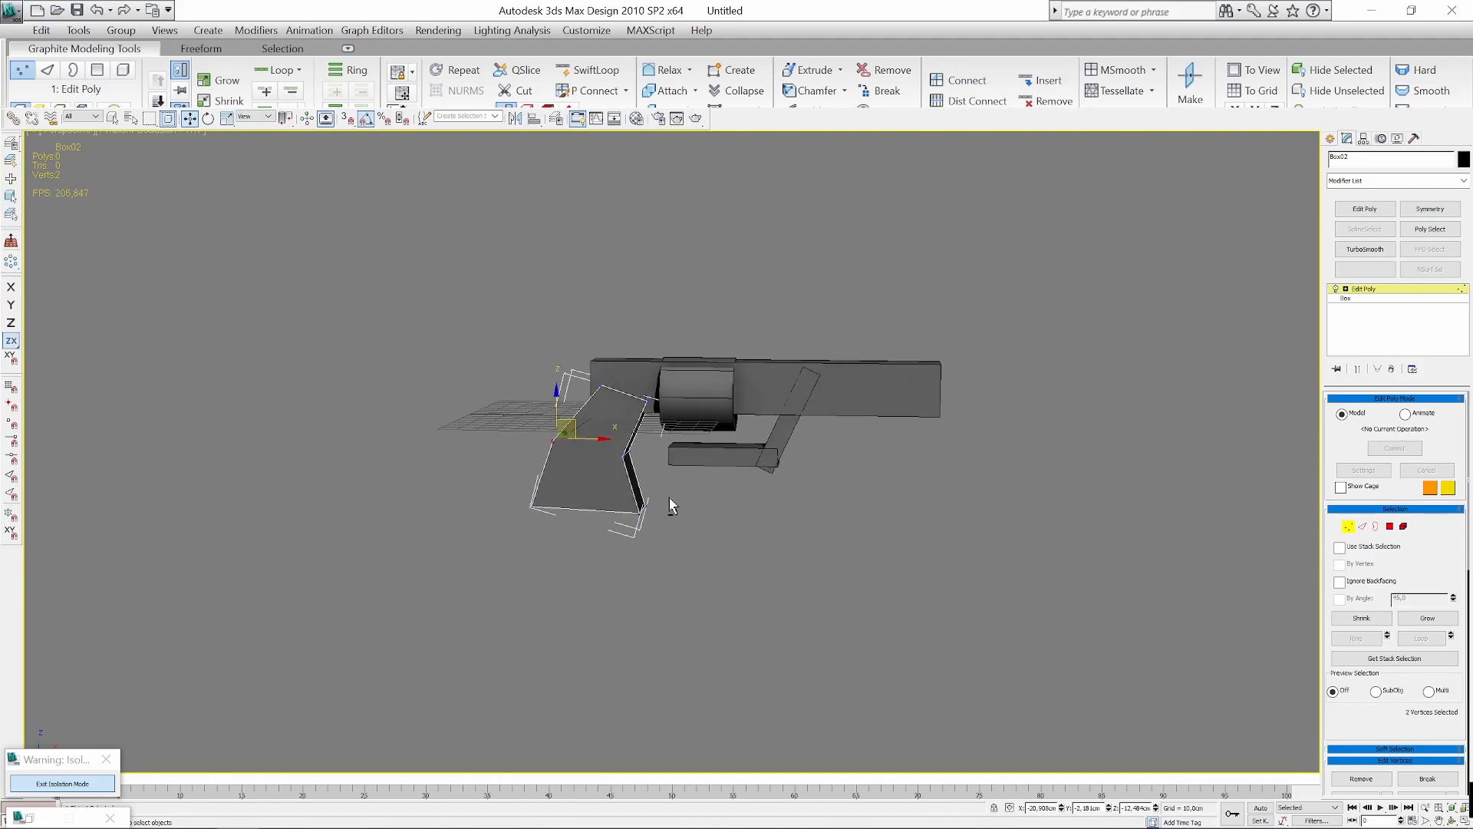
middle_click_drag(669, 497, 675, 494, "alt")
left_click_drag(576, 405, 455, 559)
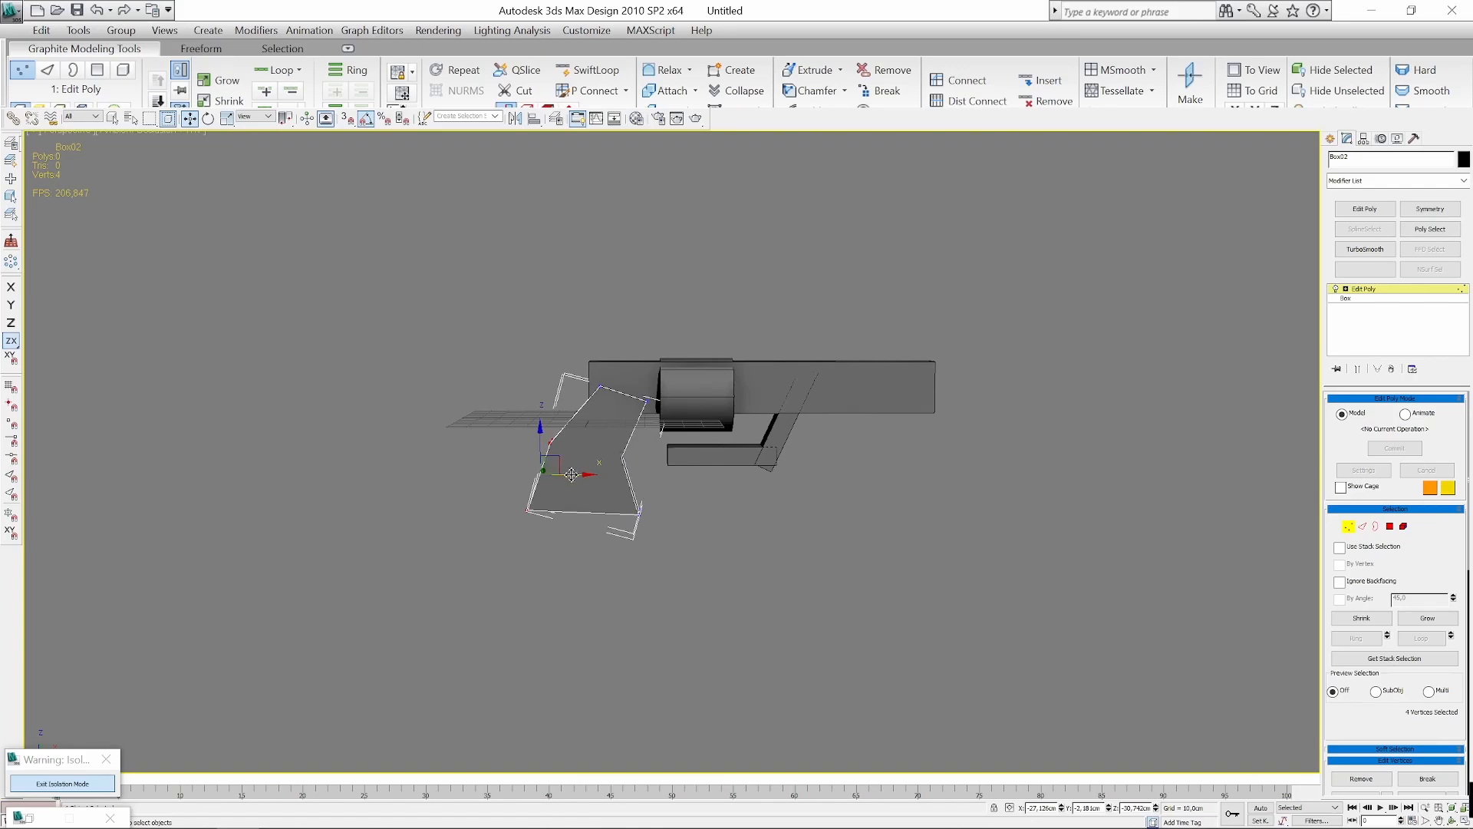
left_click_drag(571, 475, 585, 475)
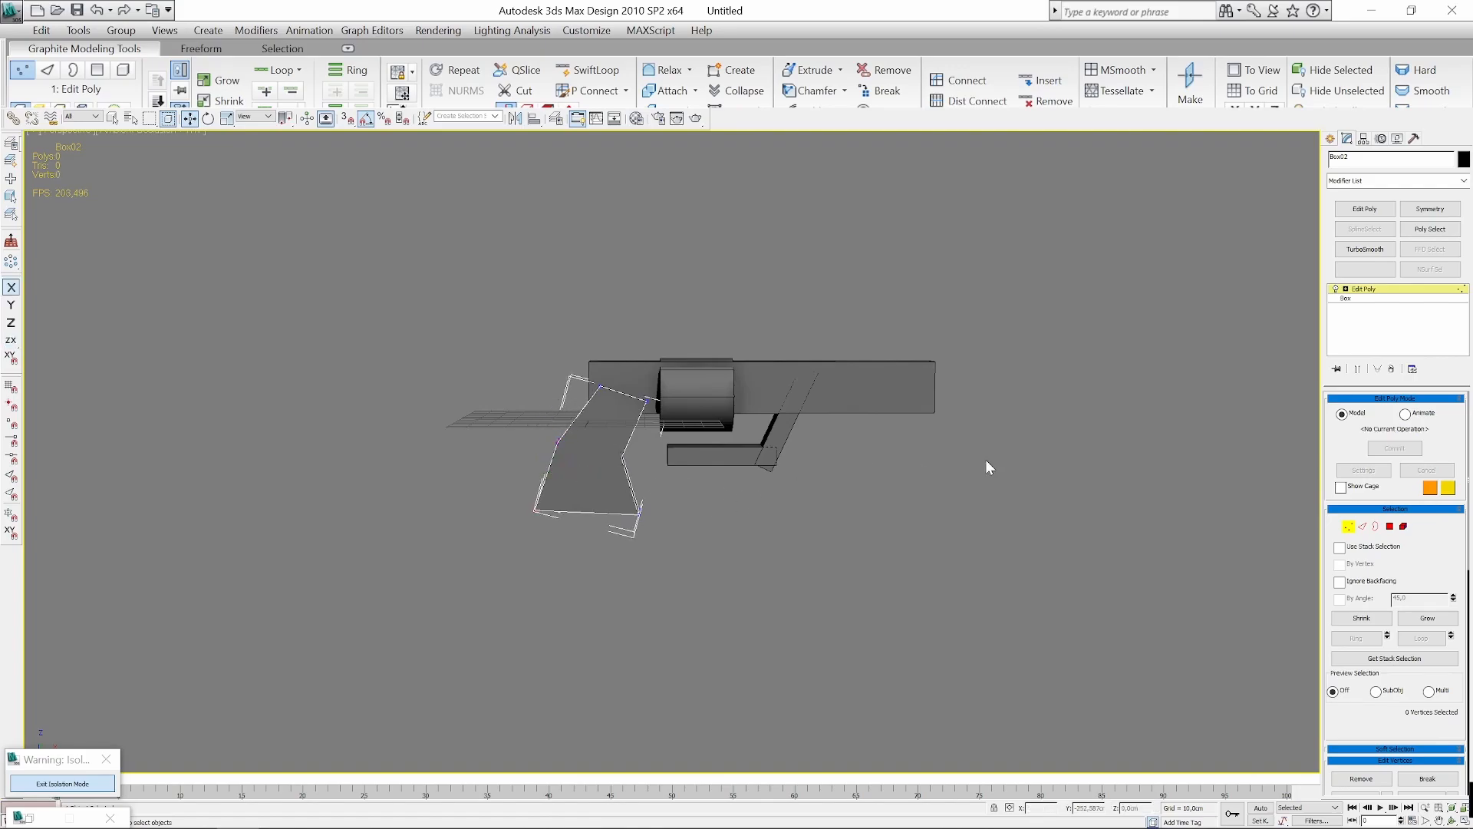
left_click(1348, 527)
Move the two trigger guard boxes together backward along X until the horizontal one meets the notch in the grip.
scroll(921, 468, "up", 2)
left_click(834, 434)
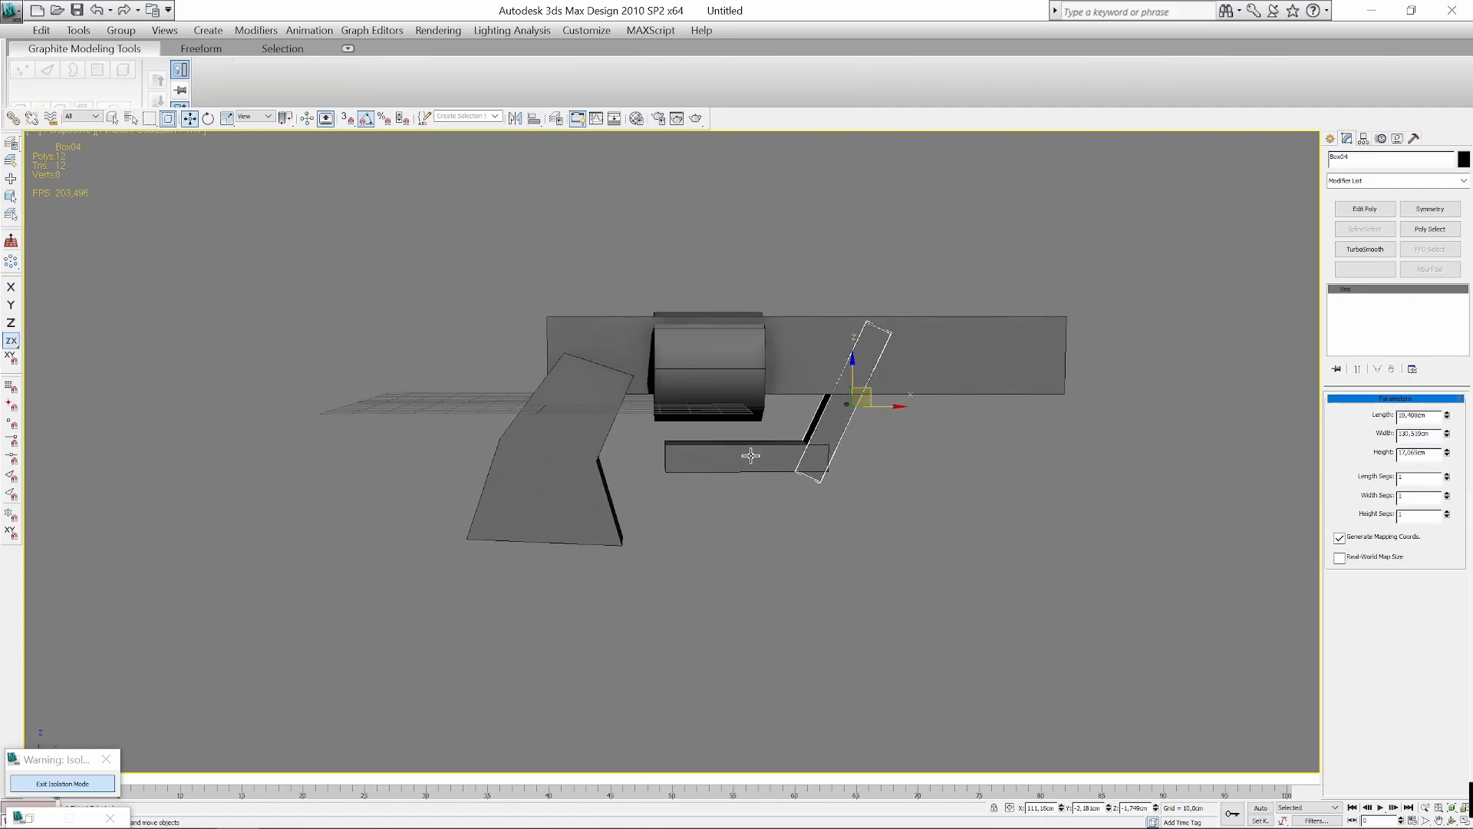
left_click(756, 452, "ctrl")
left_click_drag(807, 442, 765, 445)
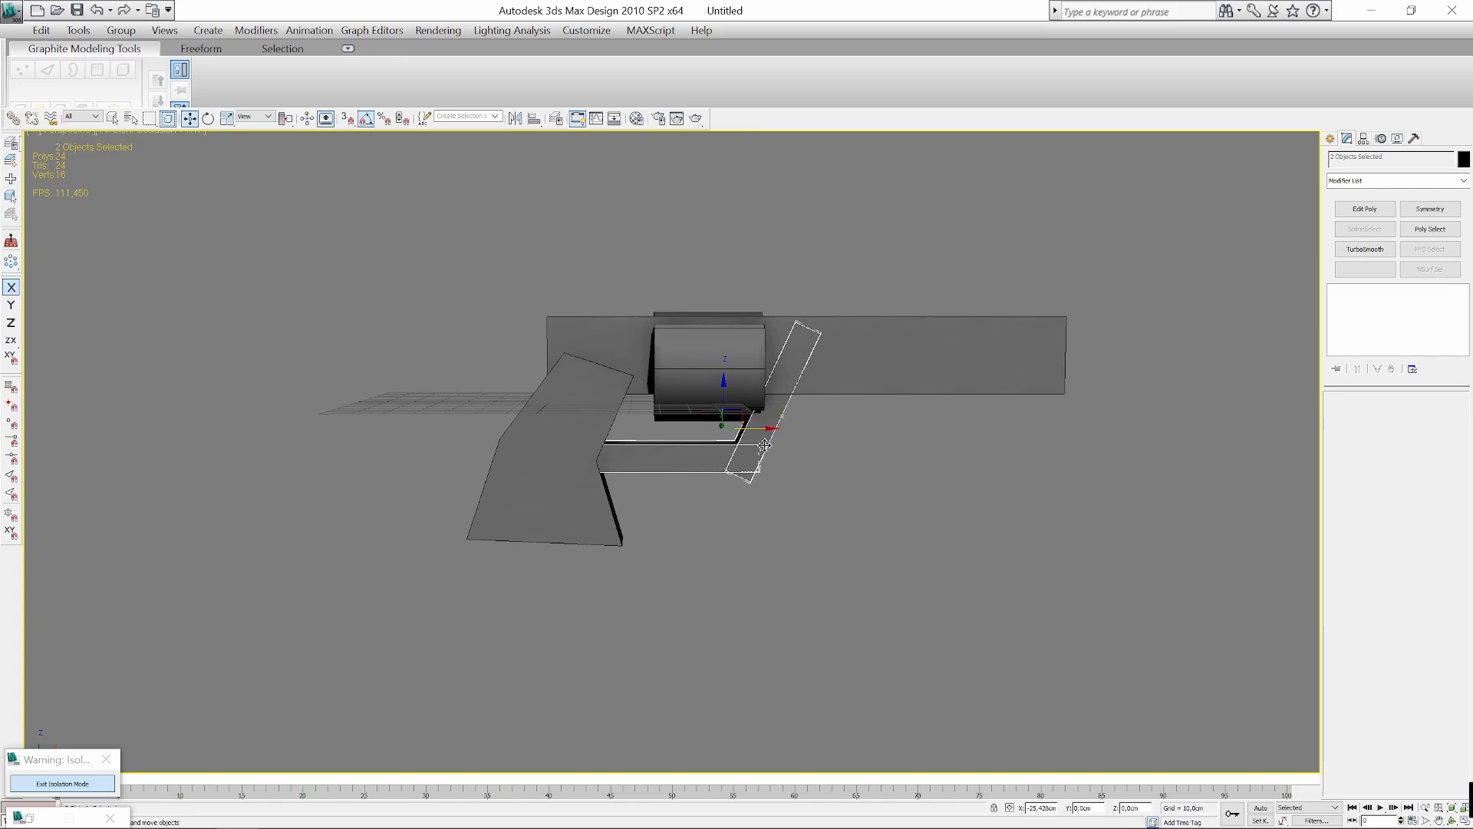
Shift the revolver's cylinder slightly backward along X toward the grip and clear the selection.
left_click(709, 349)
left_click_drag(690, 369, 671, 373)
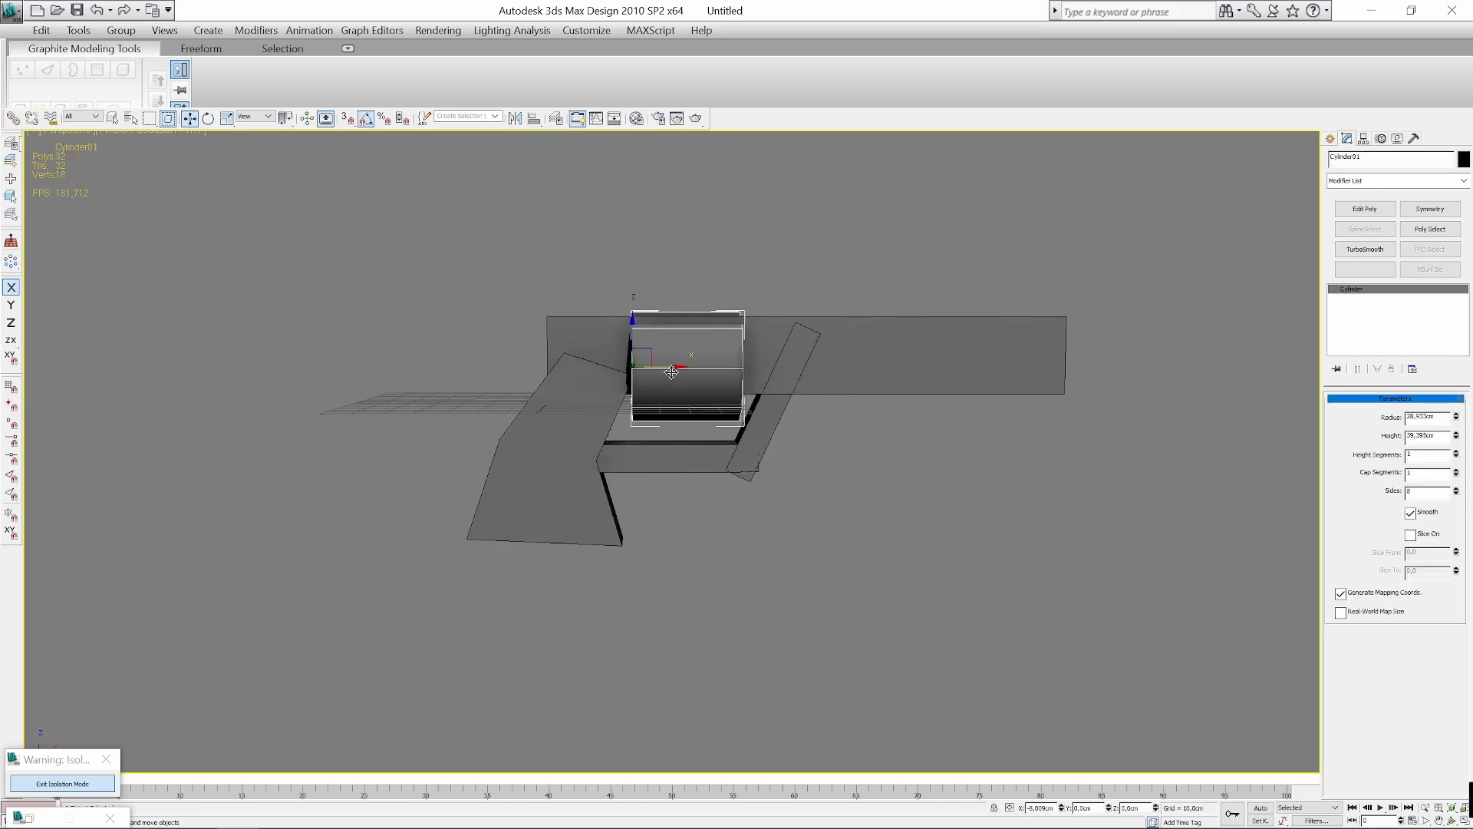
left_click(815, 230)
Inspect the revolver blockout from several angles, checking the barrel, cylinder, grip and trigger guard boxes one by one.
scroll(767, 416, "down", 3)
middle_click_drag(767, 417, 747, 443, "alt")
scroll(748, 443, "up", 3)
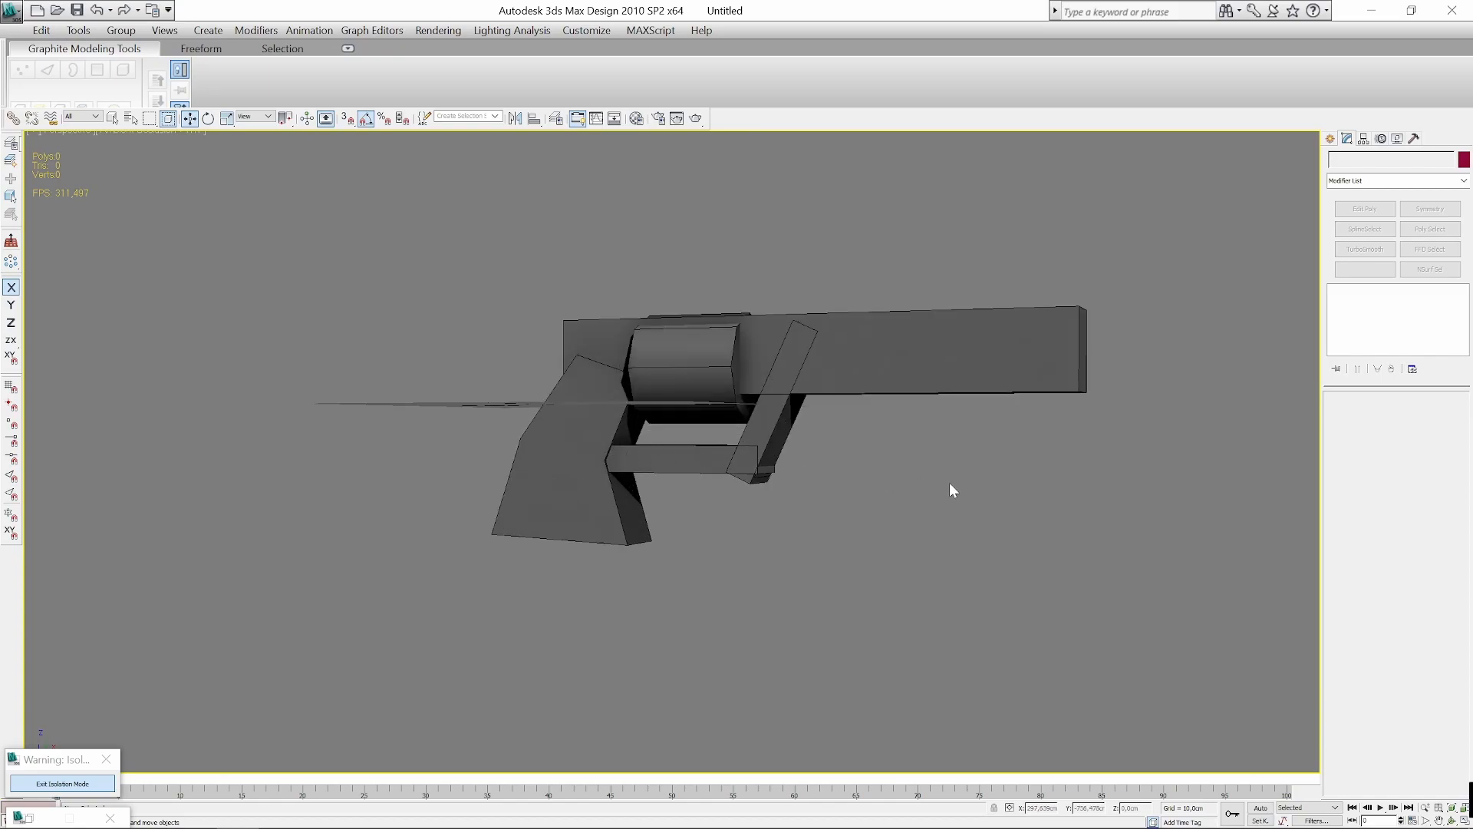
middle_click_drag(812, 471, 869, 501, "alt")
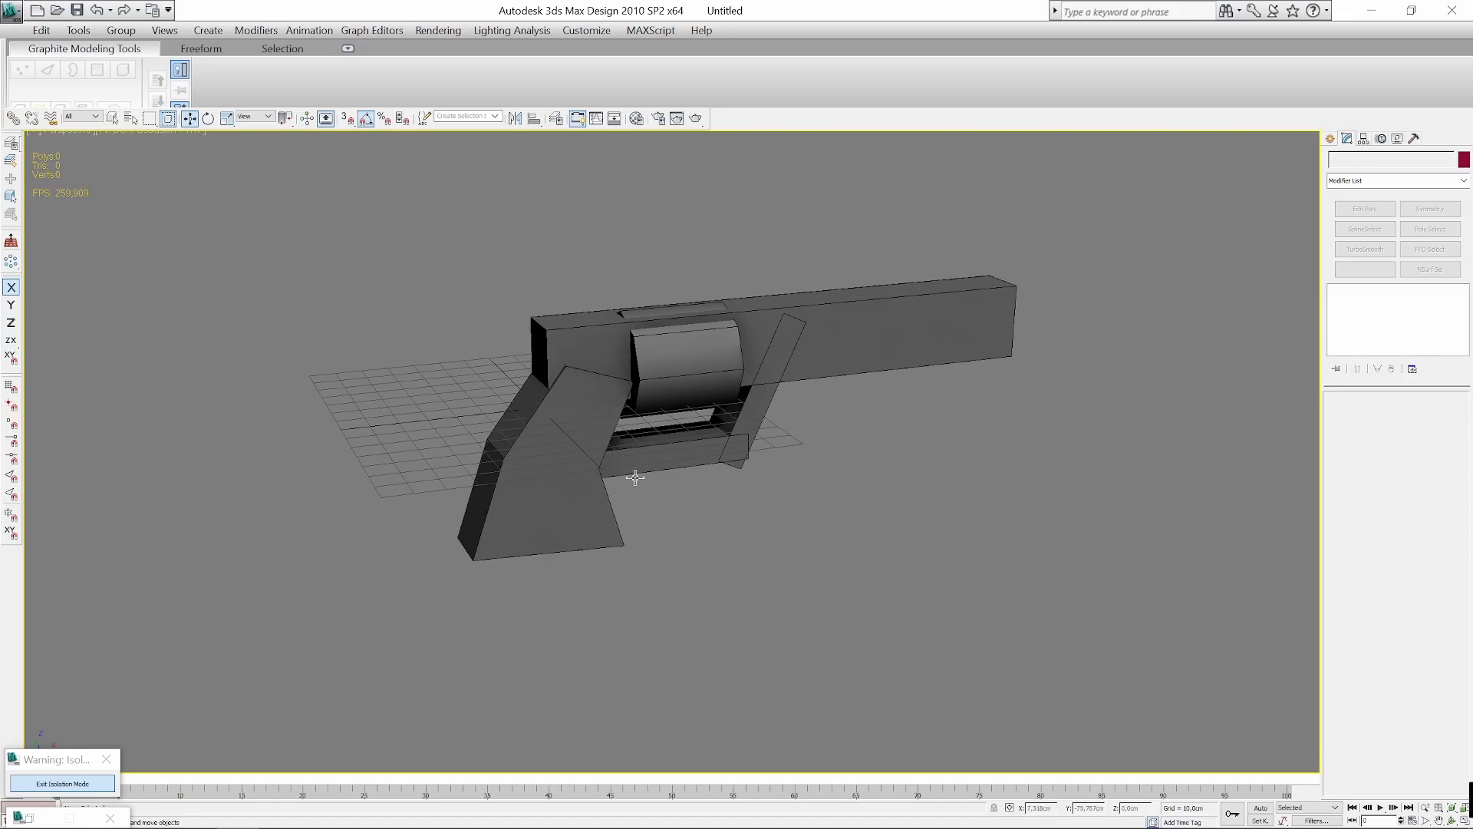
middle_click_drag(636, 477, 618, 439, "alt")
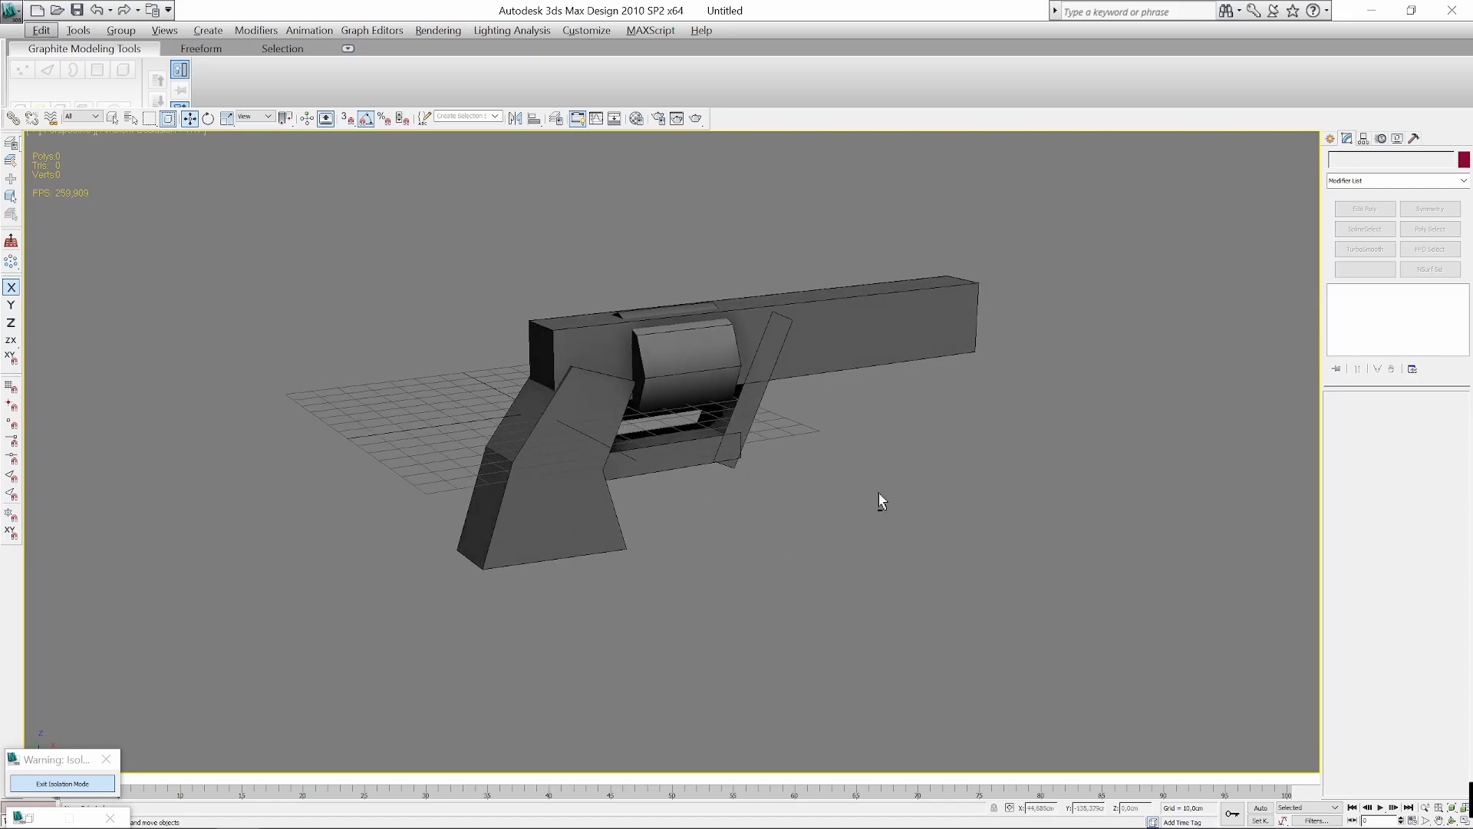
middle_click_drag(878, 500, 835, 519, "alt")
left_click(937, 378)
middle_click_drag(994, 455, 999, 443, "alt")
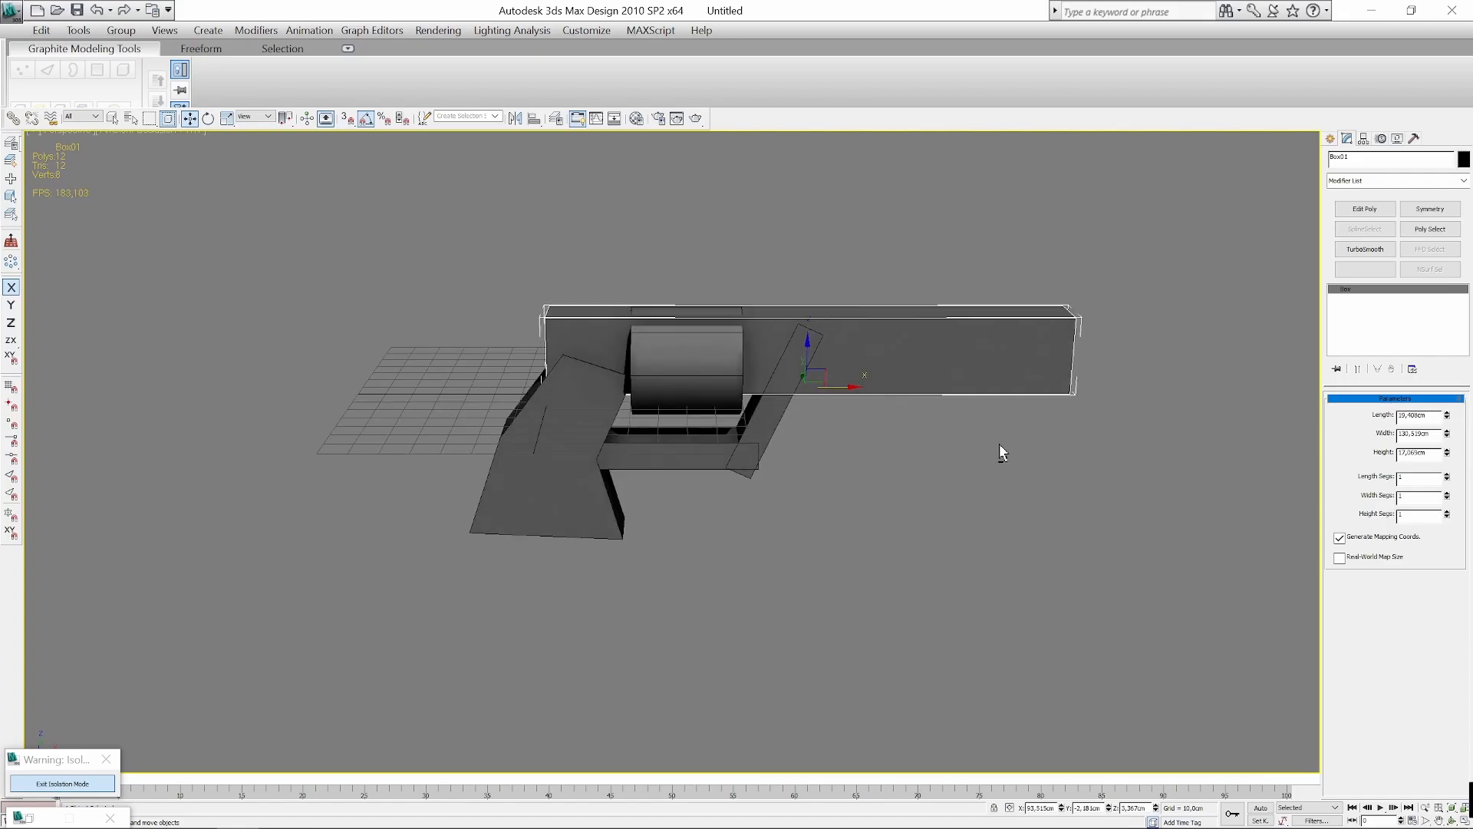
left_click(998, 444)
scroll(999, 444, "up", 3)
left_click(696, 349)
middle_click_drag(816, 431, 876, 419, "alt")
left_click(876, 419)
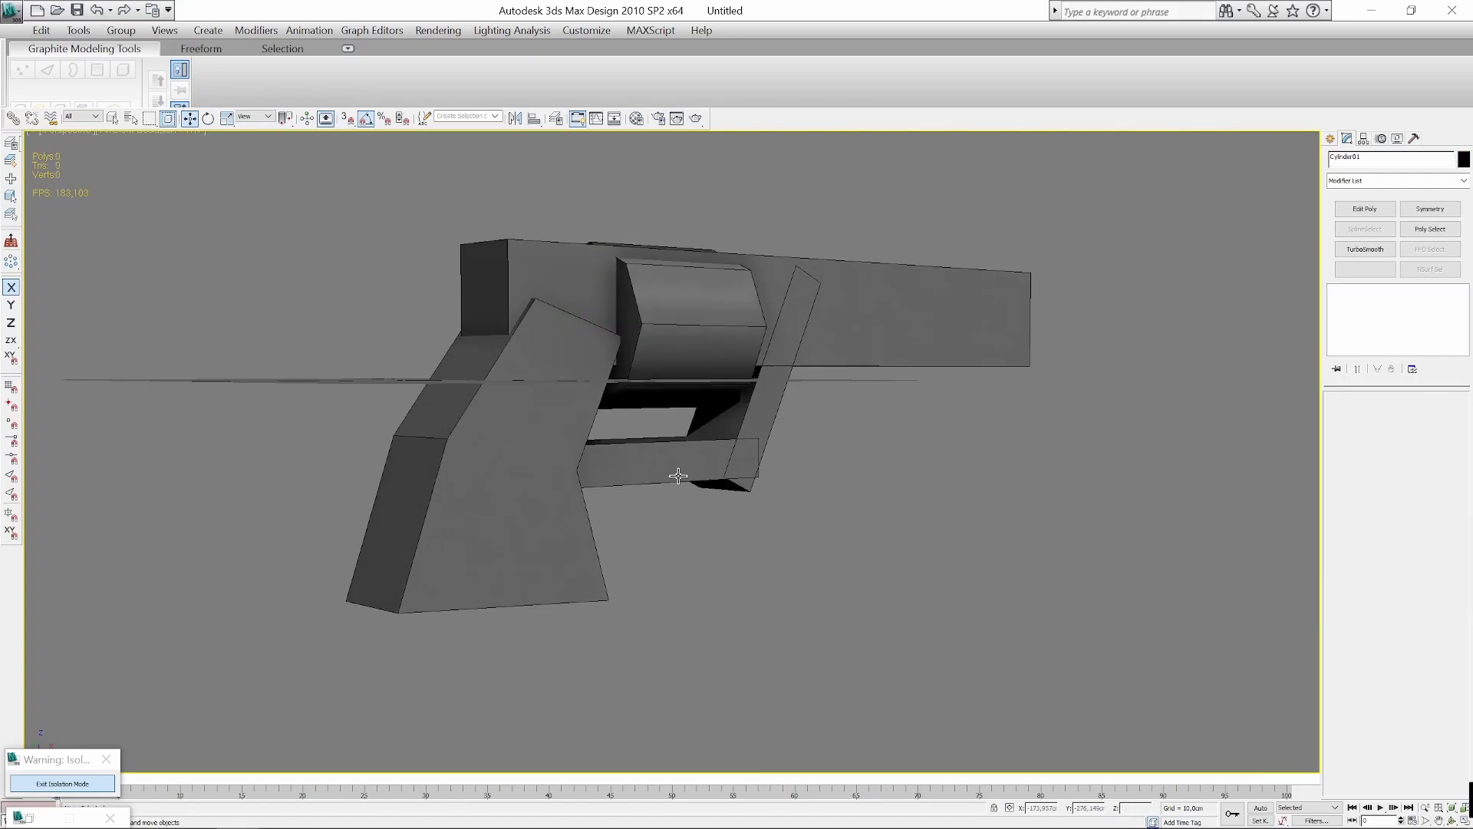
left_click(527, 437)
middle_click_drag(711, 515, 667, 529, "alt")
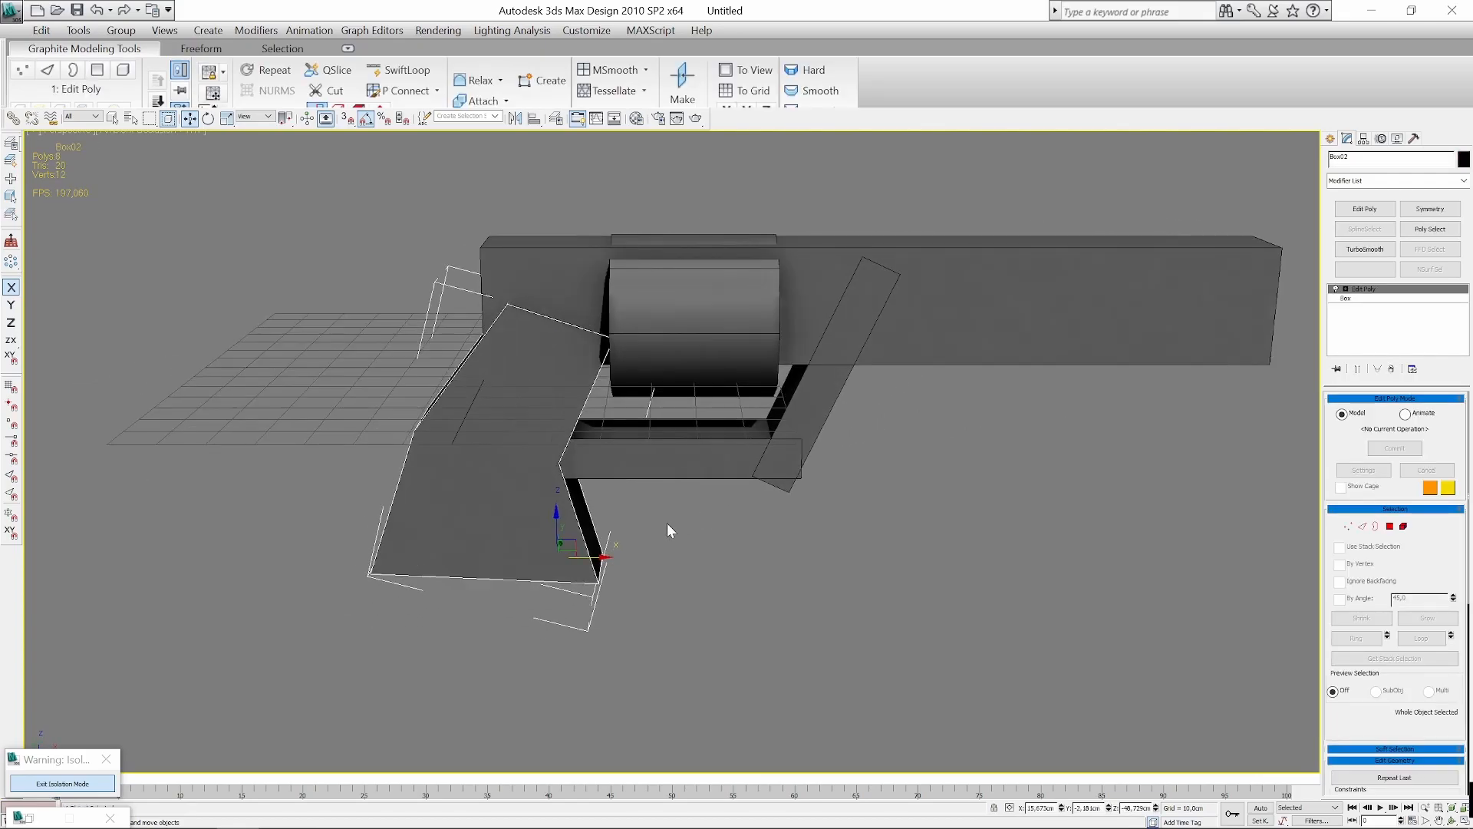
left_click(667, 529)
left_click(768, 468)
middle_click_drag(792, 504, 796, 413, "alt")
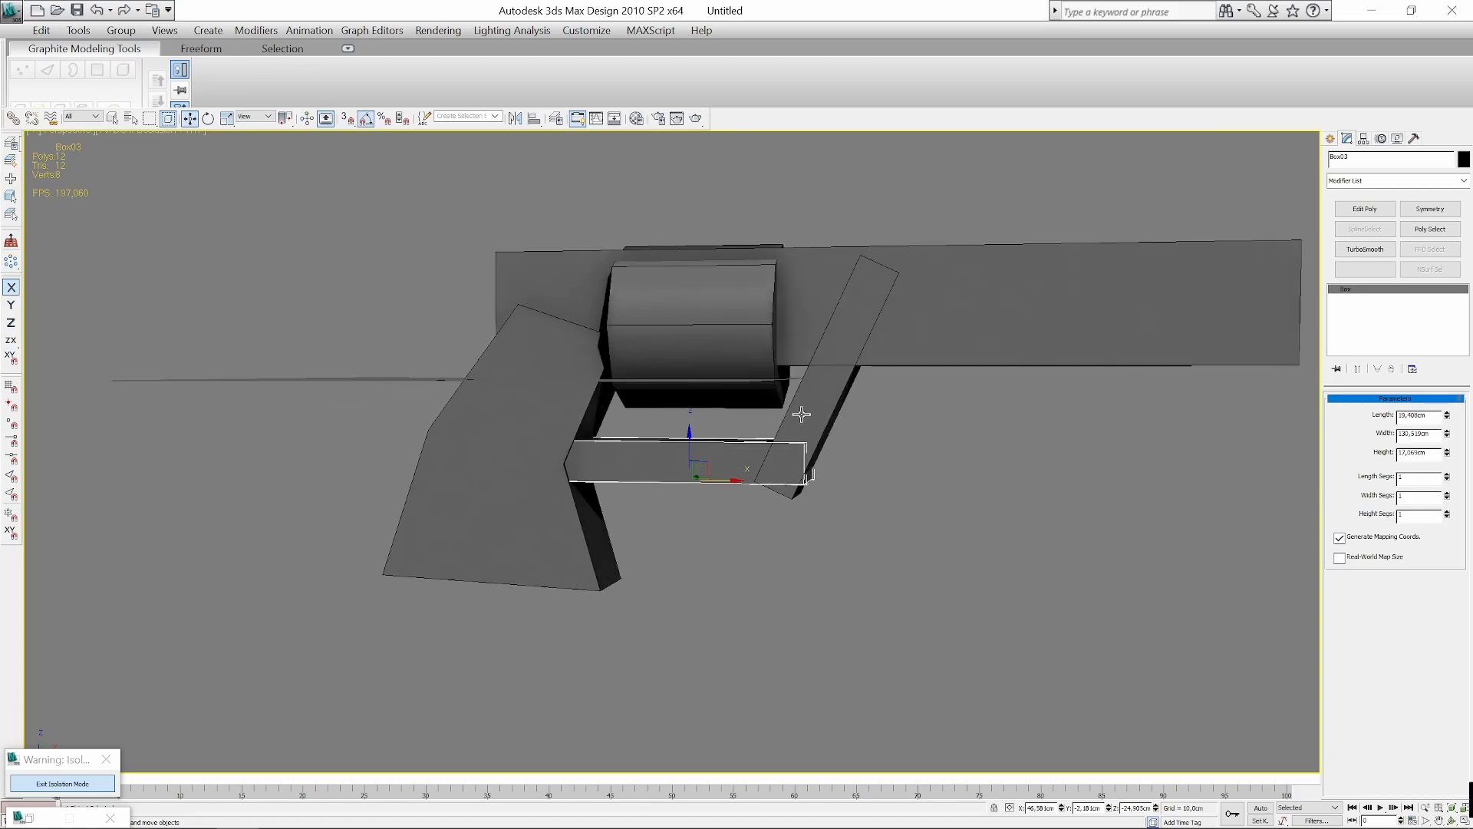
left_click(797, 415)
left_click(752, 493)
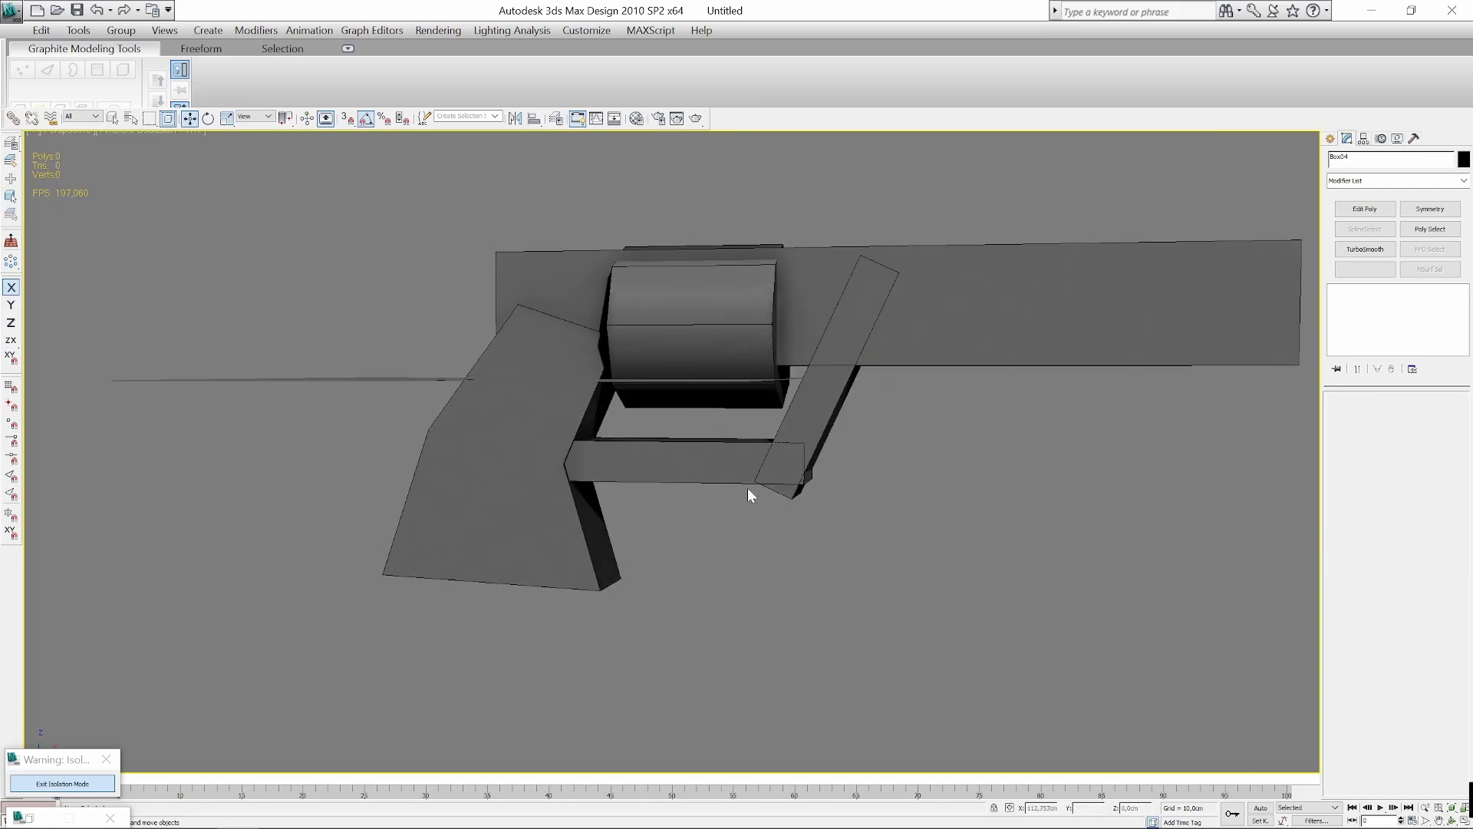
Examine how the slanted trigger guard box and the barrel box fit together, close up and from a distance.
scroll(810, 524, "down", 4)
mouse_move(810, 524)
middle_mouse_down("alt")
mouse_move(746, 540)
mouse_move(977, 539)
mouse_move(1000, 523)
mouse_move(1006, 464)
mouse_move(940, 543)
mouse_move(830, 544)
middle_mouse_up("alt")
scroll(690, 486, "up", 5)
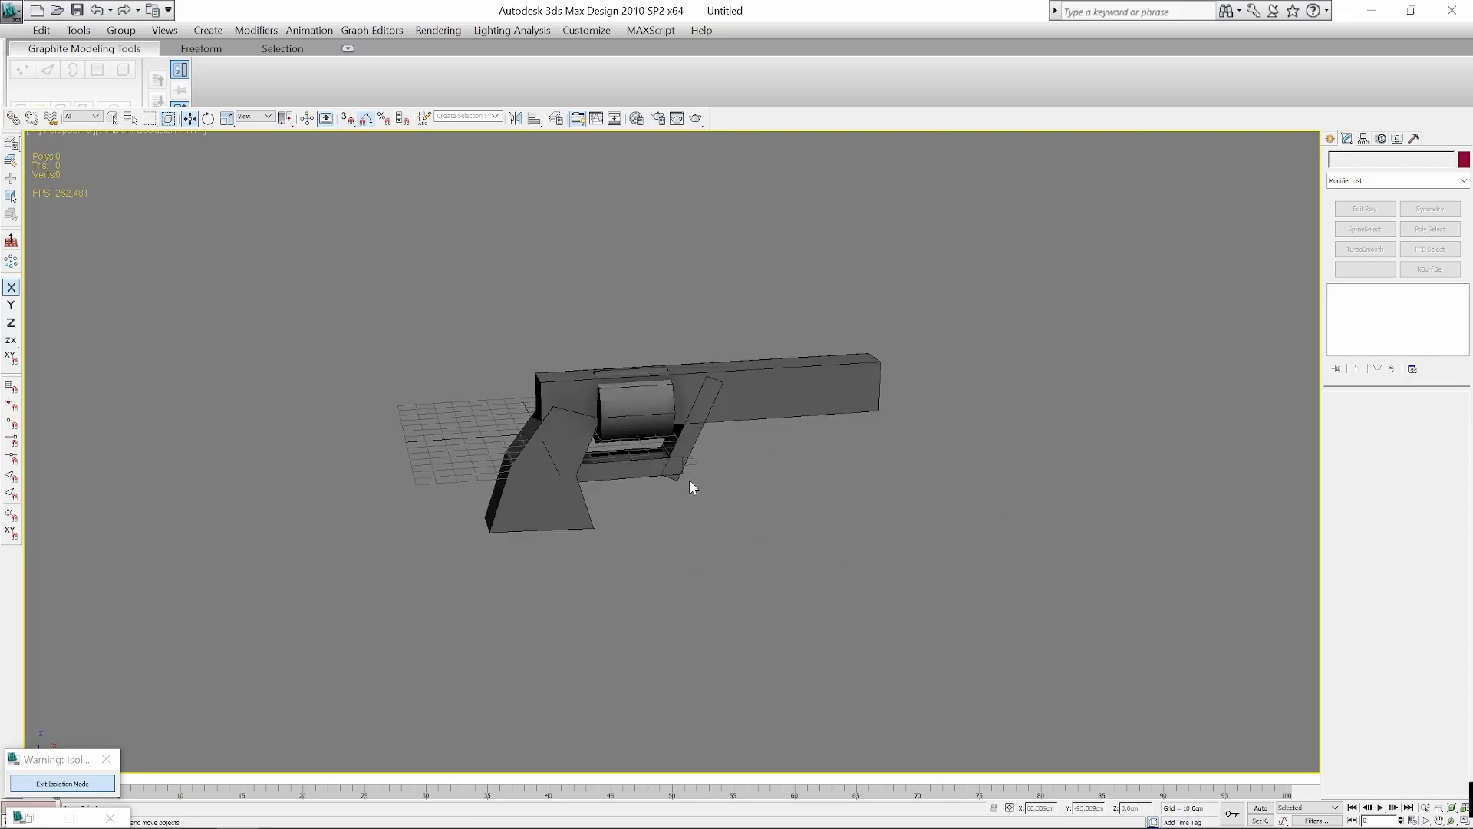
middle_click_drag(690, 493, 806, 516)
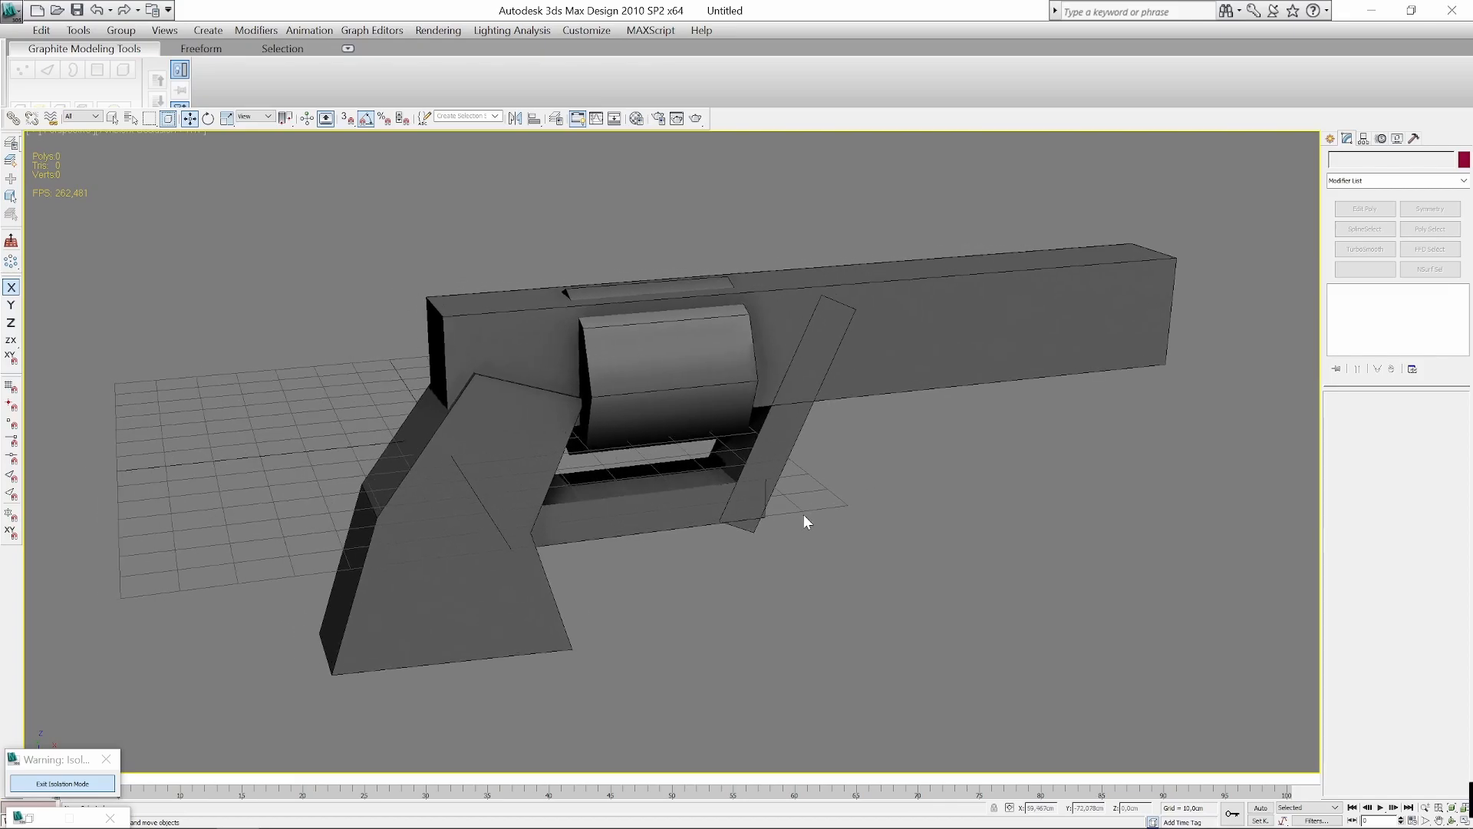
left_click(768, 460)
left_click(890, 350)
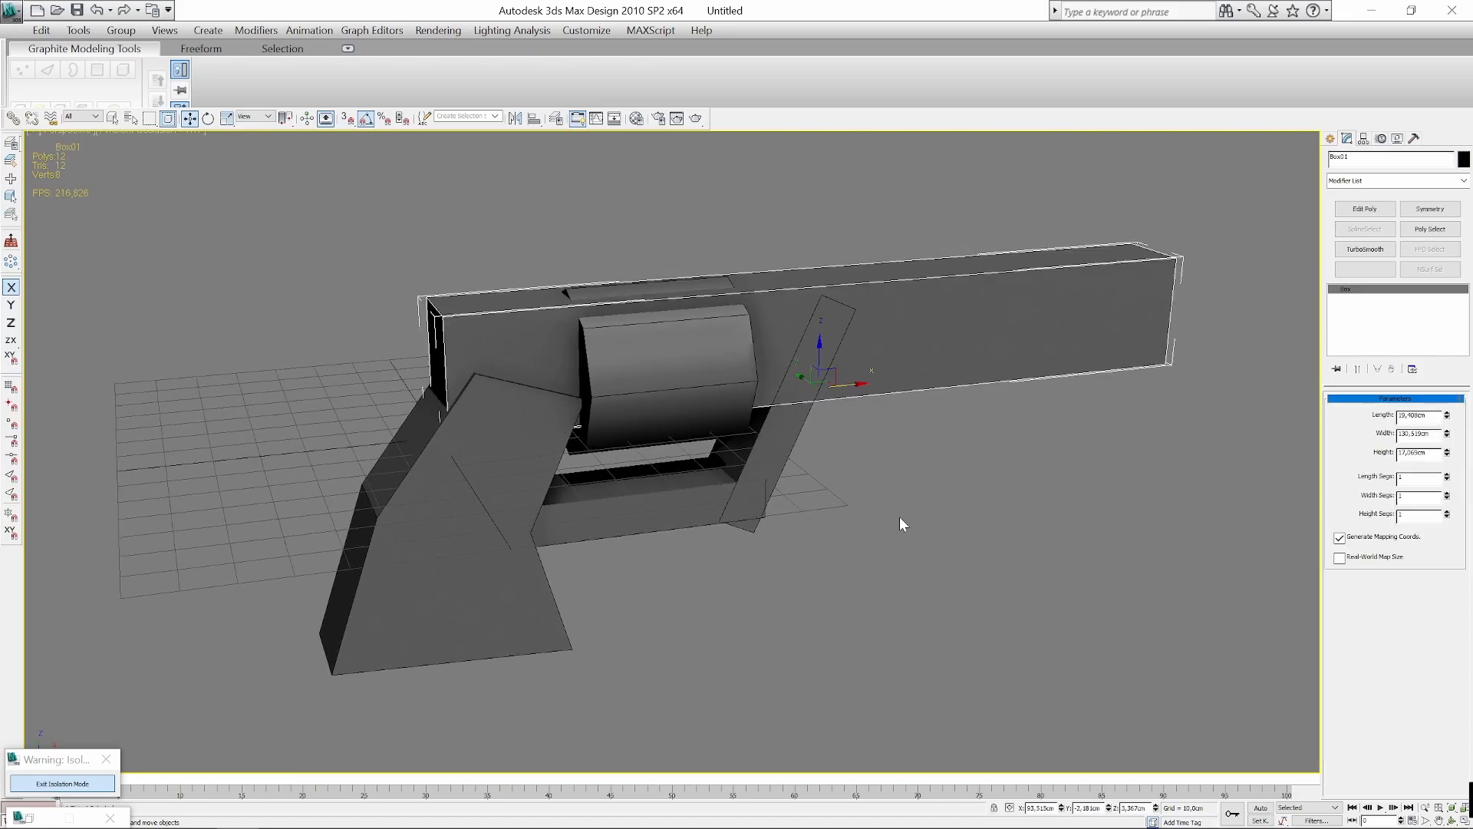
left_click(899, 517)
middle_click_drag(819, 536, 857, 540, "alt")
scroll(783, 529, "down", 3)
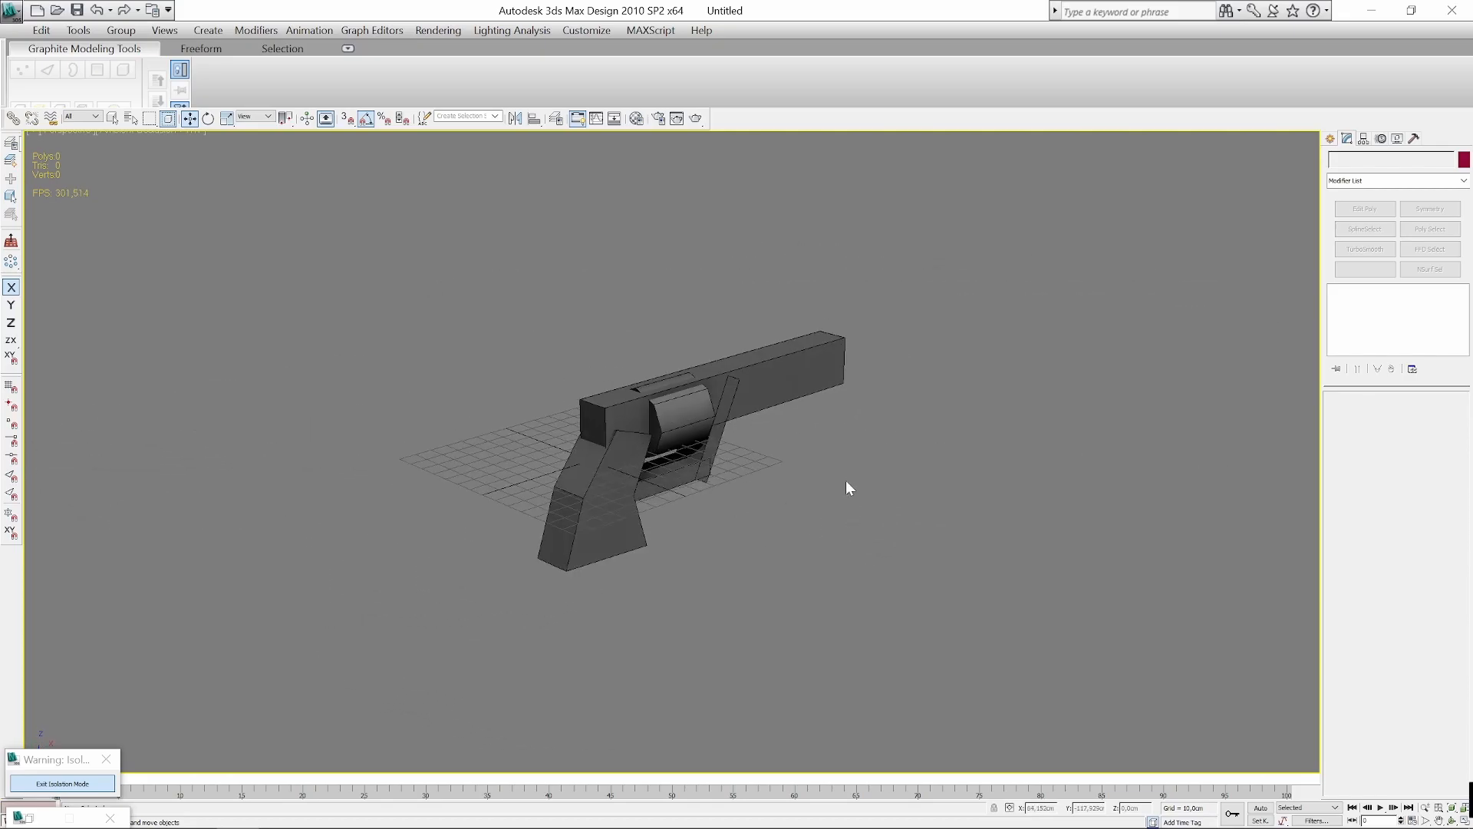
Draw a plane about 54 cm long and 218 cm wide beside the revolver in the top view and open its parameters.
left_click(1330, 139)
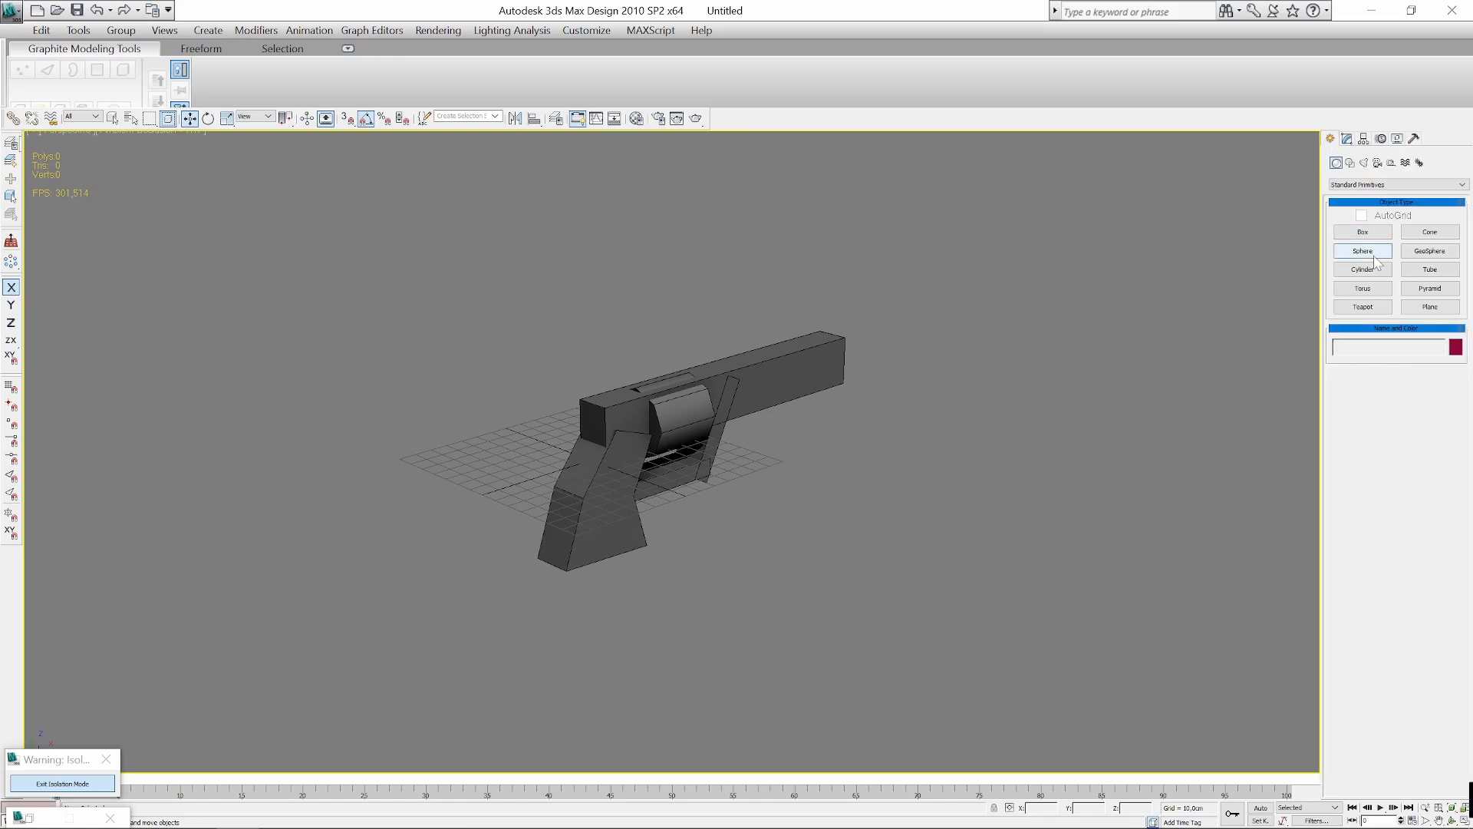
left_click(1362, 231)
scroll(946, 463, "down", 2)
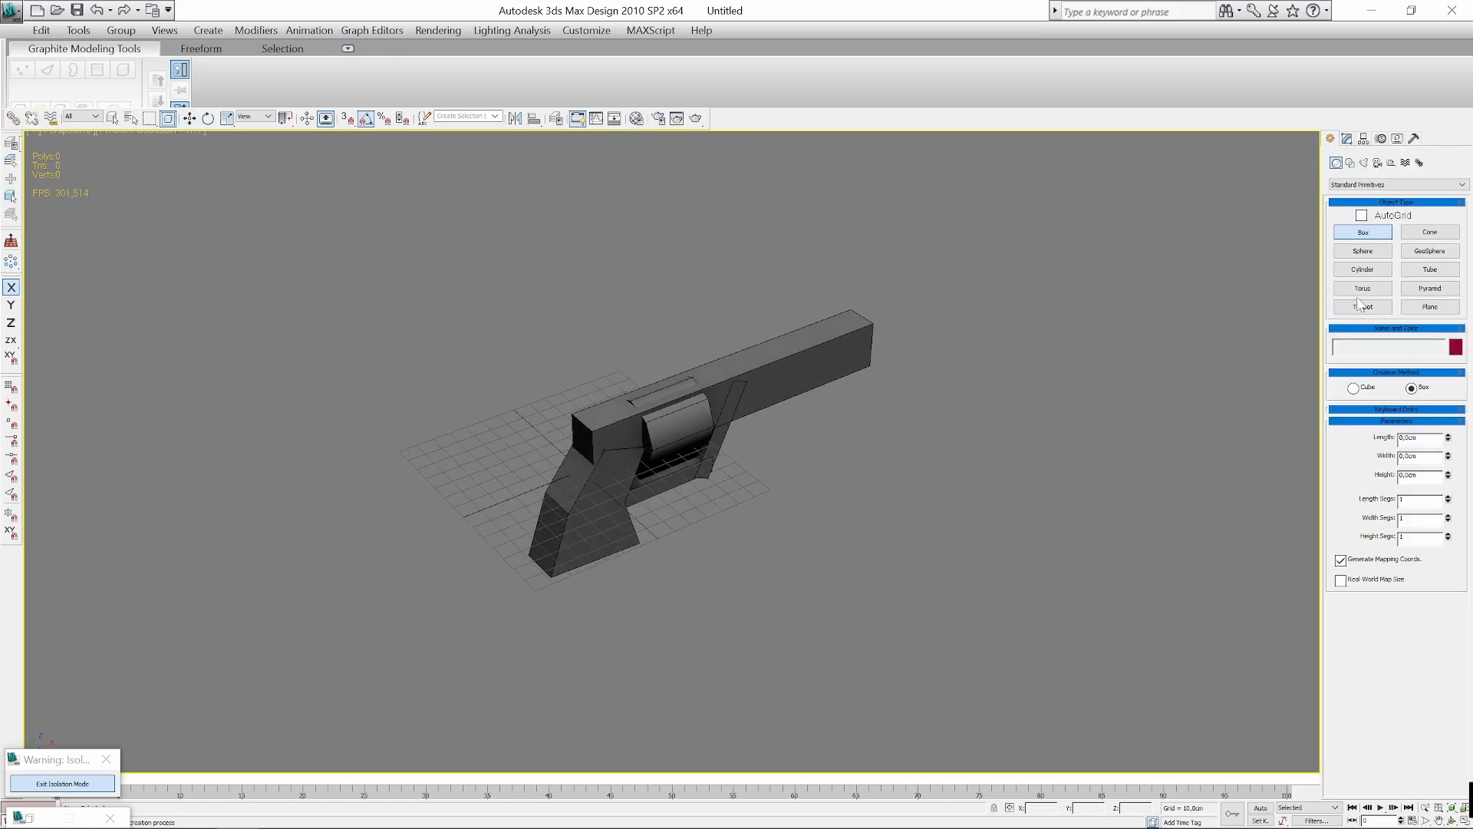
left_click(1430, 306)
key("t")
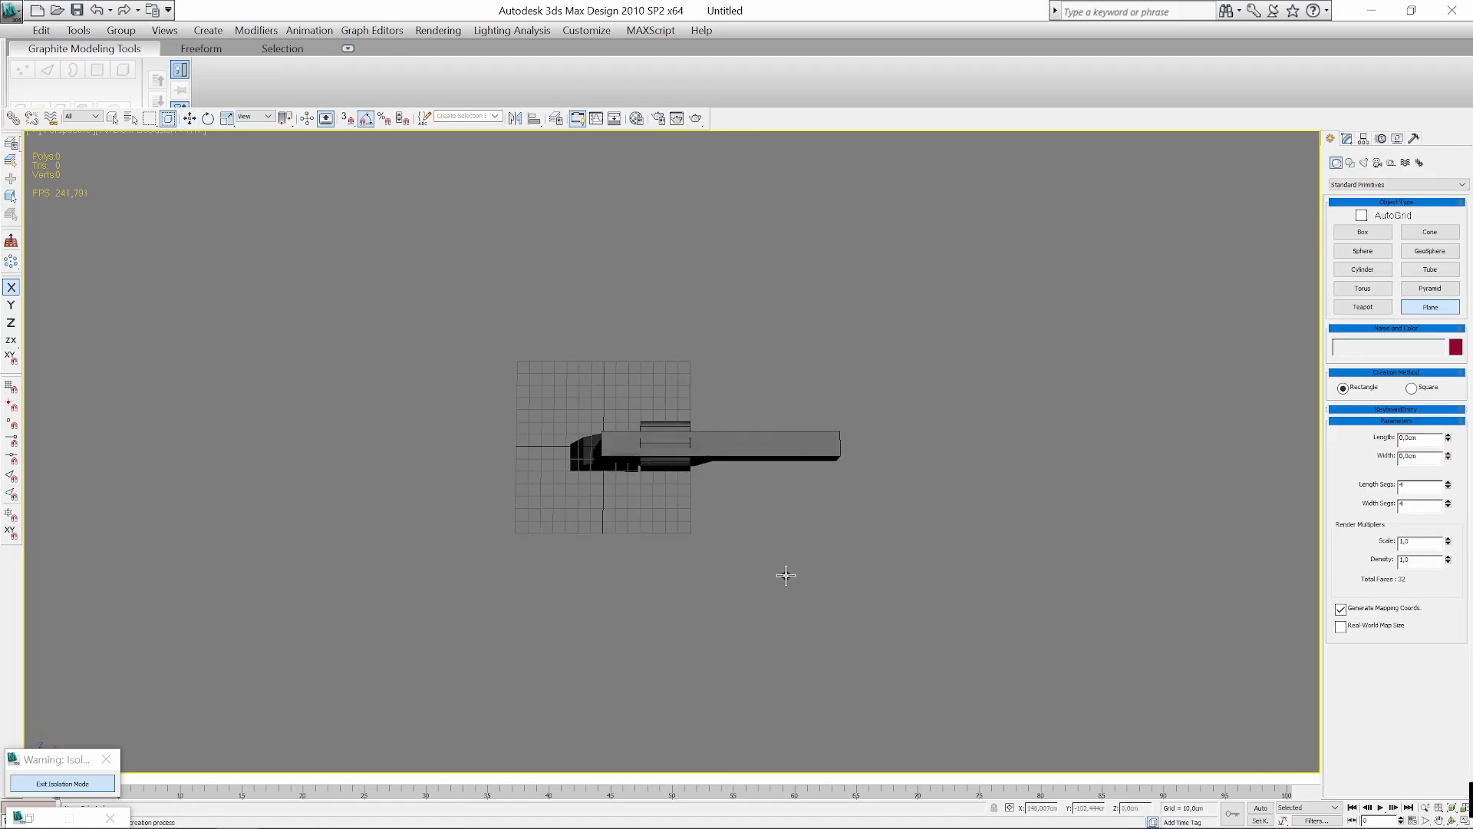
left_click_drag(850, 497, 580, 566)
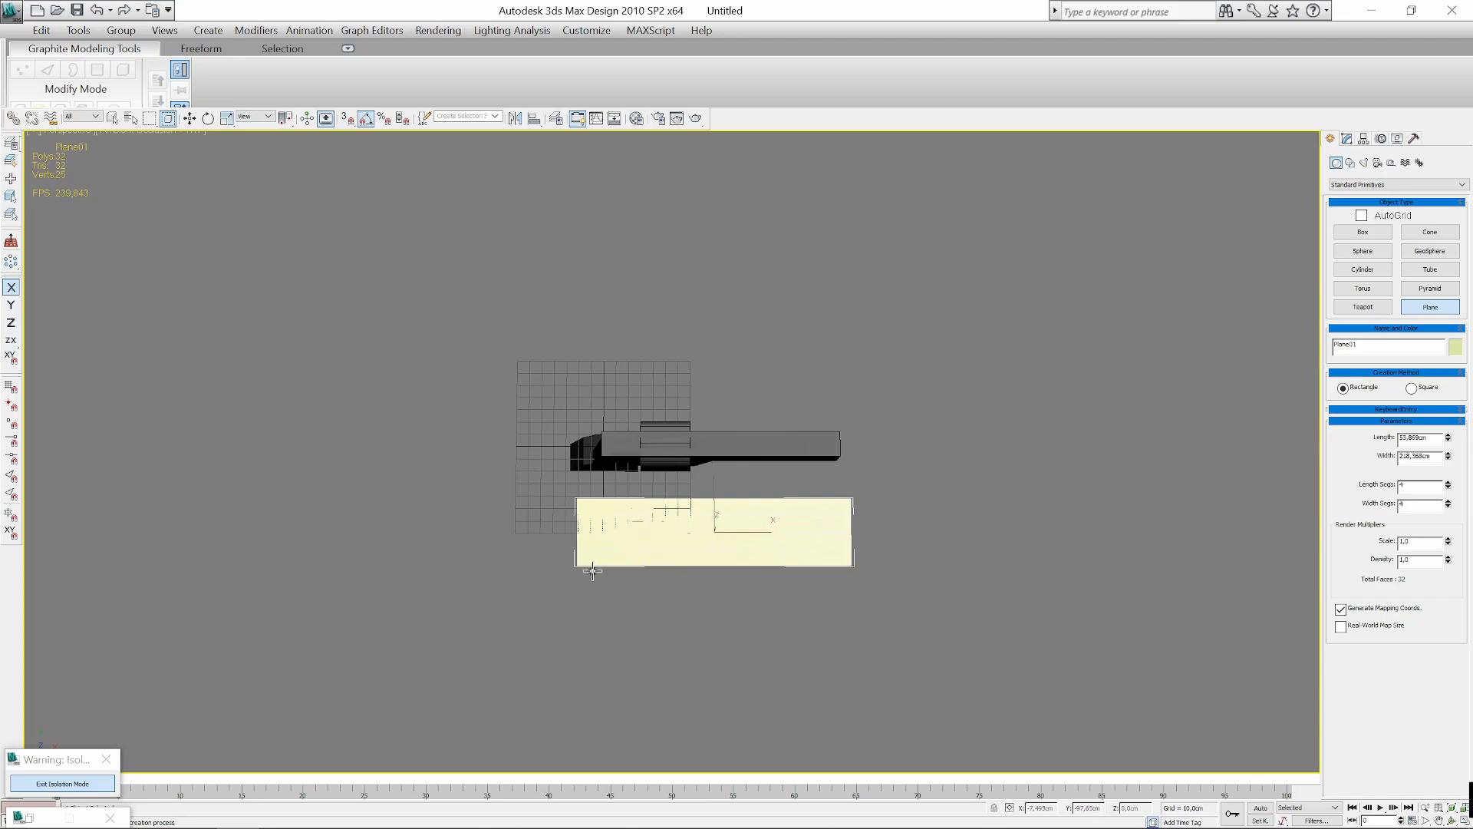
right_click(592, 581)
middle_click_drag(737, 554, 932, 391, "alt")
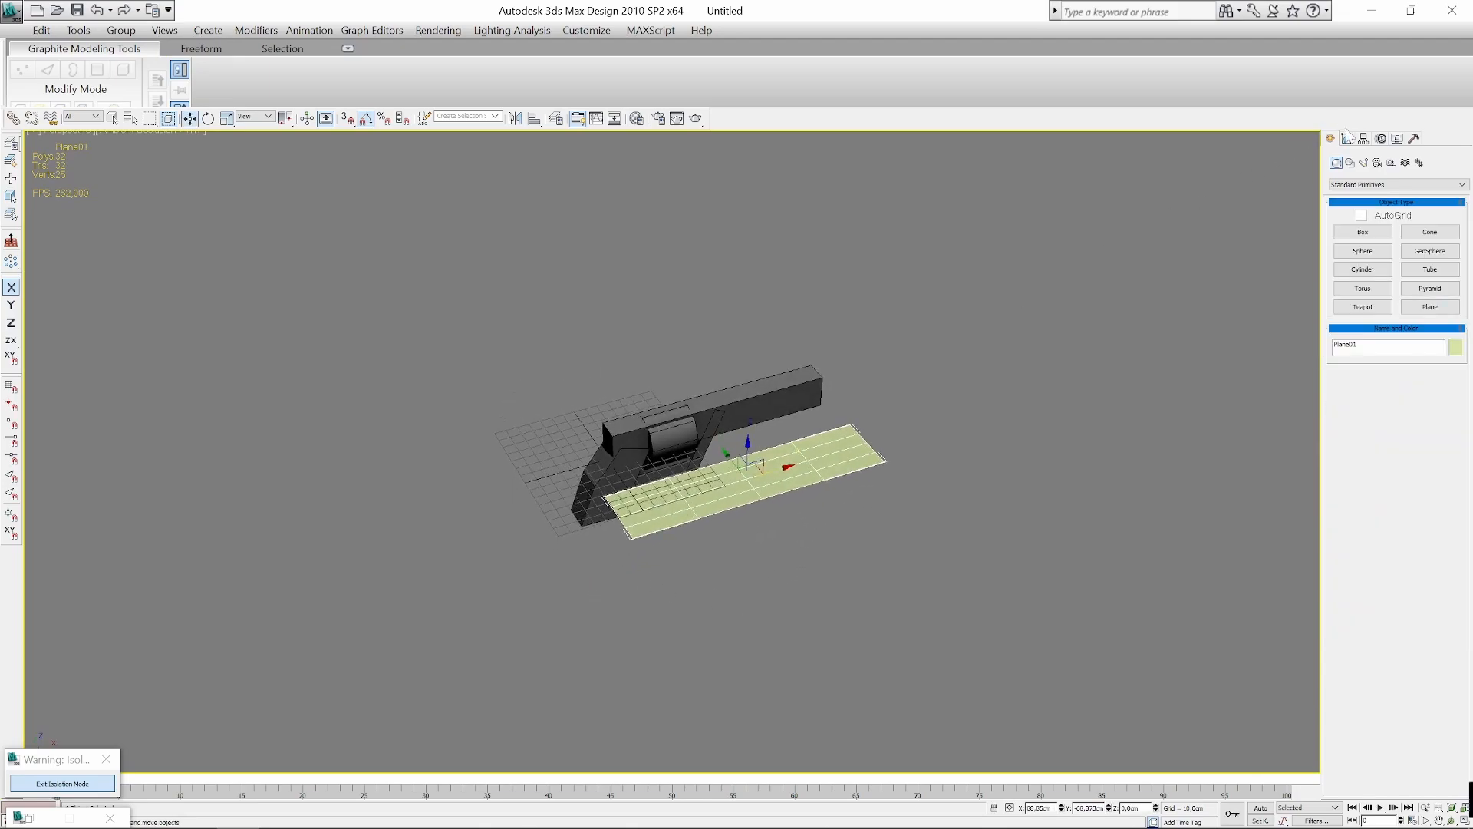
left_click(1347, 137)
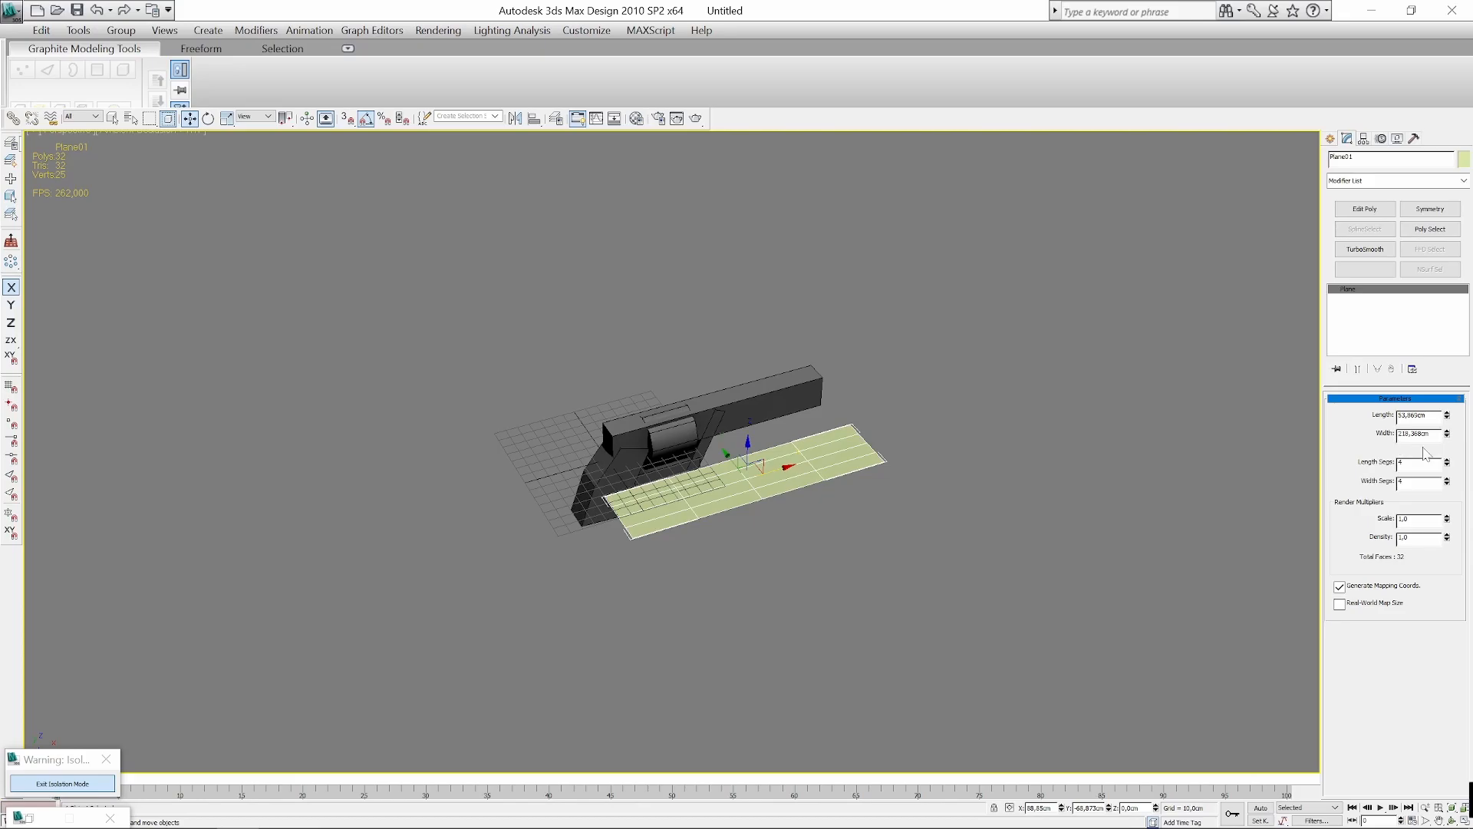
scroll(702, 491, "up", 5)
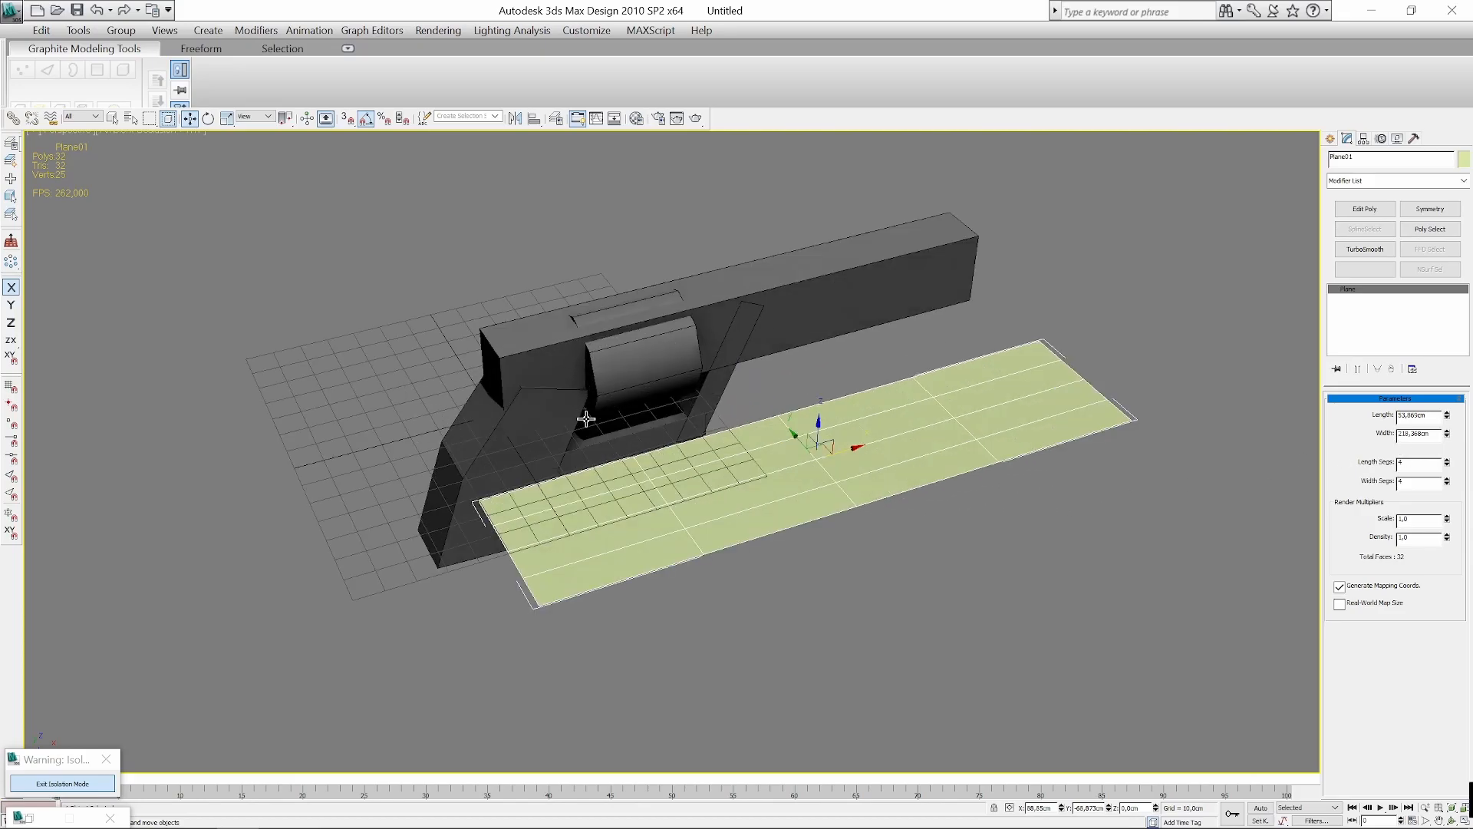
Delete the plane beside the revolver.
left_click(993, 503)
left_click(882, 463)
key("Delete")
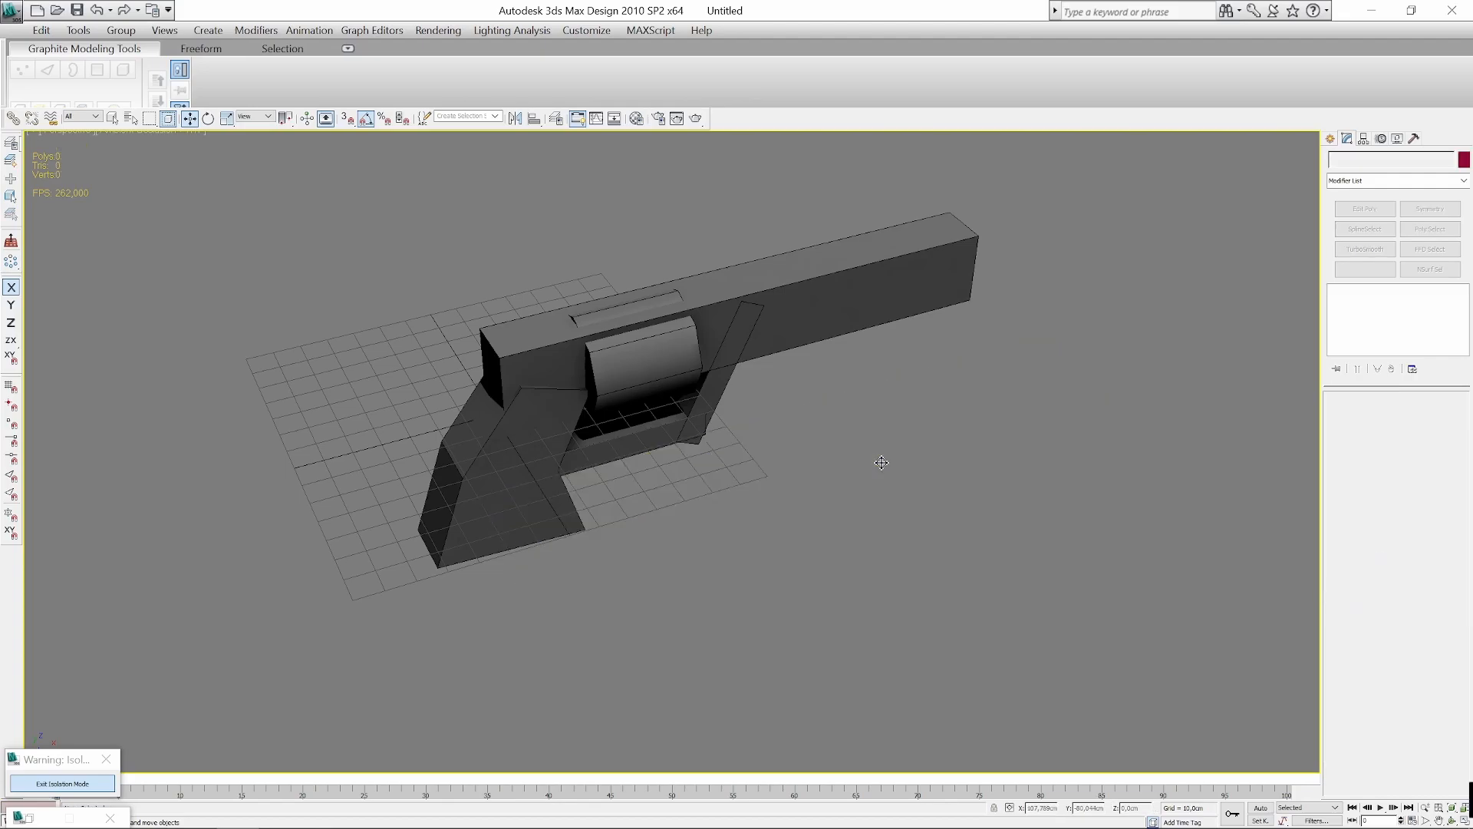
Review the revolver's overall proportions, looking at the barrel, slanted guard box and grip from the side and from behind.
mouse_move(890, 461)
middle_mouse_down("alt")
mouse_move(964, 536)
mouse_move(911, 523)
mouse_move(904, 483)
middle_mouse_up("alt")
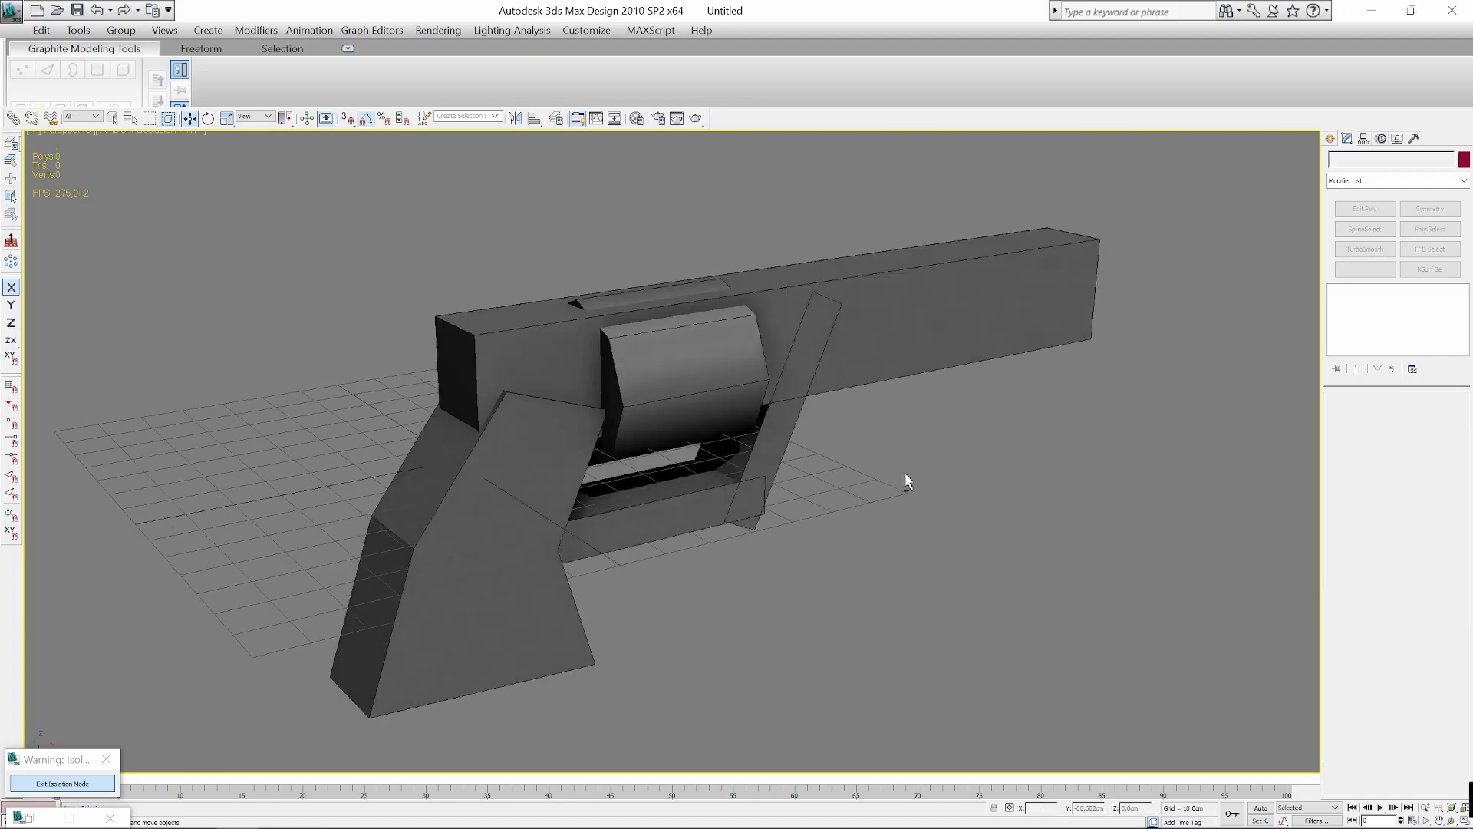
scroll(906, 479, "down", 2)
left_click(844, 369)
scroll(788, 452, "up", 2)
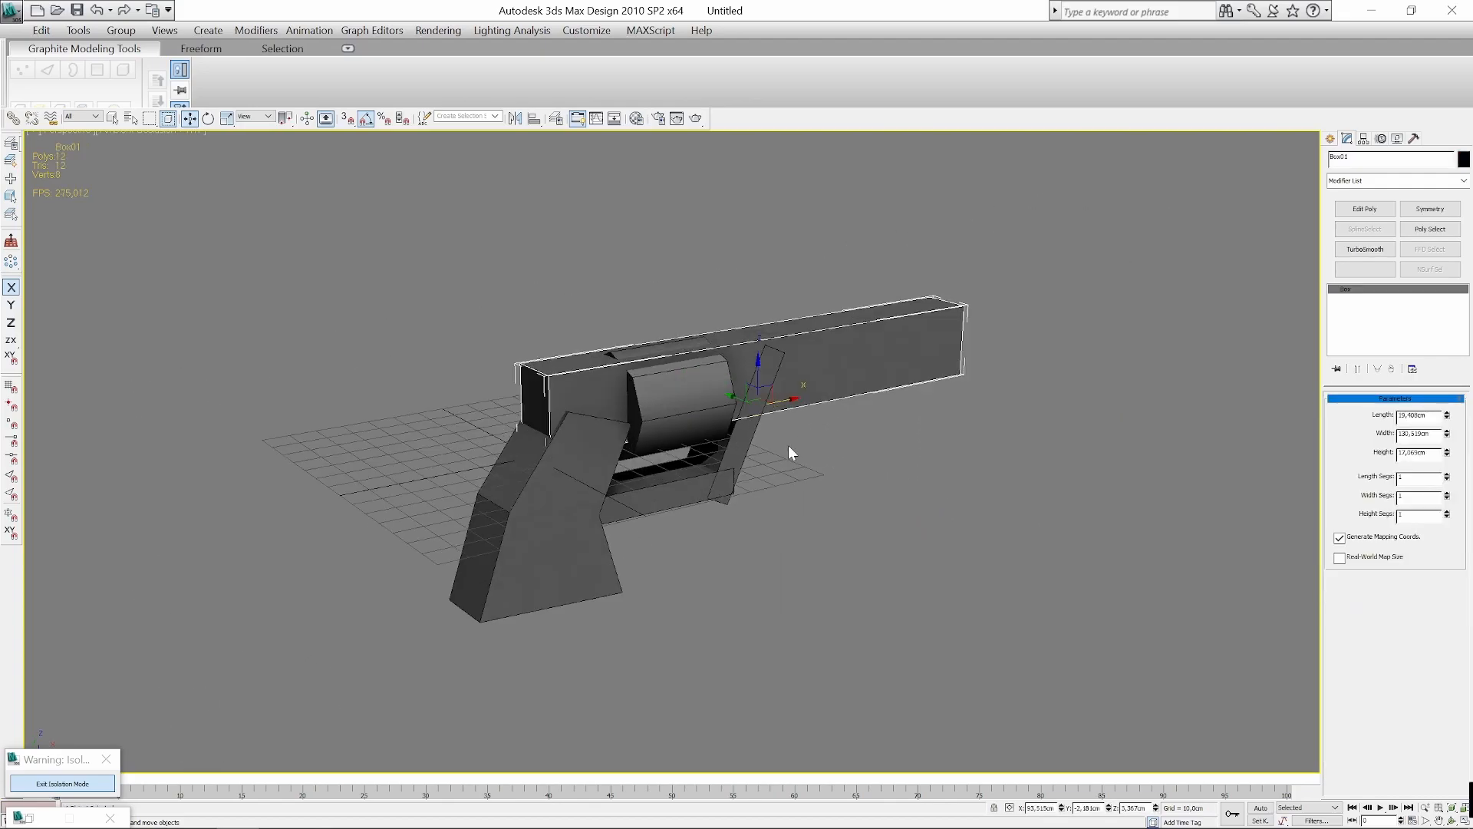
left_click(730, 445)
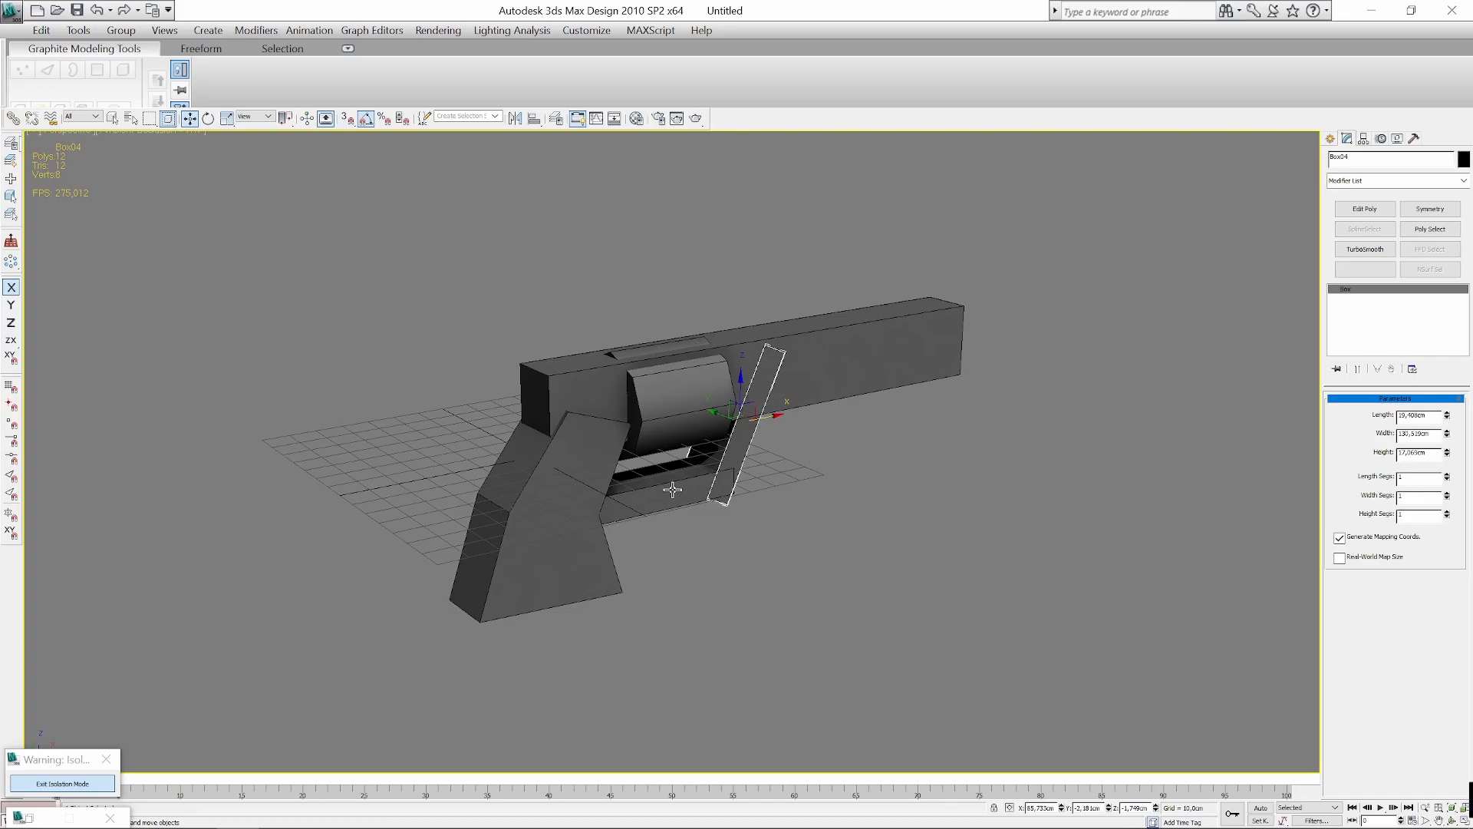
left_click(844, 421)
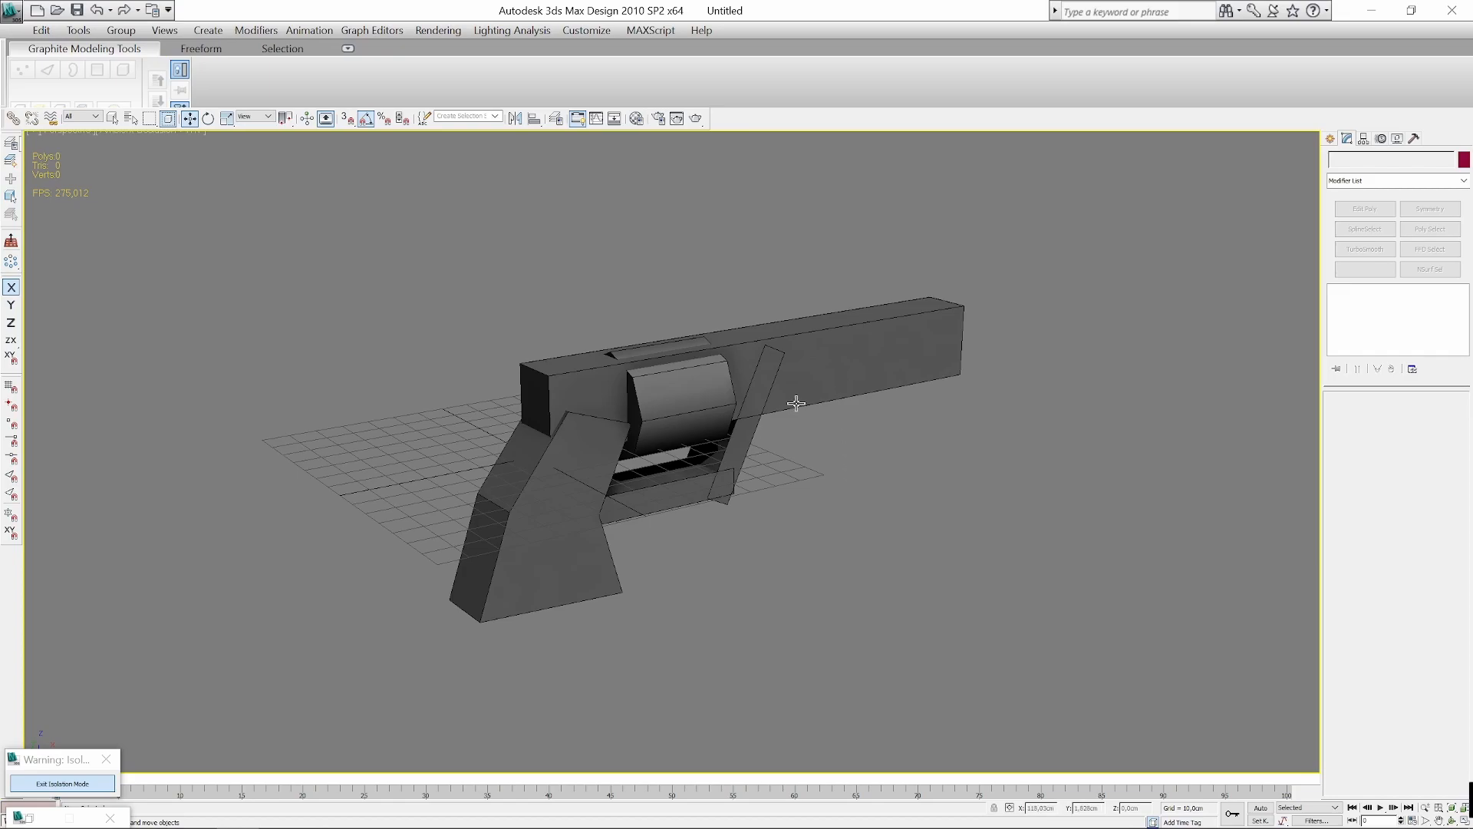
mouse_move(821, 482)
middle_mouse_down("alt")
mouse_move(798, 470)
mouse_move(821, 478)
middle_mouse_up("alt")
scroll(795, 469, "up", 3)
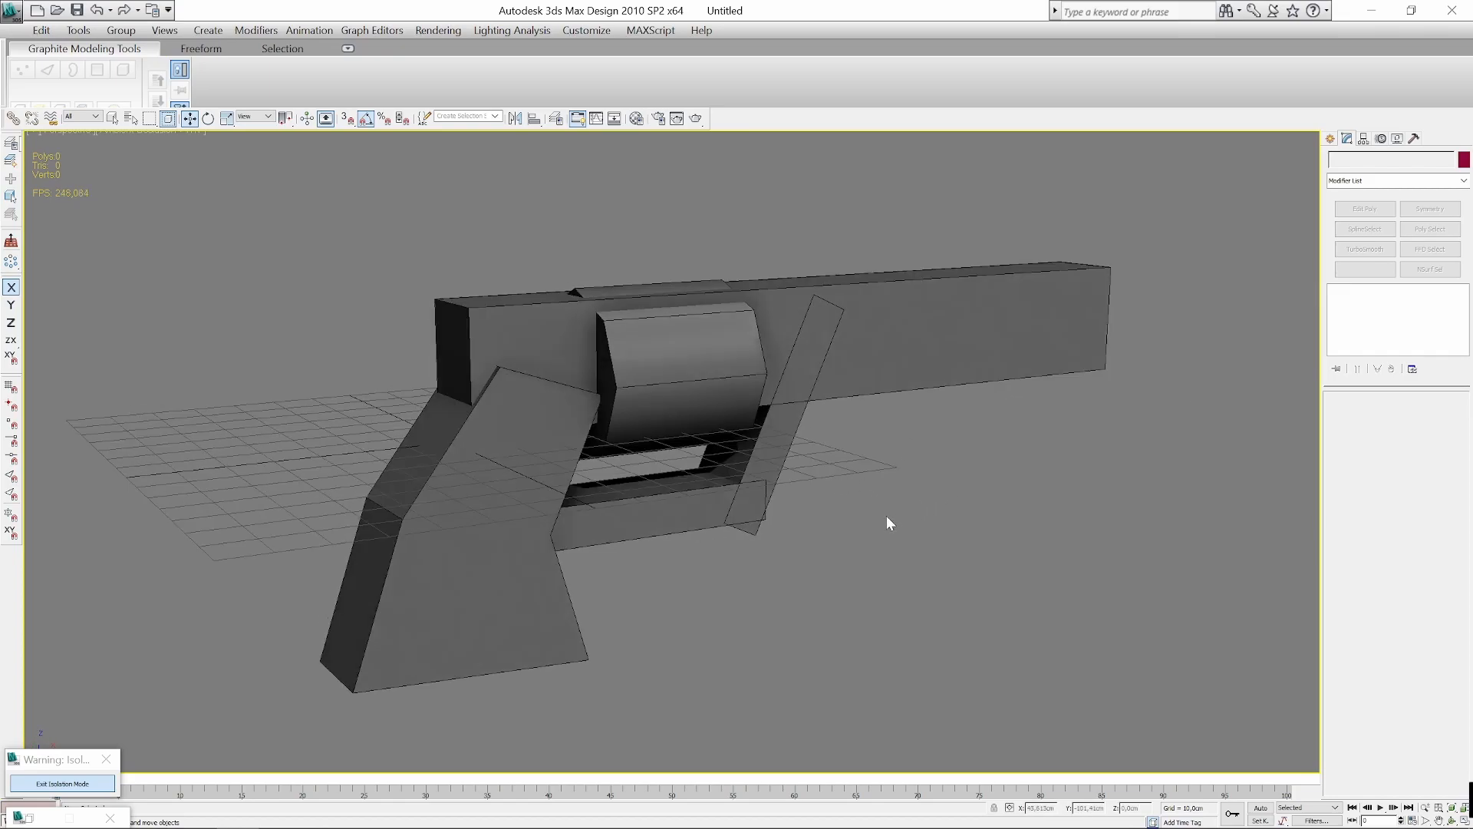
middle_click_drag(888, 518, 925, 516, "alt")
left_click(427, 545)
middle_click_drag(591, 539, 701, 488)
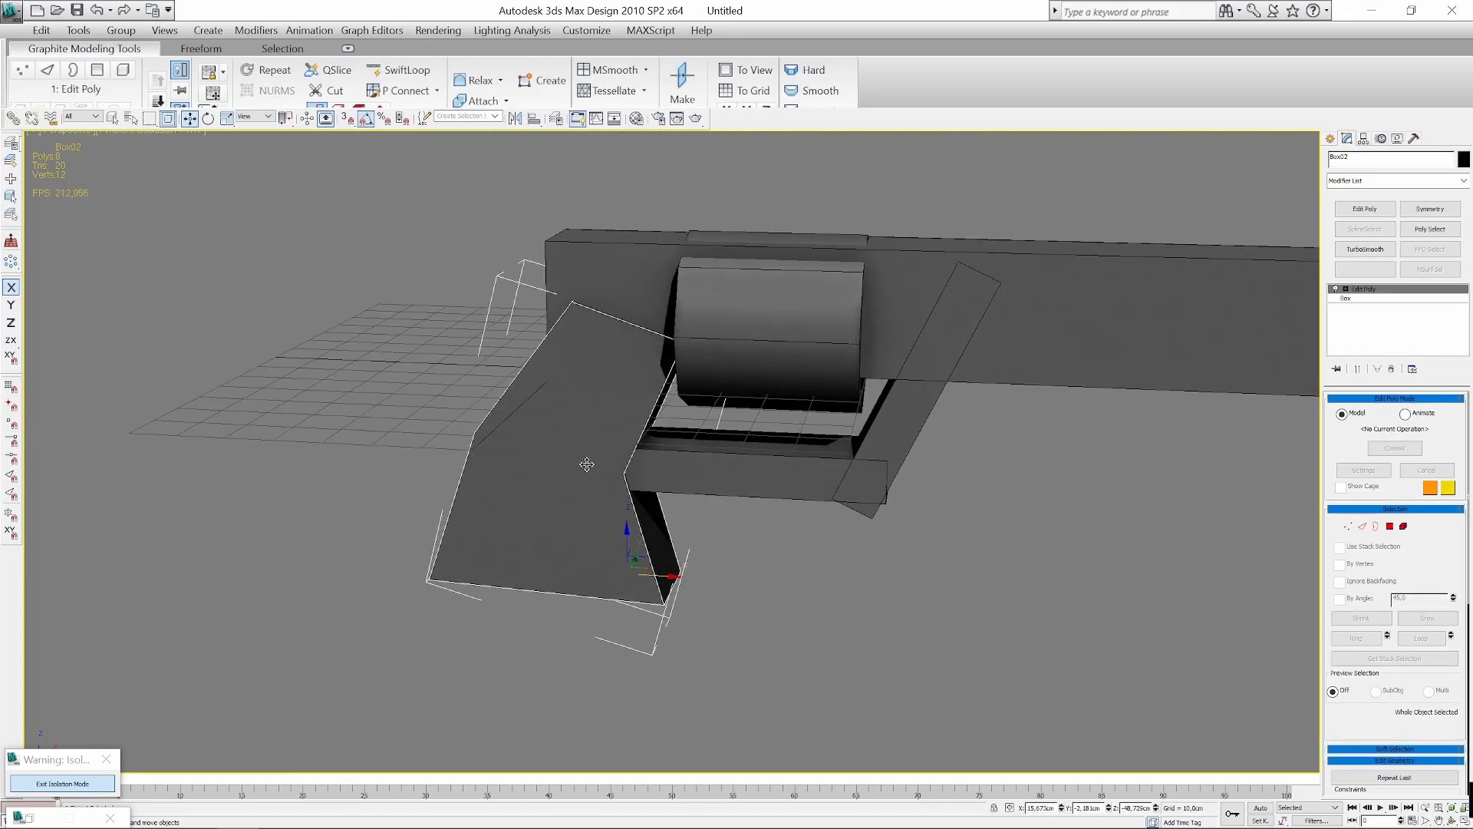
middle_click_drag(587, 464, 558, 449, "alt")
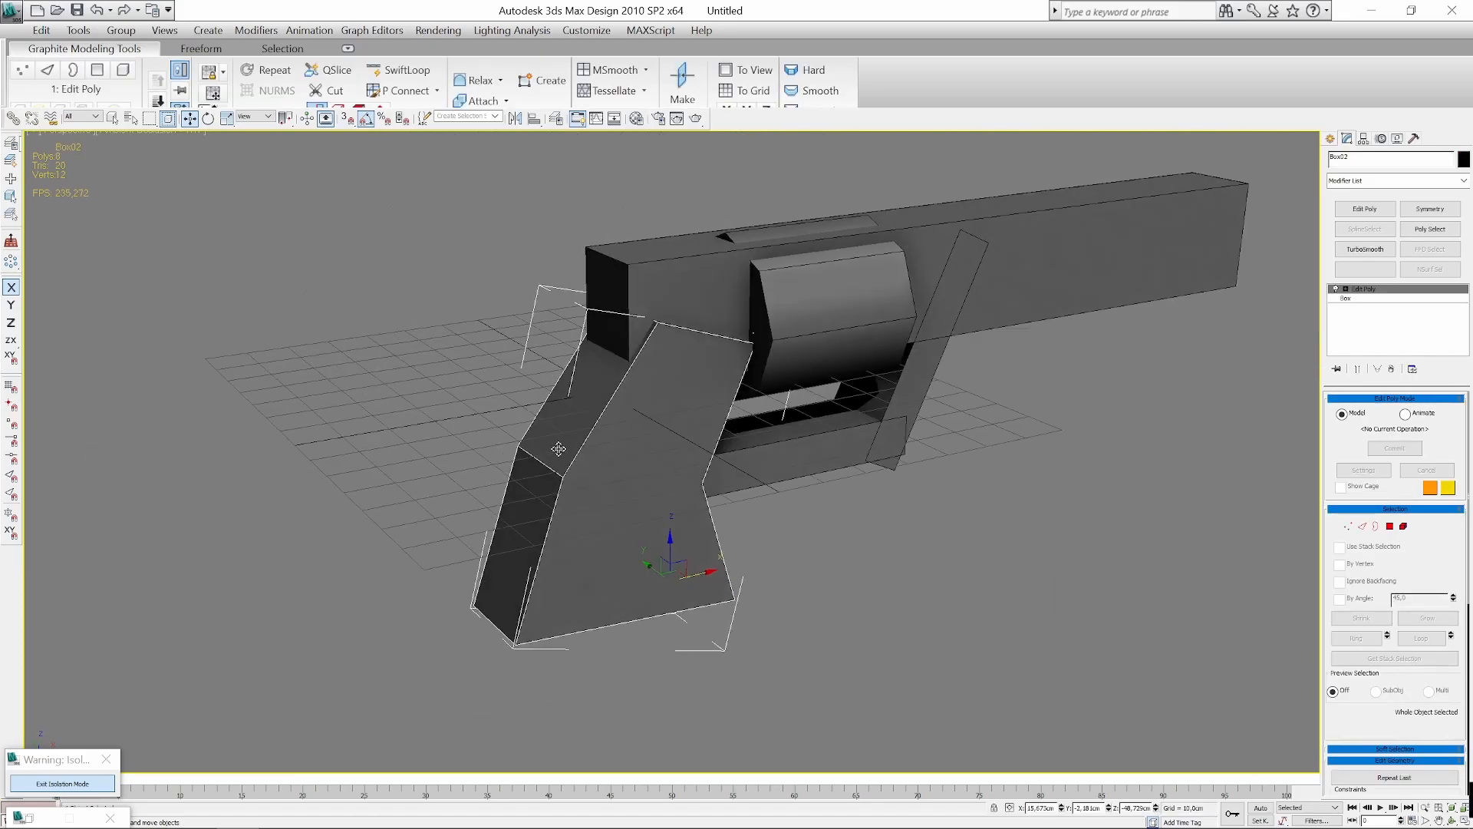
scroll(865, 511, "down", 3)
left_click(866, 511)
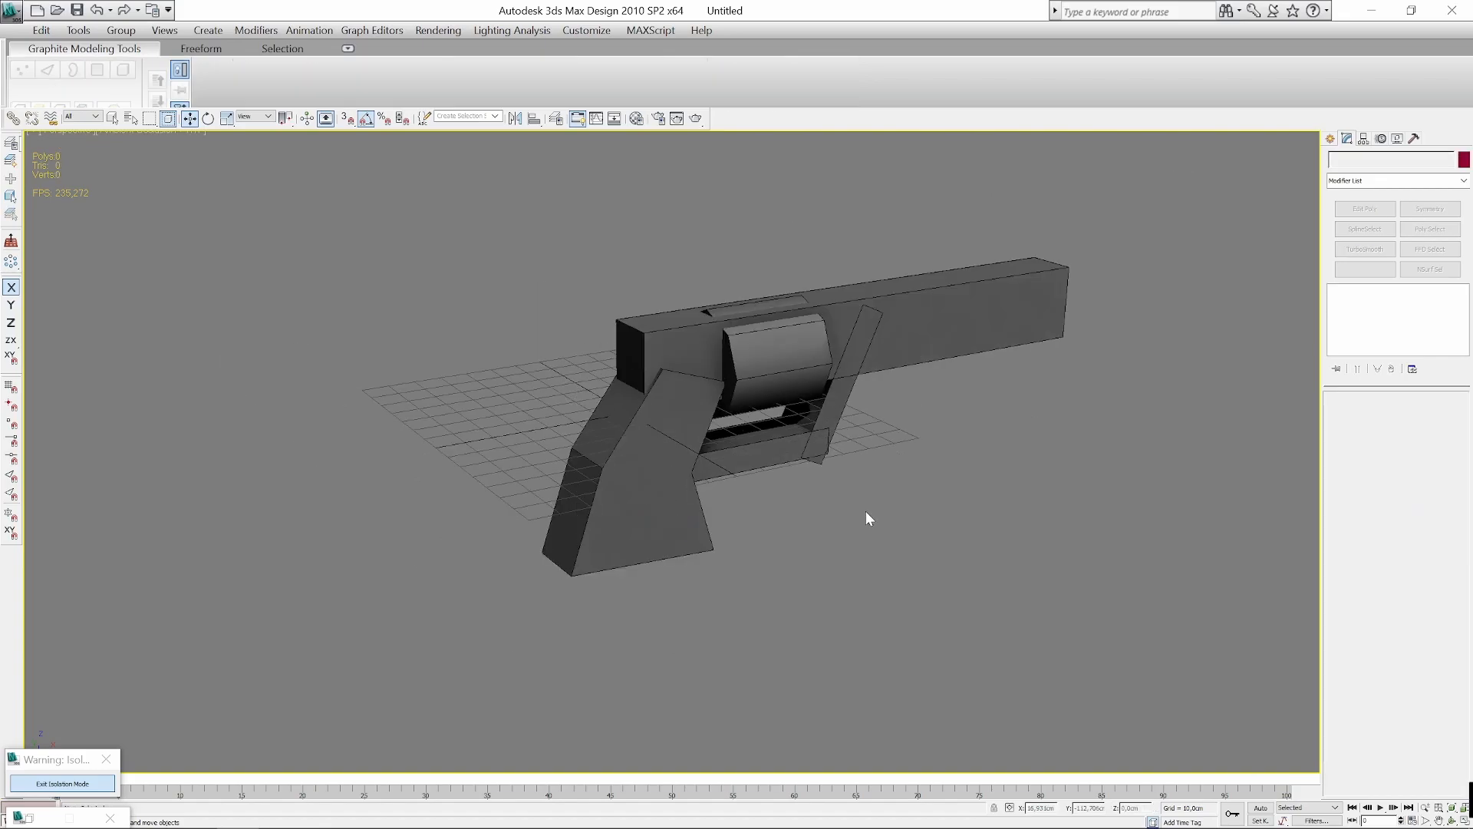
middle_click_drag(877, 508, 758, 519)
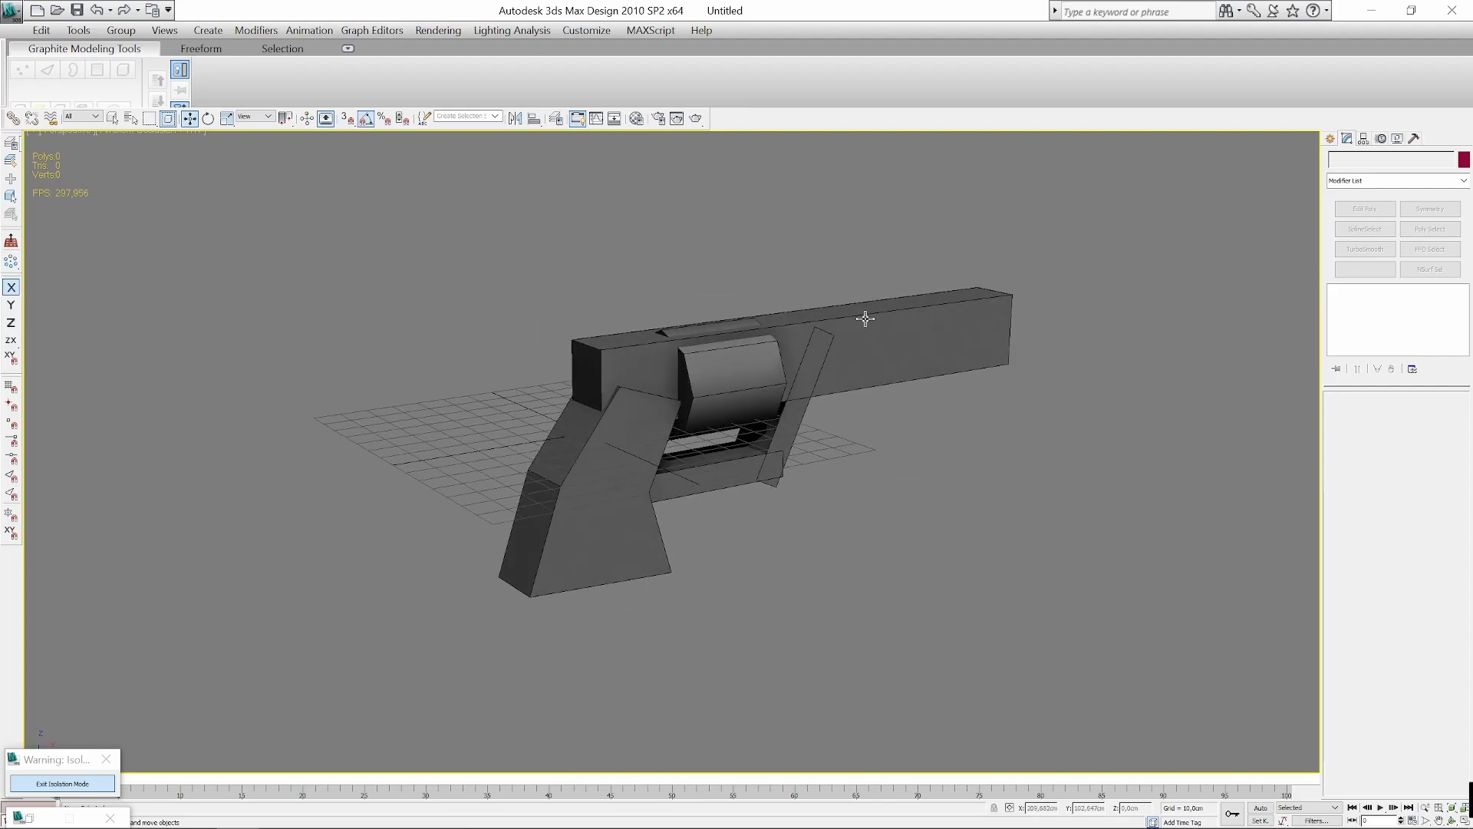
Examine how the barrel box and the slanted guard box meet, selecting each part and viewing the revolver from several side angles.
left_click(865, 318)
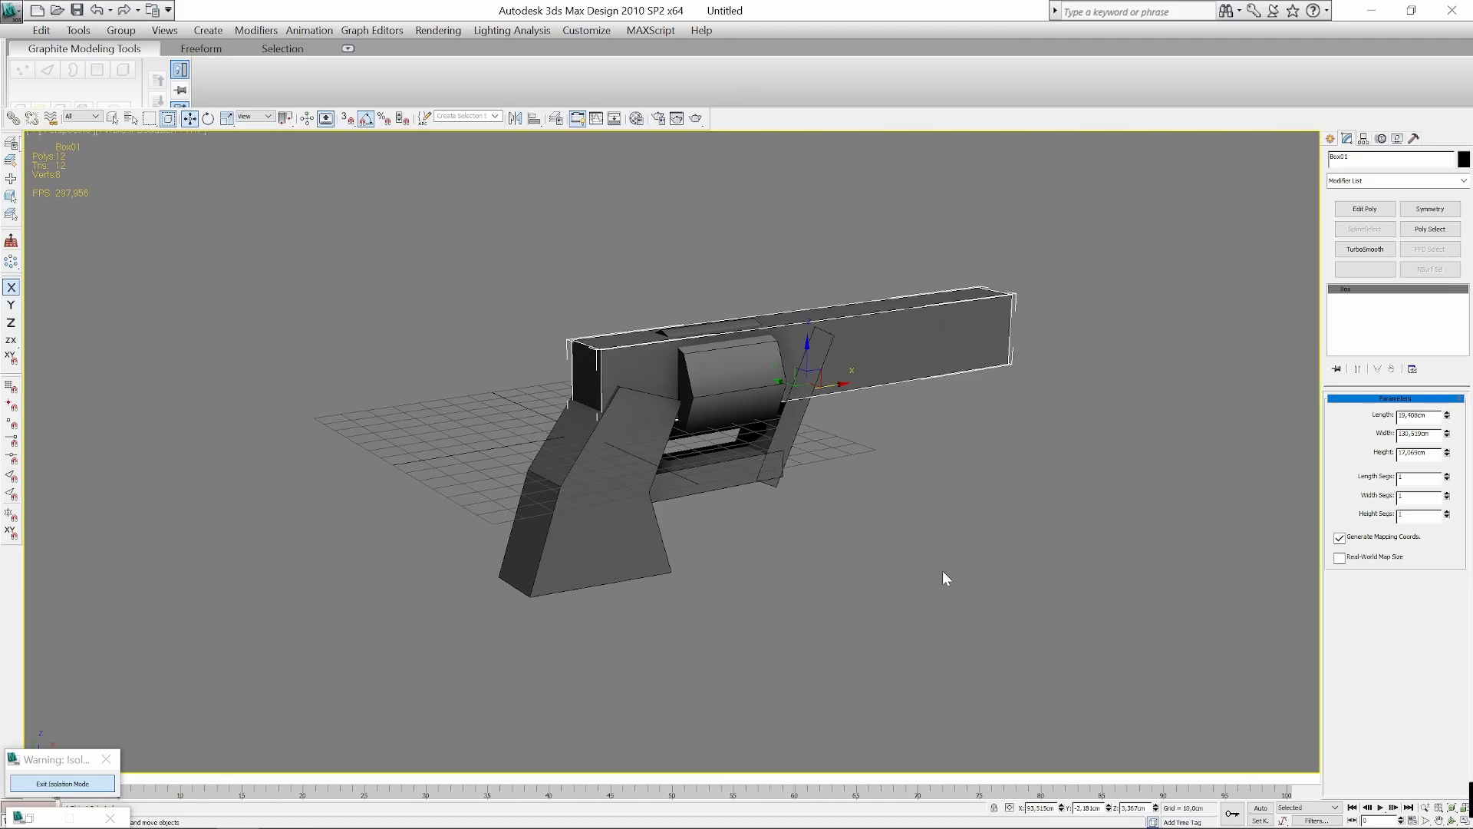
left_click(965, 490)
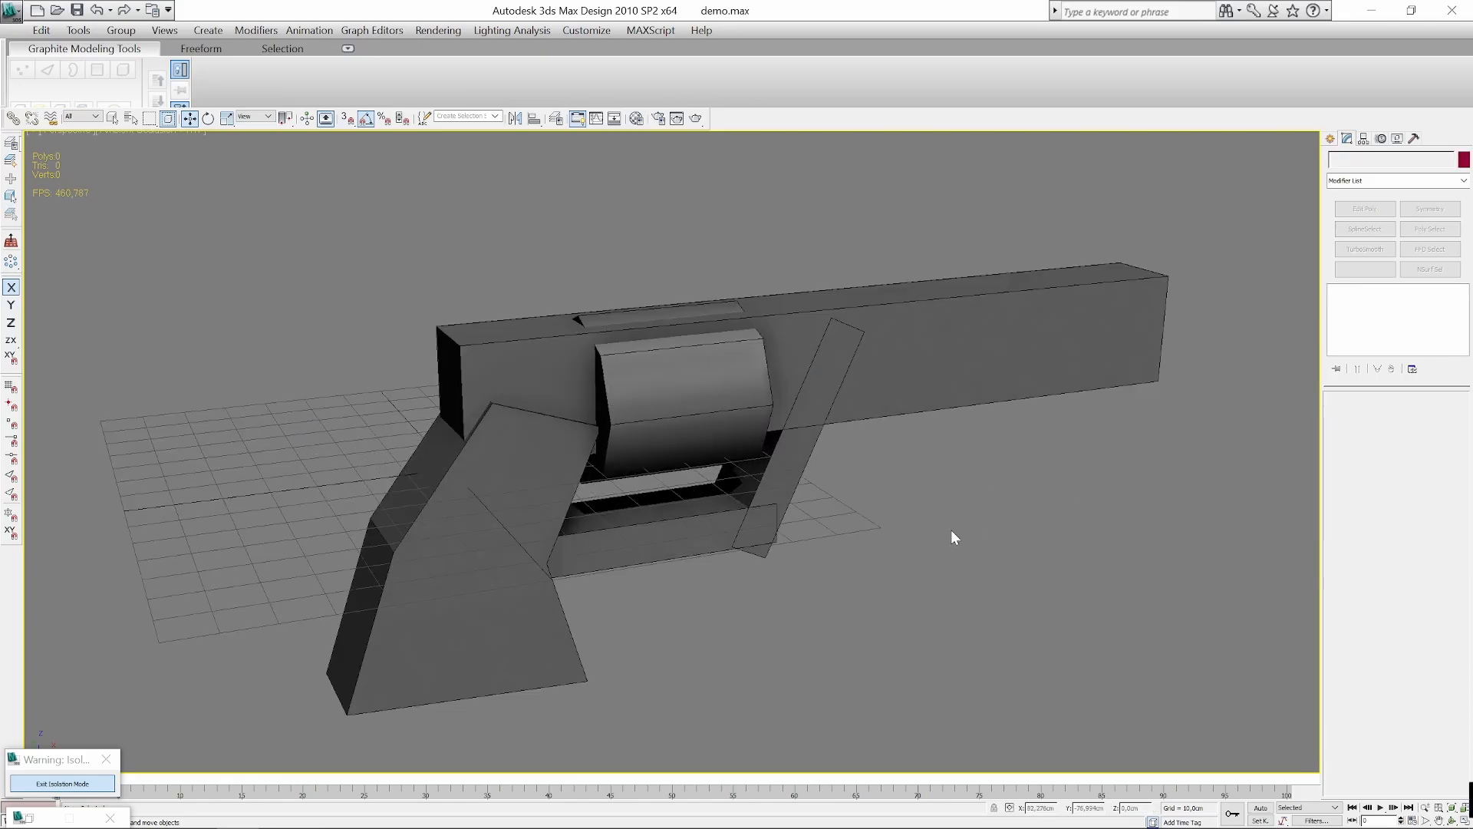
middle_click_drag(910, 537, 753, 542)
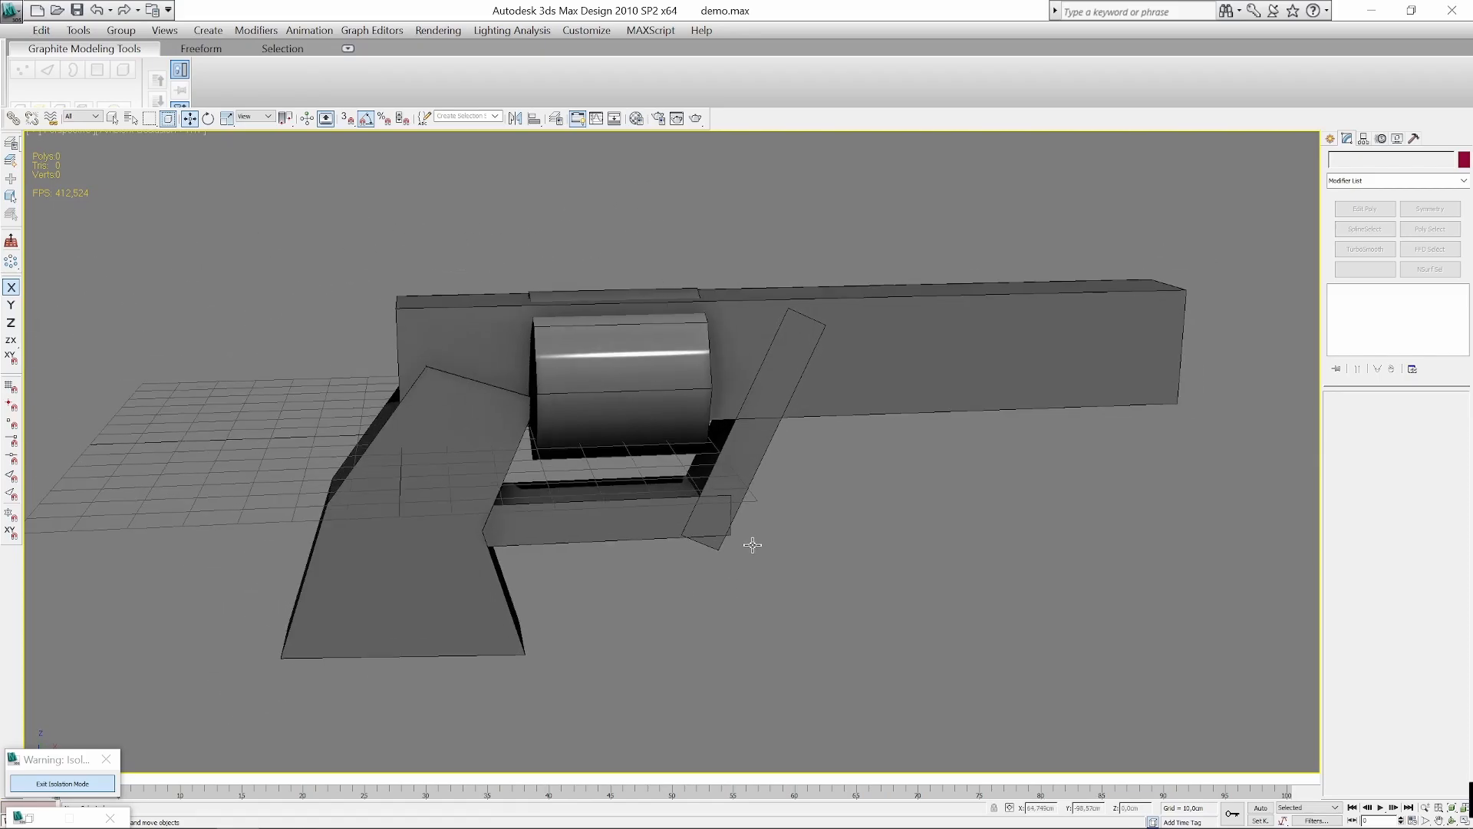
left_click(744, 487)
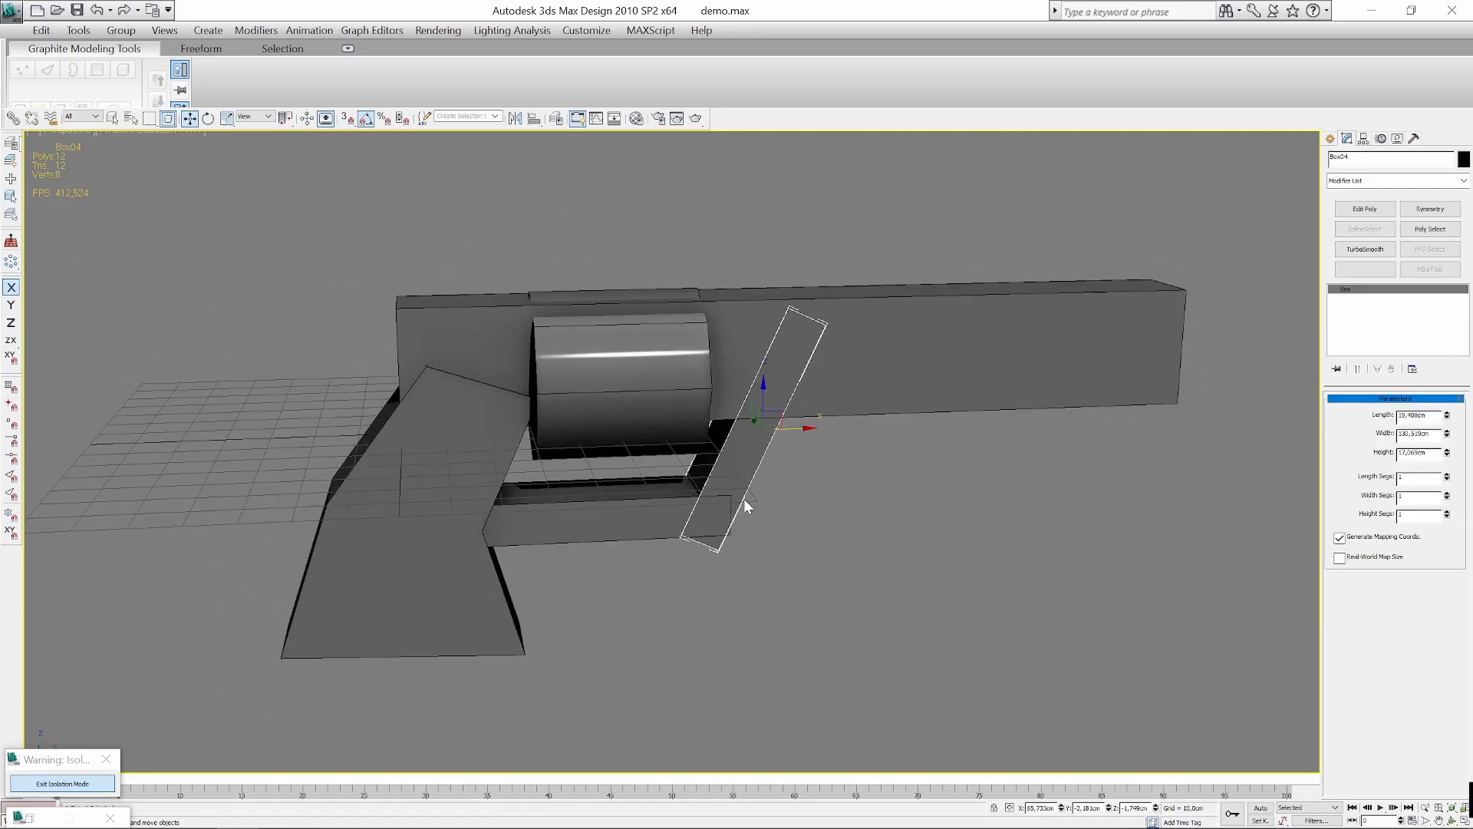
left_click(809, 566)
middle_click_drag(809, 566, 742, 589, "alt")
left_click(788, 384)
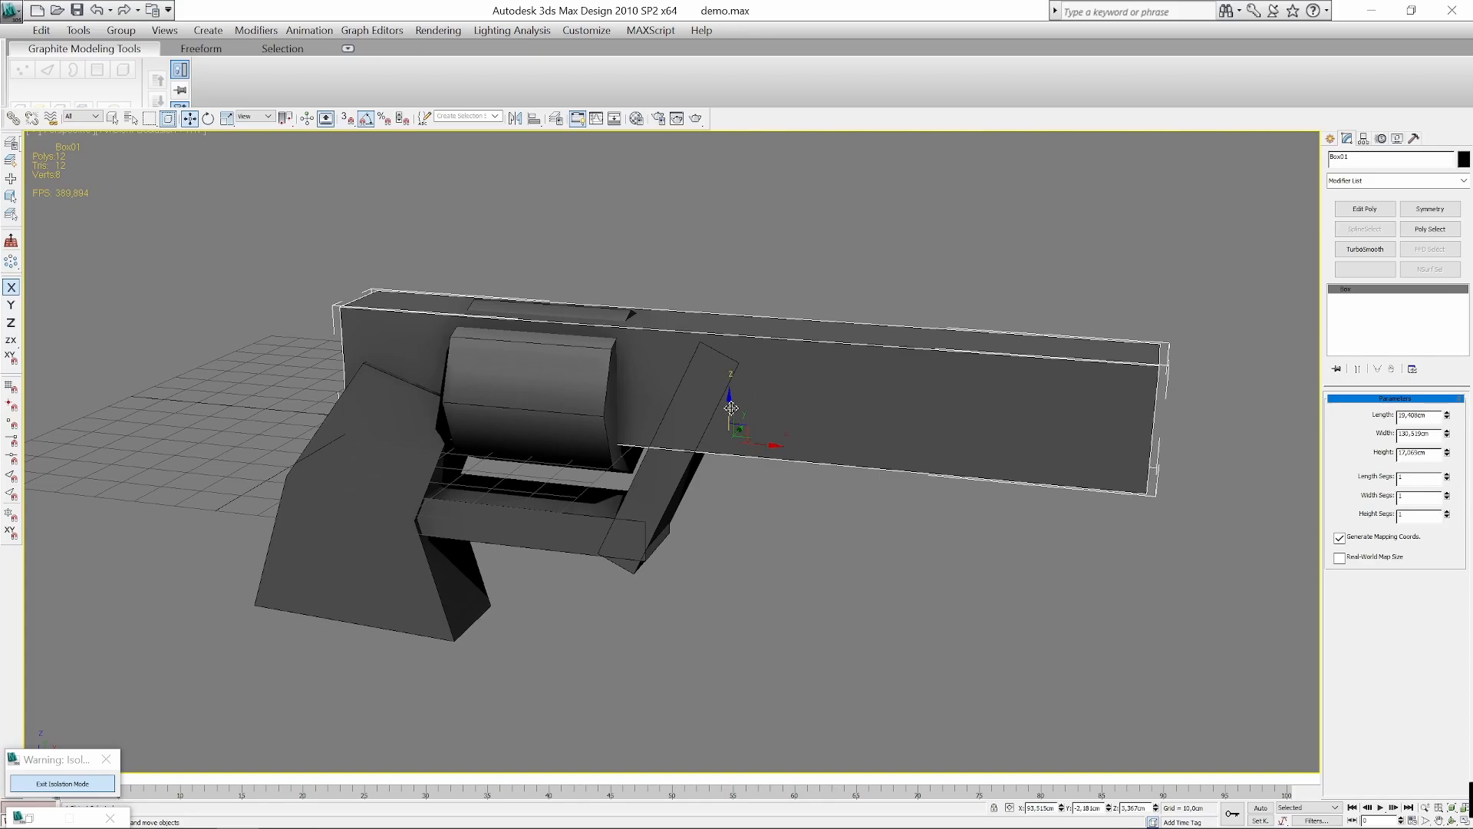
left_click(757, 518)
middle_click_drag(757, 519, 808, 509, "alt")
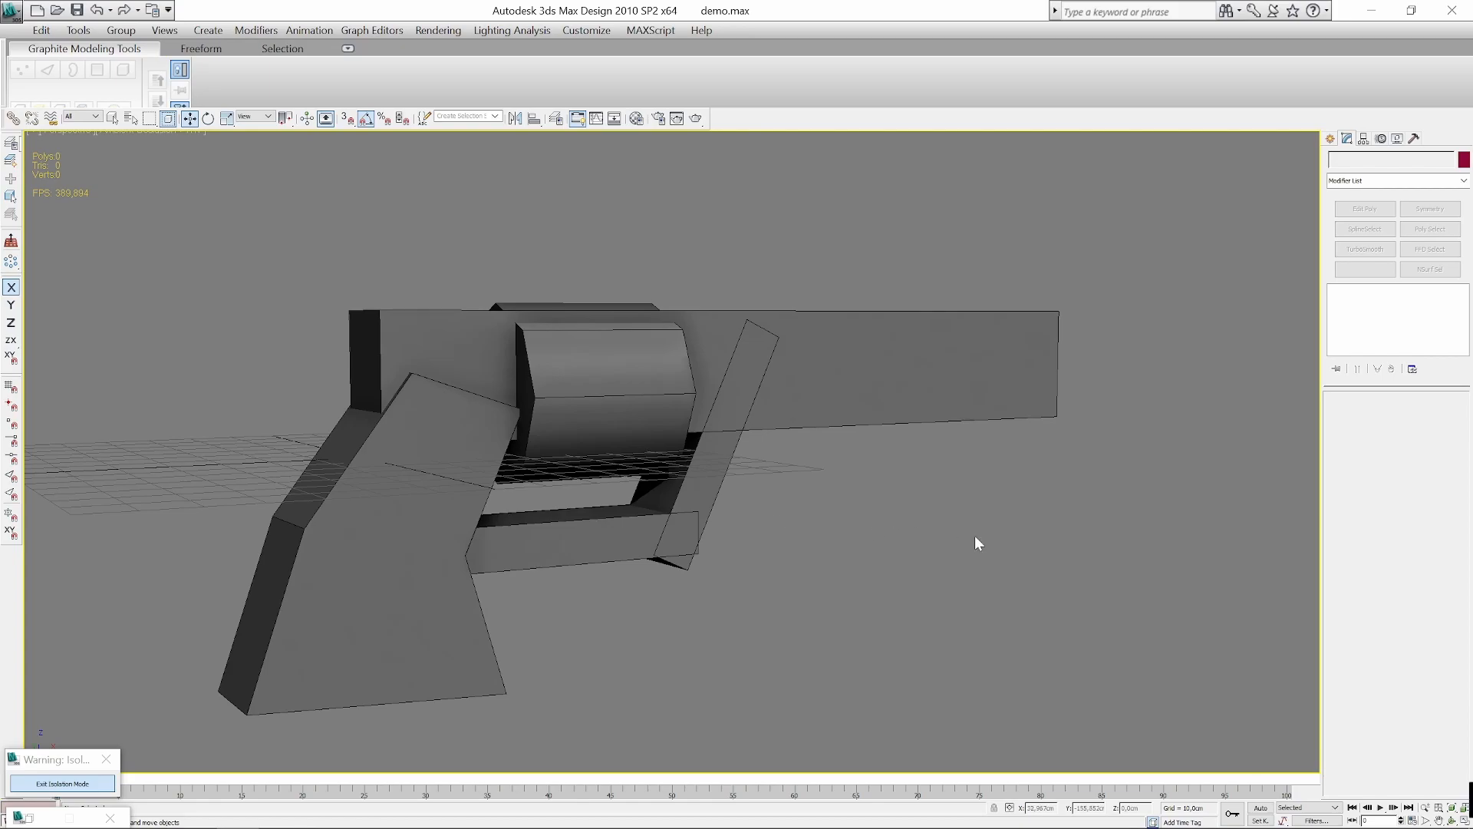
Check the rear of the barrel box and the cylinder against the grip, viewing them from the side and from behind.
middle_click_drag(856, 467, 871, 464, "alt")
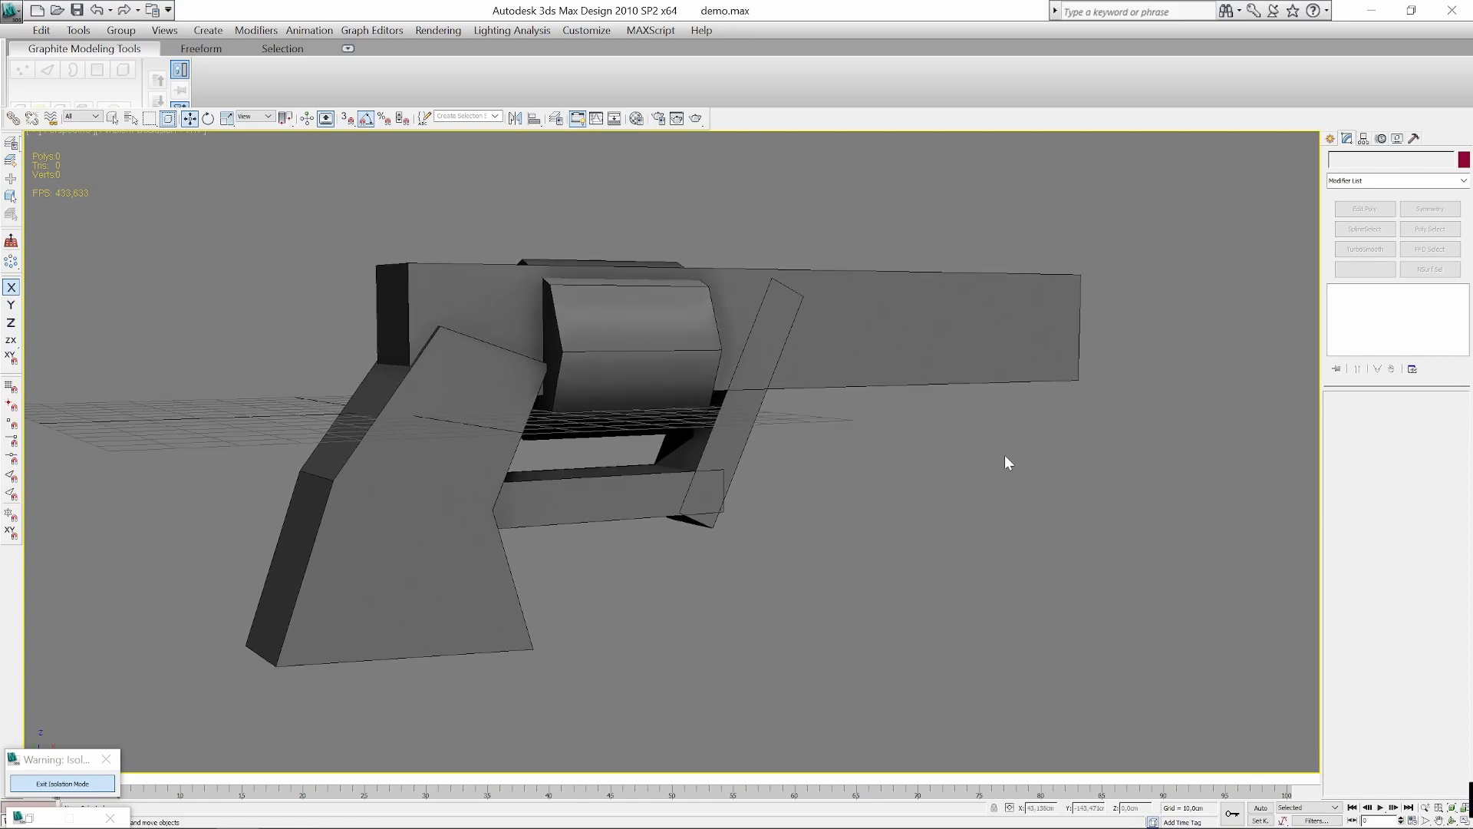
middle_click_drag(1002, 468, 851, 485, "alt")
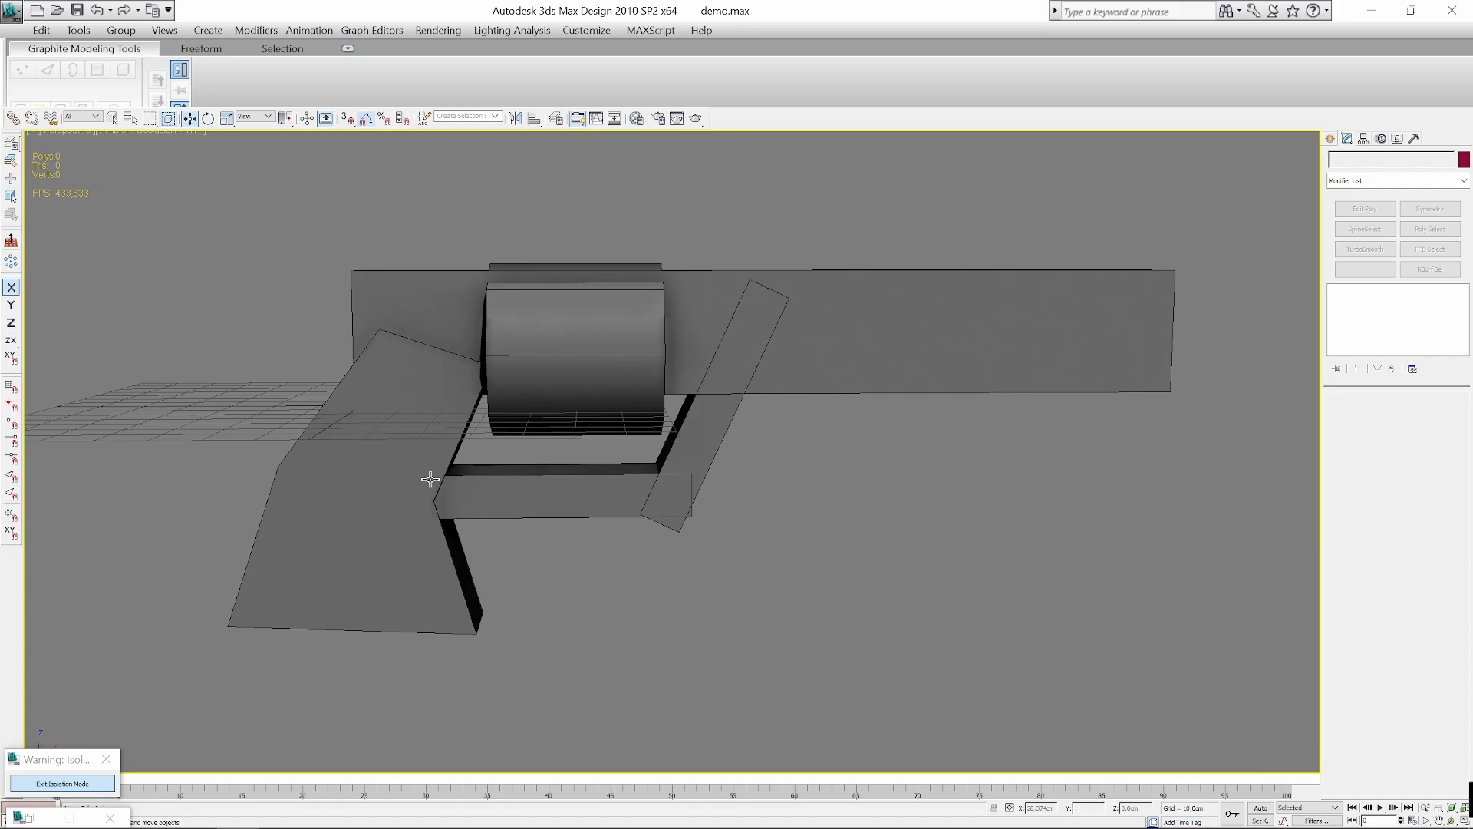
middle_click_drag(1045, 468, 998, 495)
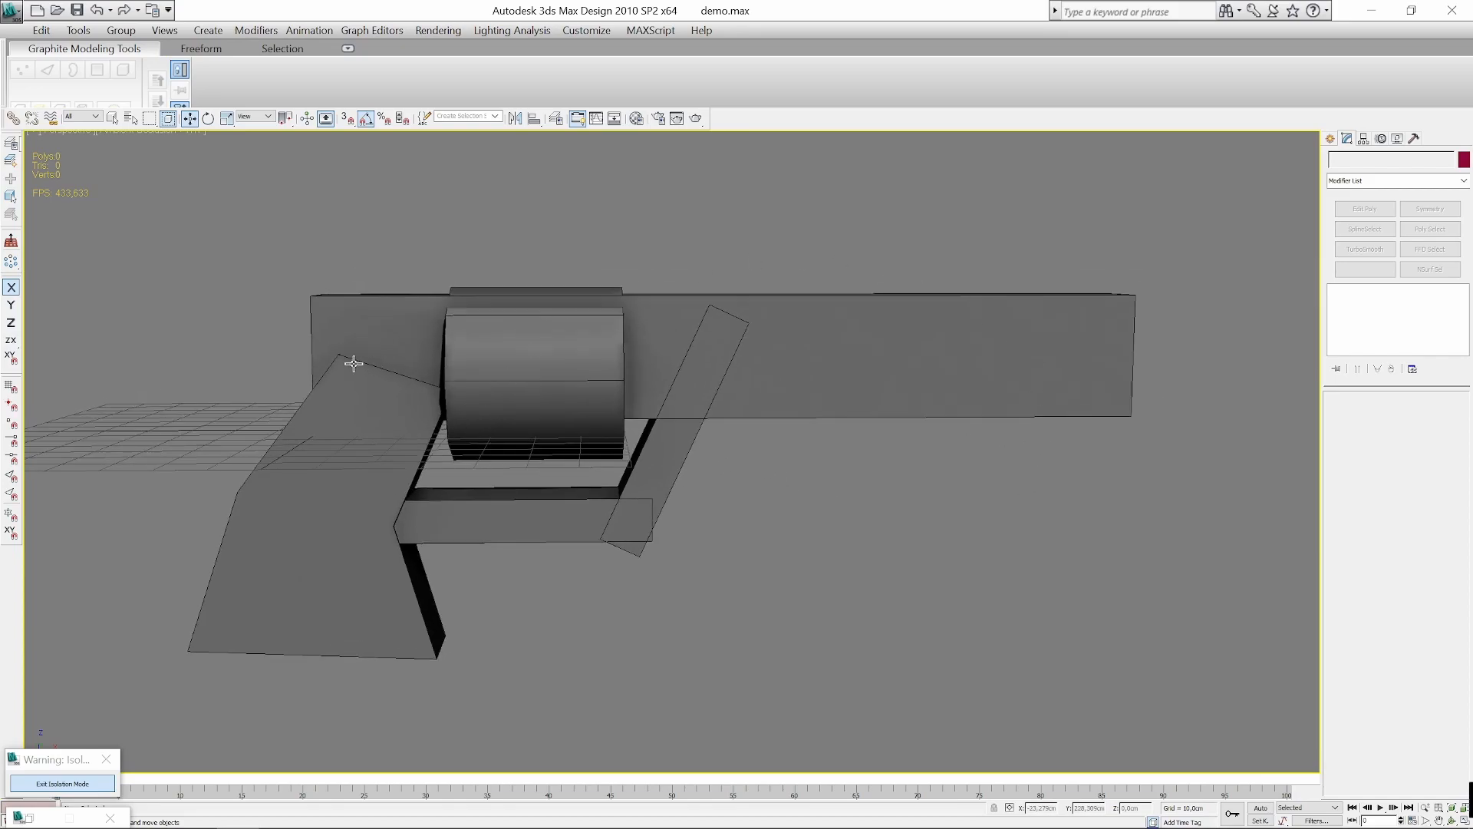
left_click(349, 328)
left_click(810, 515)
mouse_move(789, 516)
middle_mouse_down("alt")
mouse_move(740, 551)
mouse_move(781, 504)
mouse_move(831, 513)
mouse_move(775, 523)
mouse_move(882, 533)
mouse_move(842, 545)
mouse_move(733, 533)
mouse_move(779, 530)
middle_mouse_up("alt")
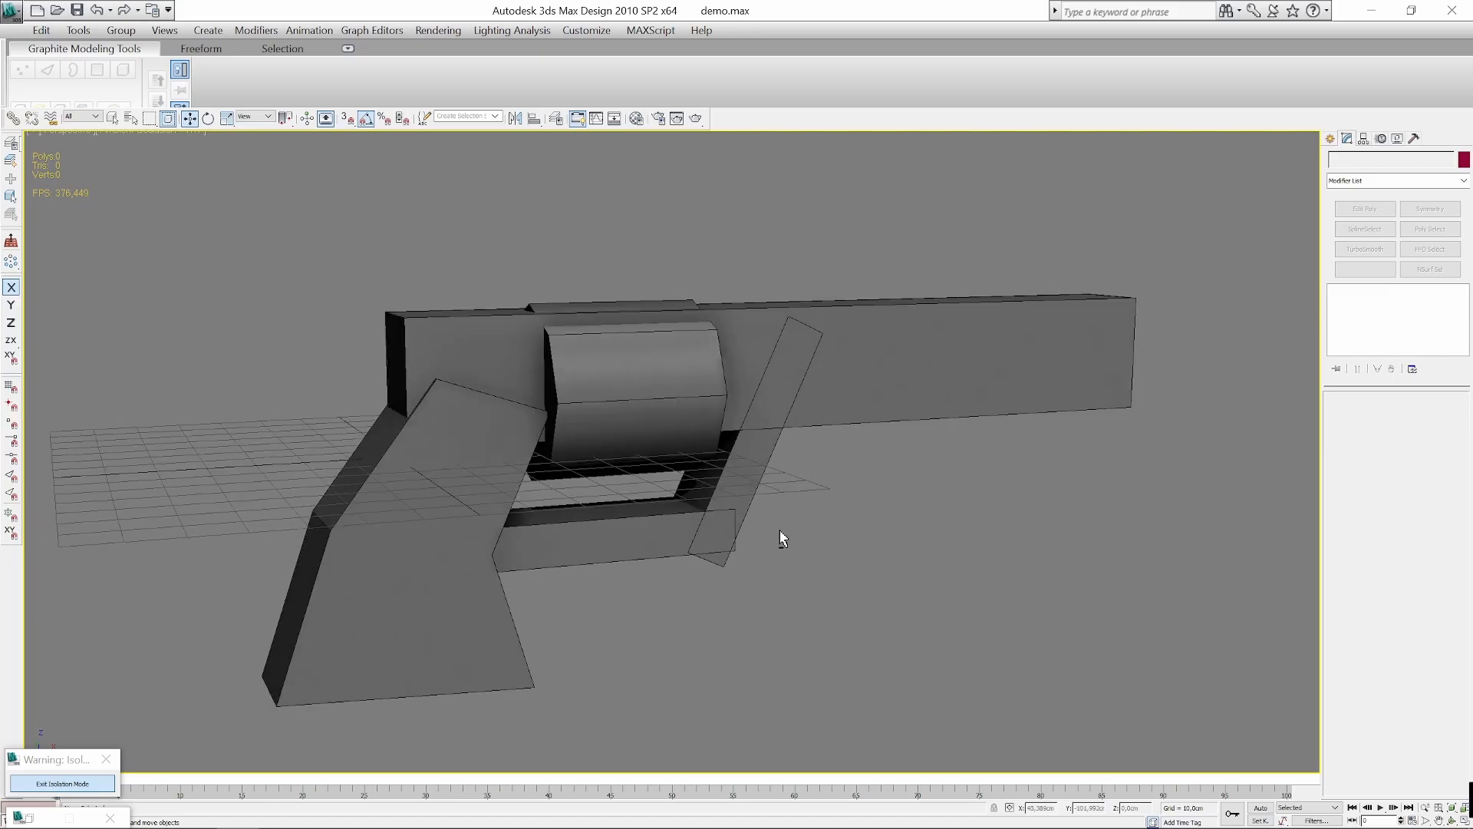
left_click(611, 370)
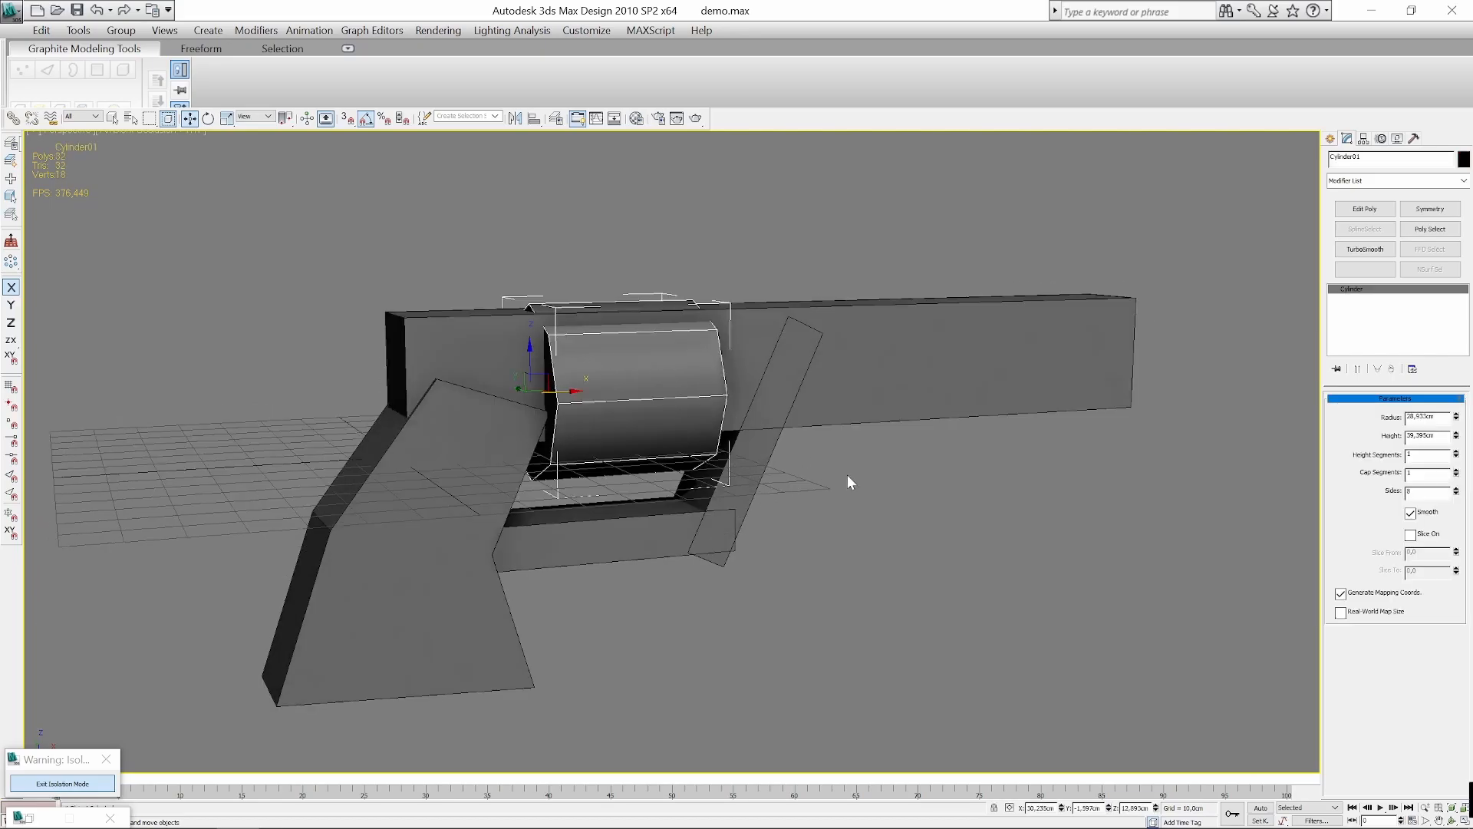
left_click(825, 470)
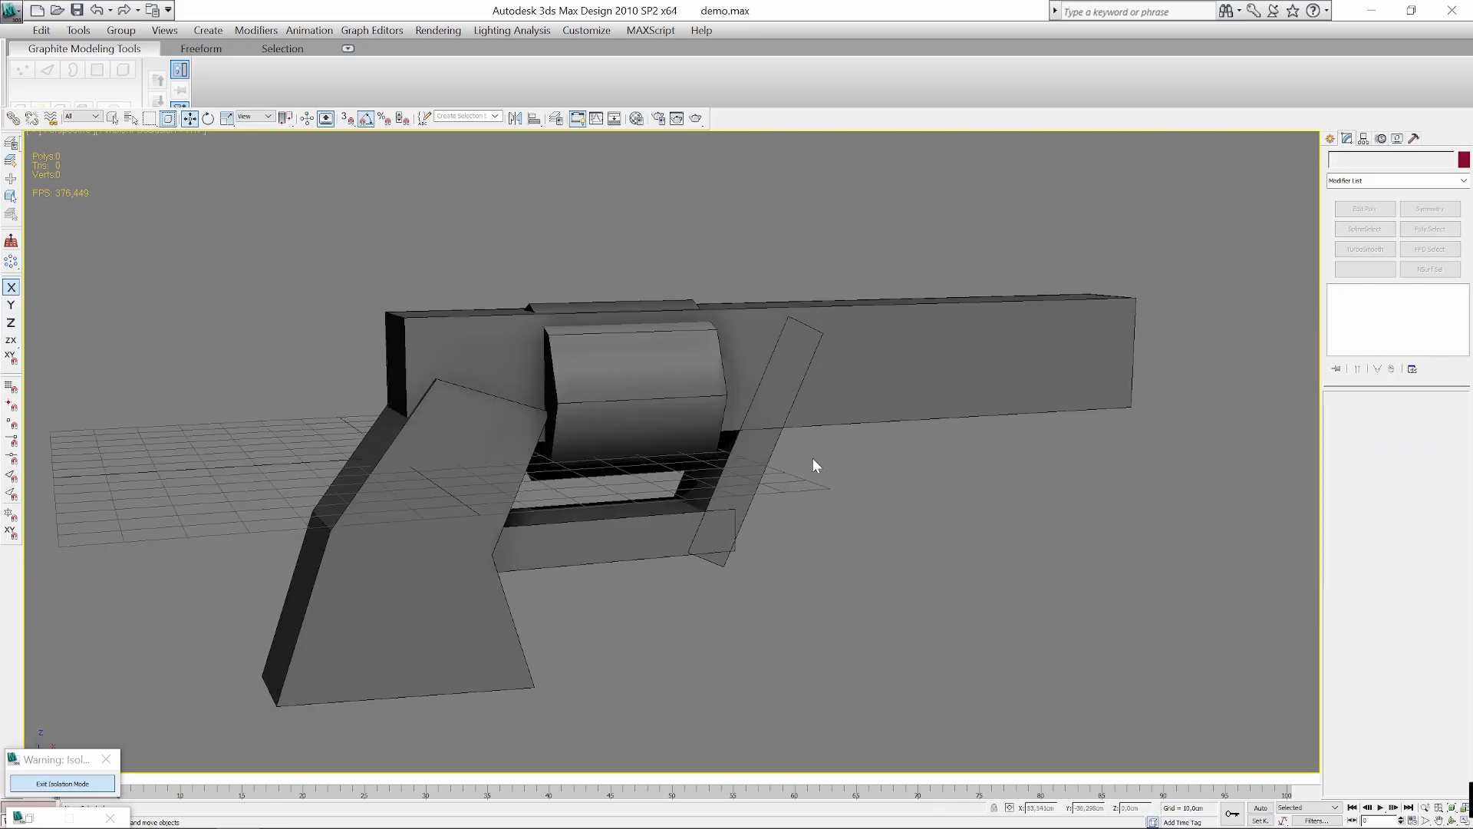
Review the revolver's overall silhouette from a distance and close up, including a straight side view.
scroll(812, 458, "down", 2)
middle_click_drag(813, 458, 693, 436, "alt")
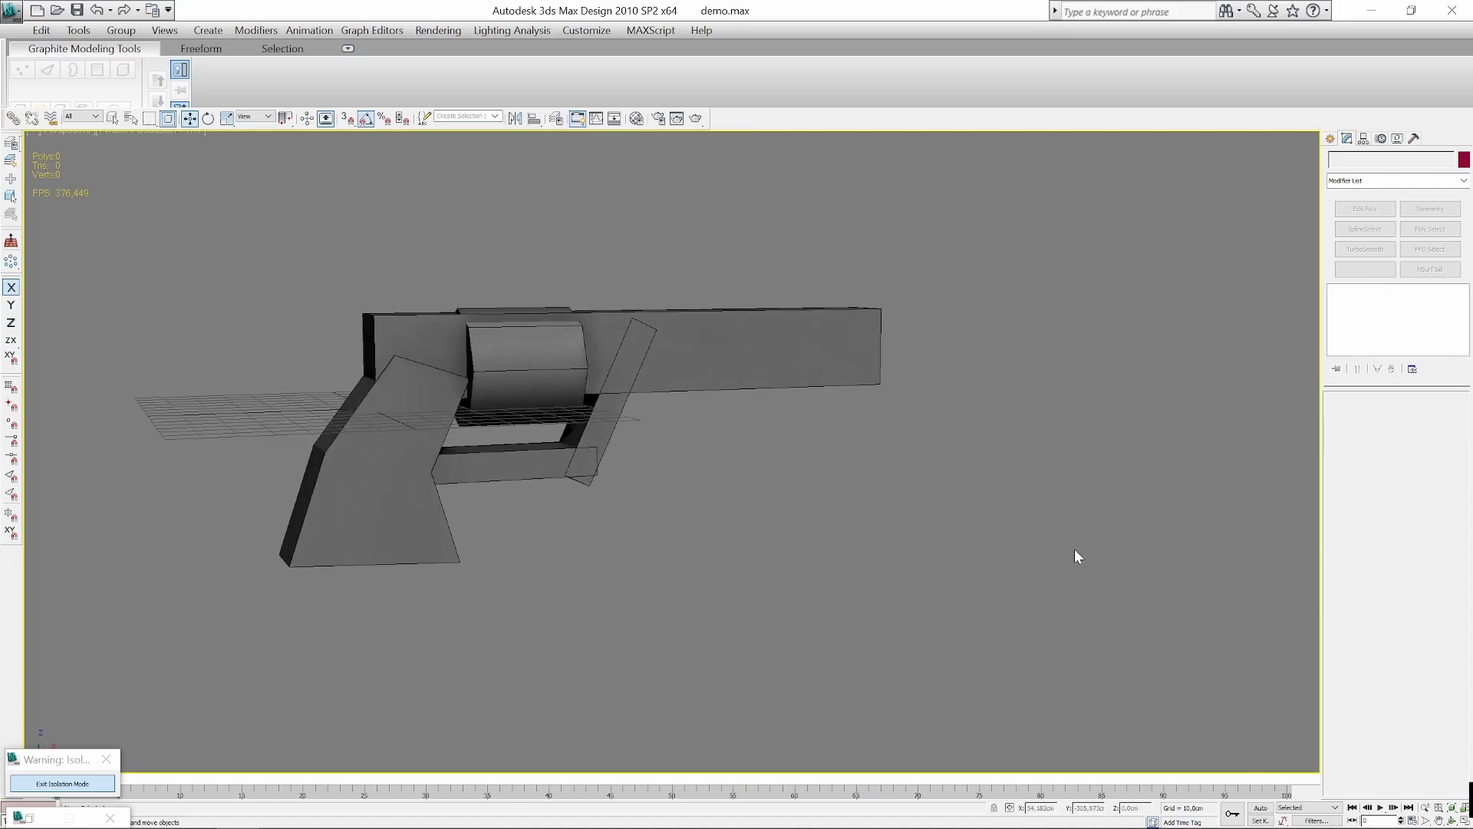
middle_click_drag(1102, 535, 1045, 535)
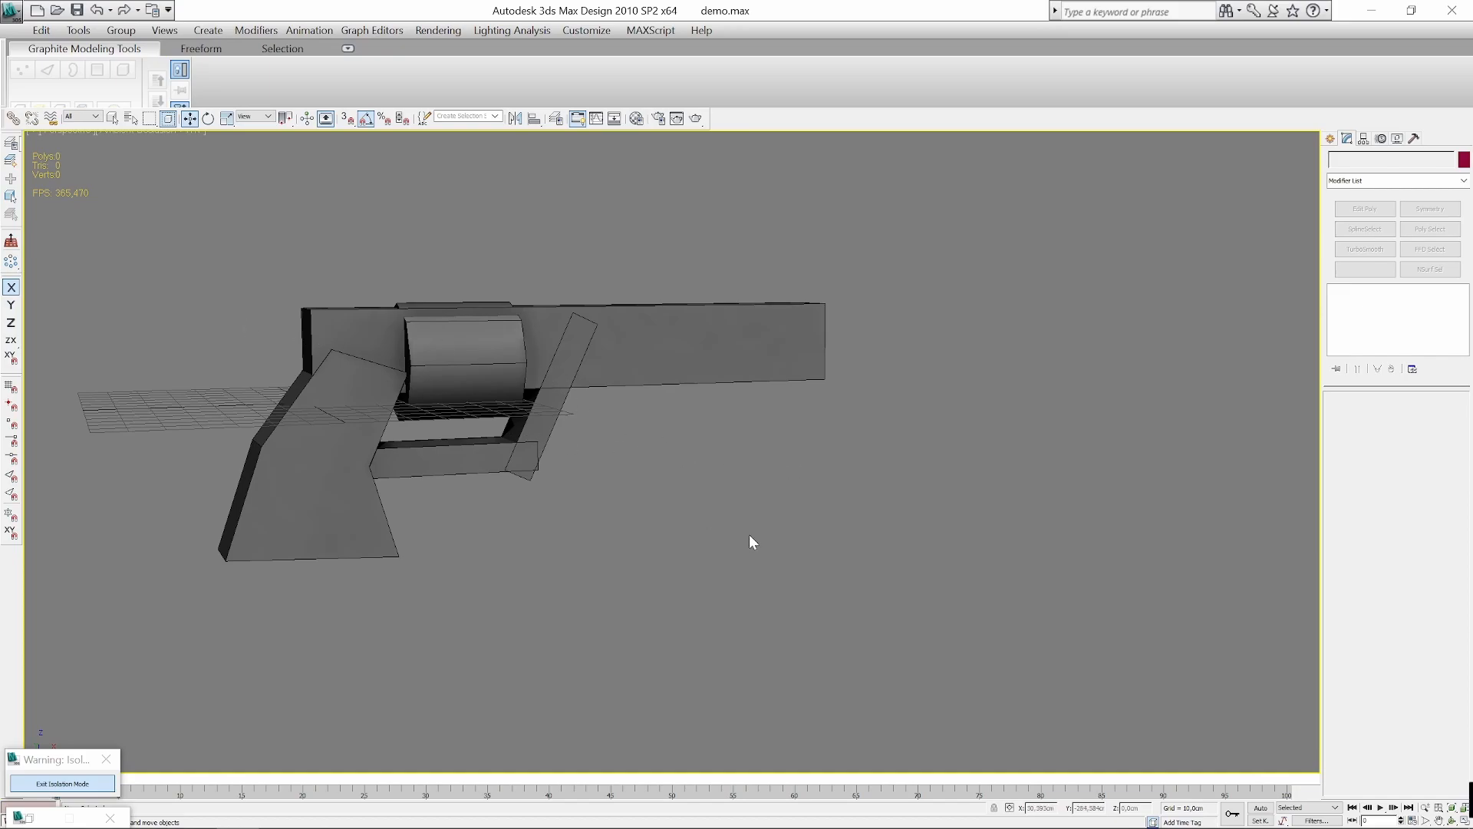
scroll(711, 435, "up", 5)
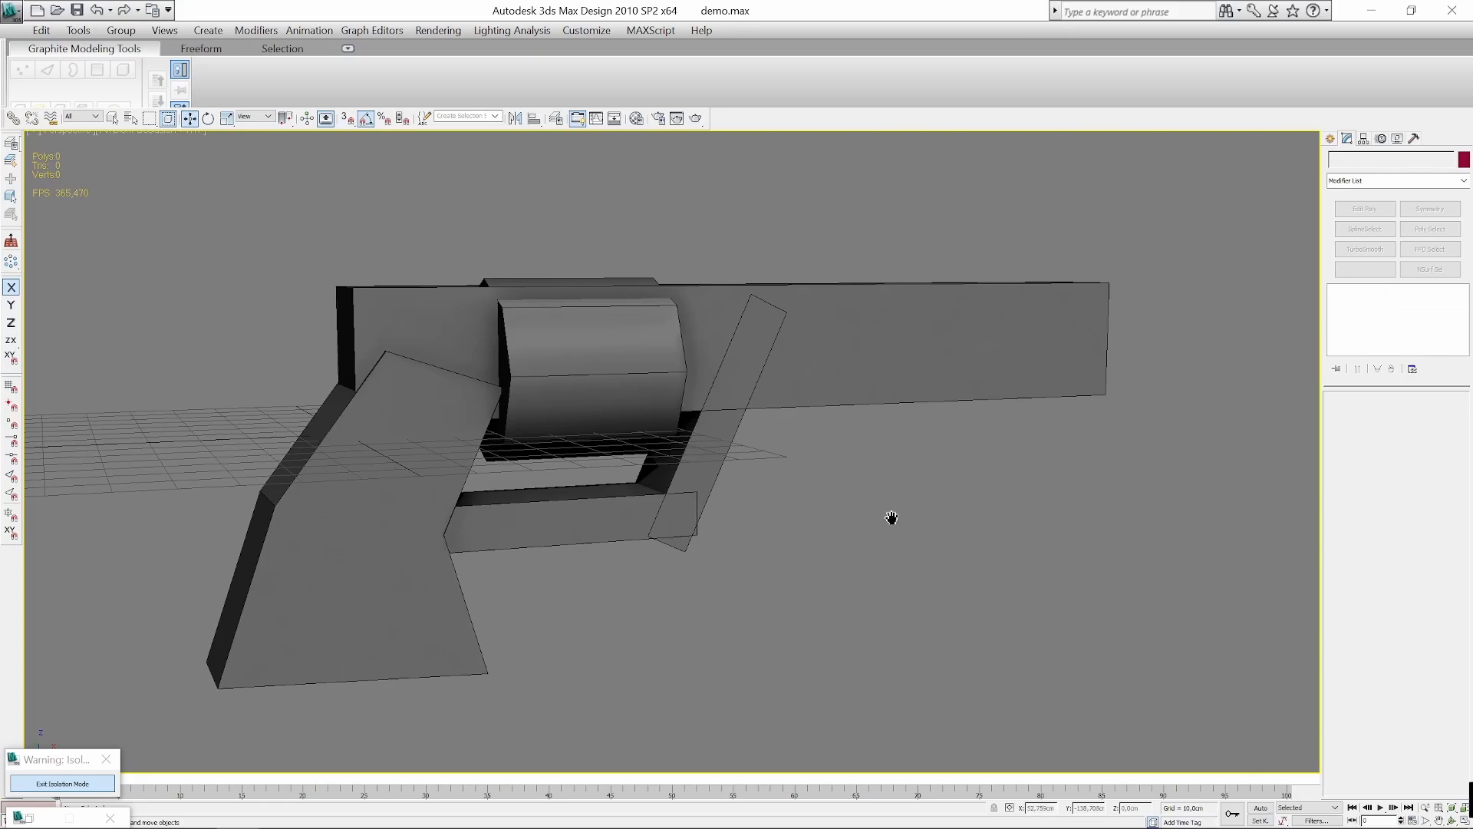
middle_click_drag(889, 516, 803, 508)
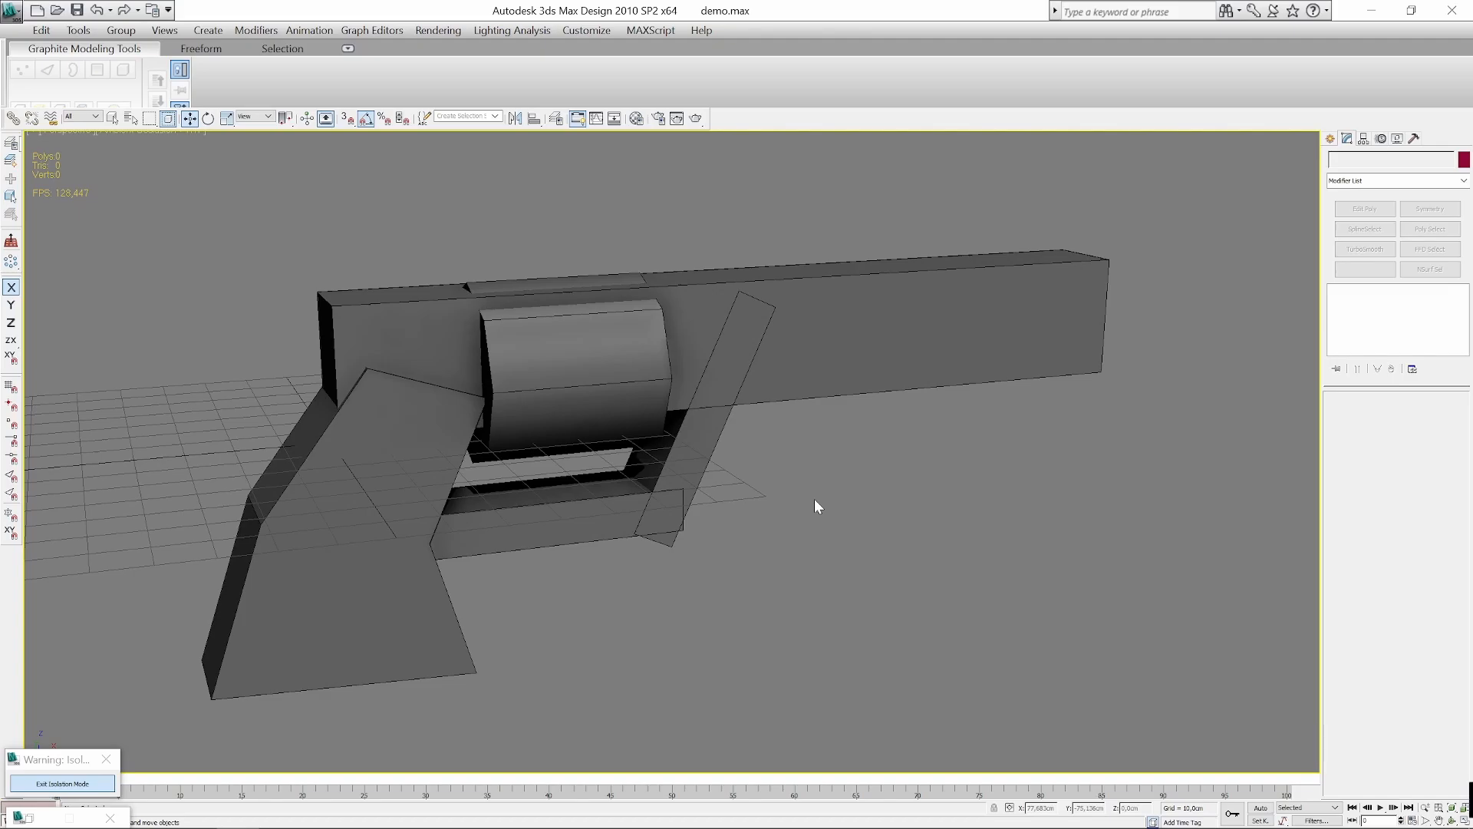
scroll(807, 499, "down", 3)
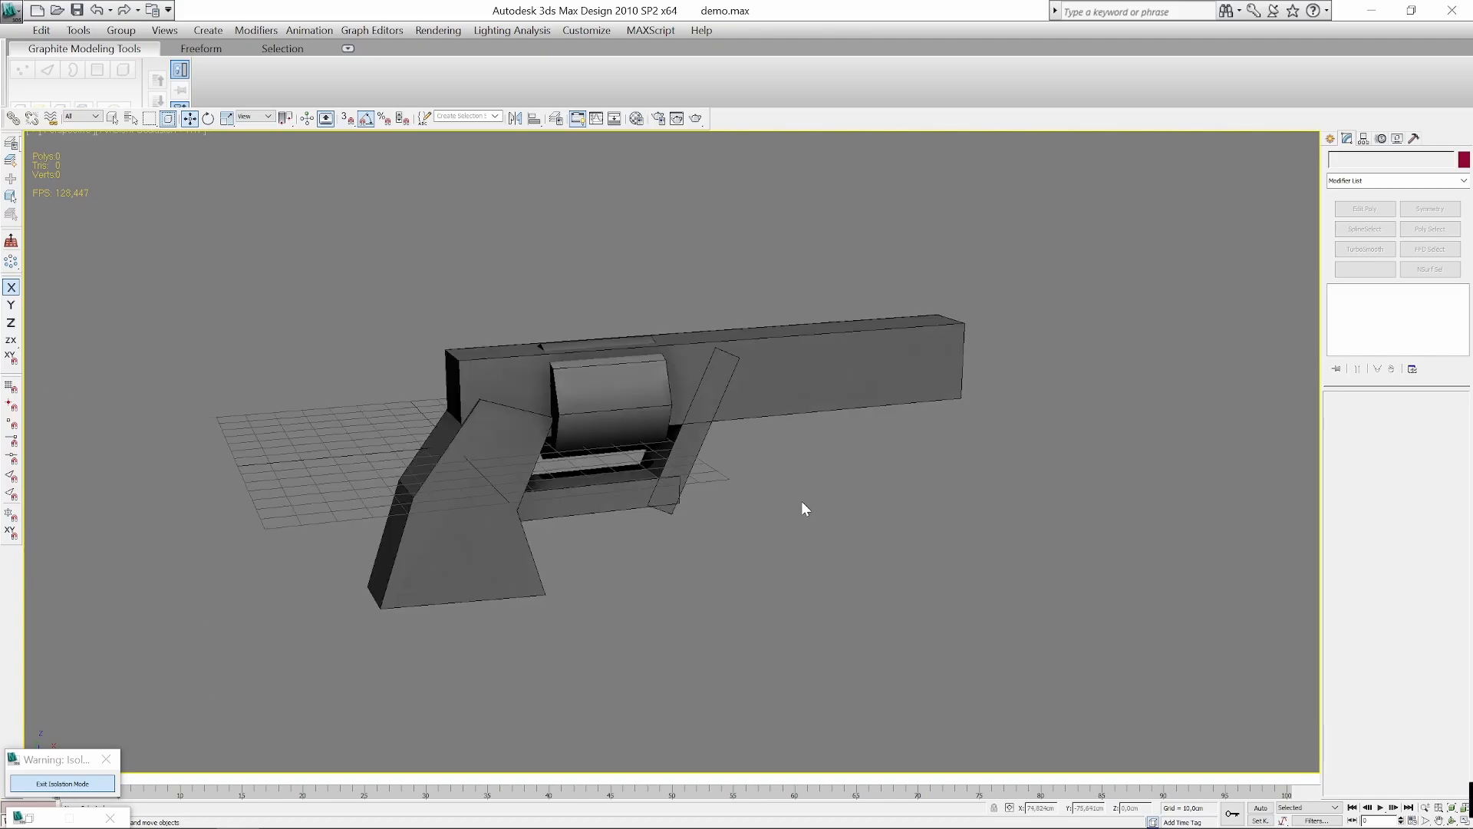
scroll(801, 500, "up", 3)
middle_click_drag(794, 502, 760, 485, "alt")
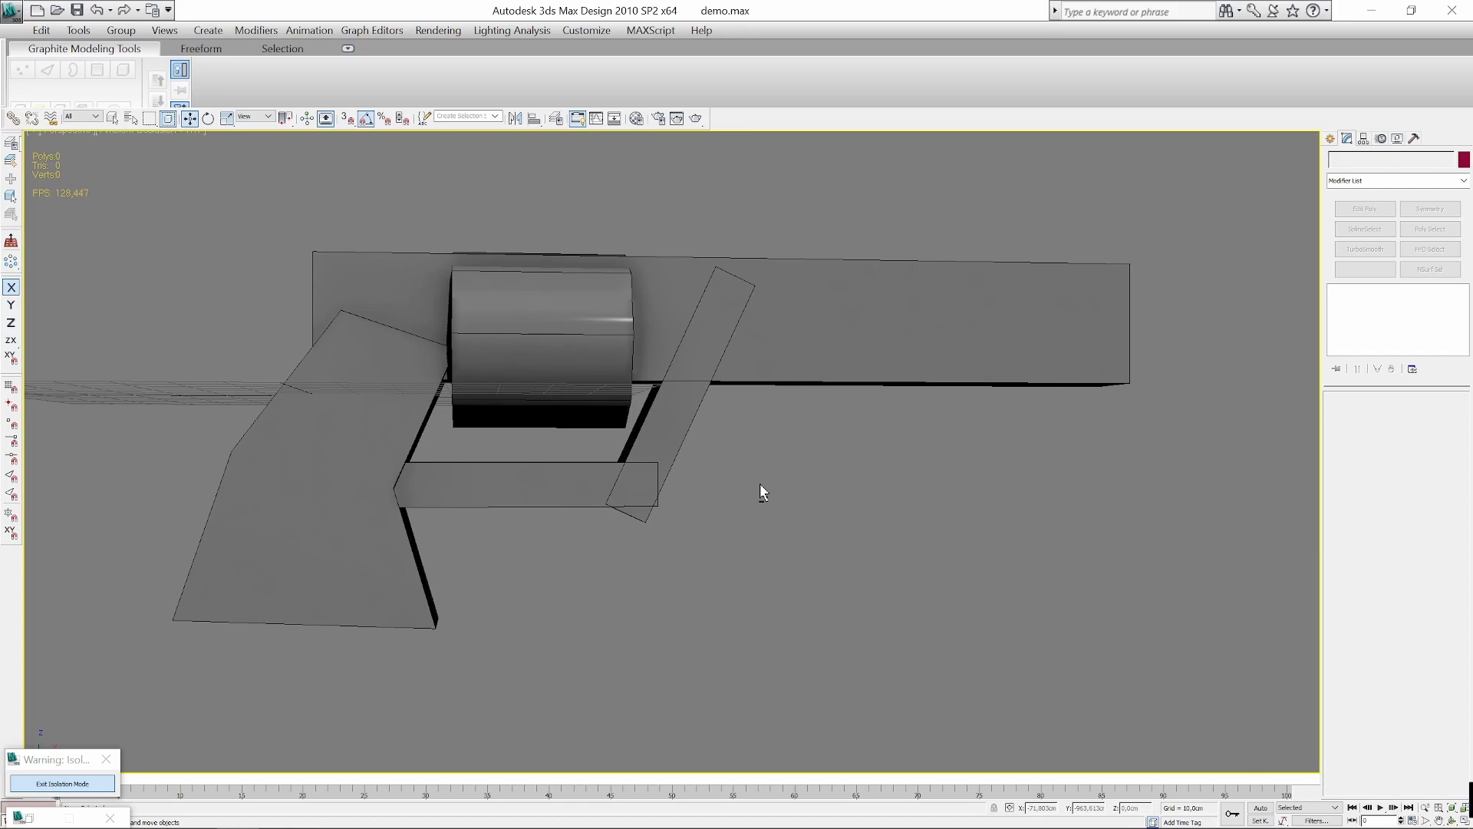
middle_click_drag(760, 485, 738, 498)
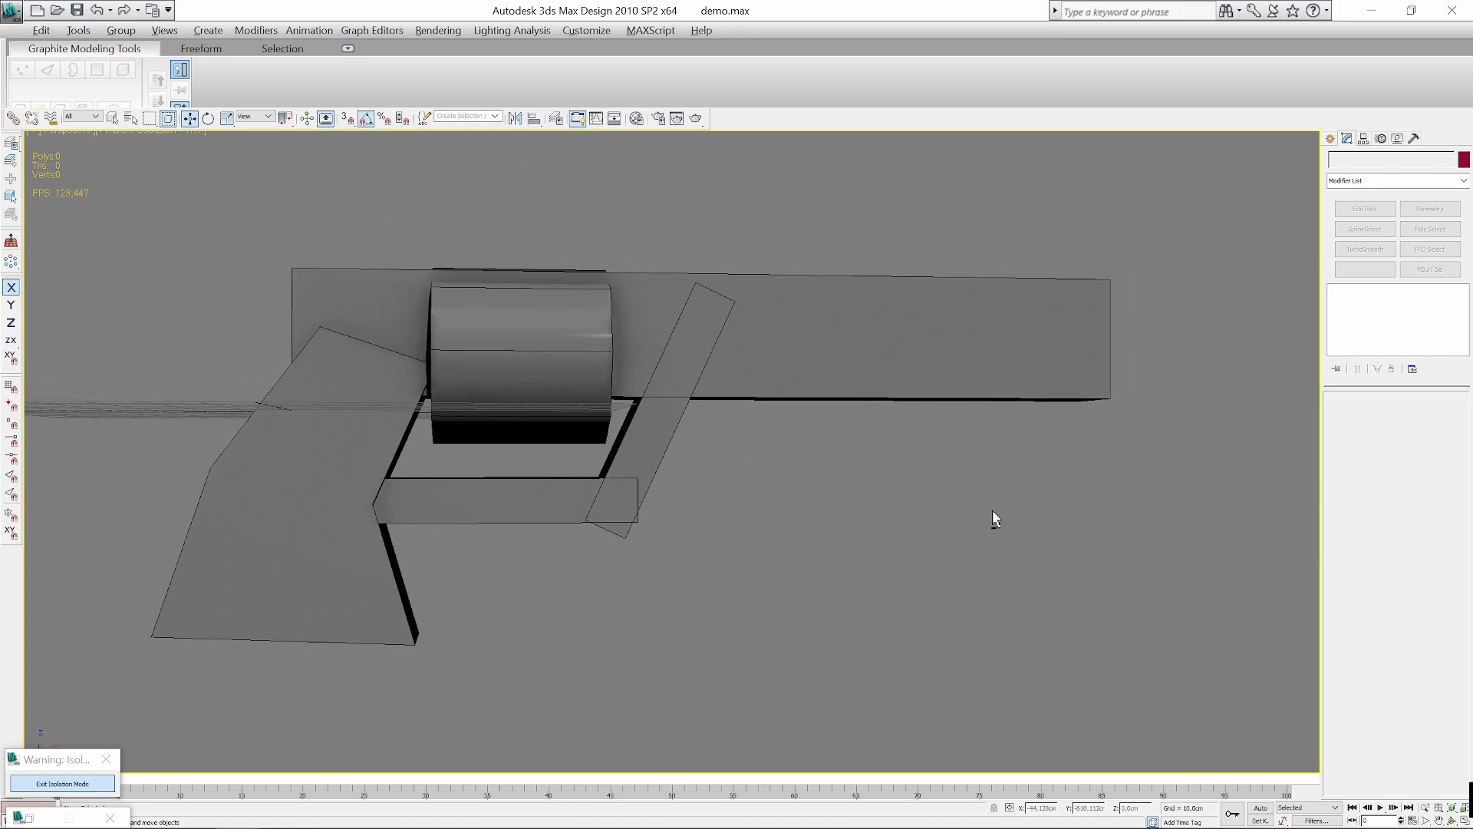
Apply a TurboSmooth modifier to the grip.
middle_click_drag(992, 509, 672, 381, "alt")
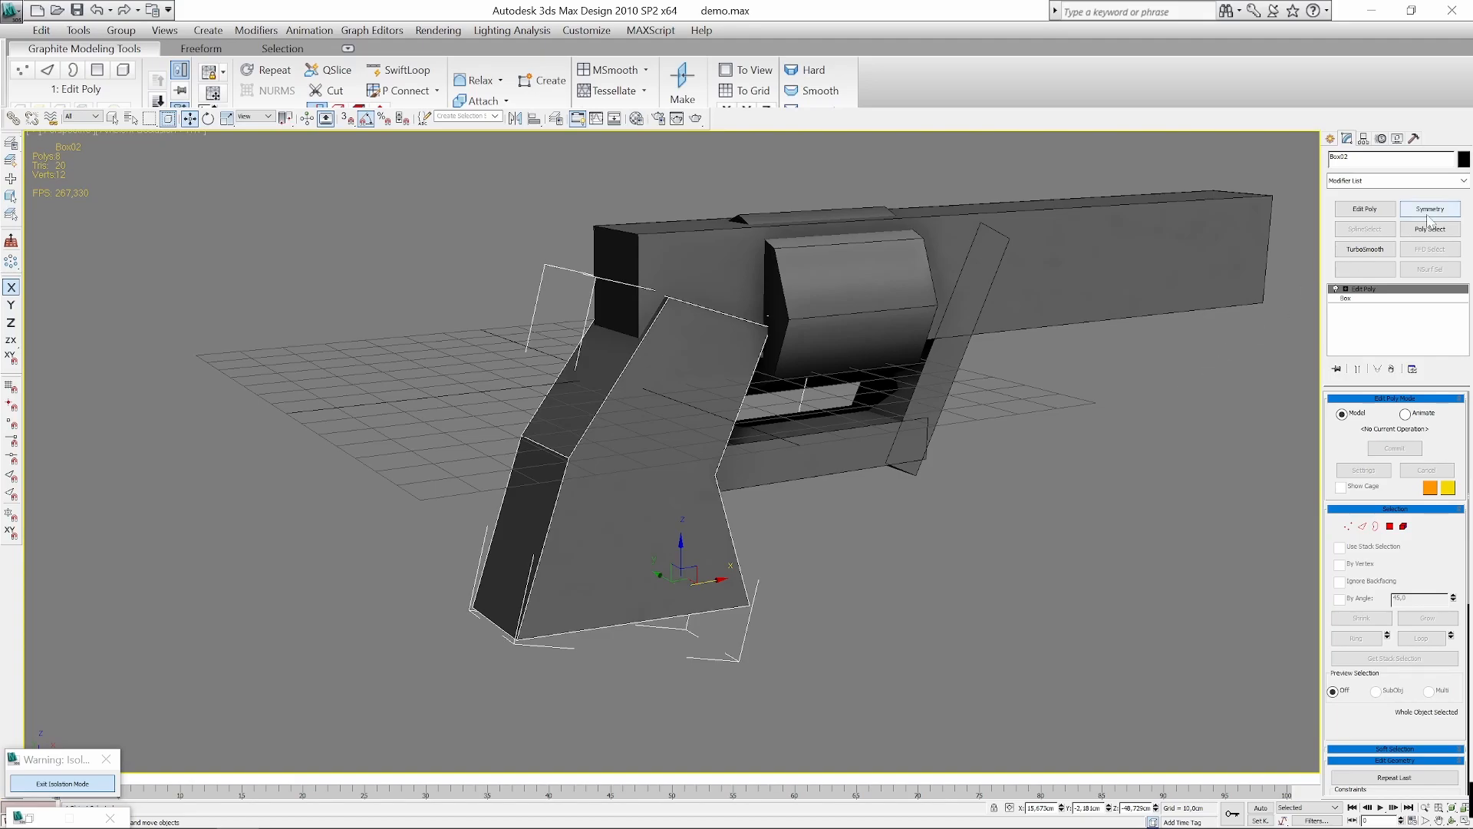
left_click(1463, 182)
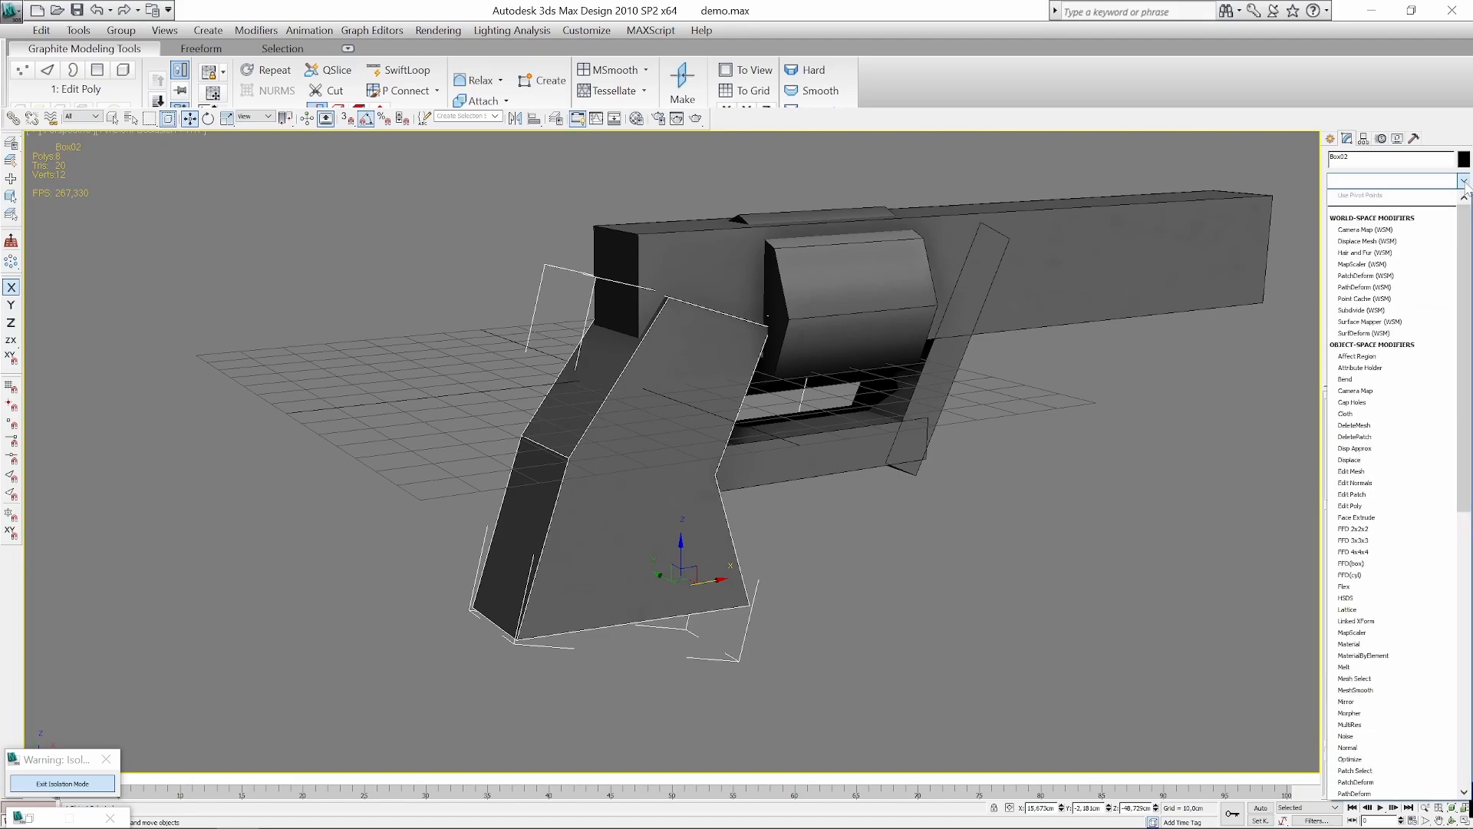
key("t")
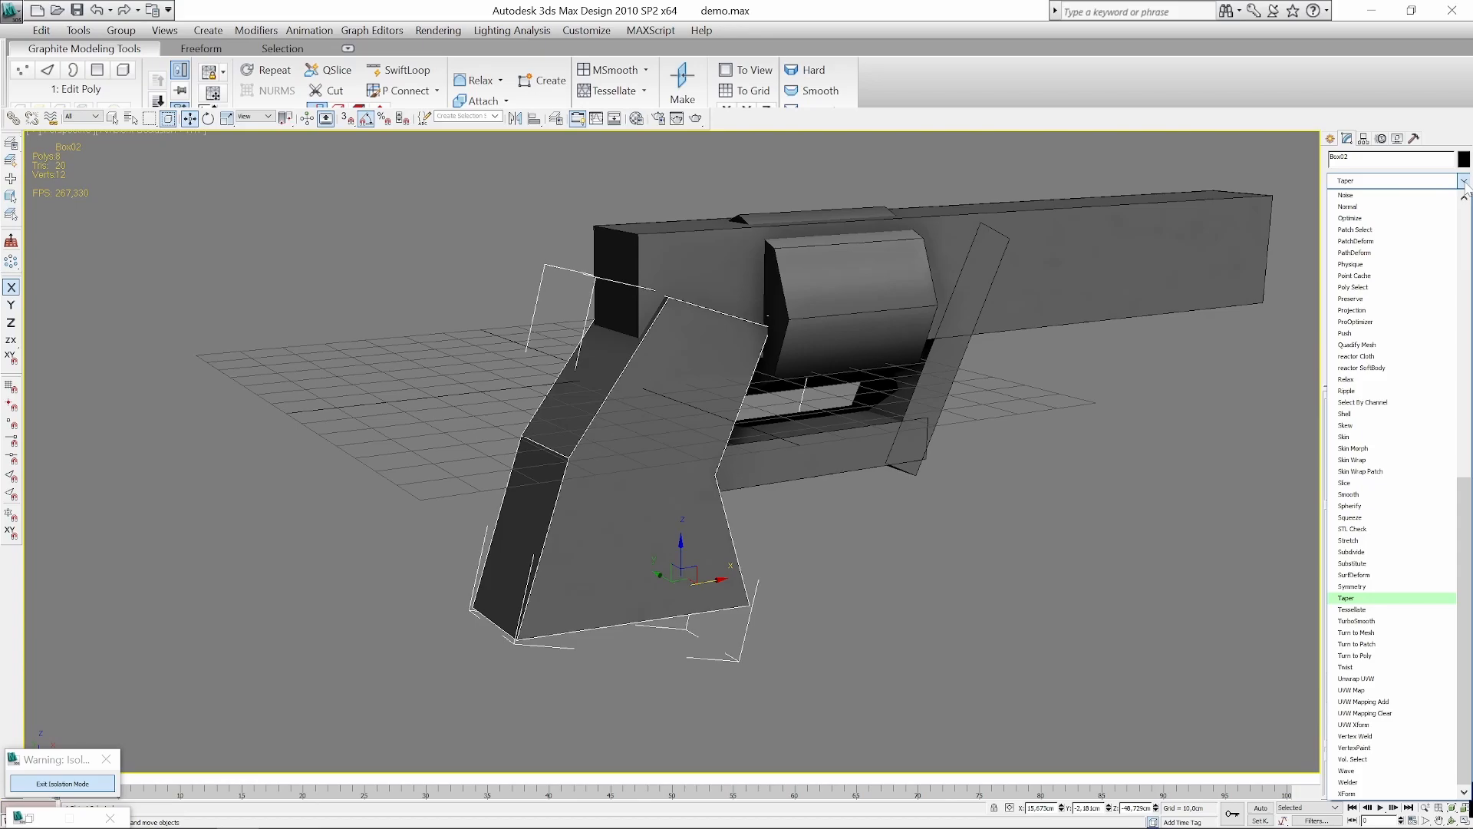
left_click(1374, 621)
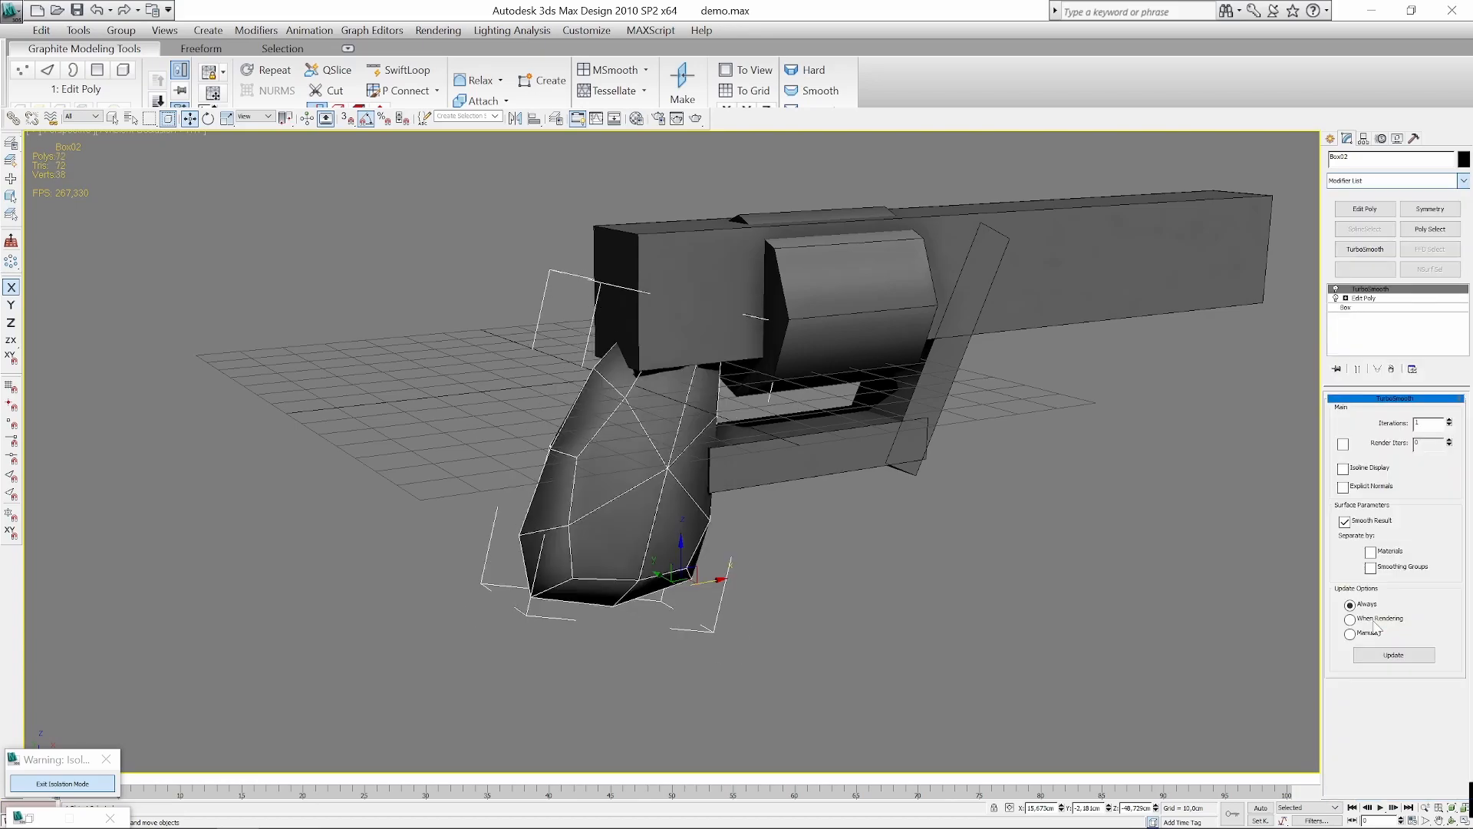
left_click(1128, 444)
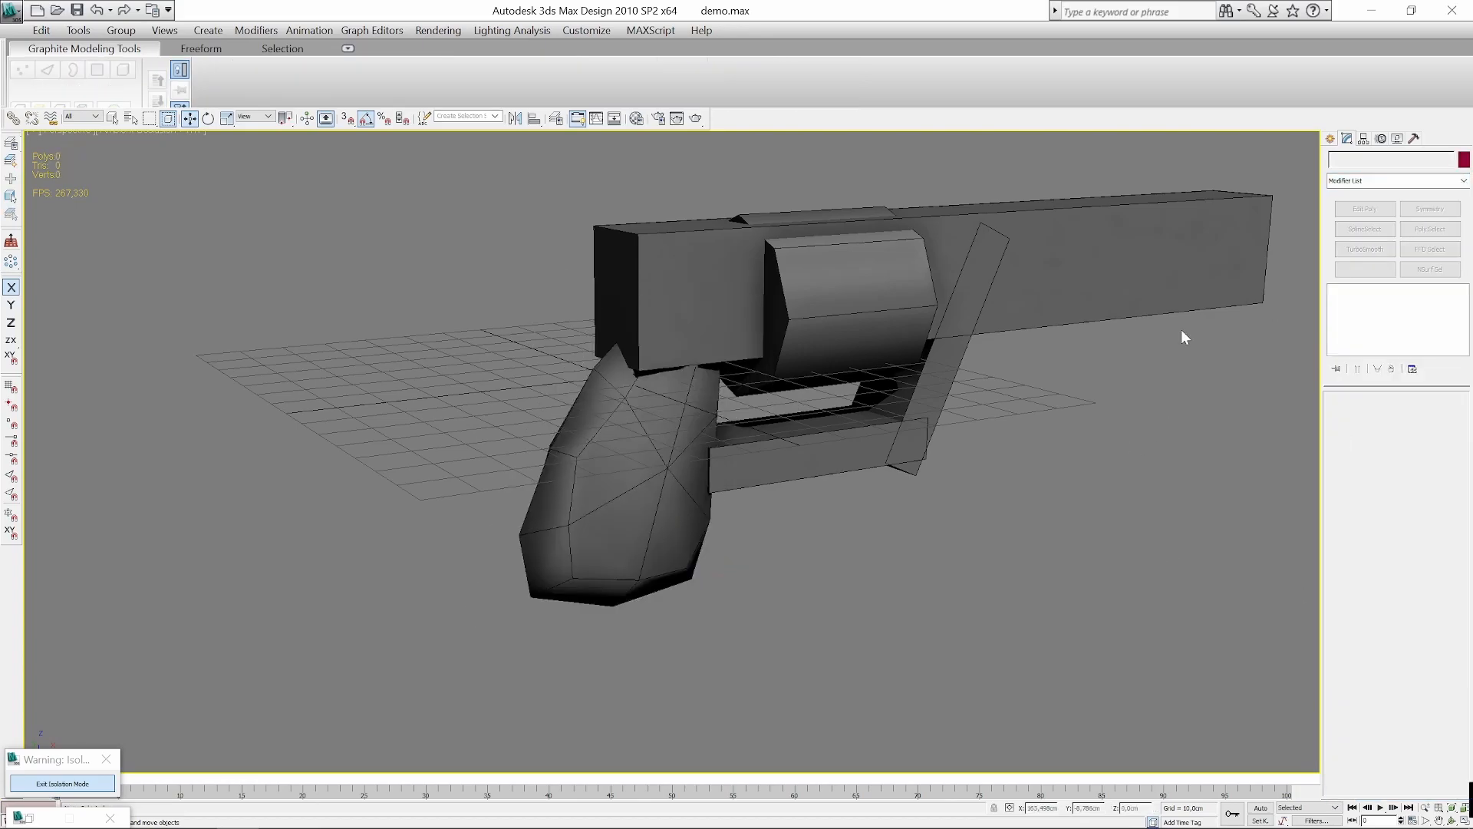
Inspect the smoothed grip close up and compare its shape with TurboSmooth switched off and on.
left_click(667, 530)
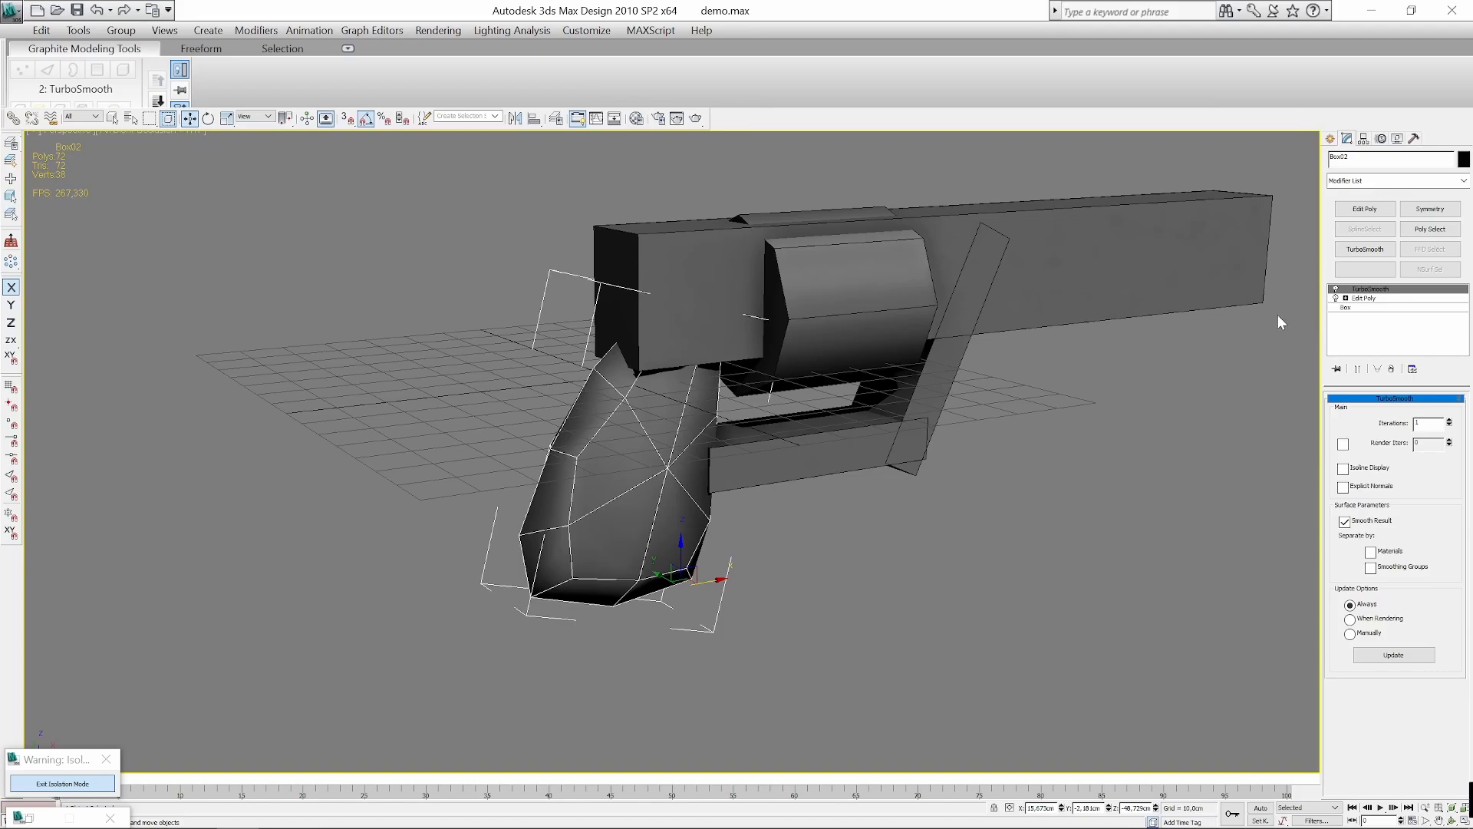
left_click(1191, 485)
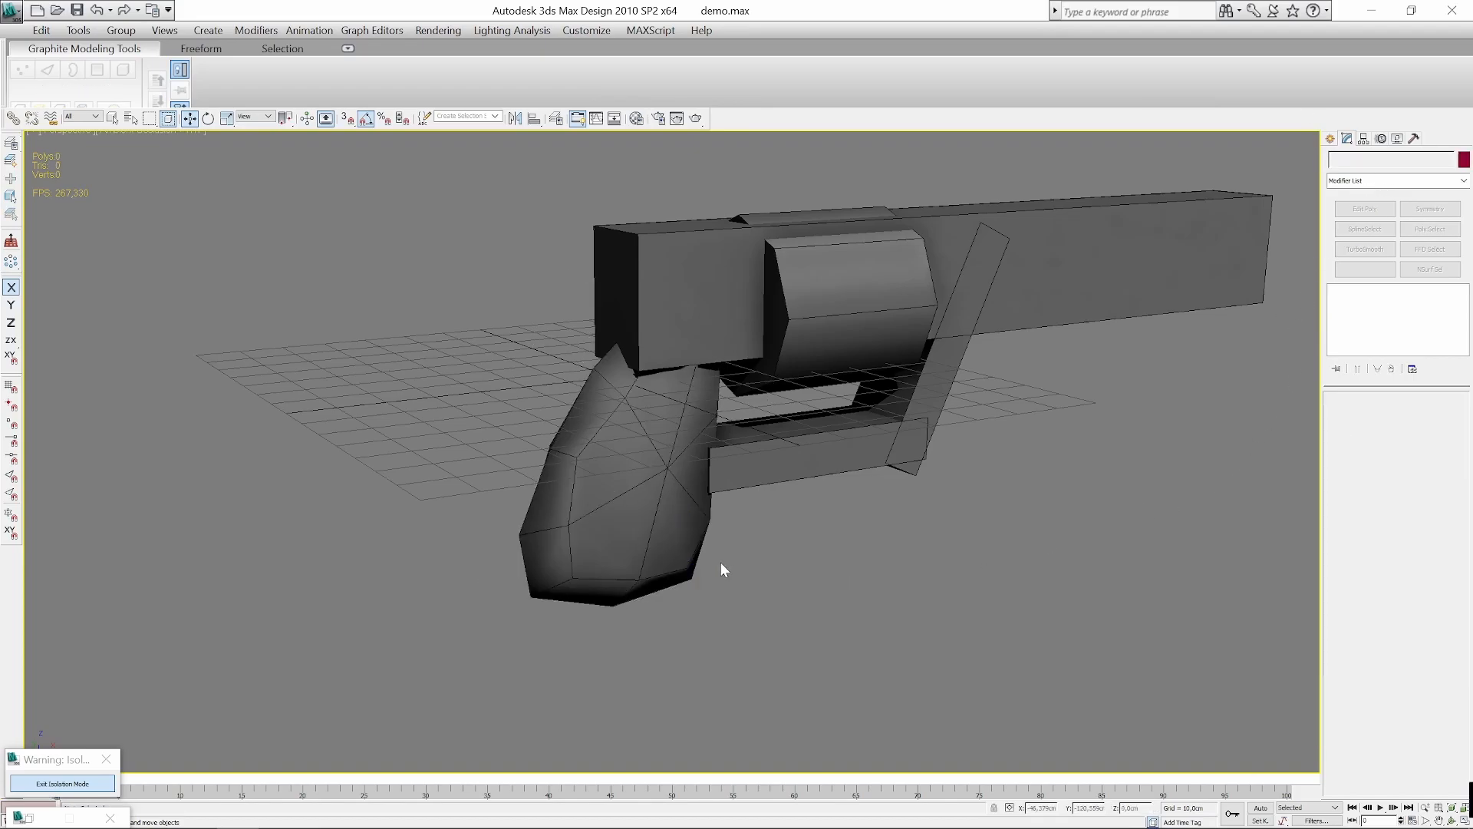
left_click(645, 525)
scroll(645, 525, "up", 2)
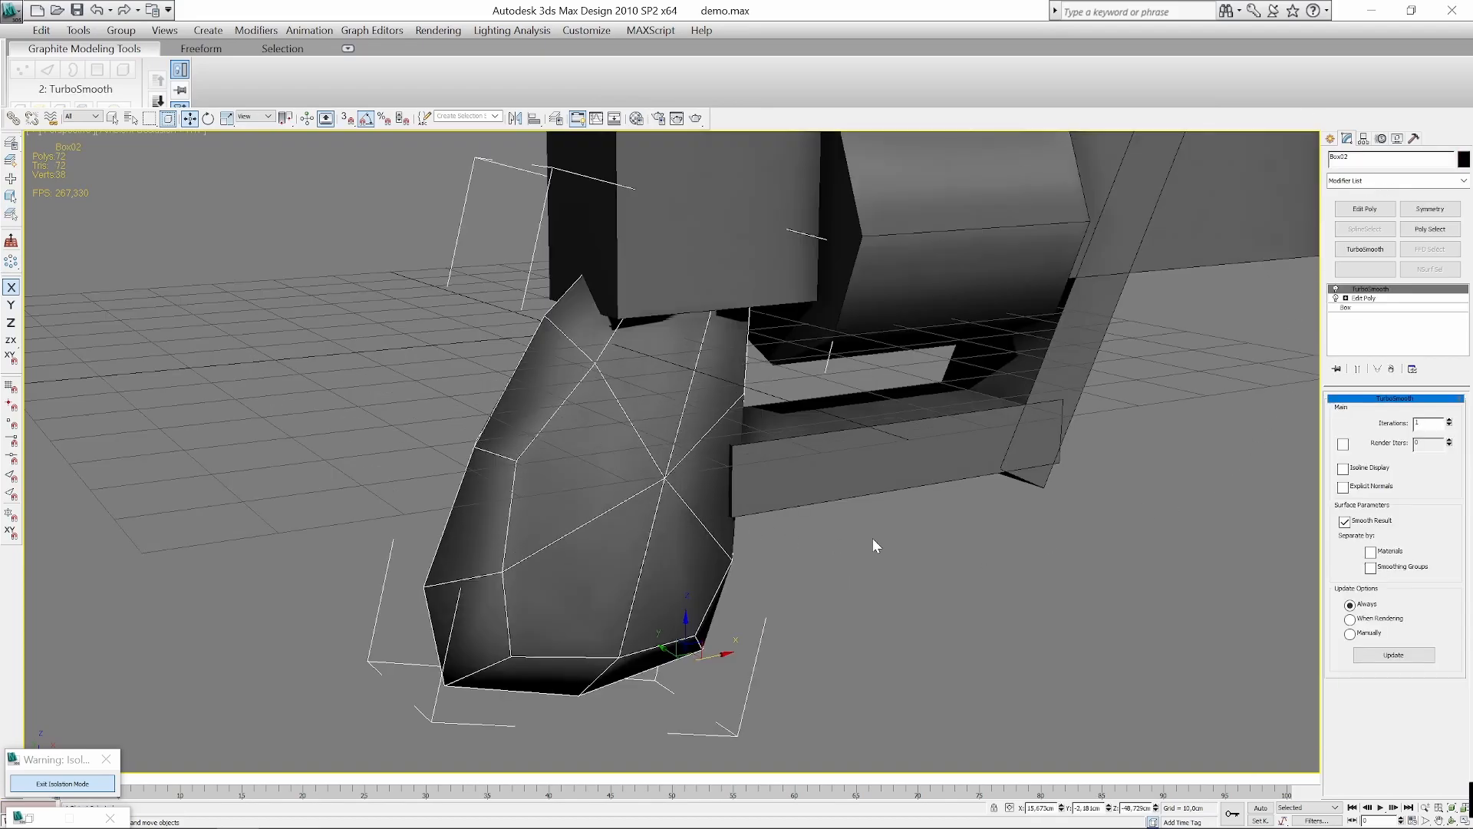
scroll(873, 537, "down", 2)
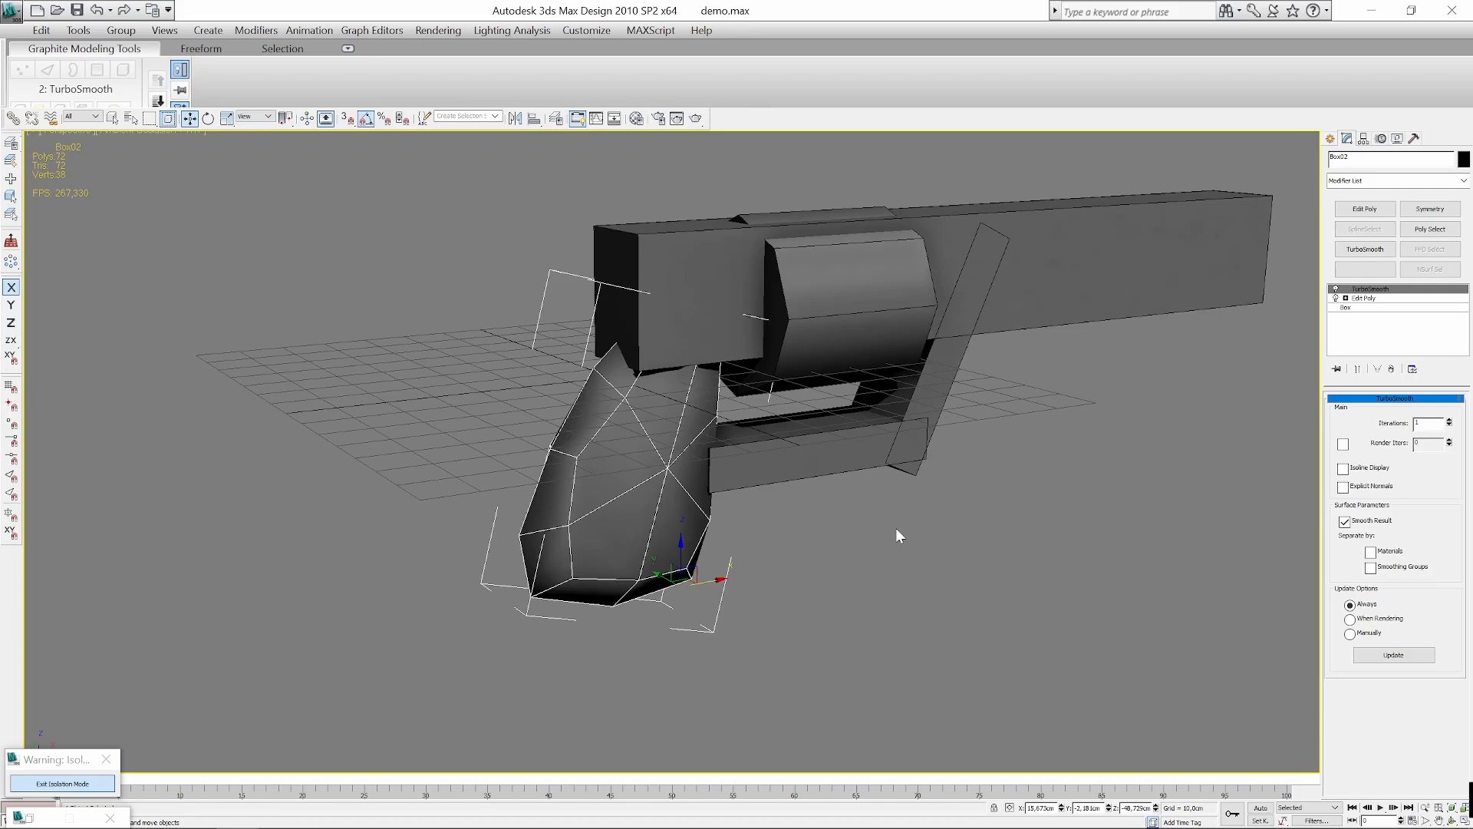
left_click(1335, 289)
left_click(1335, 289)
left_click(1335, 289)
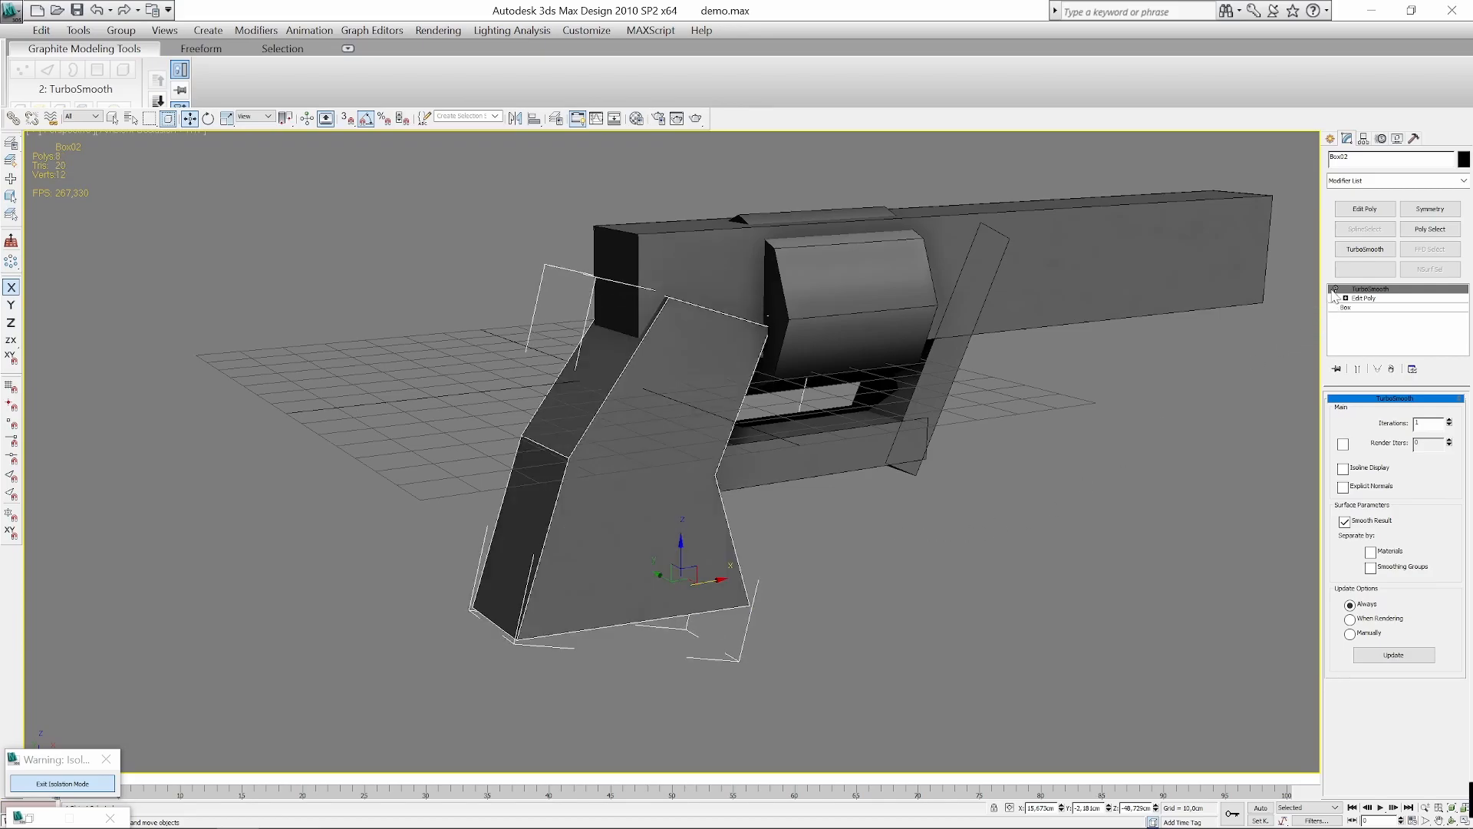
left_click(1335, 289)
left_click(1335, 289)
left_click(1335, 289)
left_click(1335, 289)
left_click(1334, 289)
left_click(1335, 290)
left_click(1334, 289)
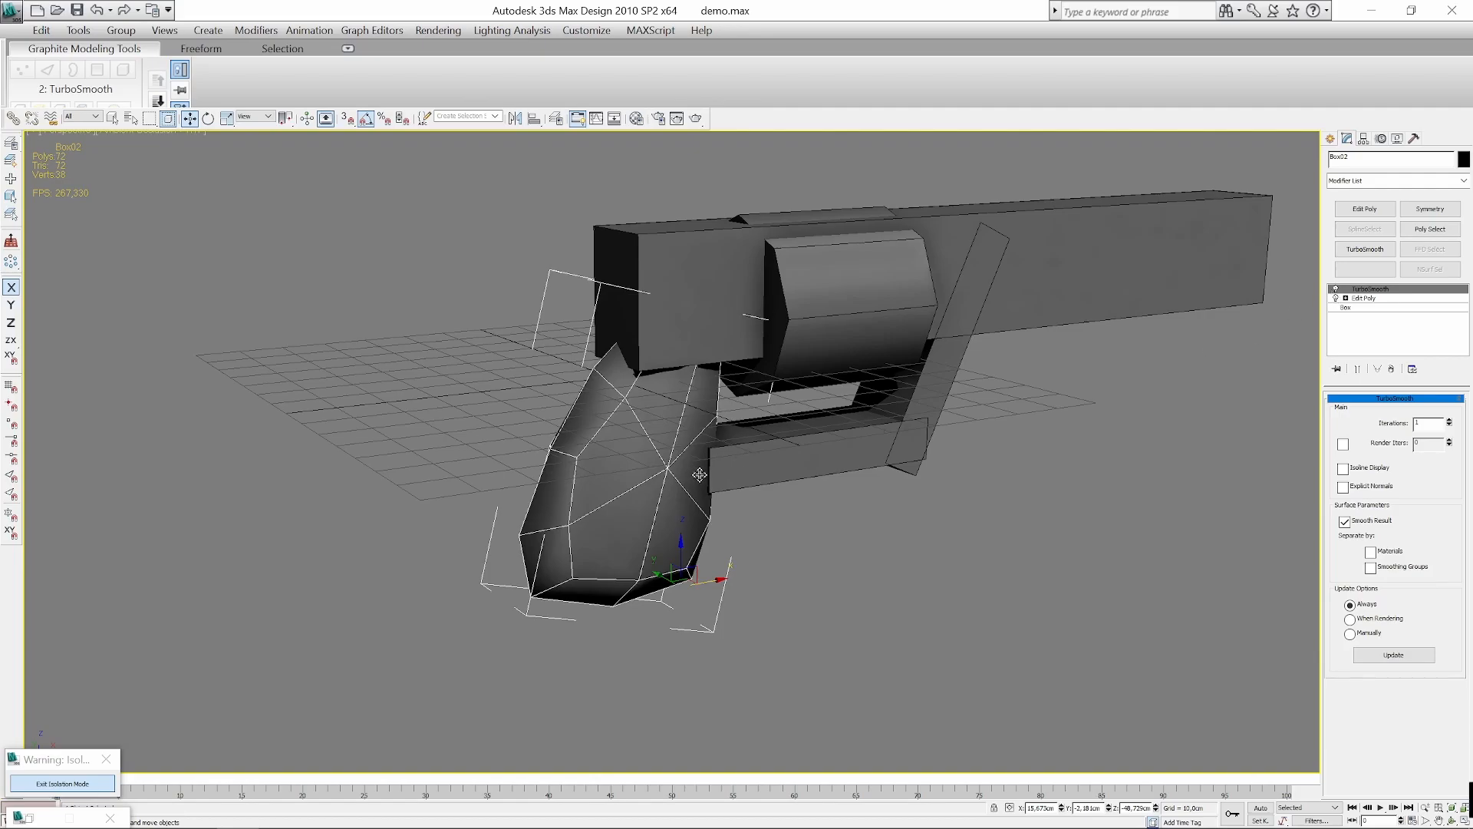
View the smoothed grip from the side and compare it once more with its unsmoothed shape.
scroll(770, 497, "up", 4)
mouse_move(769, 498)
middle_mouse_down("alt")
mouse_move(842, 490)
mouse_move(741, 498)
middle_mouse_up("alt")
scroll(841, 490, "down", 3)
scroll(748, 491, "down", 2)
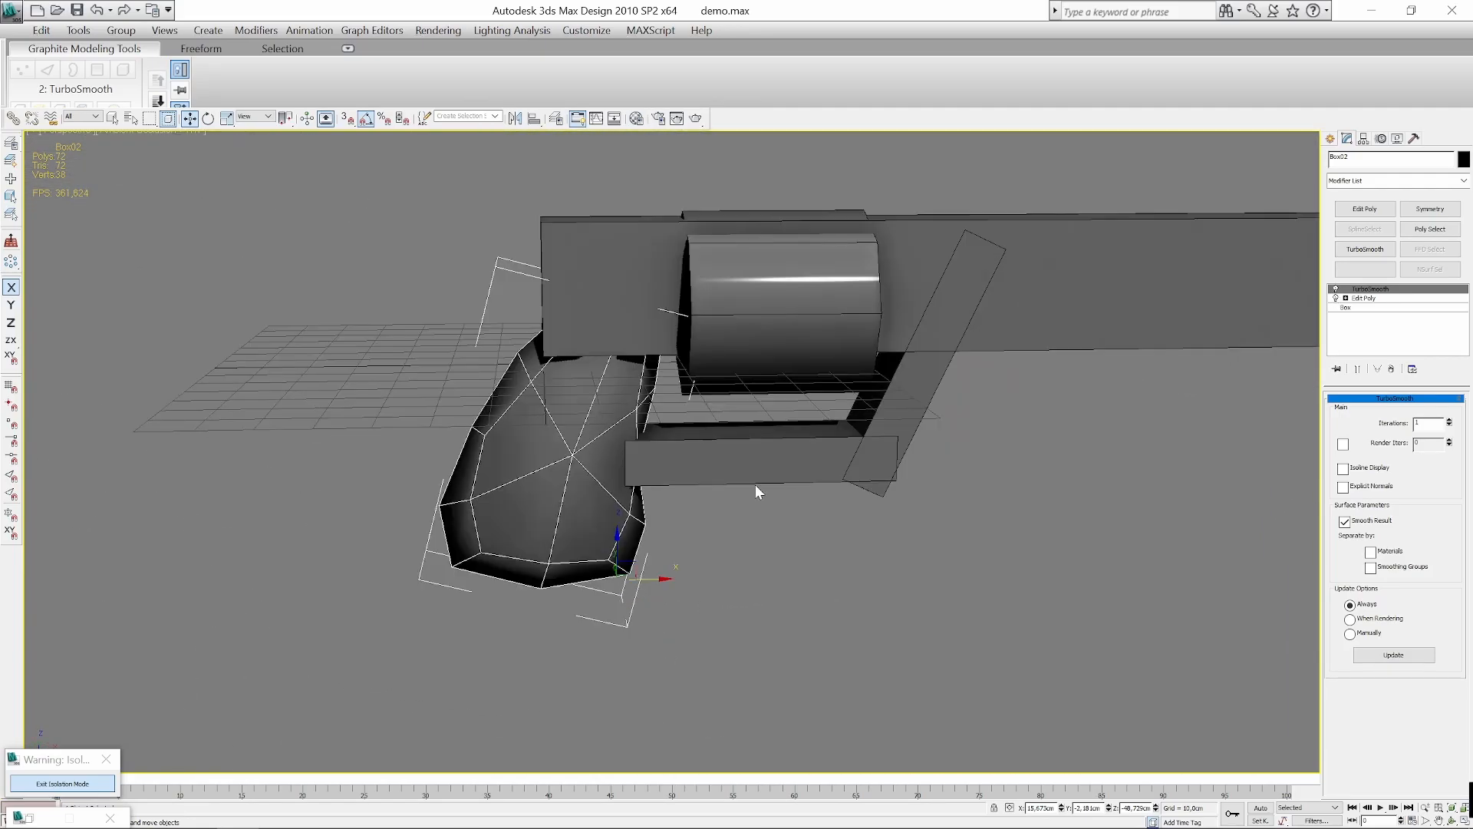
left_click(1335, 289)
left_click(1335, 289)
Set the grip's TurboSmooth iterations to 3 and turn on Isoline Display.
left_click(1450, 421)
left_click(1449, 420)
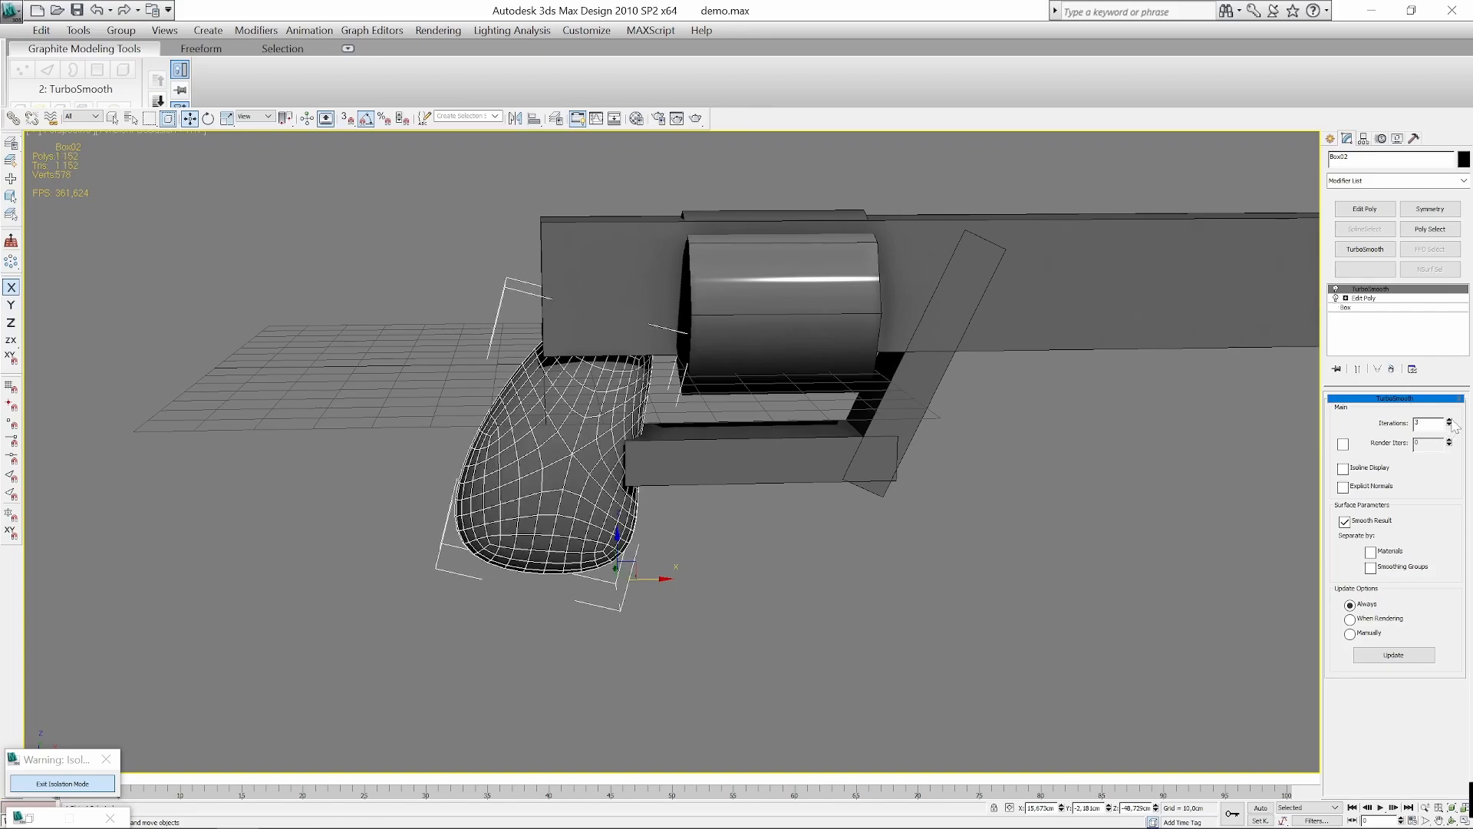
middle_click_drag(1259, 540, 1180, 537, "alt")
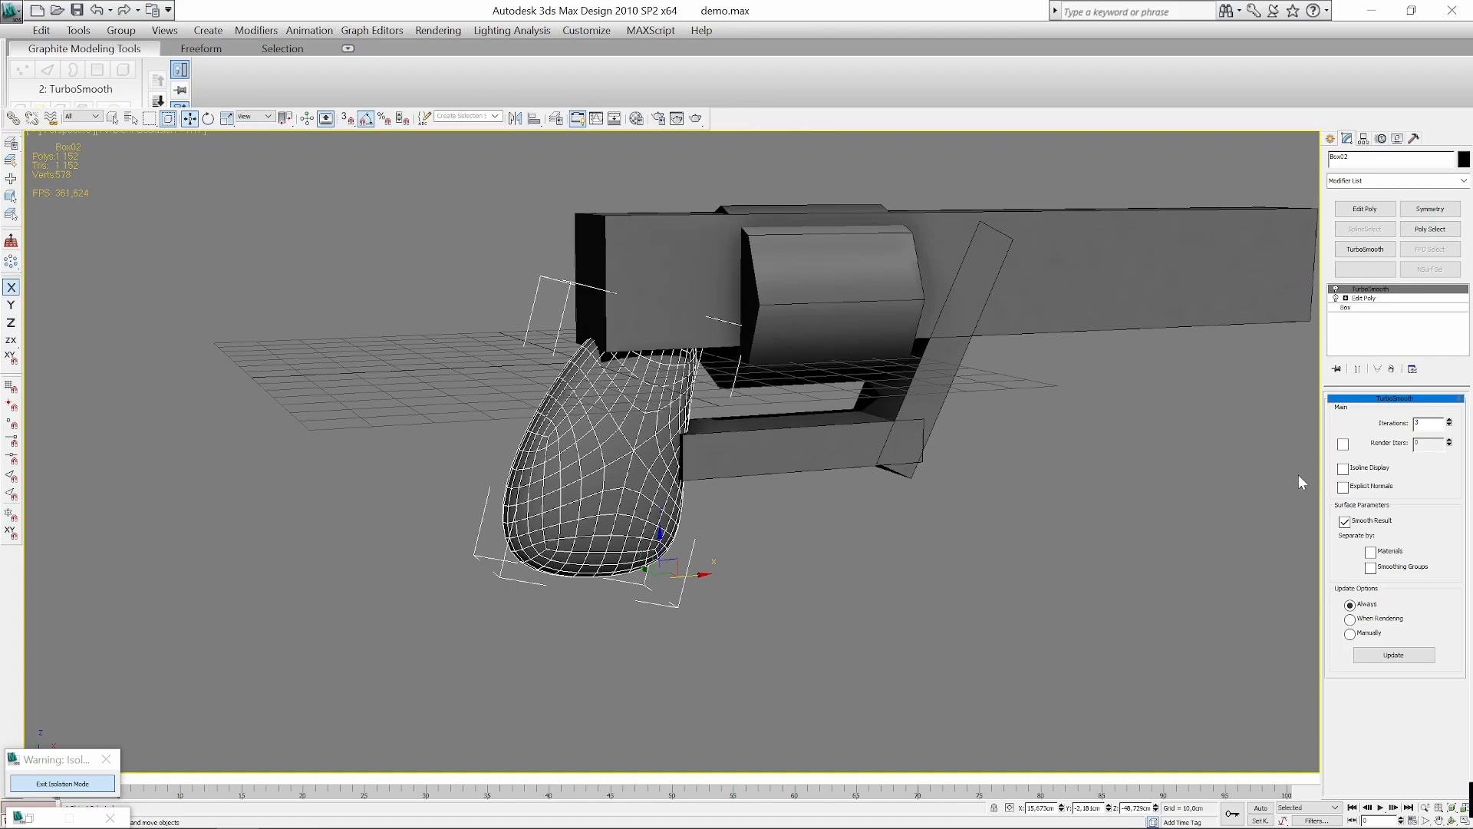
left_click(1341, 468)
left_click(1154, 526)
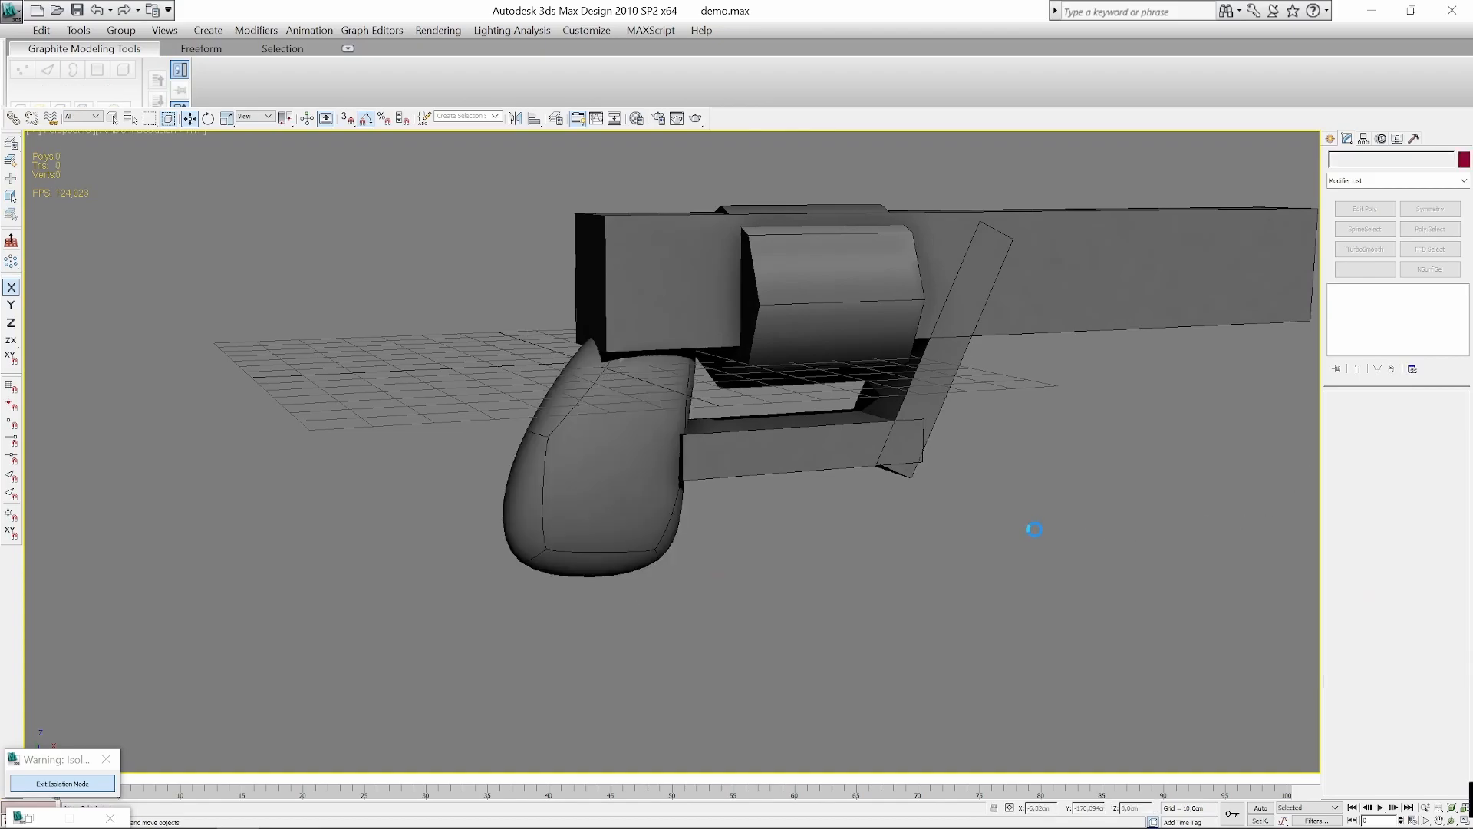
Examine the rounded grip and its isolines close up and from above behind the revolver.
middle_click_drag(566, 504, 694, 460)
left_click(587, 508)
scroll(784, 554, "up", 3)
left_click(824, 573)
left_click(694, 460)
scroll(787, 442, "down", 3)
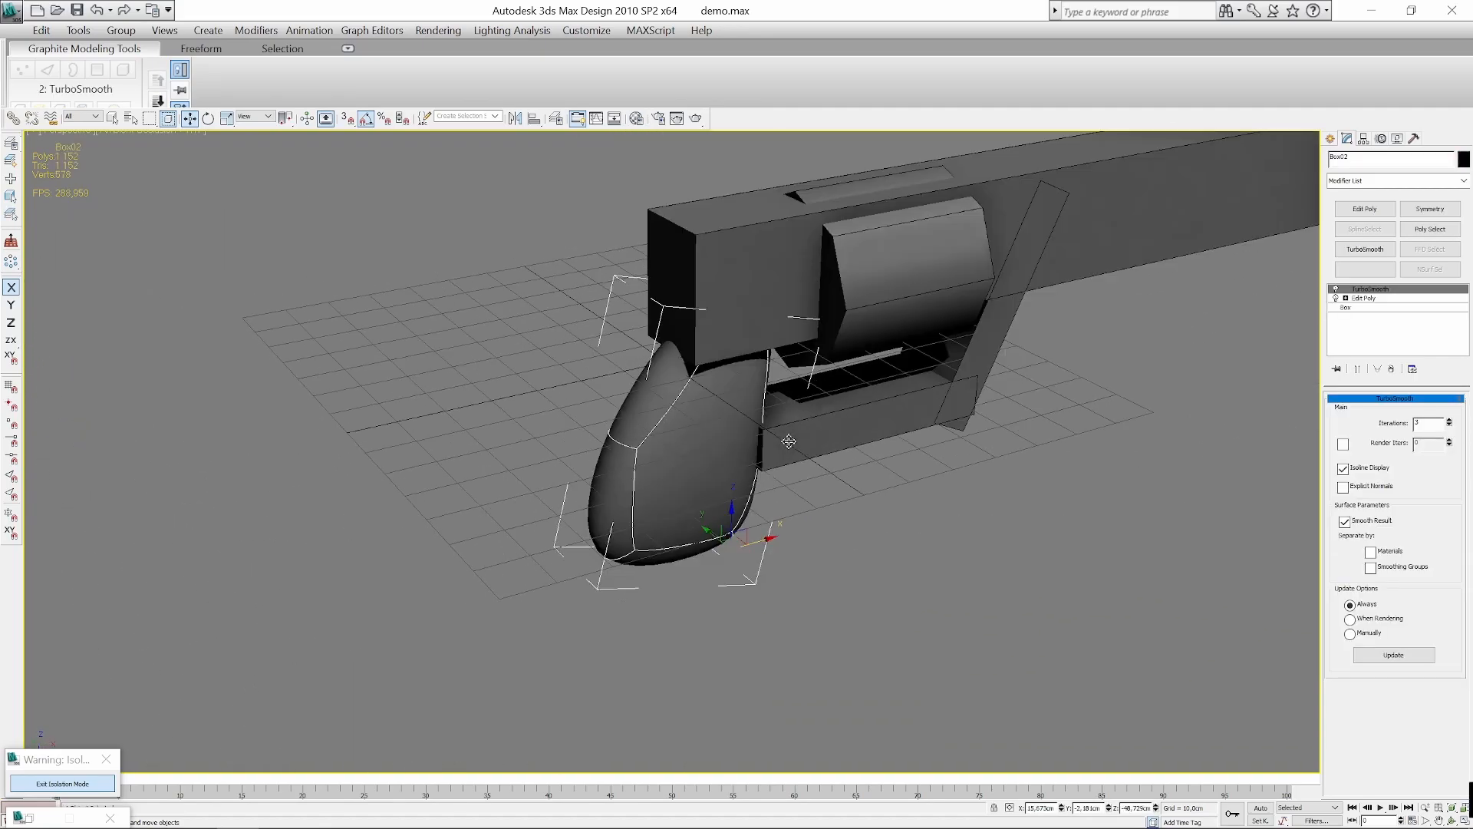
Switch off the grip's TurboSmooth and add a second Edit Poly modifier beneath it in the stack.
middle_click_drag(787, 442, 759, 424, "alt")
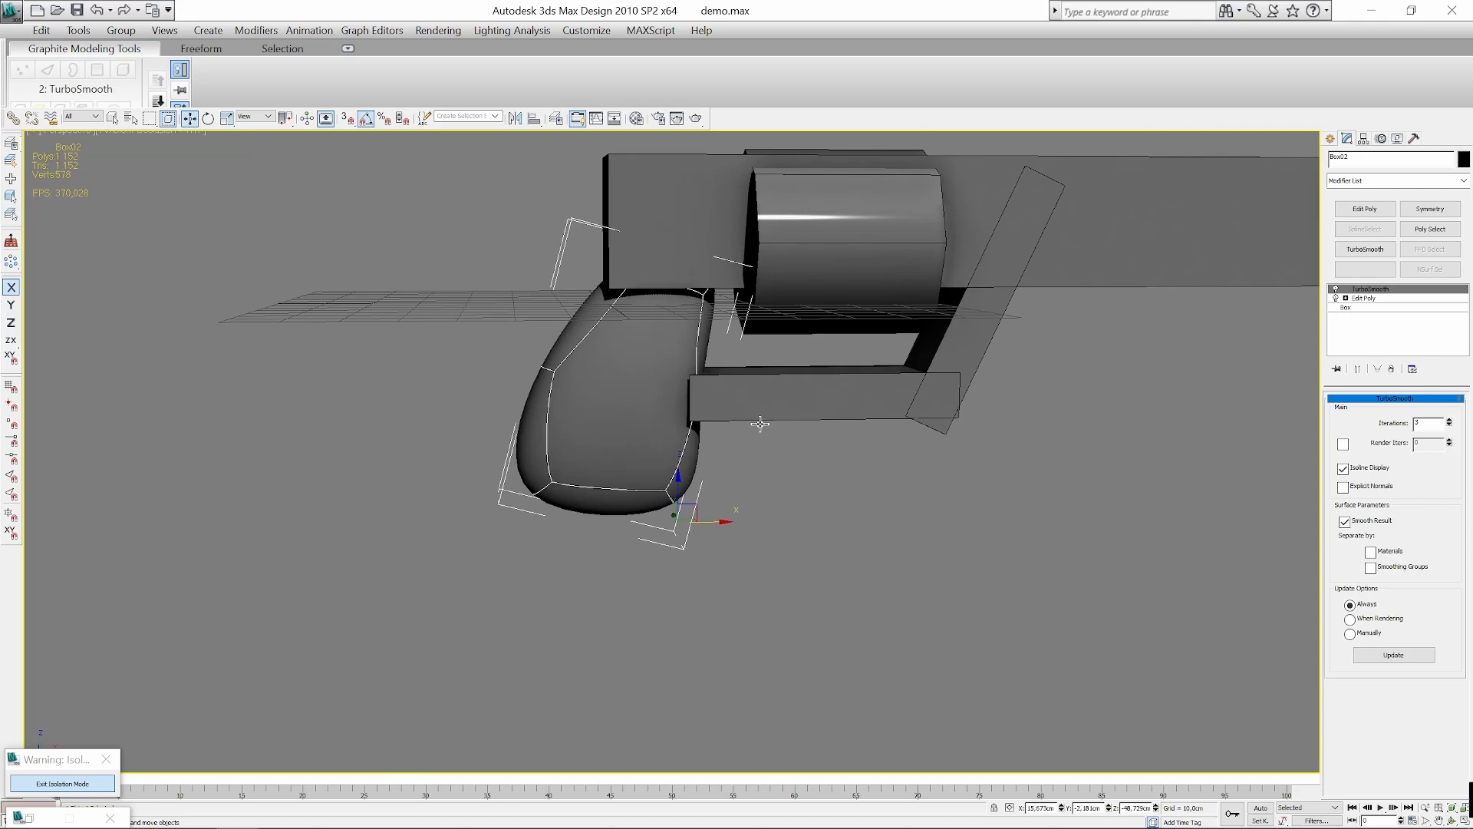
left_click(1393, 298)
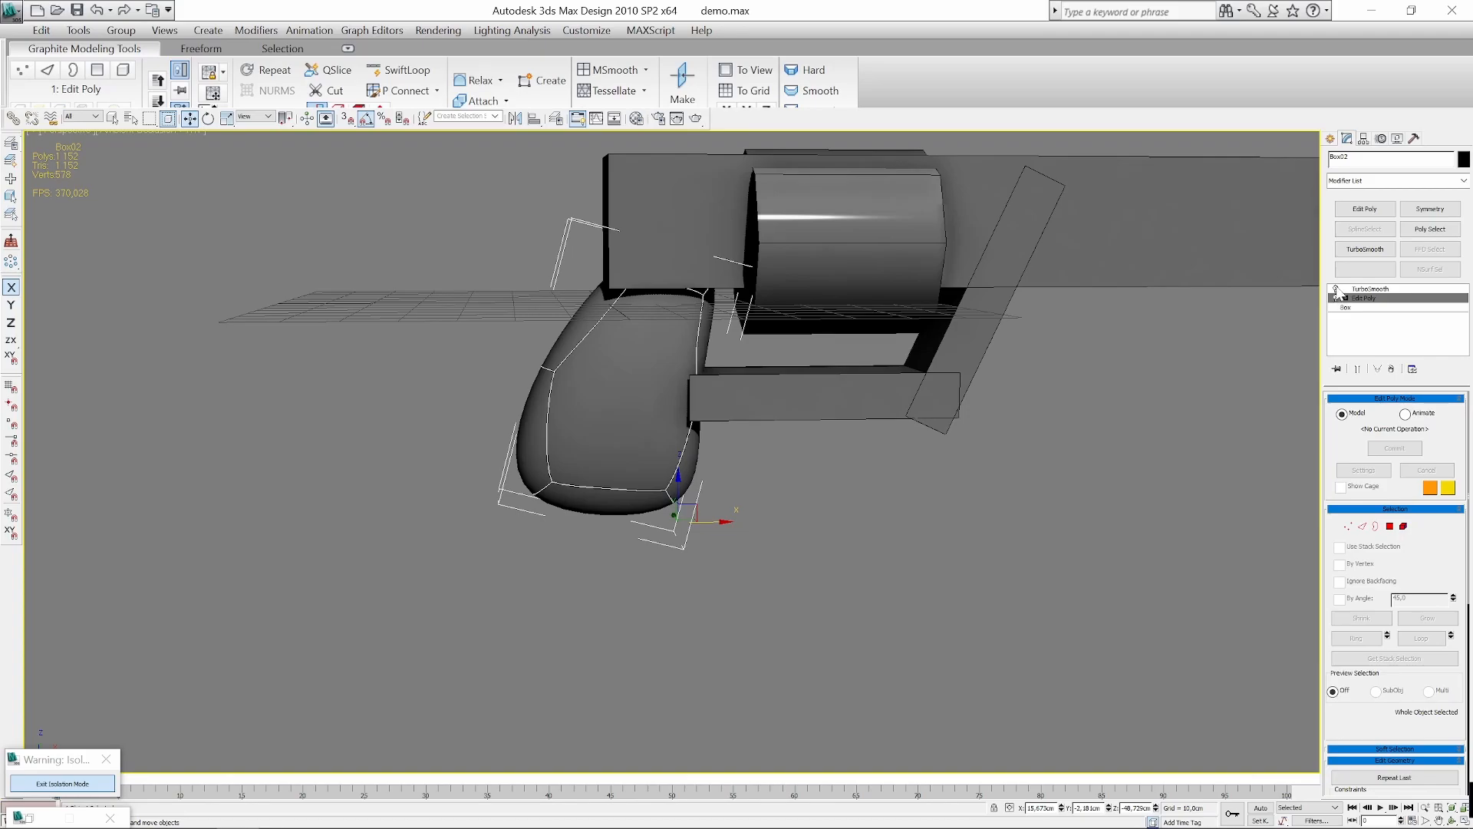
left_click(1336, 289)
middle_click_drag(1004, 526, 1070, 516, "alt")
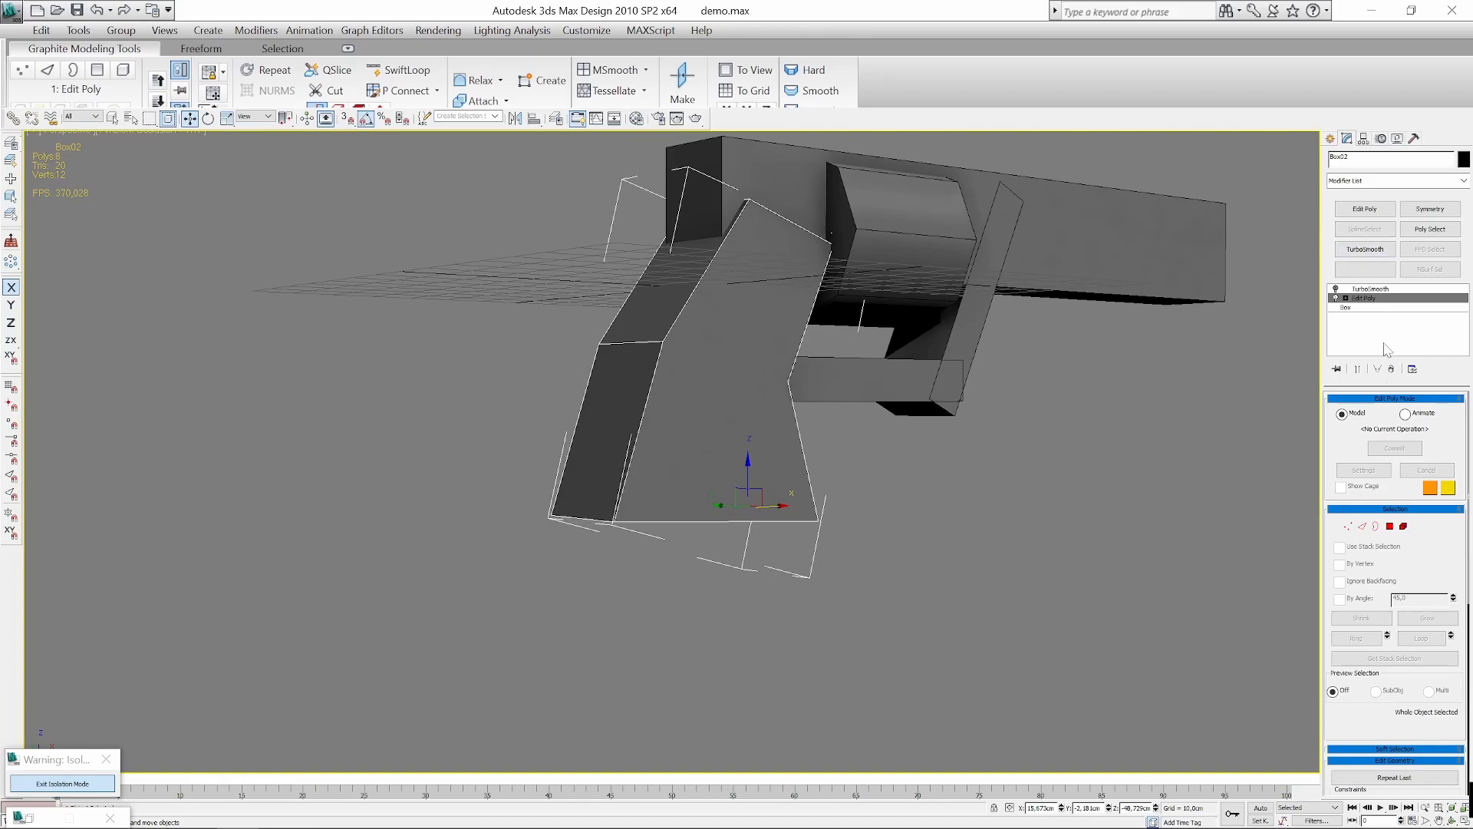
left_click(1386, 212)
Start the Cut tool at edge level and compare the grip's base with TurboSmooth on and off.
left_click_drag(1425, 567, 1429, 422)
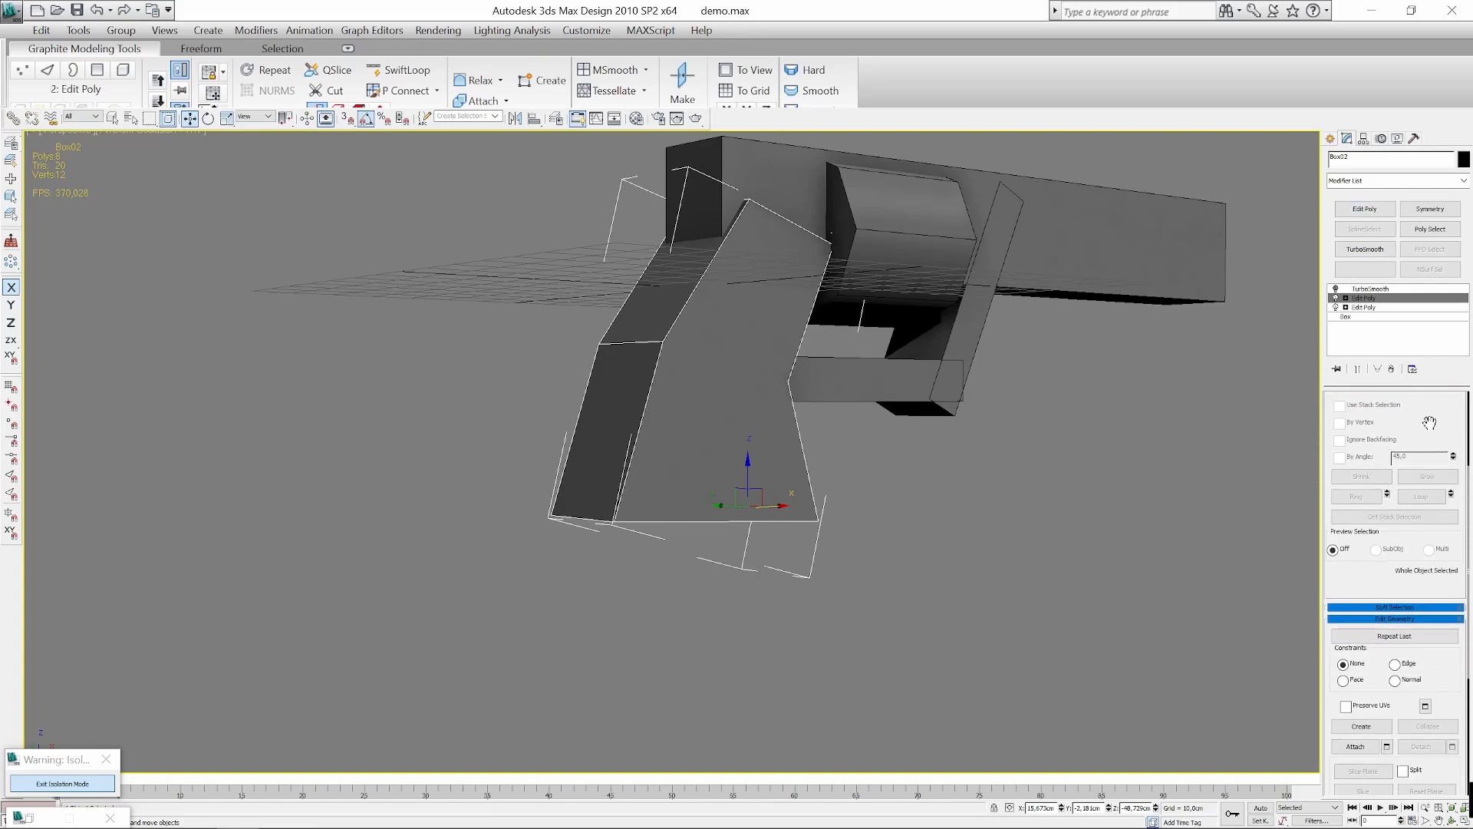
key("2")
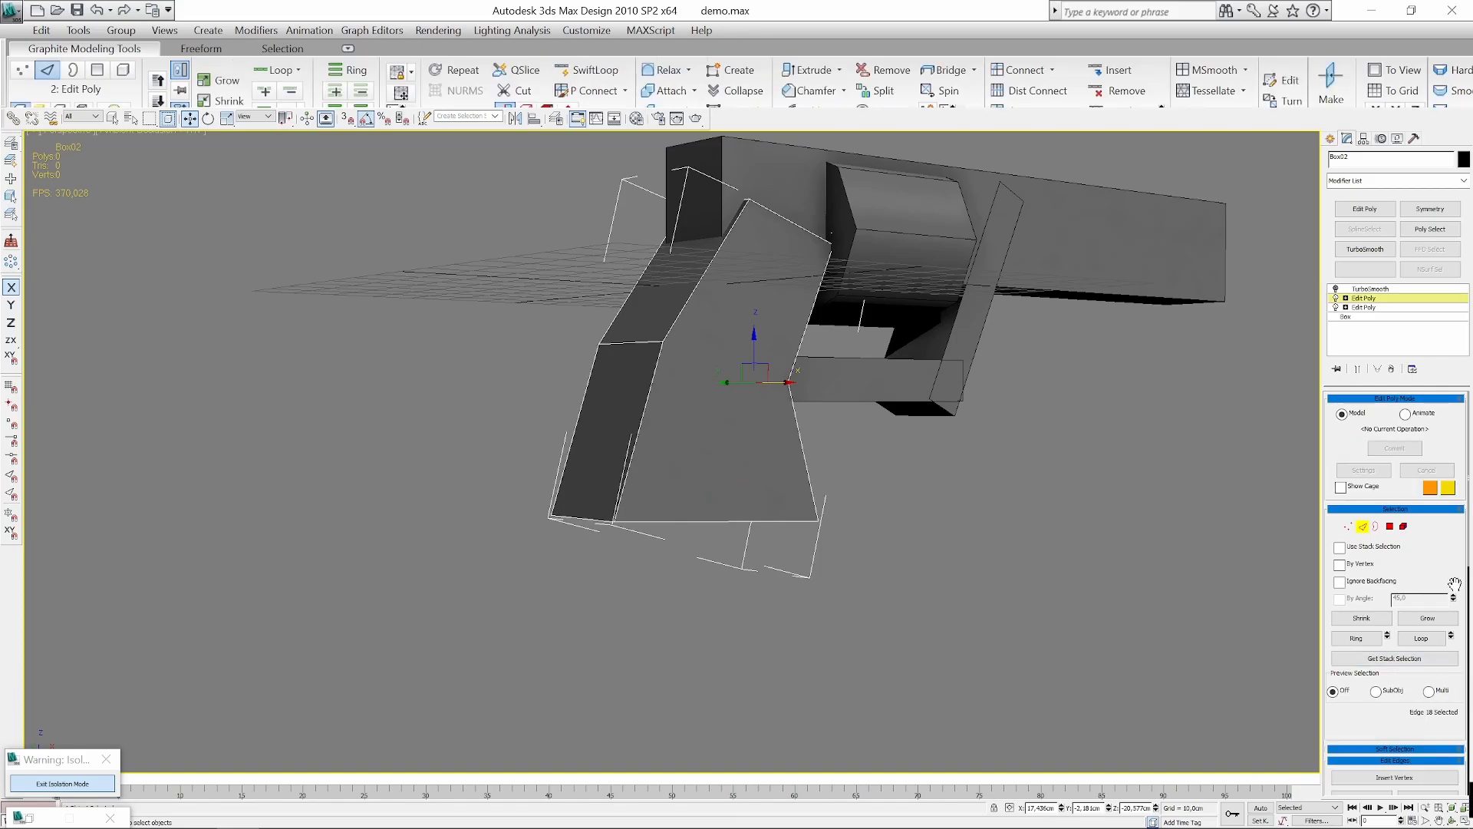
left_click_drag(1454, 585, 1468, 379)
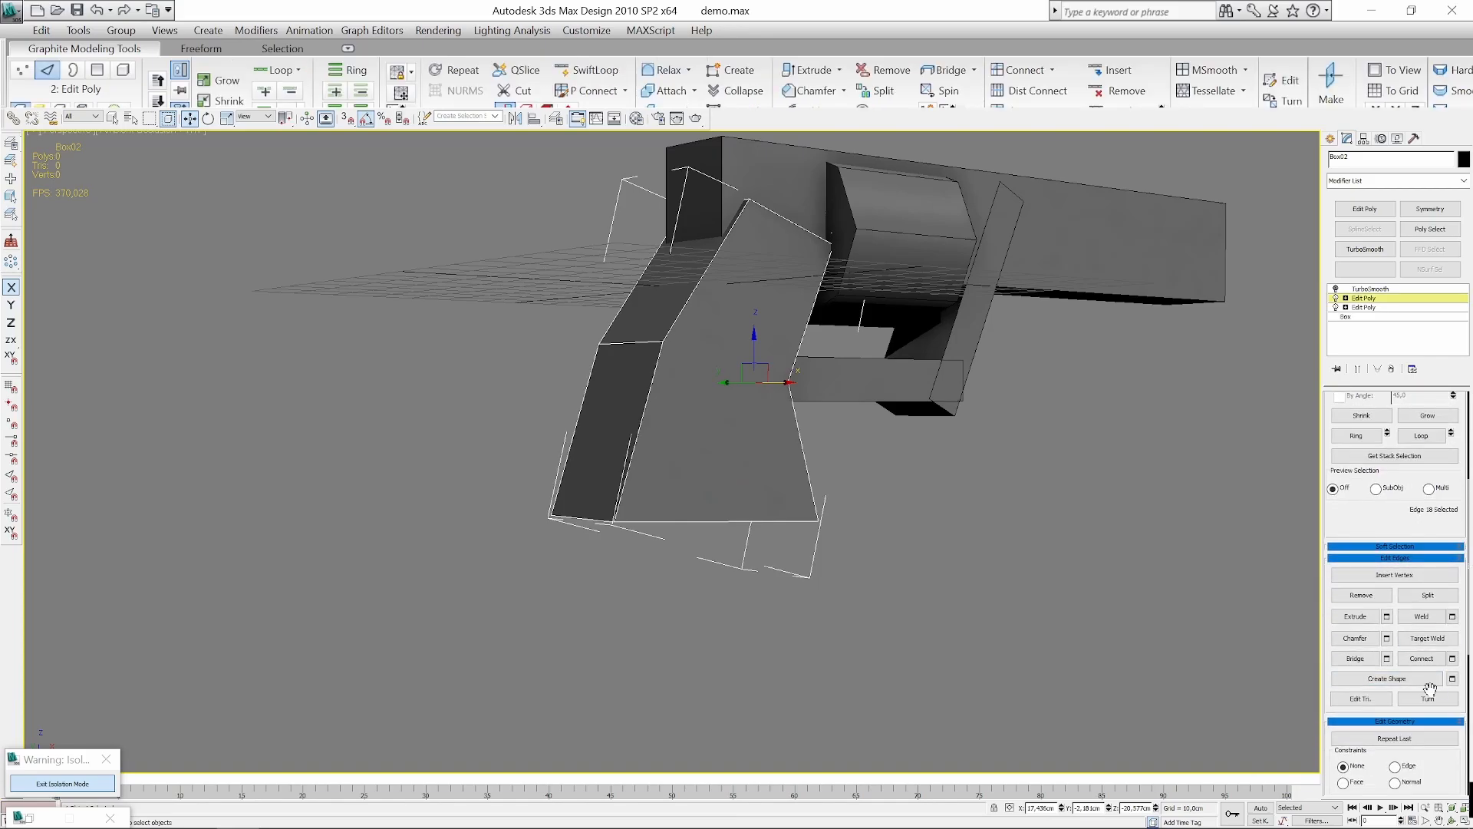
left_click_drag(1443, 683, 1441, 665)
scroll(1441, 668, "down", 2)
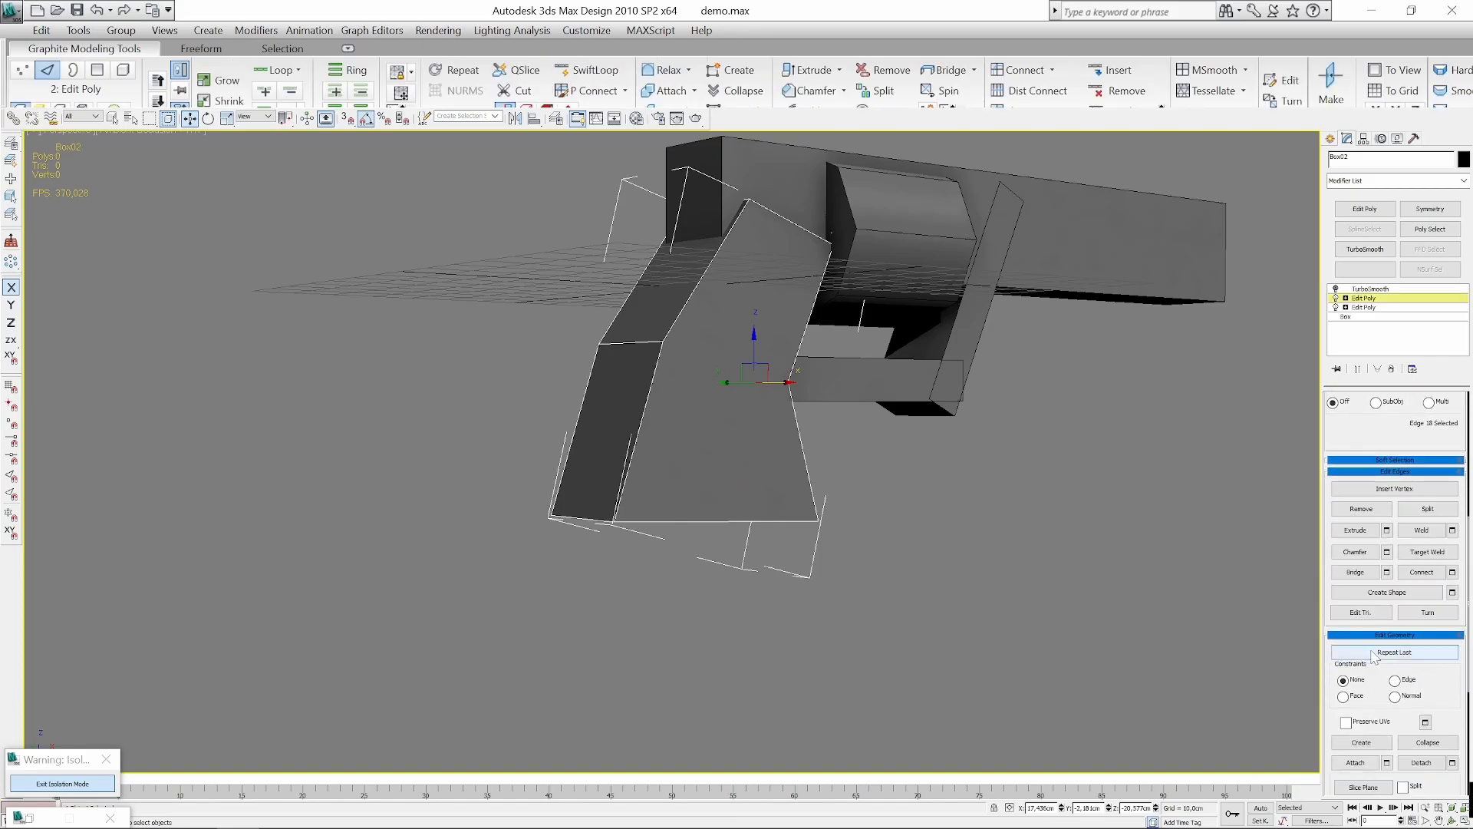
scroll(1416, 658, "down", 1)
scroll(1415, 658, "down", 2)
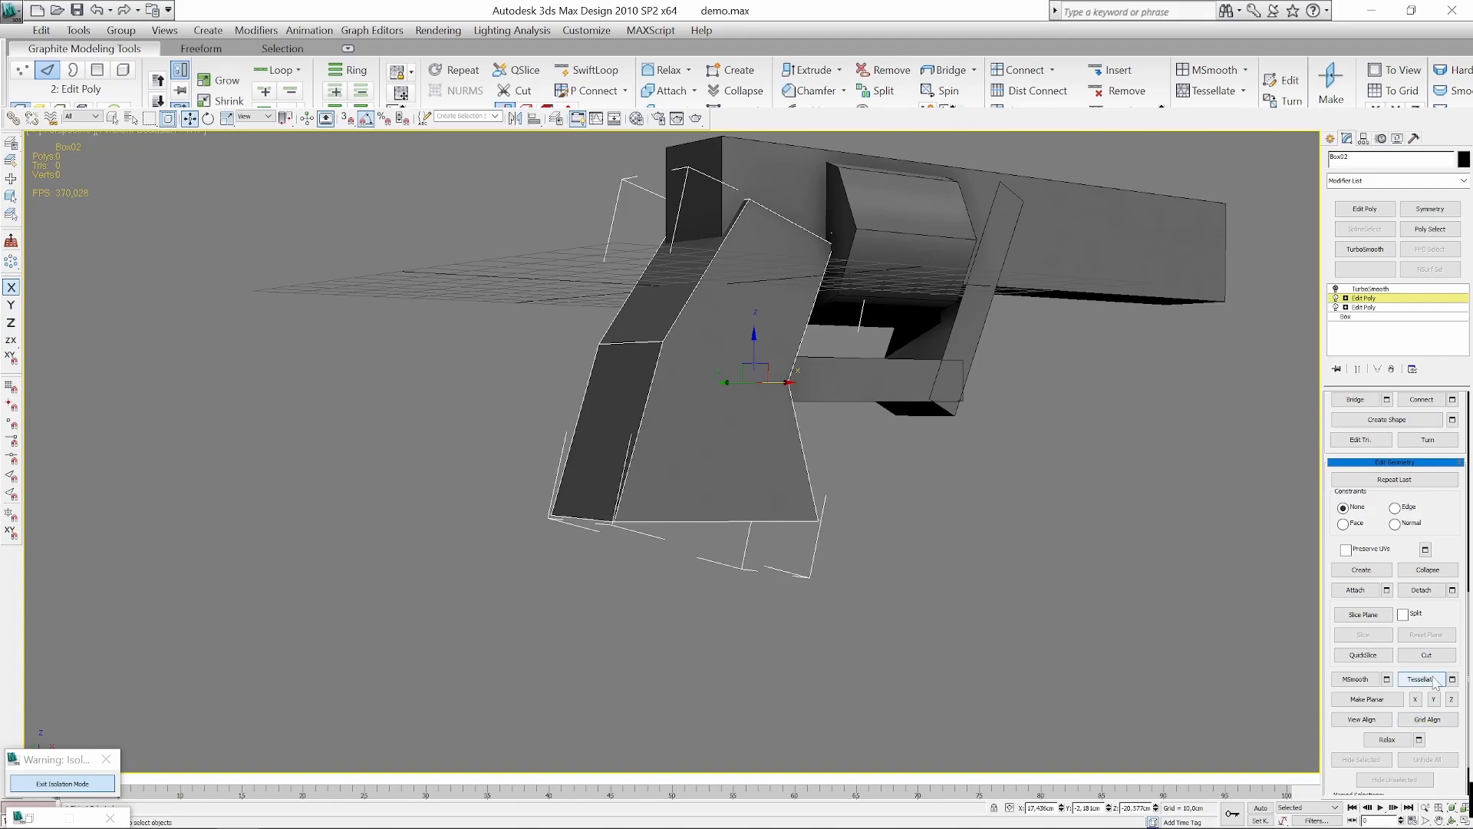
left_click(1427, 654)
scroll(737, 559, "up", 3)
middle_click_drag(736, 560, 764, 545, "alt")
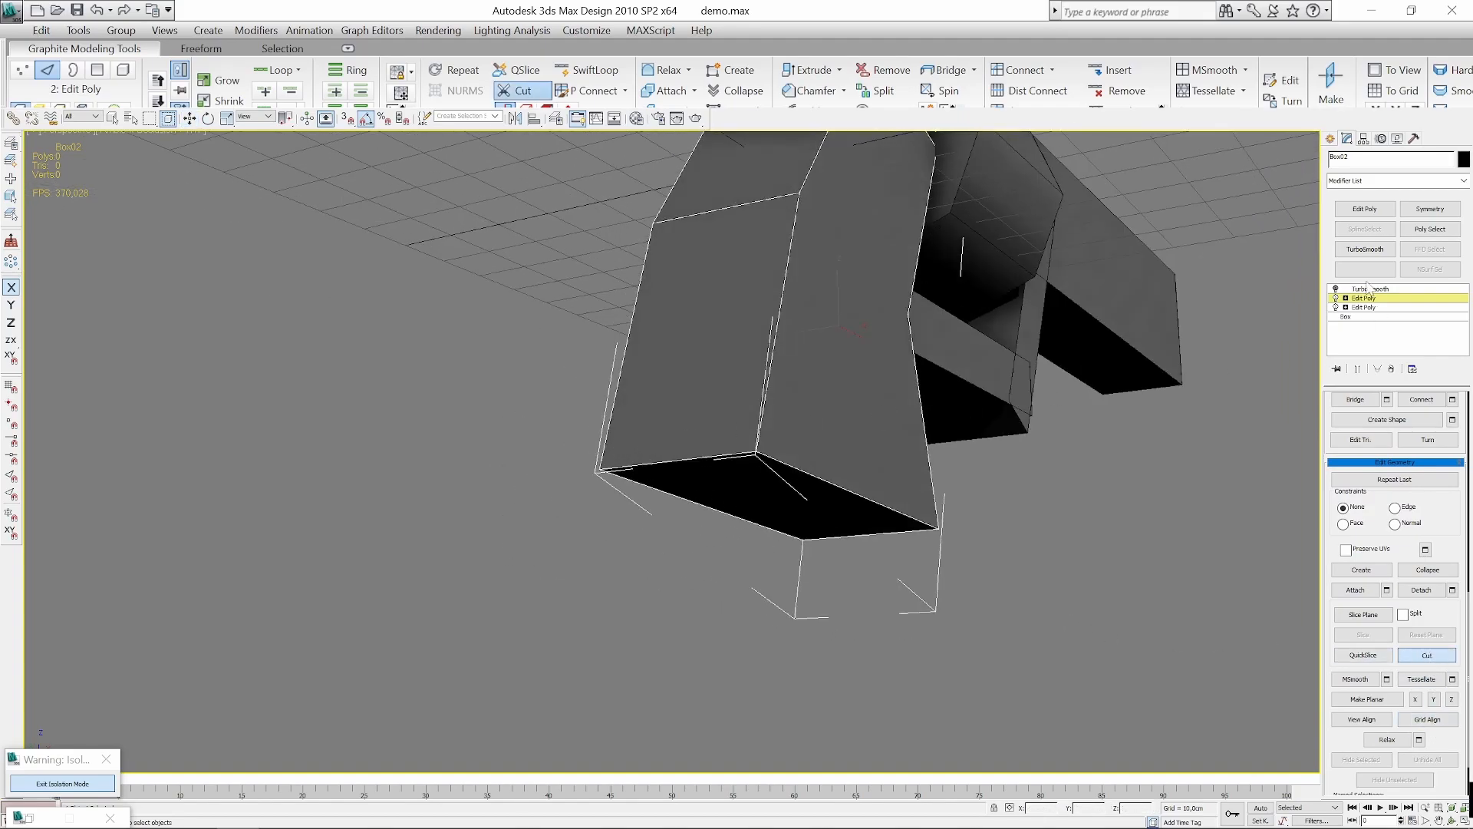
left_click(1335, 289)
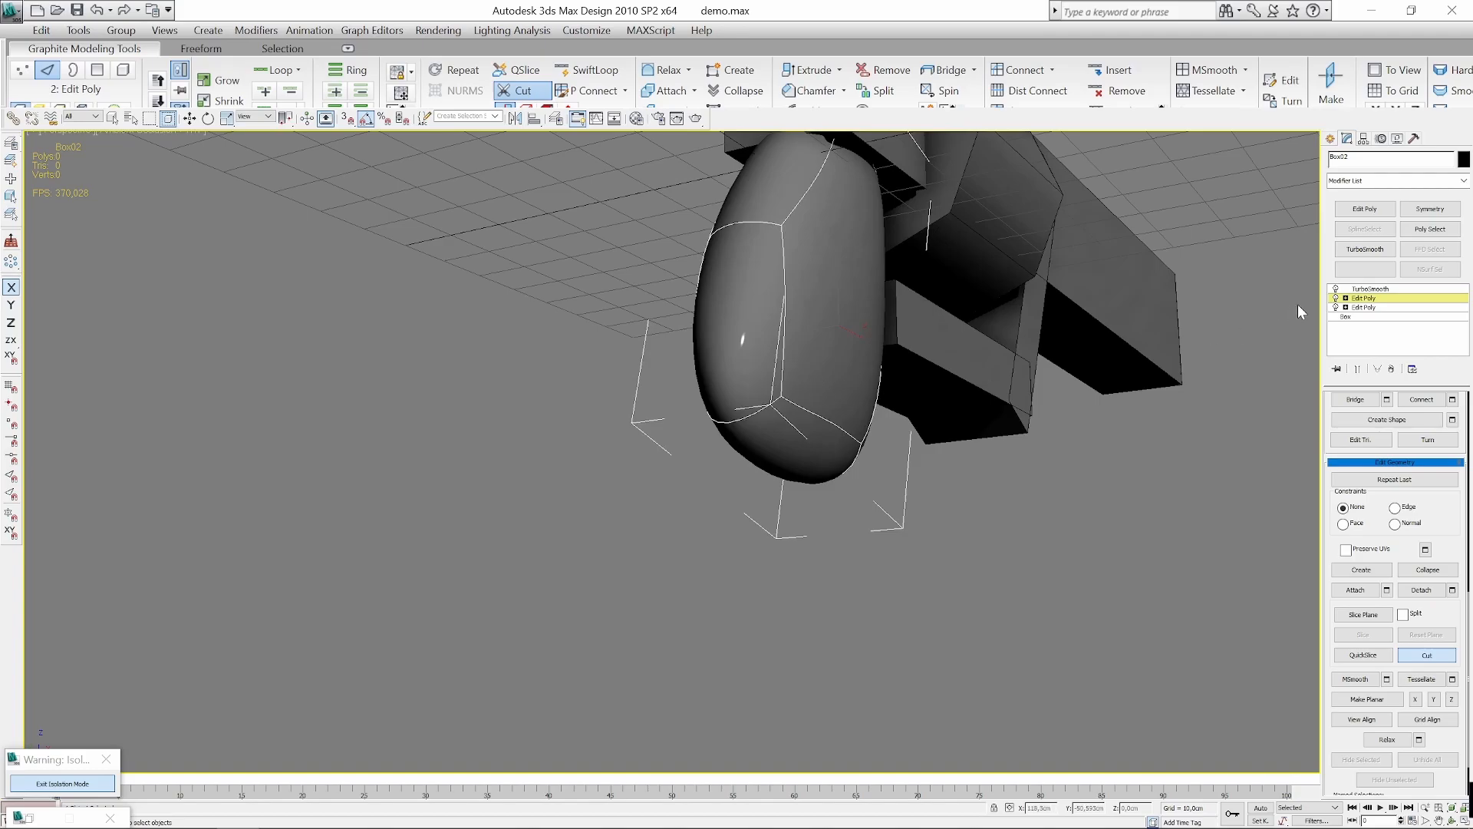
left_click(1336, 290)
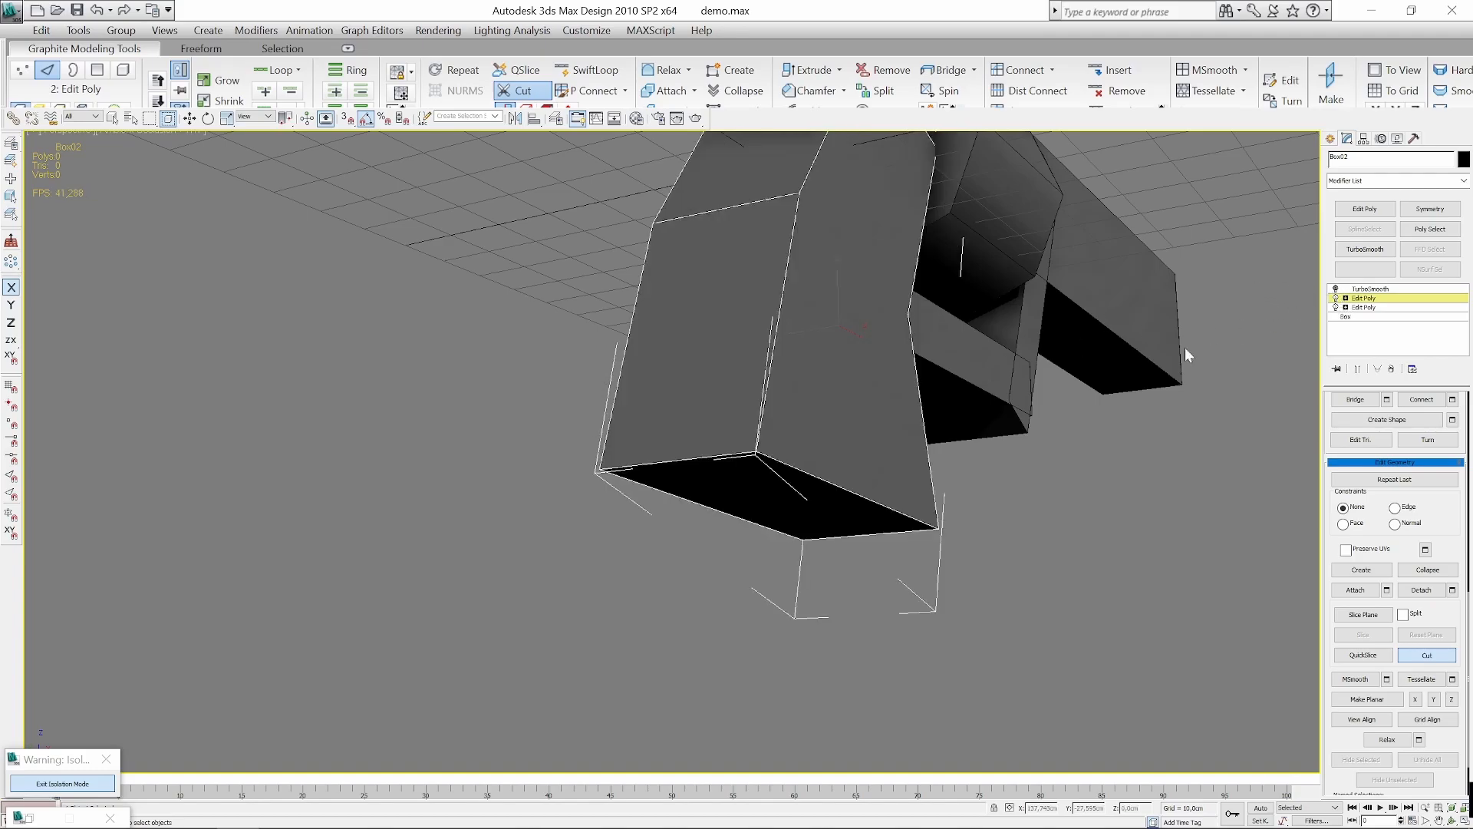
Cut a continuous edge loop around all sides of the grip just above its bottom face.
left_click(602, 456)
left_click(755, 441)
left_click(937, 517)
middle_click_drag(1019, 528, 986, 515, "alt")
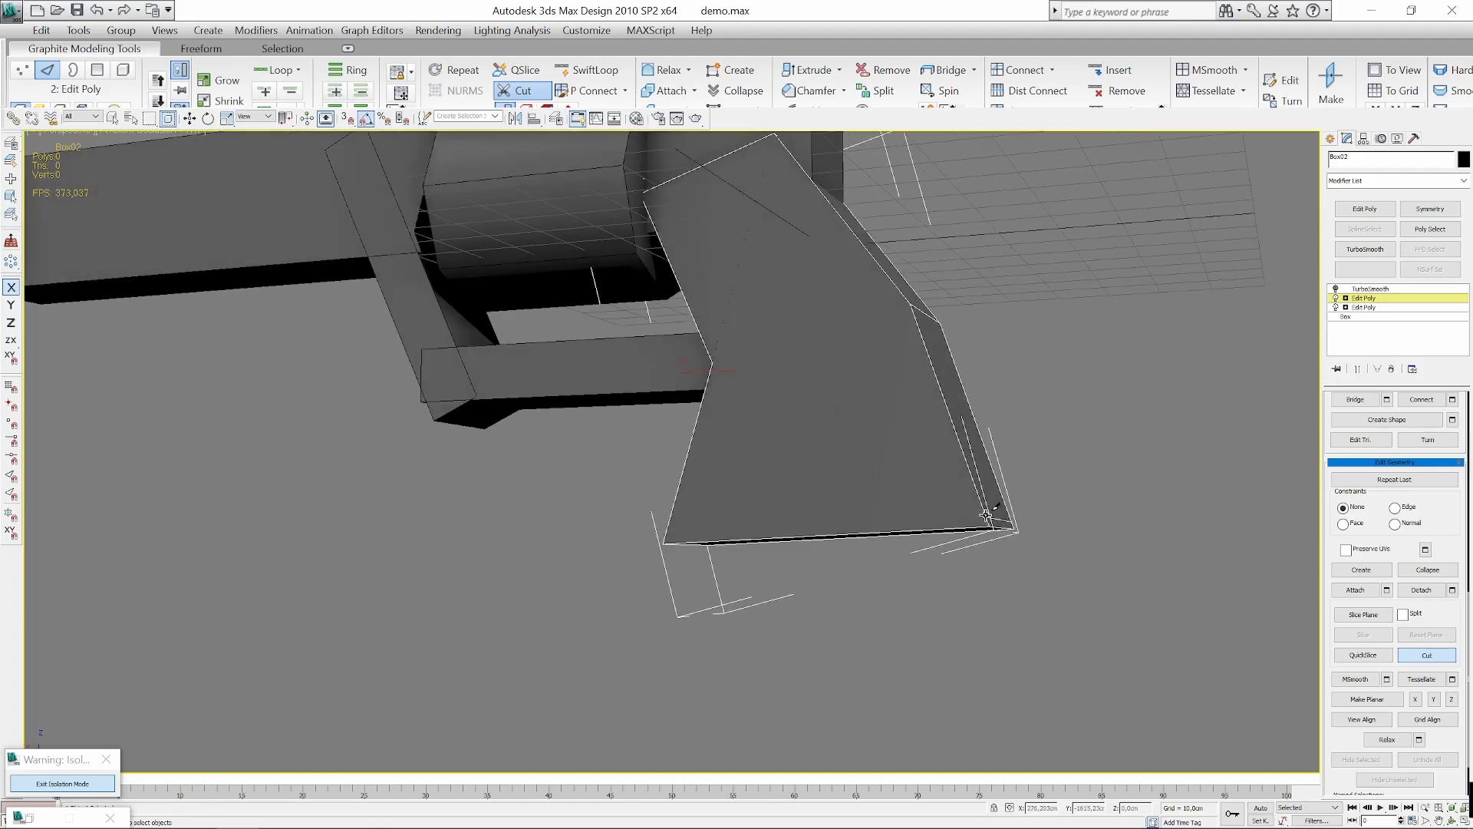
left_click(666, 537)
middle_click_drag(809, 572, 600, 542, "alt")
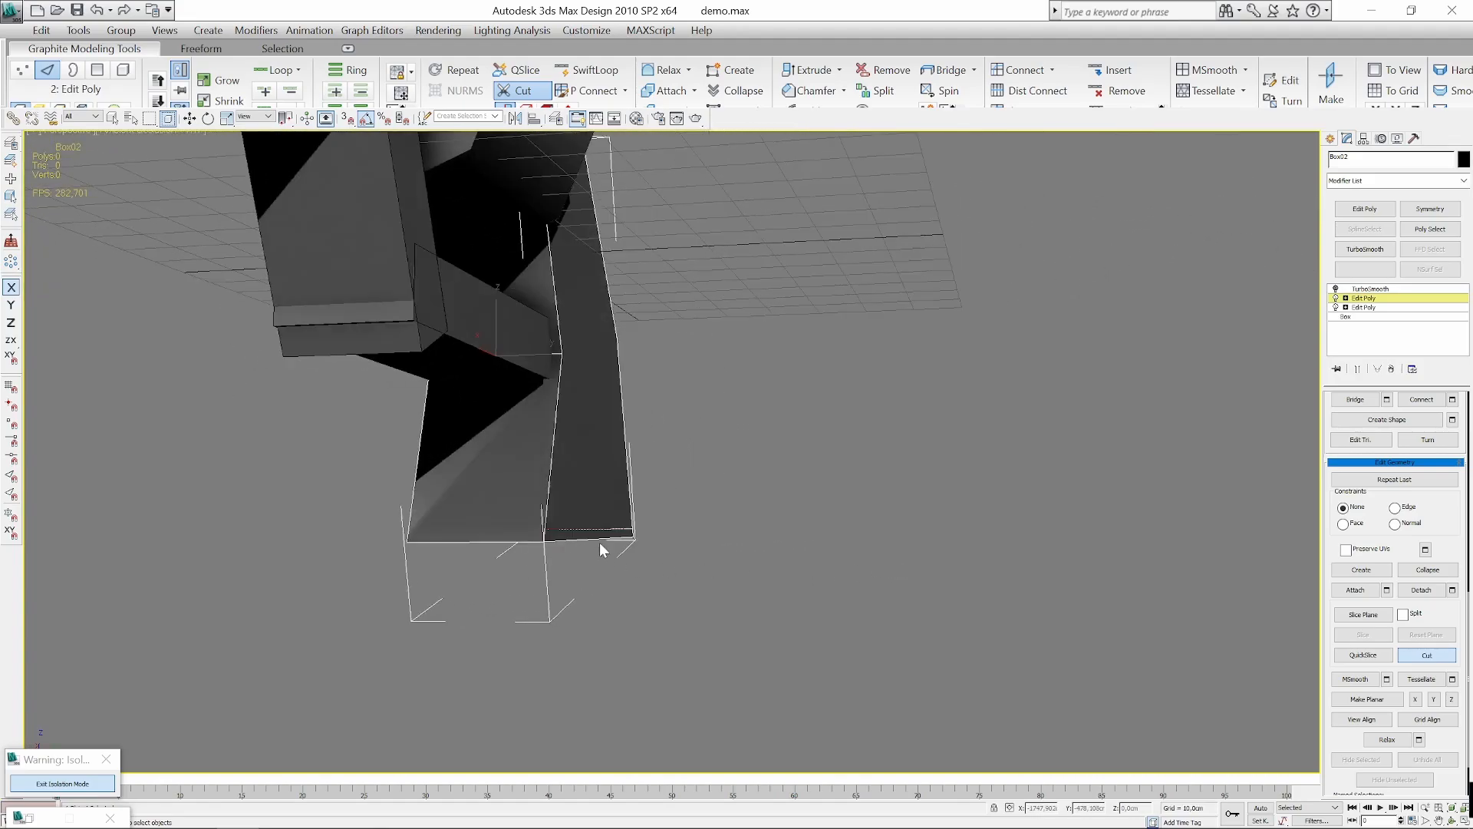
left_click(405, 530)
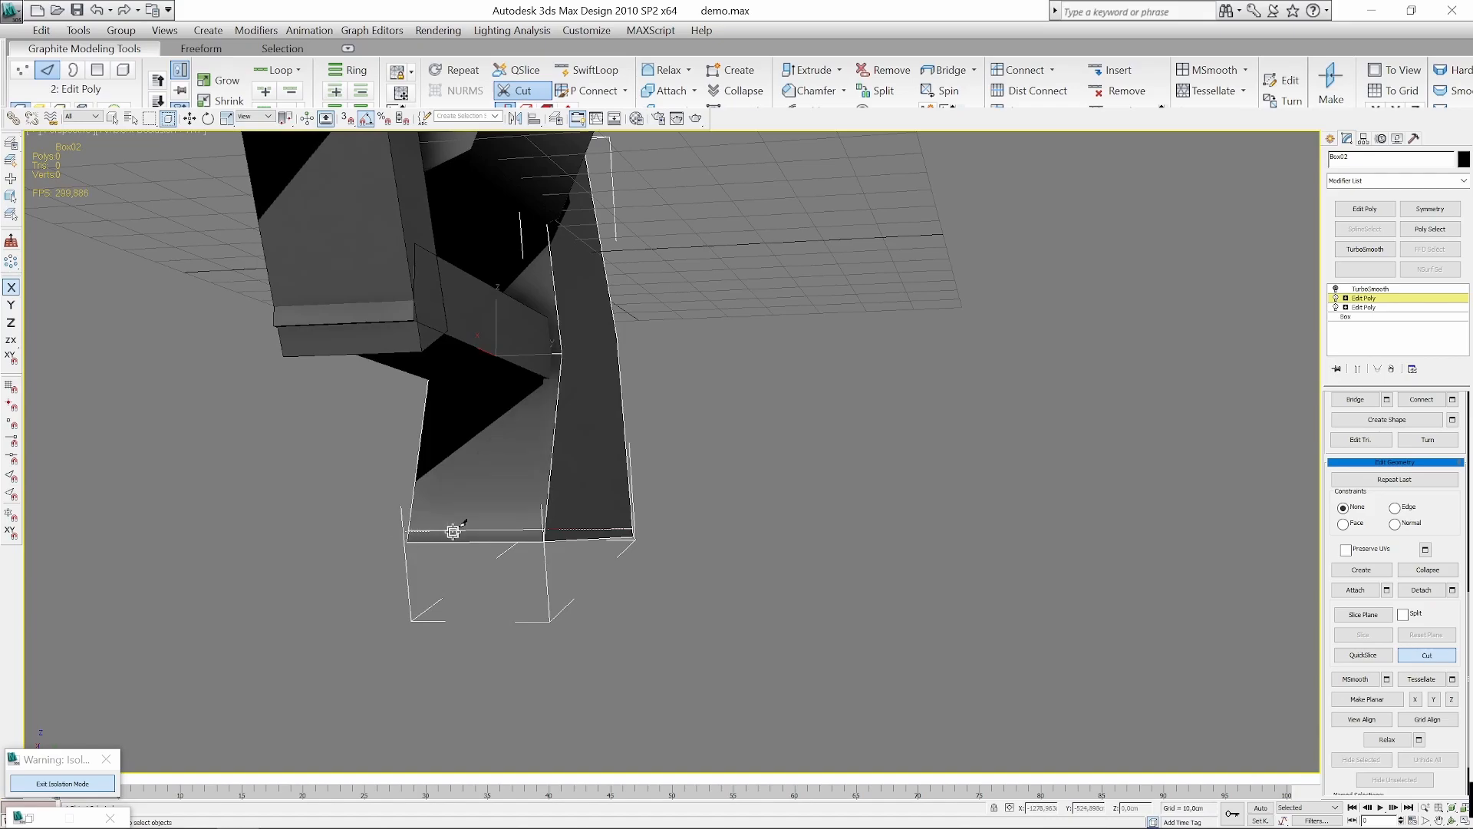
right_click(637, 549)
Turn the grip's TurboSmooth back on and leave edge editing.
middle_click_drag(622, 546, 1157, 374, "alt")
left_click(1336, 289)
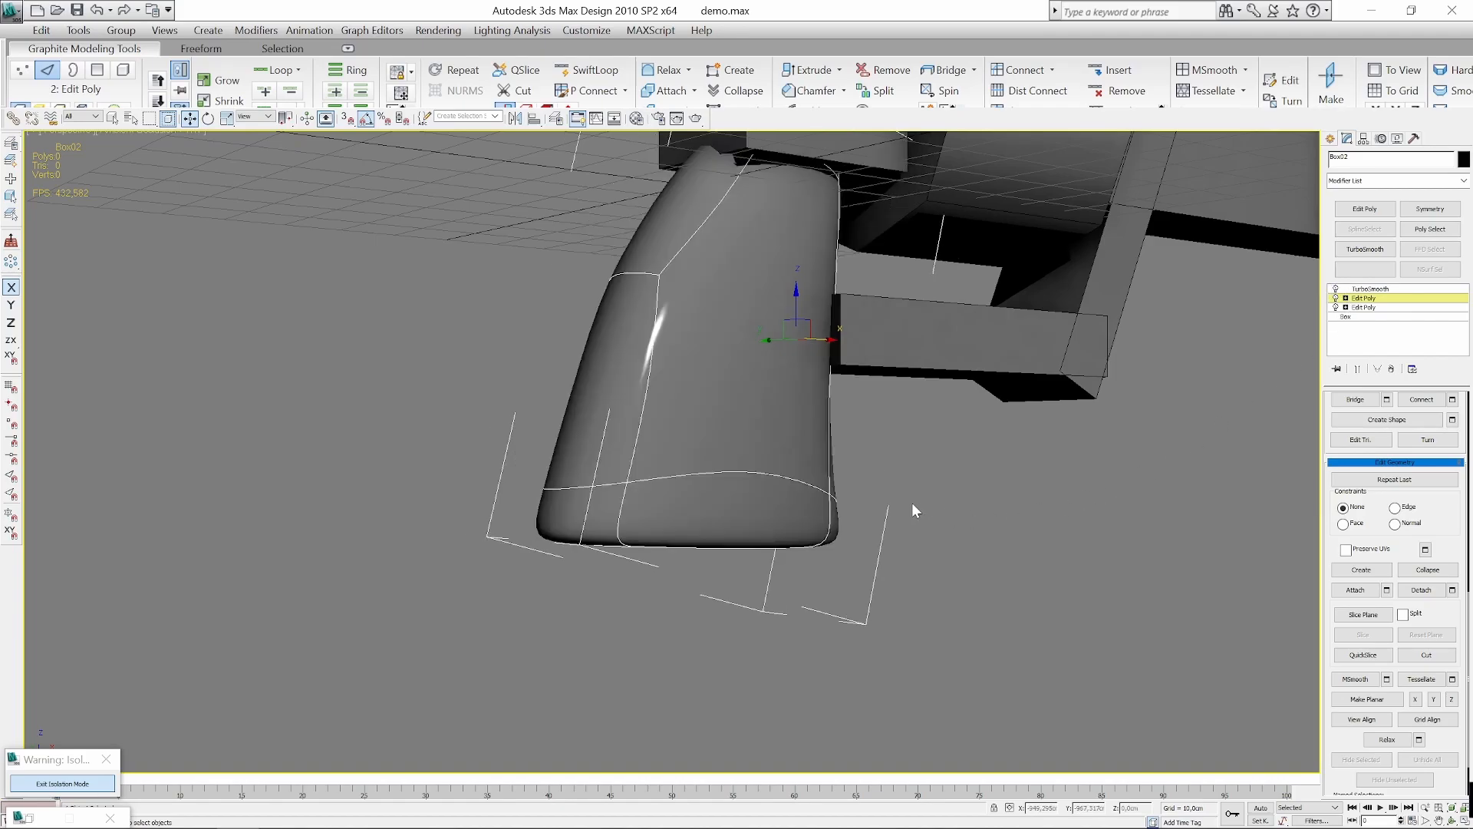
mouse_move(913, 508)
middle_mouse_down("alt")
mouse_move(999, 484)
mouse_move(1012, 399)
mouse_move(974, 417)
mouse_move(923, 493)
mouse_move(933, 524)
middle_mouse_up("alt")
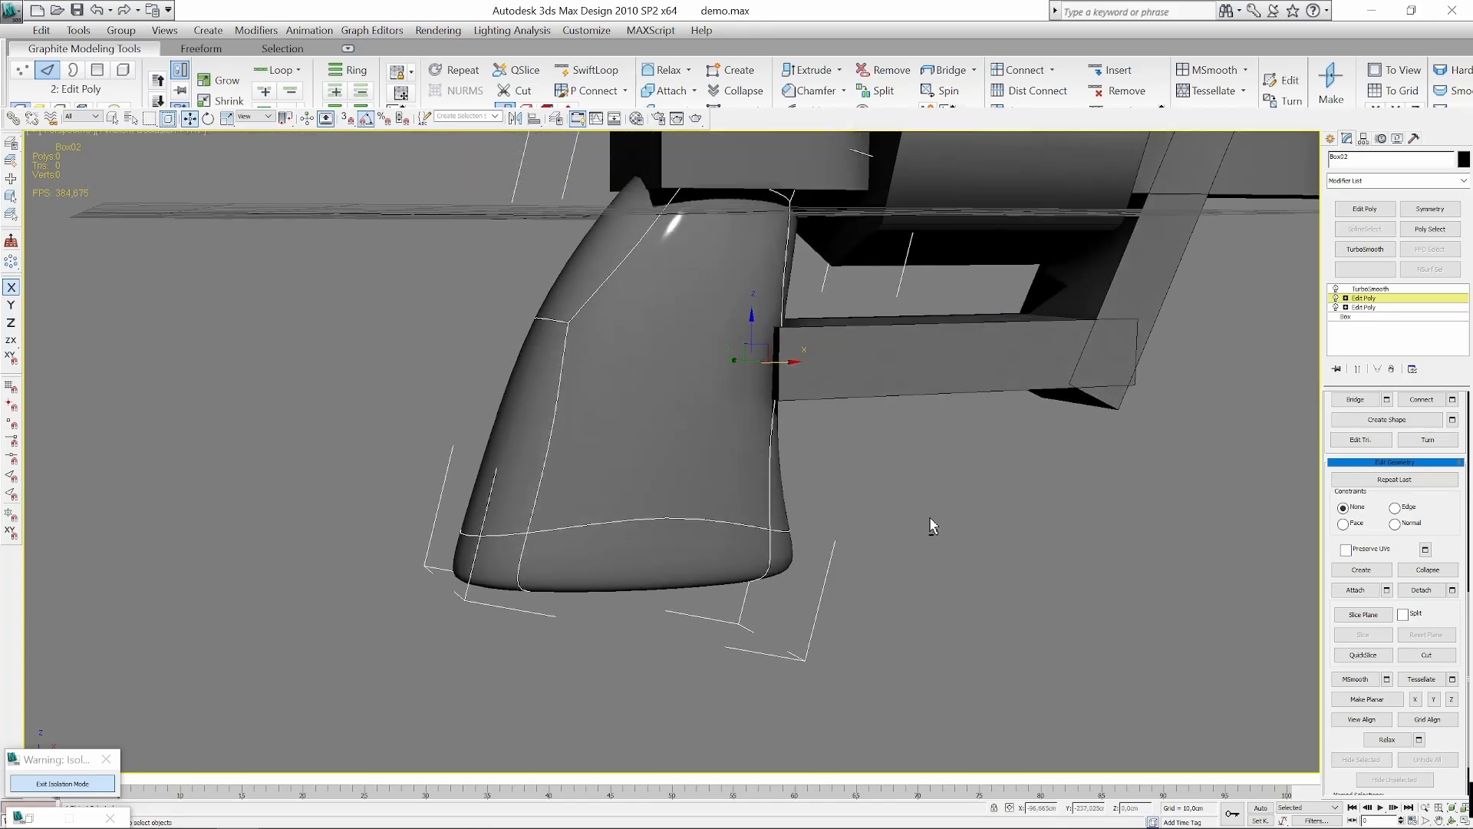
left_click(1383, 298)
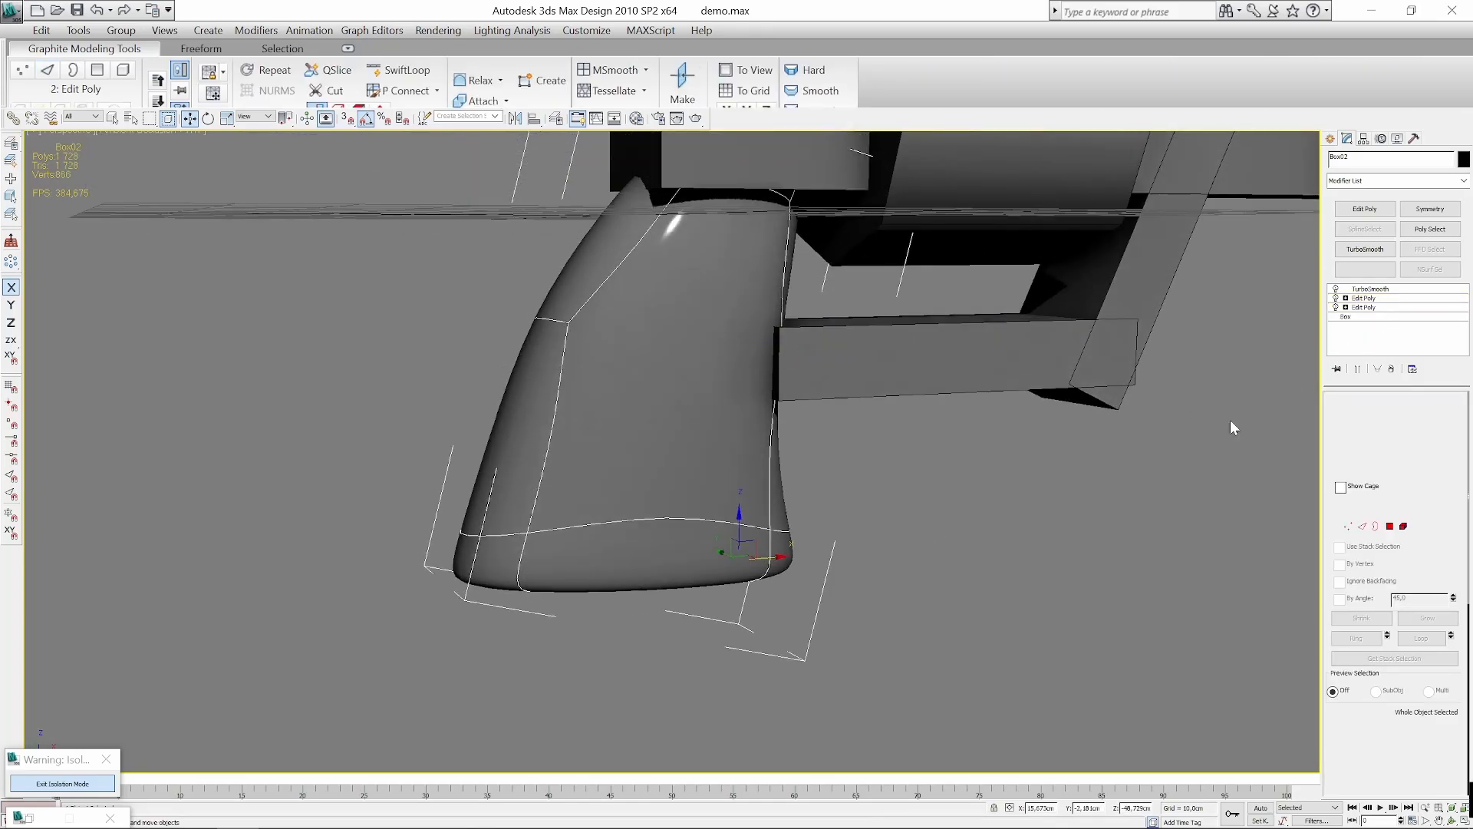
Examine the smoothed grip's base and its isolines from the side and from below, with the grip deselected and selected.
left_click(1101, 473)
scroll(1101, 473, "down", 4)
middle_click_drag(898, 515, 826, 516, "alt")
scroll(727, 494, "up", 4)
left_click(726, 495)
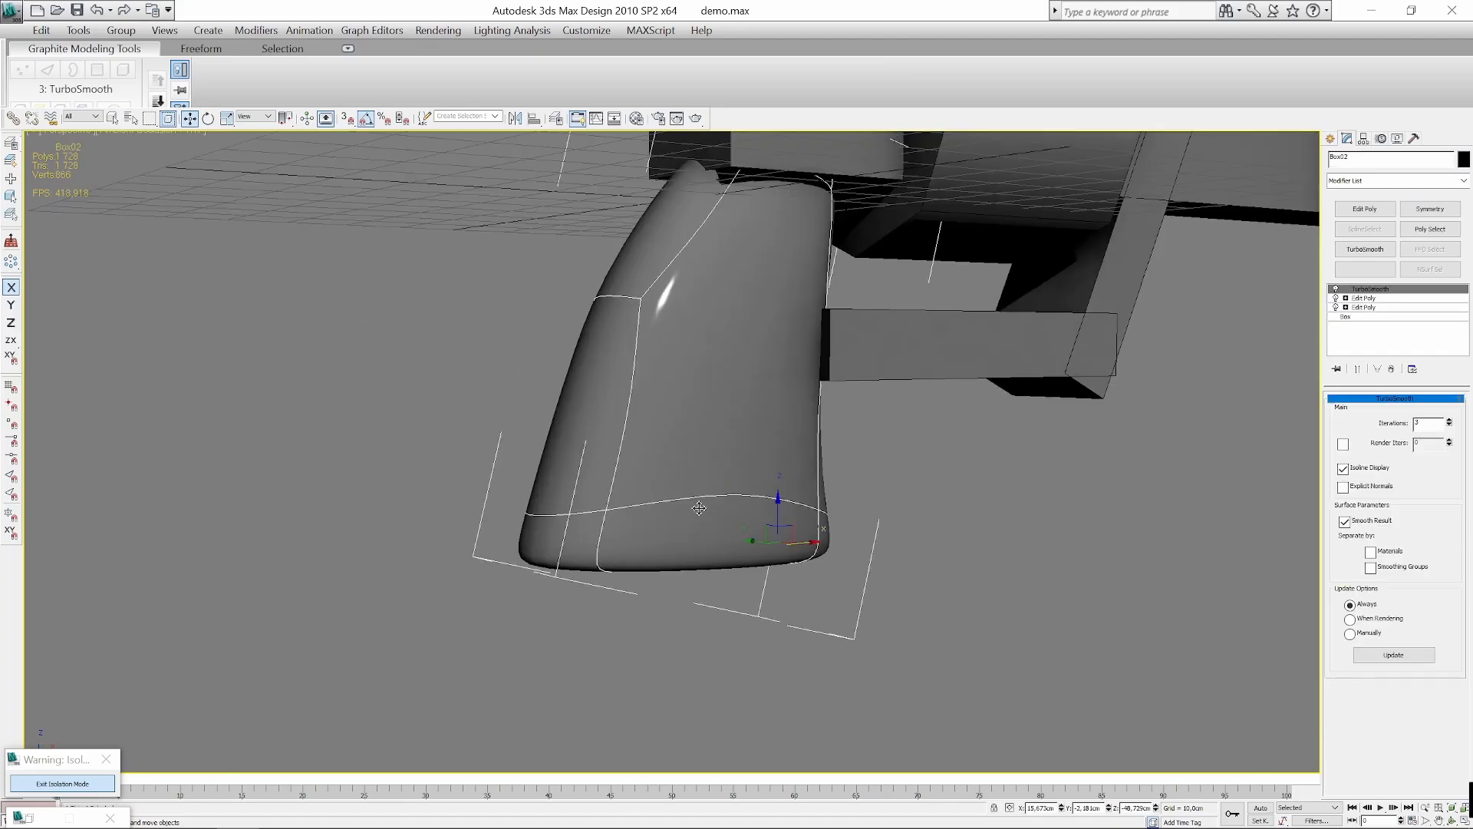
middle_click_drag(567, 491, 590, 473, "alt")
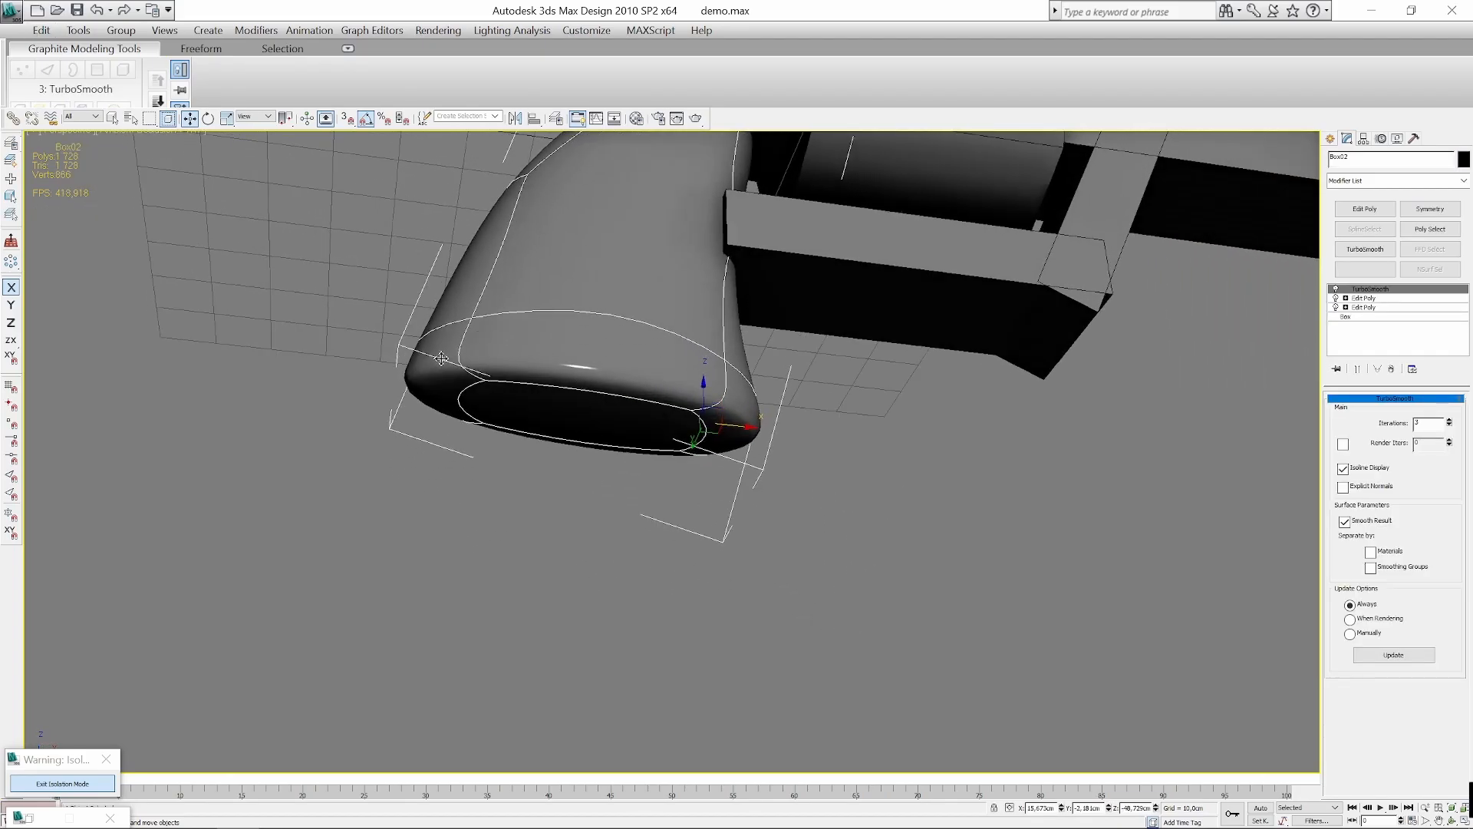
left_click(904, 416)
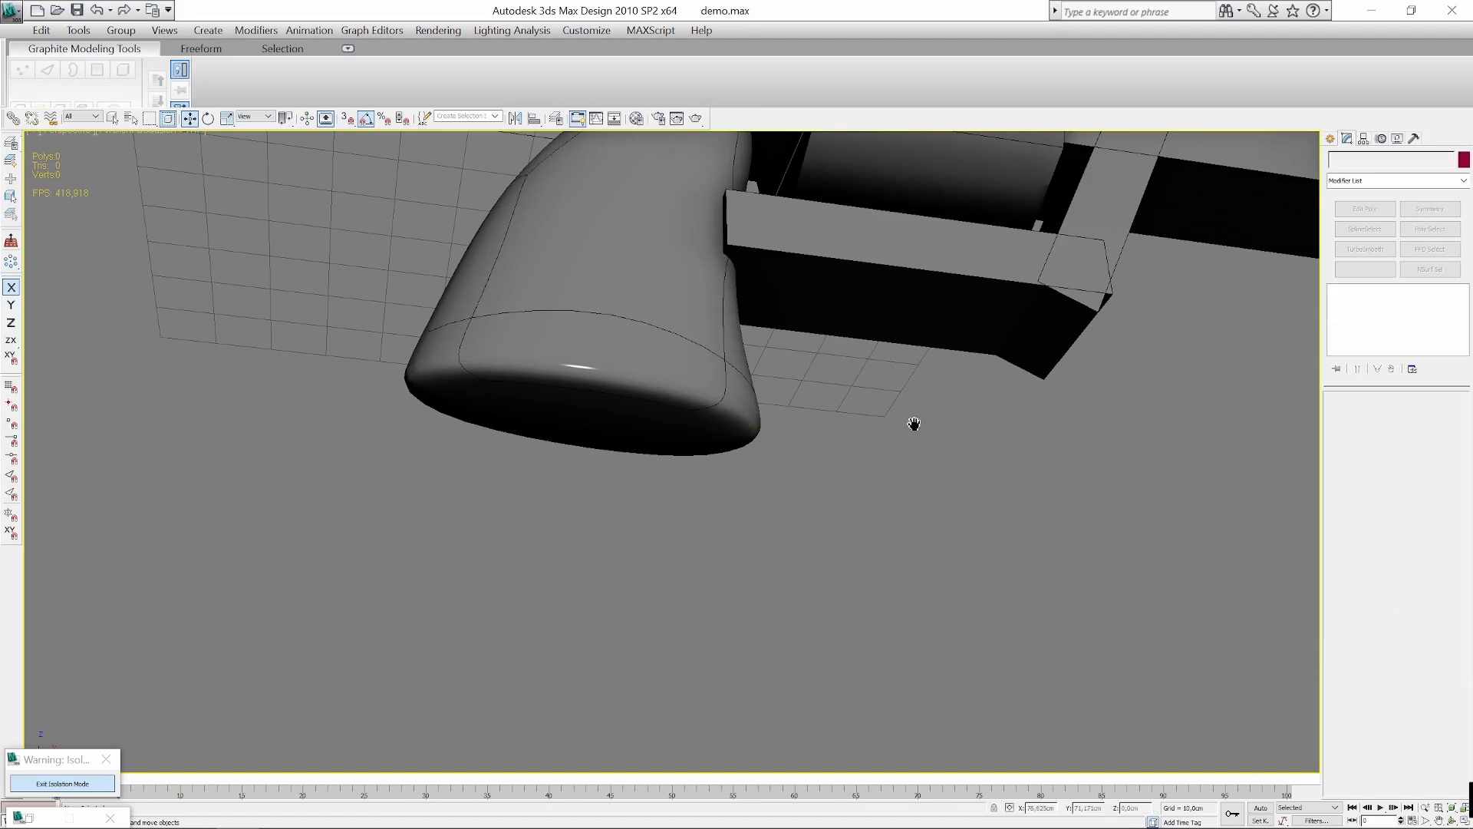
middle_click_drag(914, 424, 1012, 524)
scroll(684, 424, "up", 3)
left_click(665, 421)
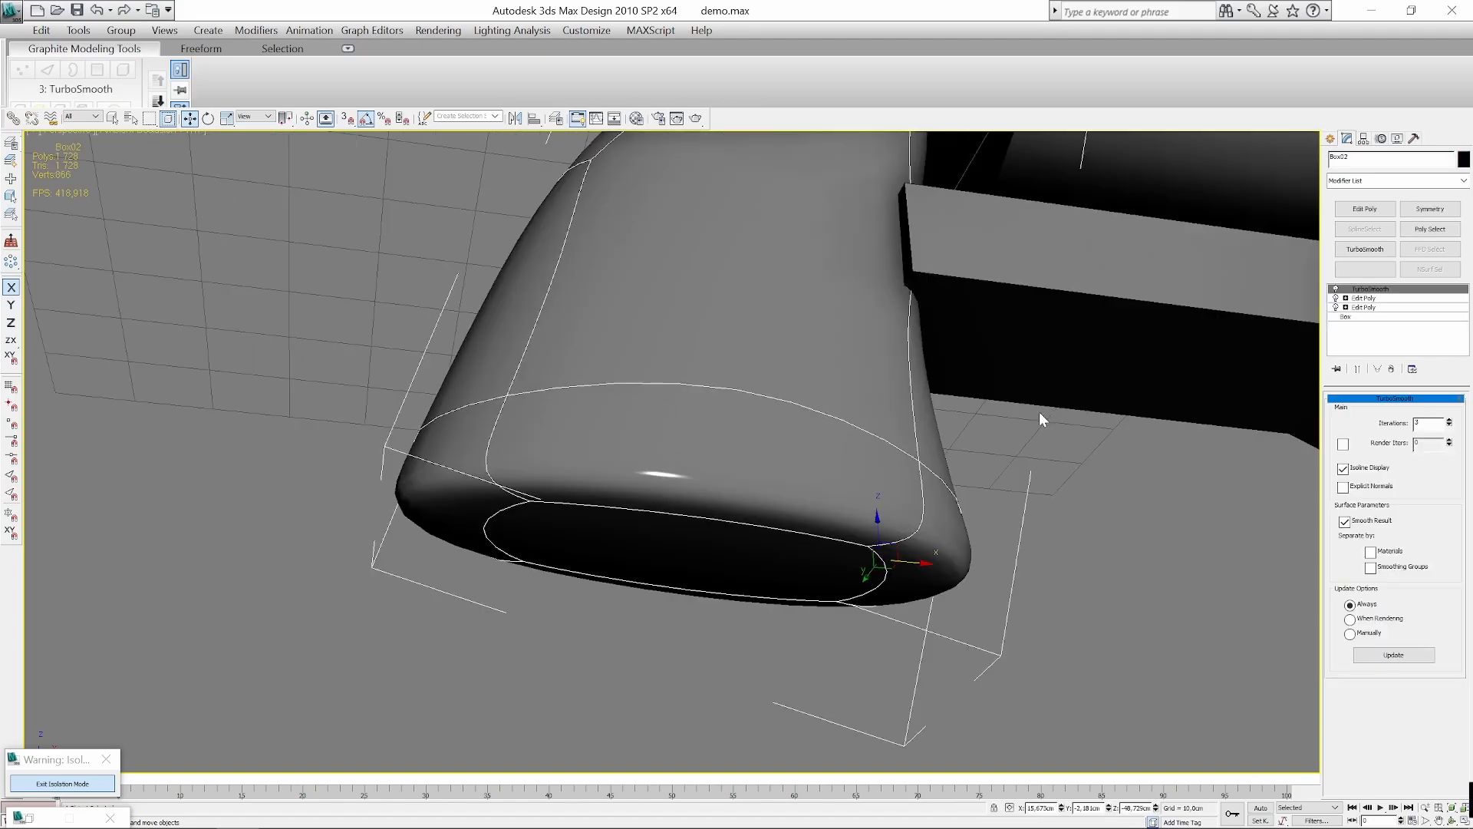
middle_click_drag(1039, 418, 1063, 468, "alt")
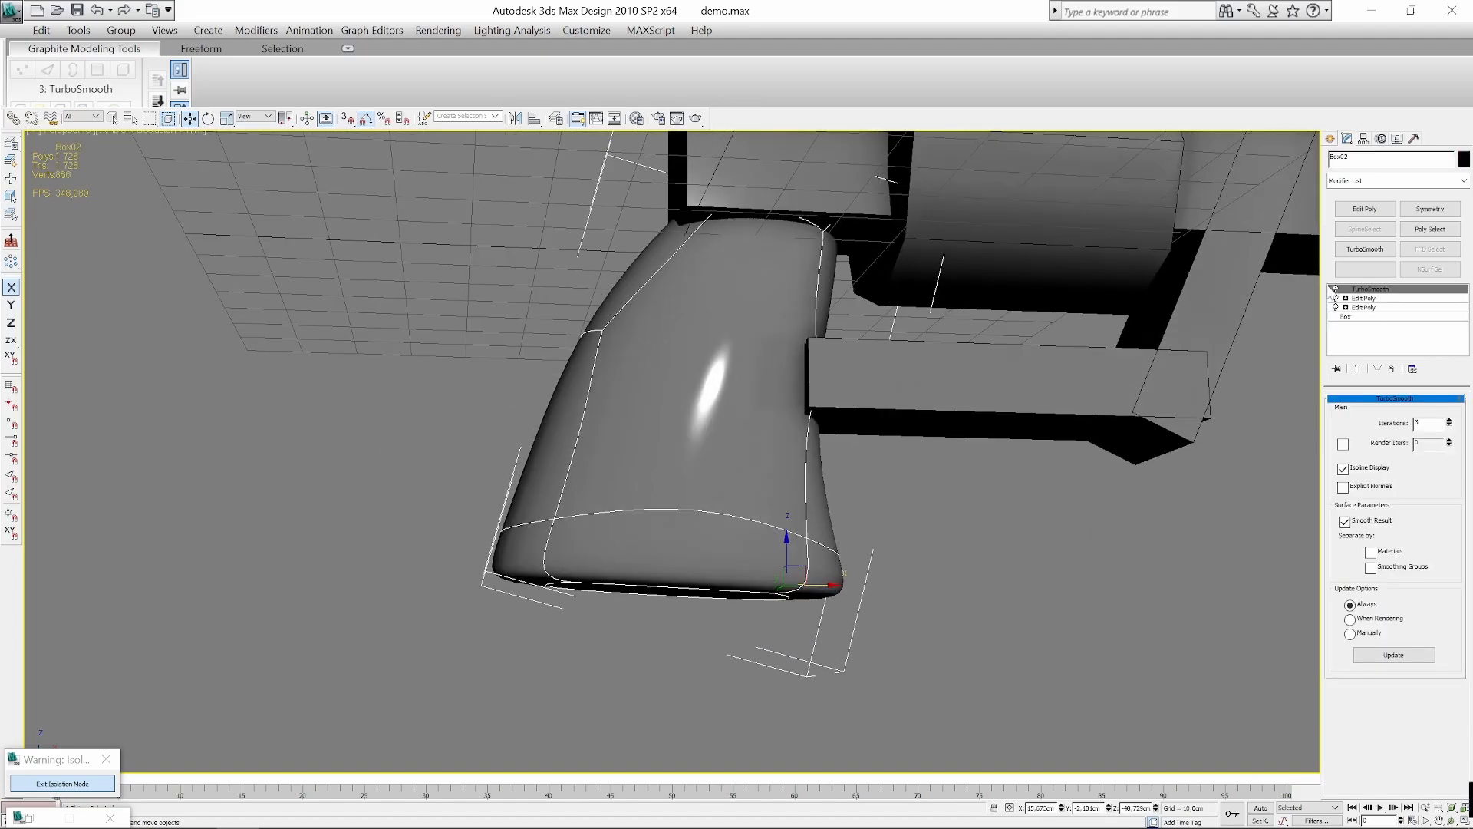
Compare the whole grip with TurboSmooth off and on to see the effect of the added edge loop.
left_click(1336, 289)
left_click(1336, 289)
left_click(1336, 289)
middle_click_drag(1097, 345, 783, 568, "alt")
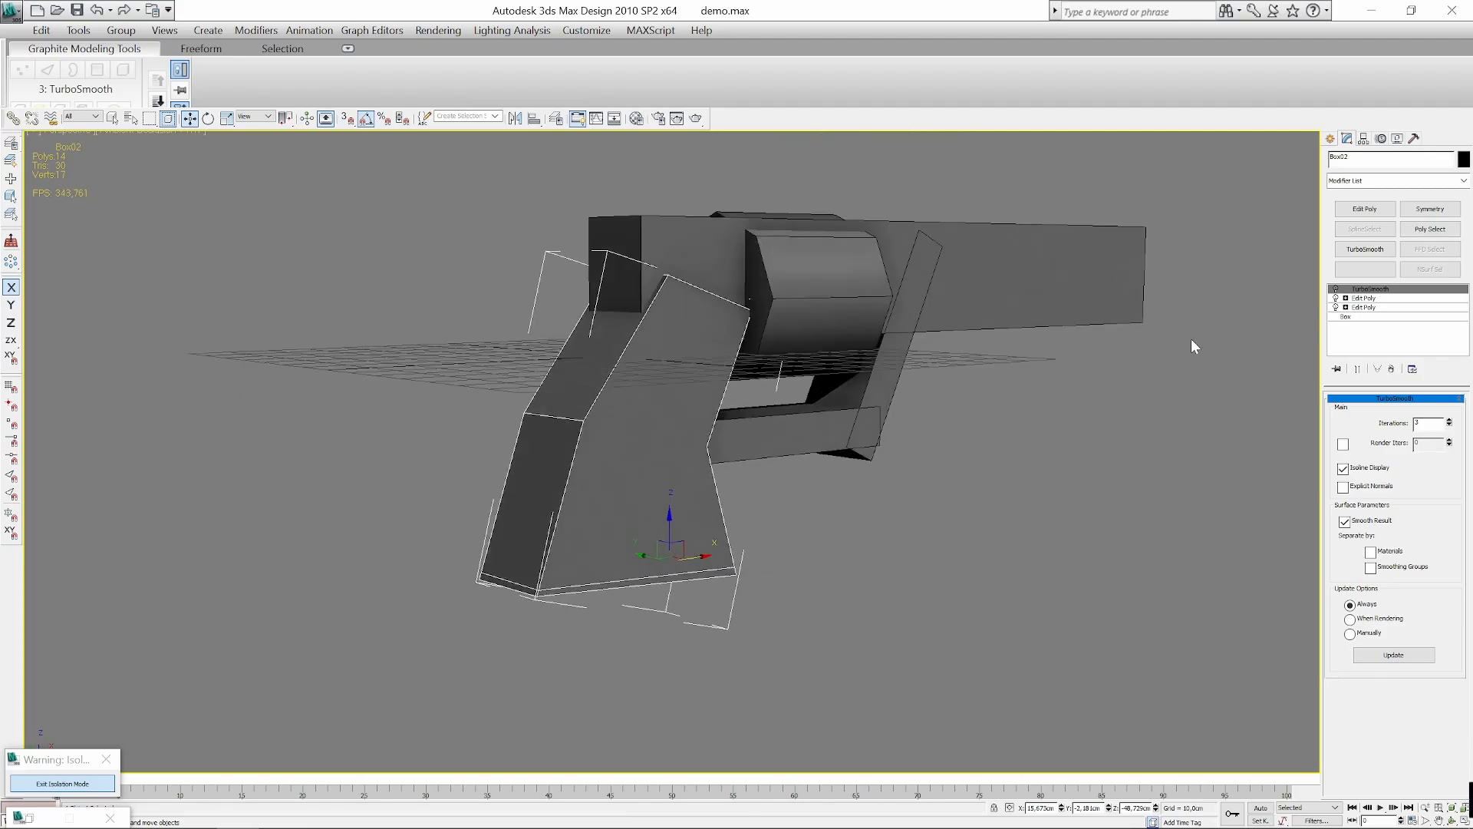
left_click(1335, 289)
middle_click_drag(885, 535, 704, 542, "alt")
scroll(704, 541, "up", 3)
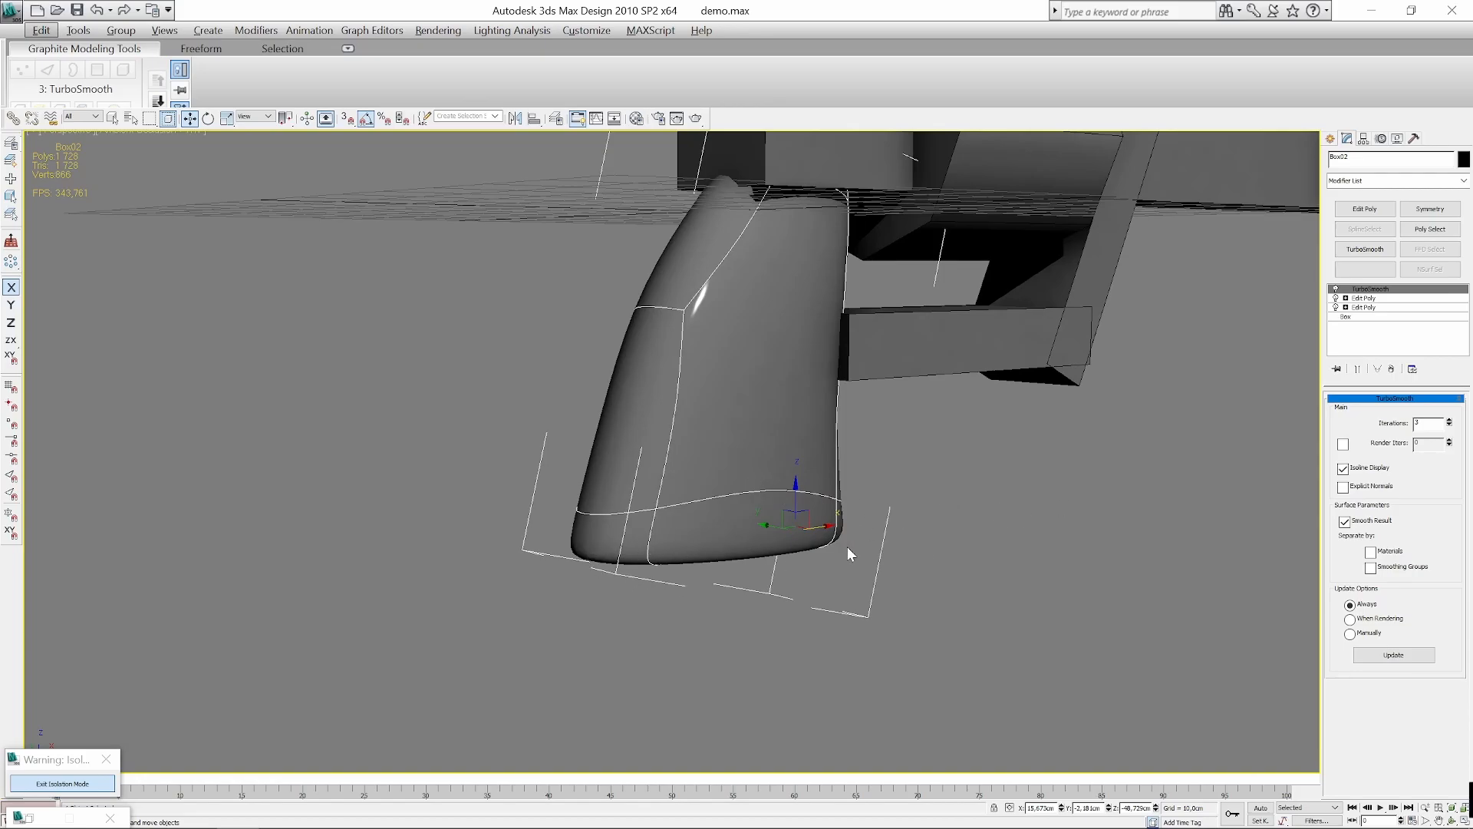
Inspect the edge loop at the grip's base from below and behind, unsmoothed and smoothed.
middle_click_drag(882, 581, 895, 543, "alt")
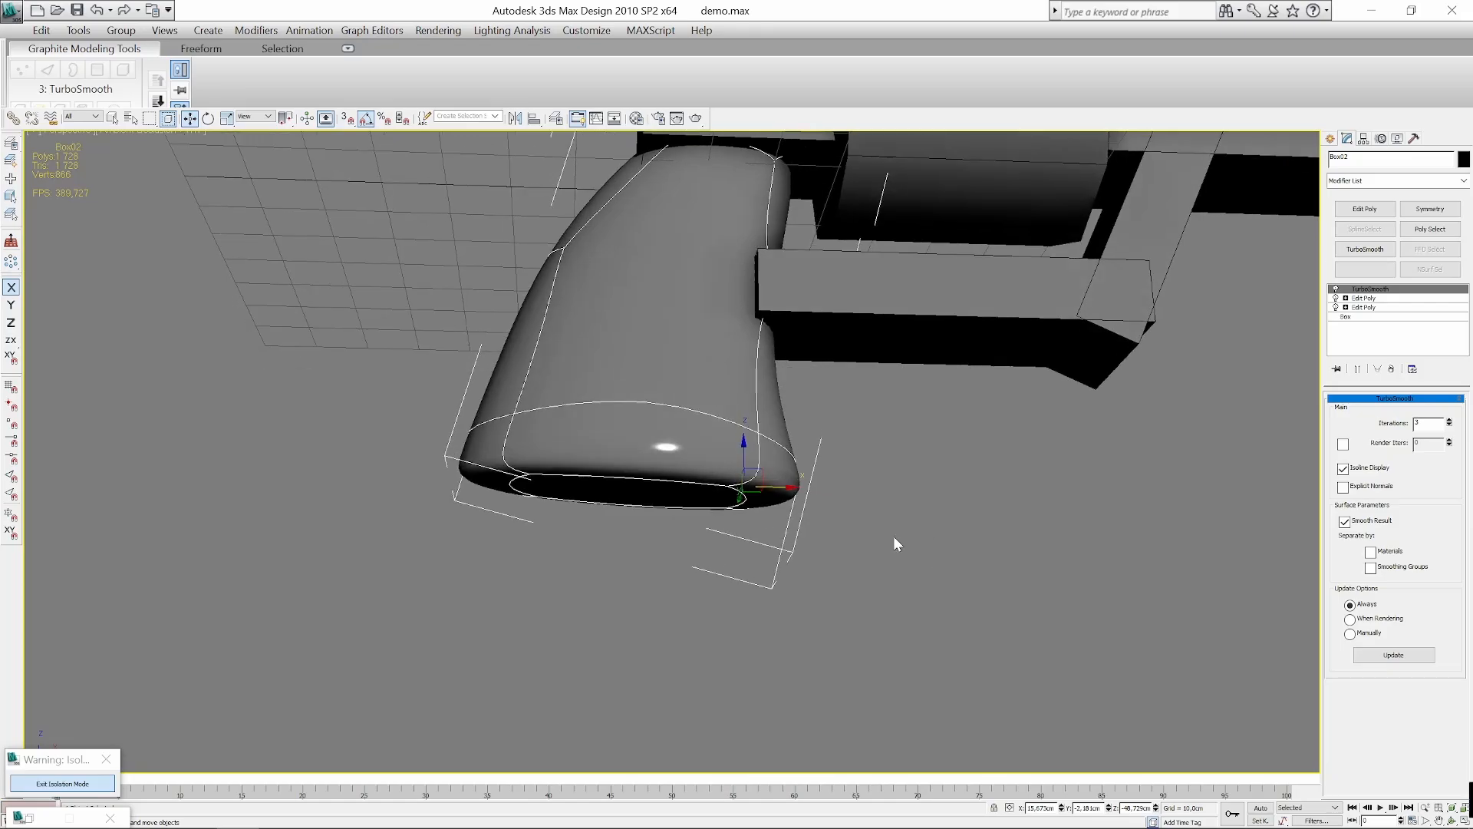
left_click(1336, 289)
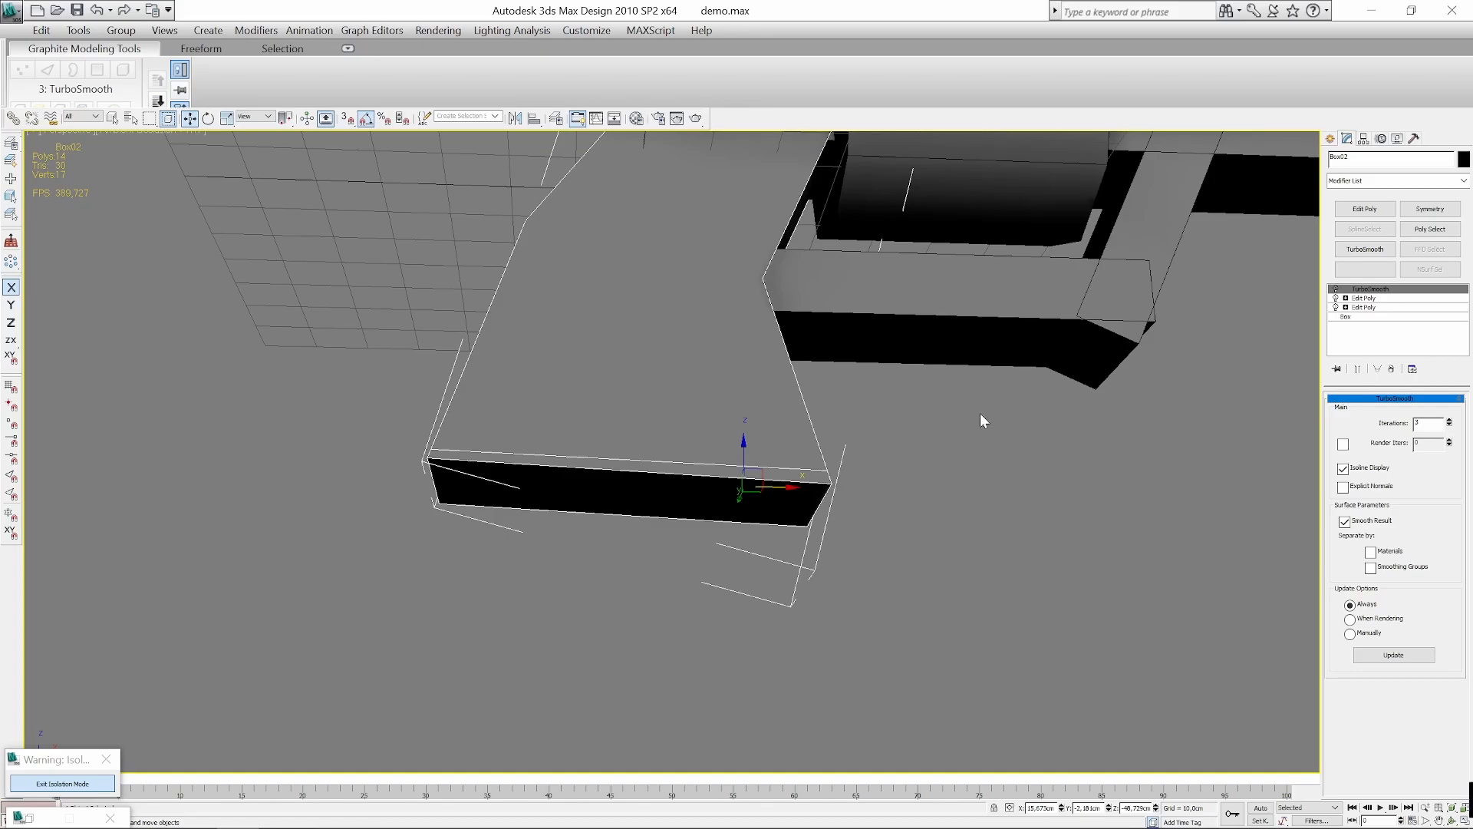
scroll(463, 531, "up", 4)
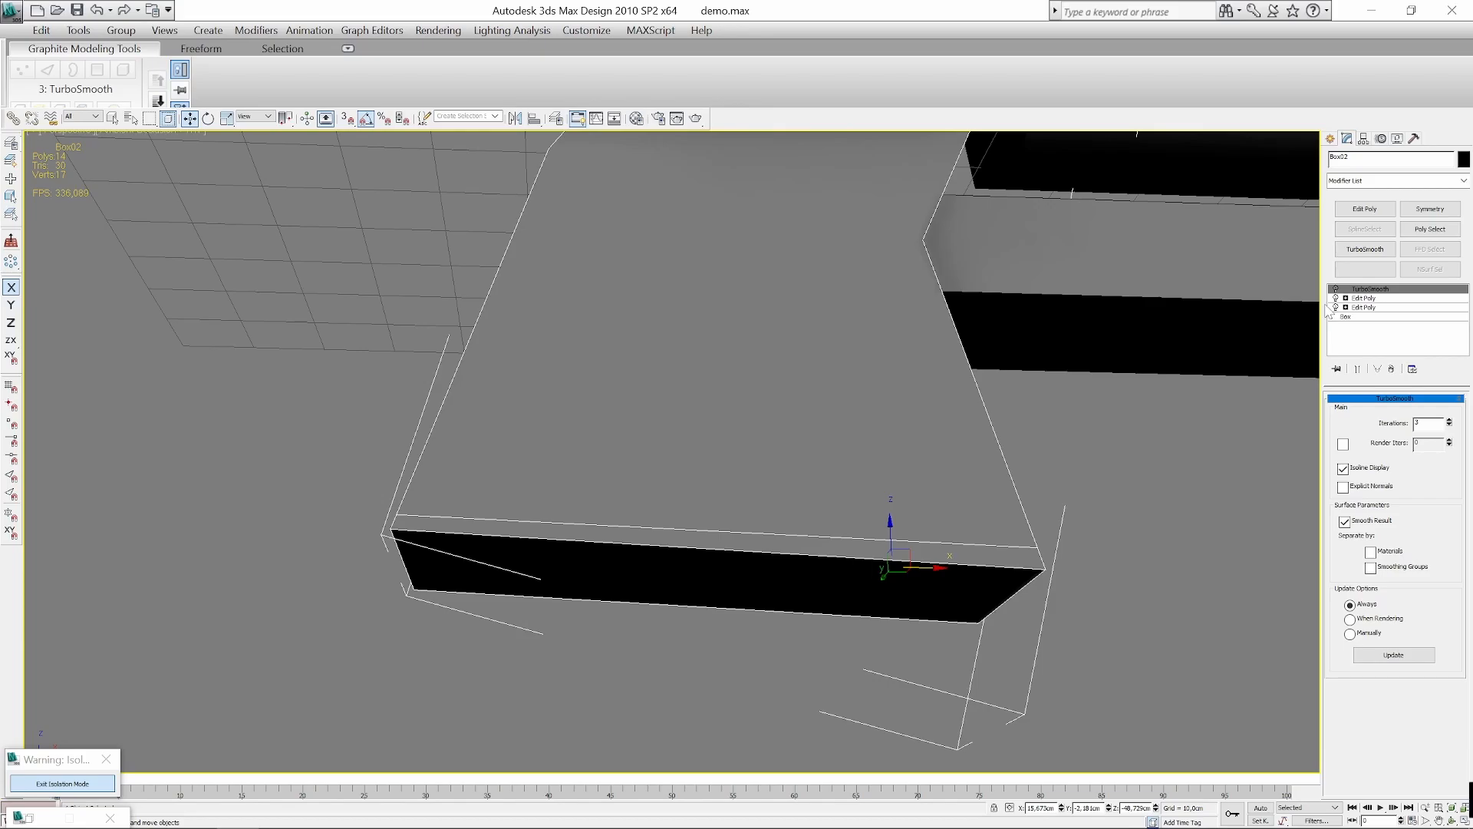
middle_click_drag(1028, 520, 1010, 566, "alt")
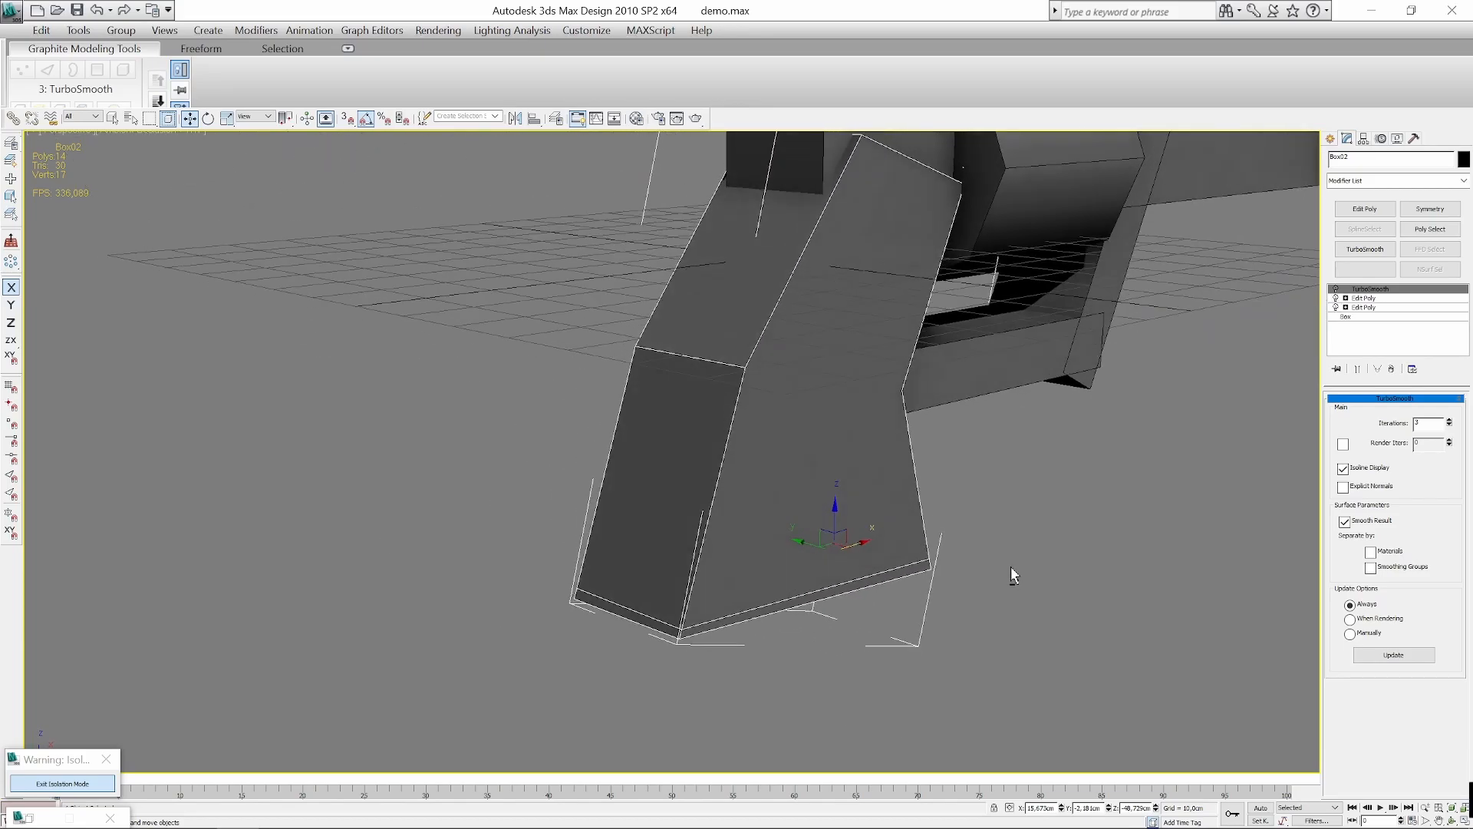
left_click(1335, 290)
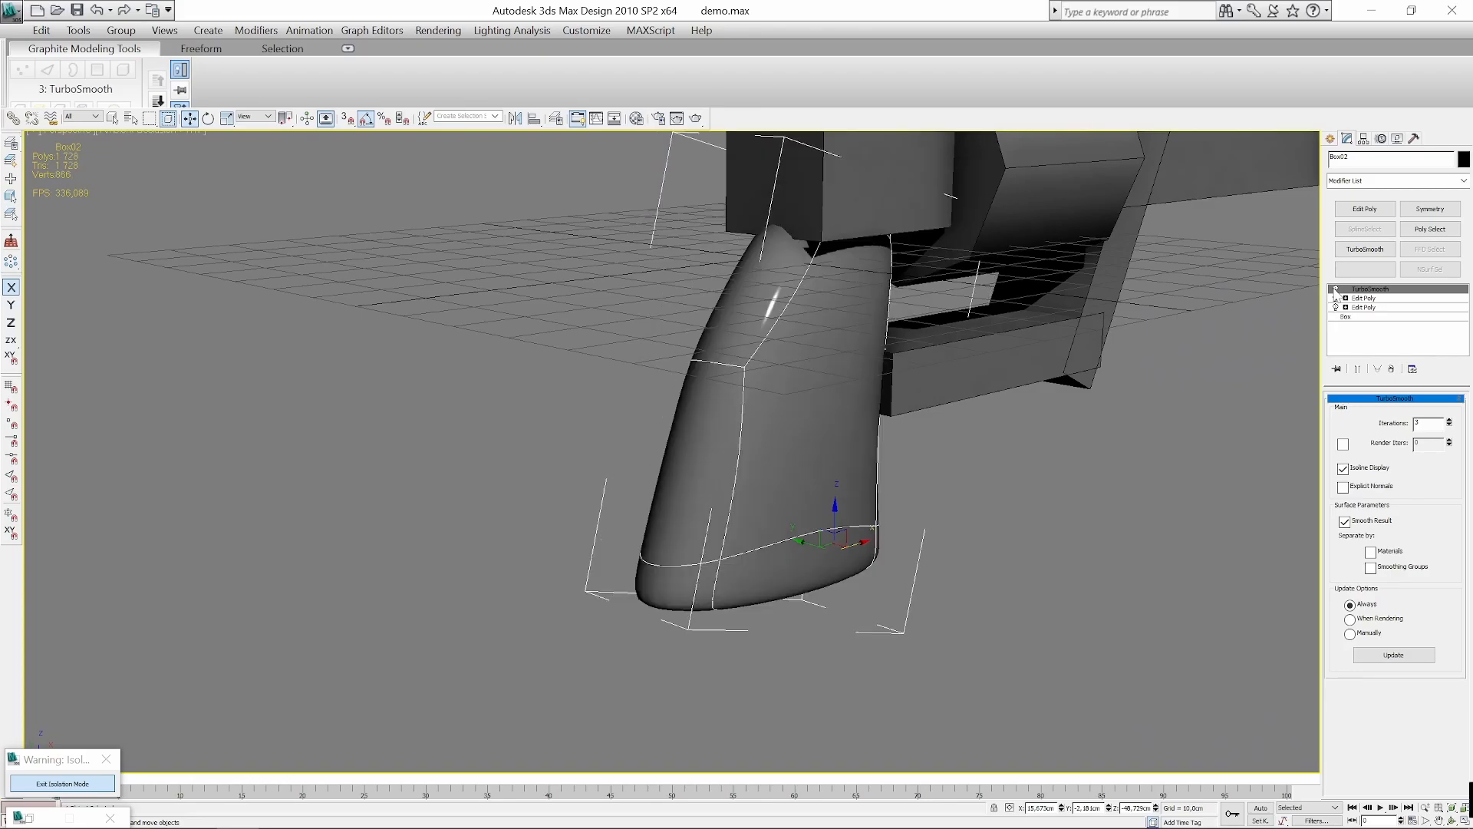
Turn TurboSmooth off and add a third Edit Poly modifier beneath it on the grip.
middle_click_drag(1014, 487, 983, 462, "alt")
left_click(1335, 288)
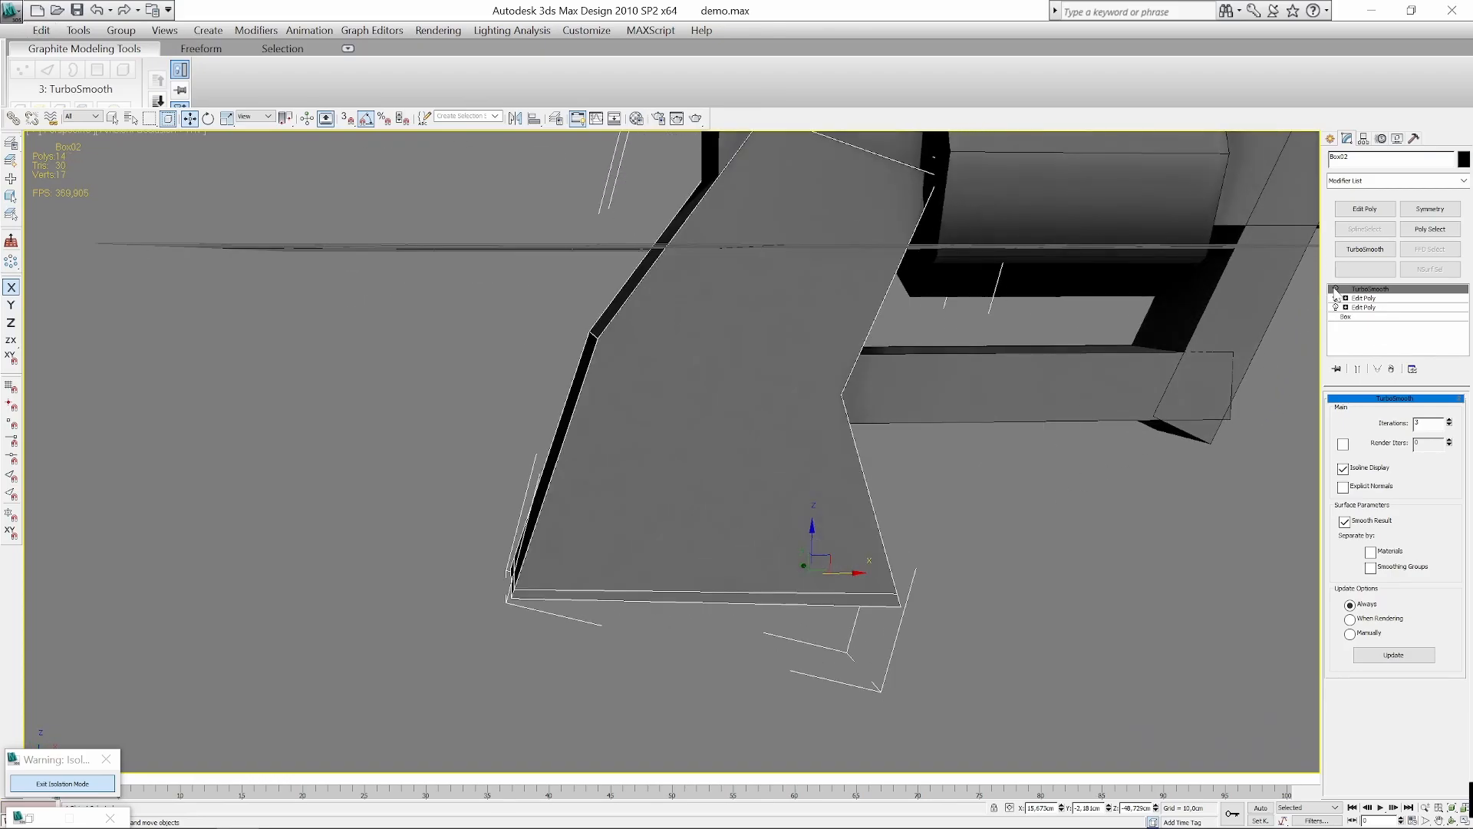
middle_click_drag(606, 471, 629, 470, "alt")
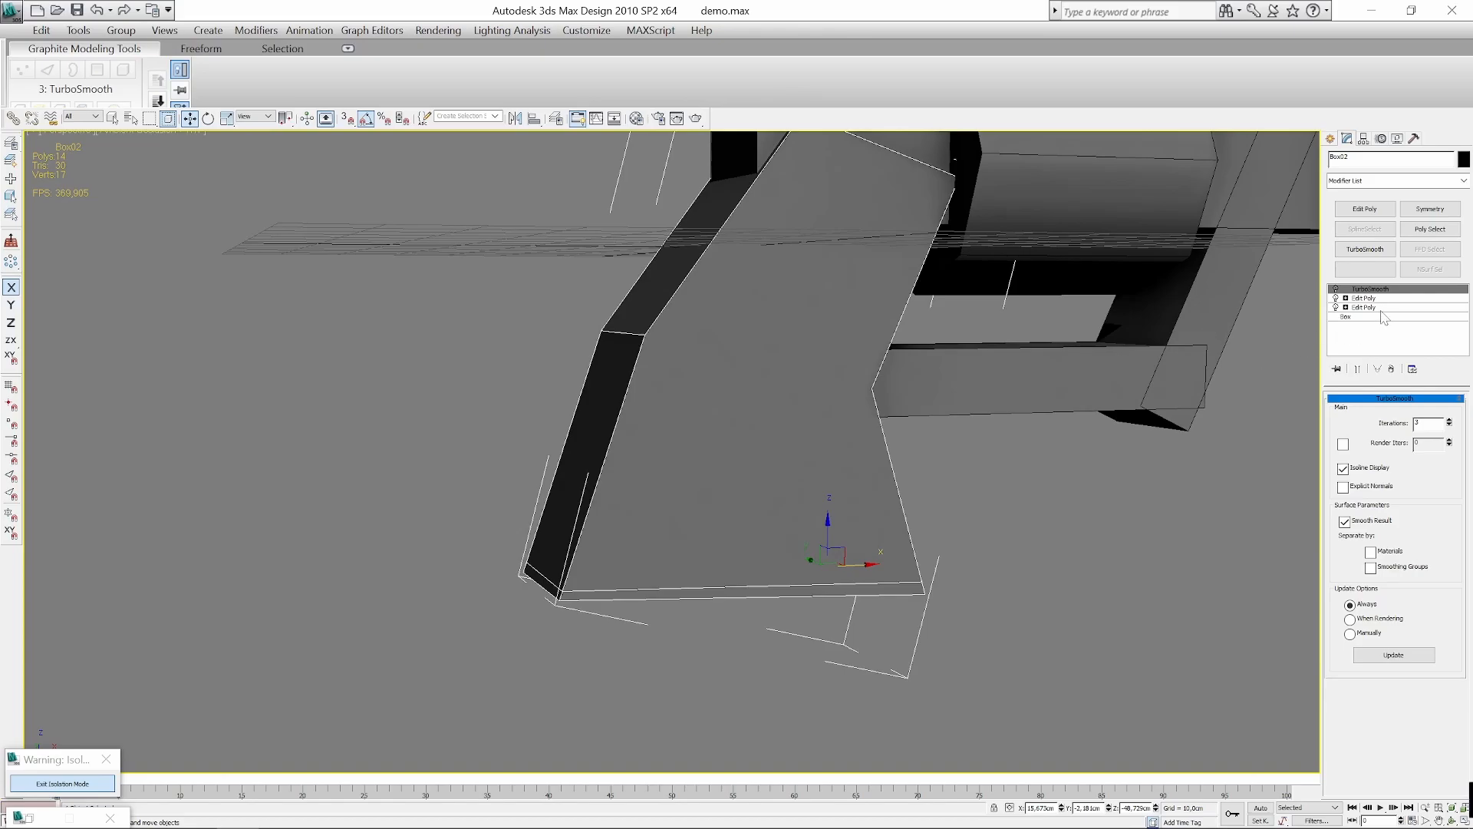
left_click(1382, 299)
left_click(1370, 209)
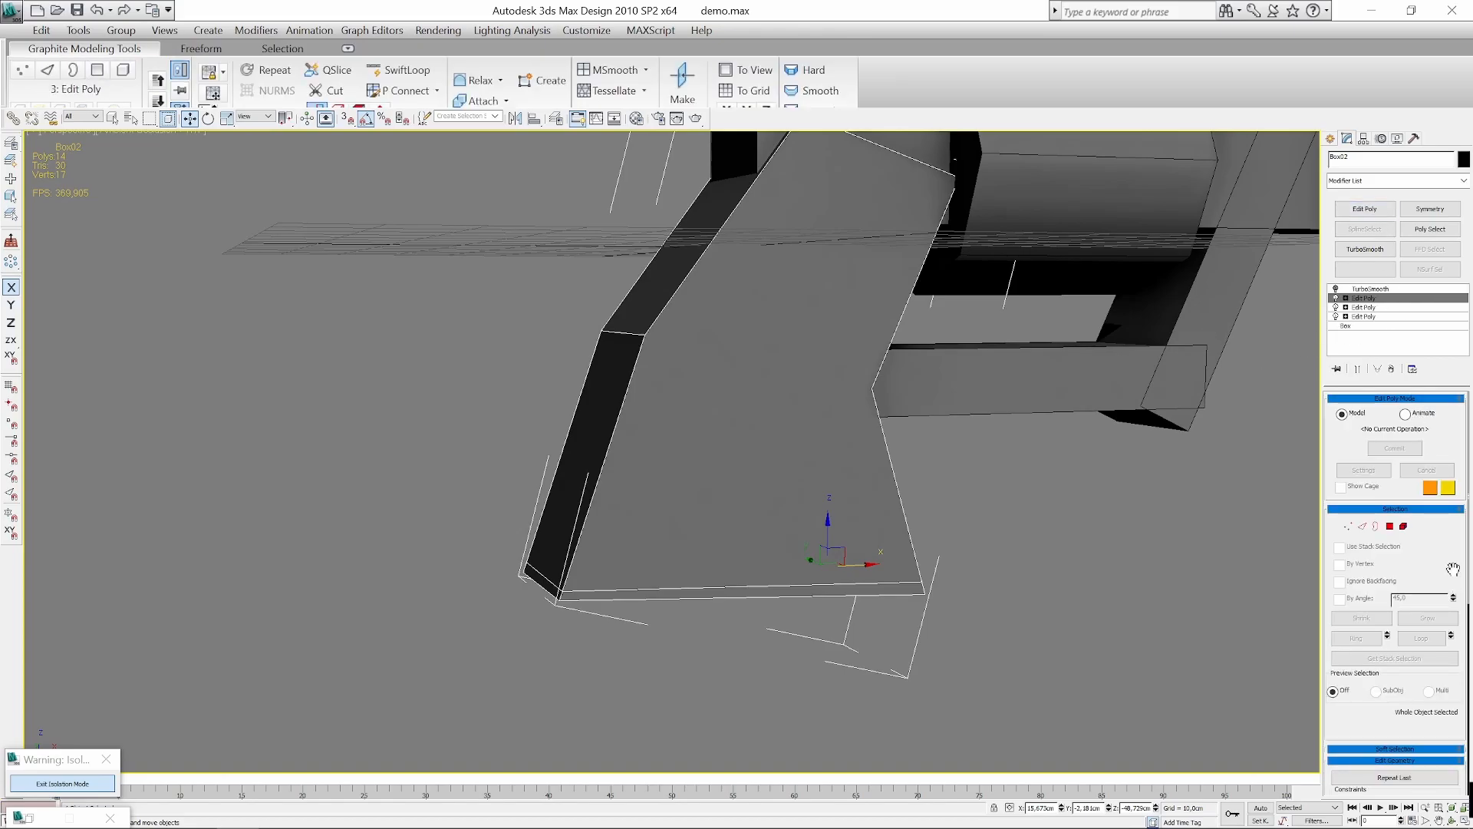
Cut an edge across the lower part of the grip's rear face and switch to vertex editing.
scroll(1451, 572, "down", 3)
left_click(1437, 651)
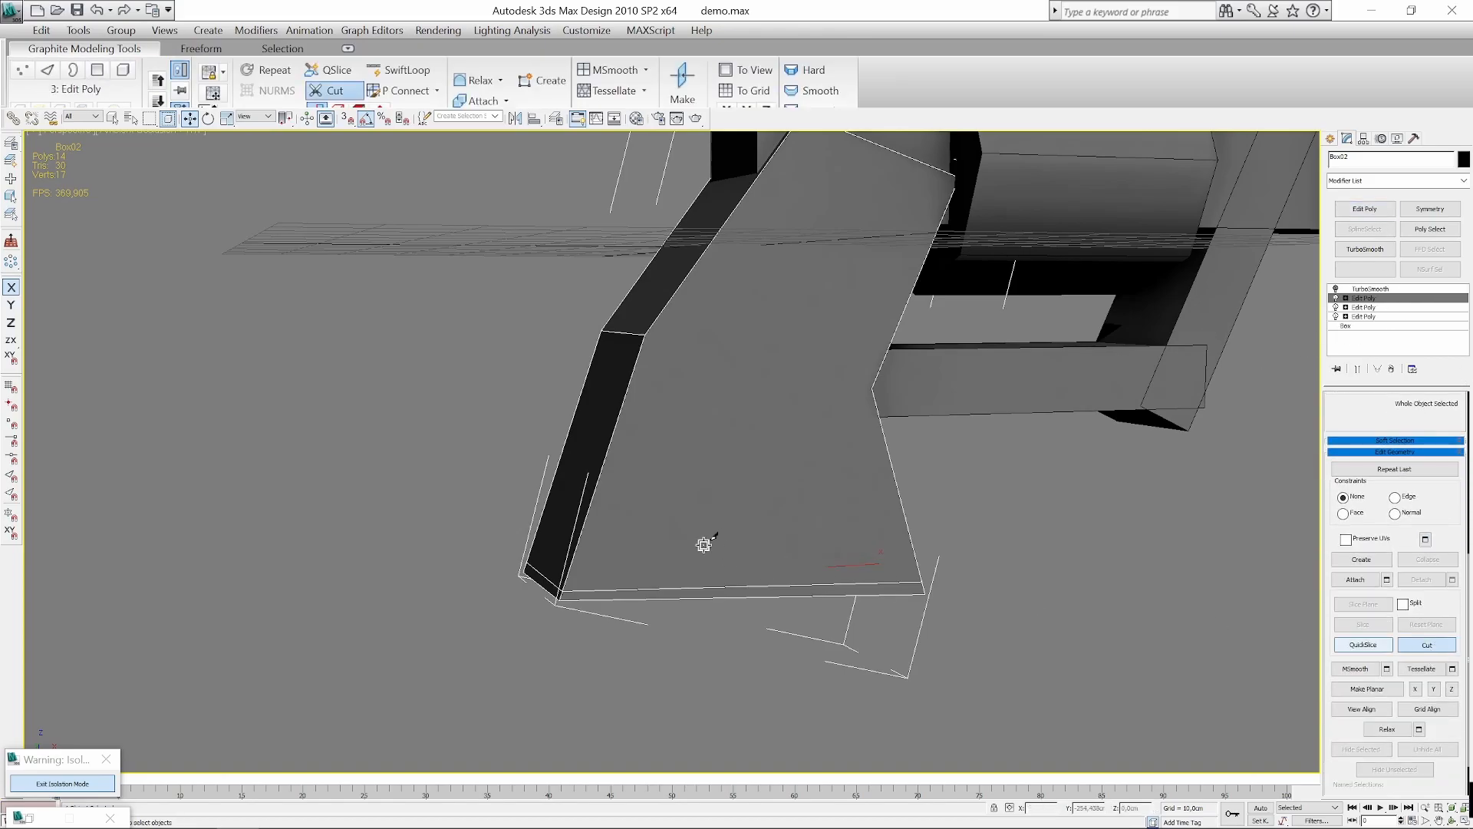
middle_click_drag(700, 542, 611, 499, "alt")
left_click(592, 481)
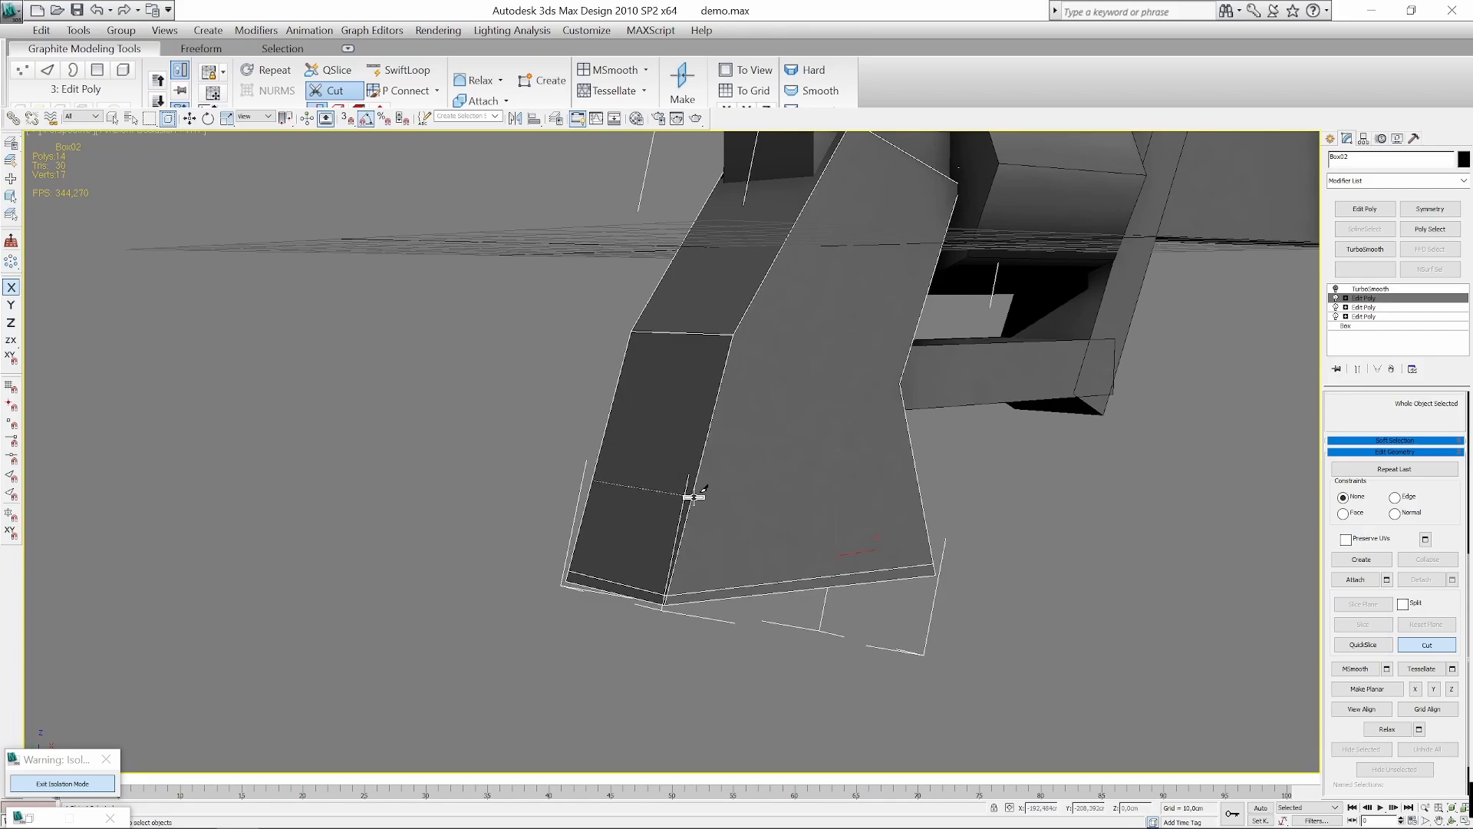
left_click(690, 496)
key("1")
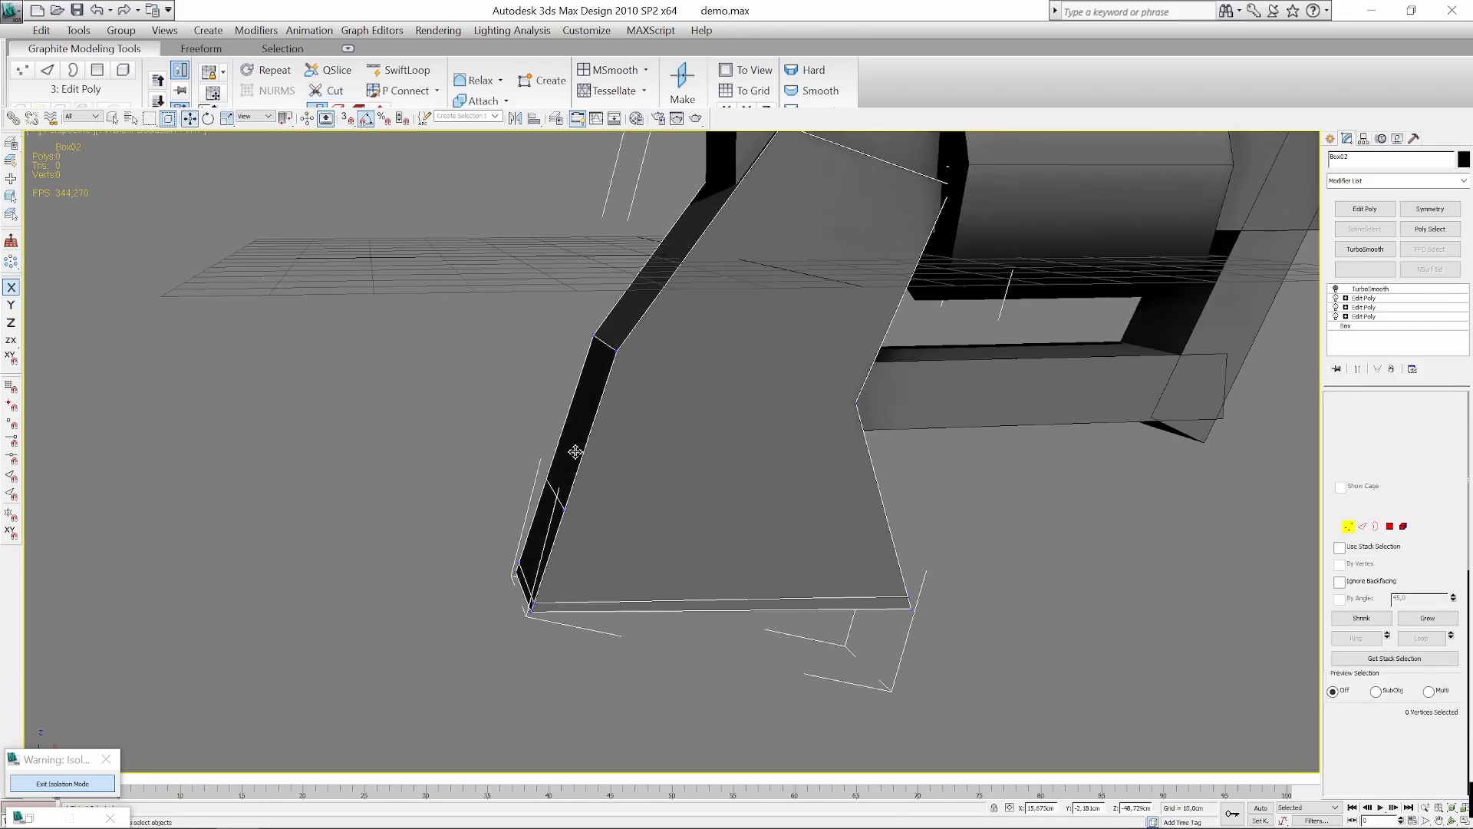
Select the two vertices of the lower rear cut, turn TurboSmooth on, and move them inward to hollow the grip's back above its base.
left_click_drag(596, 459, 519, 532)
left_click(1336, 290)
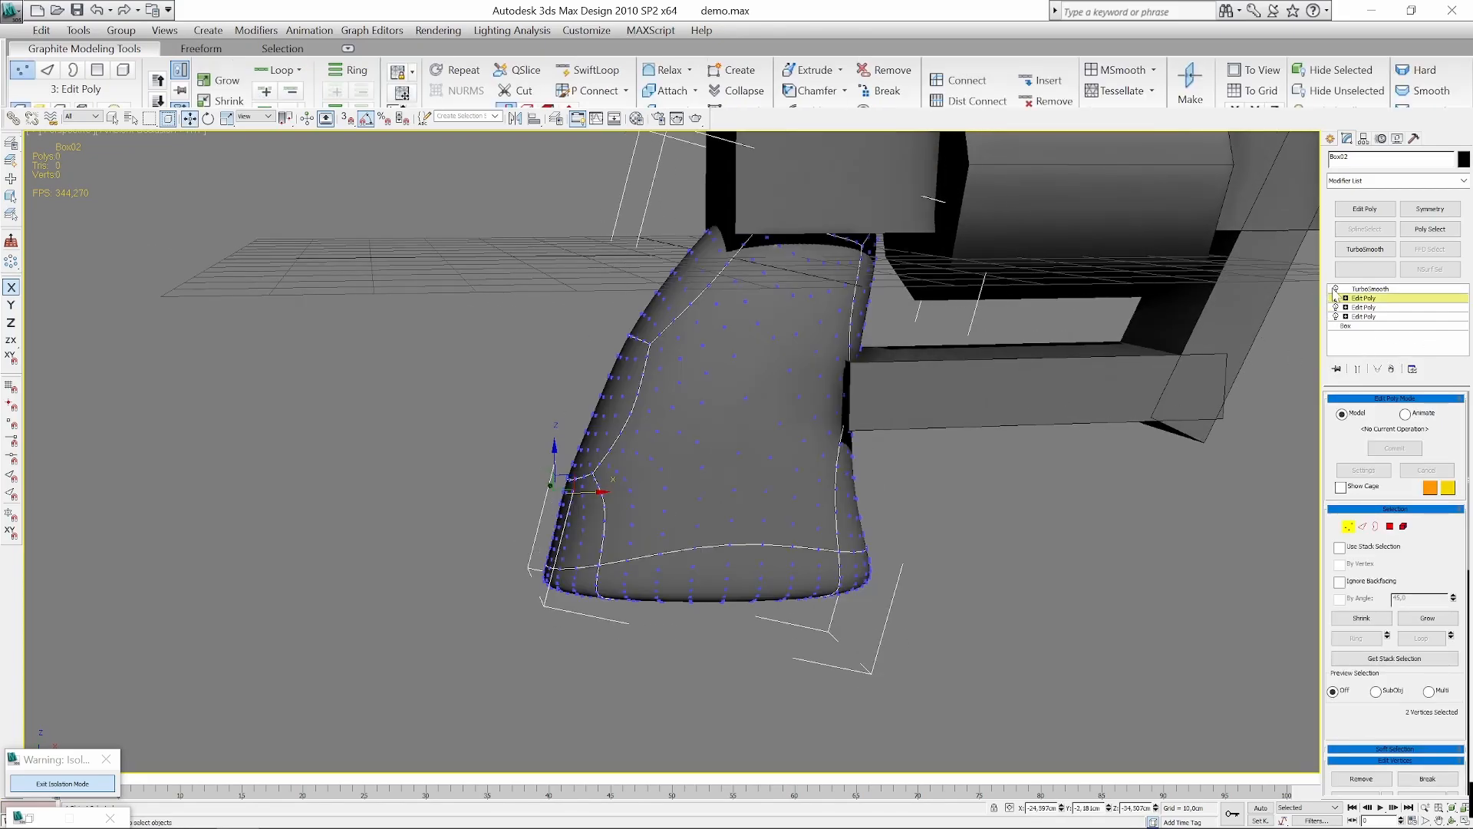
middle_click_drag(739, 459, 664, 457, "alt")
left_click_drag(589, 465, 688, 513)
middle_click_drag(688, 514, 1068, 536, "alt")
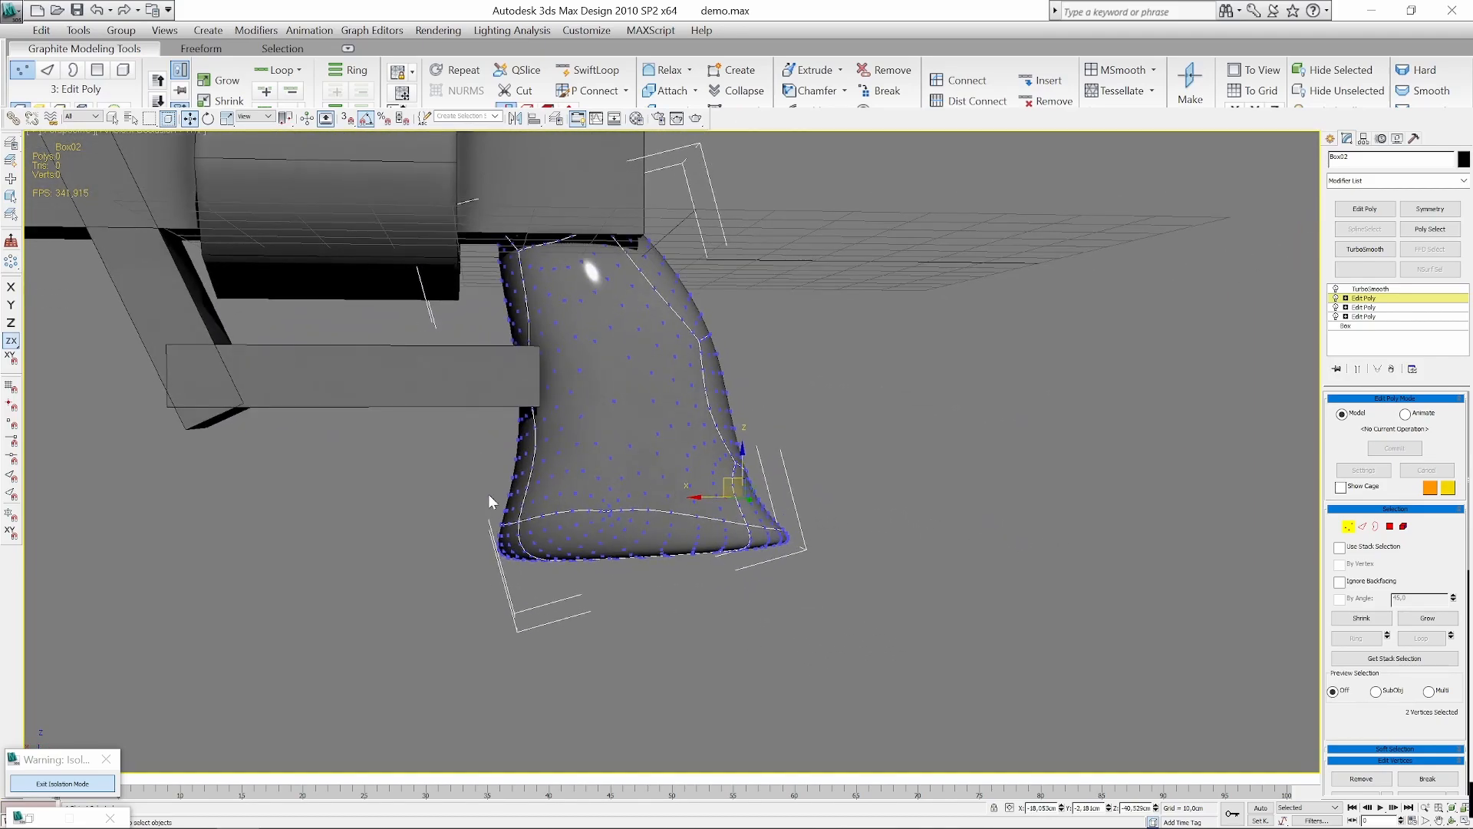
middle_click_drag(776, 499, 577, 497, "alt")
left_click(1348, 526)
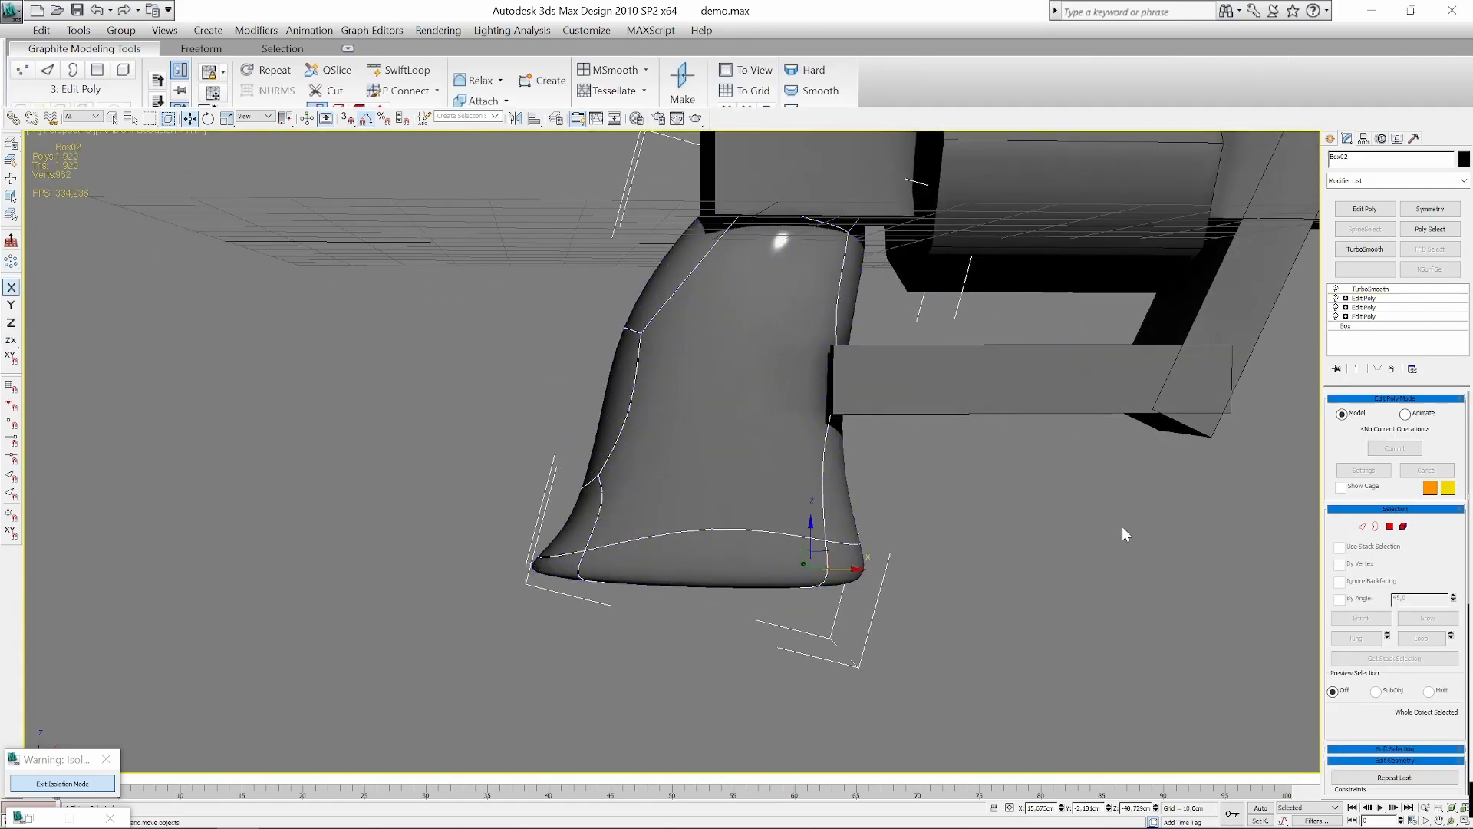
Deselect the grip and examine its smoothed silhouette from the rear and side, both close up and against the whole revolver.
middle_click_drag(1121, 526, 1250, 536, "alt")
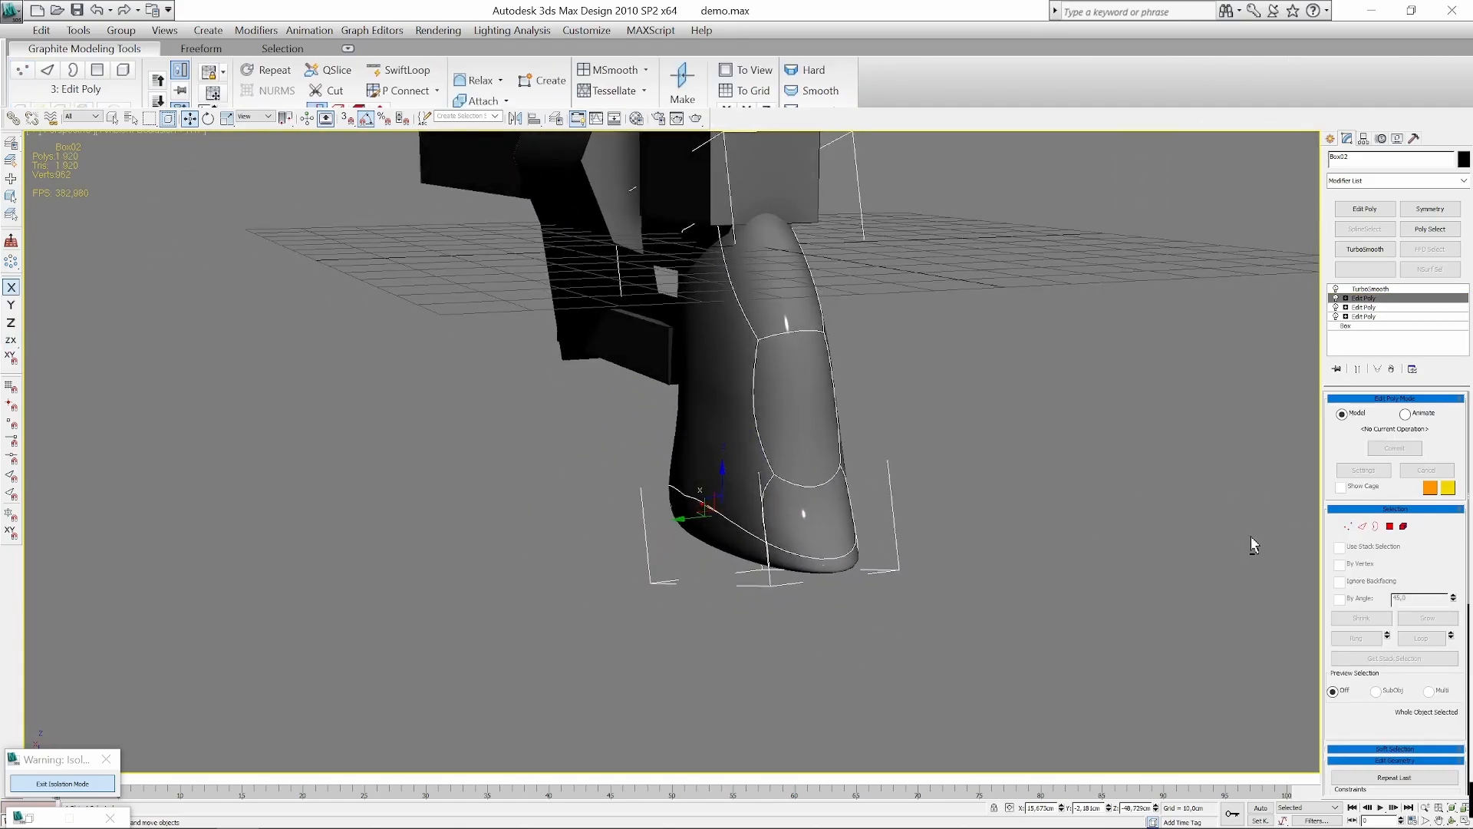
left_click(1251, 543)
middle_click_drag(1094, 526, 881, 511, "alt")
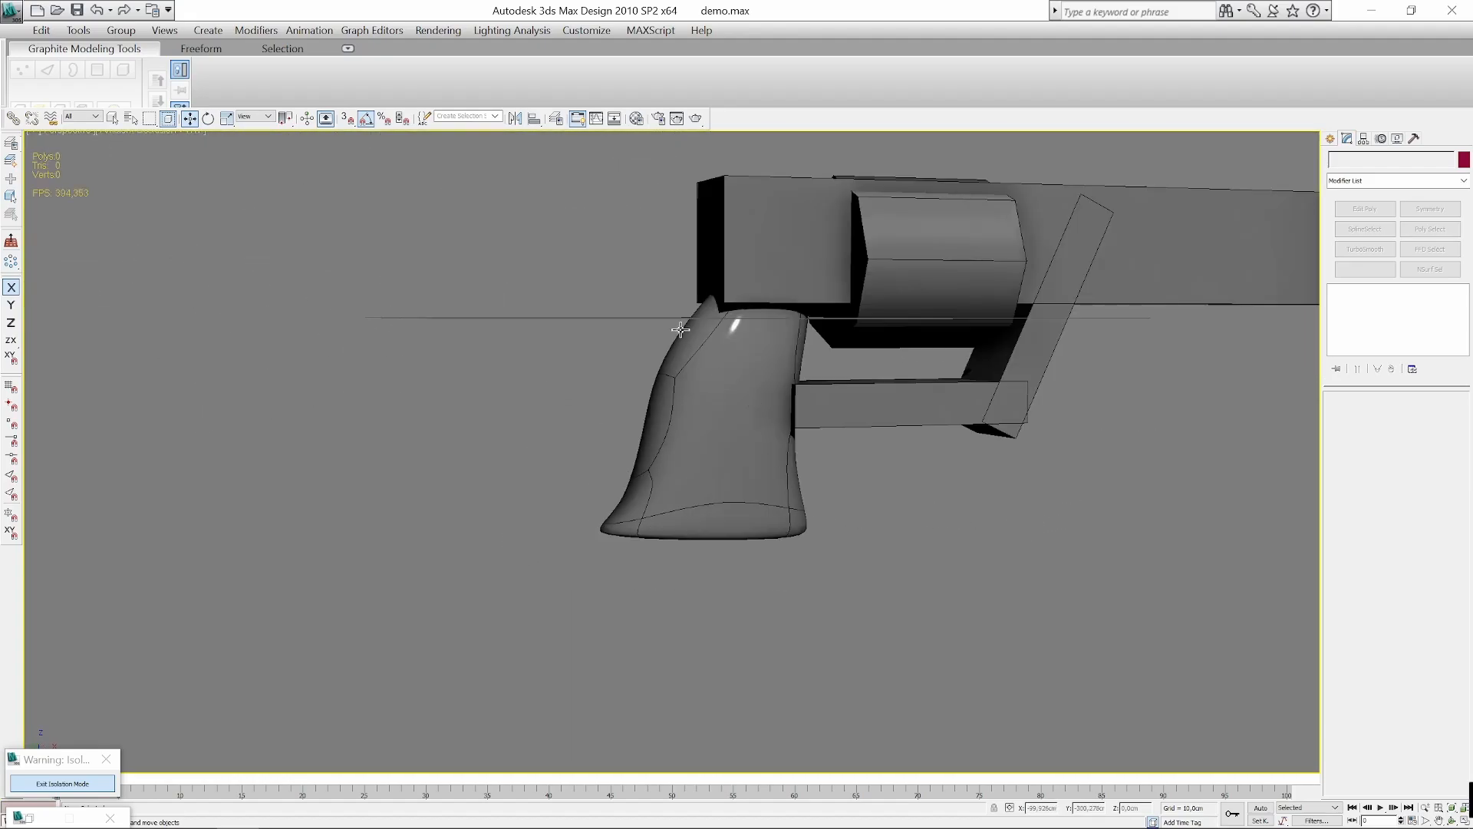
middle_click_drag(681, 329, 693, 301, "alt")
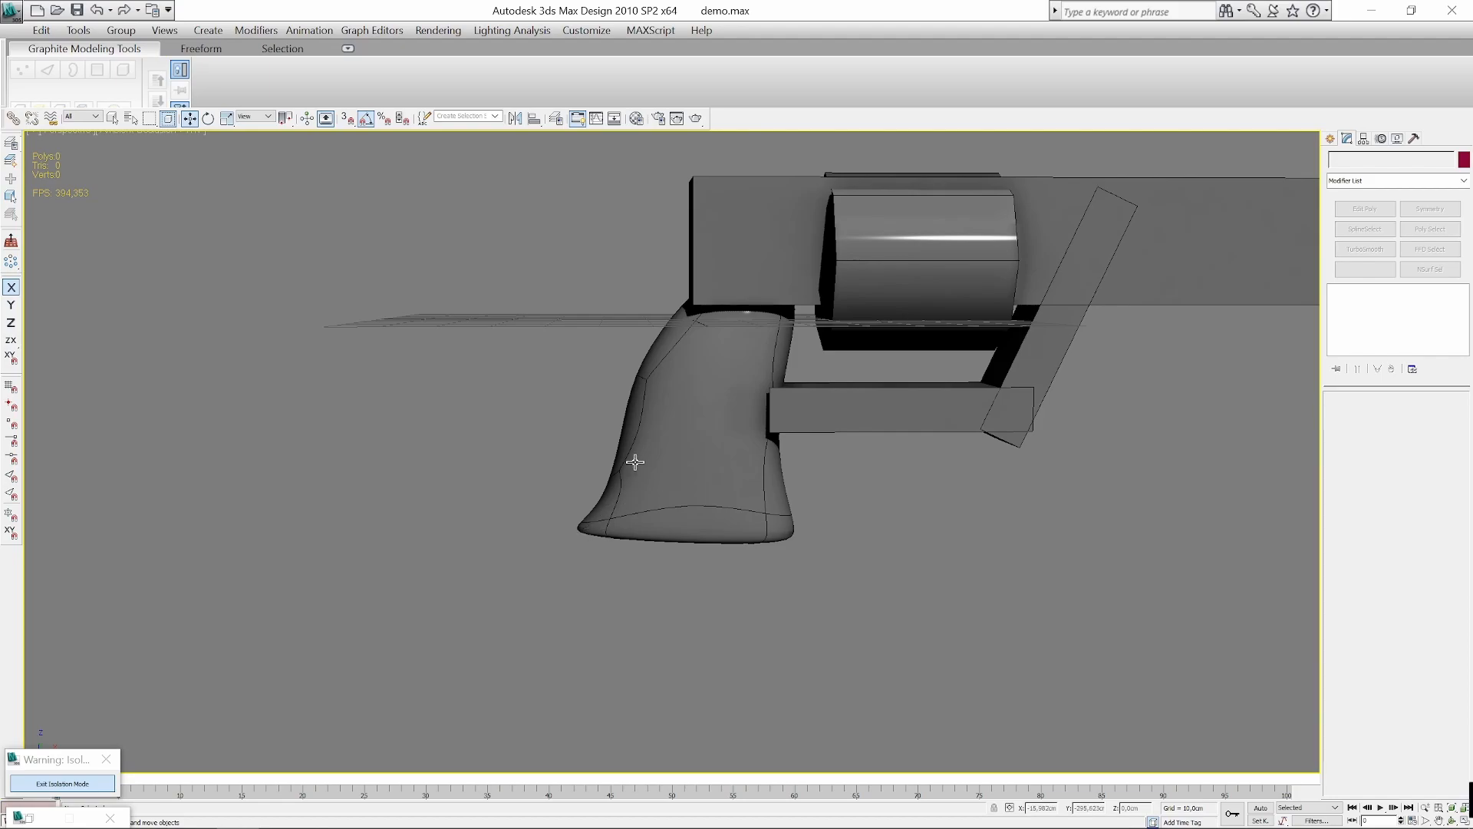
middle_click_drag(712, 331, 733, 303, "alt")
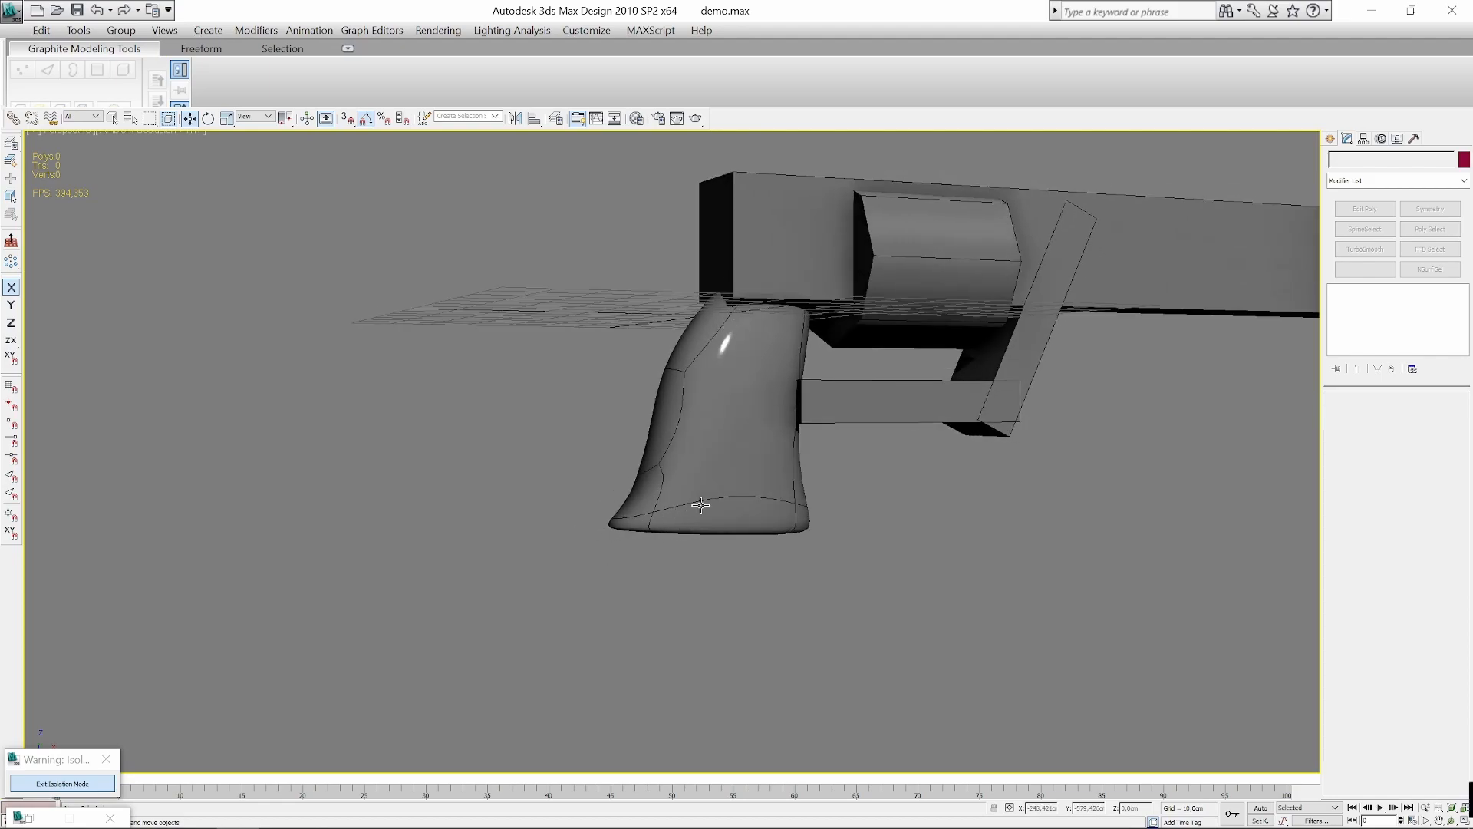
middle_click_drag(701, 504, 791, 498, "alt")
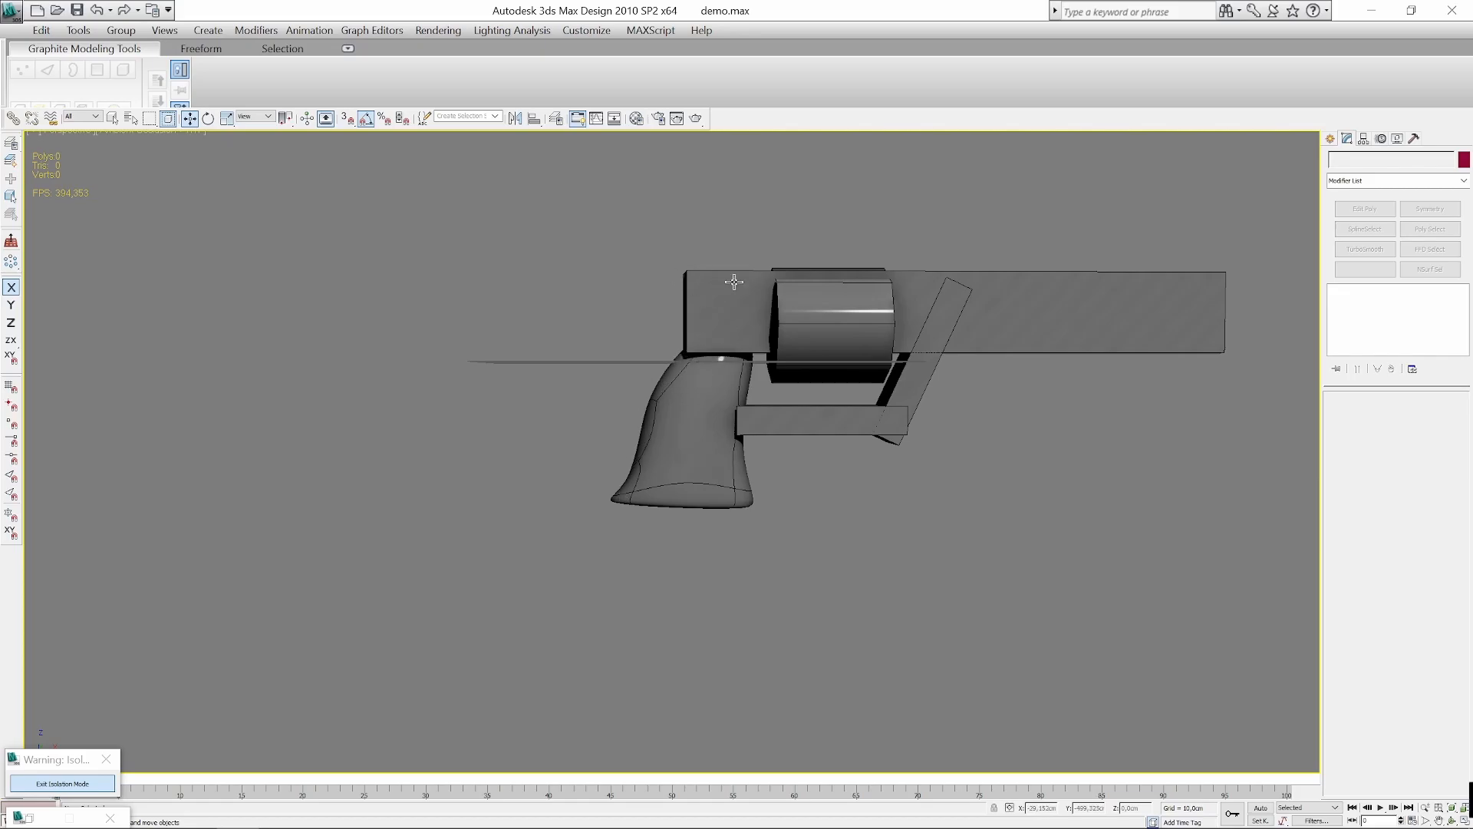
middle_click_drag(909, 576, 913, 577, "alt")
scroll(913, 577, "up", 5)
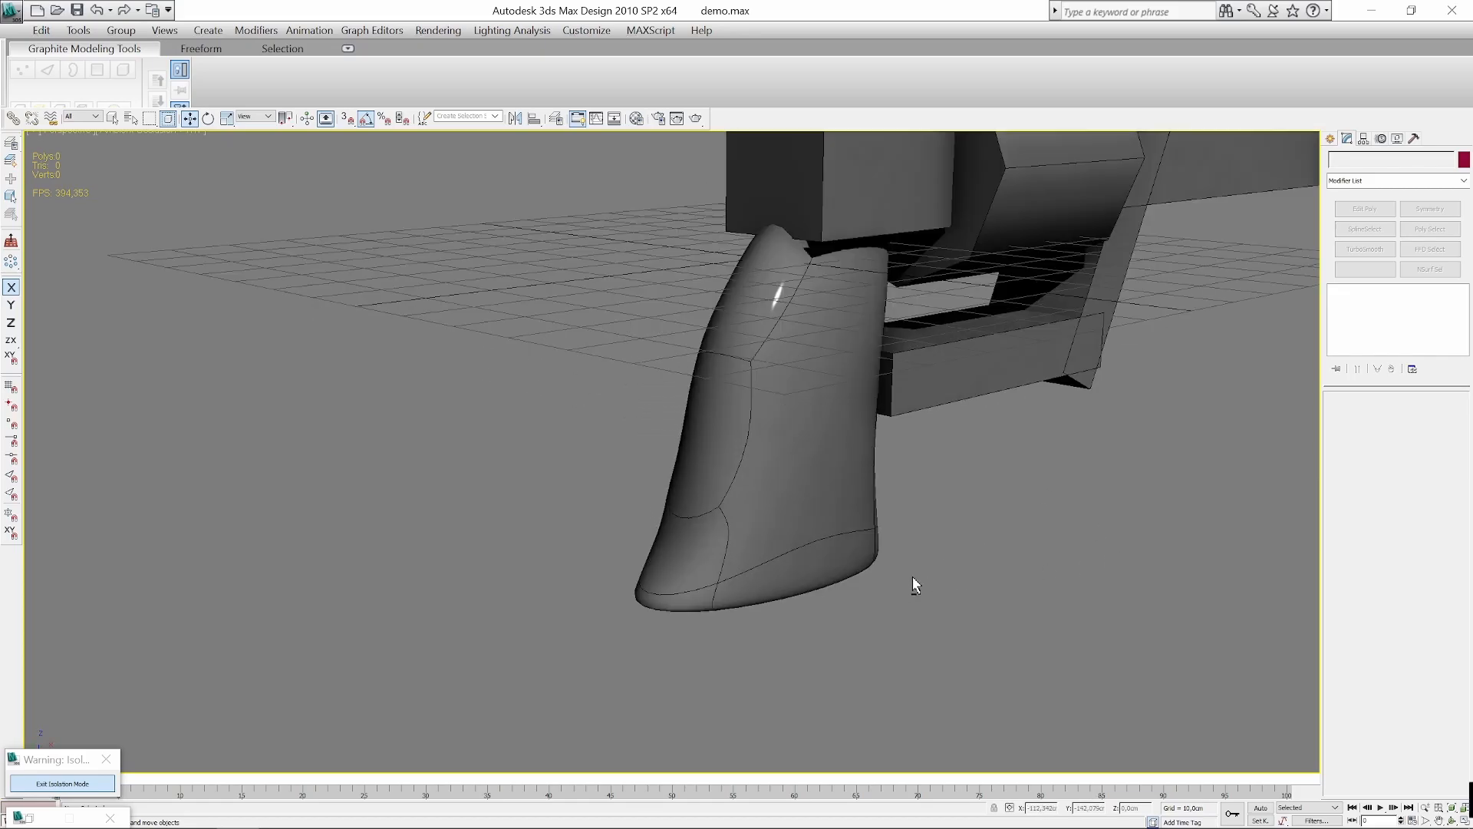
Select the grip and disable Isoline Display in its TurboSmooth modifier to examine the full smoothed mesh.
left_click(816, 531)
middle_click_drag(816, 531, 982, 598, "alt")
middle_click_drag(840, 539, 953, 509, "alt")
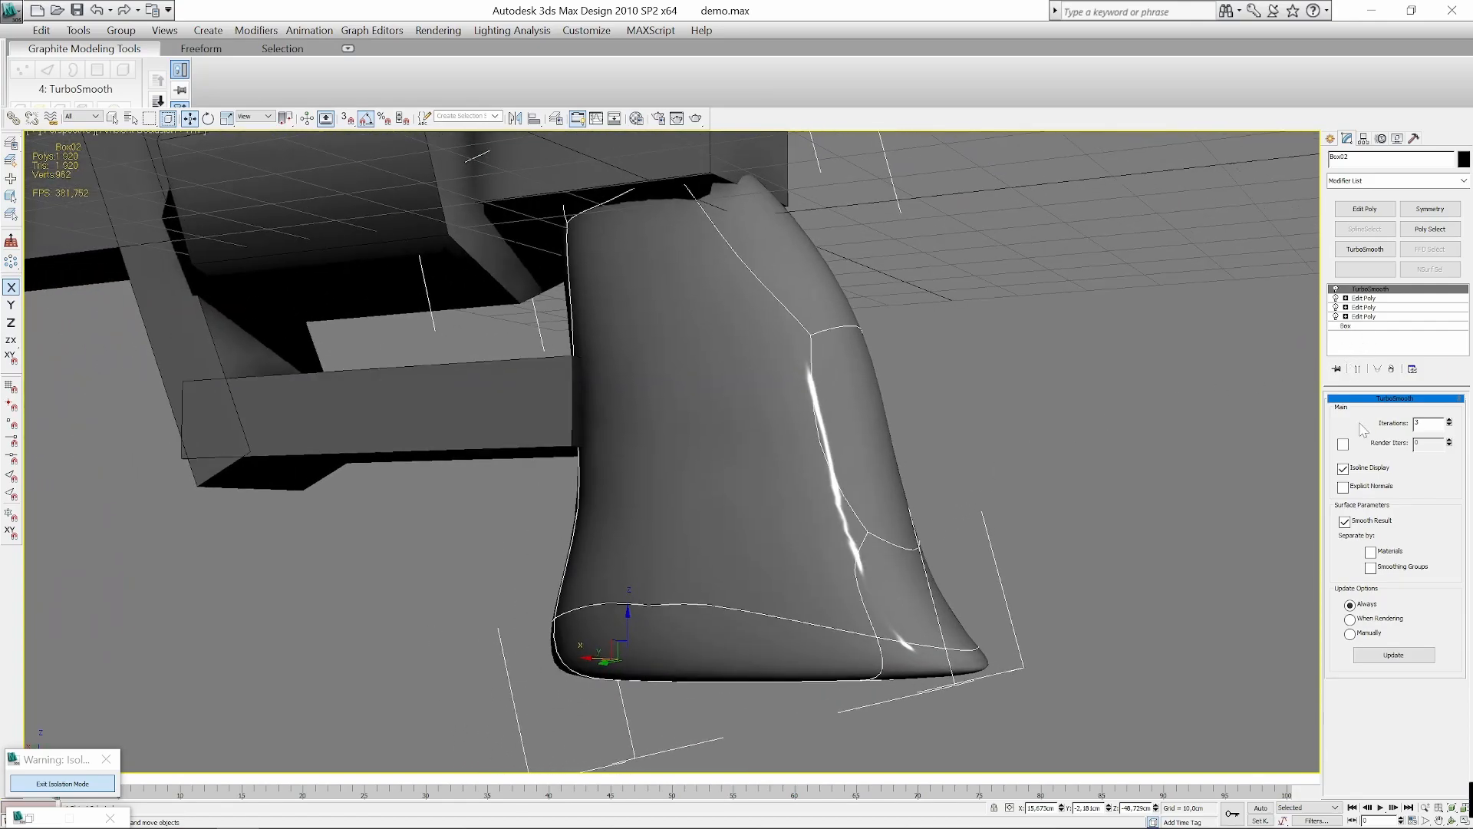
left_click(1343, 468)
middle_click_drag(1046, 494, 489, 641, "alt")
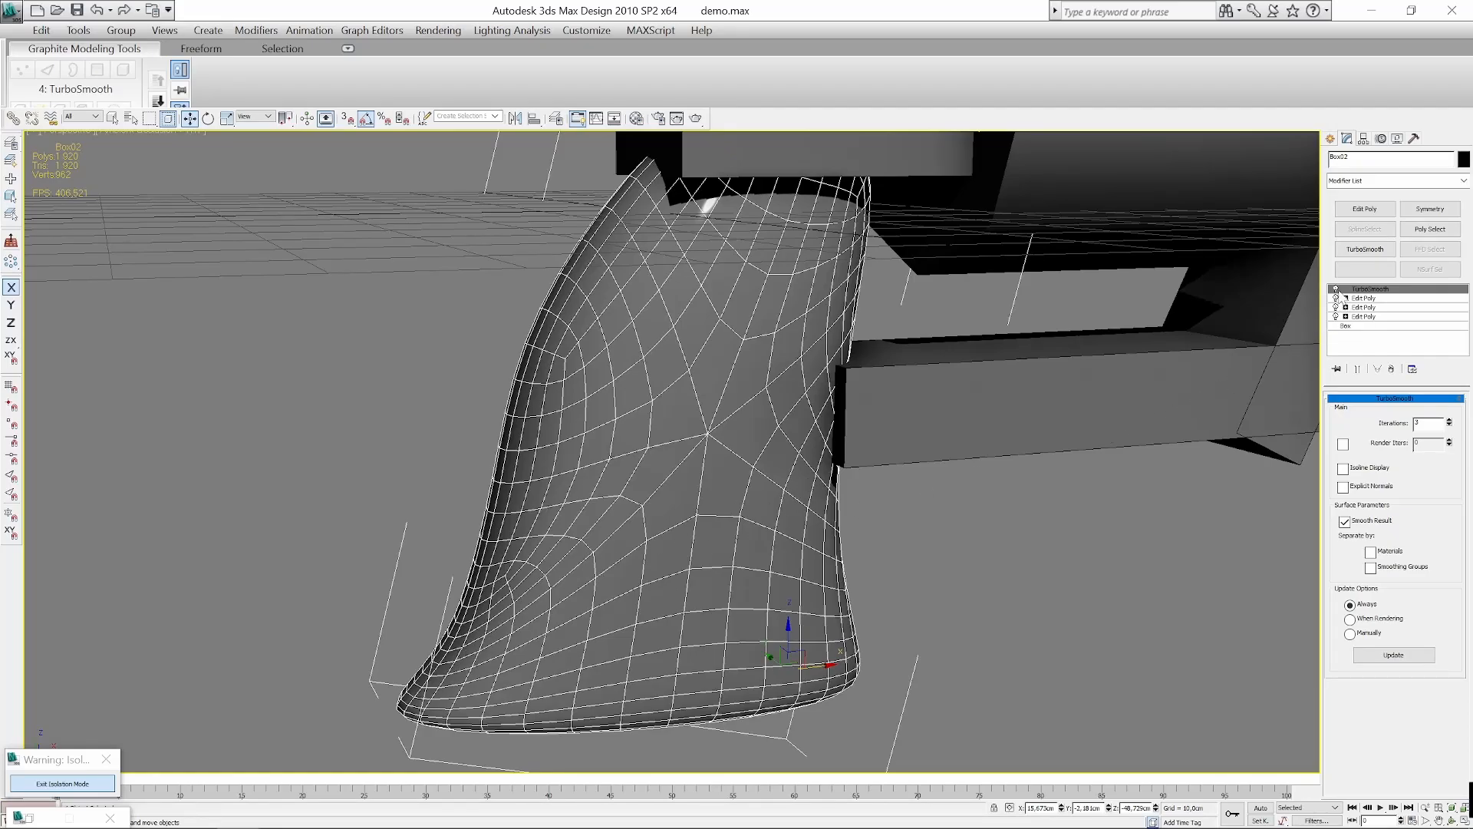
Turn TurboSmooth off and add a fourth Edit Poly modifier beneath it on the grip.
left_click(1336, 289)
scroll(1027, 531, "down", 2)
mouse_move(1027, 532)
middle_mouse_down("alt")
mouse_move(1167, 510)
mouse_move(1014, 540)
middle_mouse_up("alt")
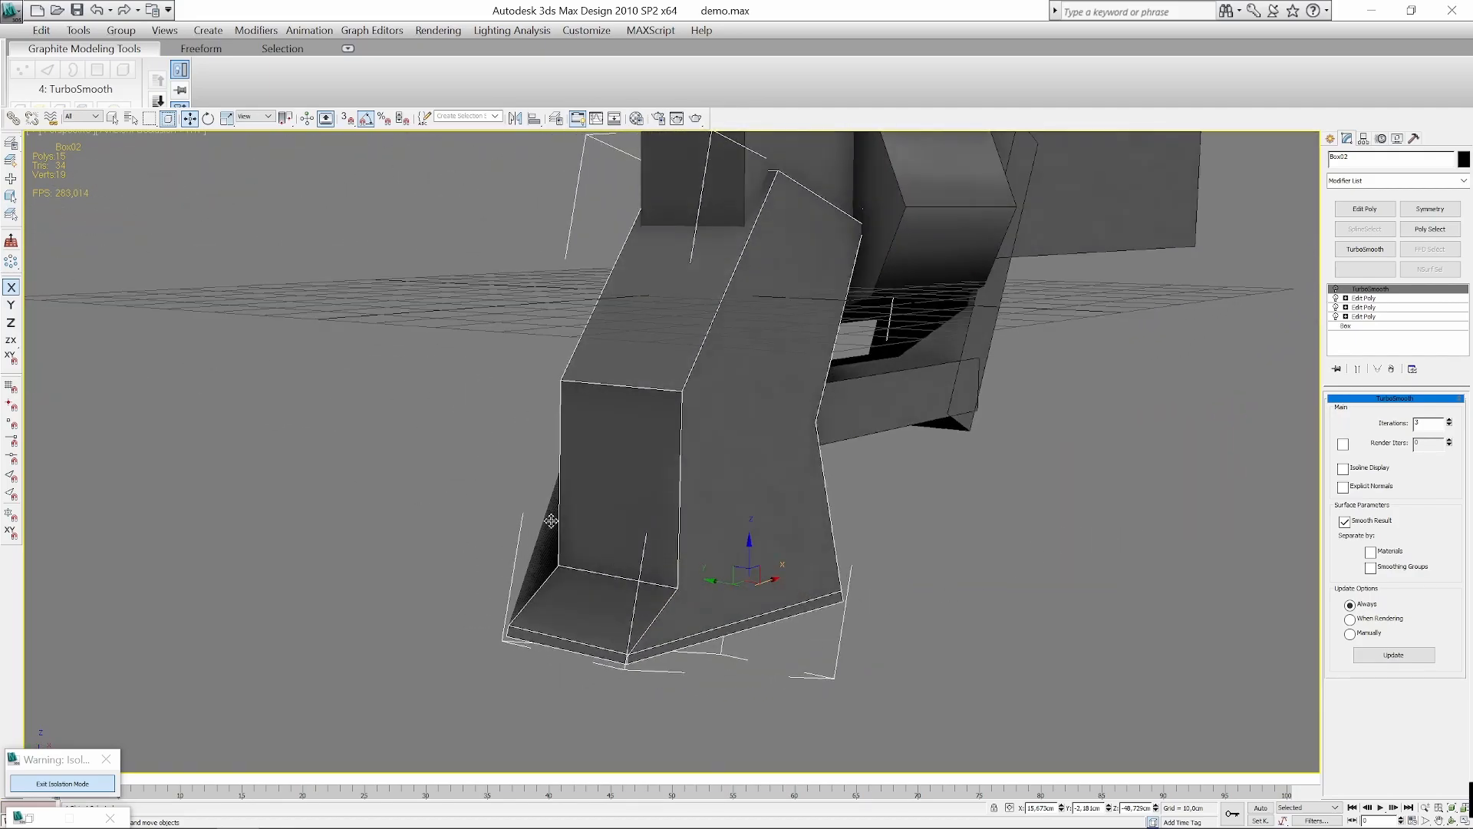
middle_click_drag(551, 520, 637, 525, "alt")
middle_click_drag(767, 485, 1162, 393, "alt")
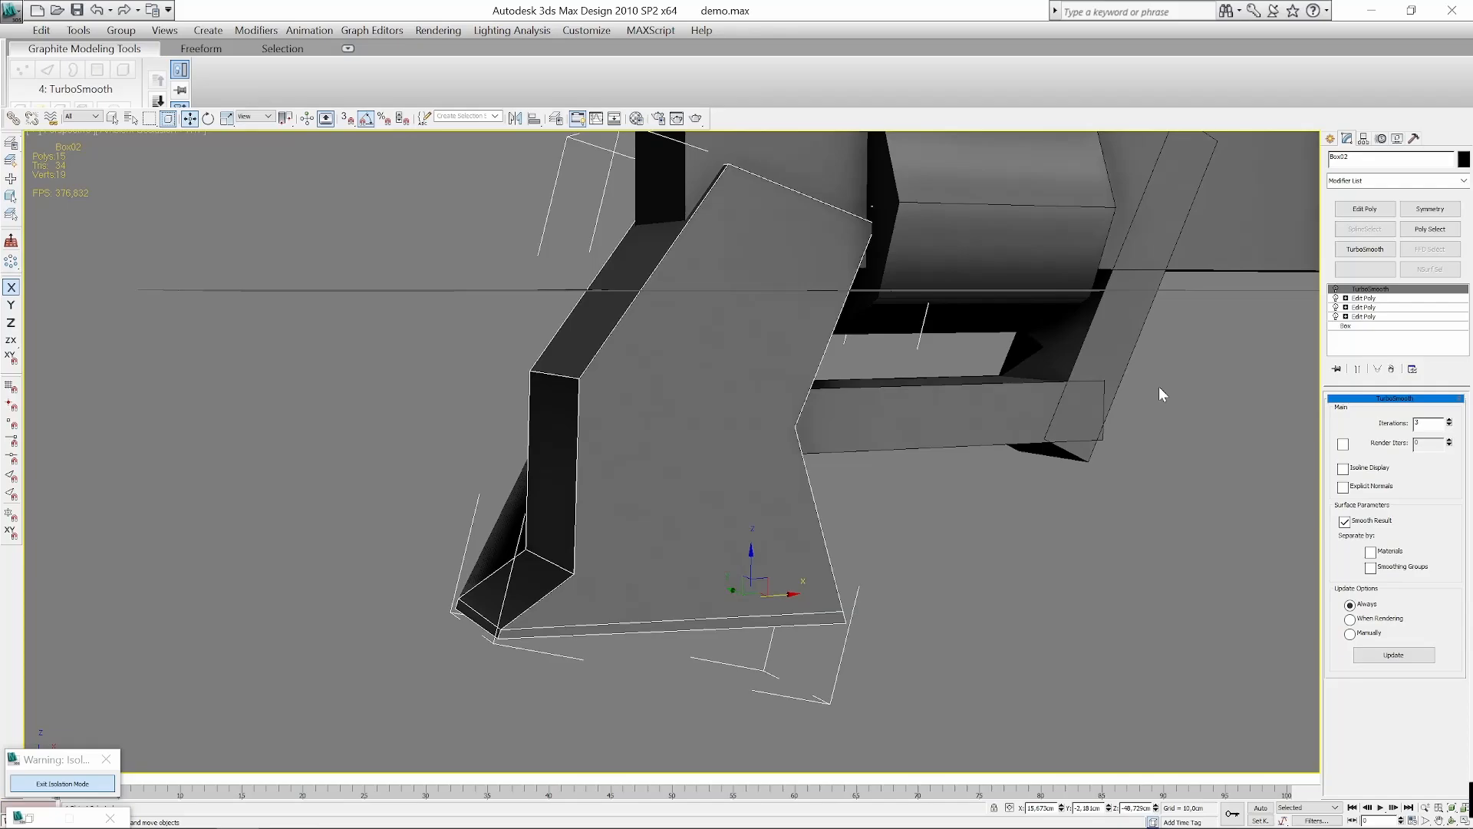
left_click(1374, 298)
left_click(1365, 208)
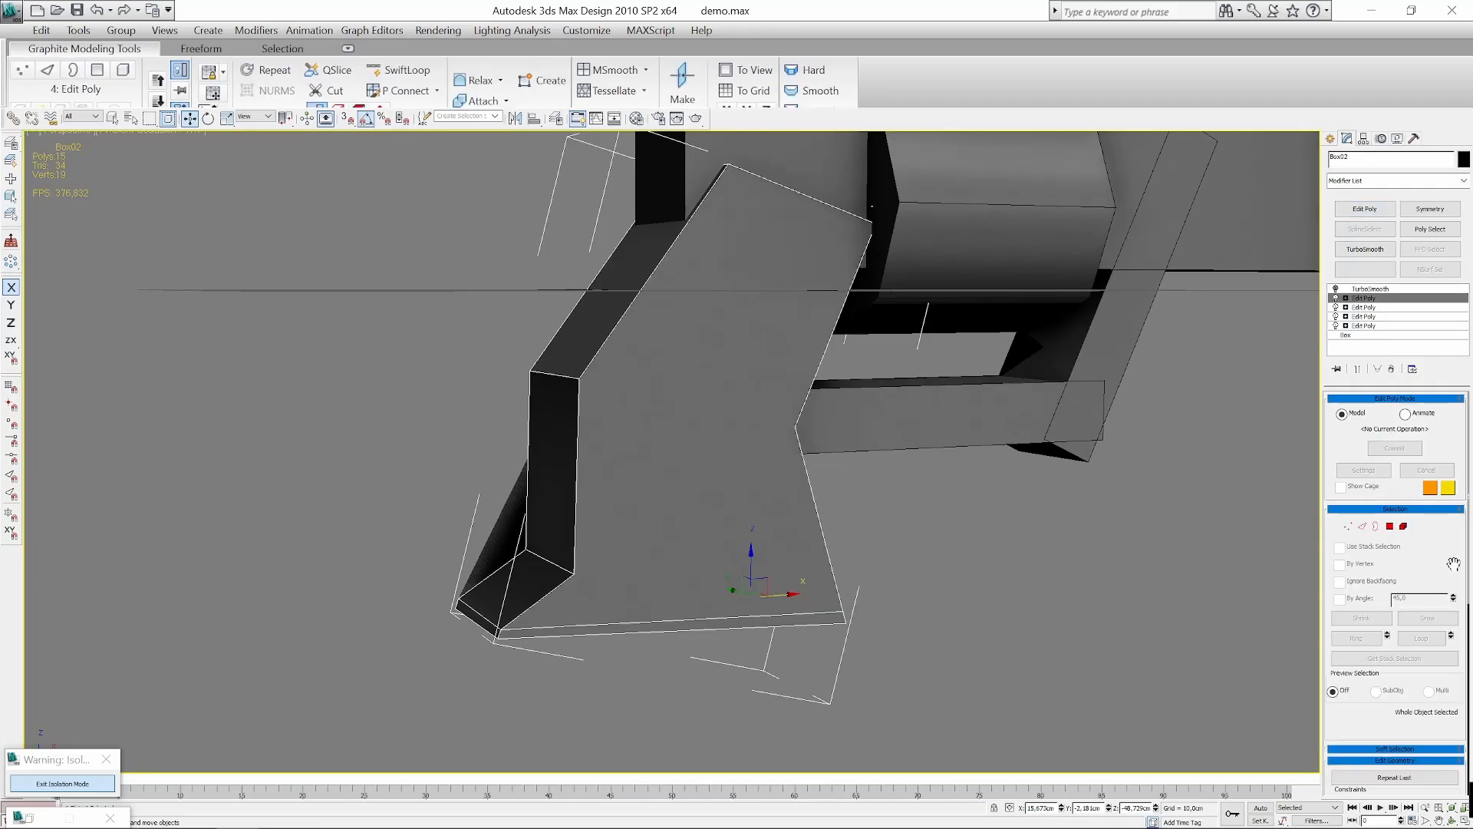
Cut an edge across the lower part of both grip sides, from the lower rear vertex to the front edge.
scroll(1453, 599, "down", 3)
scroll(1449, 653, "down", 2)
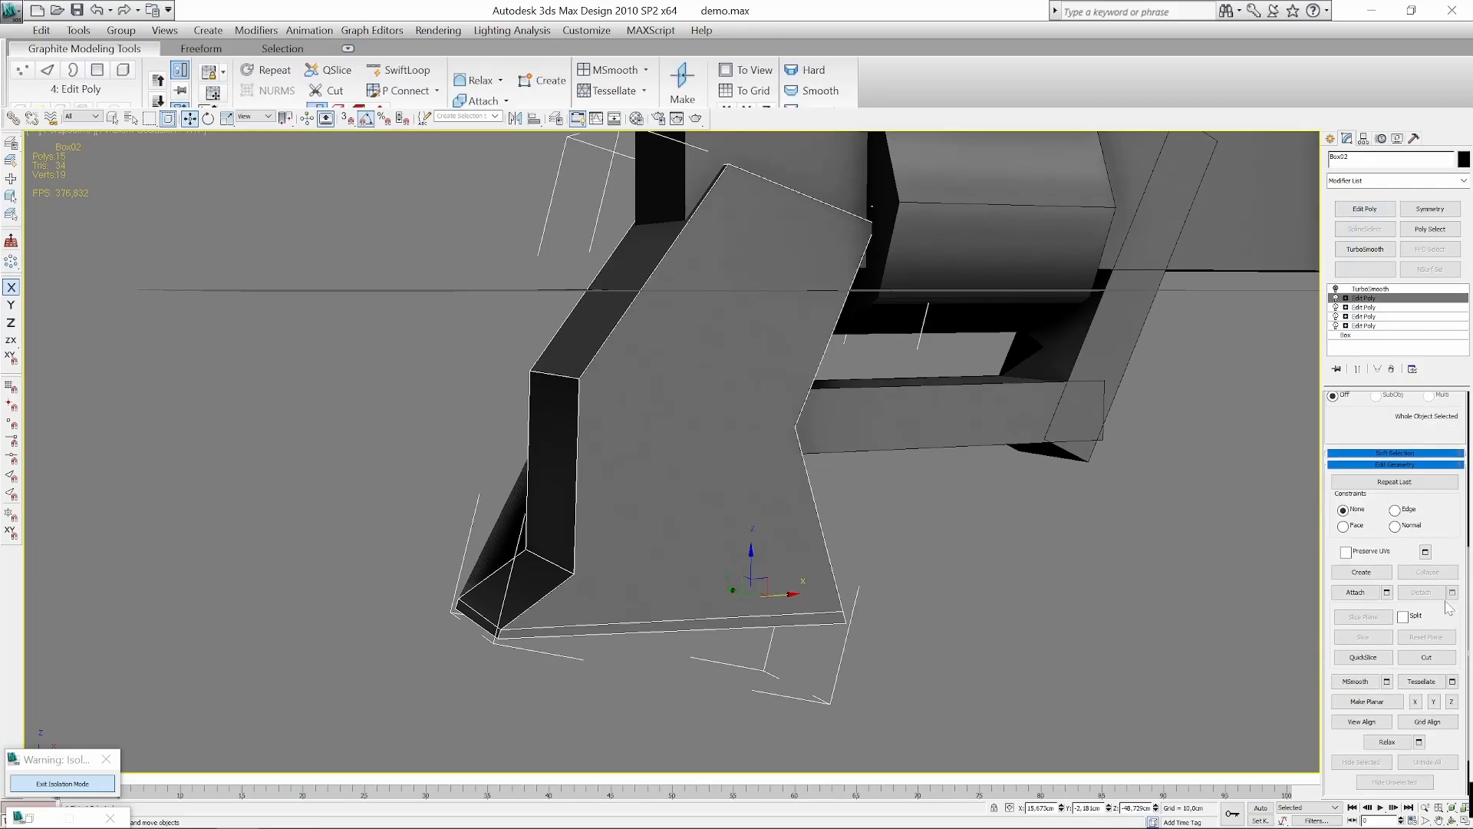
left_click(1426, 657)
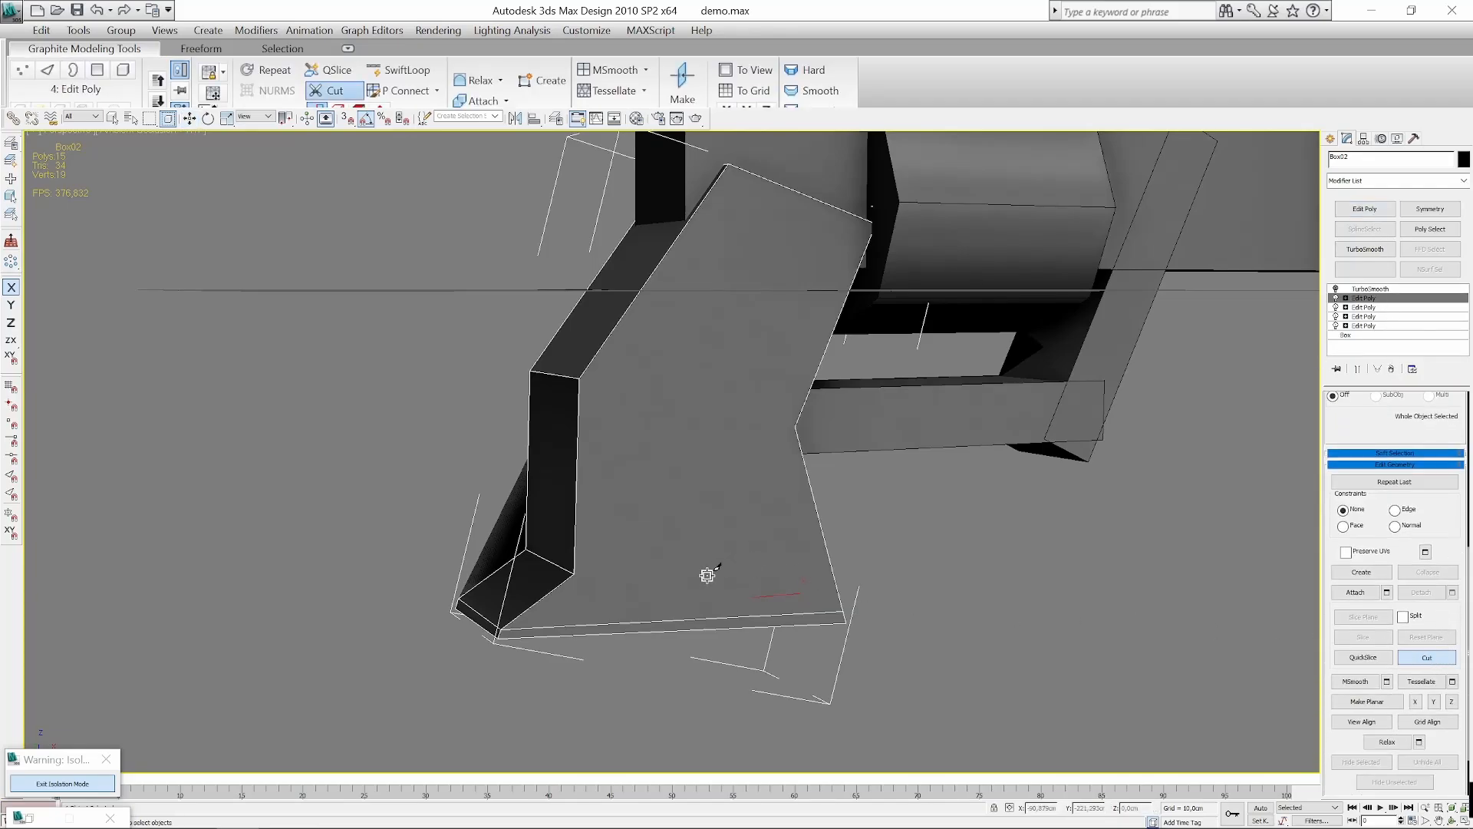
left_click(574, 574)
left_click(831, 562)
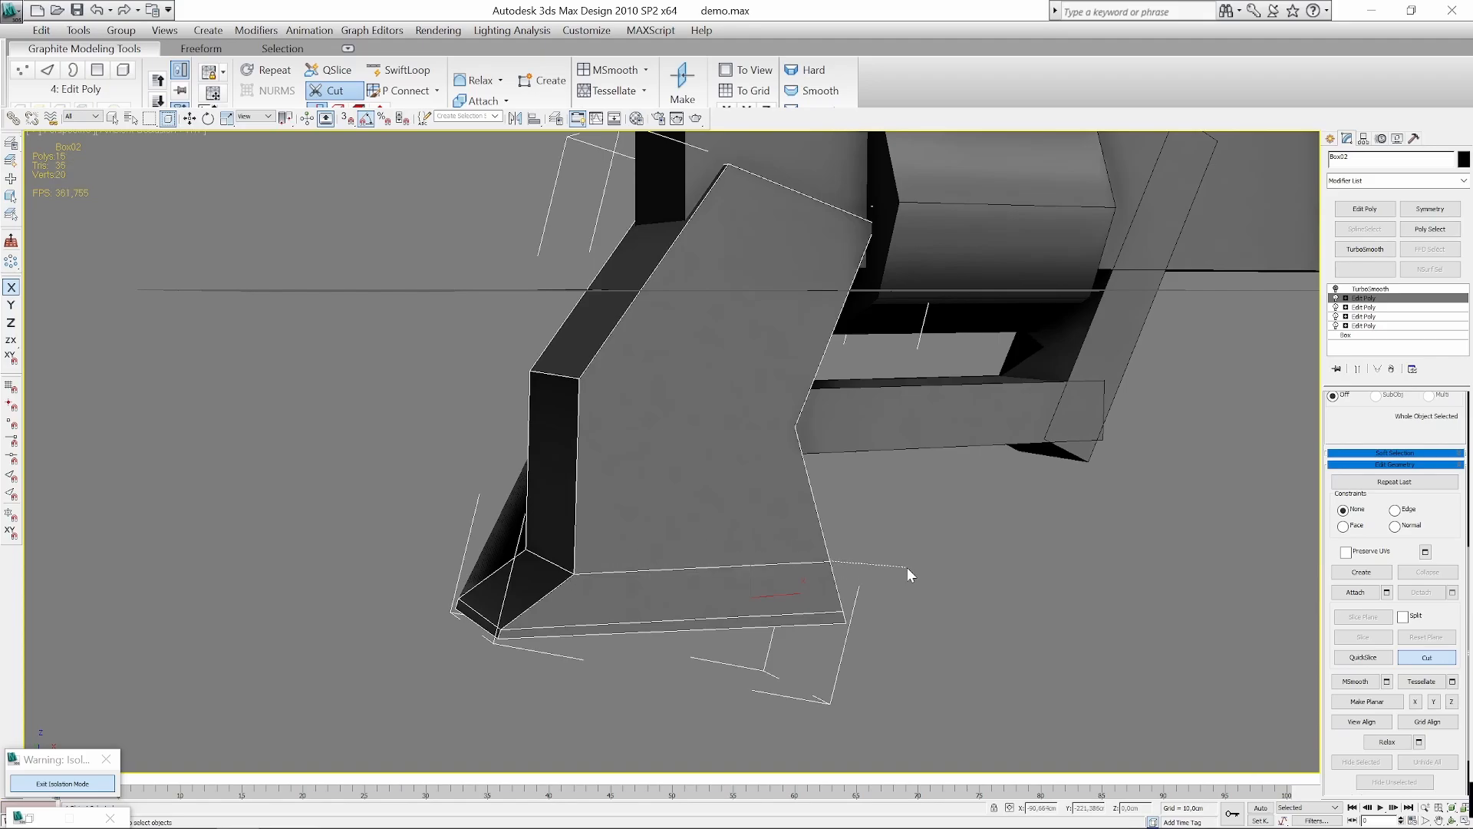
middle_click_drag(908, 574, 808, 576, "alt")
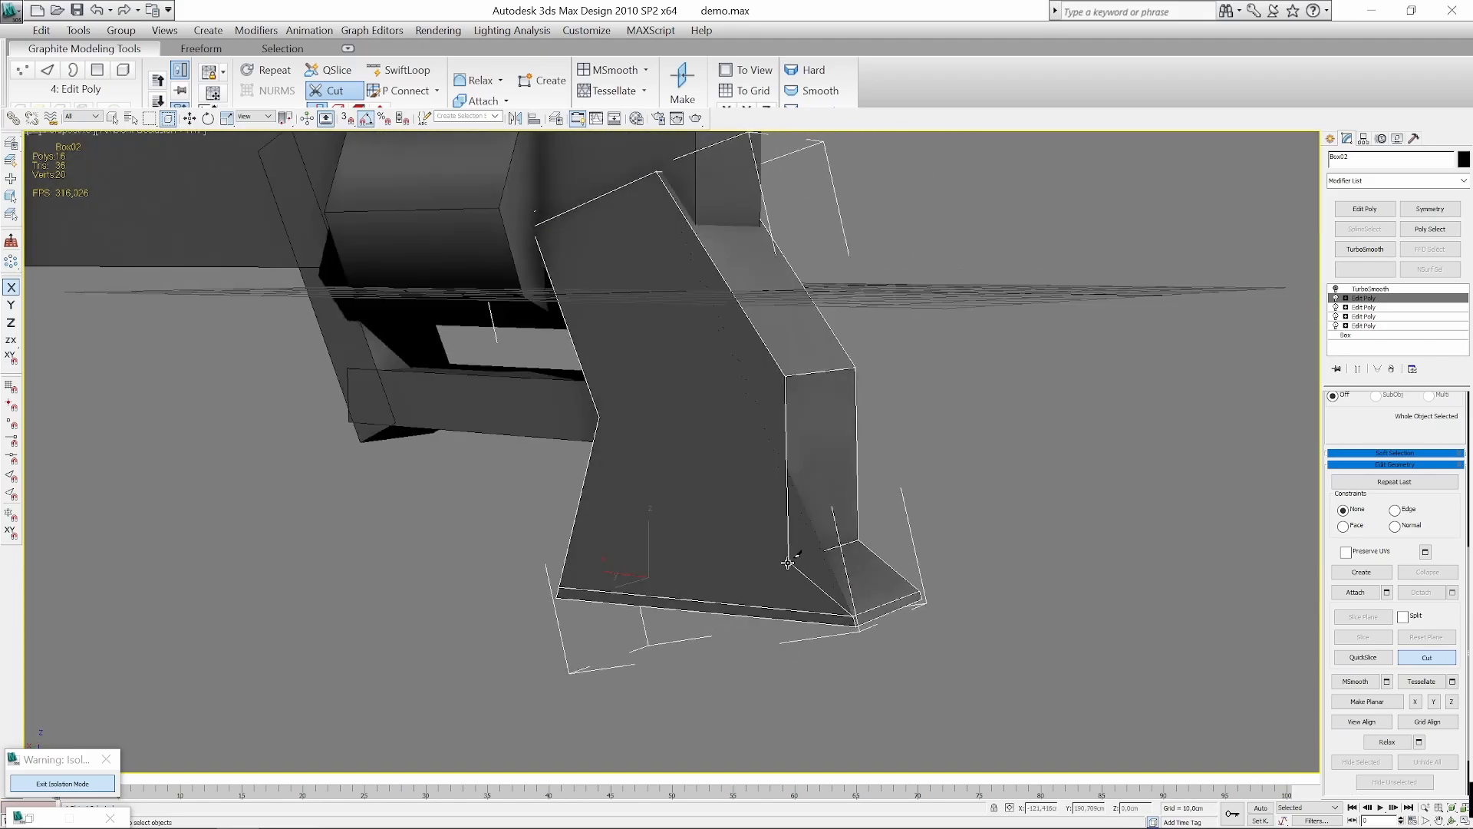
left_click(787, 562)
left_click(577, 546)
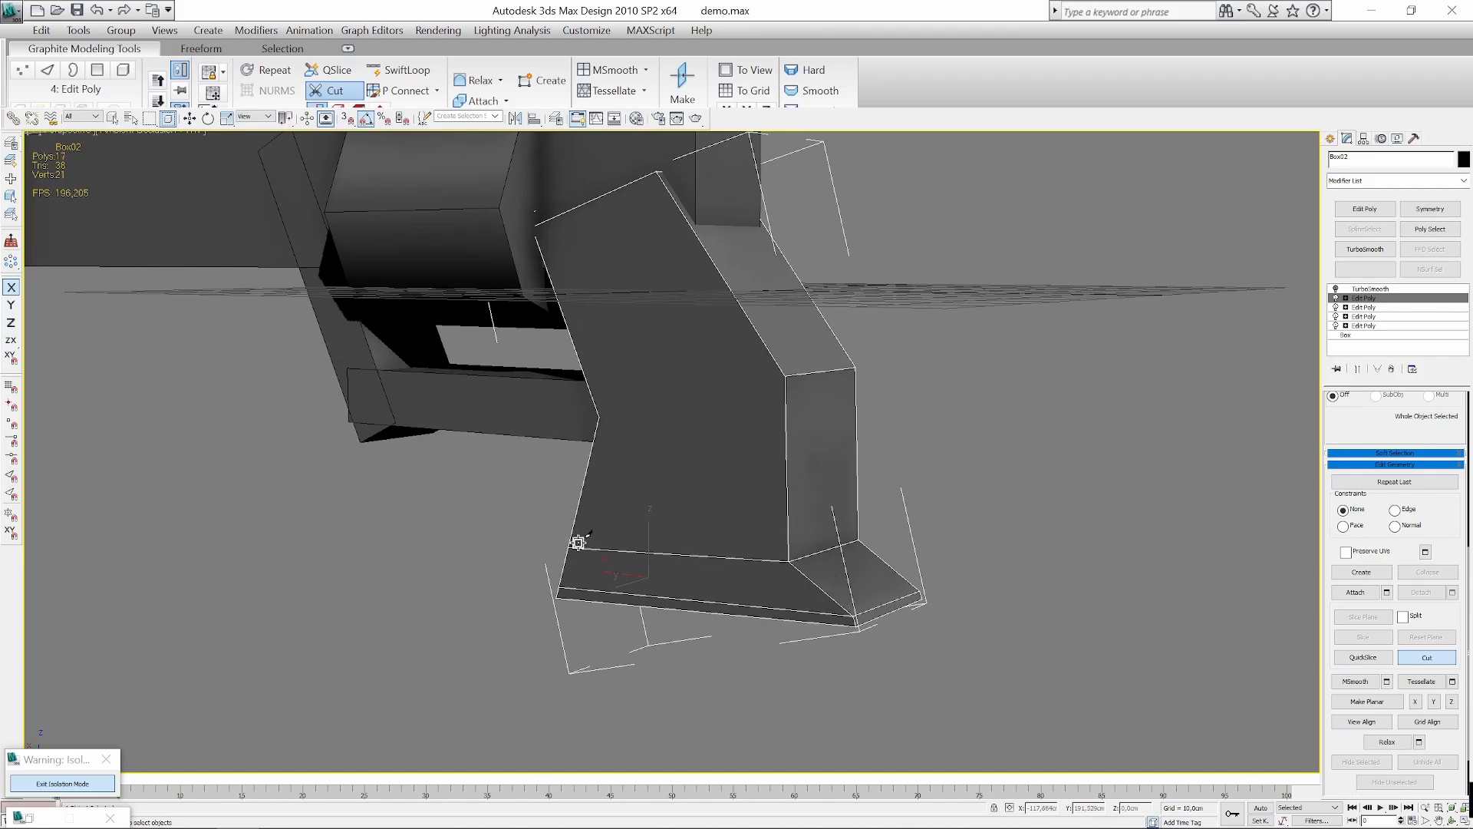
Cut an edge across both grip sides between the rear bend vertex and the front bend vertex.
middle_click_drag(984, 496, 819, 502, "alt")
left_click(745, 416)
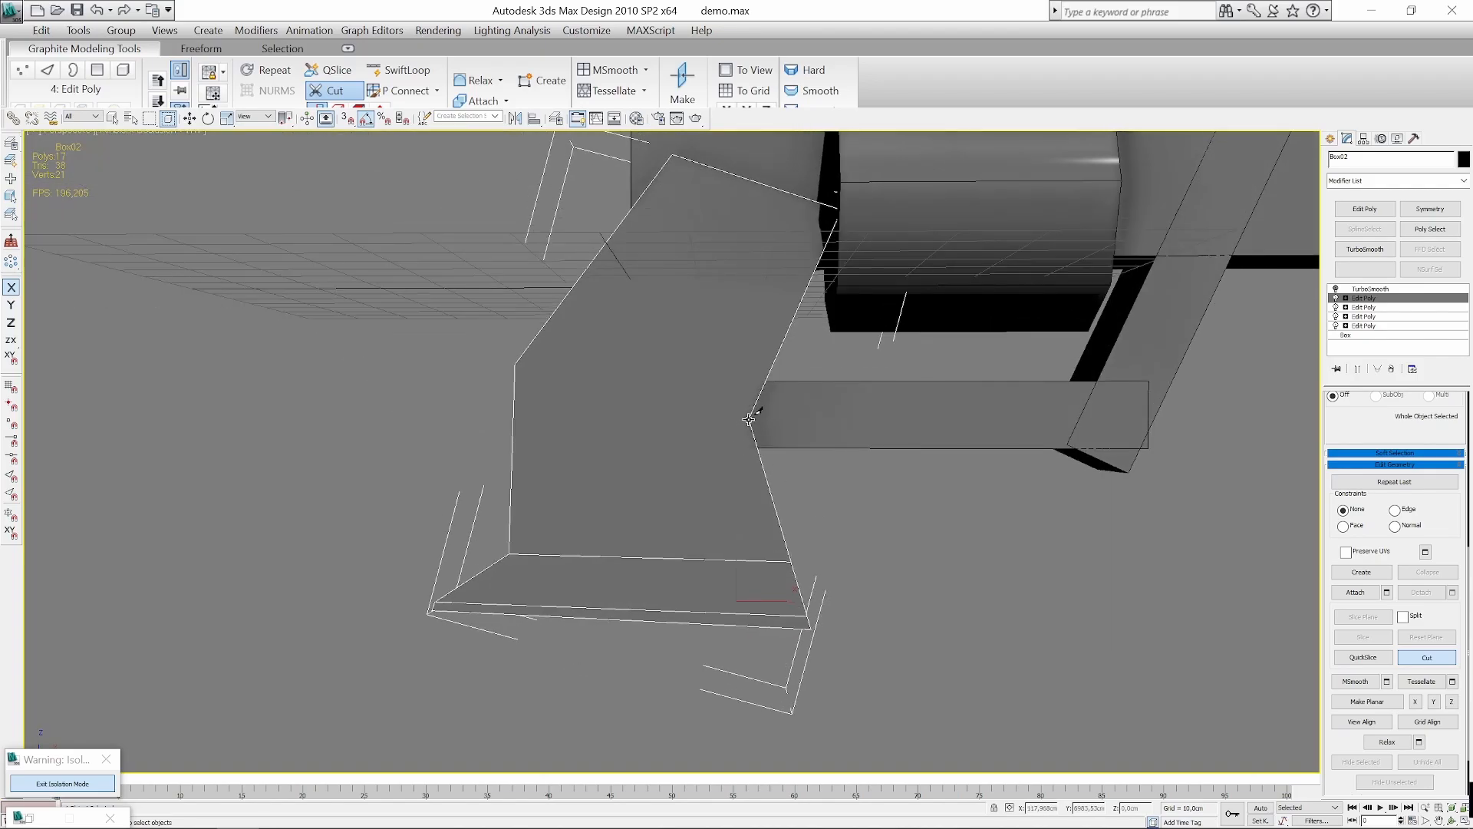
left_click(516, 364)
middle_click_drag(671, 440, 845, 440, "alt")
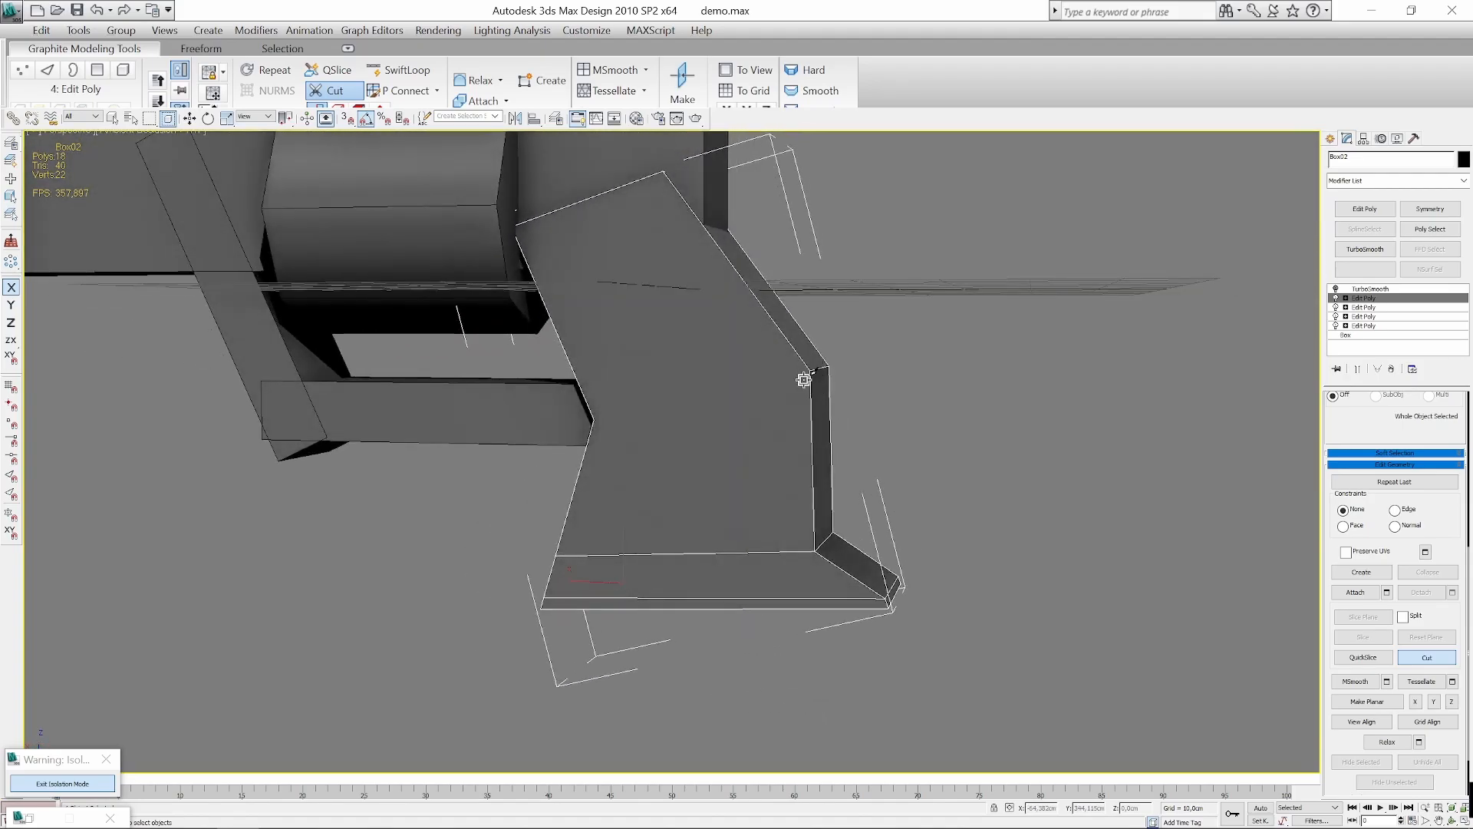
left_click(805, 374)
left_click(595, 418)
Cut an edge across the grip's front face joining the two lower side cuts, using wireframe display to reach the hidden end.
middle_click_drag(825, 477, 934, 477, "alt")
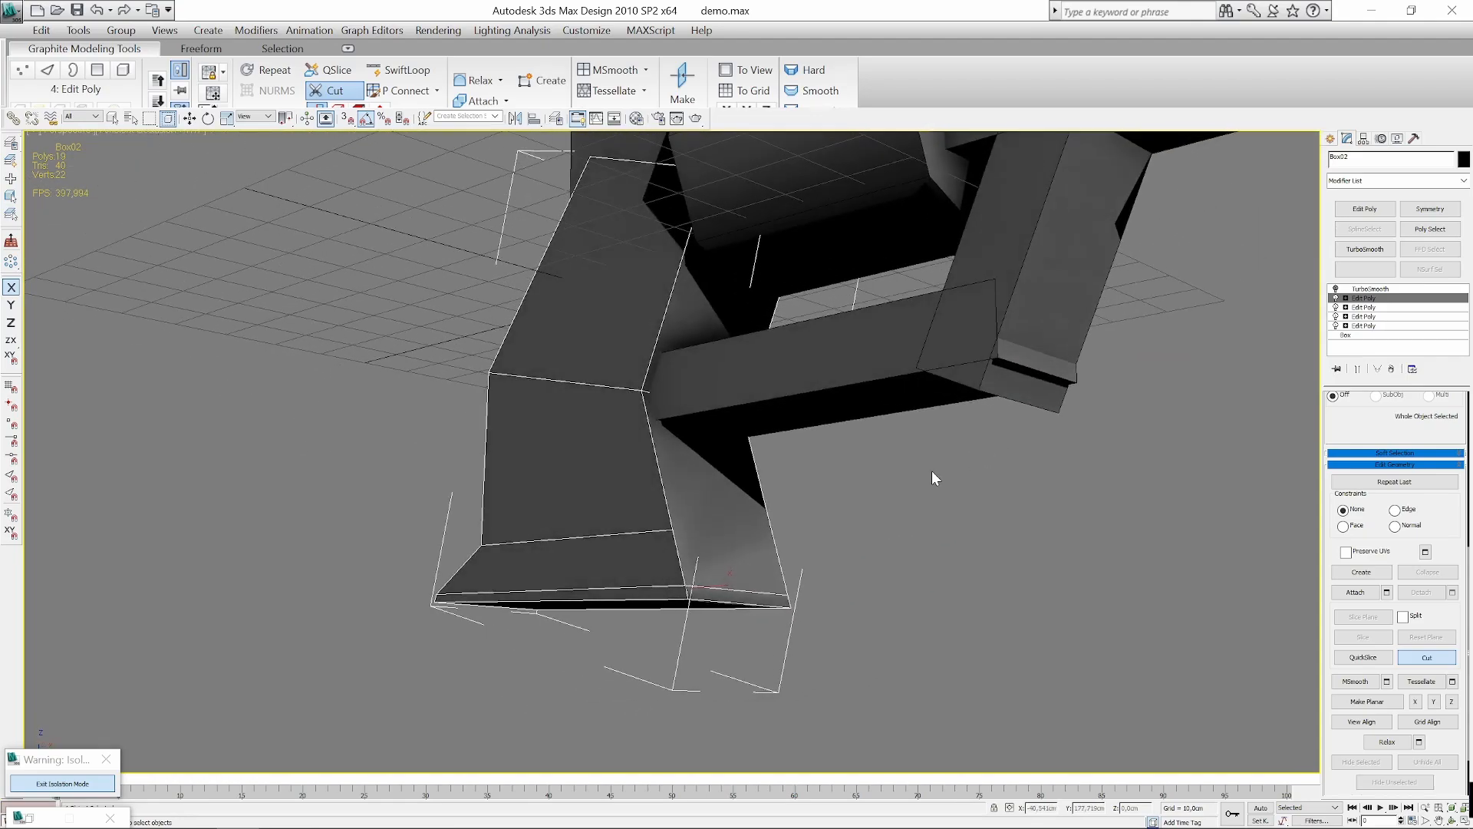
left_click(674, 530)
key("F3")
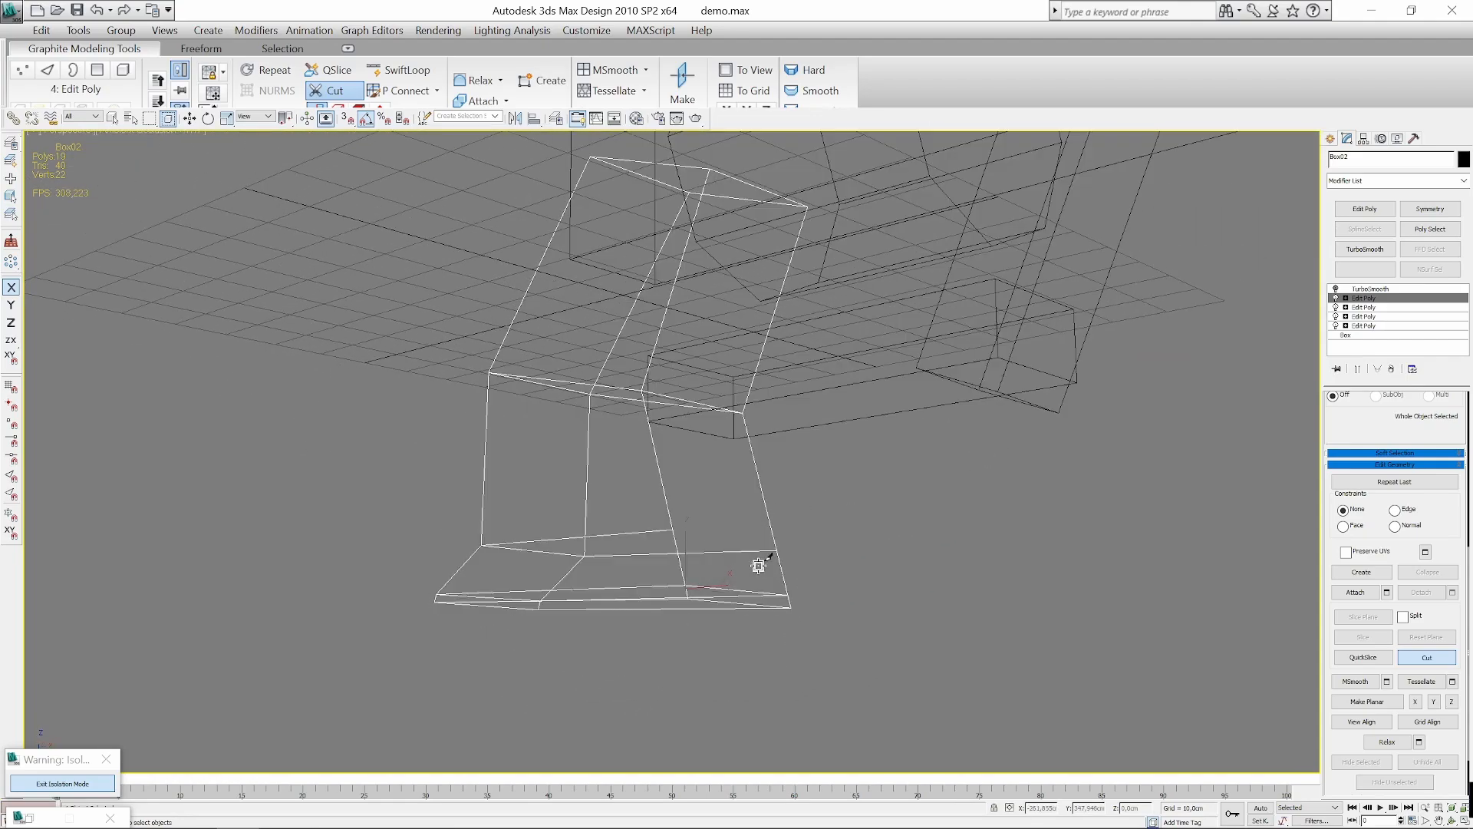
left_click(776, 550)
key("F3")
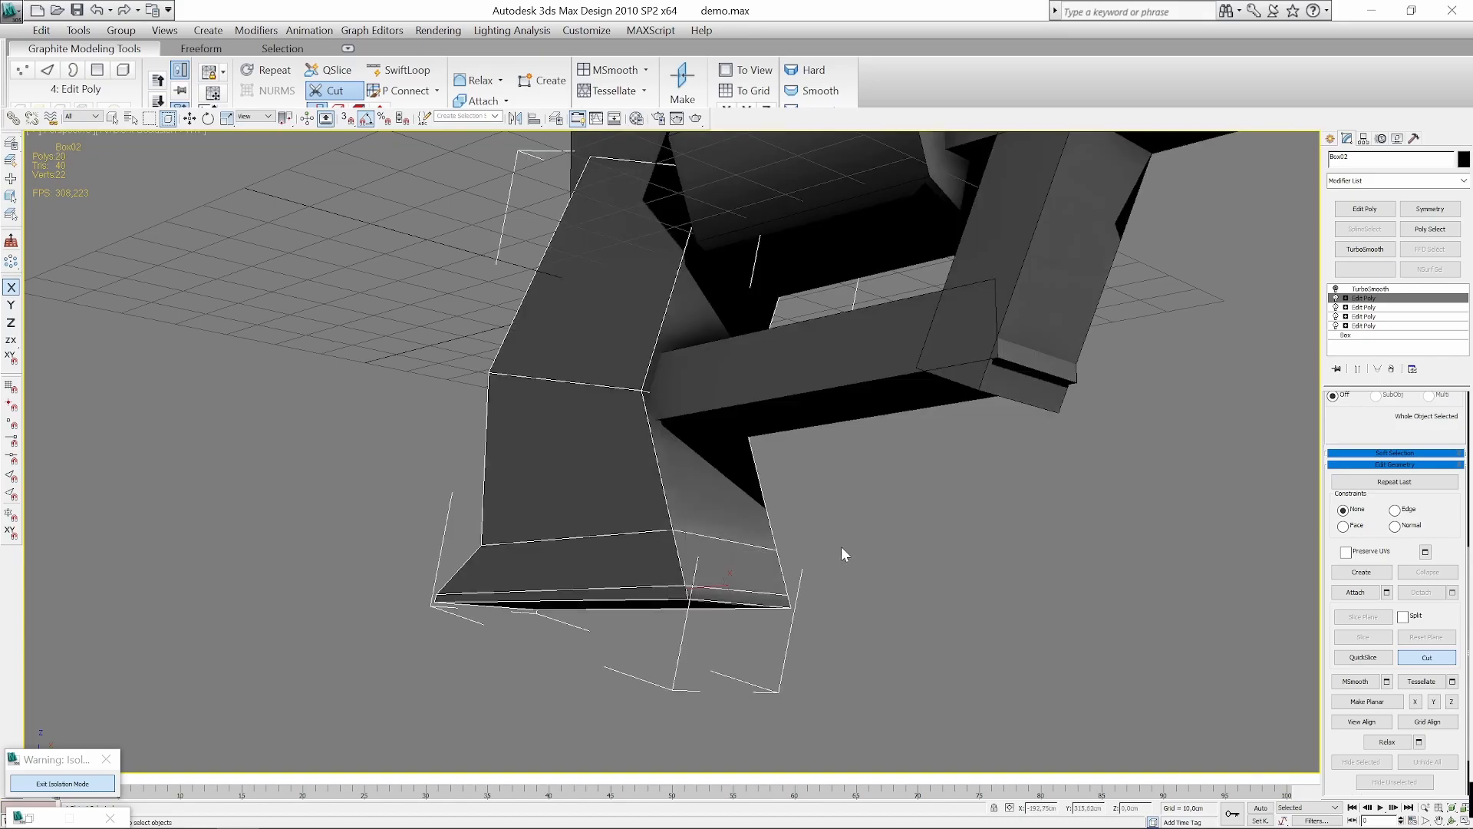
middle_click_drag(784, 532, 879, 567, "alt")
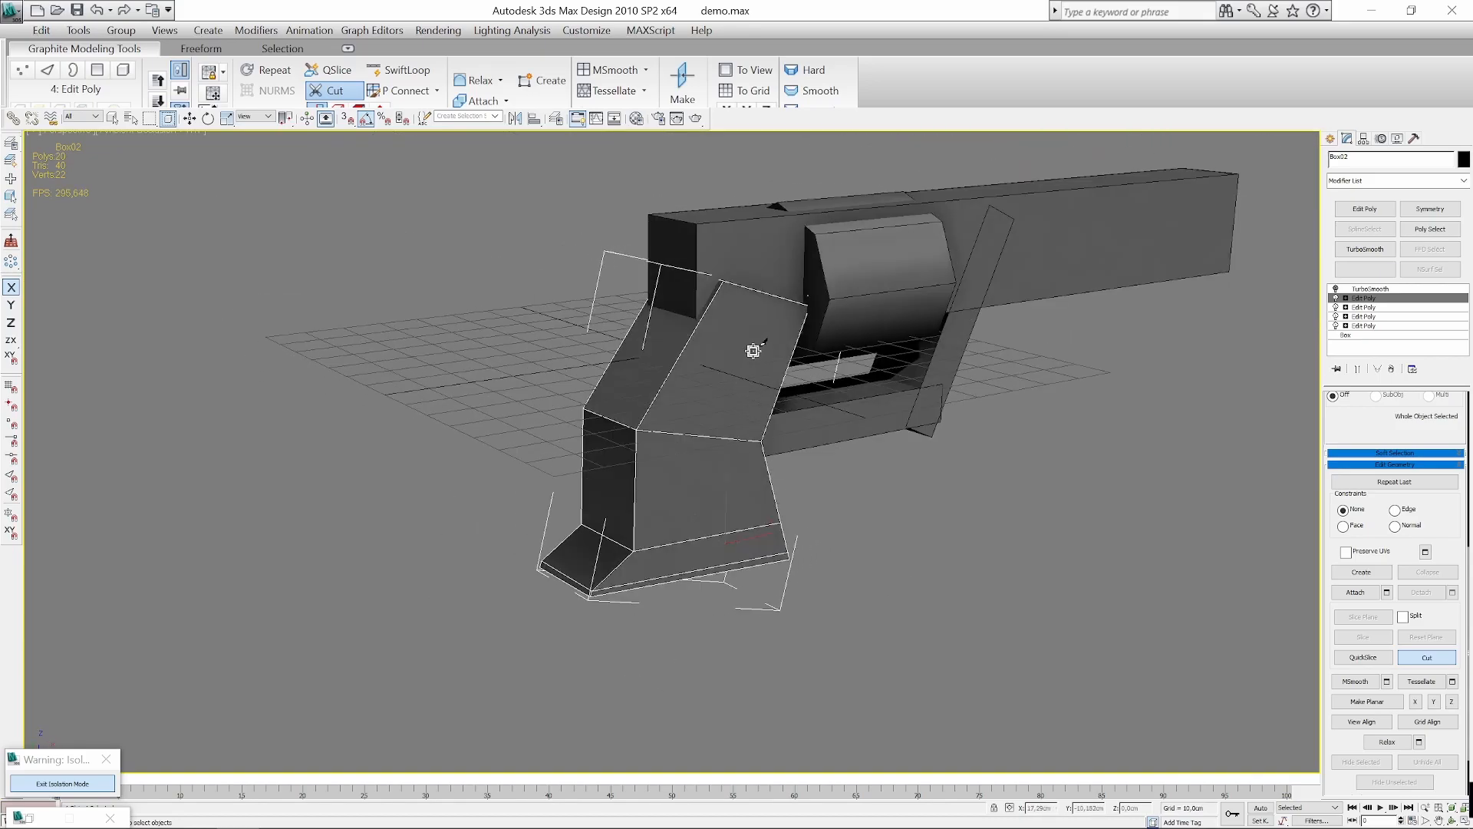
middle_click_drag(753, 500, 913, 487, "alt")
right_click(910, 487)
Select the two front vertices of the lower edge loop and move them inward and slightly down to flare the grip's base.
key("1")
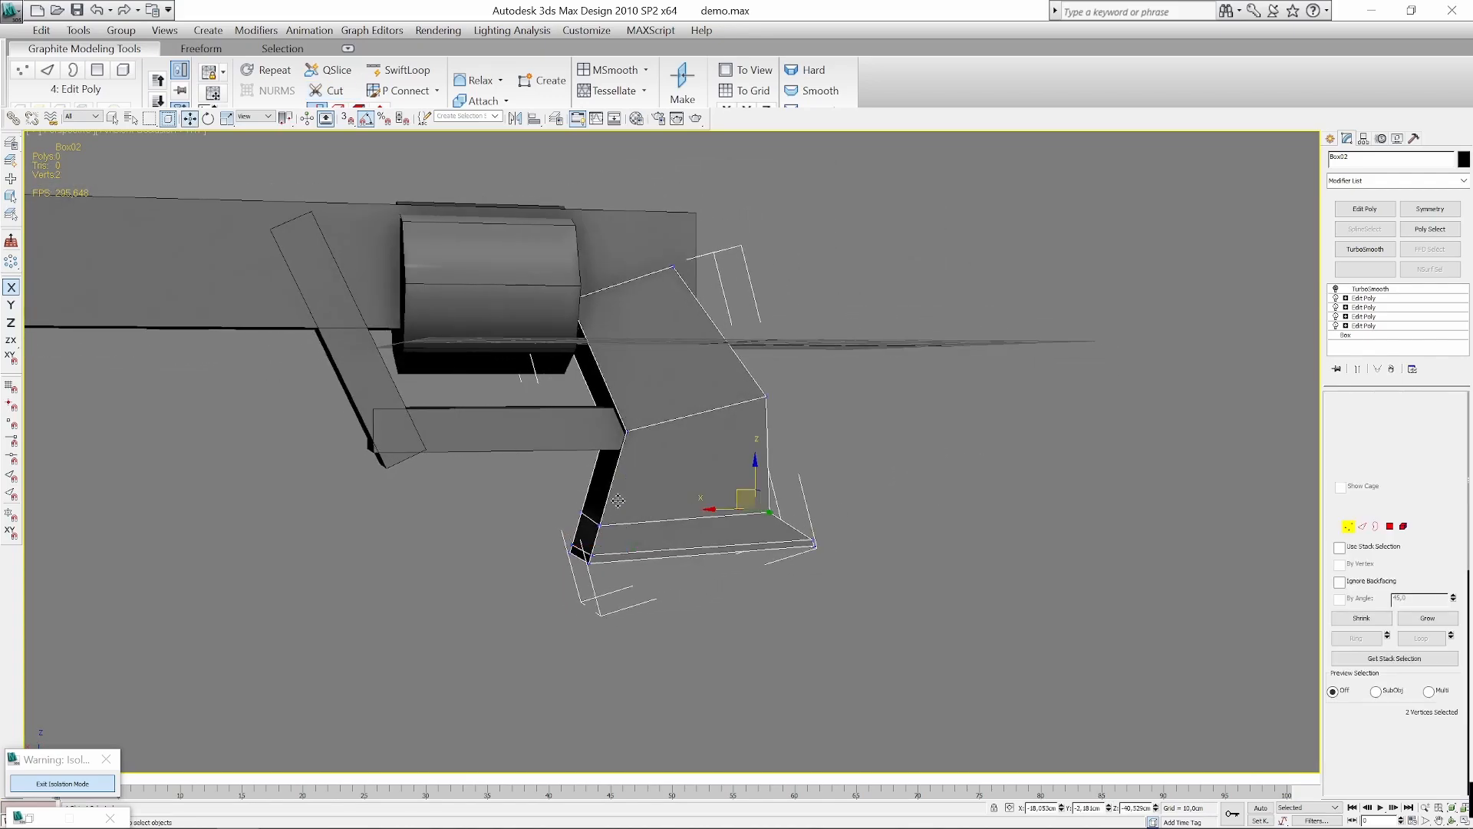
left_click_drag(566, 531, 565, 533)
middle_click_drag(640, 537, 631, 535, "alt")
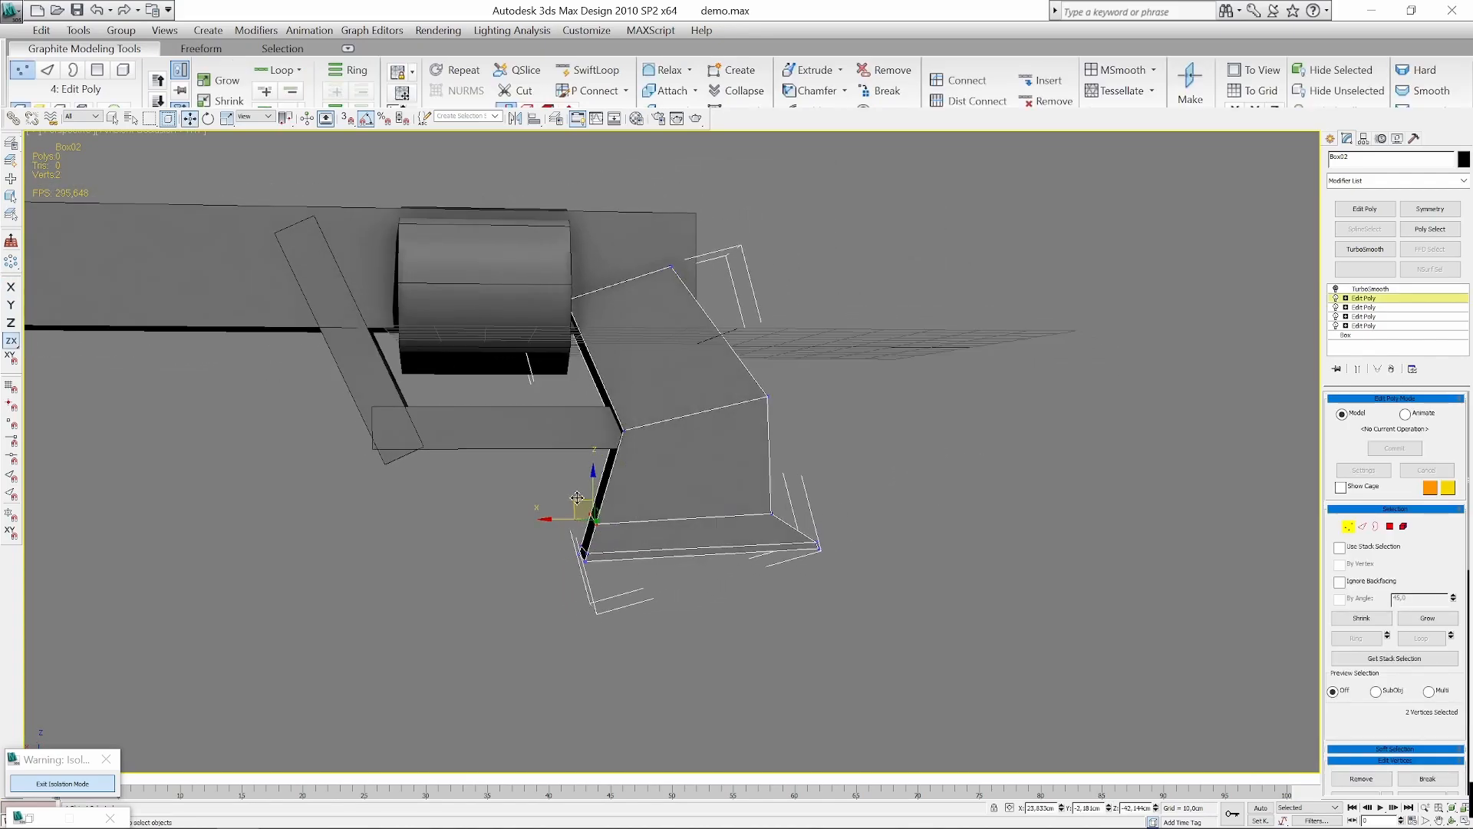
left_click_drag(576, 497, 594, 507)
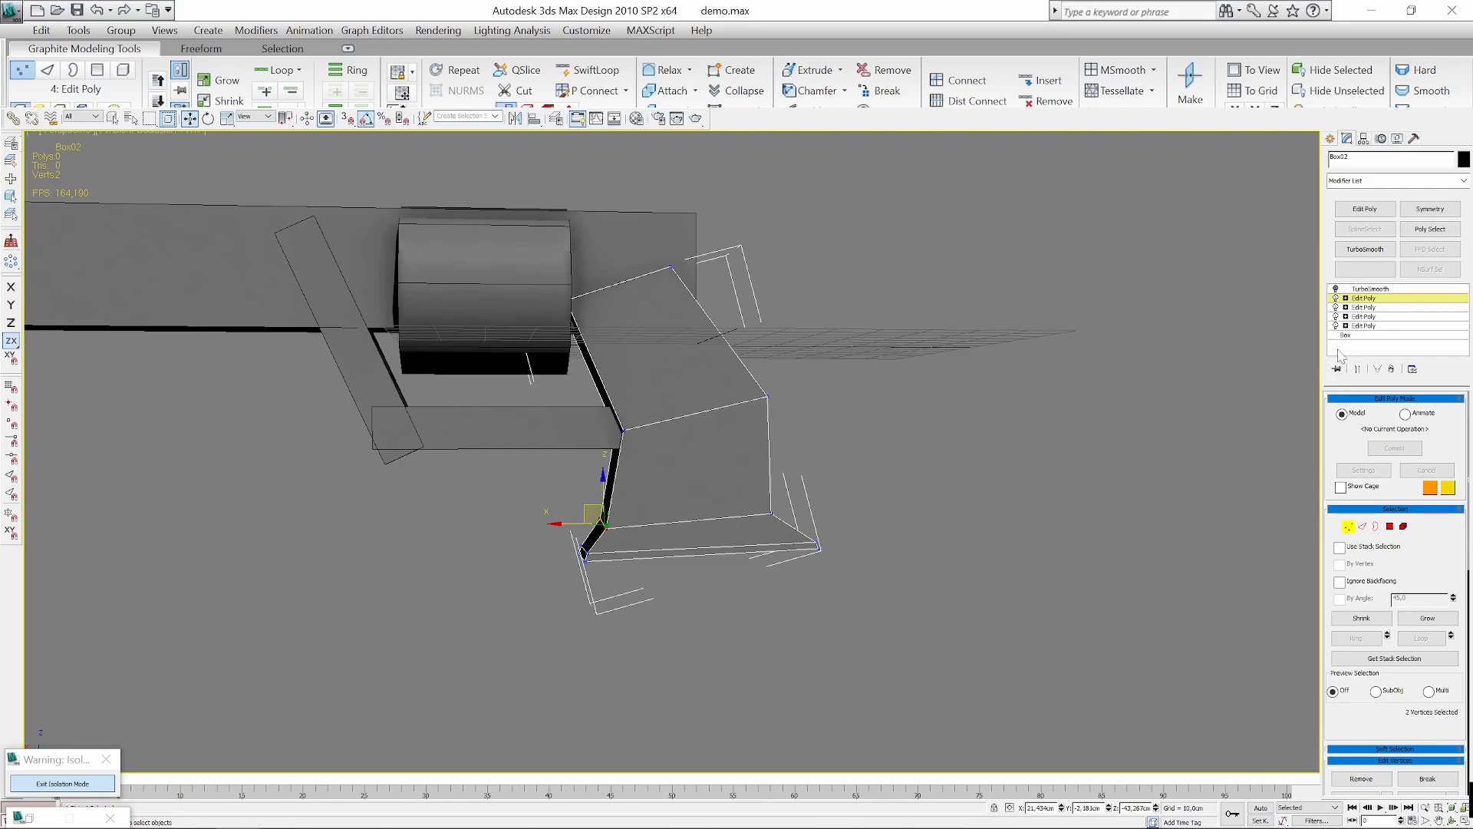
Turn TurboSmooth back on and inspect the smoothed grip mesh from both sides.
left_click(1336, 289)
scroll(950, 495, "up", 2)
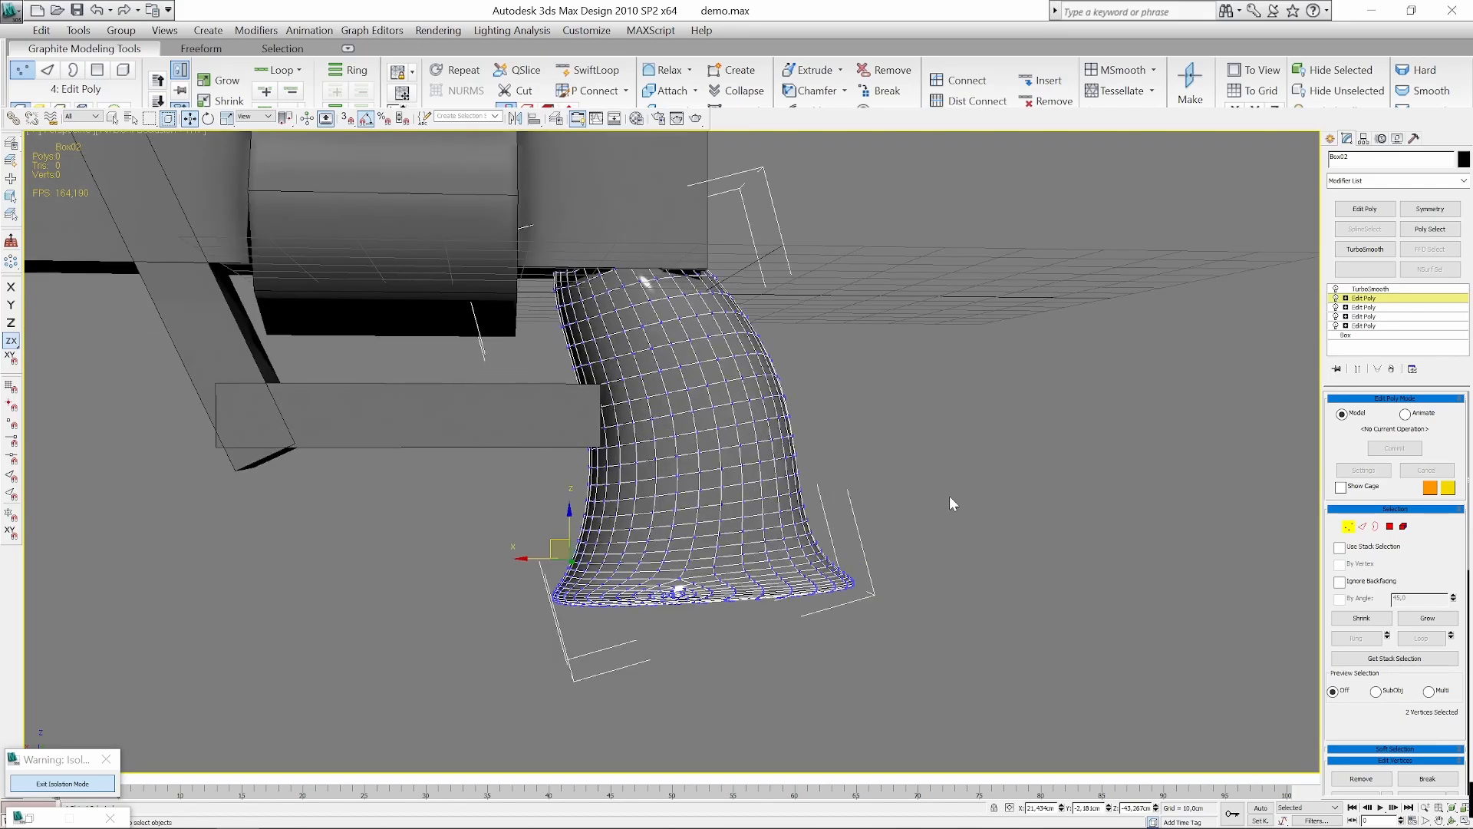
middle_click_drag(1046, 501, 686, 315, "alt")
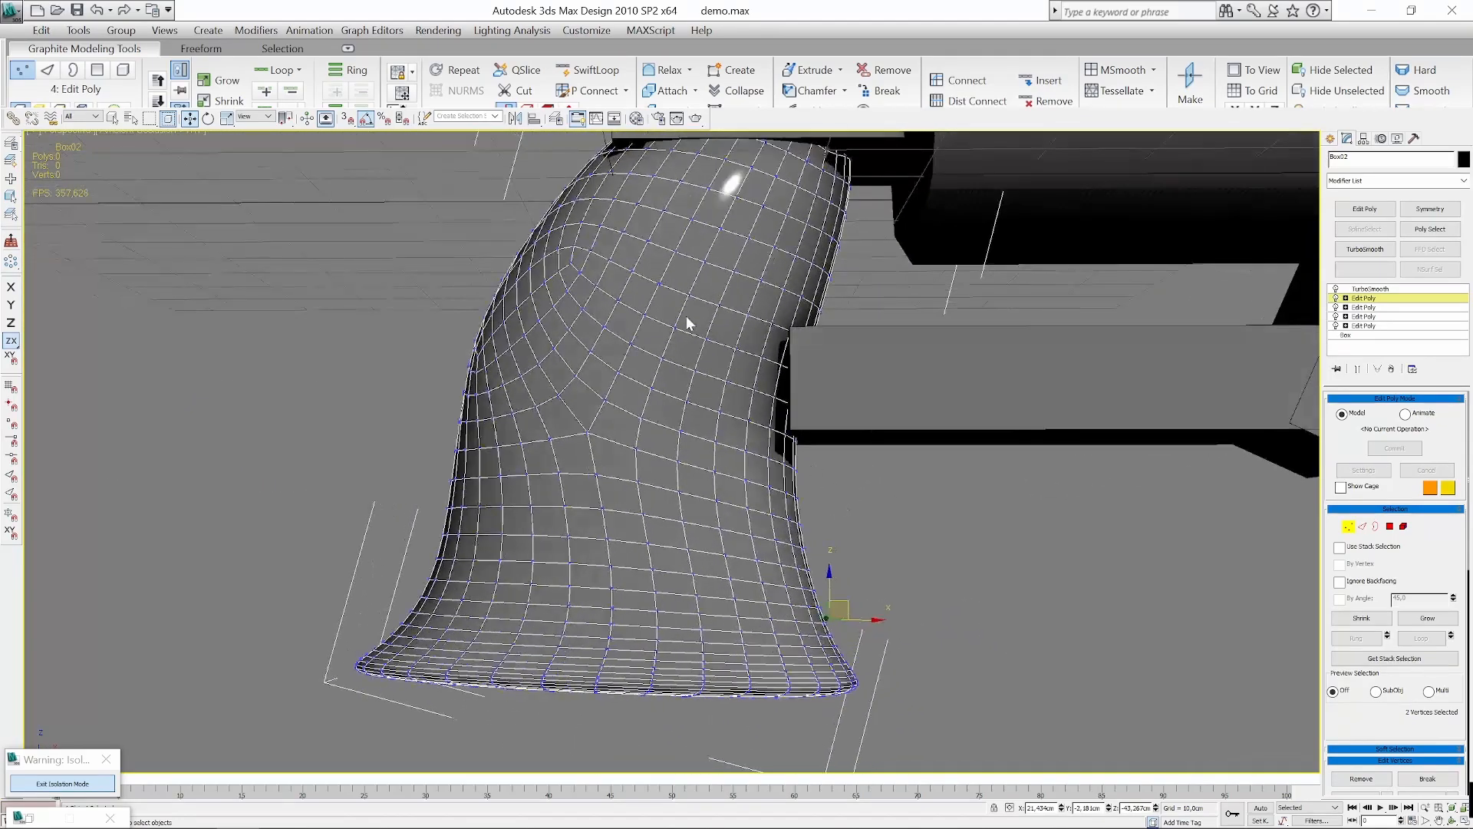
Leave vertex editing on the grip and switch its topmost Edit Poly modifier off and on to compare the smoothed shapes.
left_click(1348, 527)
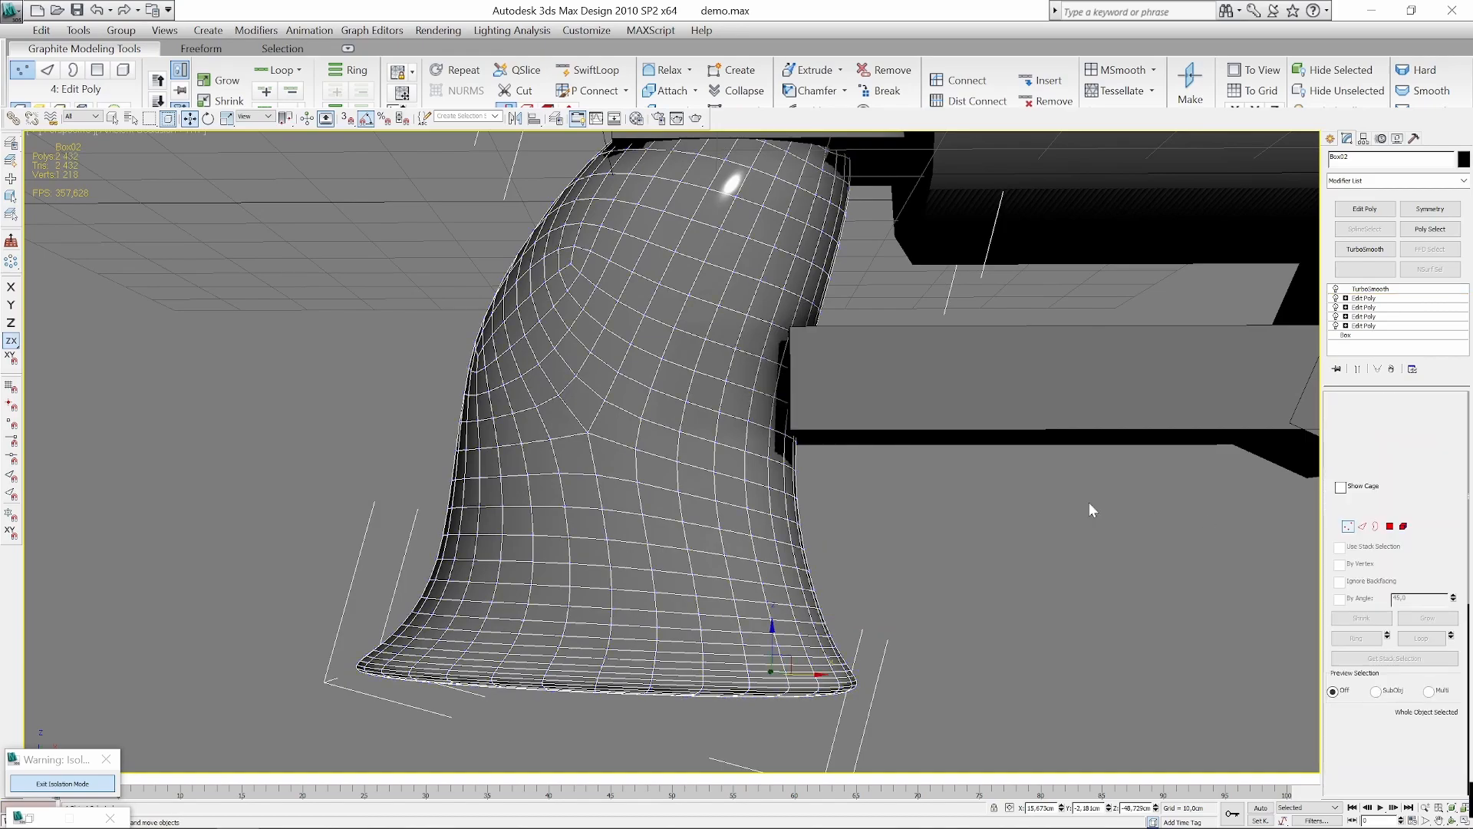
left_click(1336, 299)
left_click(1335, 298)
left_click(1335, 299)
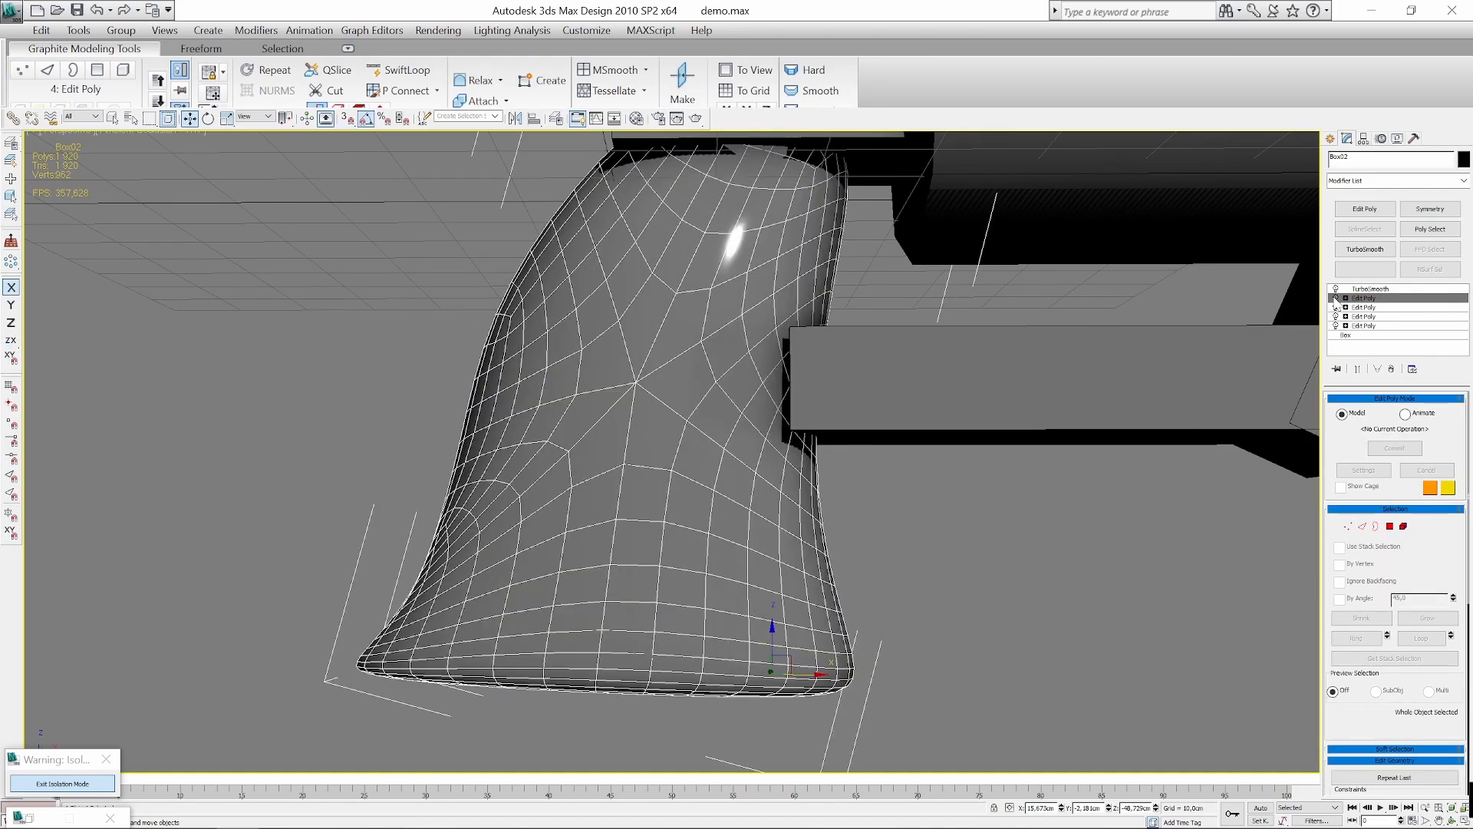
left_click(1335, 298)
left_click(1335, 298)
left_click(1334, 299)
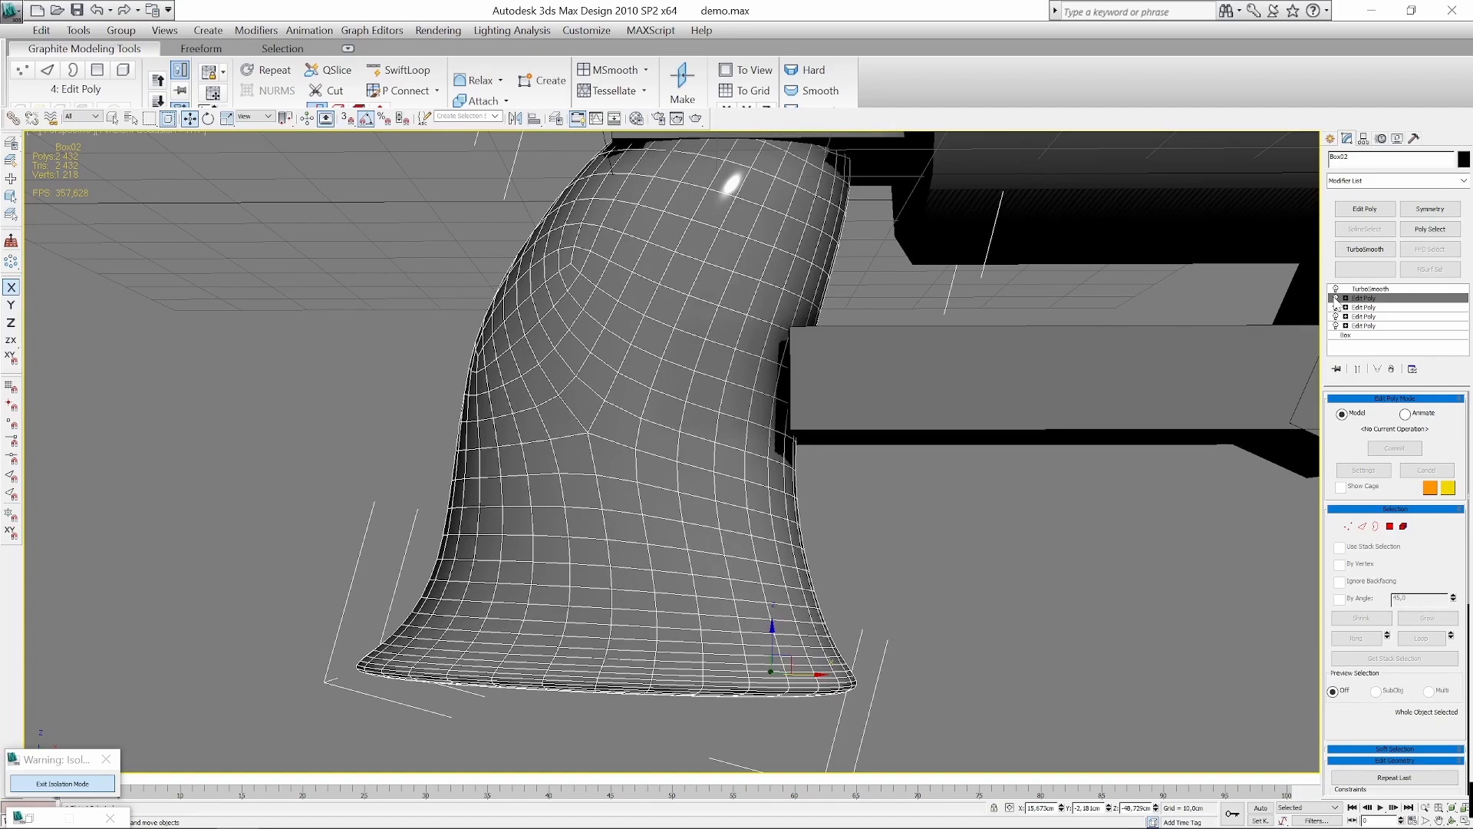
Disable TurboSmooth, toggle the topmost Edit Poly to compare its effect, and inspect the grip's low-poly cage from both sides.
left_click(1335, 289)
left_click(1336, 298)
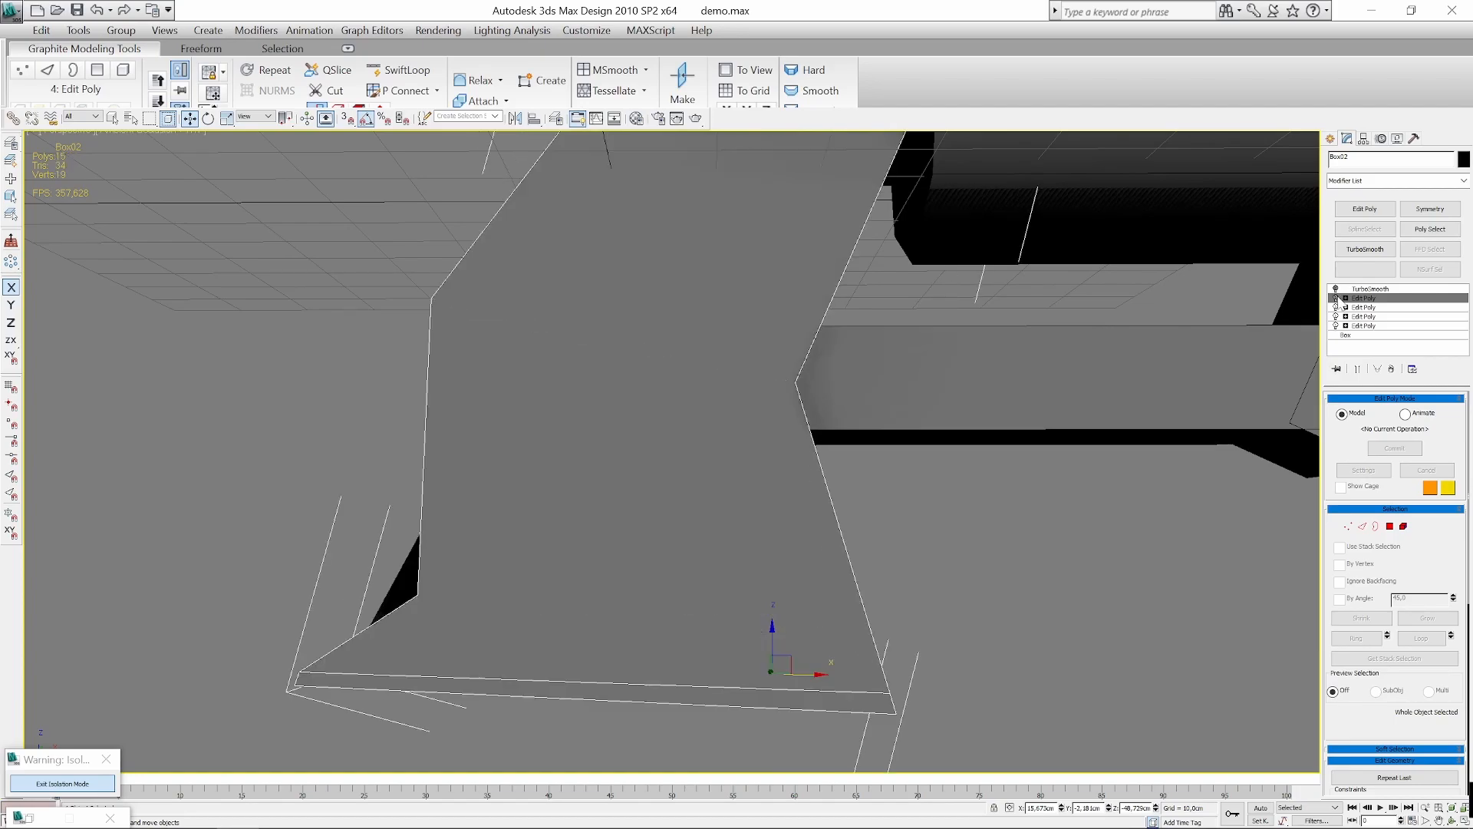
left_click(1336, 298)
left_click(1336, 299)
left_click(1335, 298)
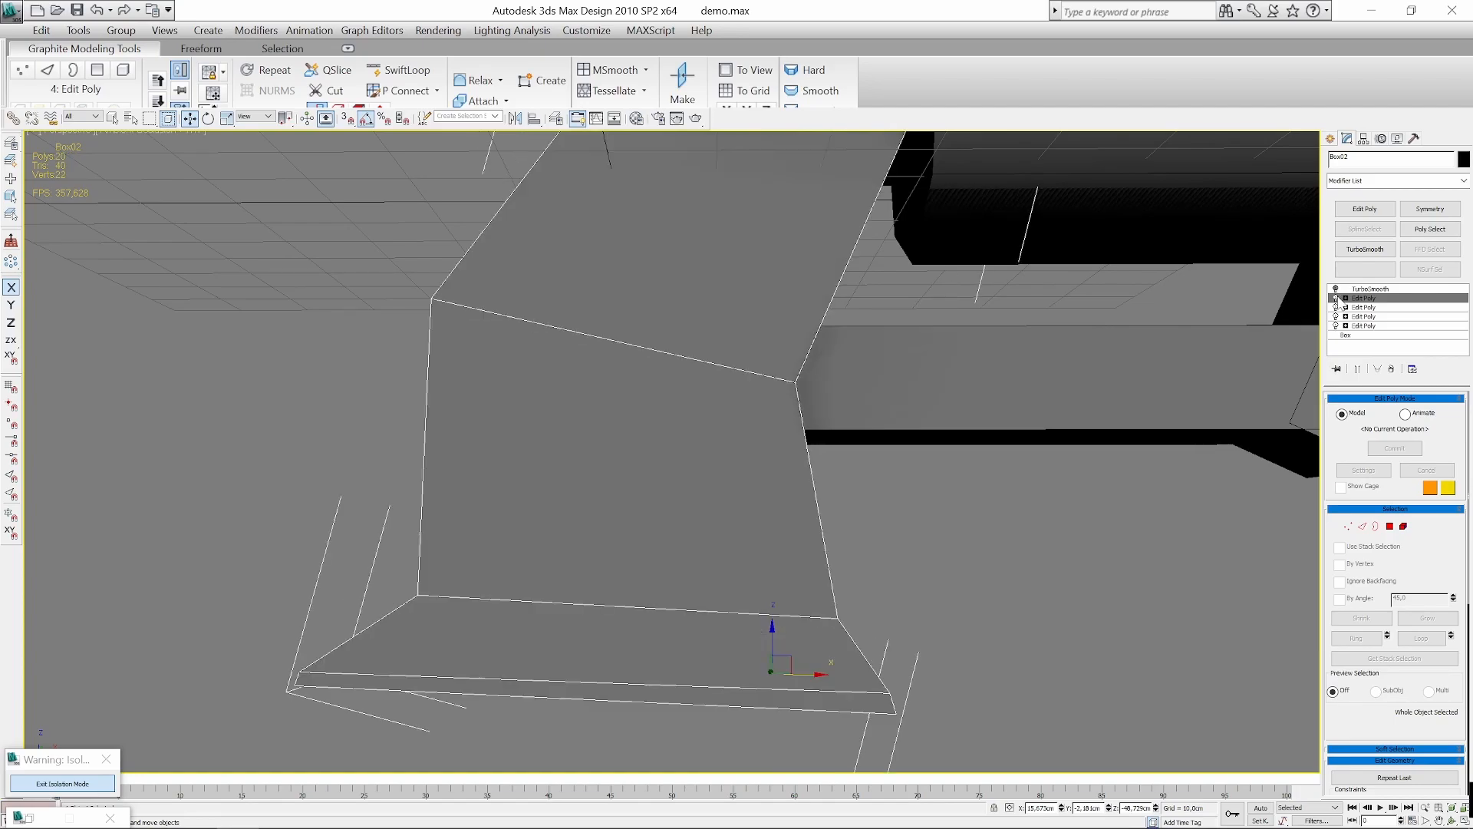
middle_click_drag(1137, 438, 1166, 498, "alt")
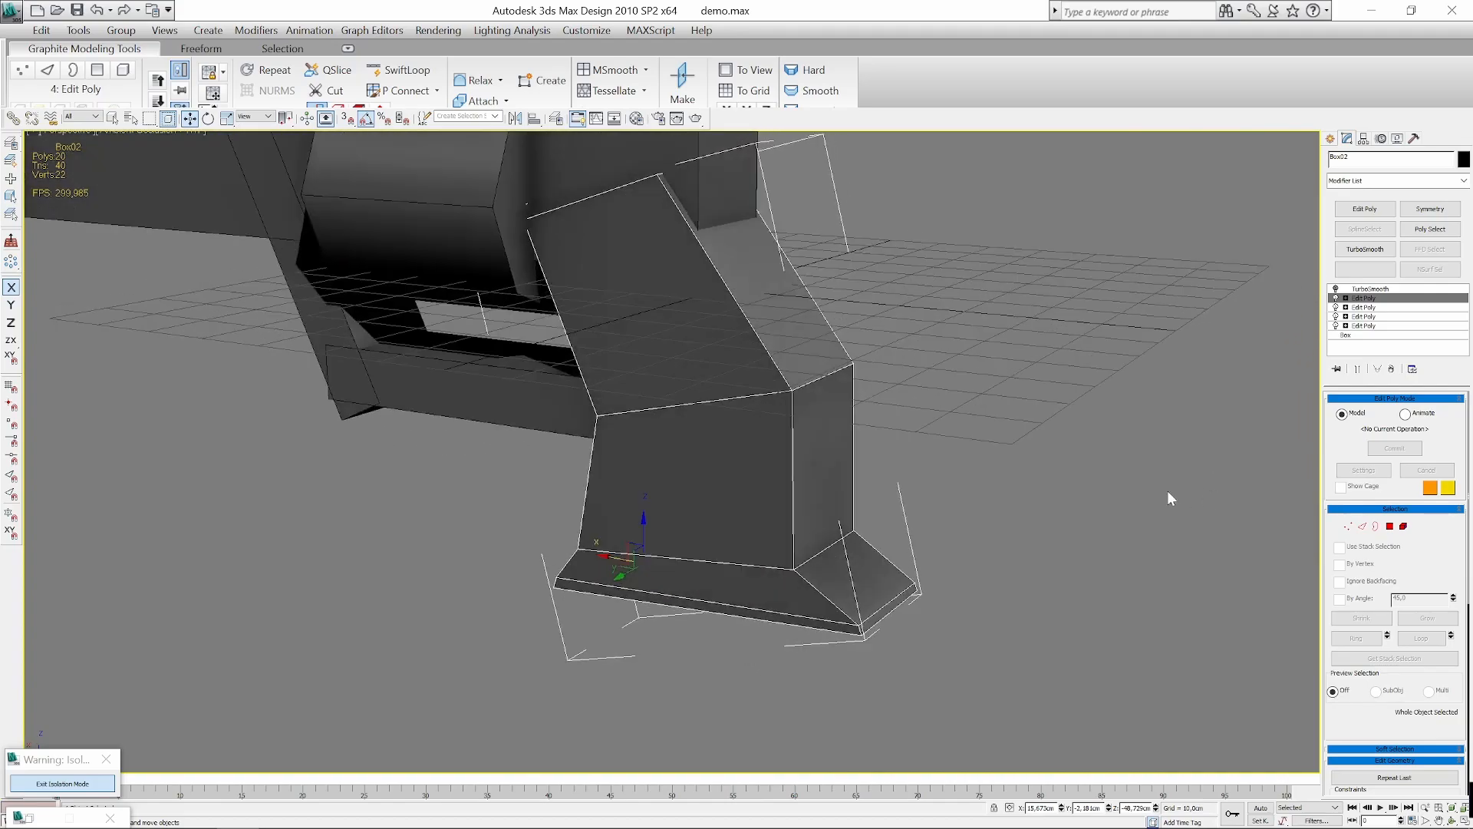
middle_click_drag(881, 391, 853, 464, "alt")
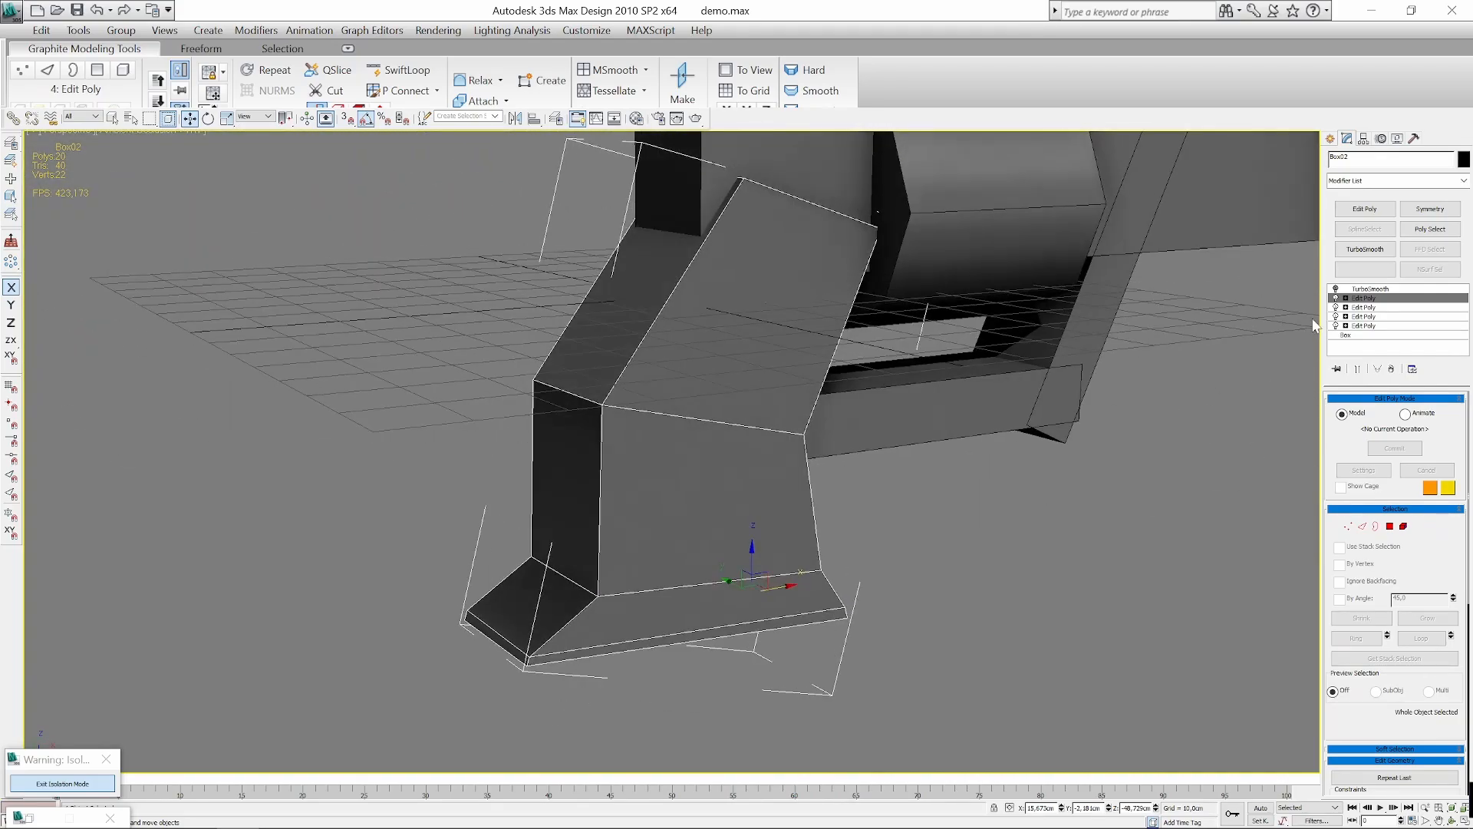
middle_click_drag(1065, 450, 979, 471, "alt")
Turn TurboSmooth back on and examine the smoothed grip against the rest of the revolver.
left_click(1335, 288)
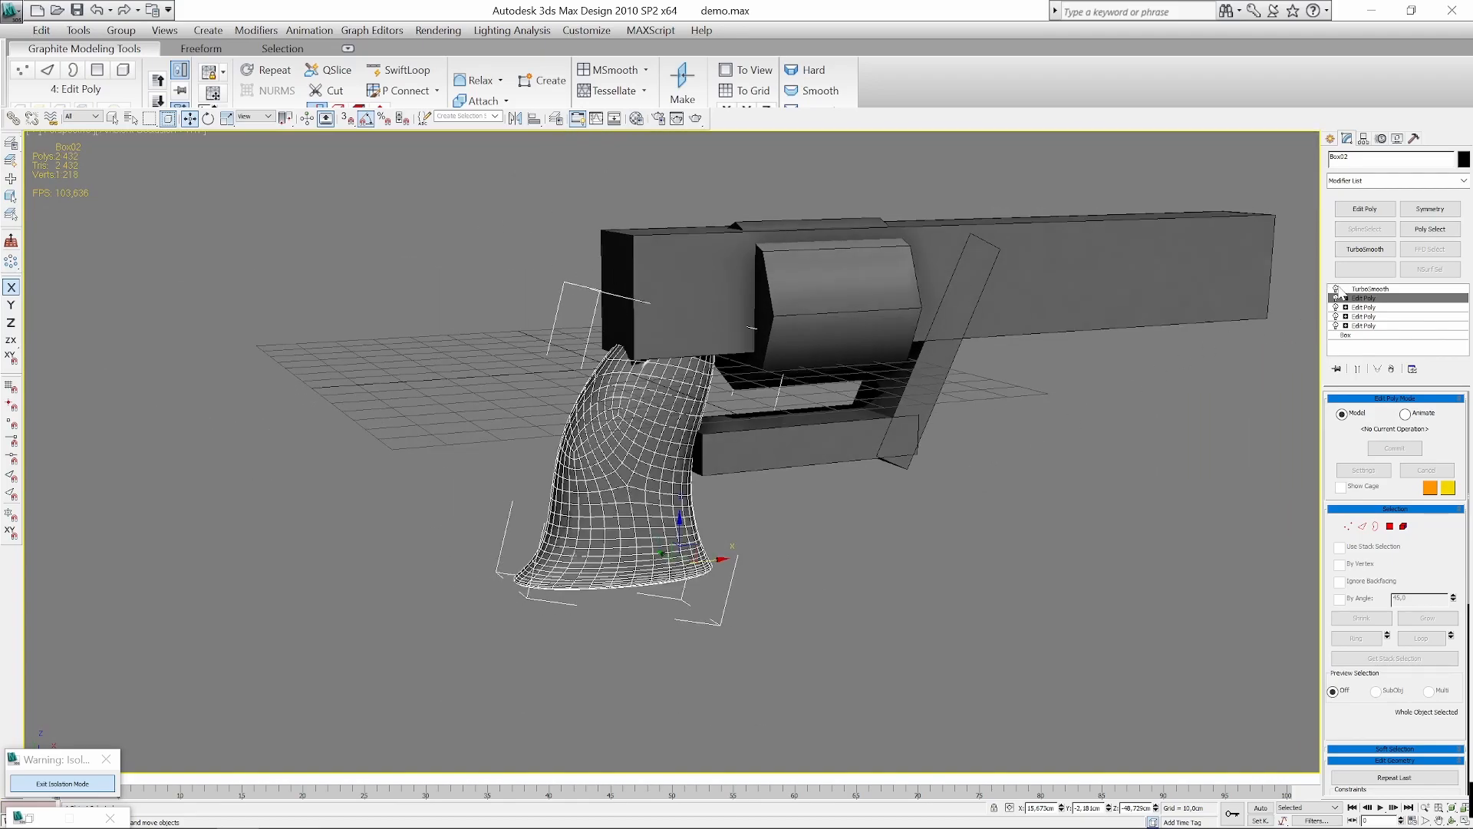
left_click(1046, 514)
middle_click_drag(1046, 514, 969, 488, "alt")
scroll(970, 488, "down", 4)
middle_click_drag(804, 509, 896, 521, "alt")
scroll(746, 541, "up", 4)
scroll(709, 515, "up", 2)
left_click(709, 516)
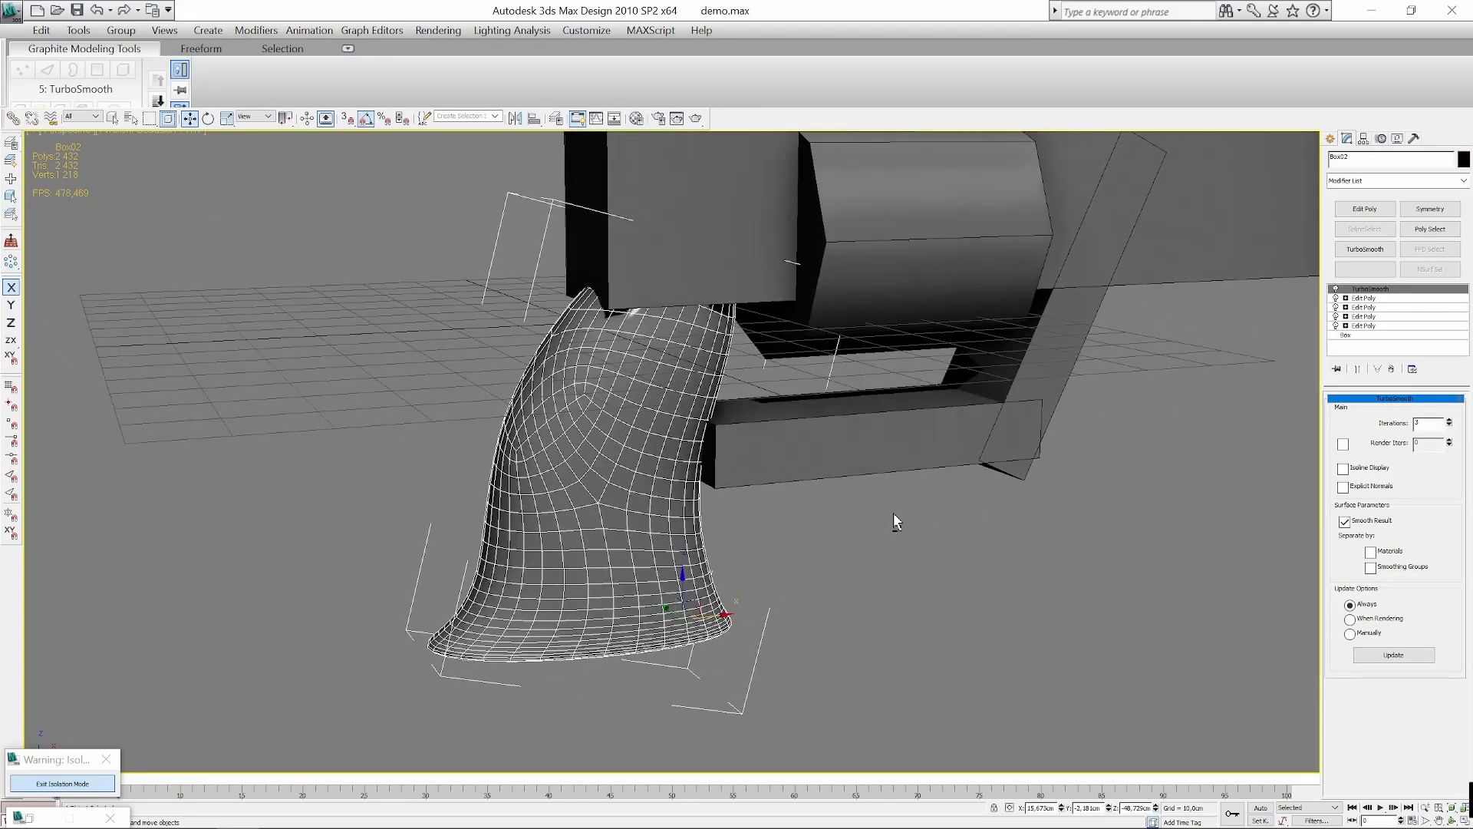
View the whole revolver with the grip deselected, check the main body box, and reselect the grip.
left_click(893, 512)
scroll(829, 562, "down", 4)
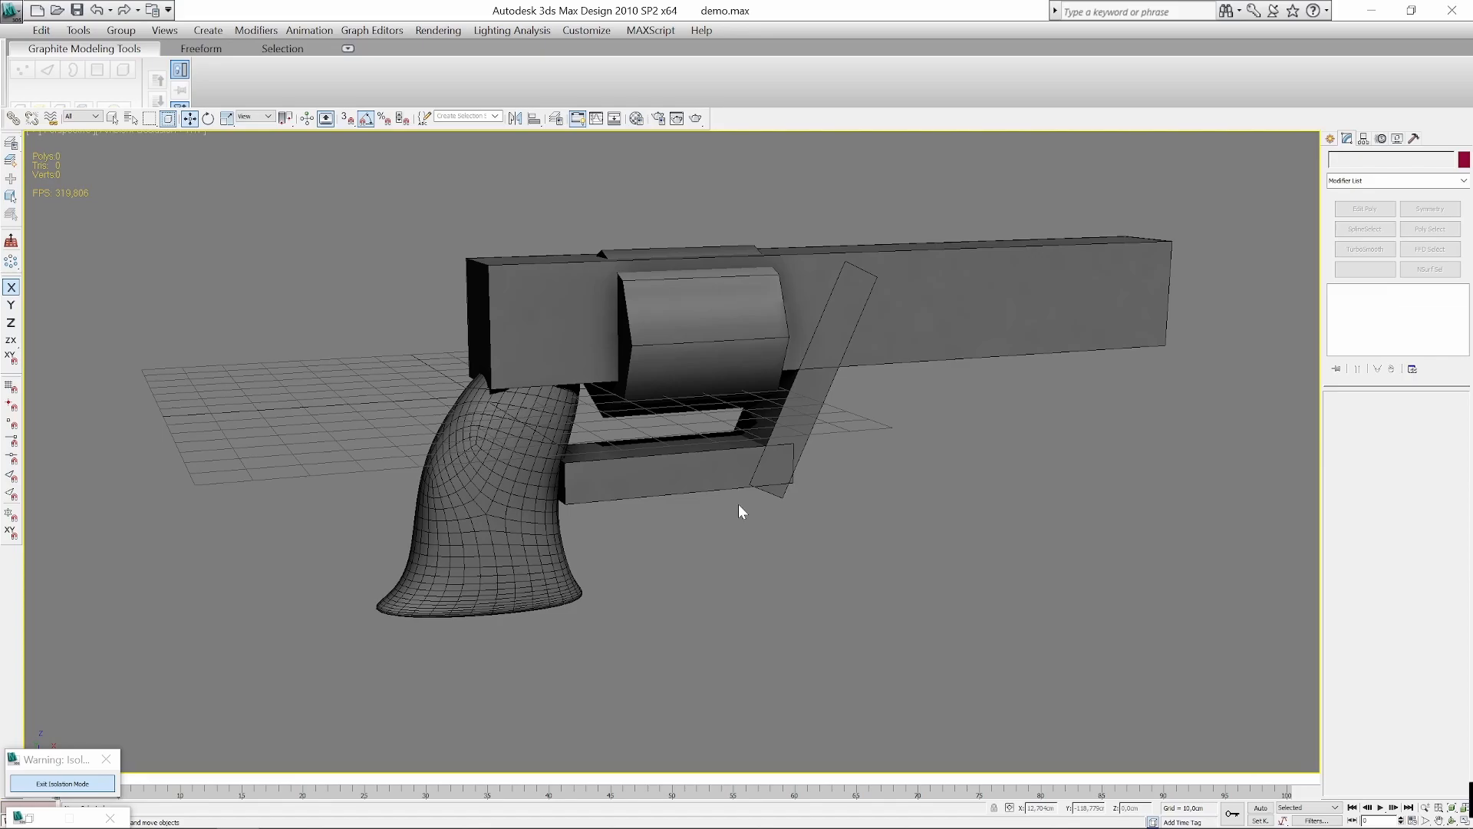
scroll(738, 503, "down", 2)
left_click(695, 392)
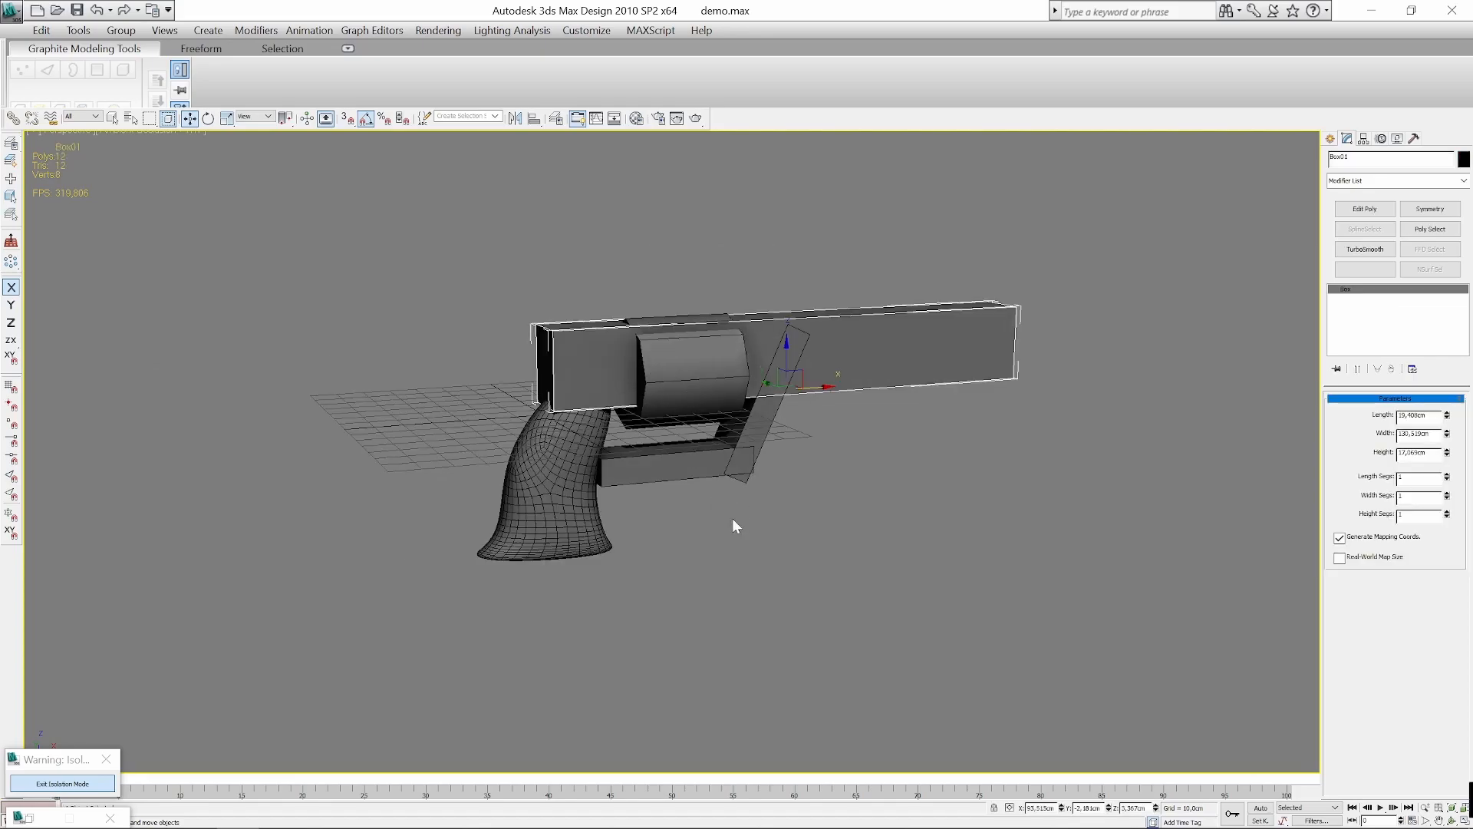
left_click(732, 526)
scroll(526, 495, "up", 2)
left_click(526, 495)
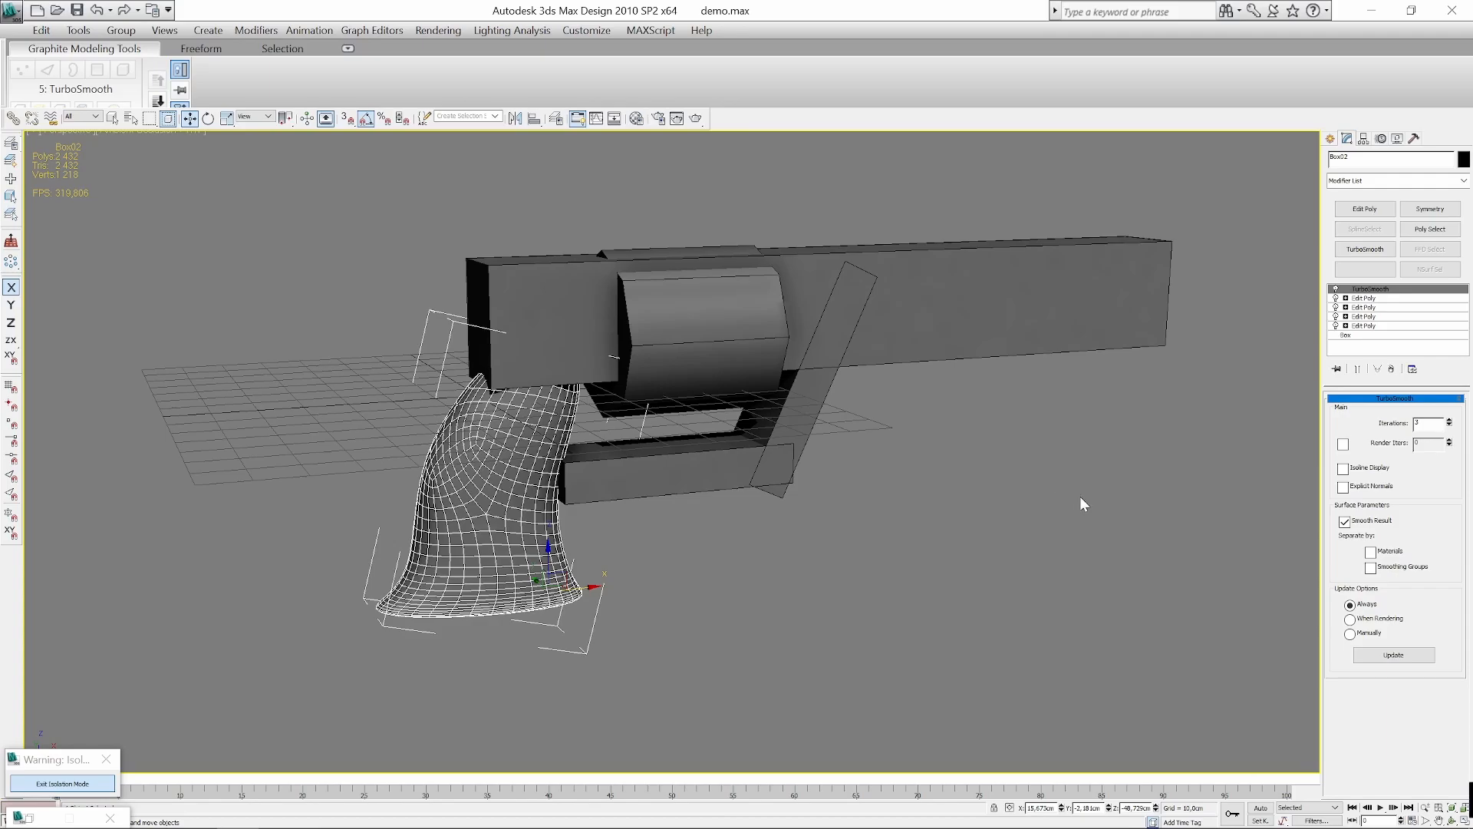
middle_click_drag(1079, 495, 1162, 508)
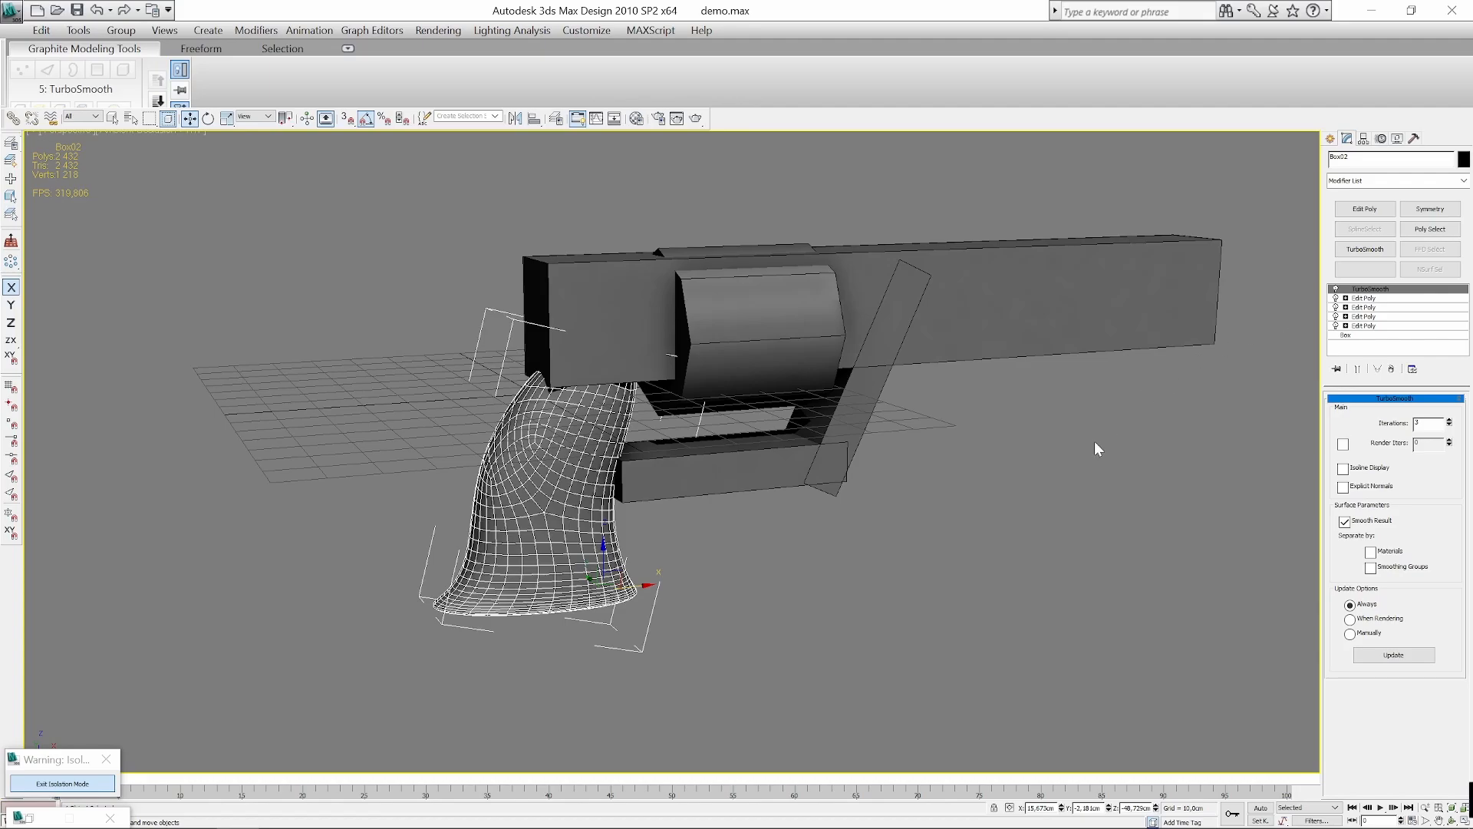
Examine the back of the grip up close, toggling TurboSmooth to compare the cage with the smoothed mesh.
scroll(692, 529, "up", 3)
middle_click_drag(694, 524, 858, 463, "alt")
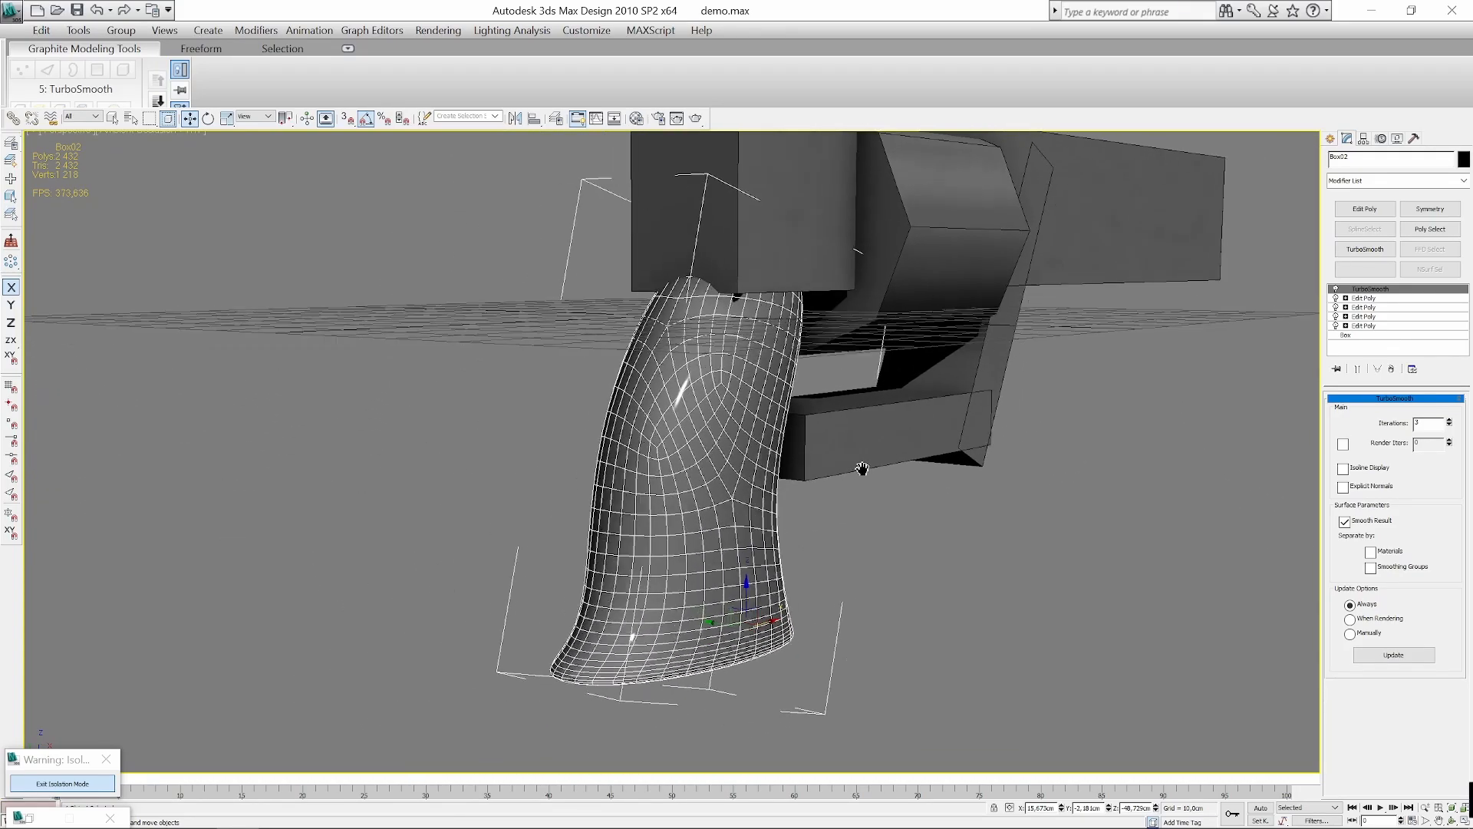
scroll(857, 463, "up", 3)
key("alt")
left_click(1336, 290)
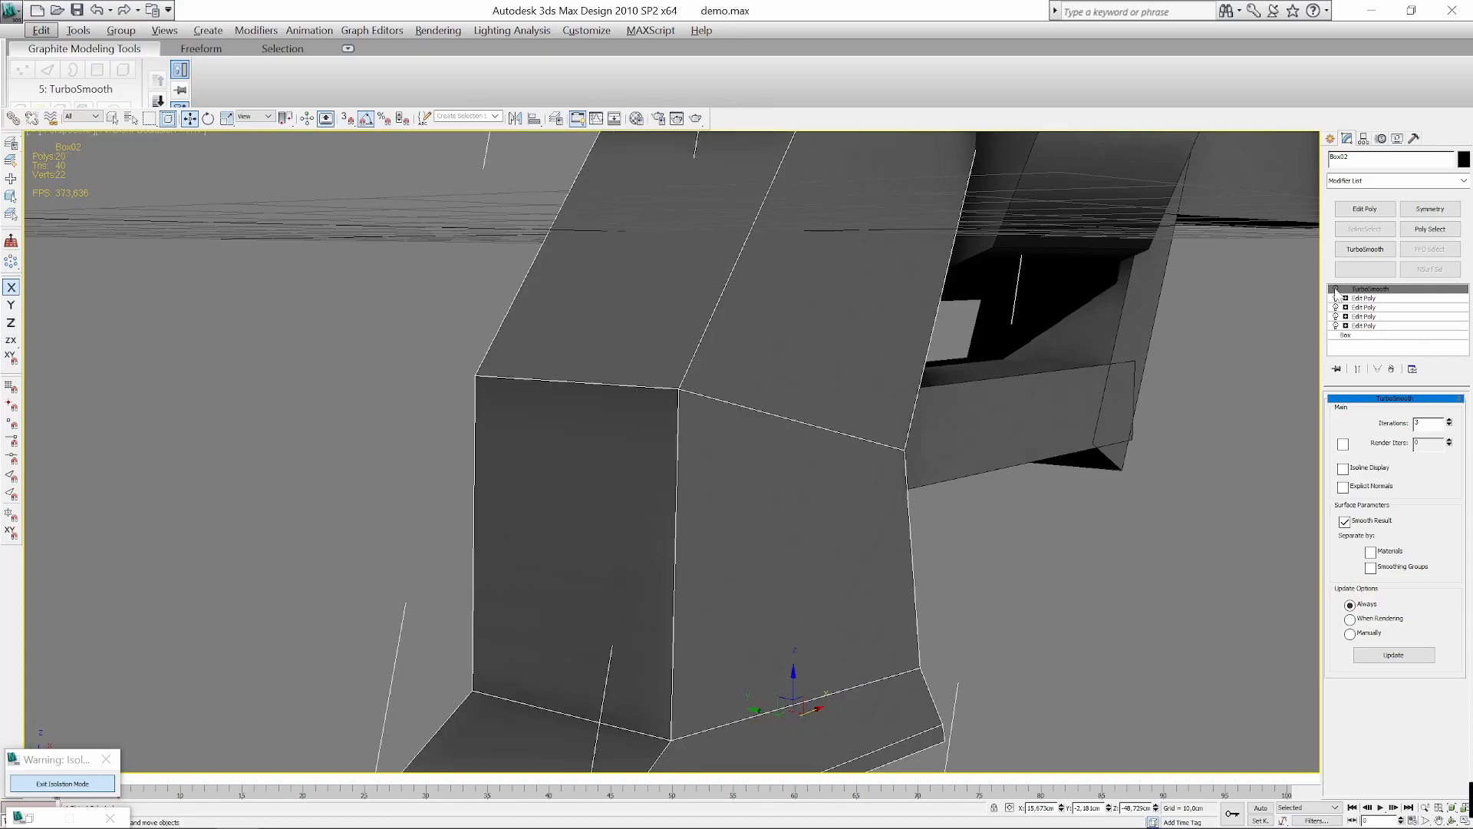
left_click(1336, 290)
left_click(1336, 289)
left_click(1336, 289)
Inspect the smoothed mesh flow along the side and underside of the grip's flared base.
middle_click_drag(1025, 440, 1121, 440, "alt")
middle_click_drag(832, 494, 850, 474, "alt")
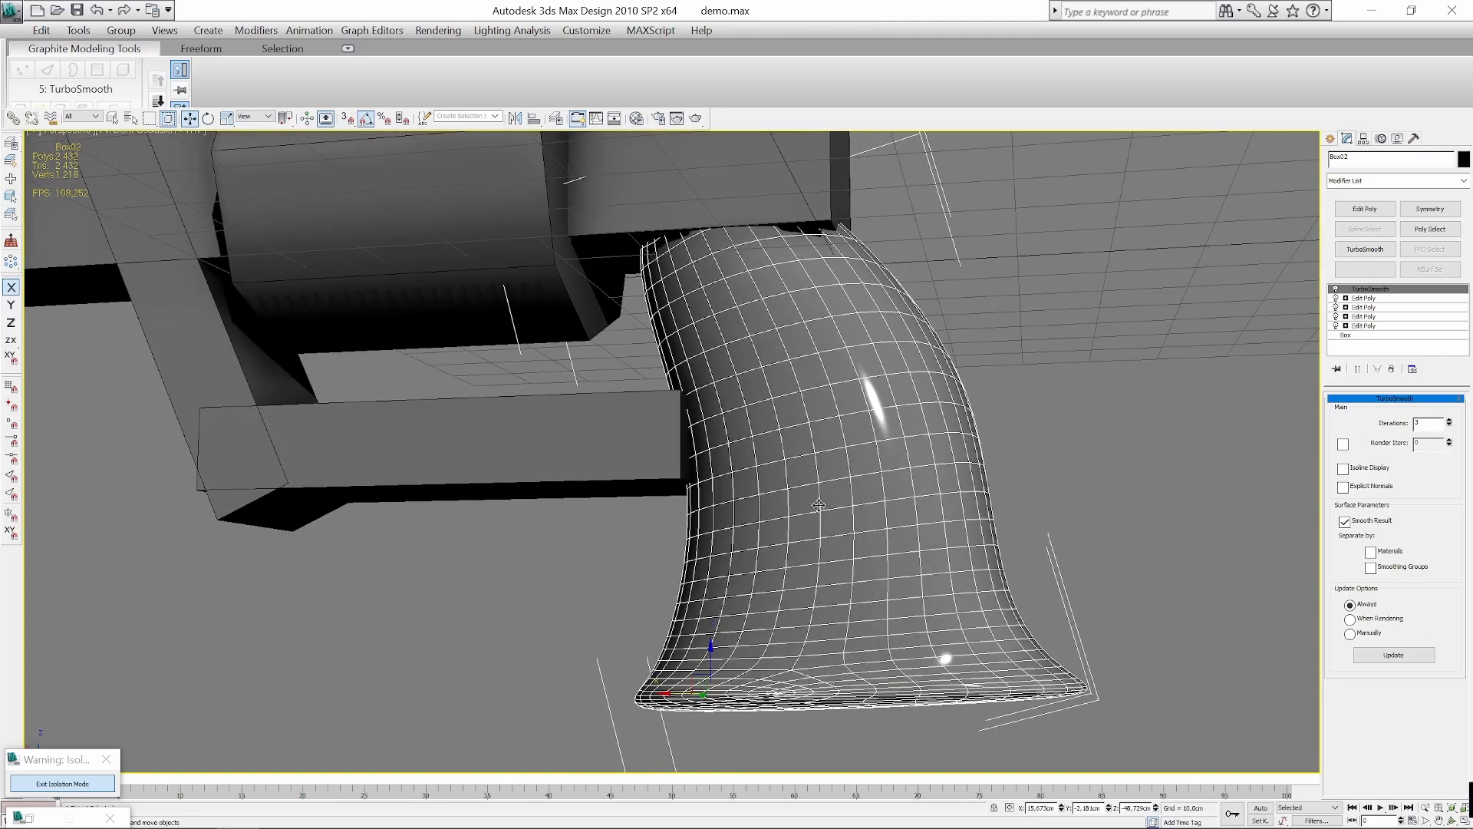
scroll(861, 454, "up", 5)
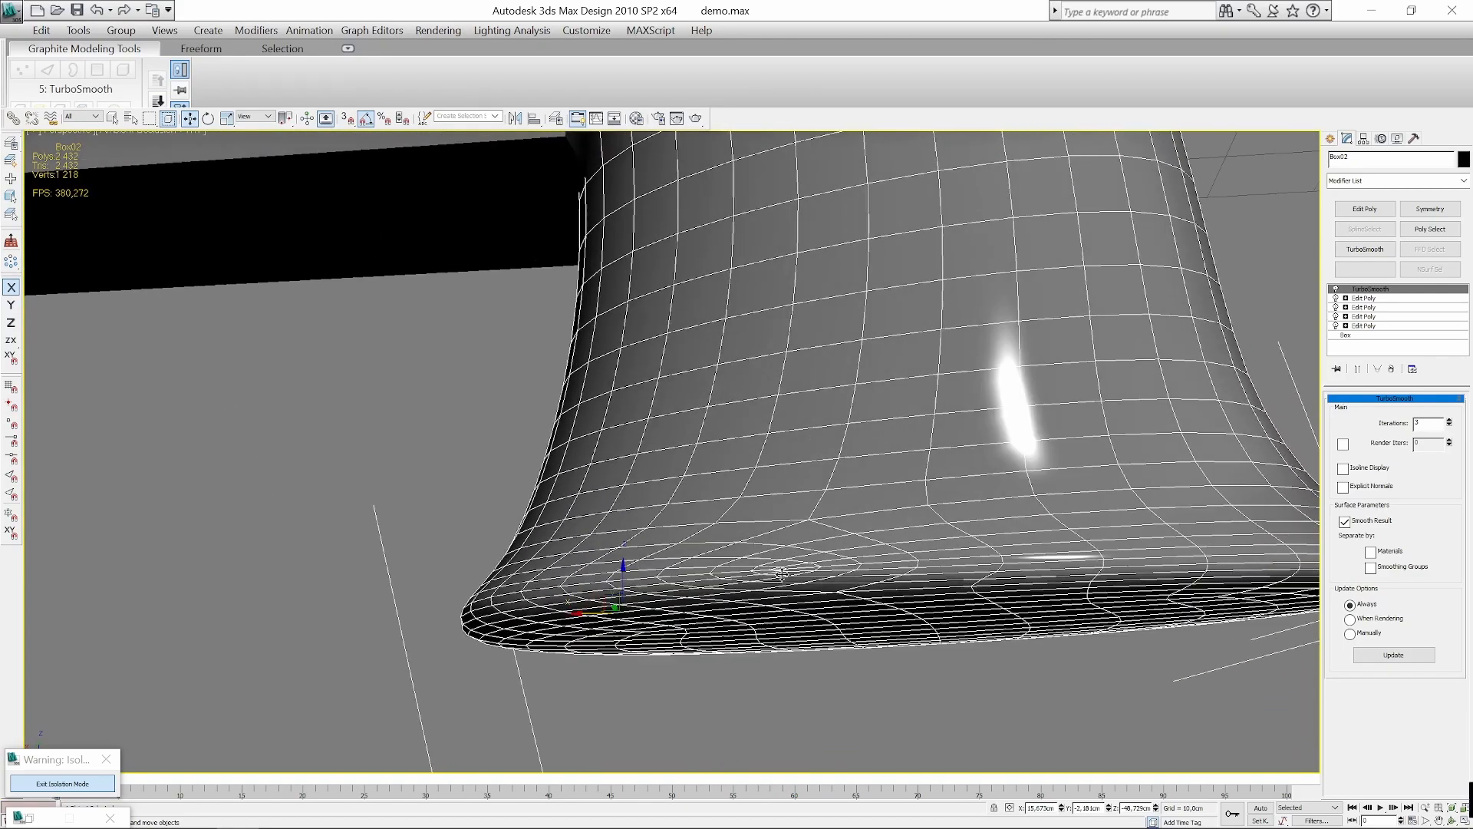
middle_click_drag(781, 573, 786, 572, "alt")
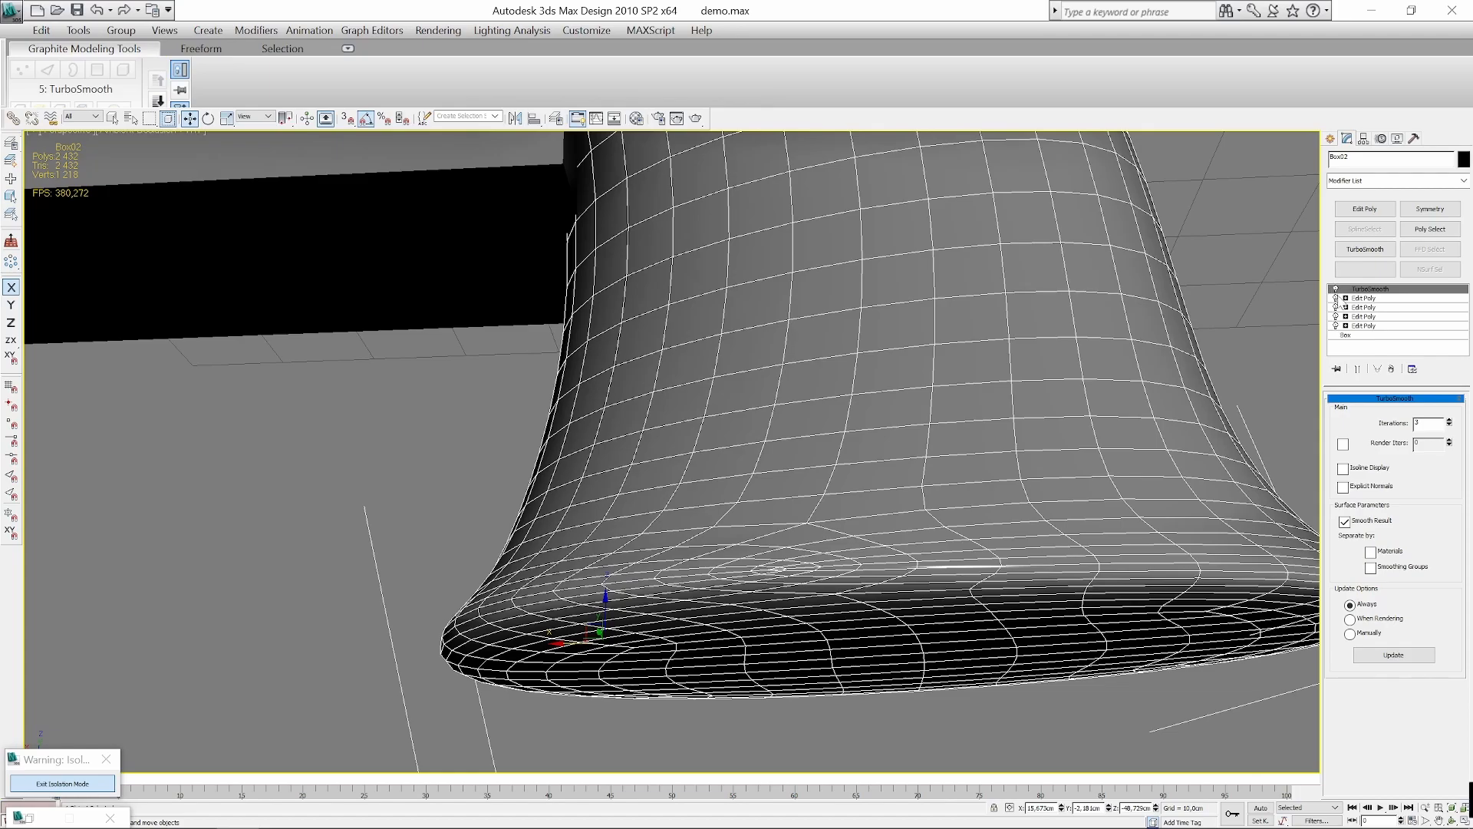
Disable TurboSmooth and show the vertices of the grip's topmost Edit Poly in wireframe around the base.
left_click(1336, 289)
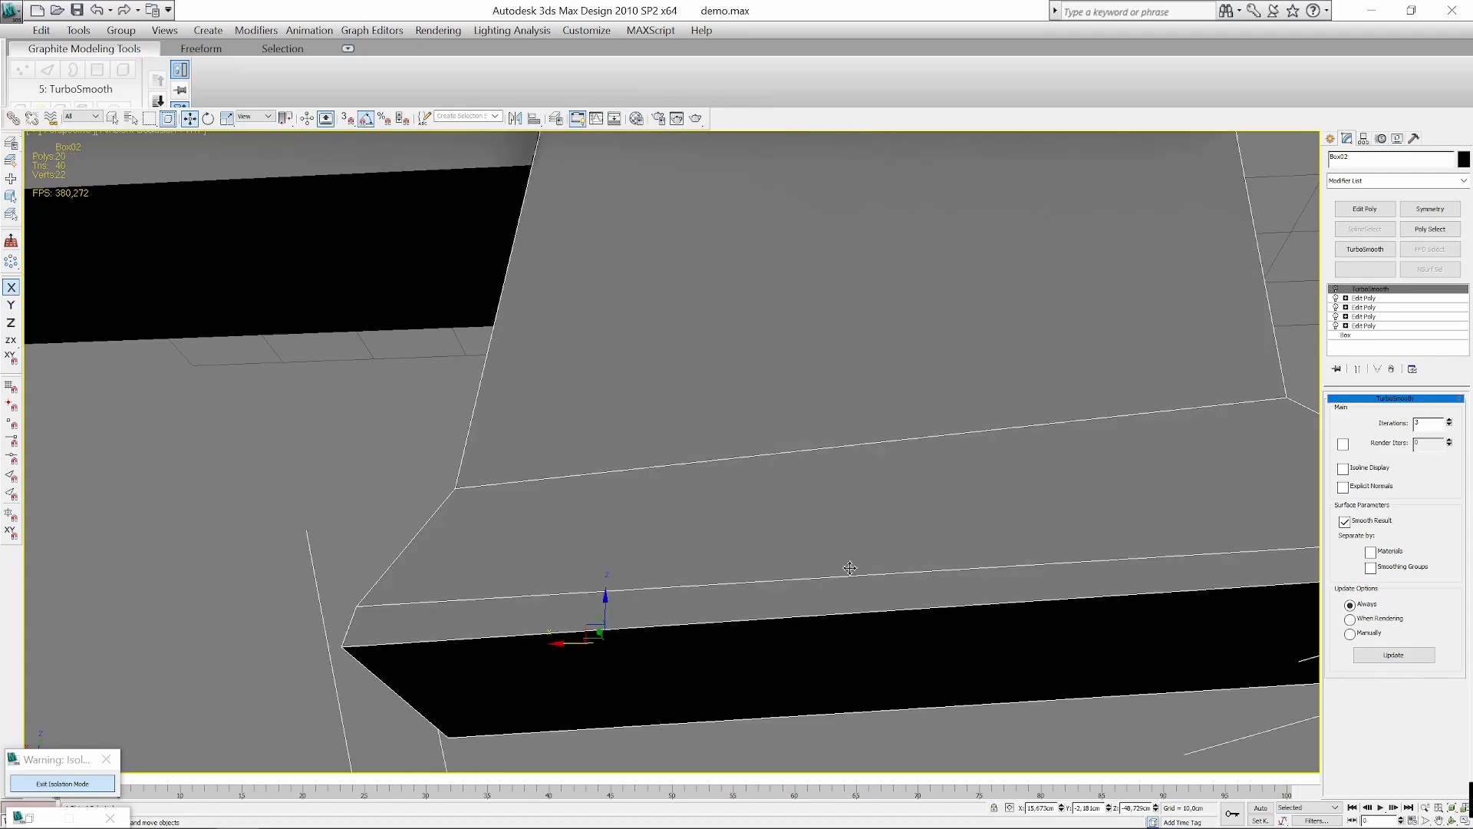
left_click(1364, 297)
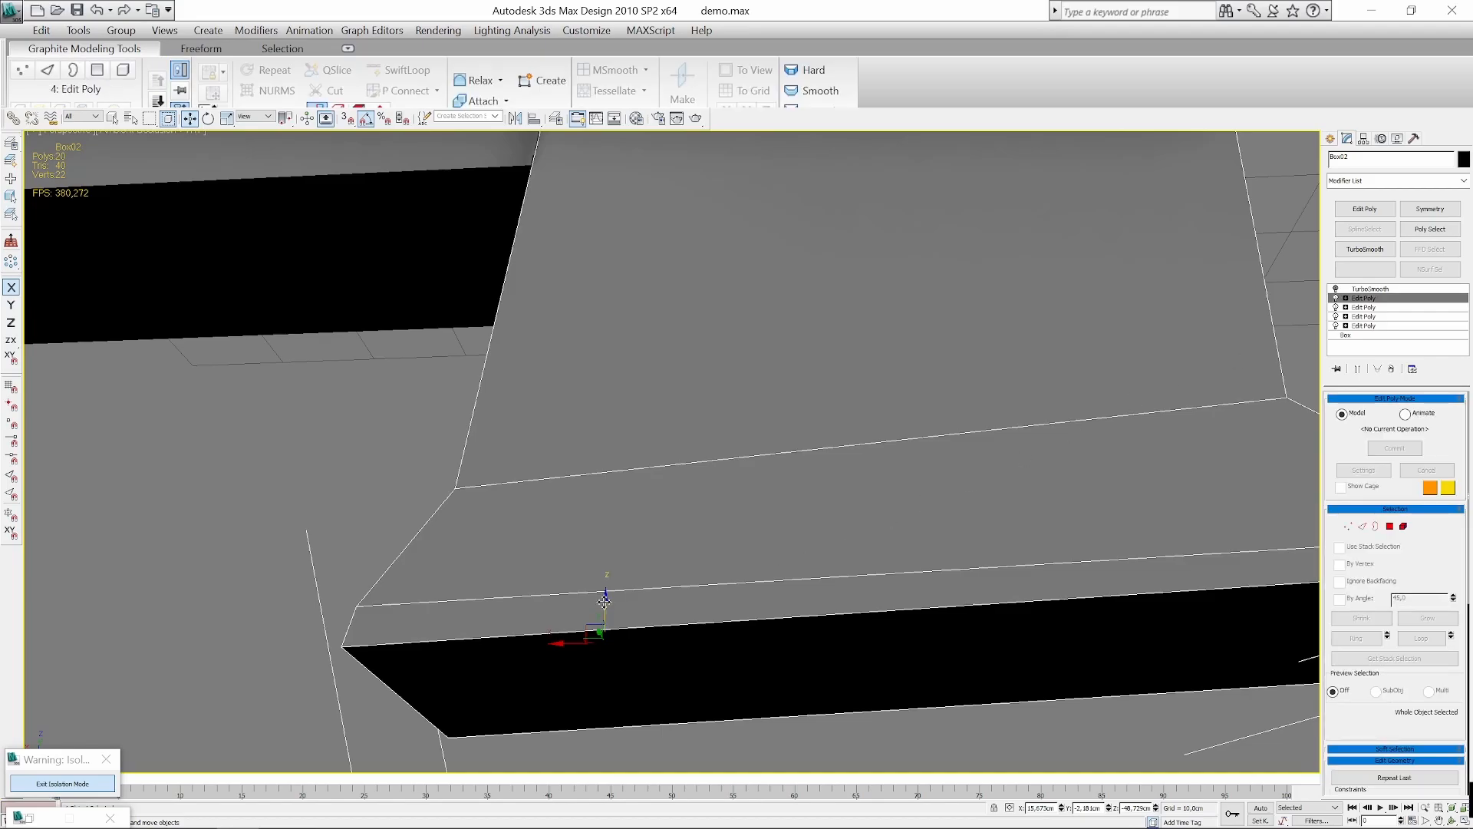
middle_click_drag(898, 537, 915, 523, "alt")
middle_click_drag(747, 514, 804, 586, "alt")
key("1")
key("F3")
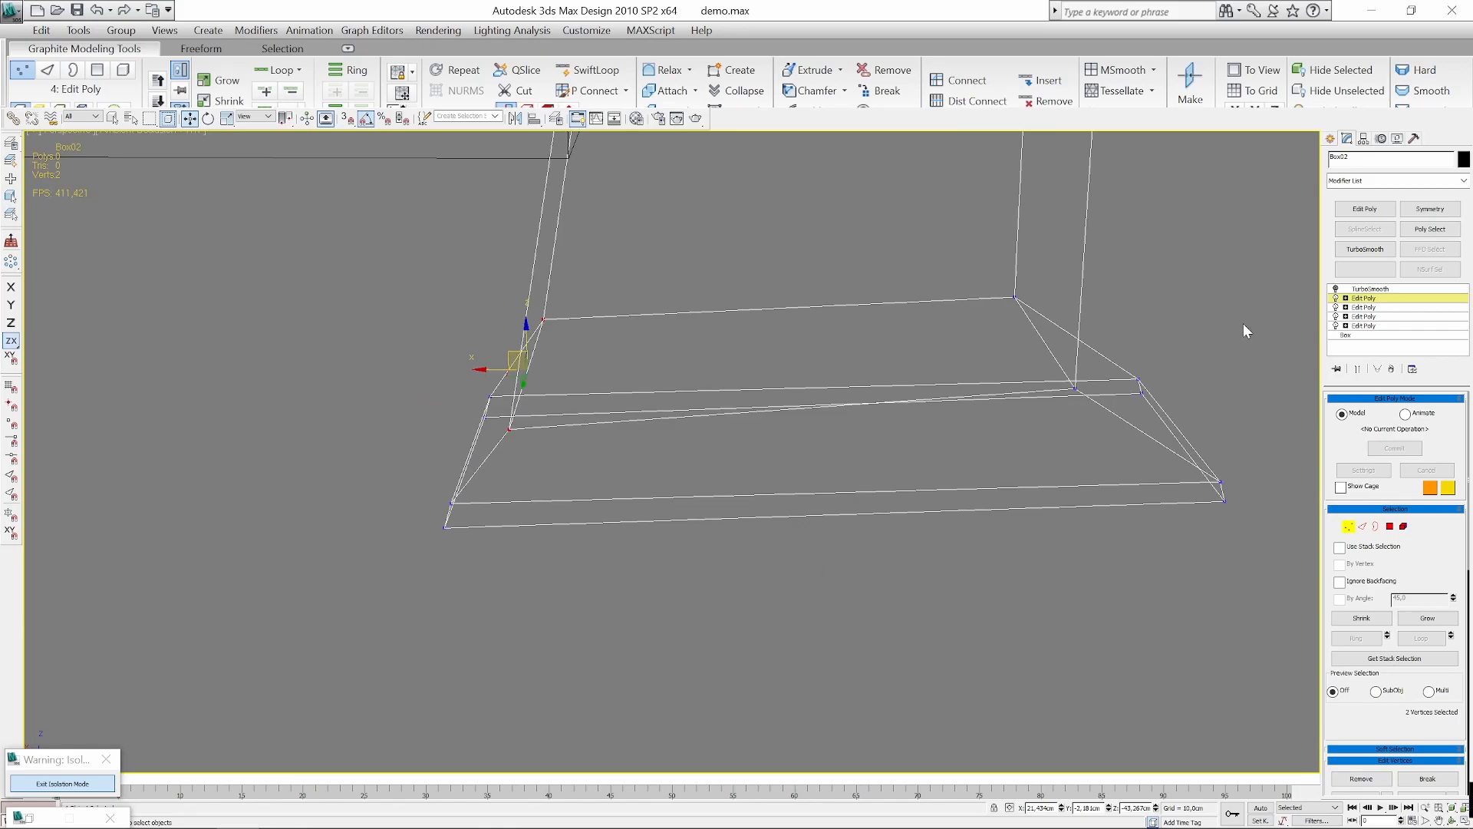
Compare the grip's base with TurboSmooth on and off, and check the unsmoothed base in shaded view.
left_click(1335, 289)
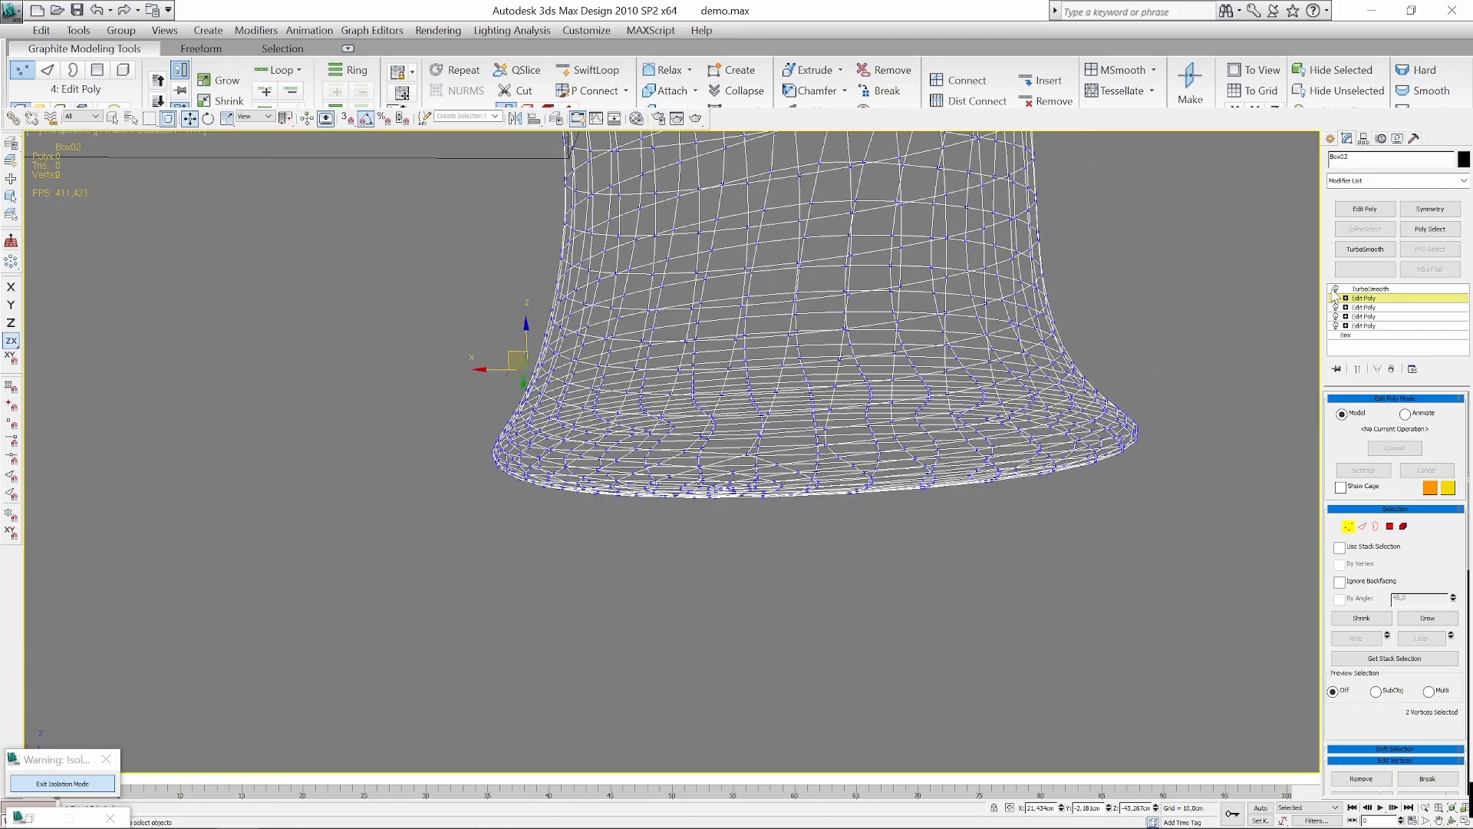
left_click(1334, 289)
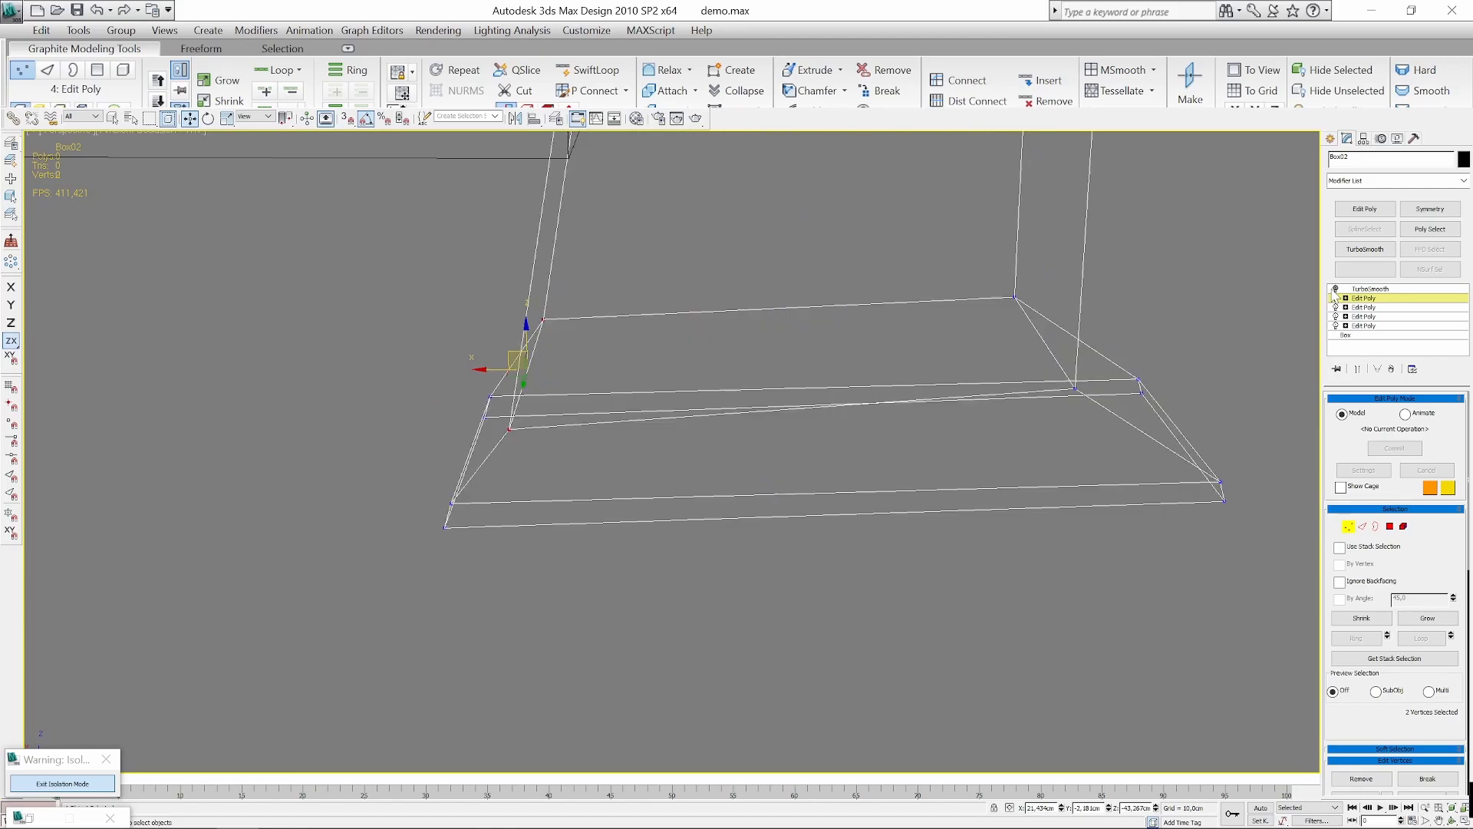
key("F3")
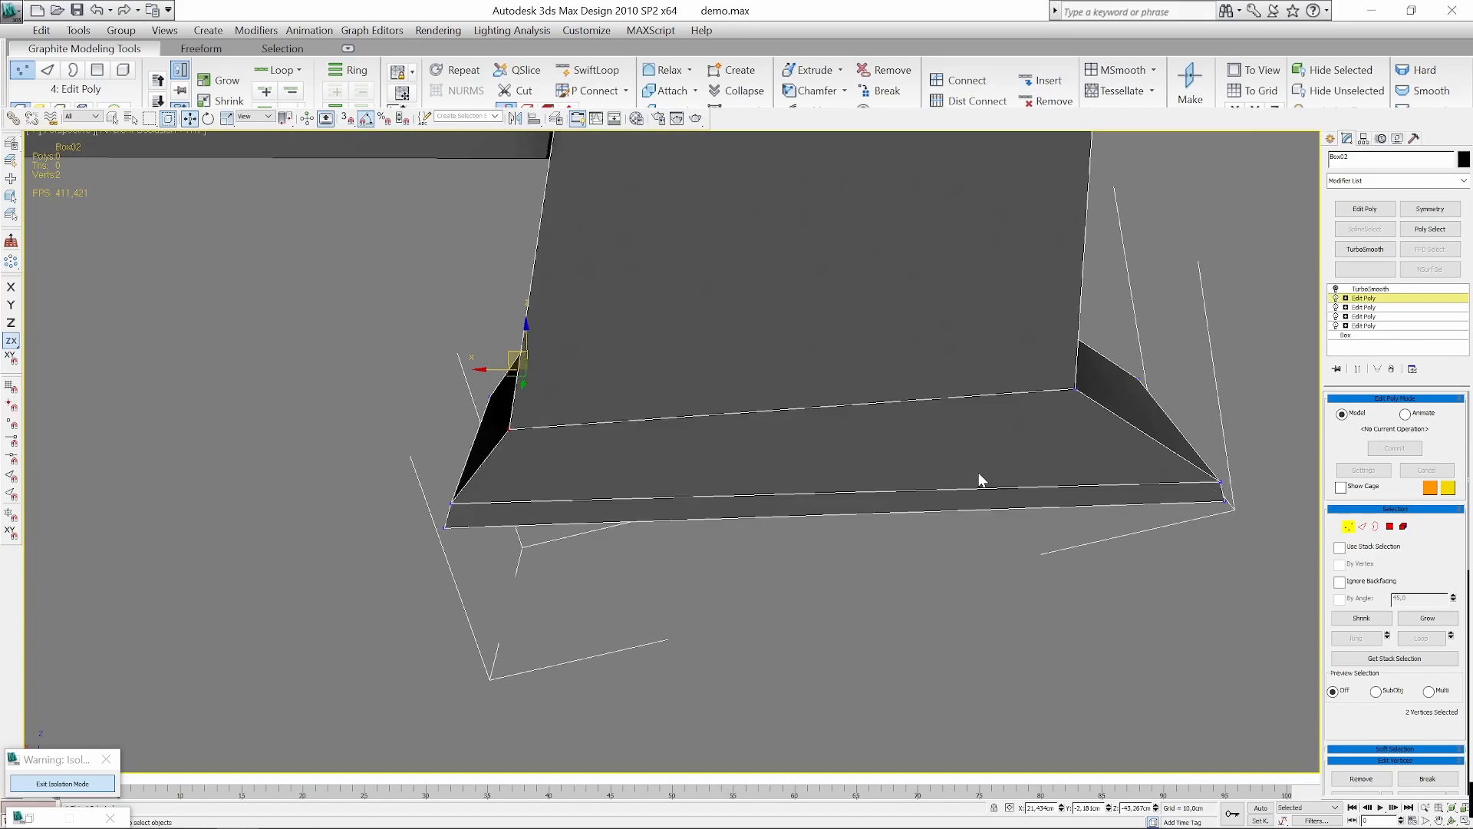
middle_click_drag(956, 474, 1028, 466, "alt")
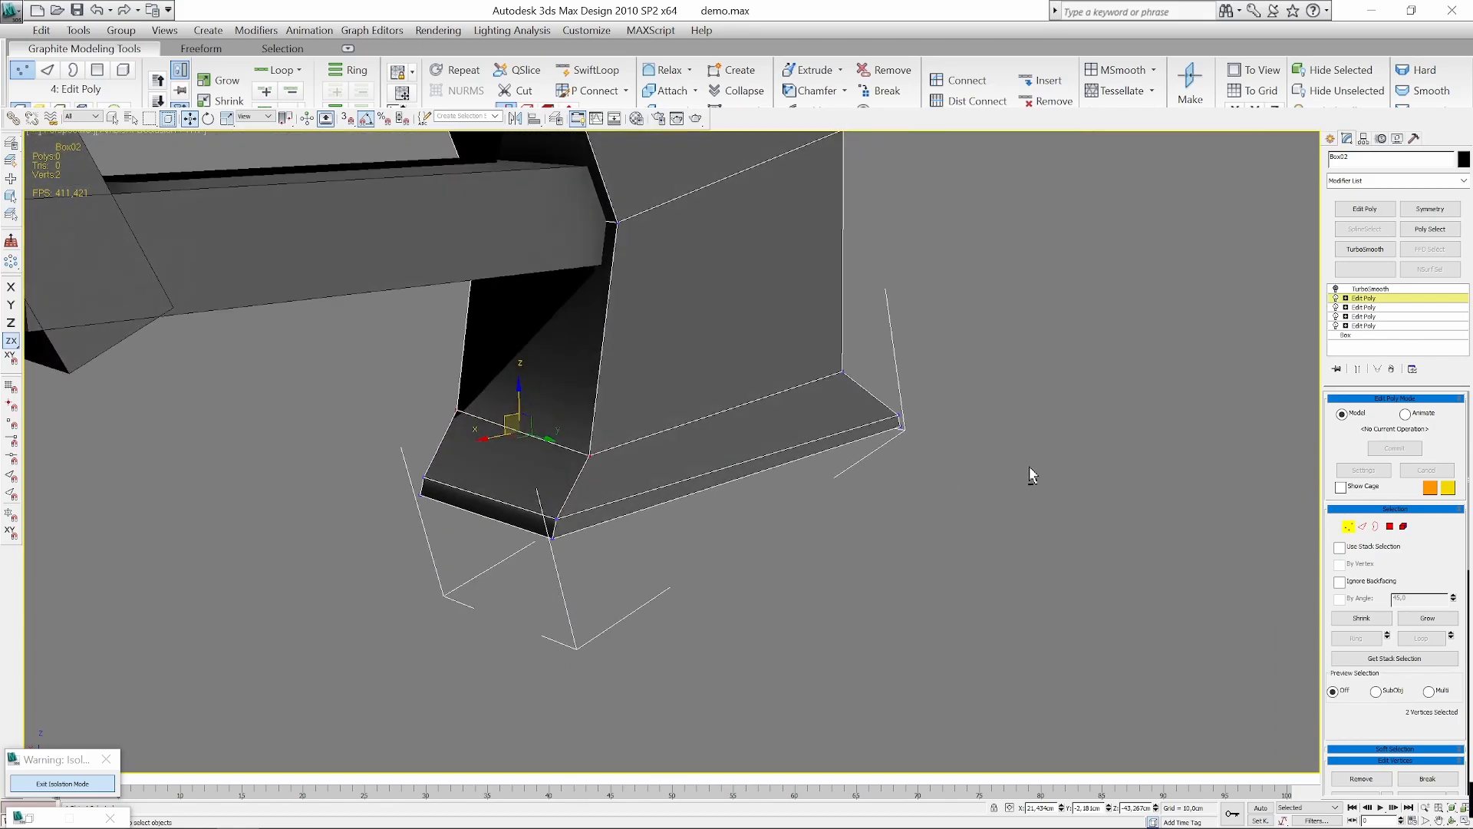
Select the vertices along one long side of the grip's base in wireframe and check the selection count.
key("F3")
middle_click_drag(817, 457, 938, 422, "alt")
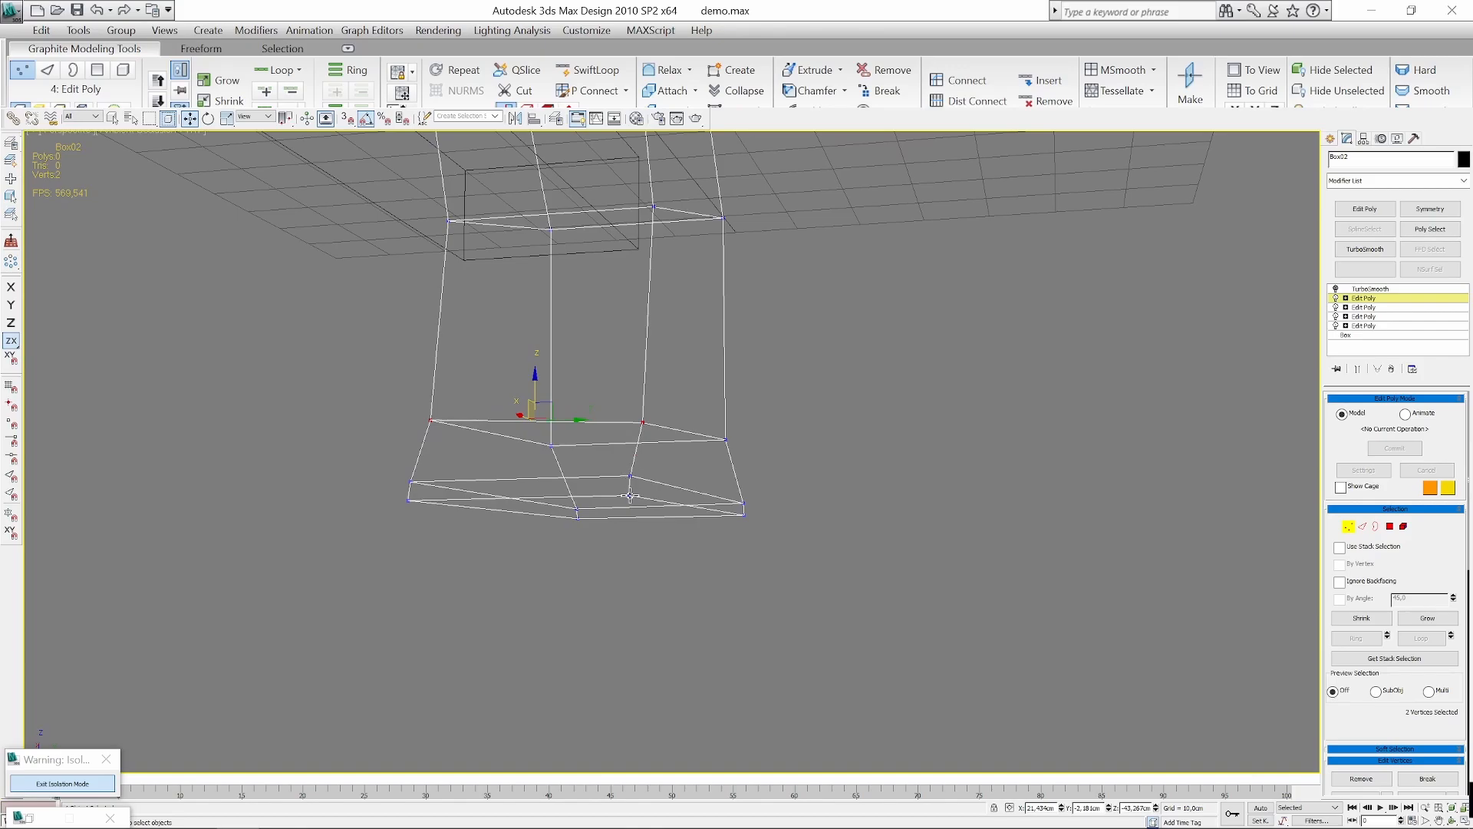
middle_click_drag(726, 429, 785, 437, "alt")
left_click_drag(808, 373, 640, 543)
middle_click_drag(902, 461, 886, 464, "alt")
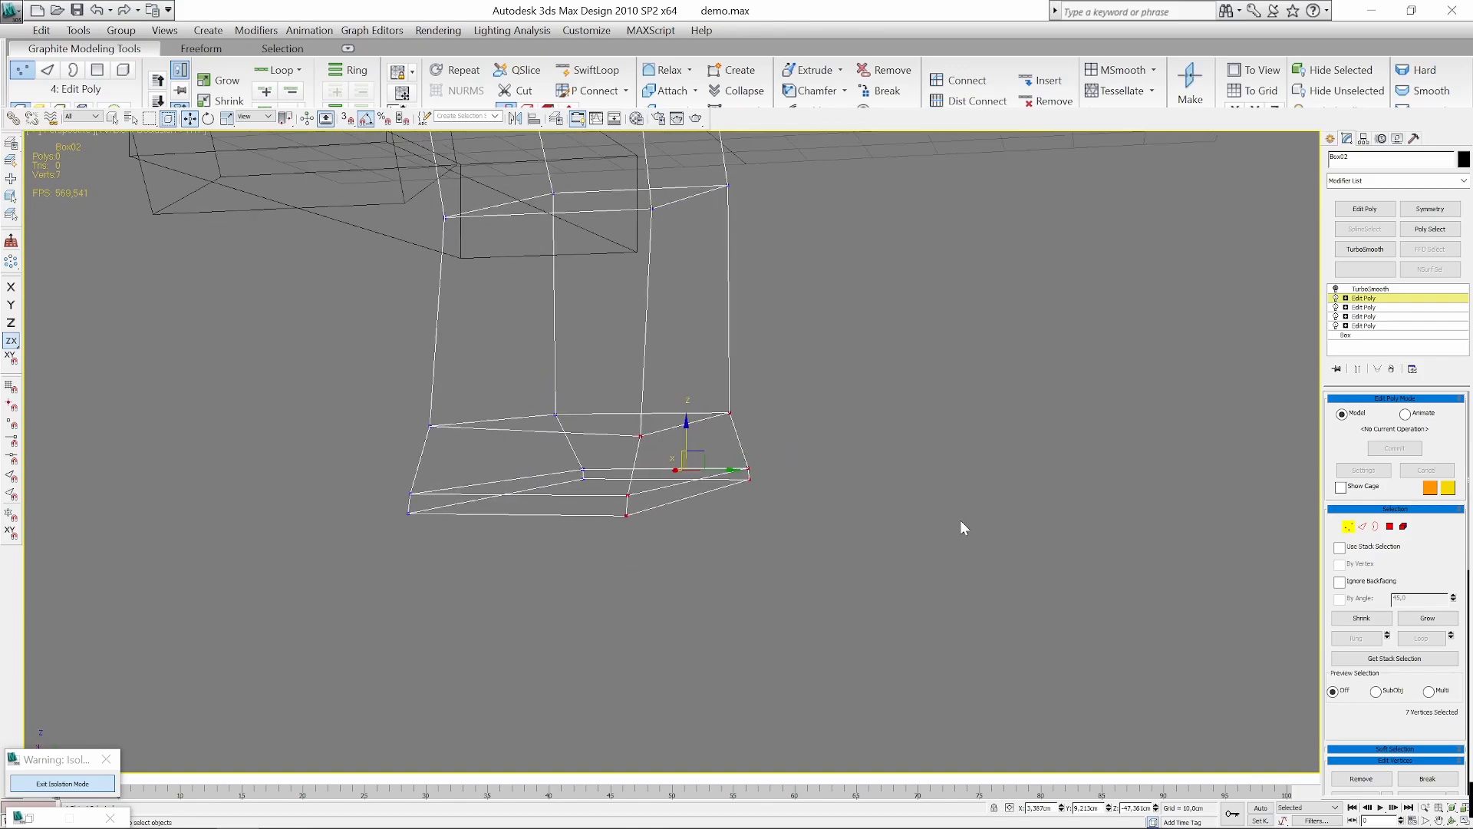
left_click_drag(1382, 729, 1402, 610)
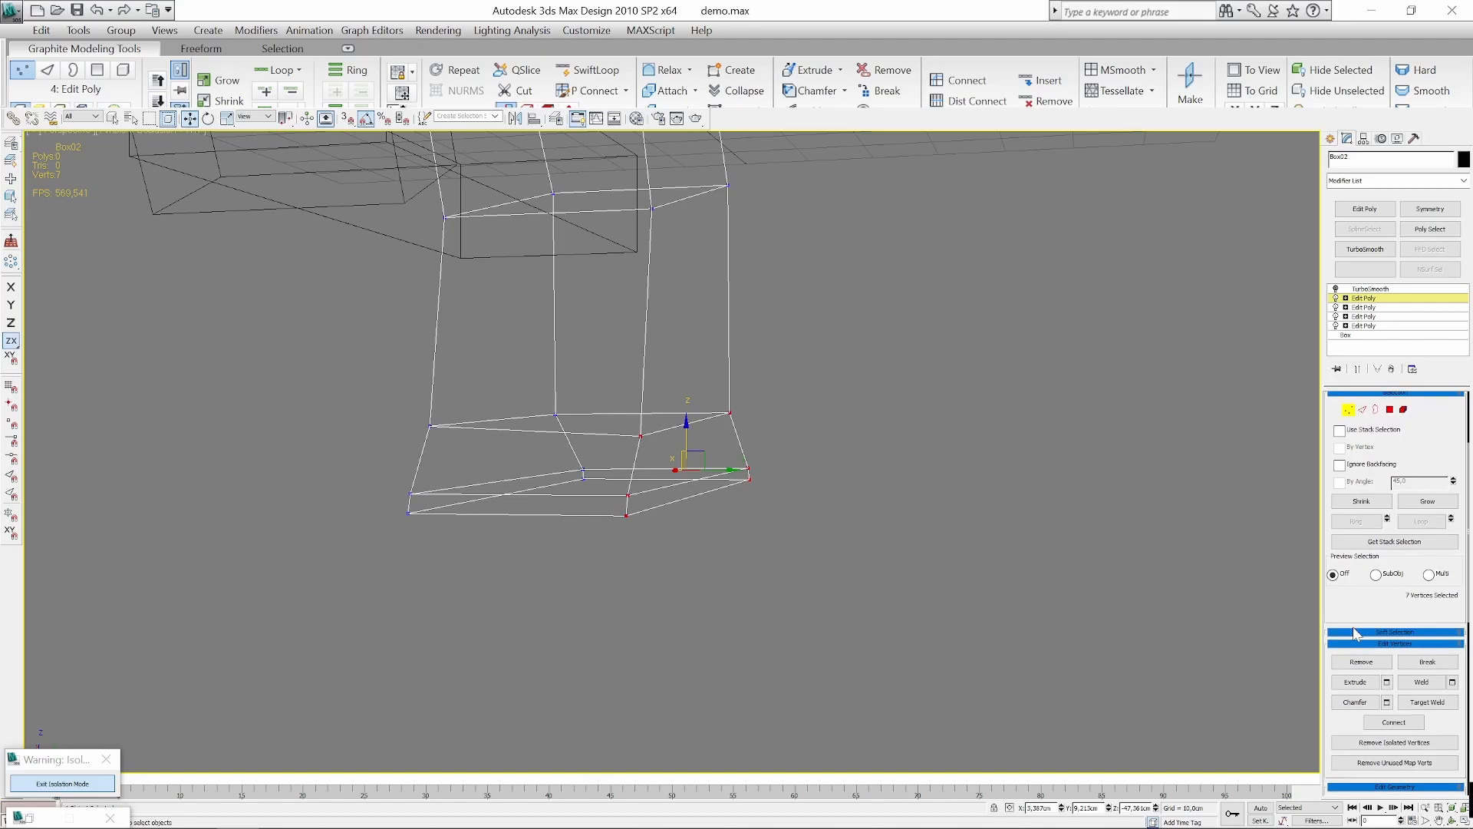
middle_click_drag(1067, 597, 1013, 522, "alt")
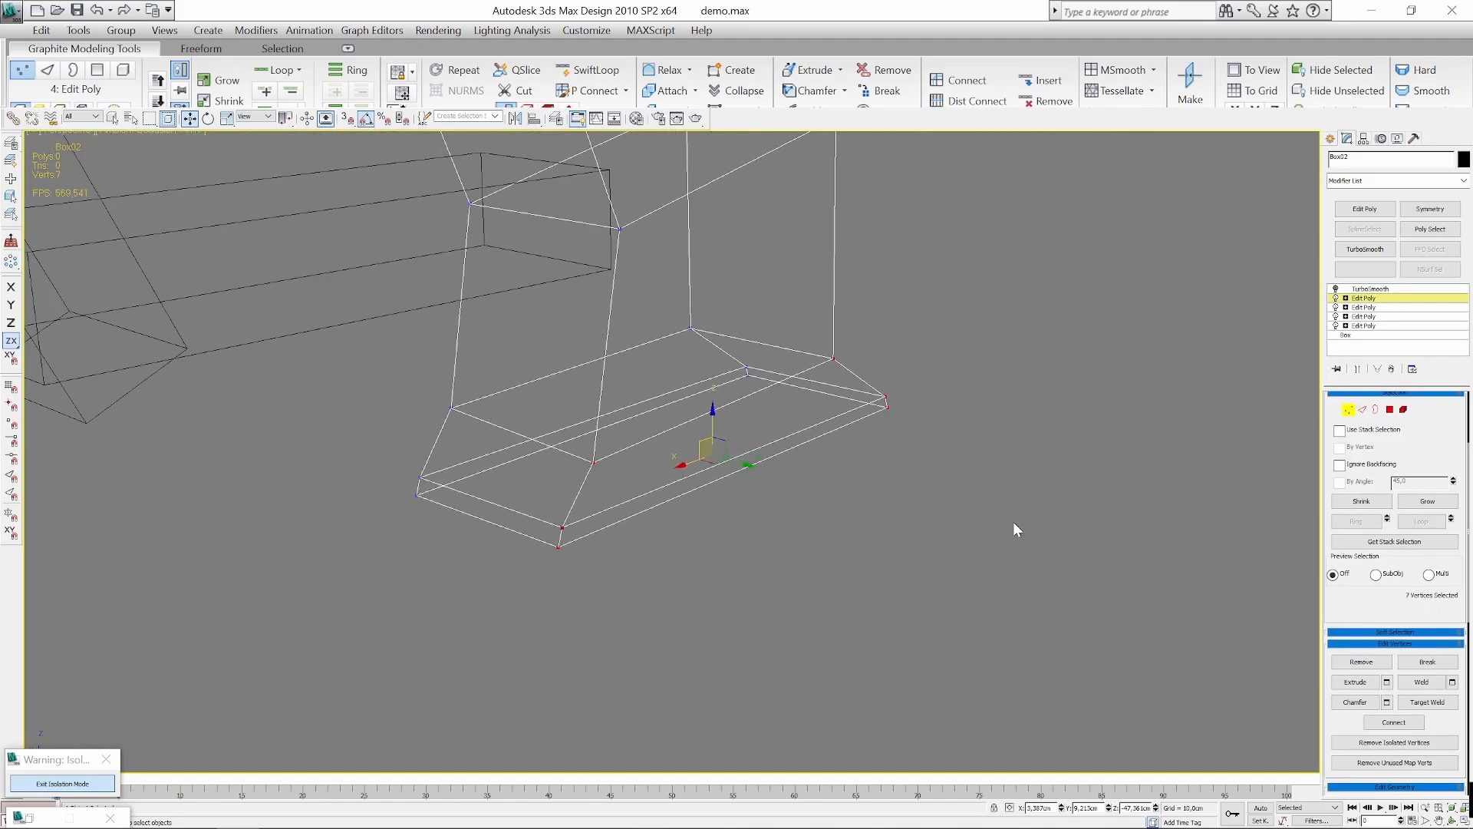
Check the corner vertices of the grip's base for duplicates and select the overlapping ones at the front corner's upper rim.
left_click(593, 463)
left_click_drag(822, 371, 844, 401)
left_click(557, 544)
left_click_drag(631, 499, 547, 537)
left_click(595, 461)
left_click(561, 531)
left_click_drag(583, 512, 550, 537)
Examine the selected overlapping vertices at the base corner up close and look over the vertex editing options.
scroll(652, 514, "up", 6)
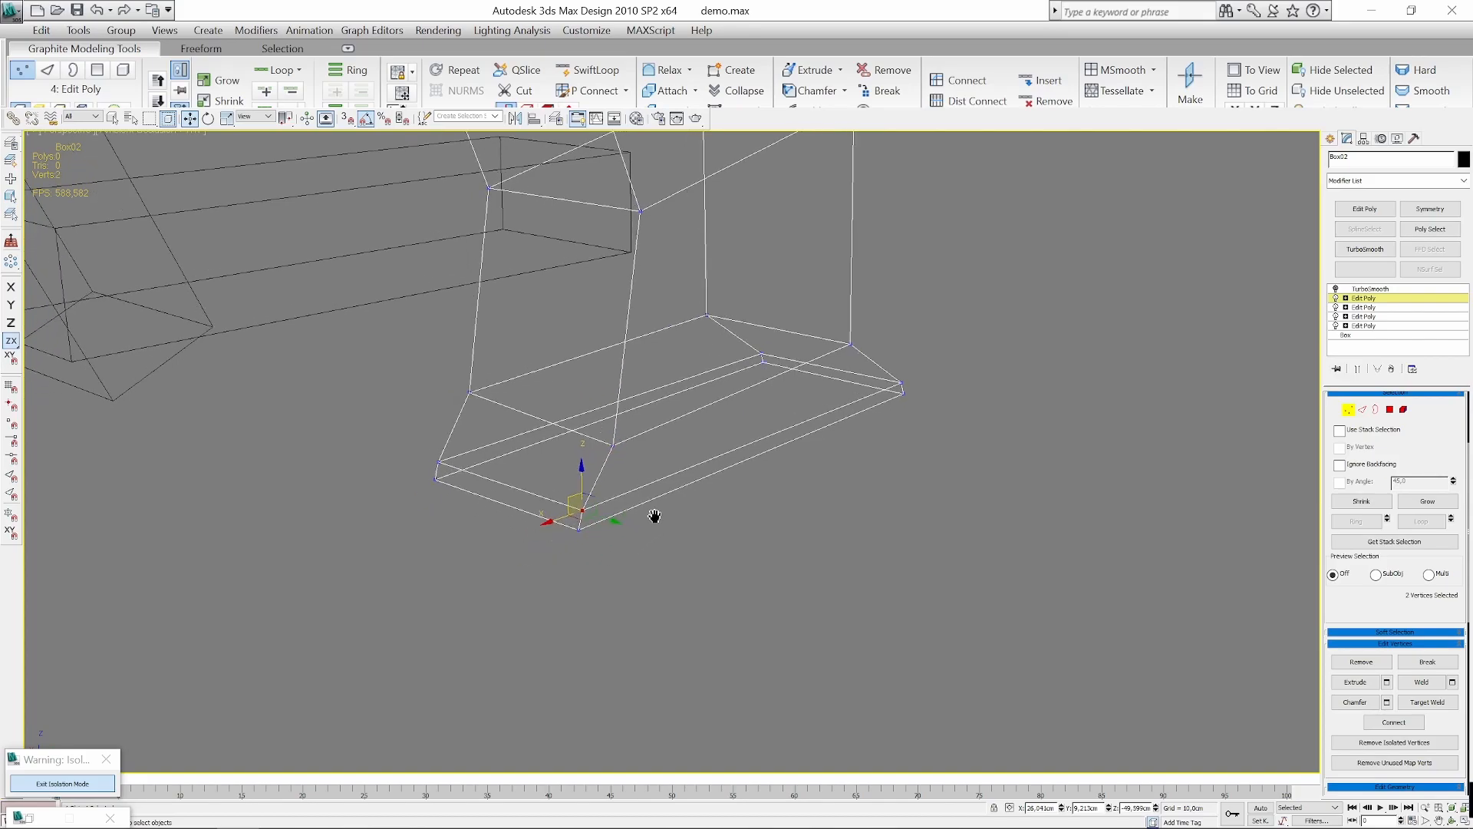
scroll(628, 534, "up", 3)
middle_click_drag(664, 532, 794, 453)
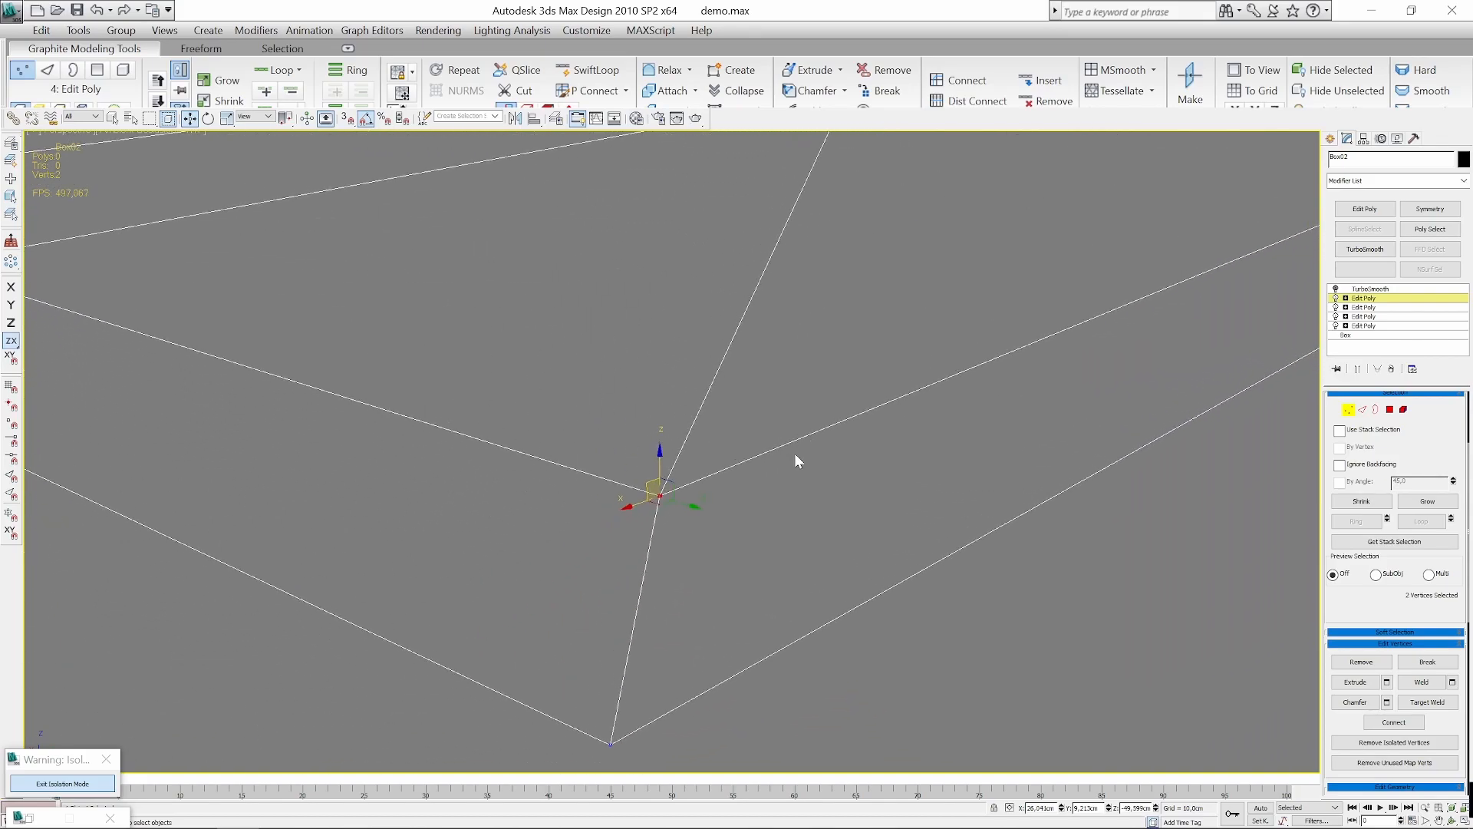
scroll(794, 452, "up", 3)
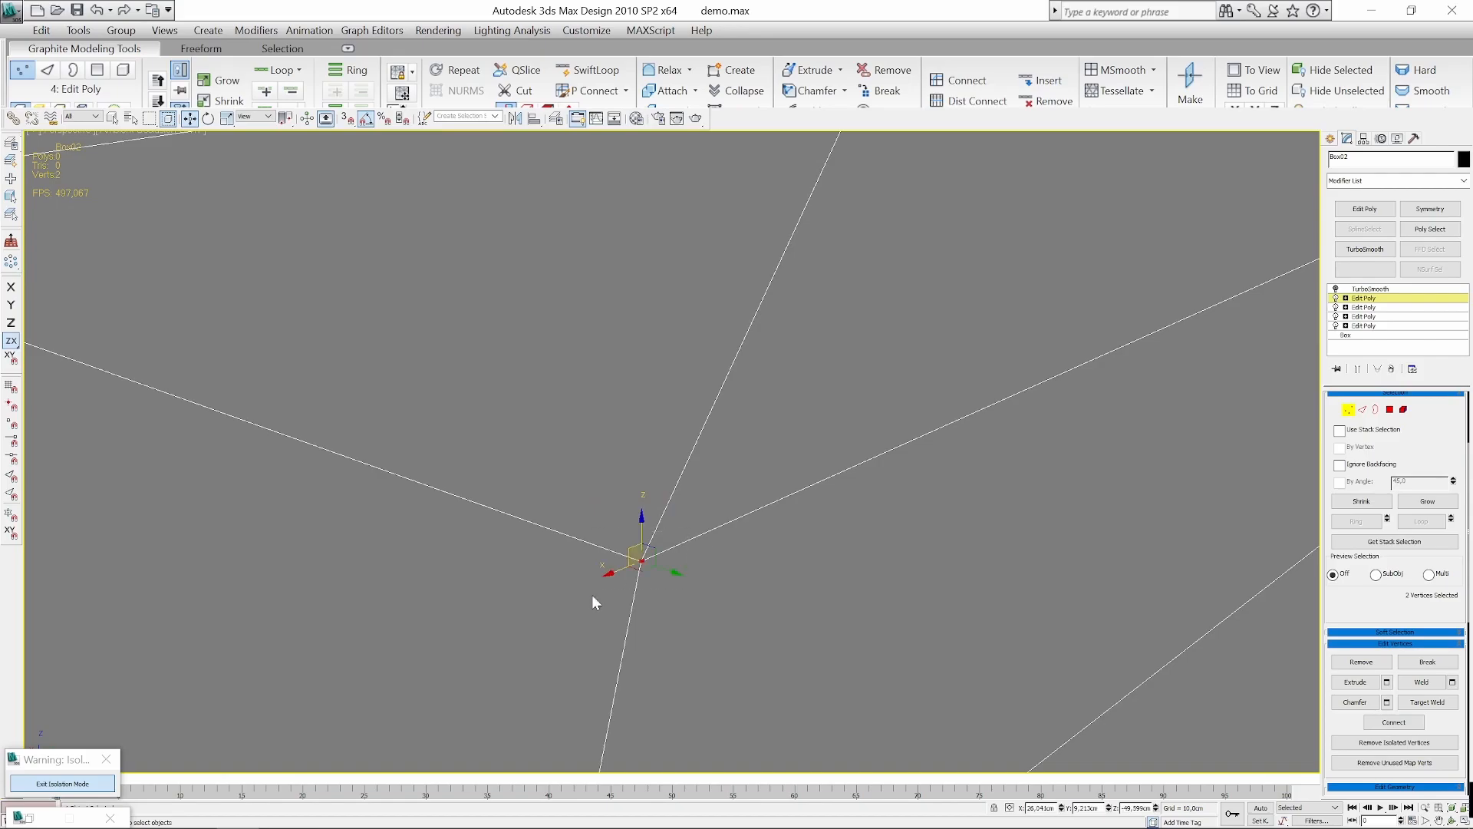
scroll(1356, 605, "down", 3)
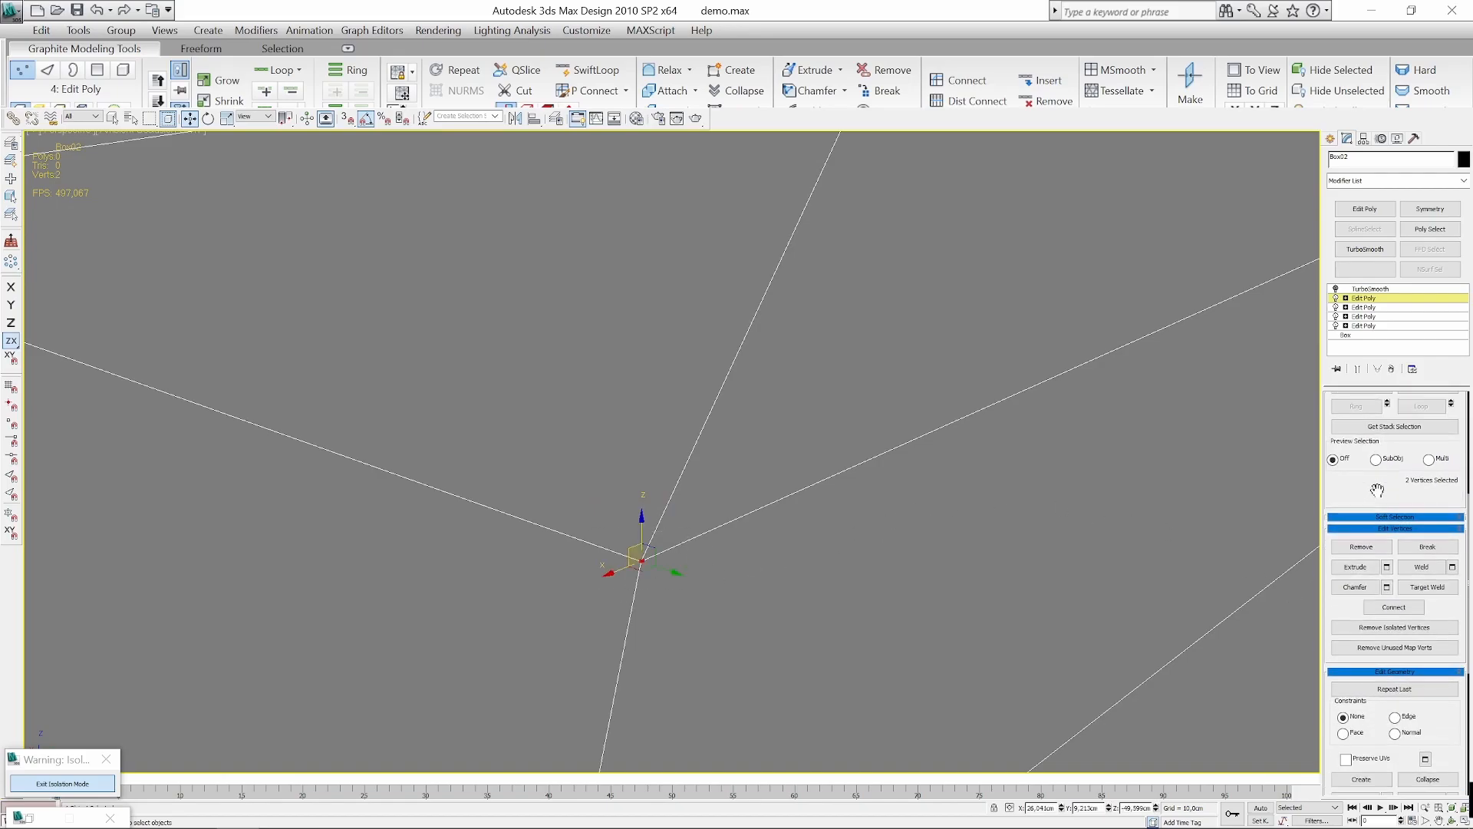
scroll(1207, 458, "down", 3)
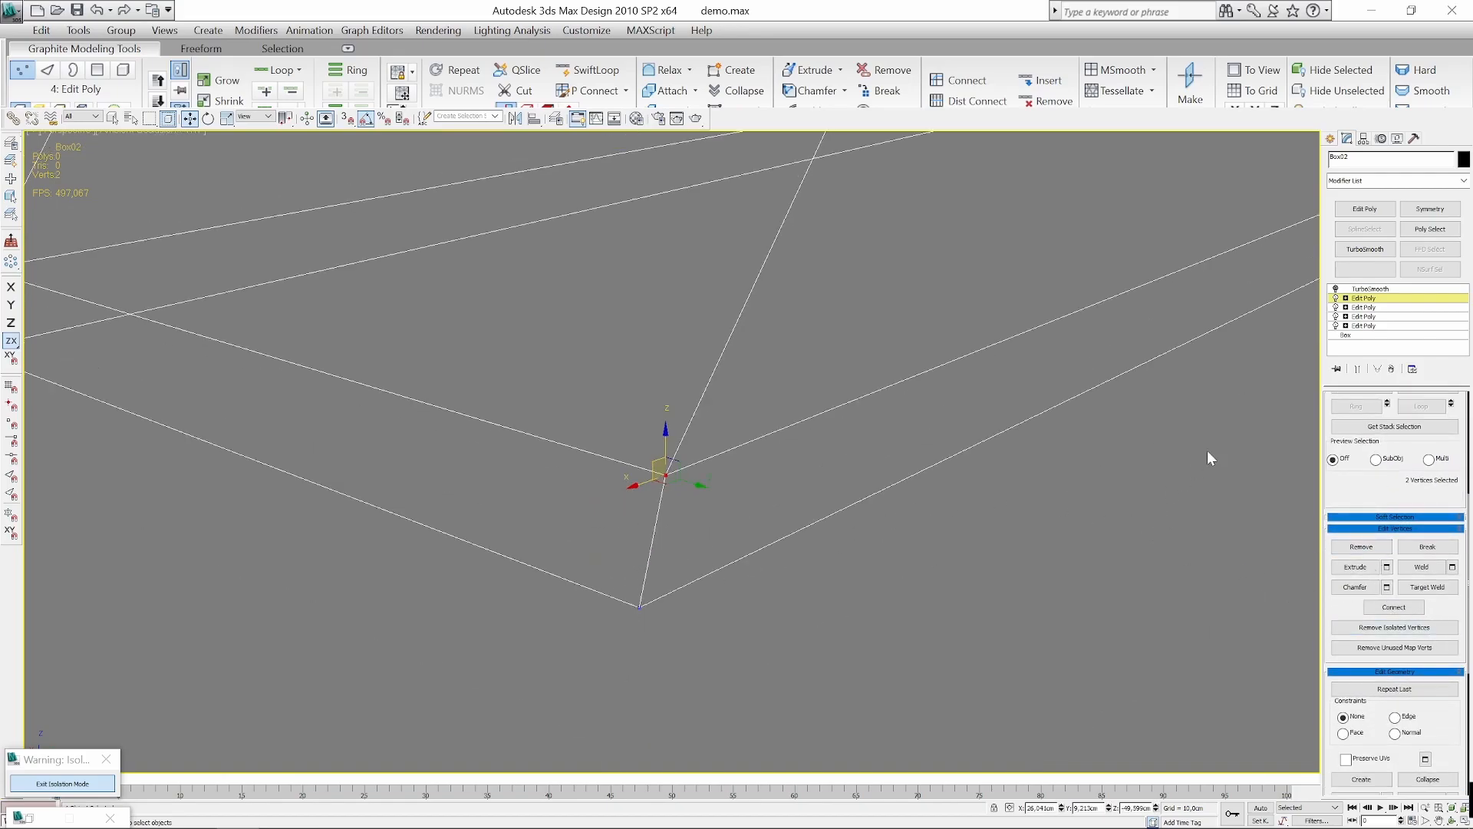
Turn smoothing back on in shaded view and inspect the pinched mesh around the grip's base corner.
left_click(1336, 299)
key("F3")
mouse_move(1078, 373)
middle_mouse_down()
mouse_move(960, 500)
mouse_move(882, 461)
middle_mouse_up()
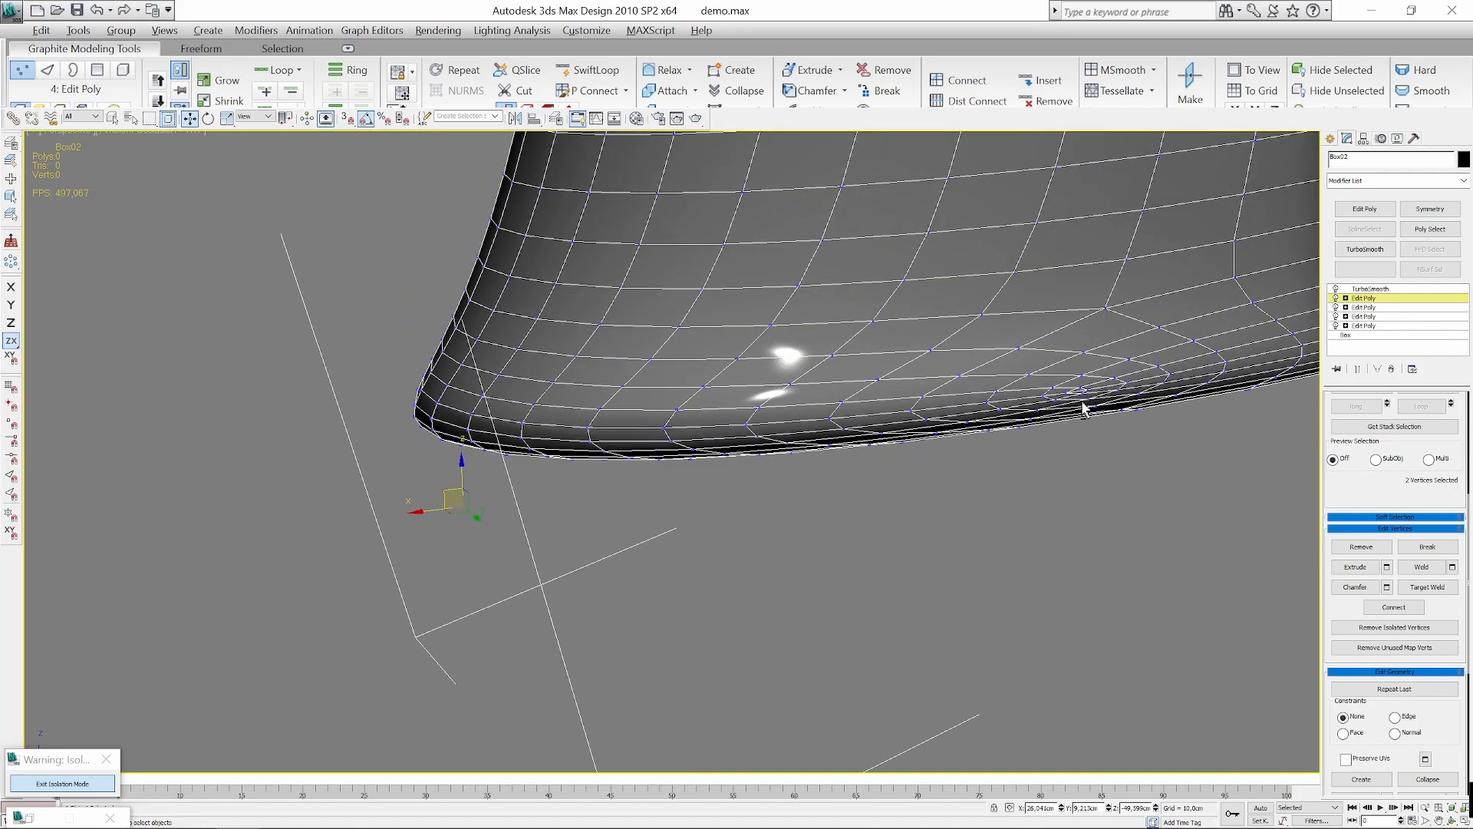
Turn smoothing off, collapse the two overlapping vertices at the grip's base corner into one, and turn smoothing back on.
middle_click_drag(1084, 407, 935, 445, "alt")
middle_click_drag(976, 374, 865, 552, "alt")
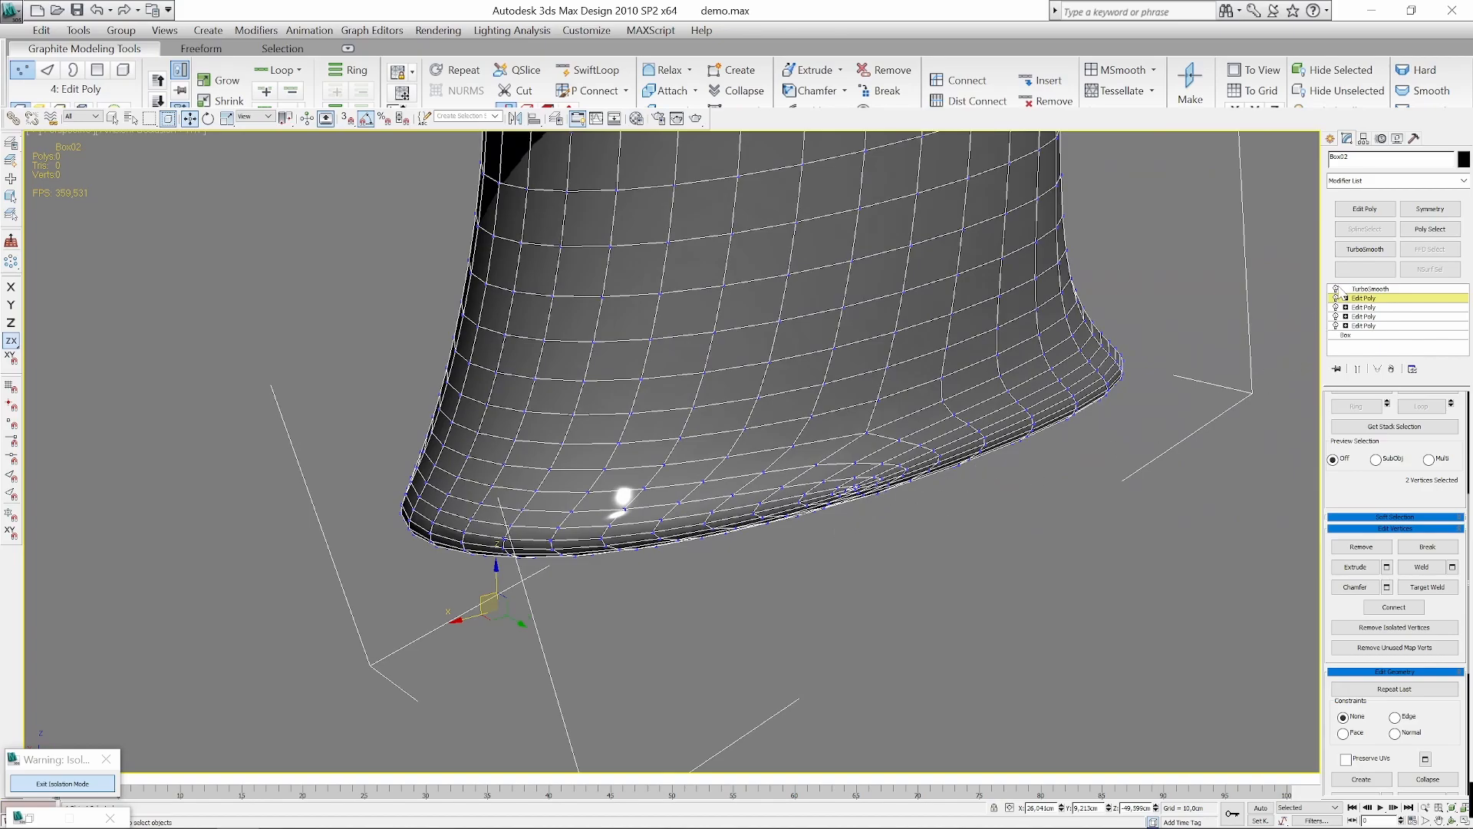
left_click(1336, 289)
left_click_drag(1433, 719, 1460, 512)
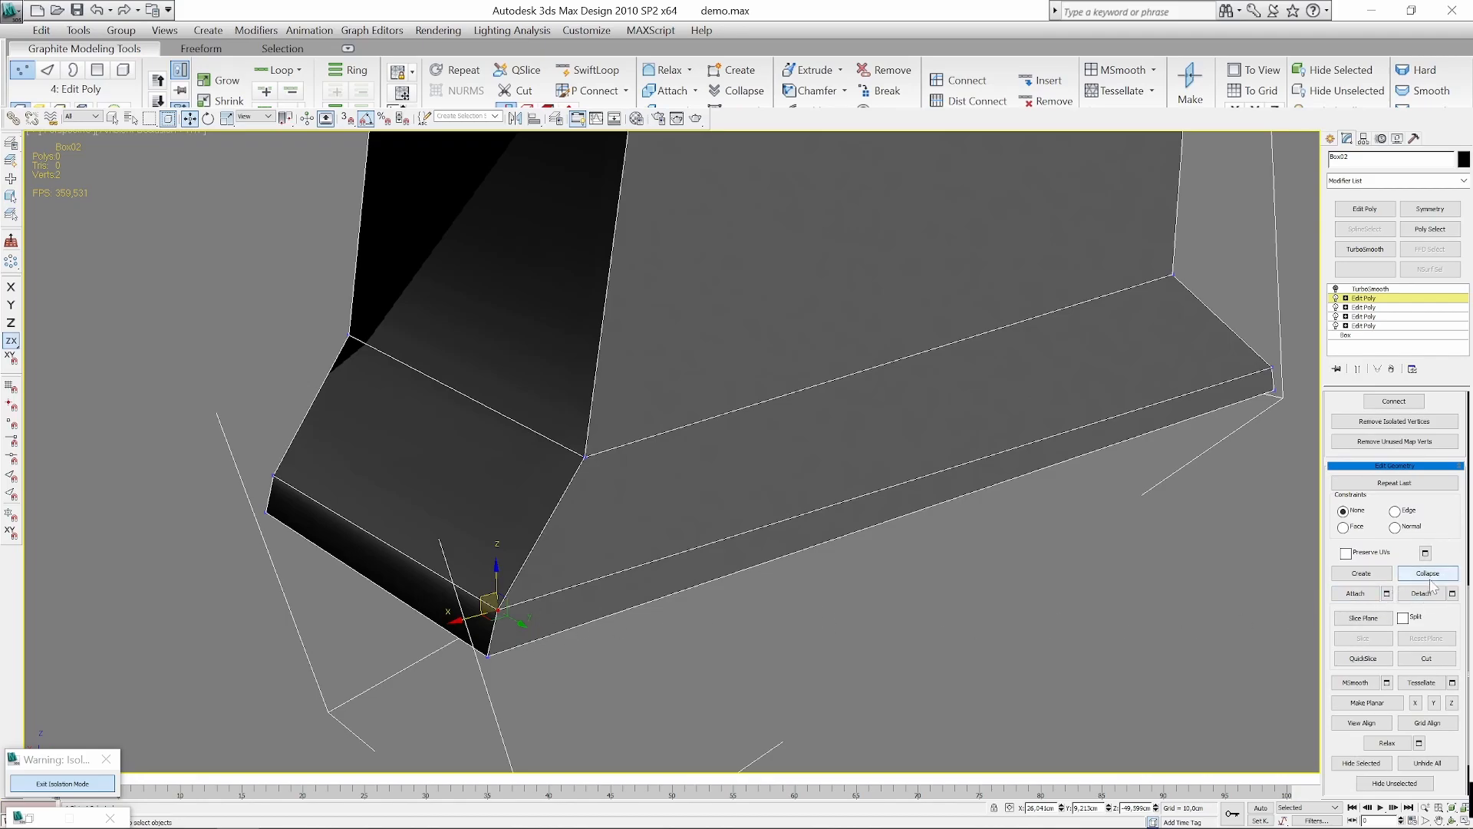
middle_click_drag(585, 631, 712, 546)
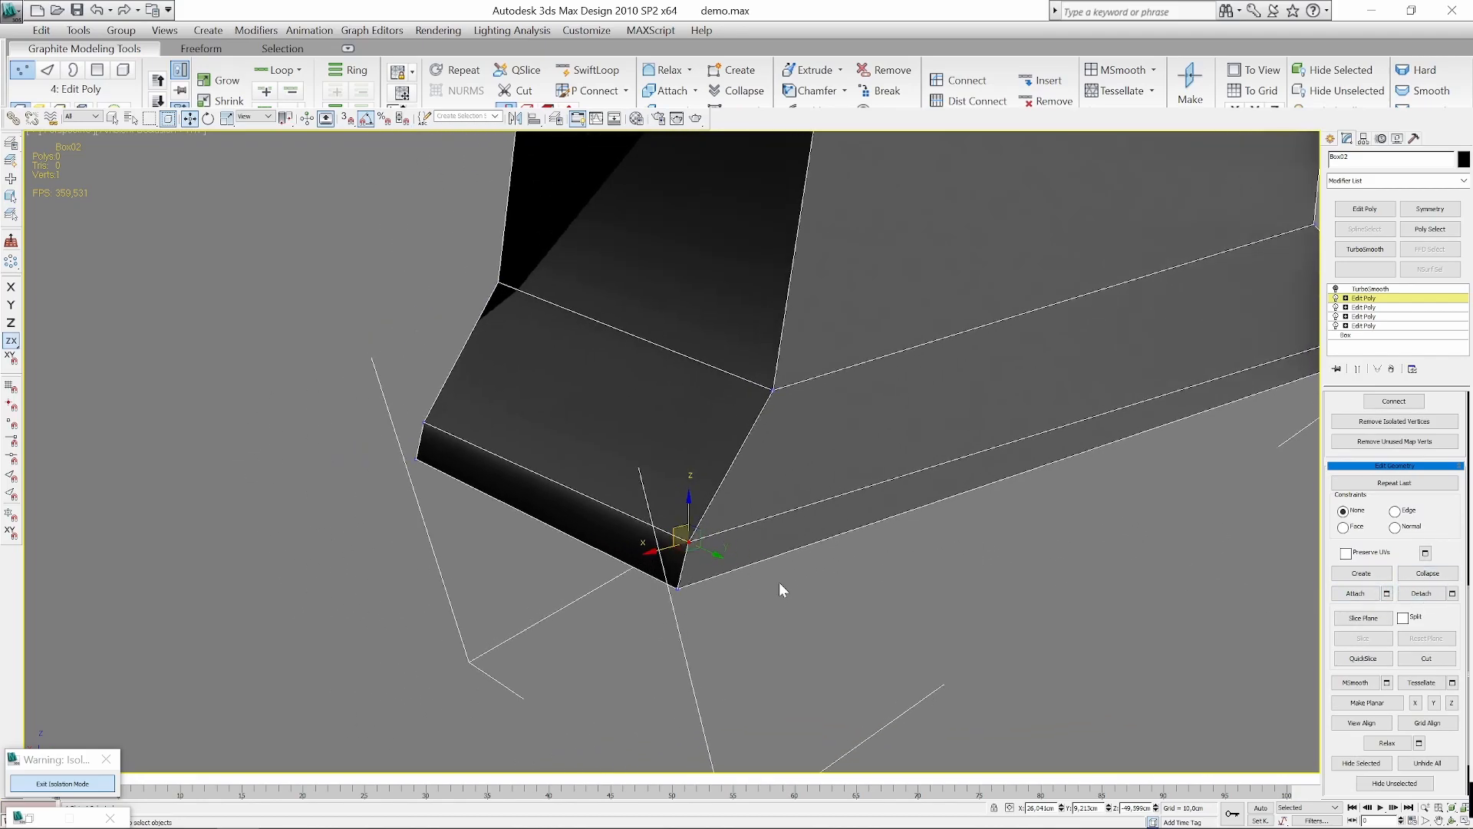
left_click(1336, 289)
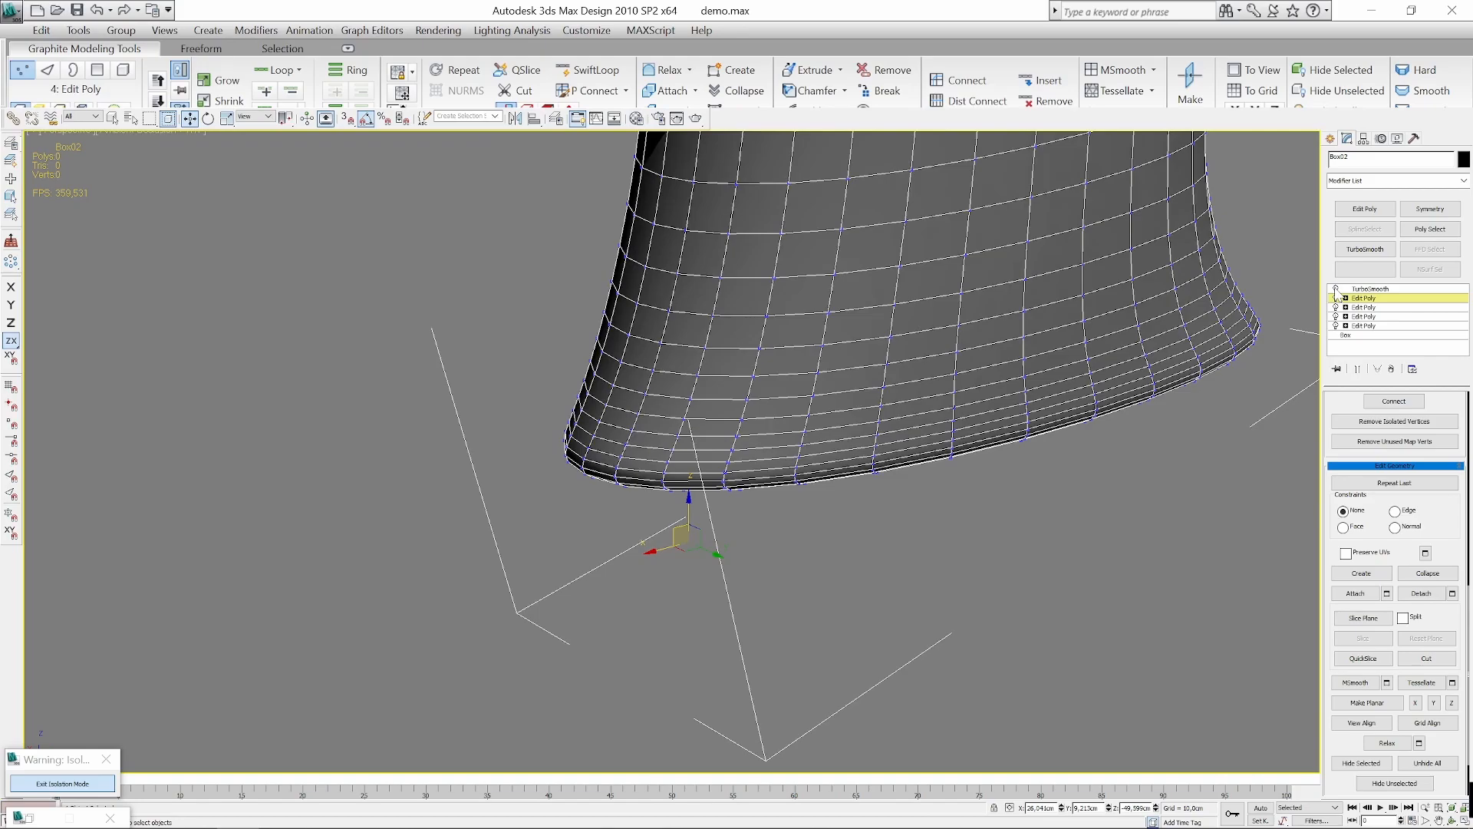
Compare the smoothed base with and without the vertex collapse and inspect the grip's mesh from both sides.
middle_click_drag(969, 428, 758, 576, "alt")
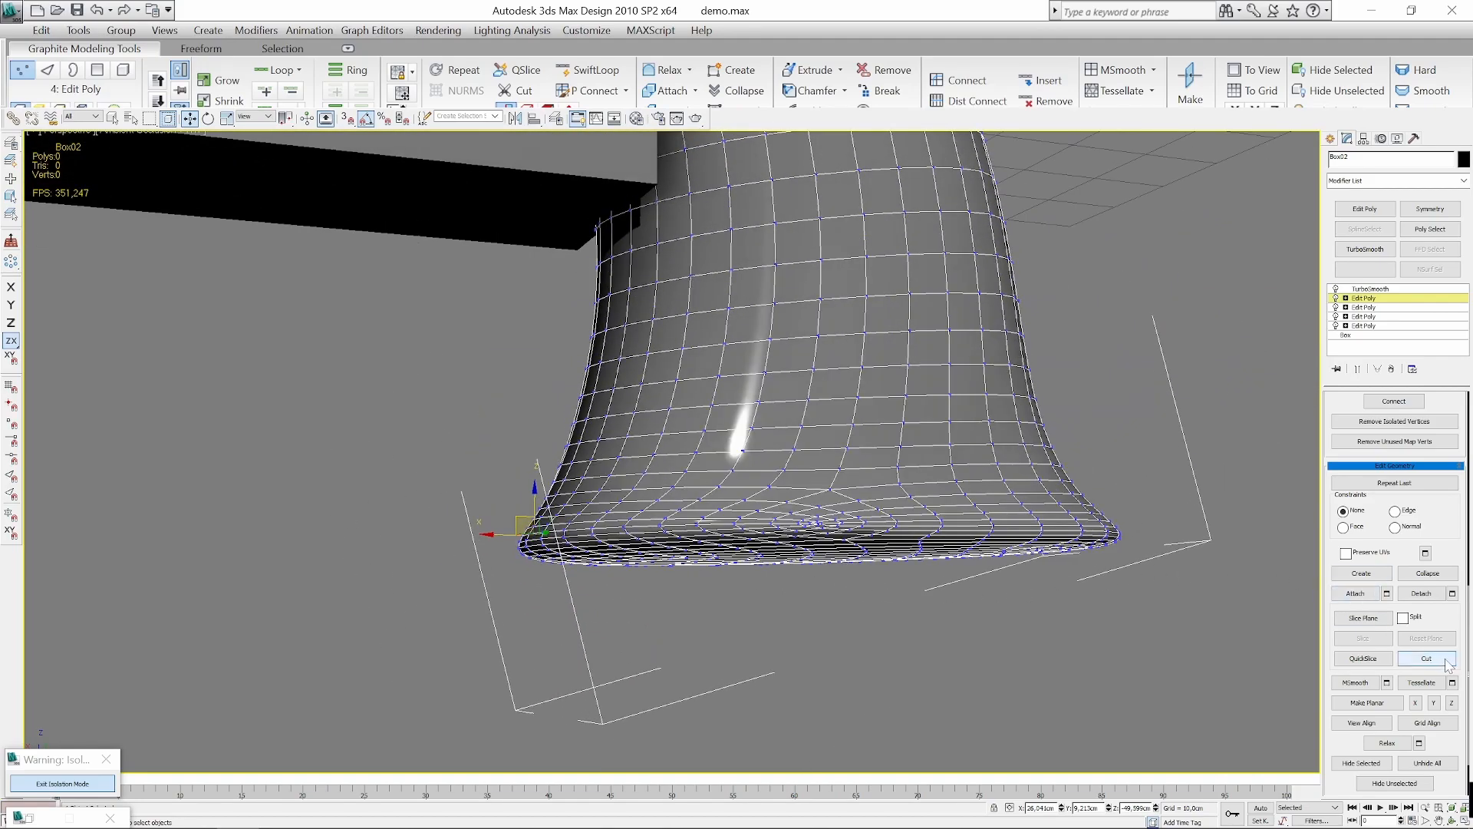
key("ctrl+z")
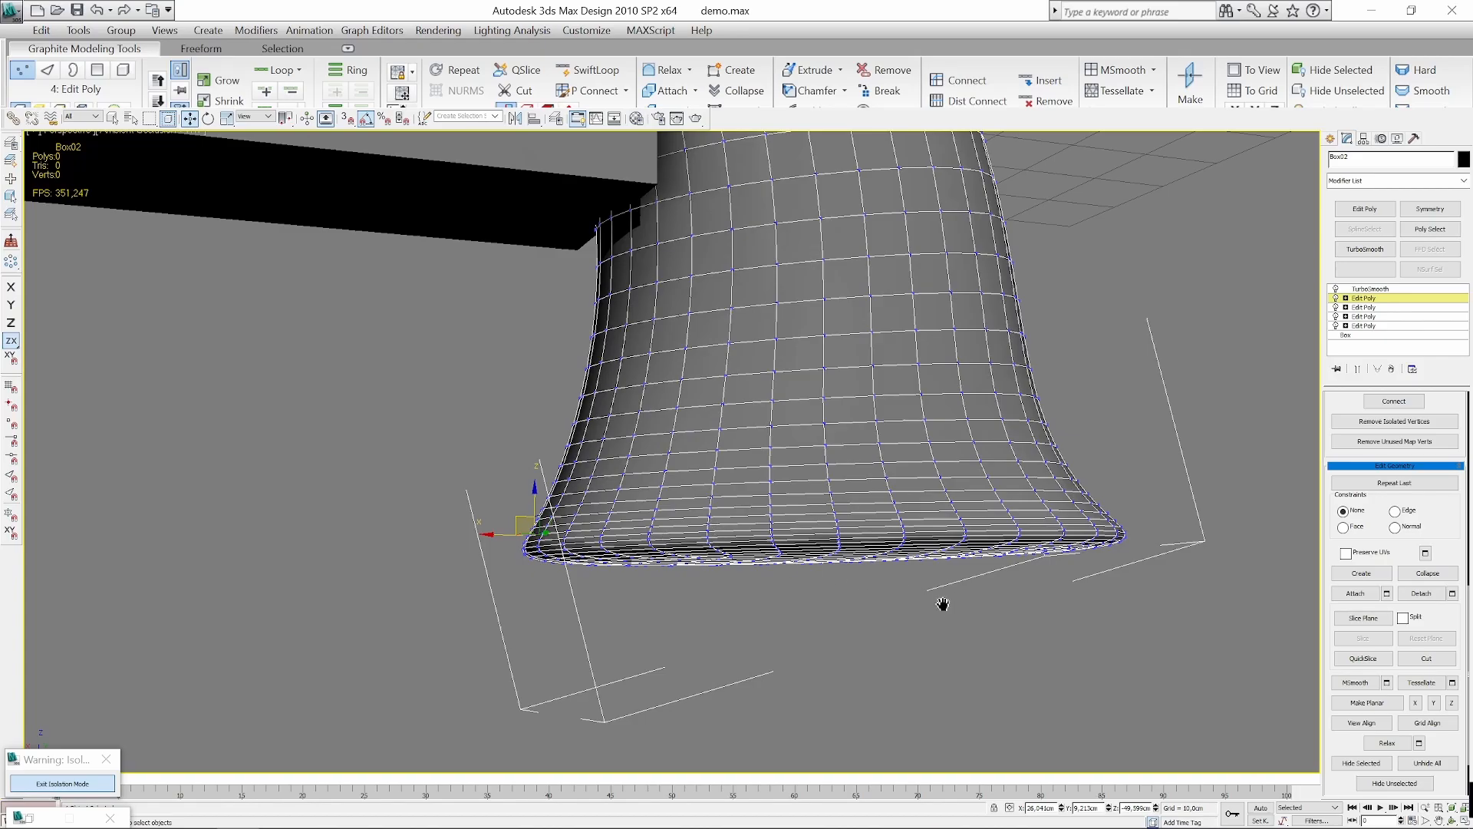
middle_click_drag(943, 604, 798, 604, "alt")
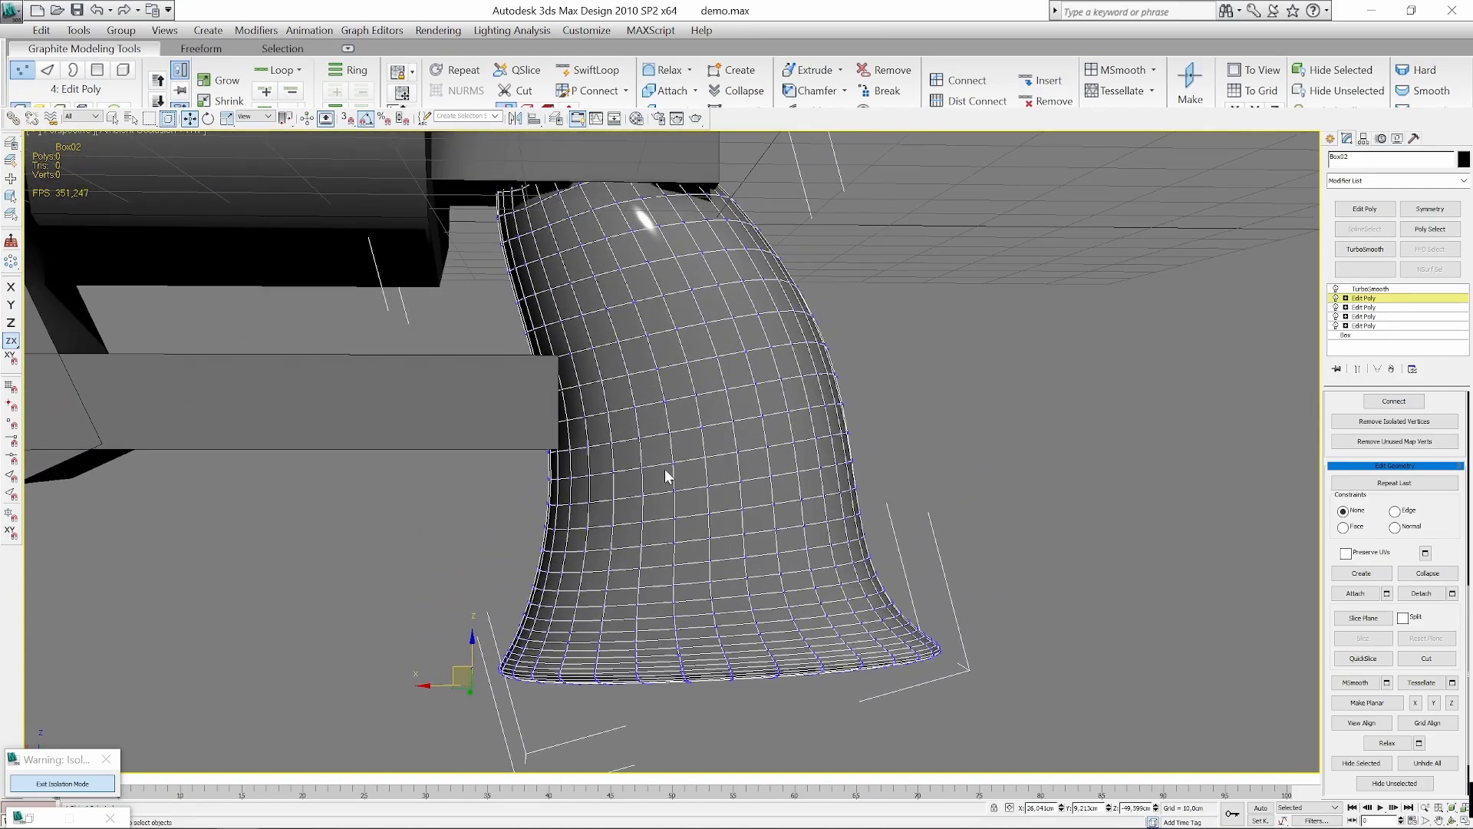
middle_click_drag(1029, 621, 669, 351, "alt")
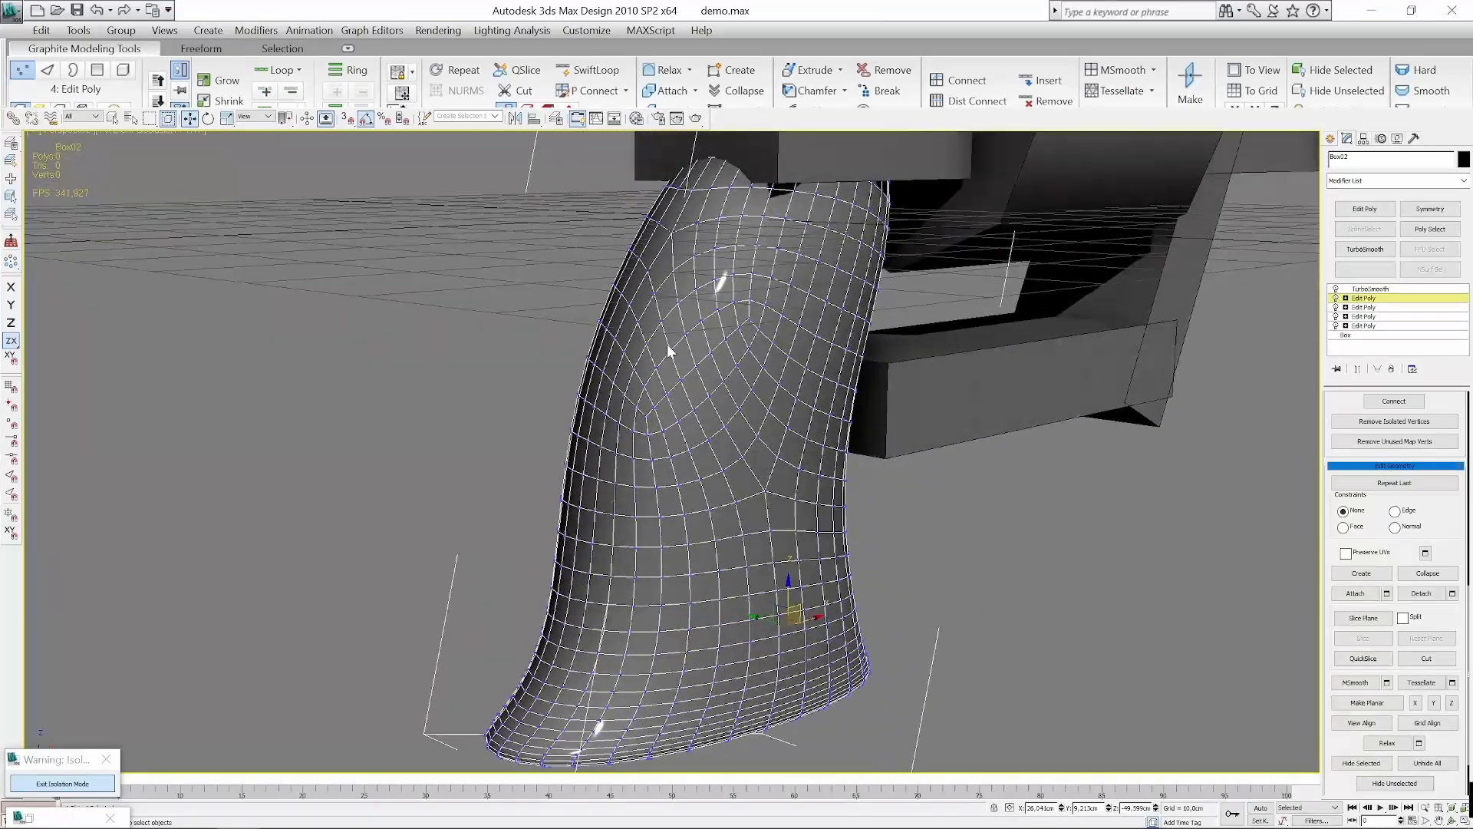
With smoothing off, select the overlapping vertices at the grip's mid-height rear corner in wireframe and collapse them into one.
left_click(1336, 289)
middle_click_drag(803, 362, 715, 445, "alt")
key("F3")
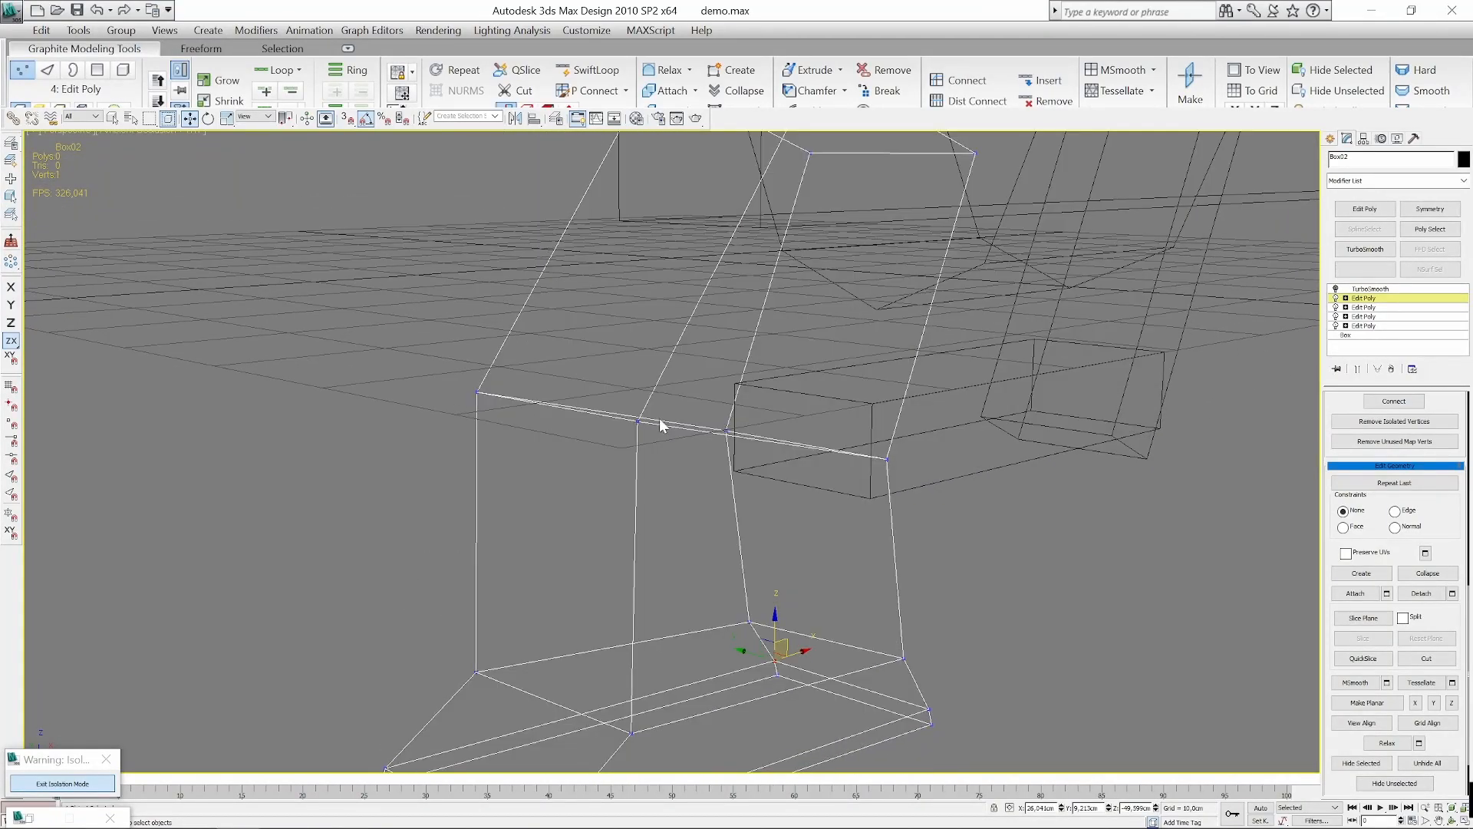
left_click_drag(655, 399, 610, 459)
left_click_drag(1459, 506, 1448, 706)
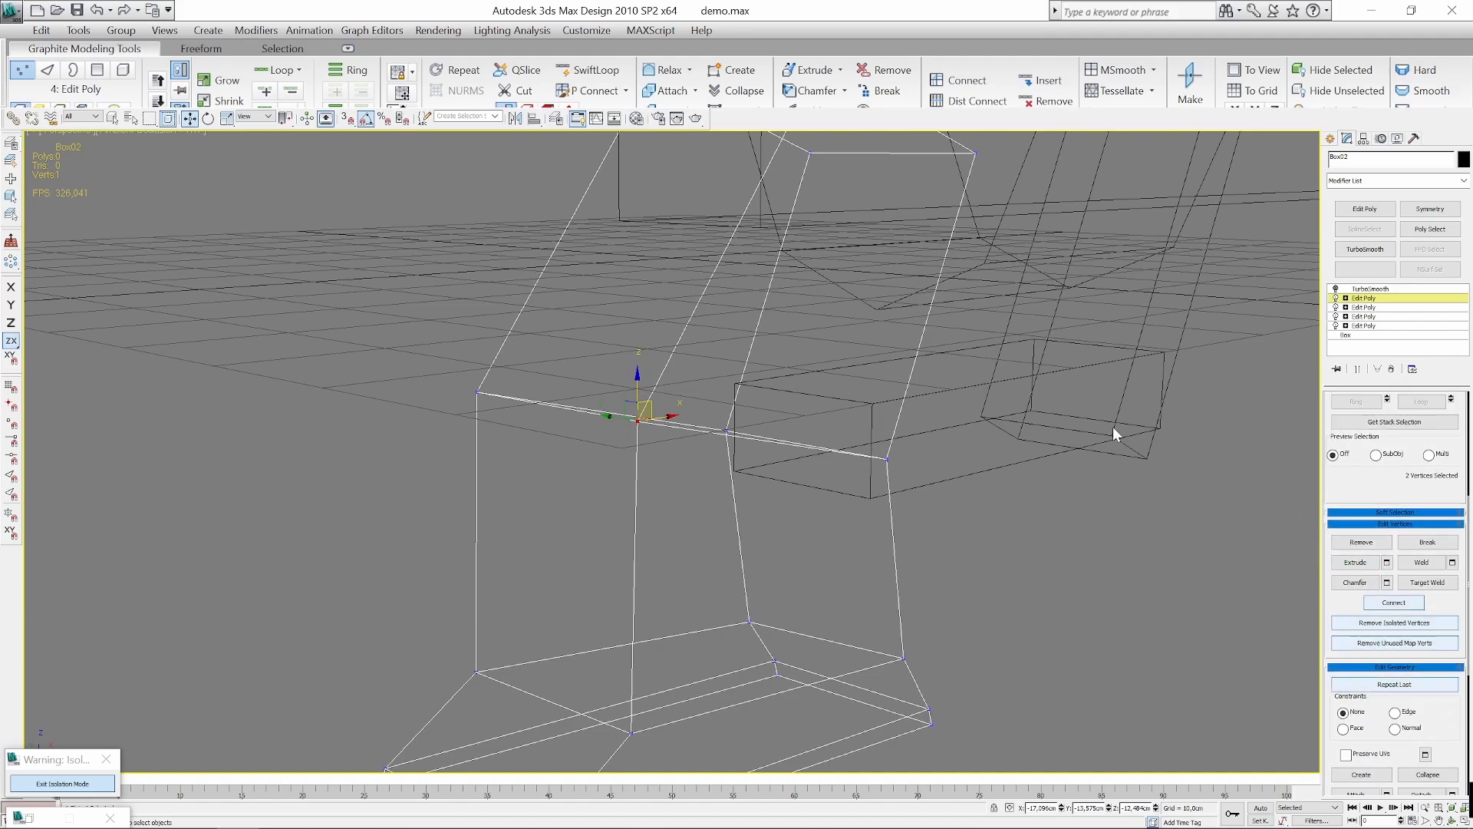
middle_click_drag(1112, 426, 982, 504, "alt")
key("F3")
middle_click_drag(853, 514, 823, 512, "alt")
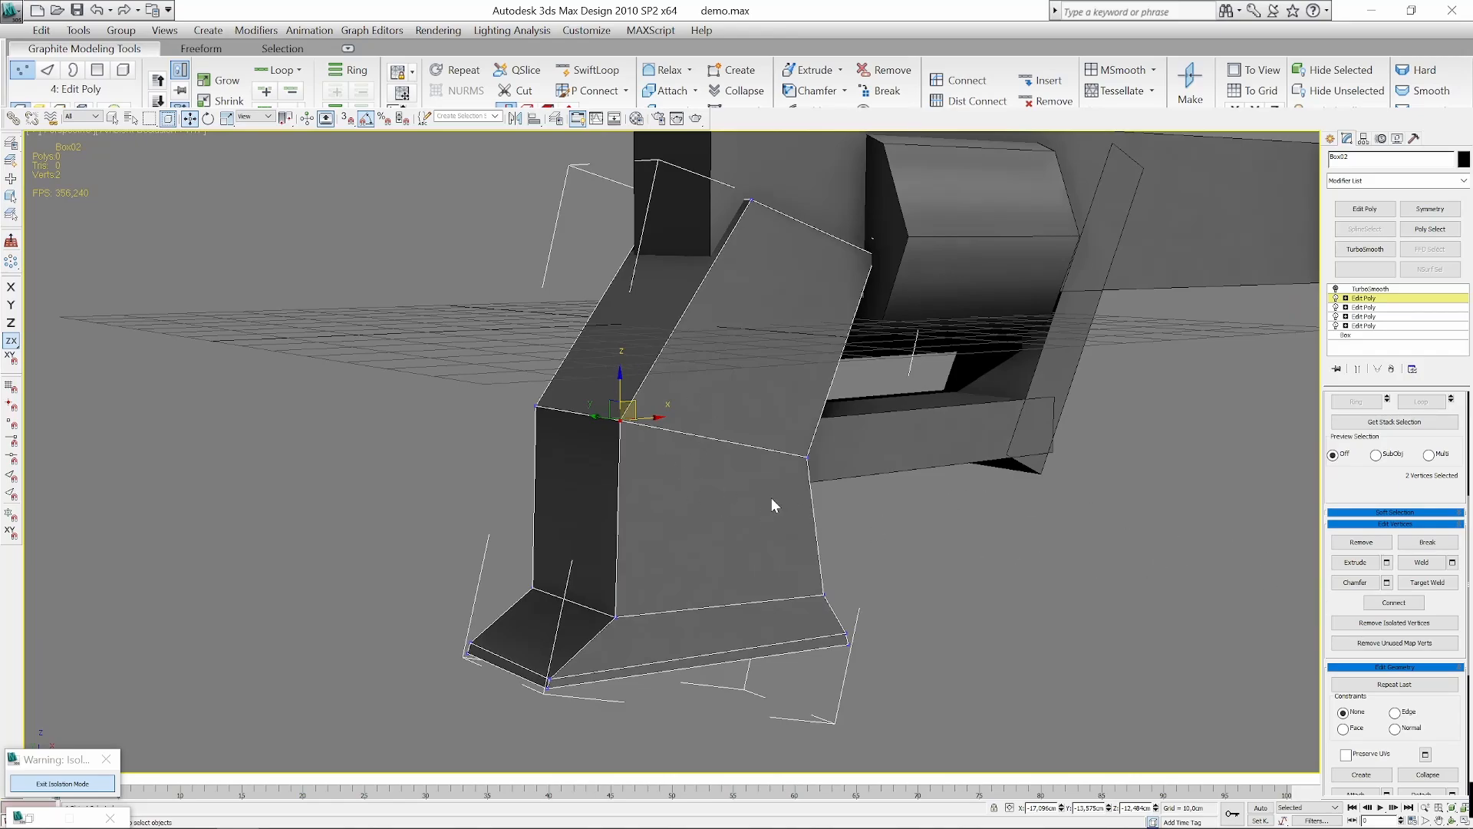
scroll(1364, 645, "down", 3)
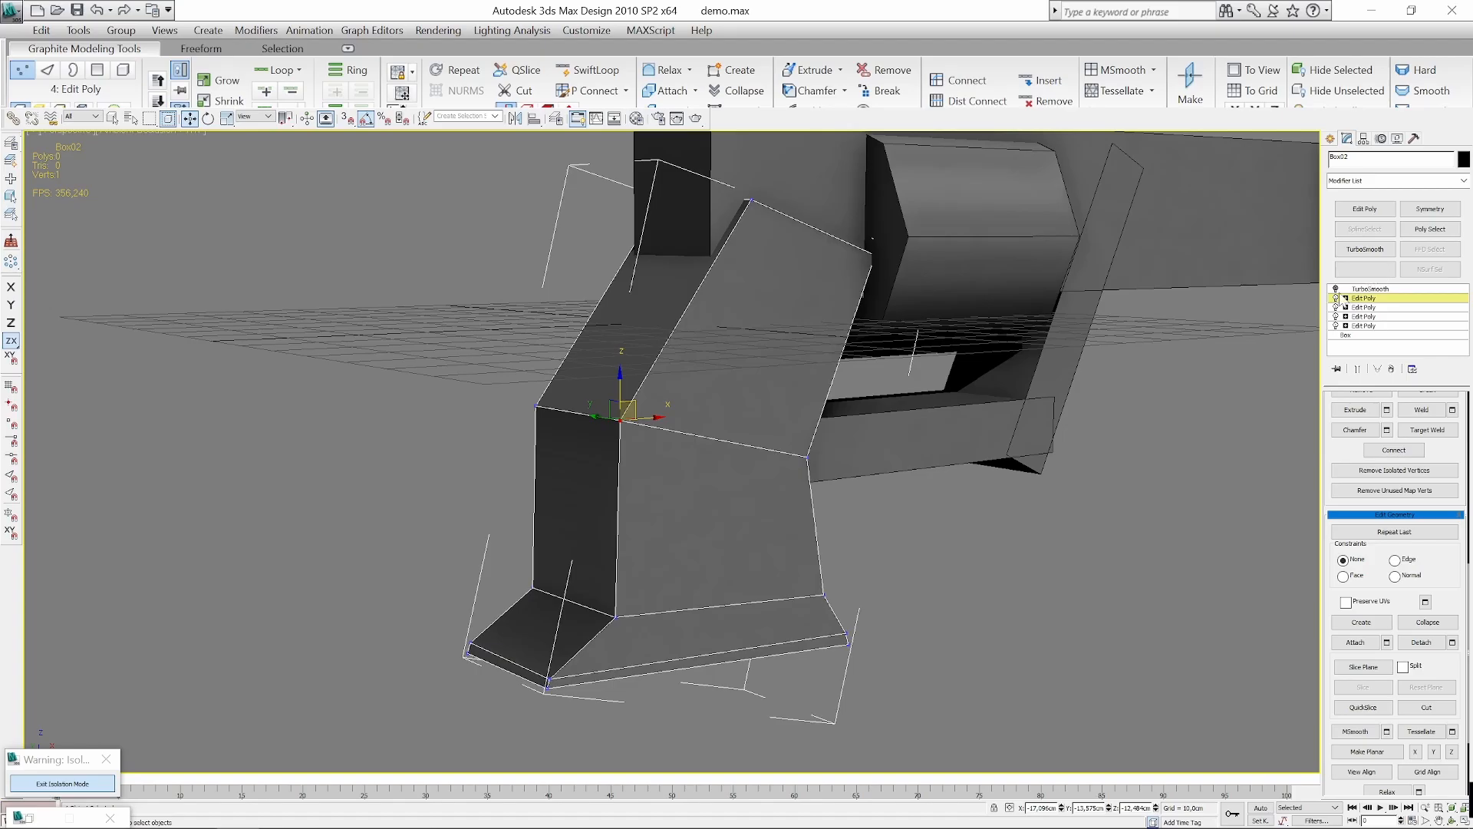
Turn smoothing back on, leave vertex editing, deselect the grip and review it against the whole revolver.
left_click(1335, 290)
middle_click_drag(942, 471, 946, 471, "alt")
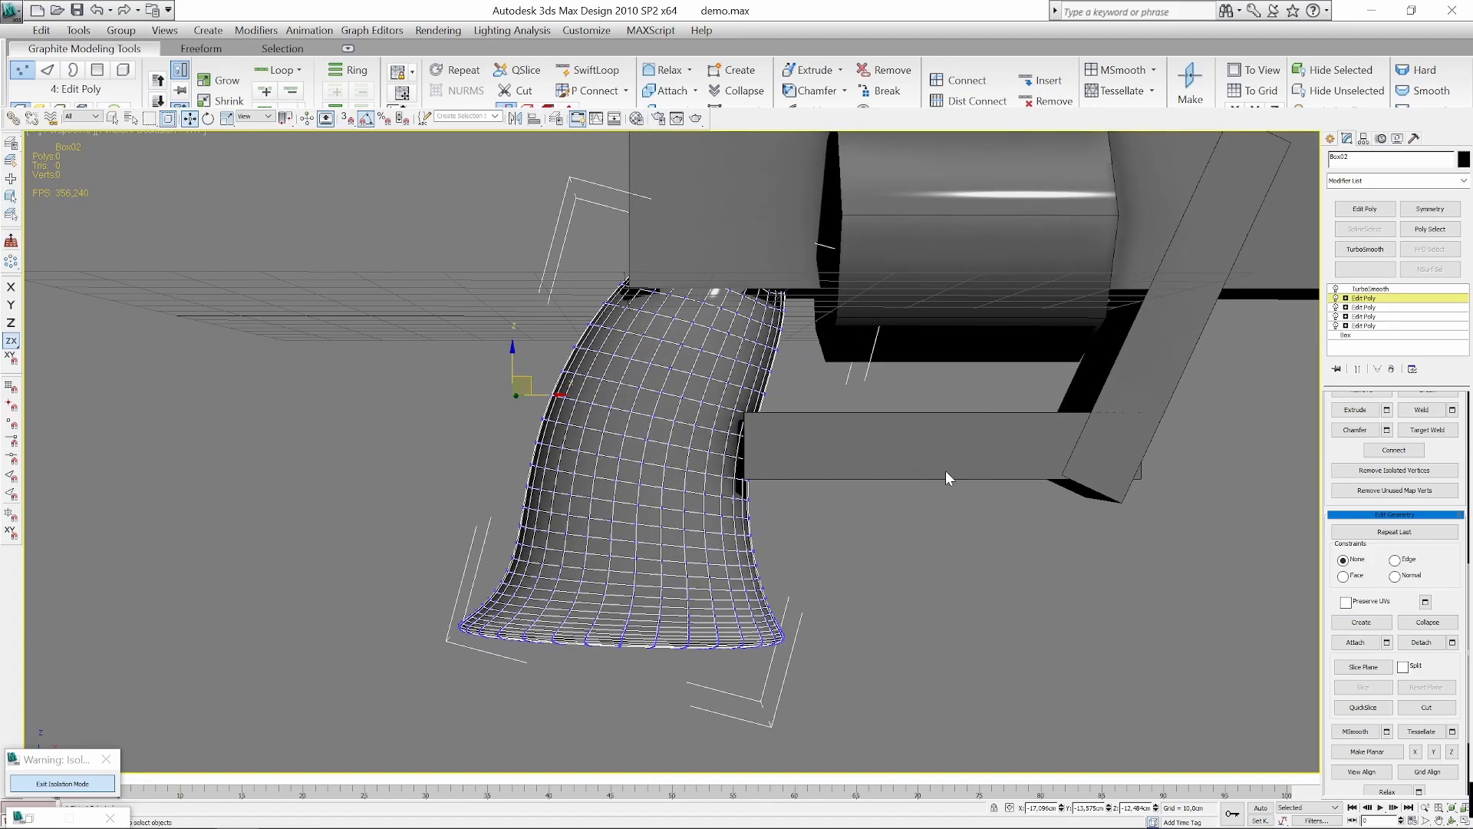
middle_click_drag(619, 612, 882, 587, "alt")
left_click(1376, 301)
left_click(1014, 385)
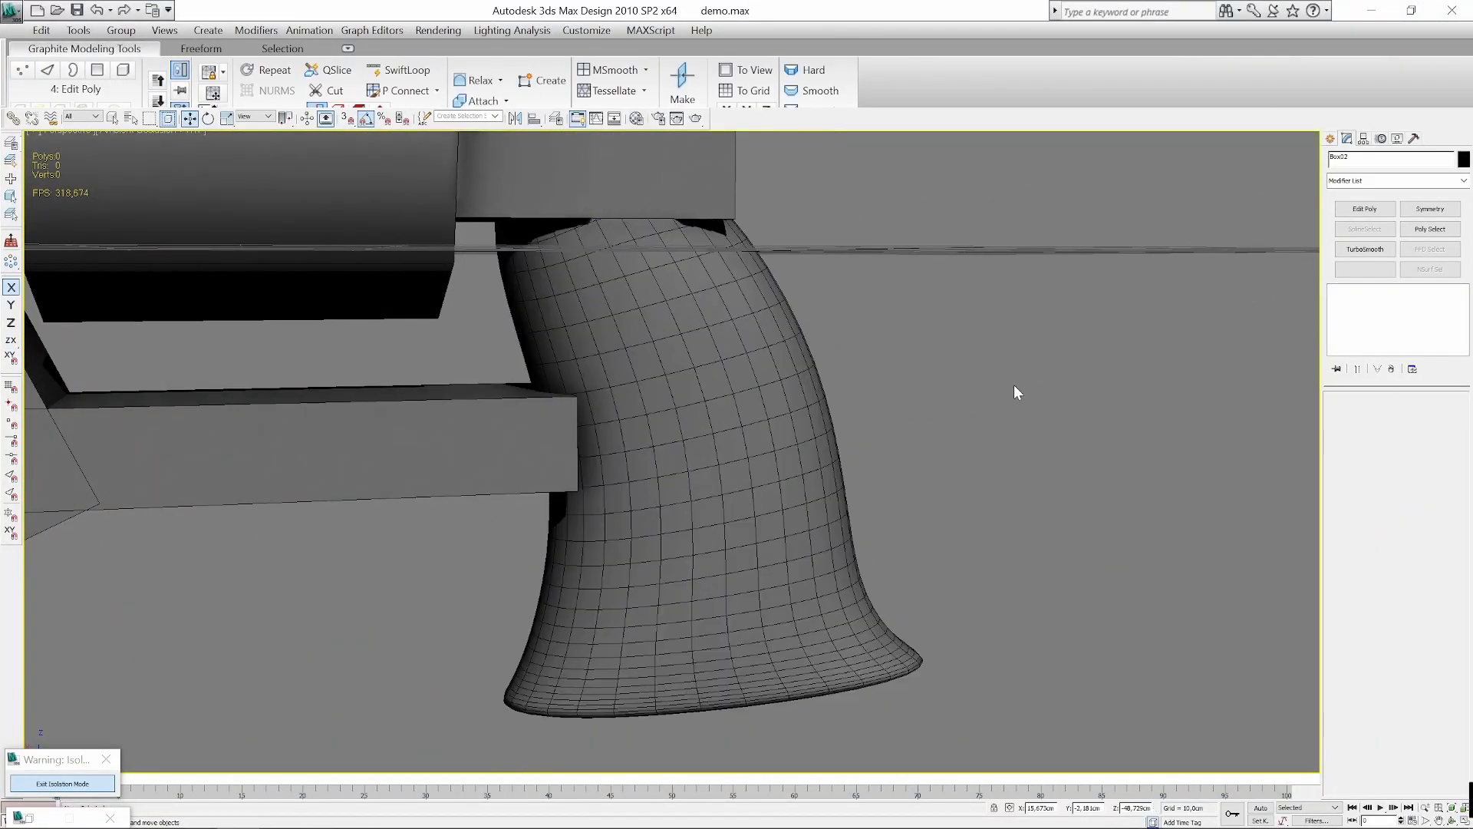
key("F3")
scroll(1014, 384, "down", 5)
key("F3")
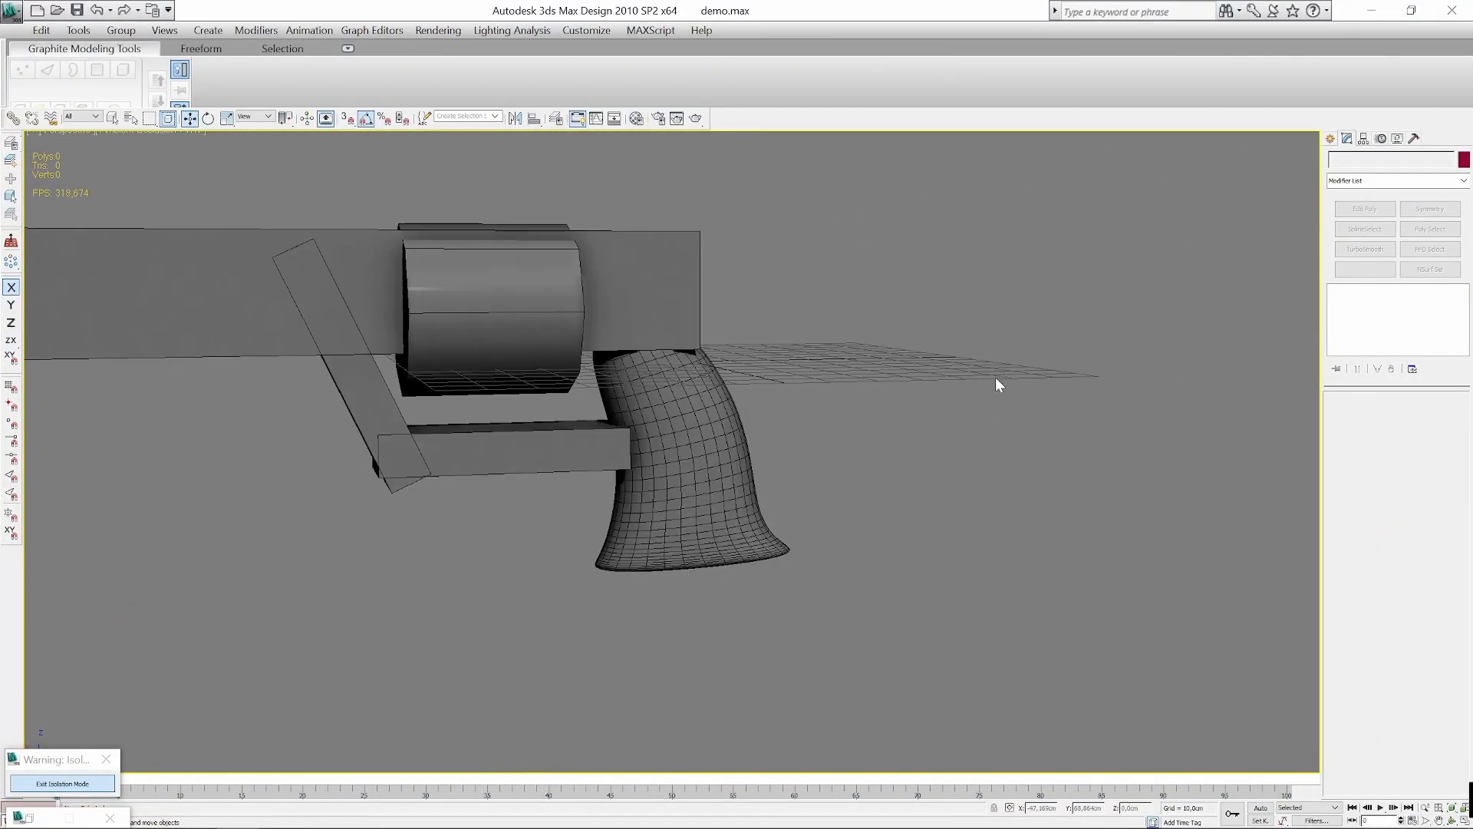
middle_click_drag(996, 384, 700, 406, "alt")
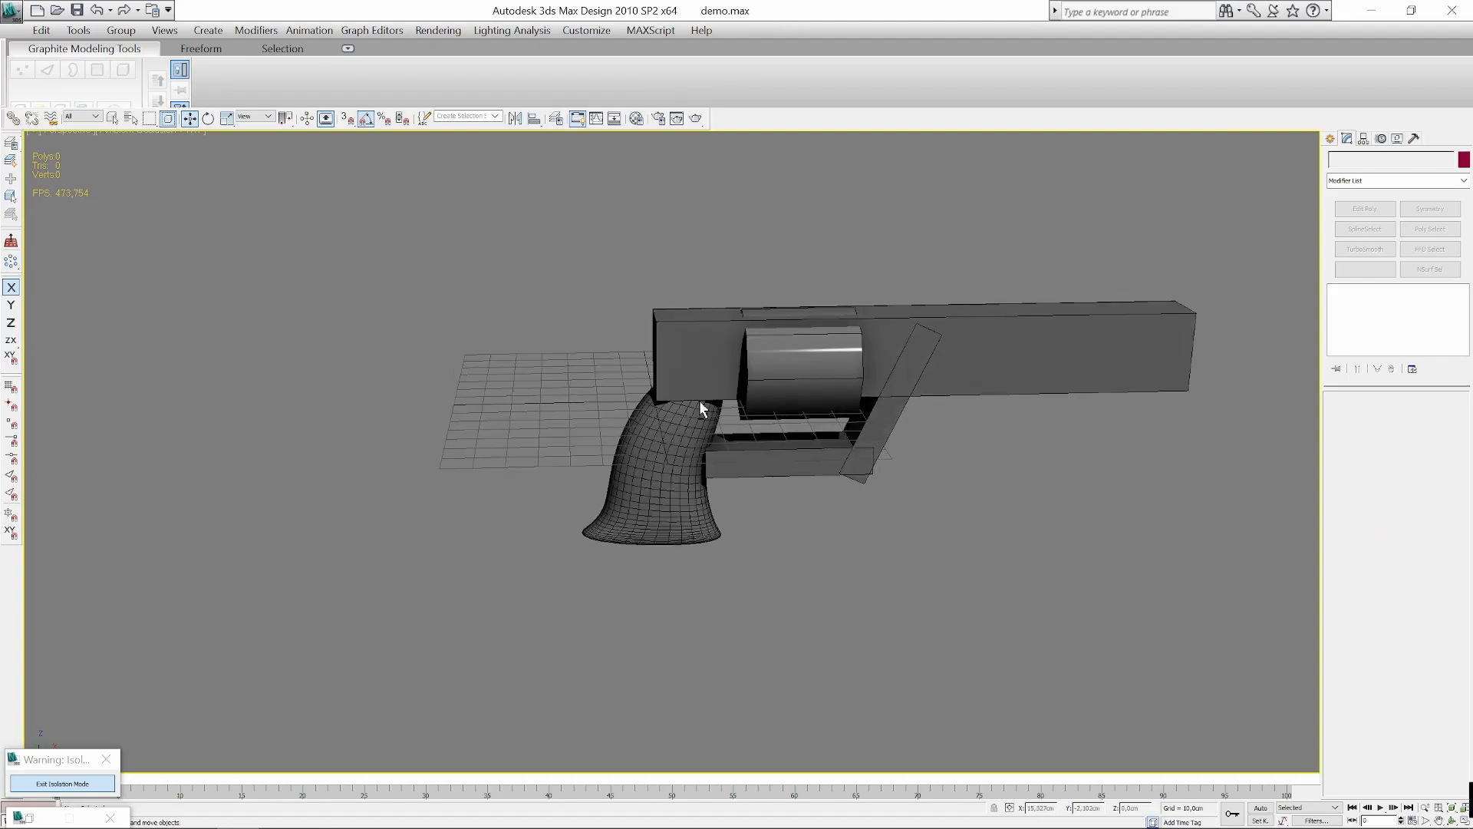
scroll(699, 406, "up", 5)
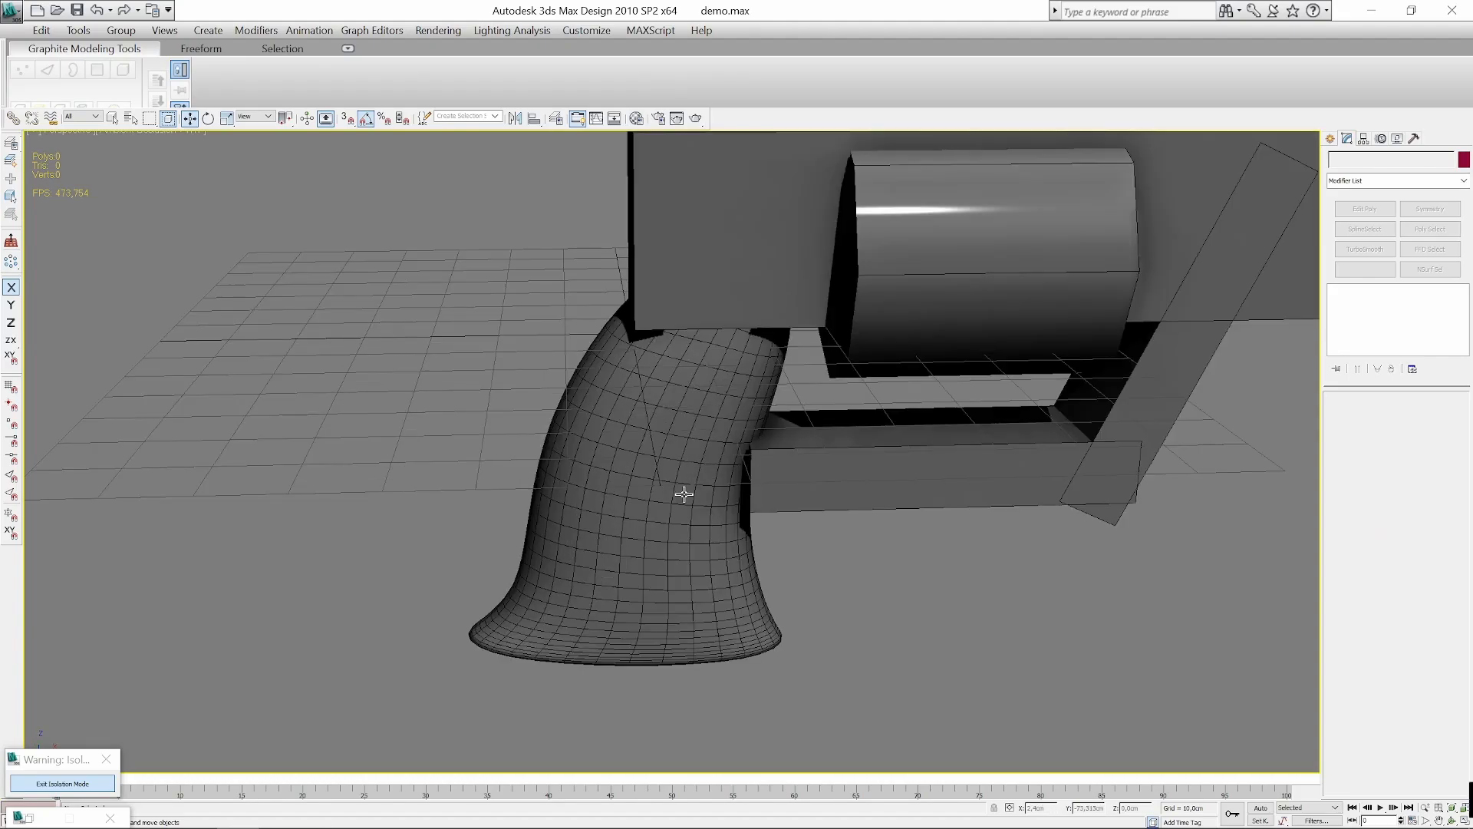
Reselect the grip, return to its unsmoothed Edit Poly level and move its four top vertices down clear of the revolver frame.
left_click(687, 491)
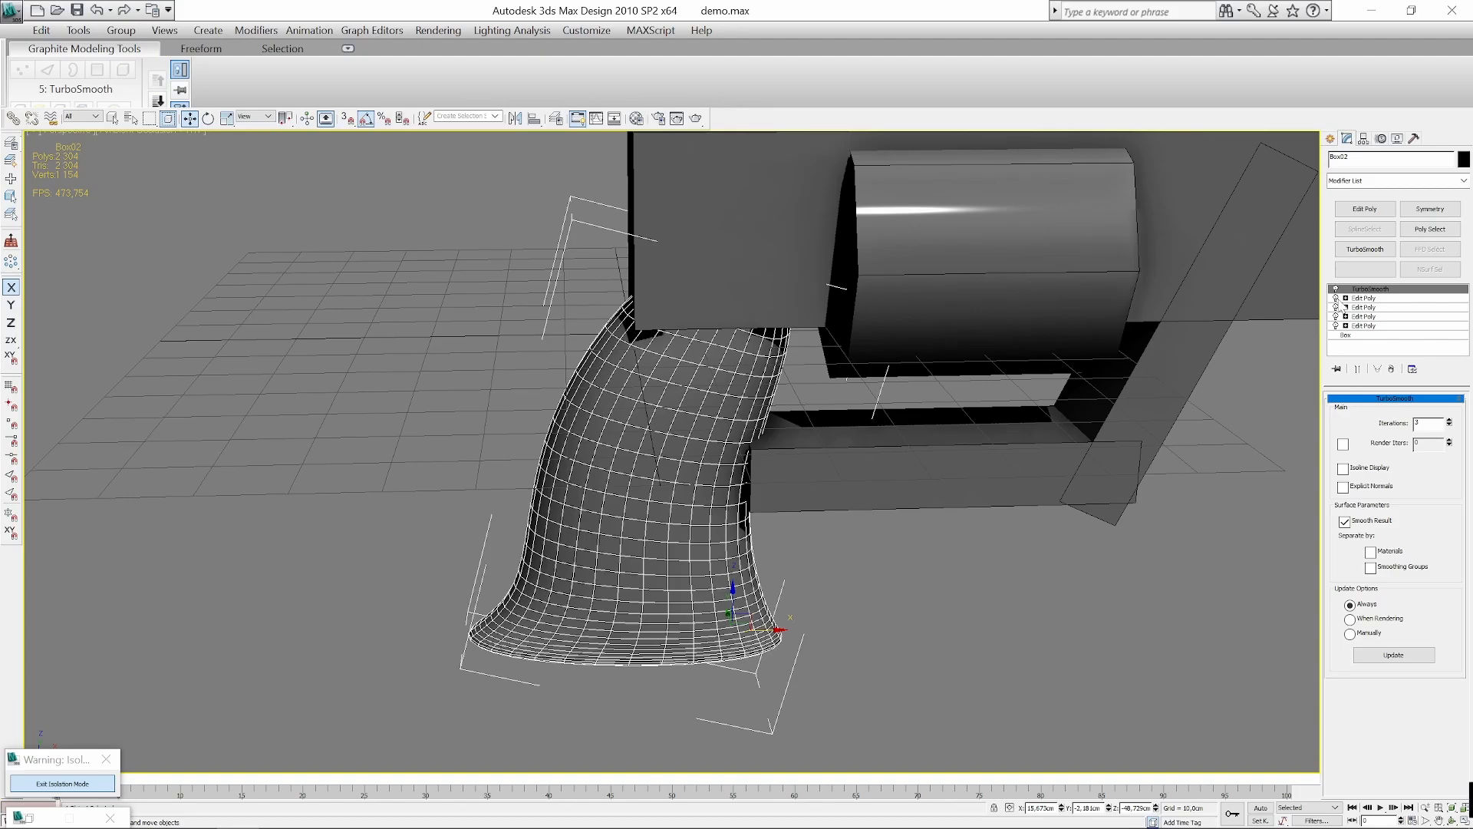
left_click(1373, 299)
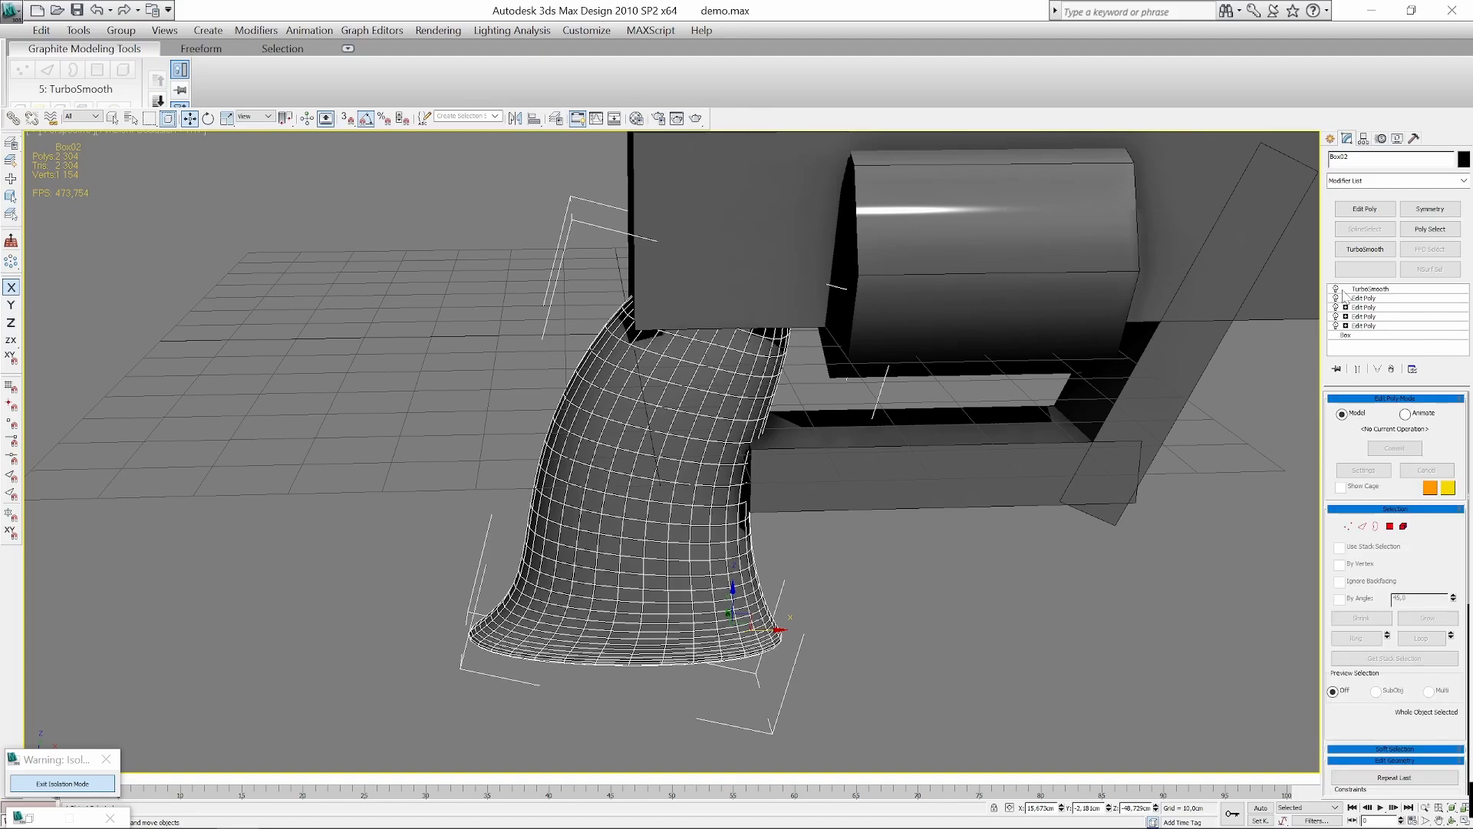
middle_click_drag(972, 471, 890, 543, "alt")
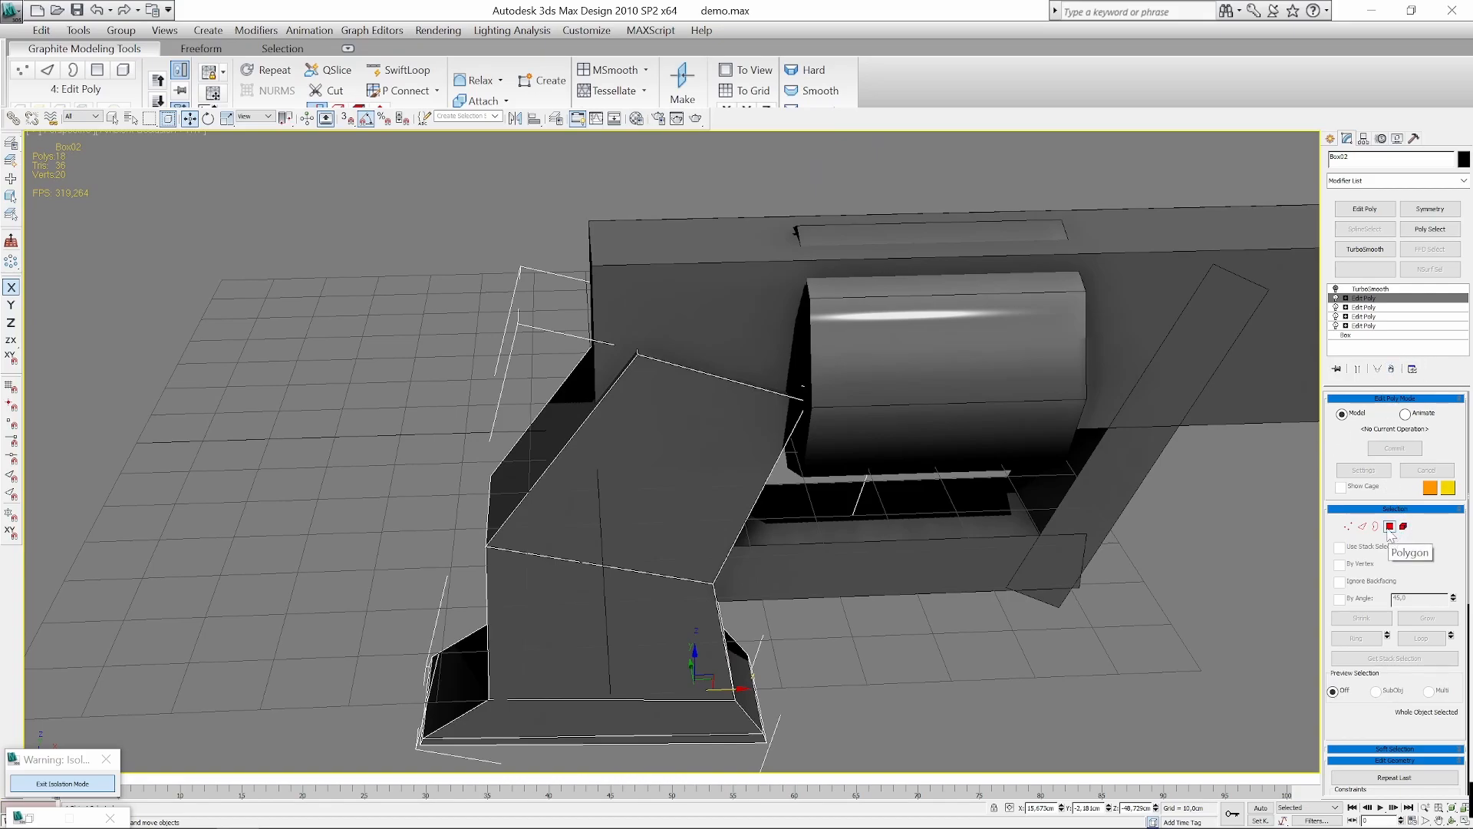
middle_click_drag(1070, 524, 1151, 454)
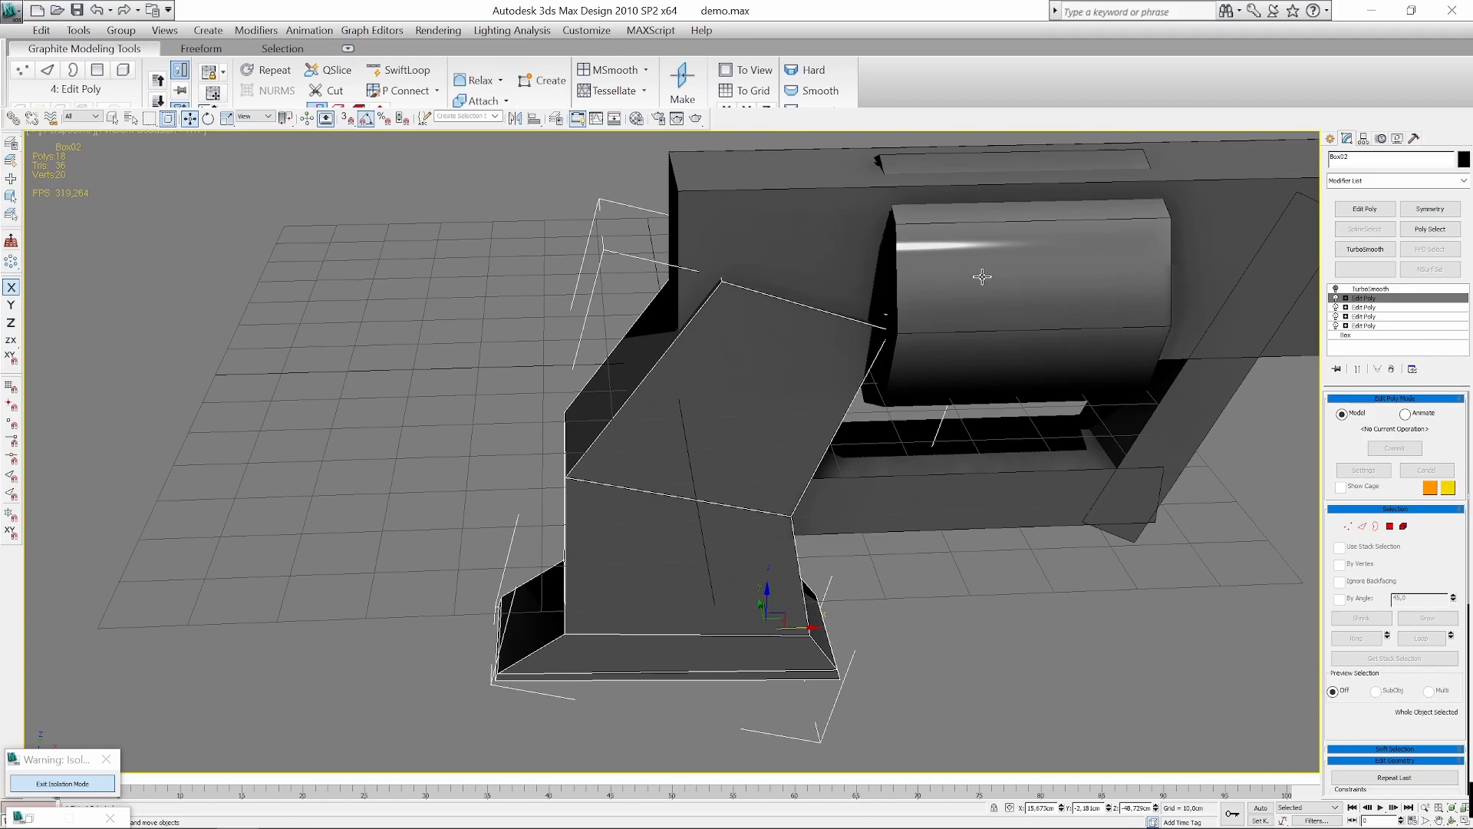
left_click(965, 261)
key("1")
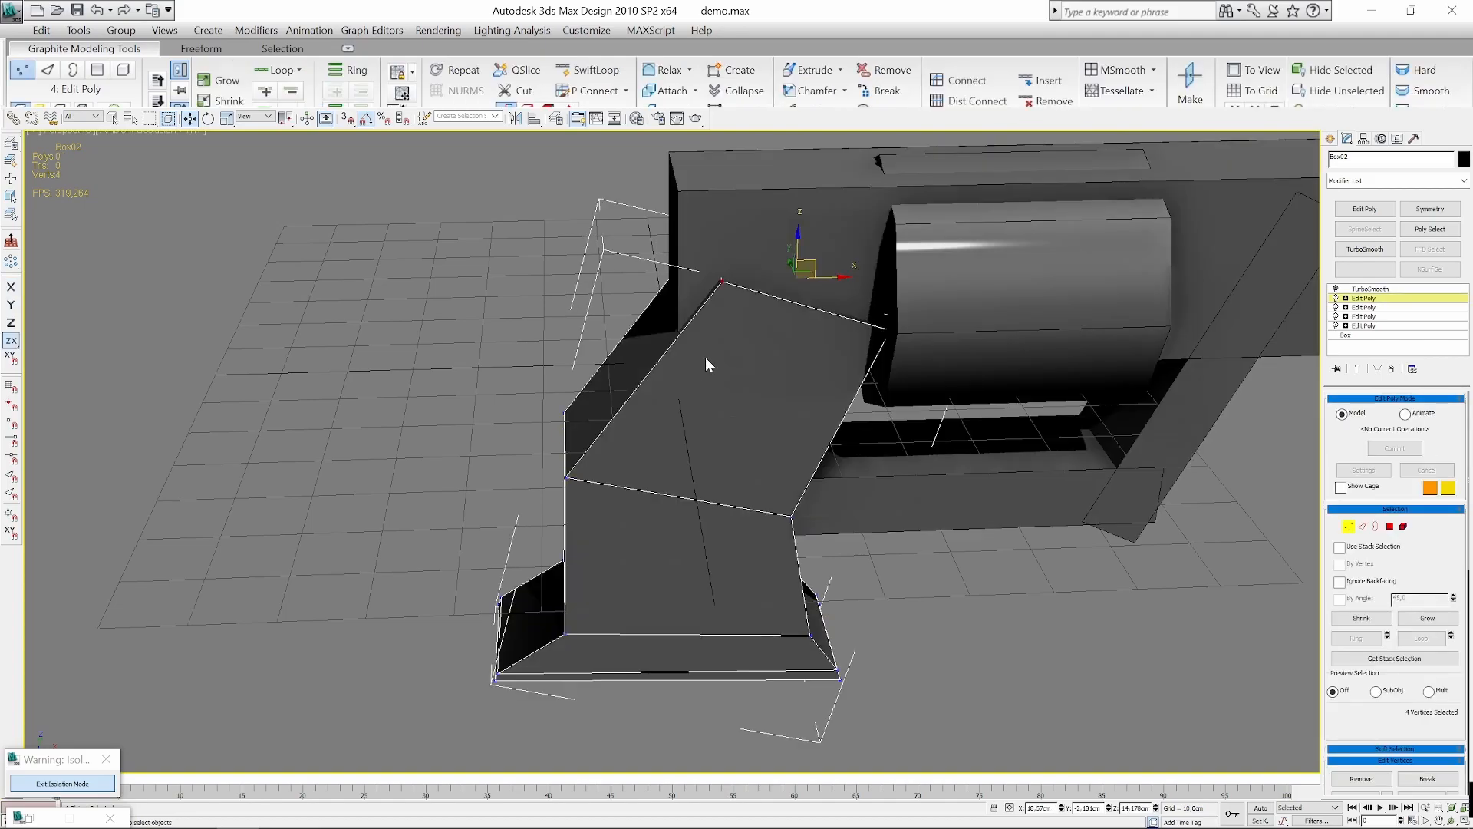
left_click_drag(812, 255, 750, 389)
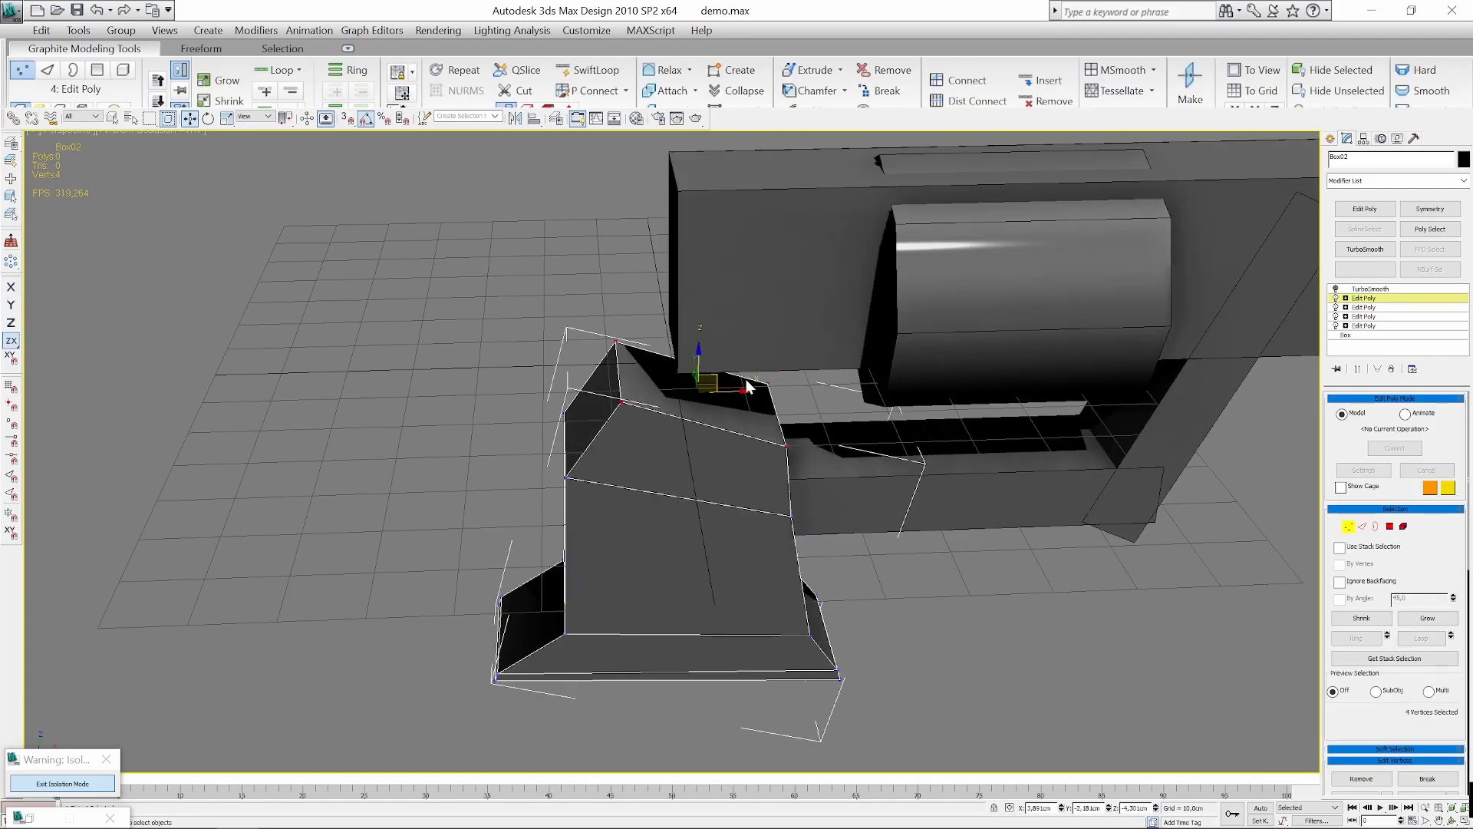
Delete the grip's top polygon and select the rear edge of the resulting opening.
left_click(1390, 526)
left_click(697, 401)
key("Delete")
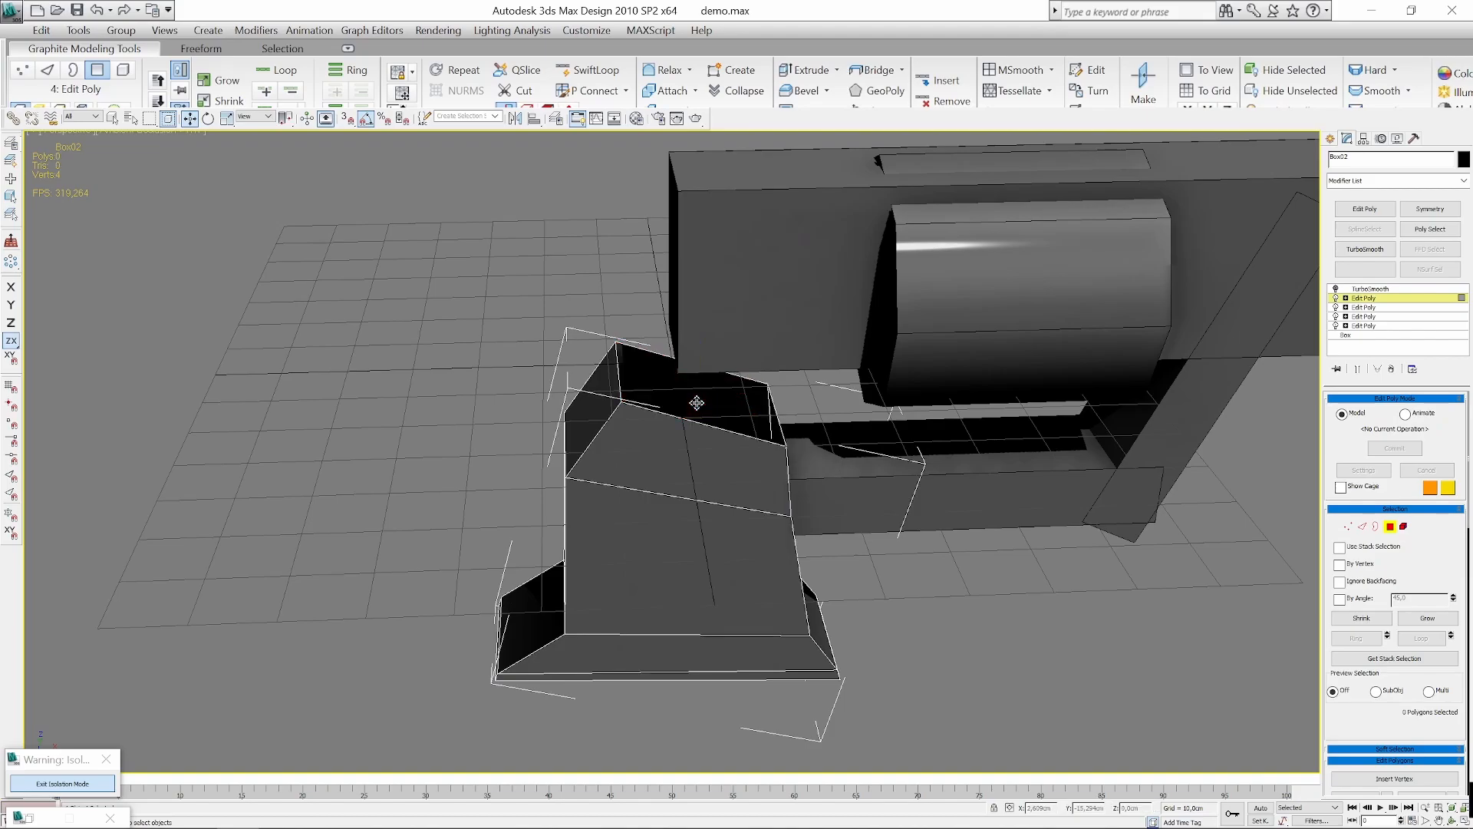
middle_click_drag(715, 402, 764, 402)
key("2")
left_click(669, 372)
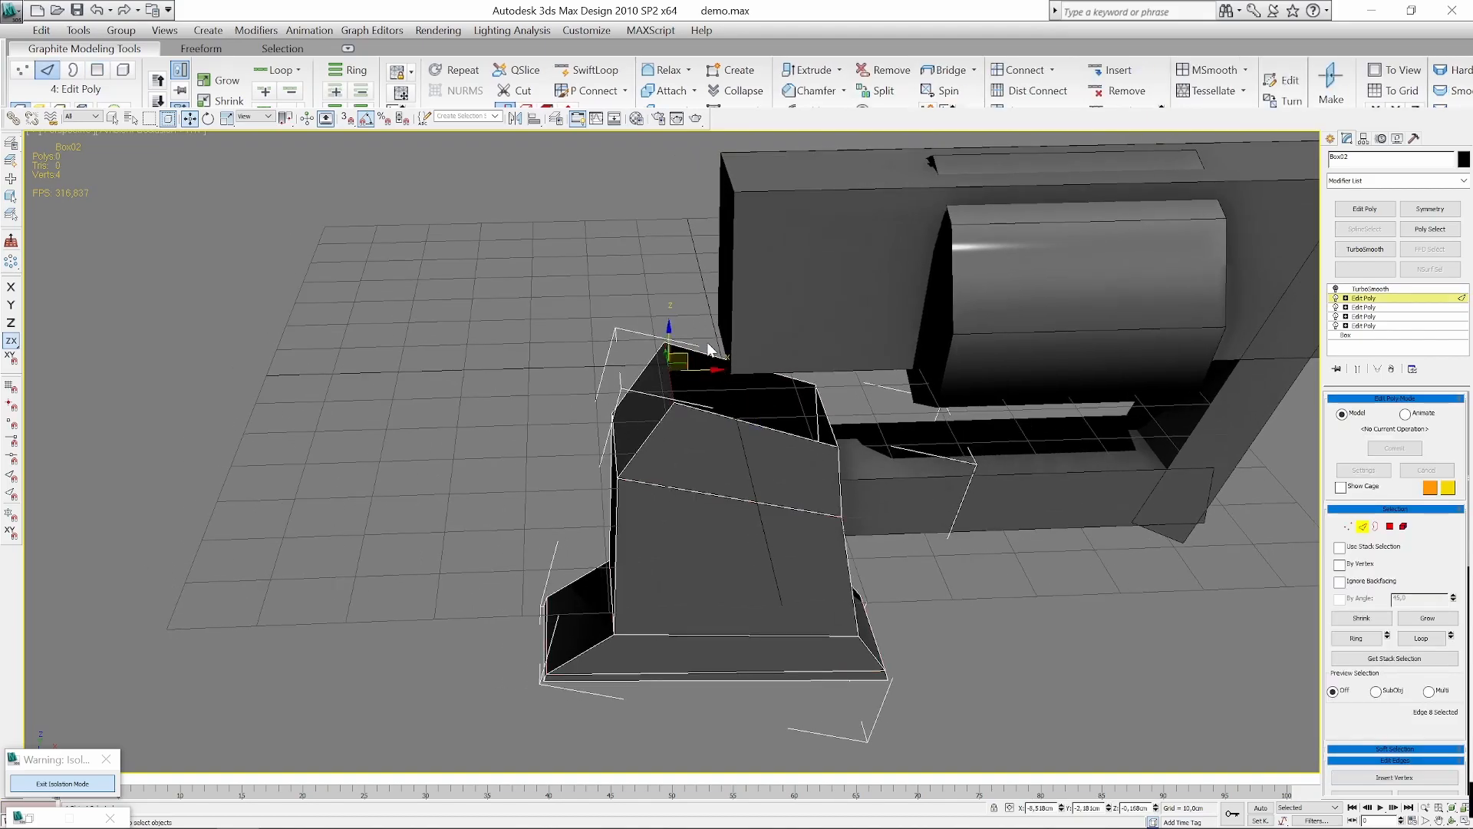
Turn smoothing on, inspect the grip's open upper end and try pulling its rear edge upward.
left_click(1335, 288)
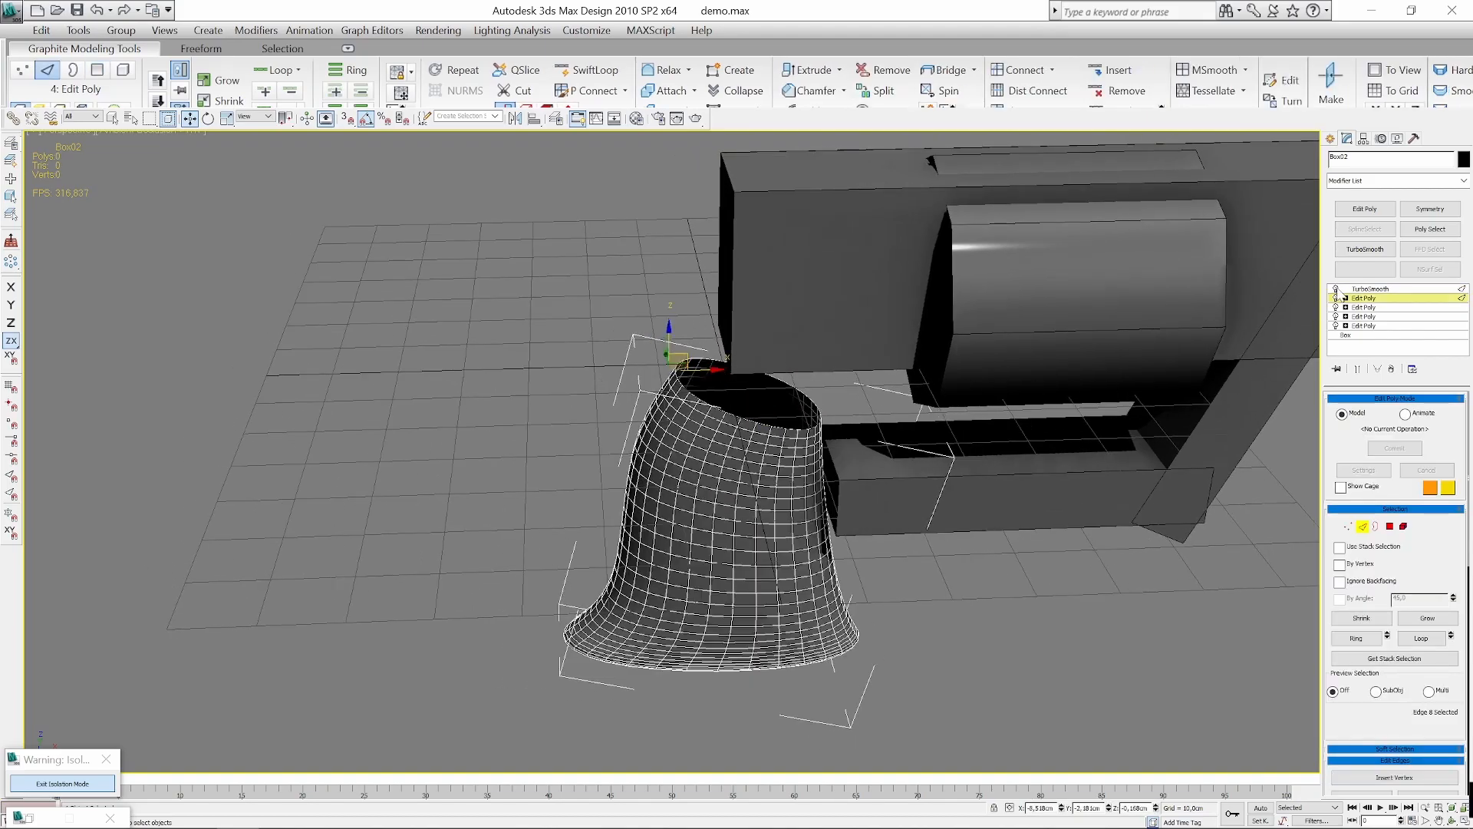
middle_click_drag(975, 395, 861, 409, "alt")
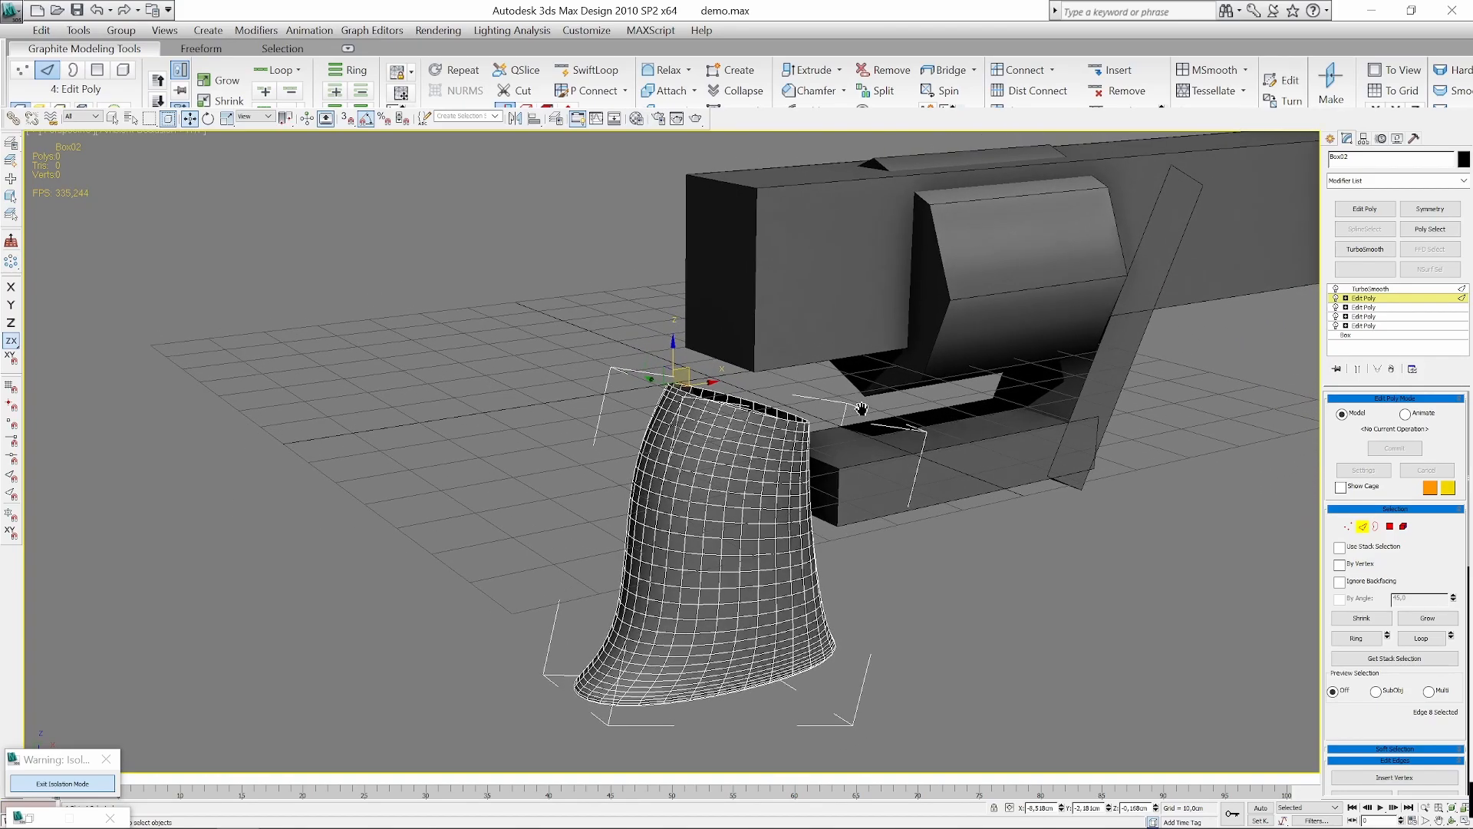
scroll(862, 409, "up", 4)
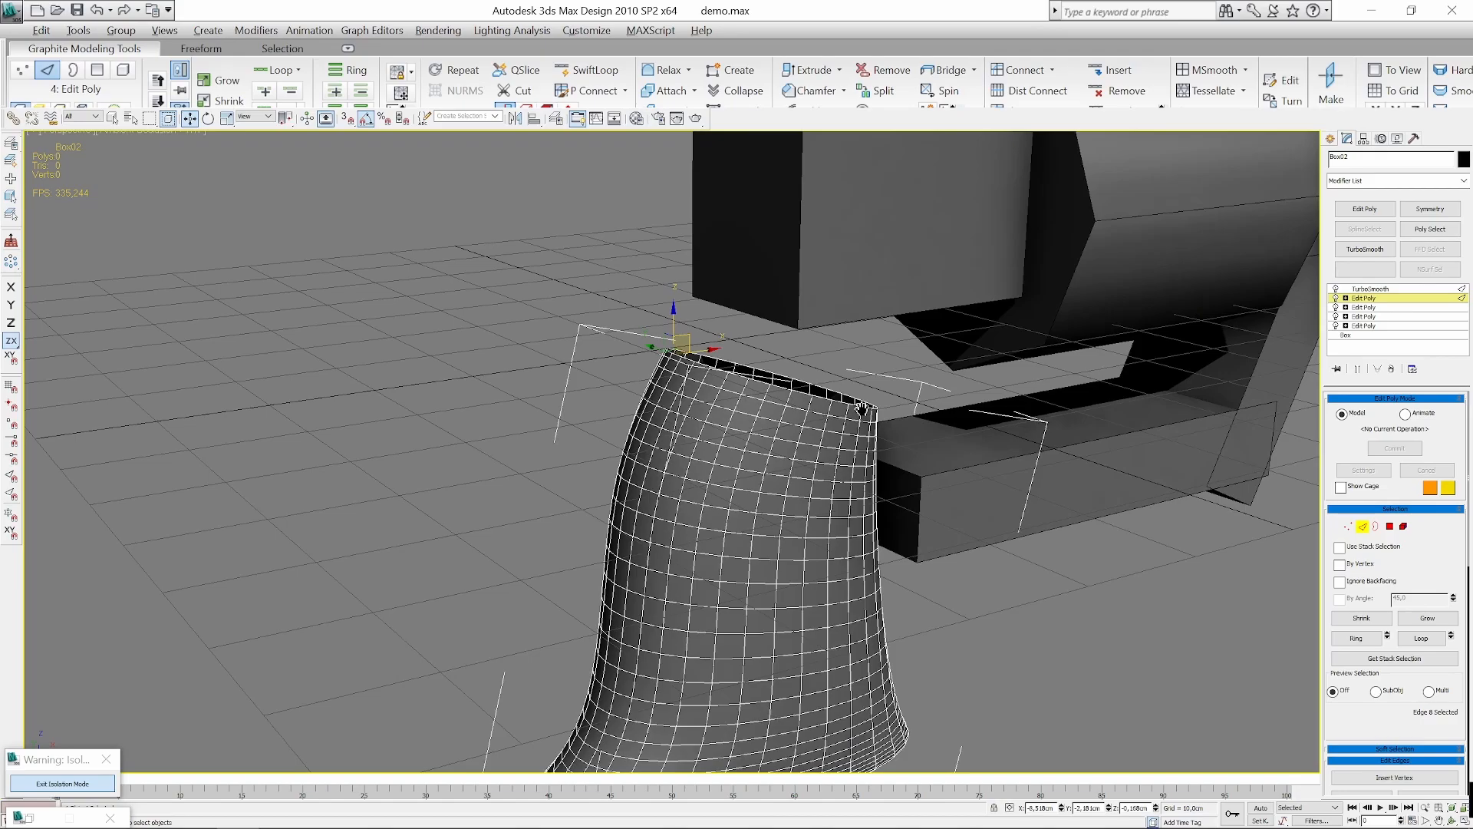
scroll(861, 409, "down", 3)
middle_click_drag(864, 417, 848, 429, "alt")
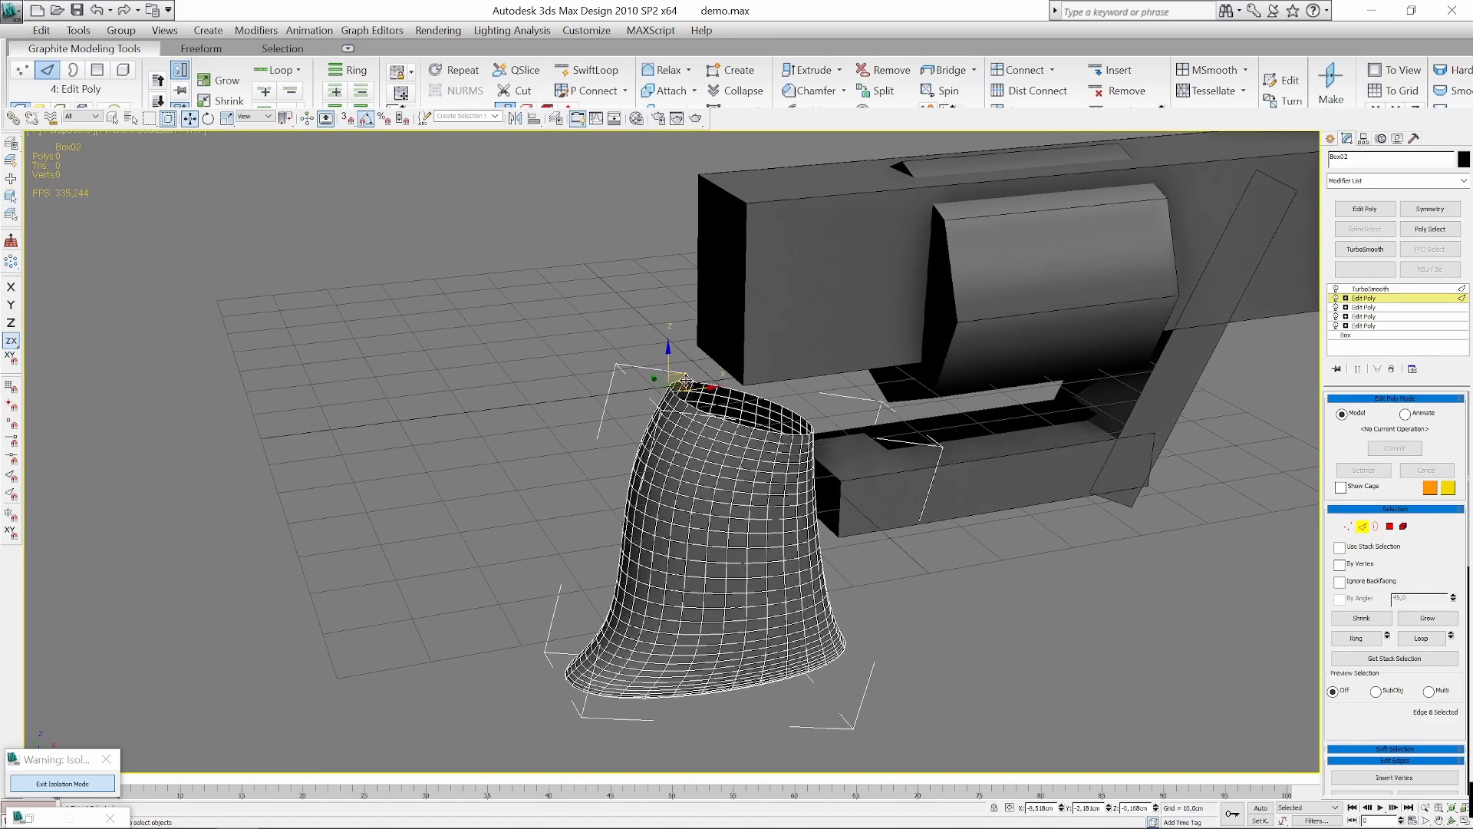
left_click_drag(685, 376, 746, 268)
key("ctrl+z")
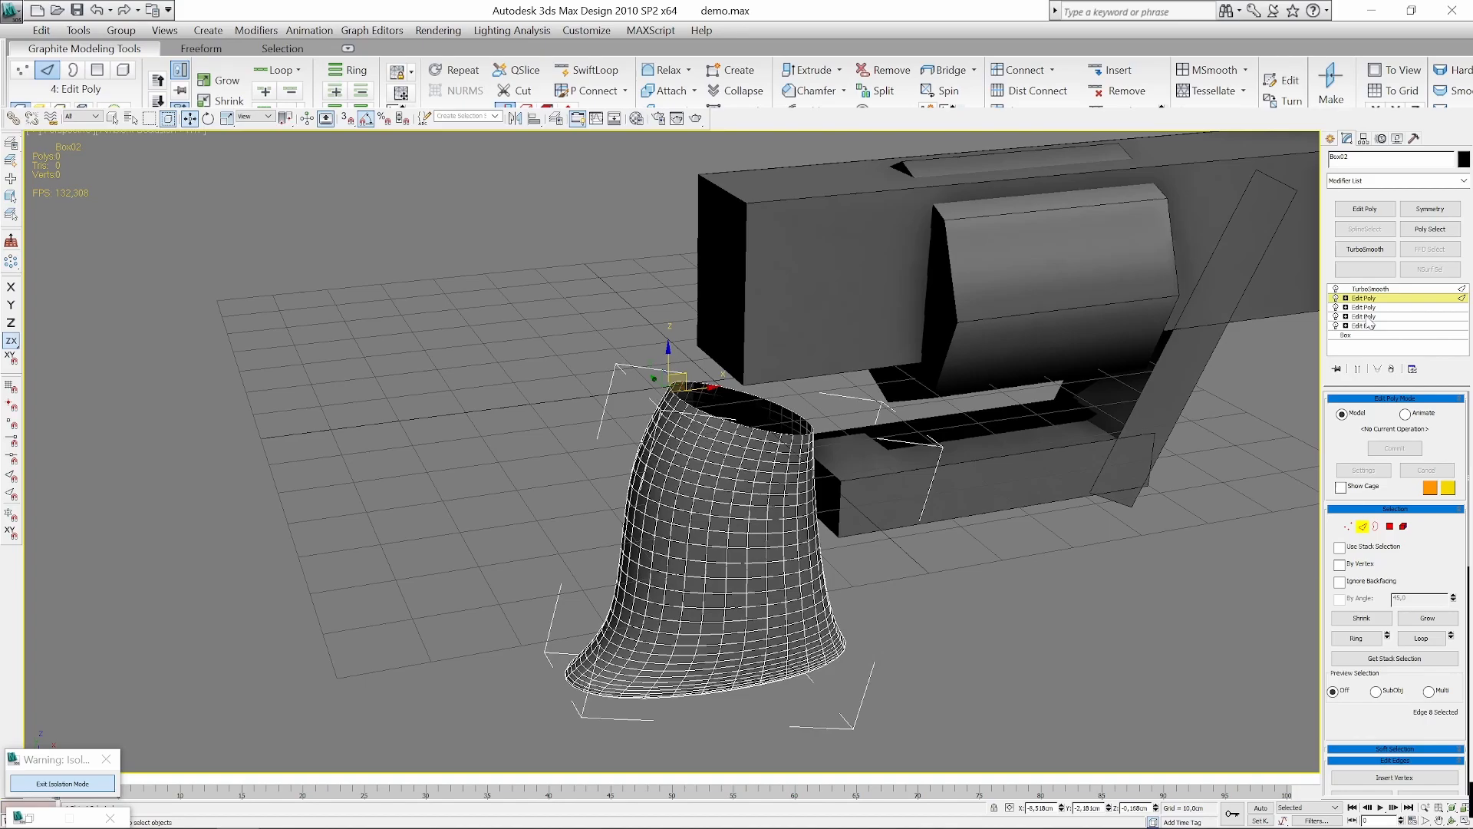
Turn smoothing off, extrude the opening's rear edge upward into a new face, and preview the smoothed shape.
left_click(1336, 289)
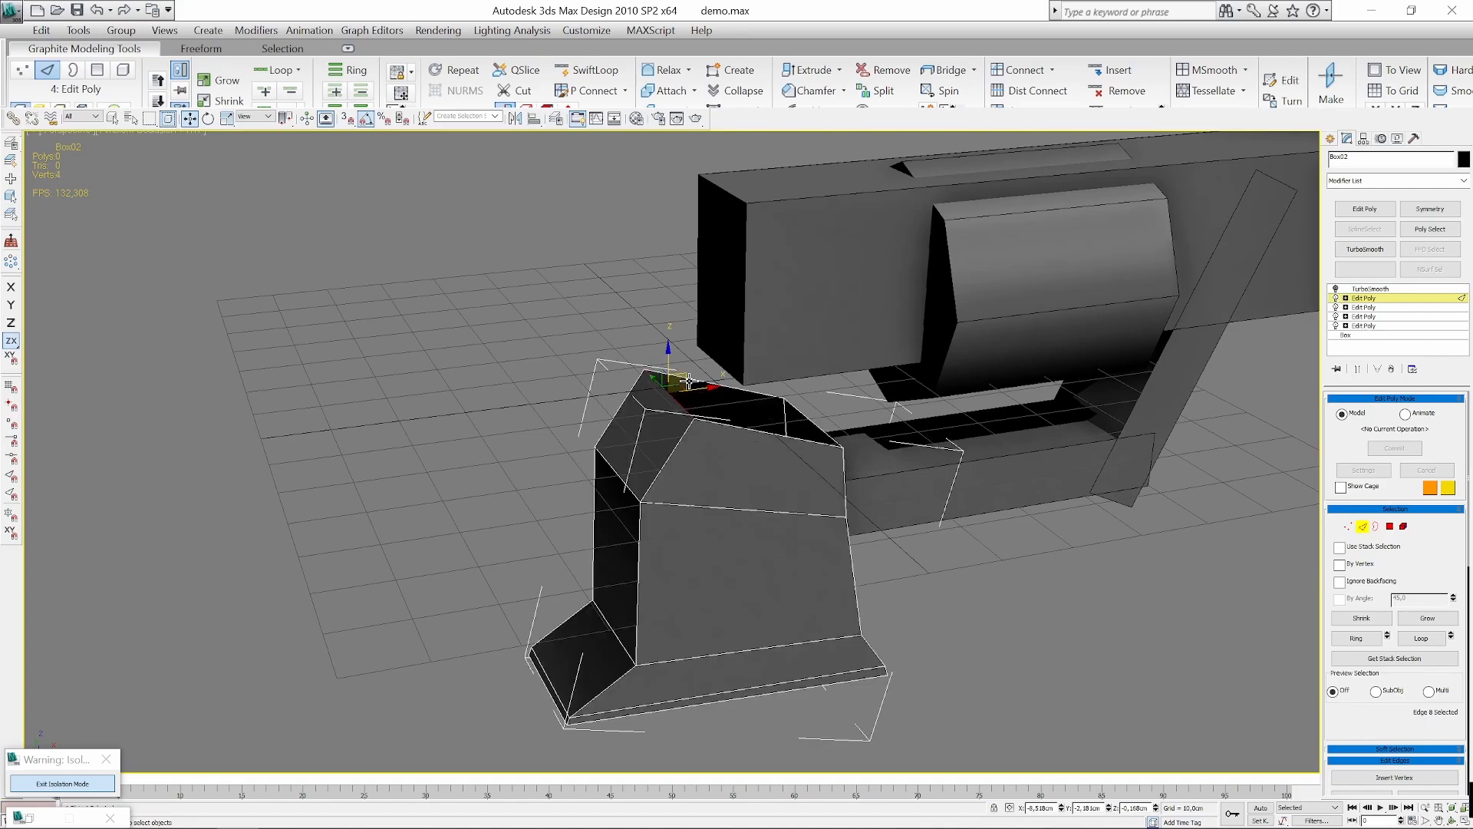
left_click_drag(689, 382, 759, 326, "shift")
key("ctrl+z")
left_click_drag(694, 380, 720, 250, "shift")
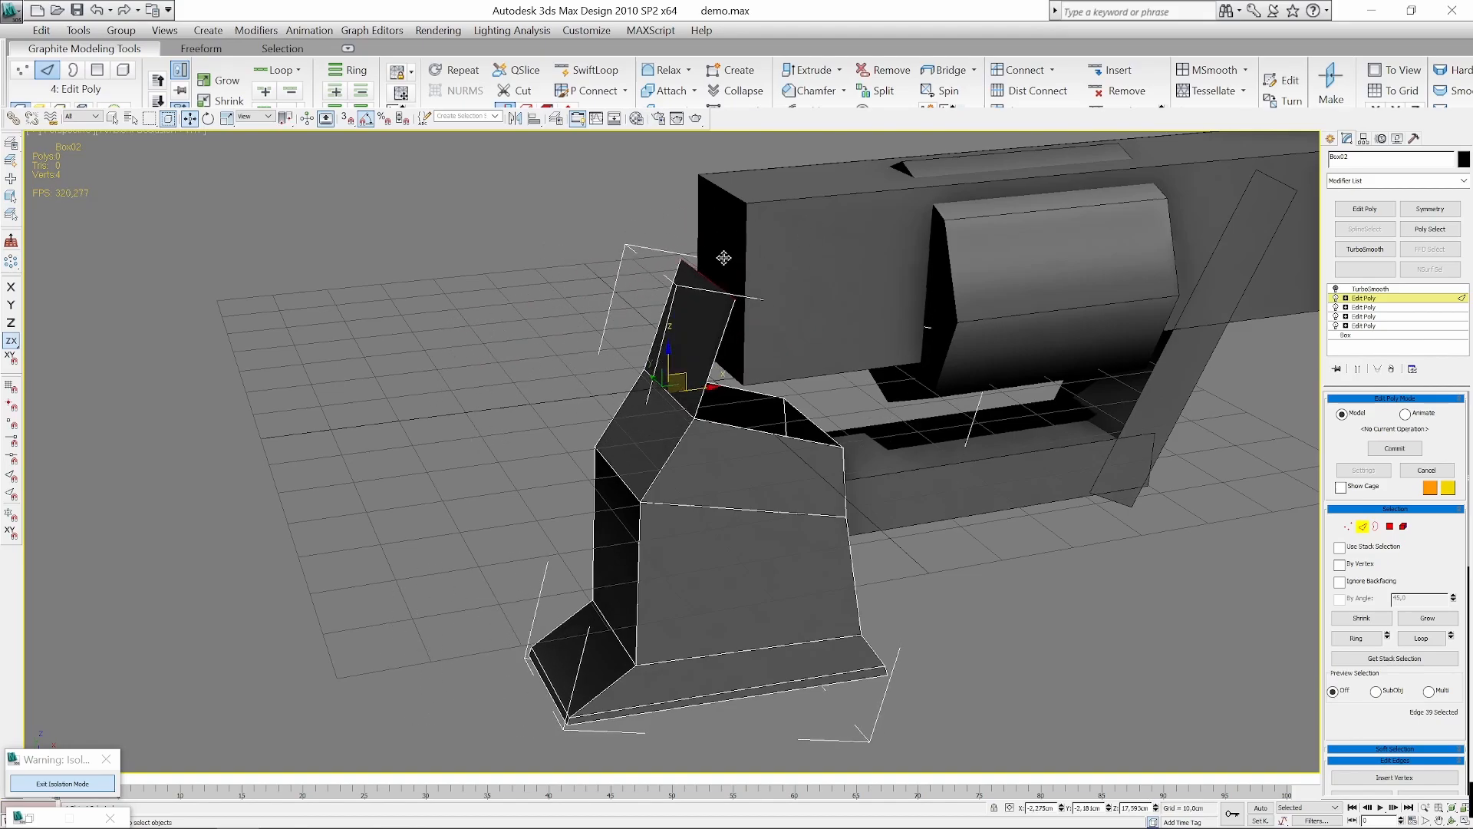
left_click(1335, 288)
middle_click_drag(1068, 355, 833, 372, "alt")
scroll(825, 381, "down", 3)
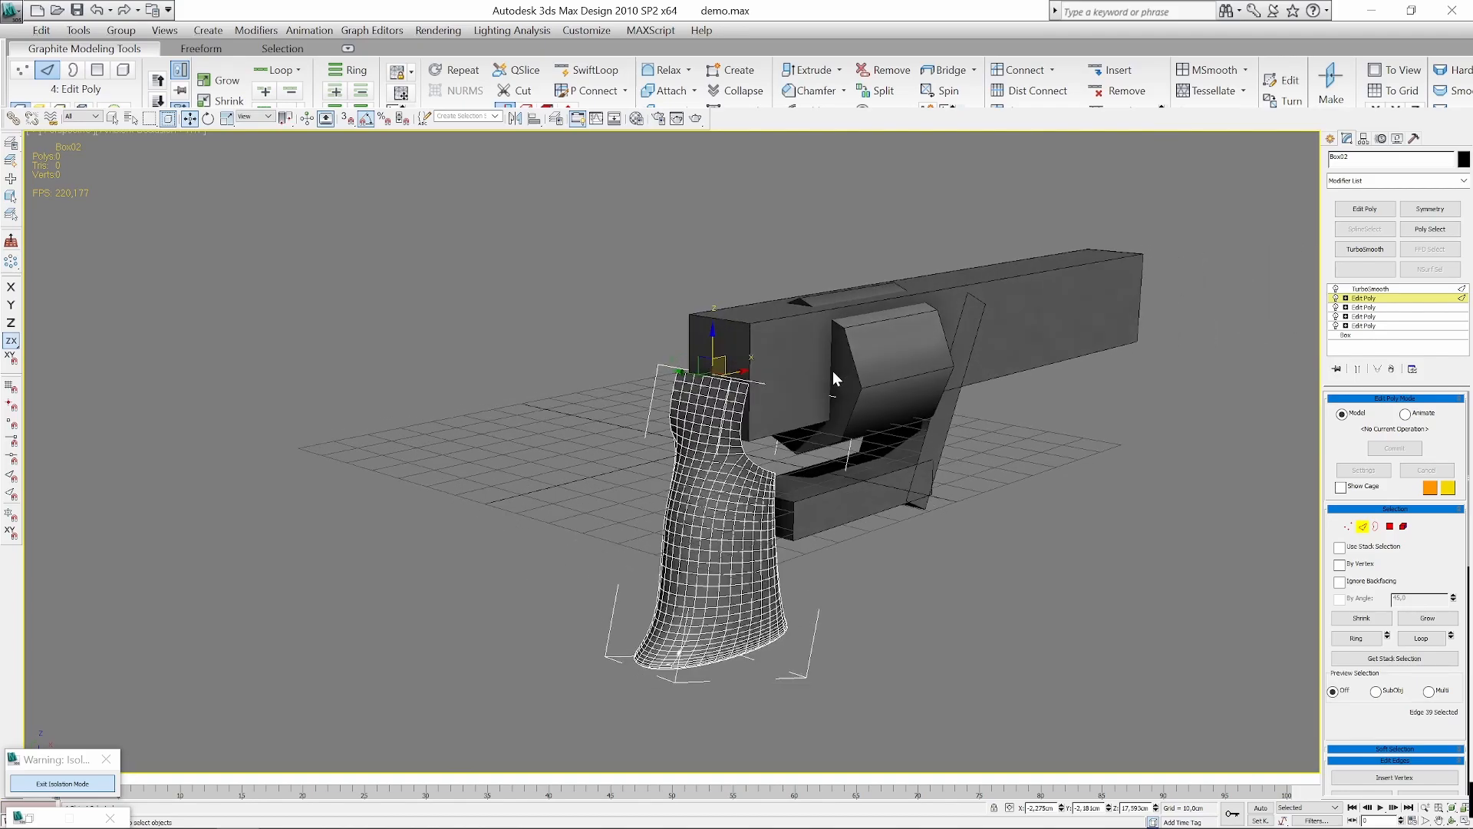
scroll(805, 373, "up", 3)
middle_click_drag(739, 321, 724, 351)
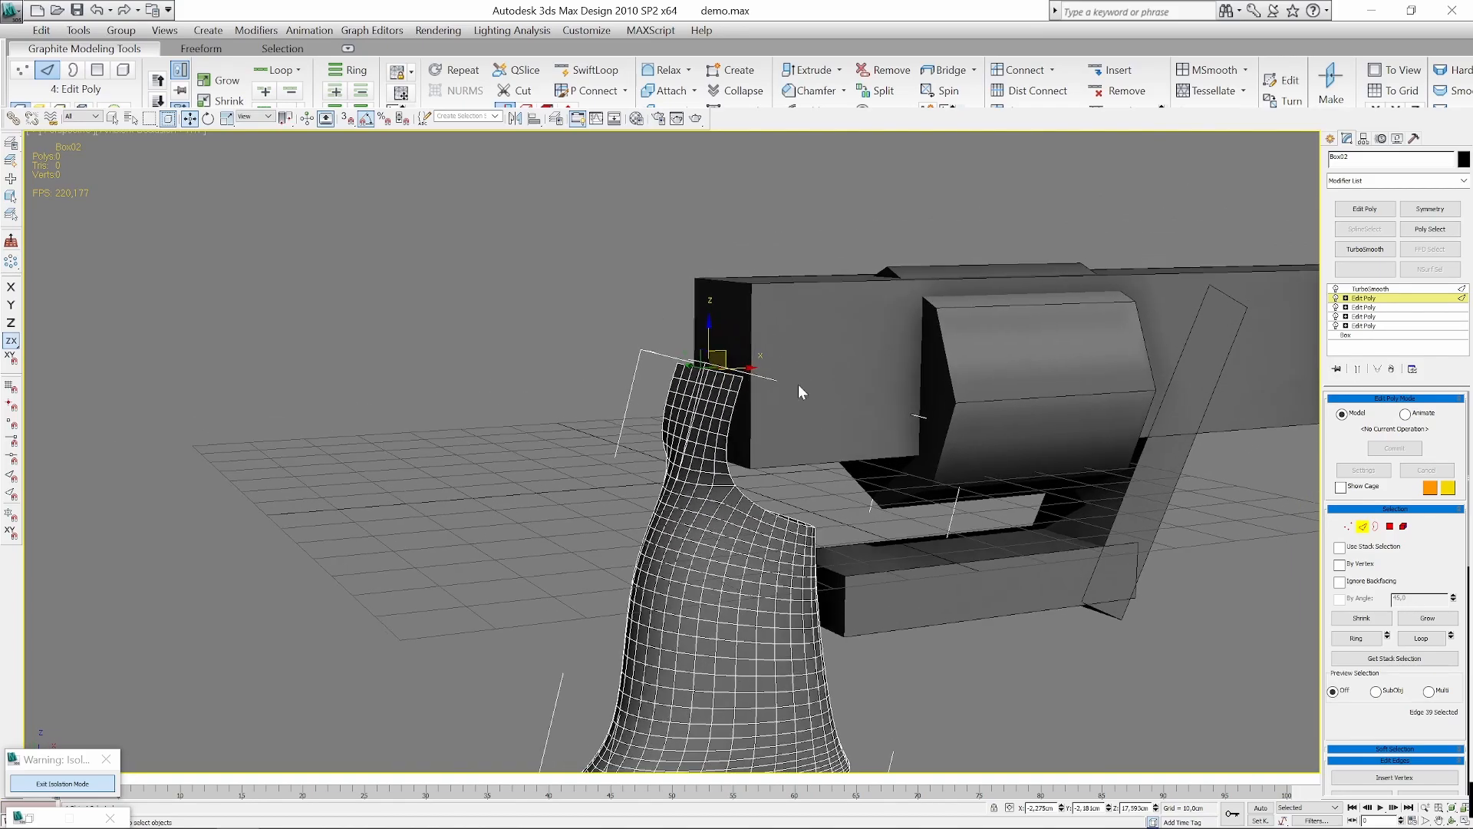
Extrude the new face's upper edge twice more, backward and then downward, to form an arched strip behind the grip.
left_click_drag(724, 351, 299, 412, "shift")
left_click_drag(288, 374, 257, 621, "shift")
scroll(322, 571, "down", 3)
middle_click_drag(414, 537, 426, 500, "alt")
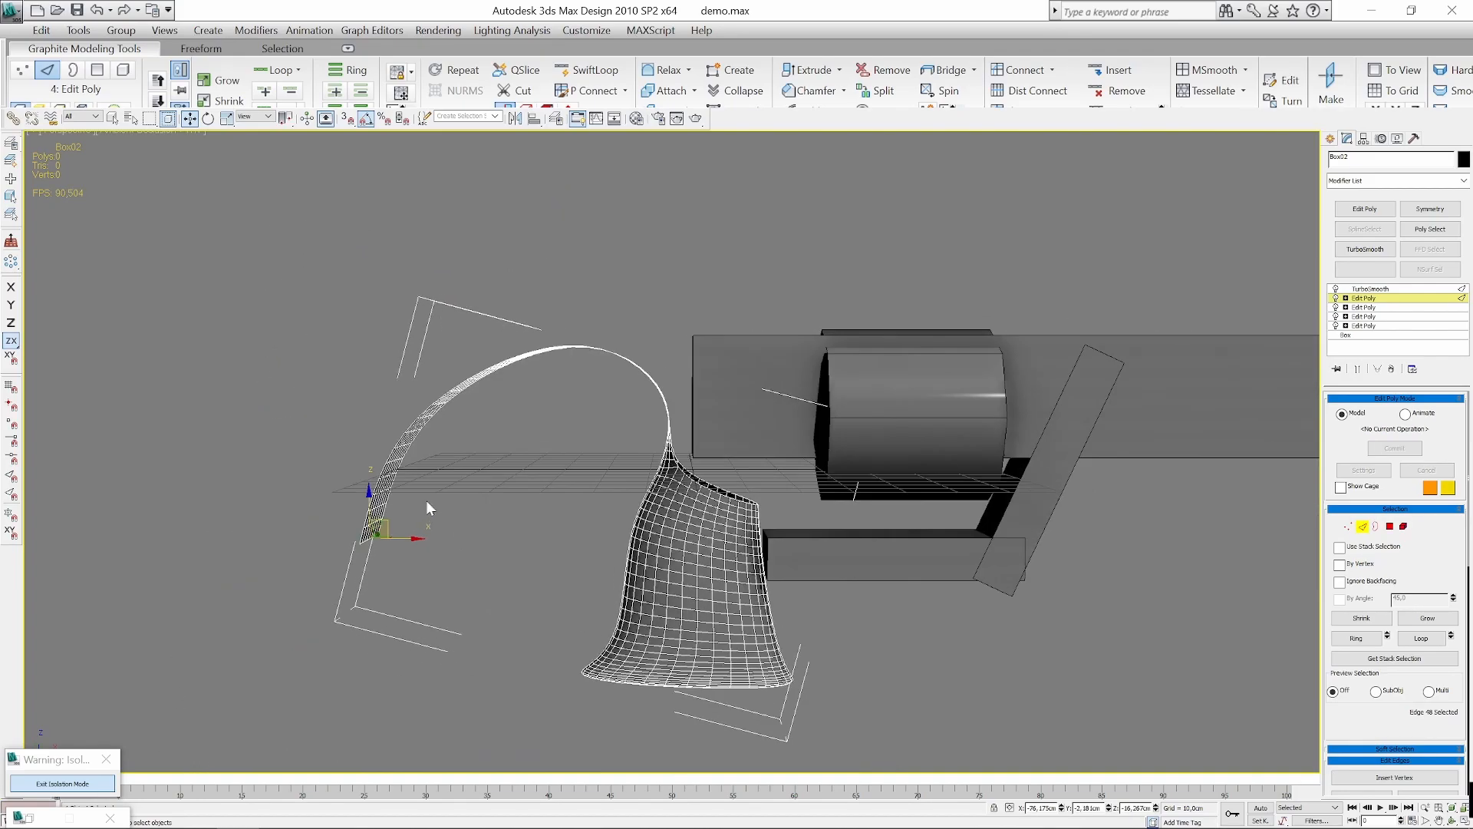
Turn smoothing off to check the strip's low-poly faces and reselect its open end edge.
key("1")
middle_click_drag(534, 466, 965, 427, "alt")
left_click(1335, 290)
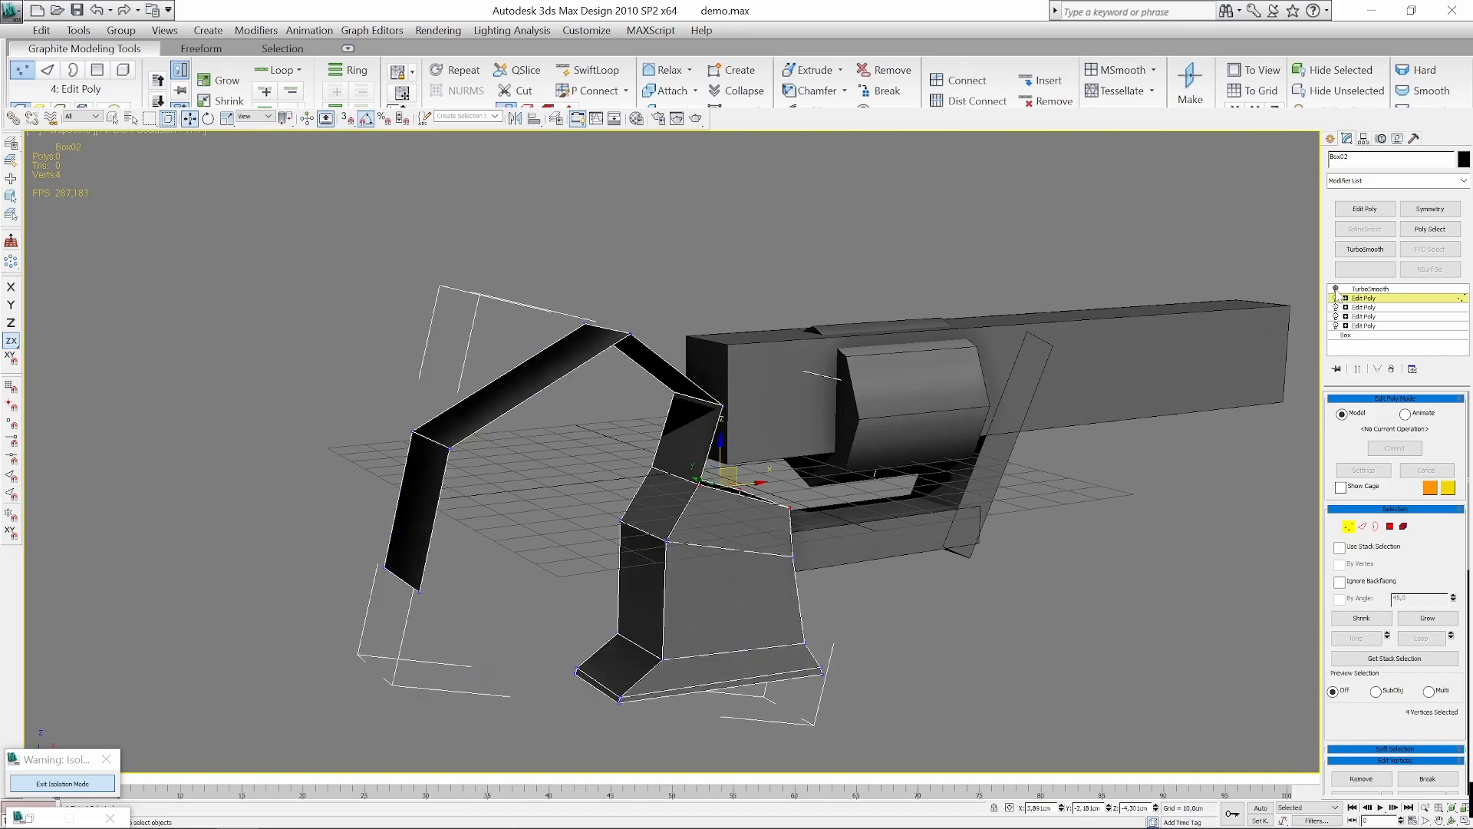
key("4")
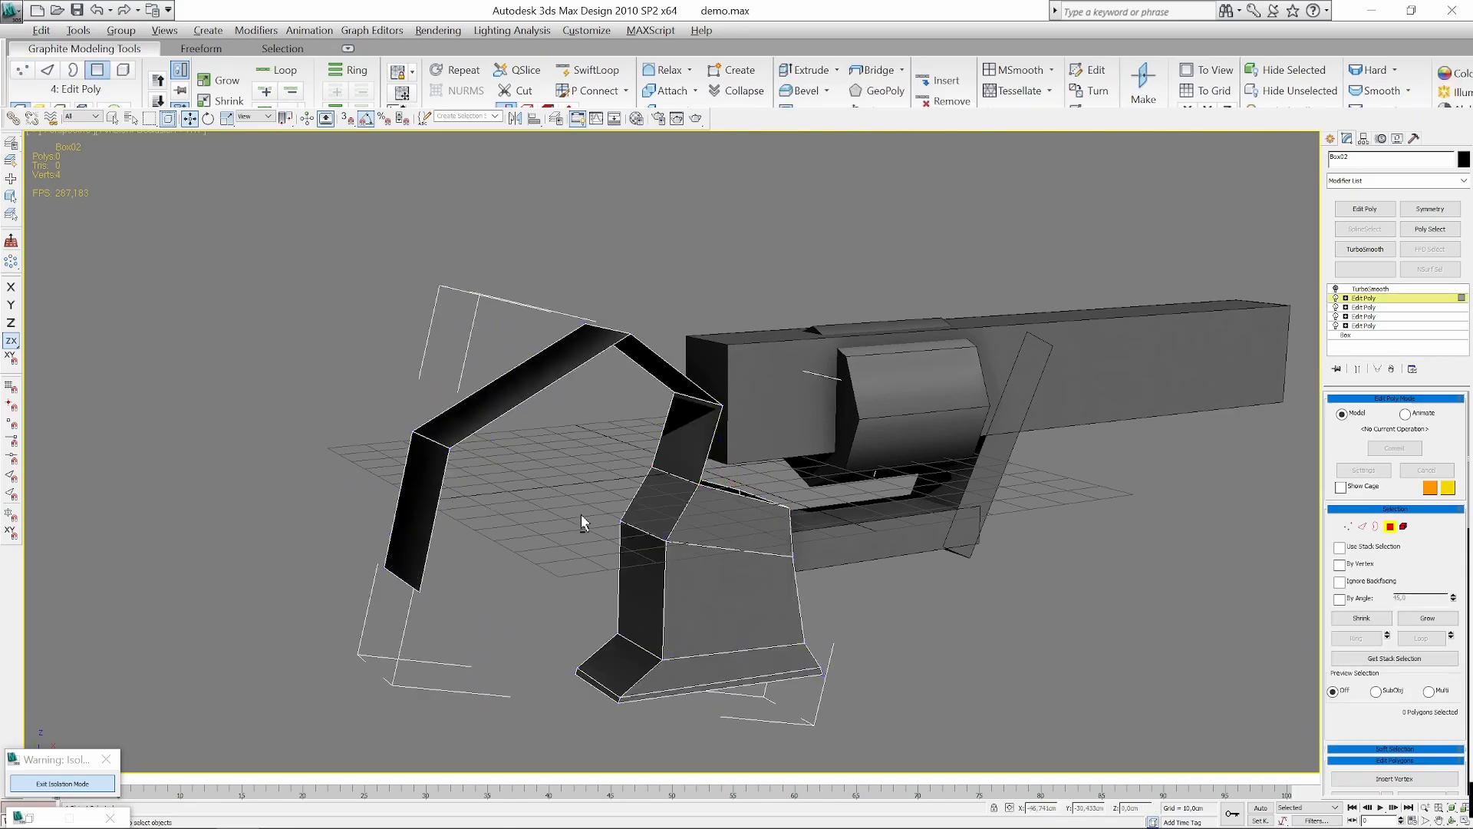
middle_click_drag(581, 516, 427, 480, "alt")
key("2")
left_click(365, 515)
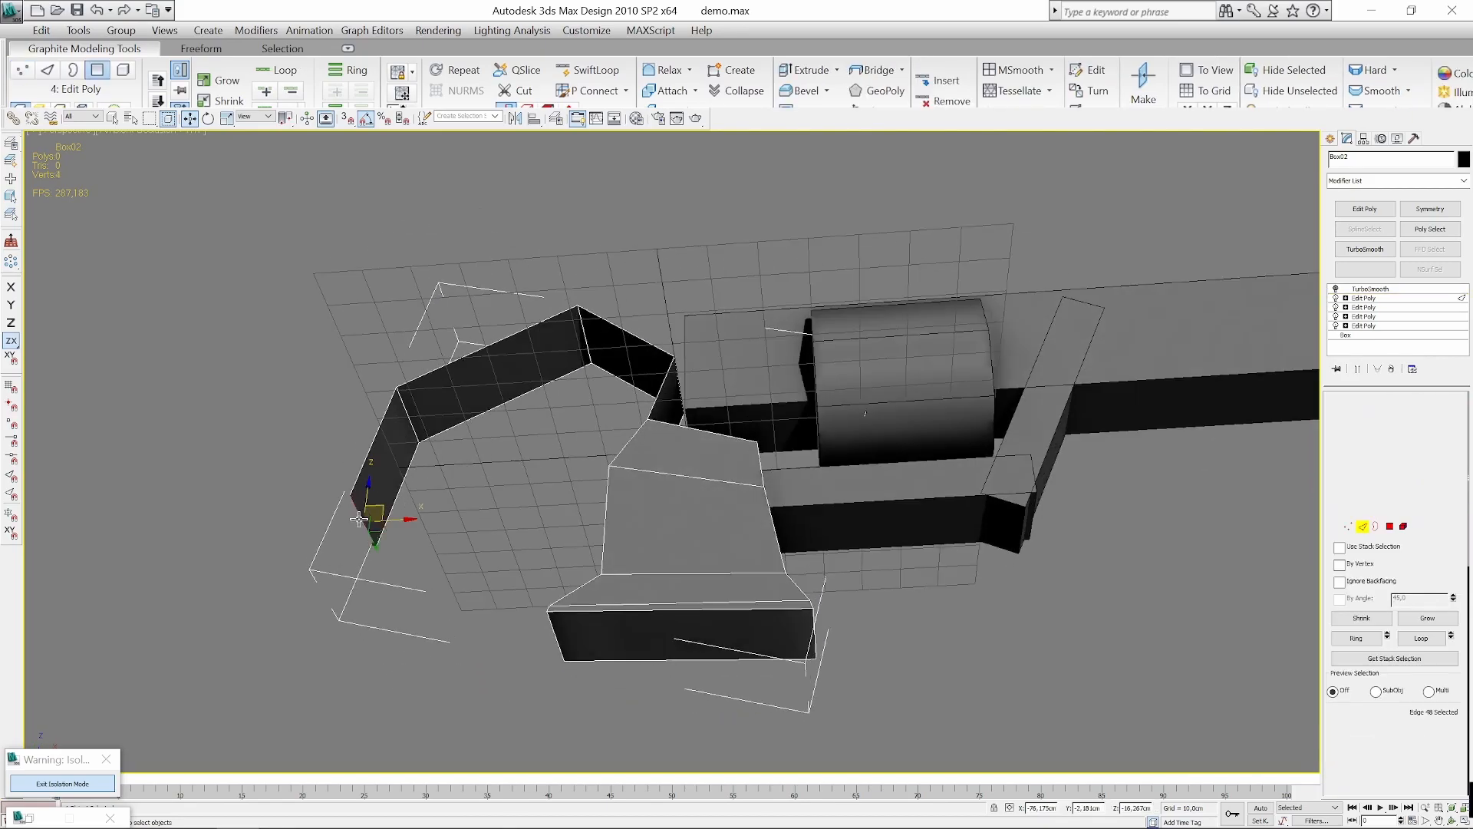
middle_click_drag(366, 518, 836, 540)
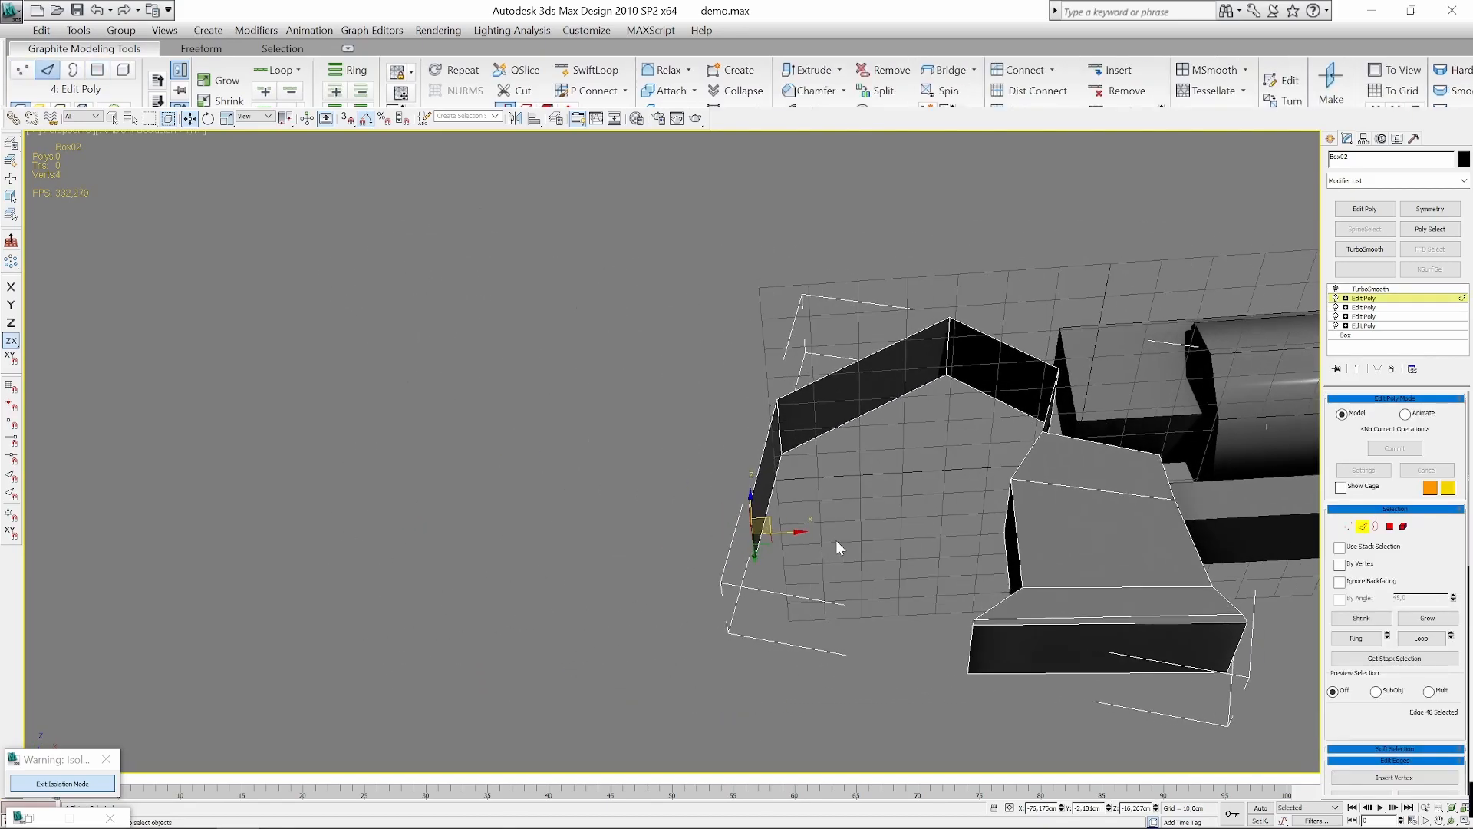
Turn smoothing on and repeatedly extrude the strip's end edge into a winding band that loops back above the grip.
left_click(1336, 289)
middle_click_drag(1025, 411, 1007, 483, "alt")
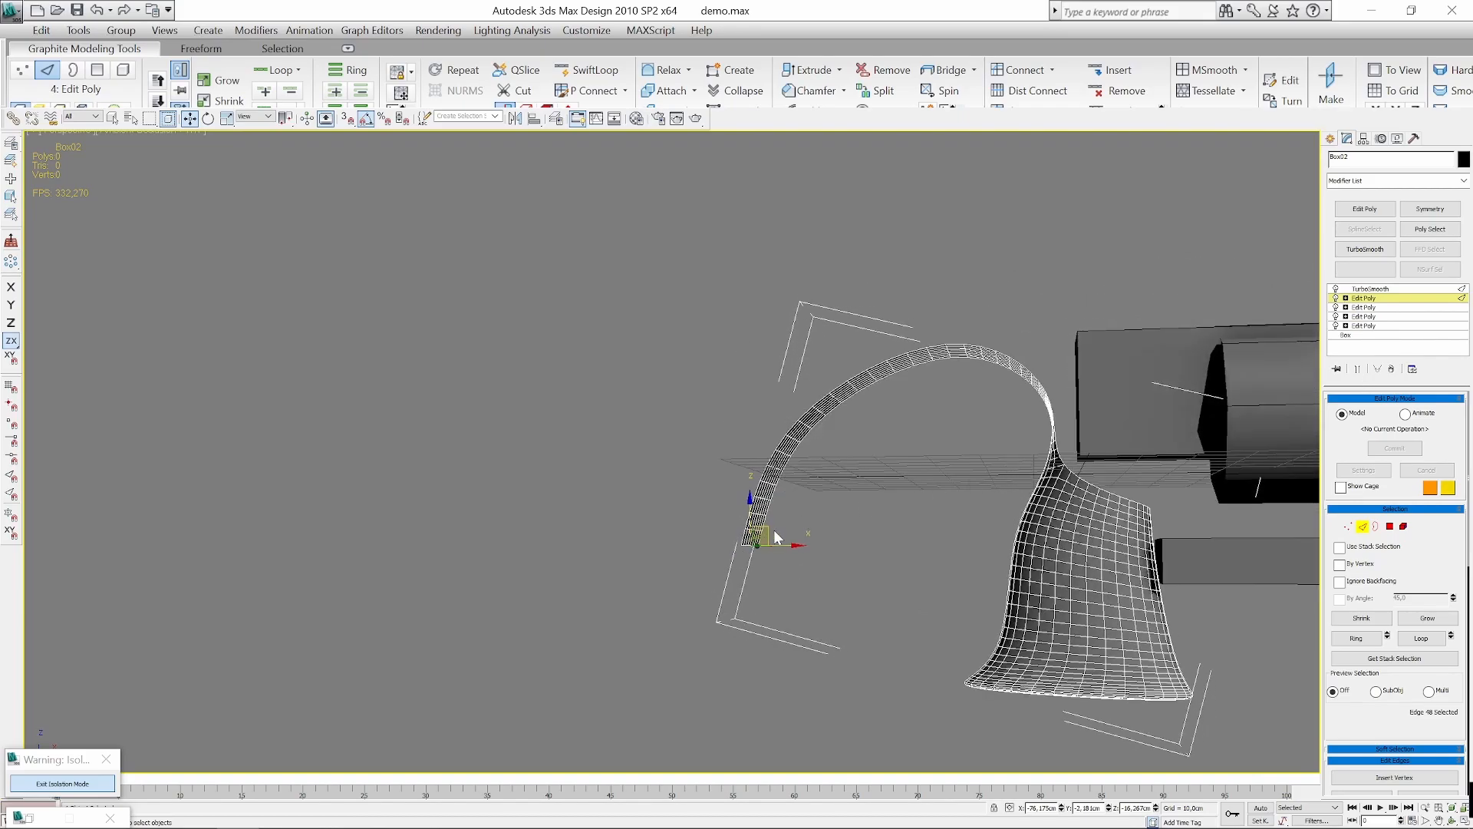
left_click_drag(774, 530, 1105, 305, "shift")
middle_click_drag(1173, 353, 1219, 375, "alt")
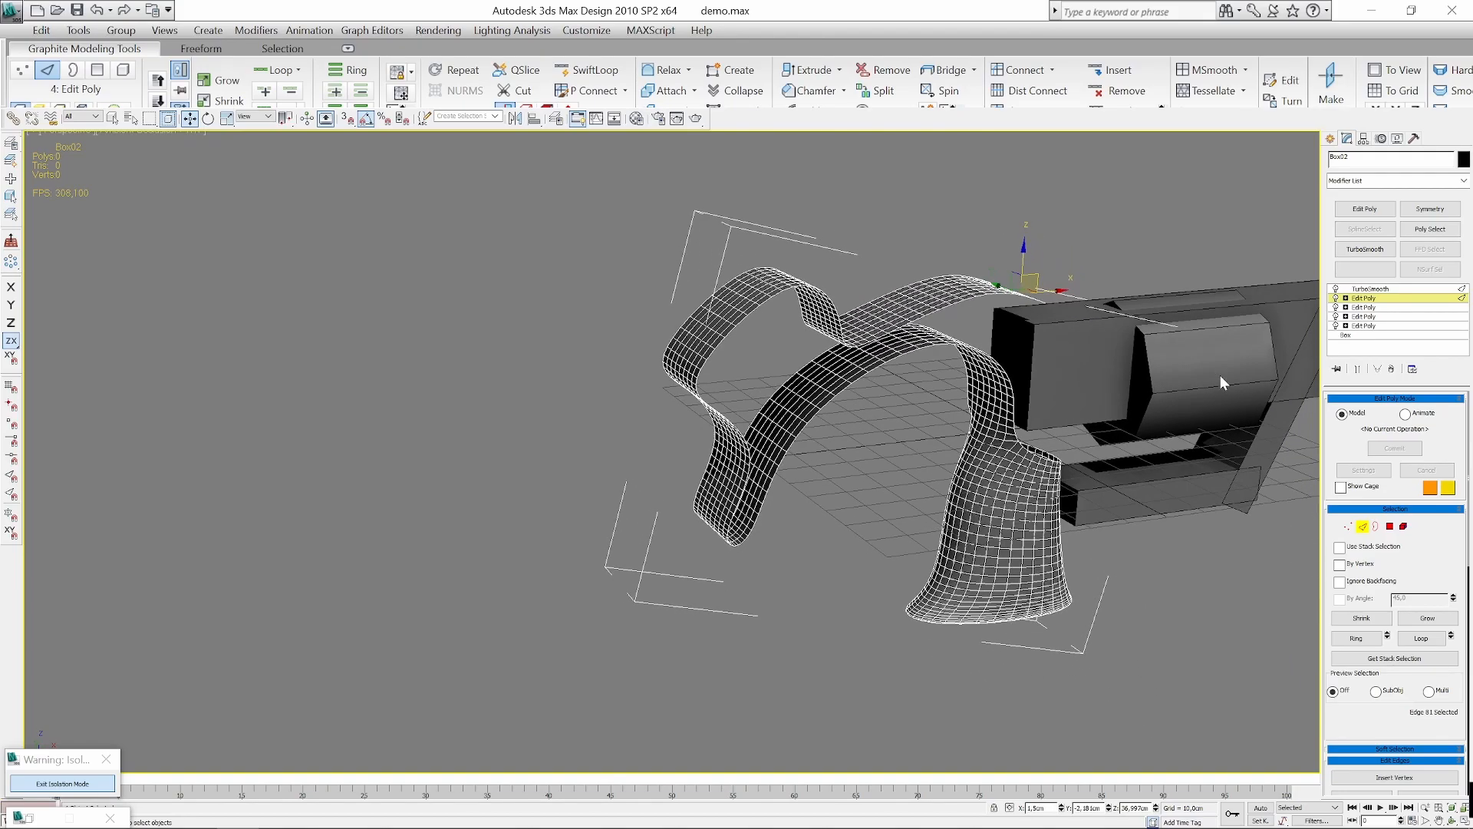
middle_click_drag(1052, 445, 1030, 458, "alt")
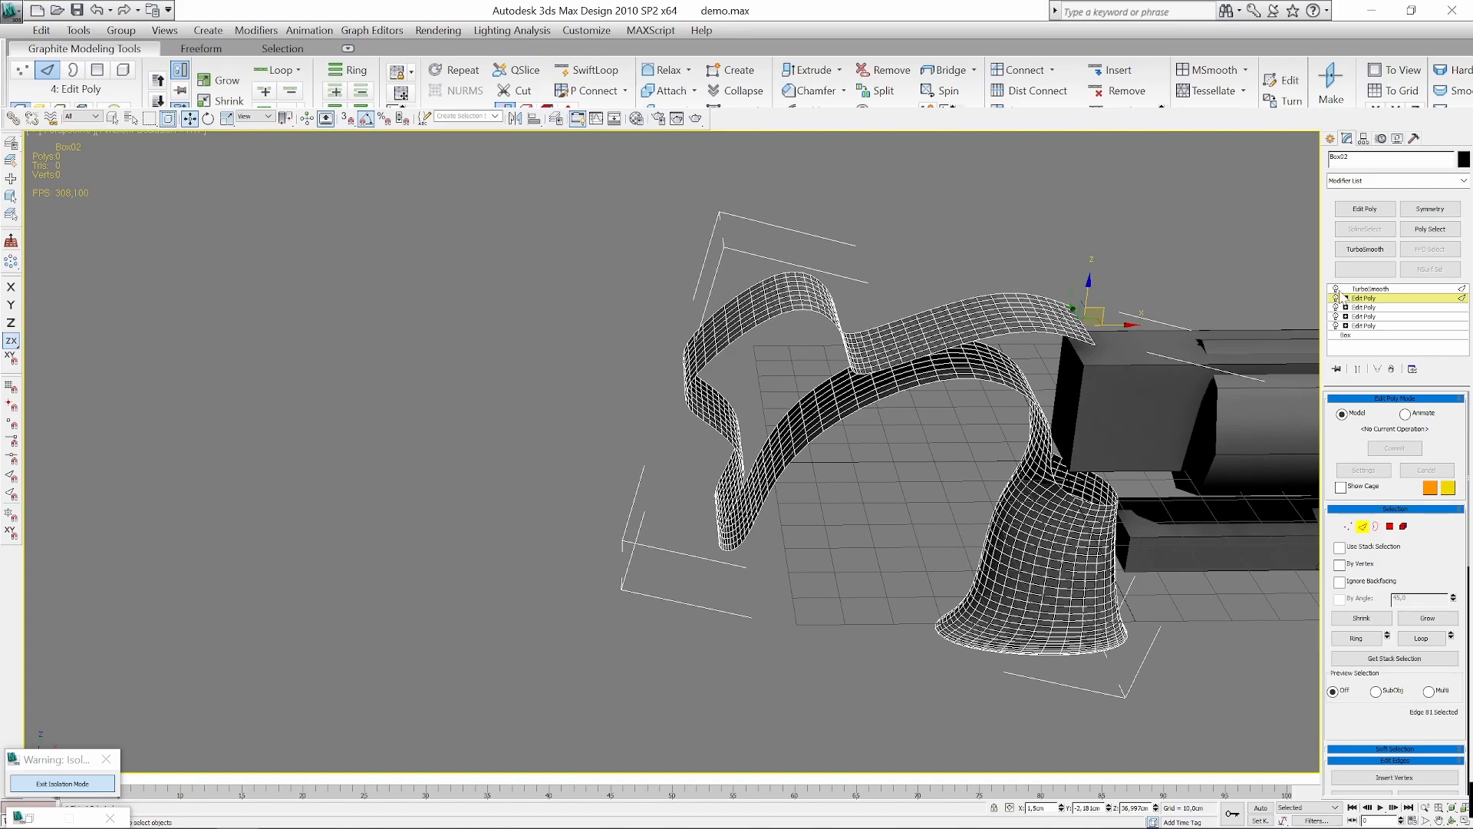
scroll(1172, 393, "up", 3)
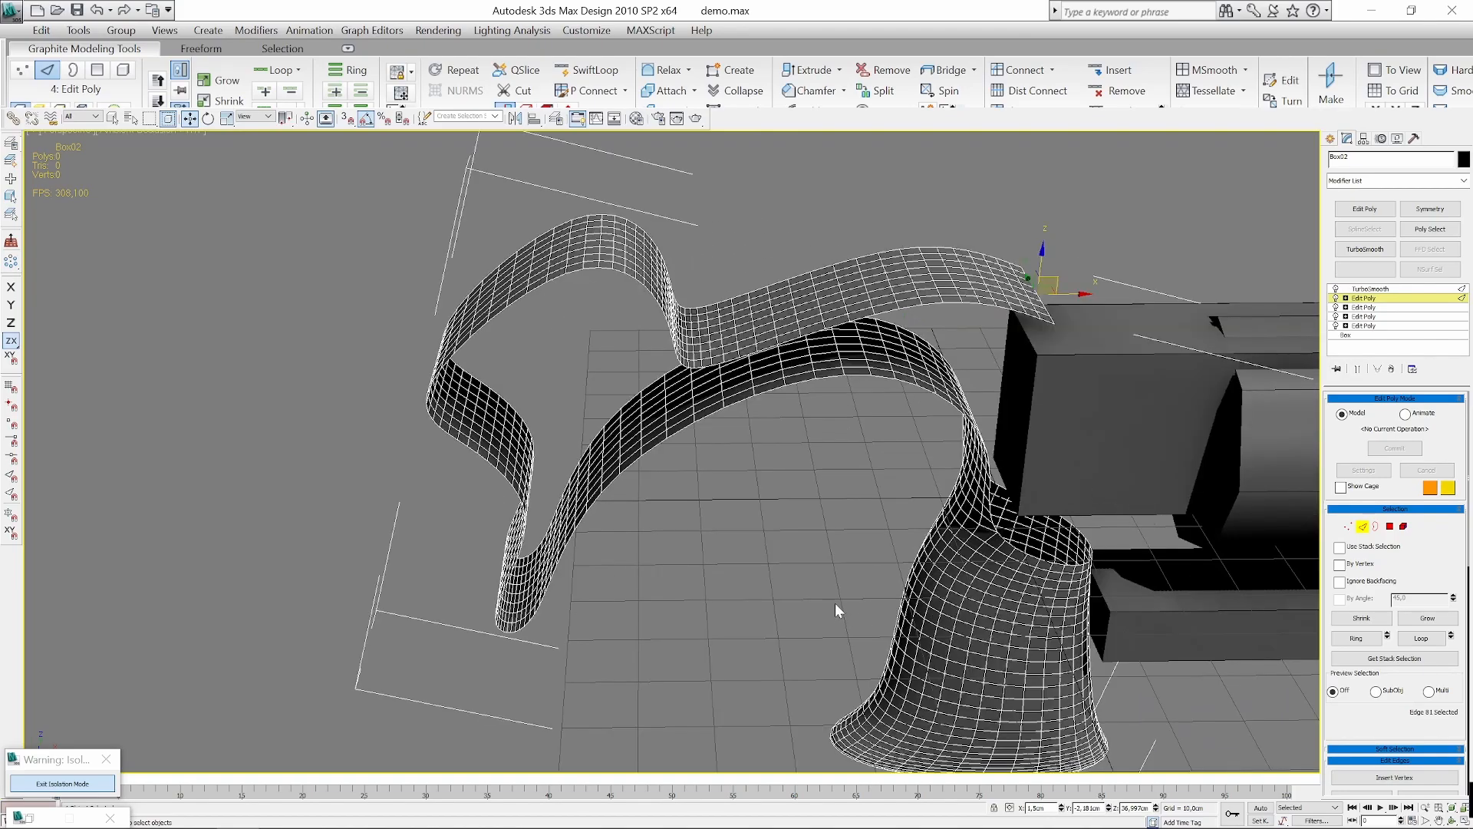
middle_click_drag(935, 543, 863, 546, "alt")
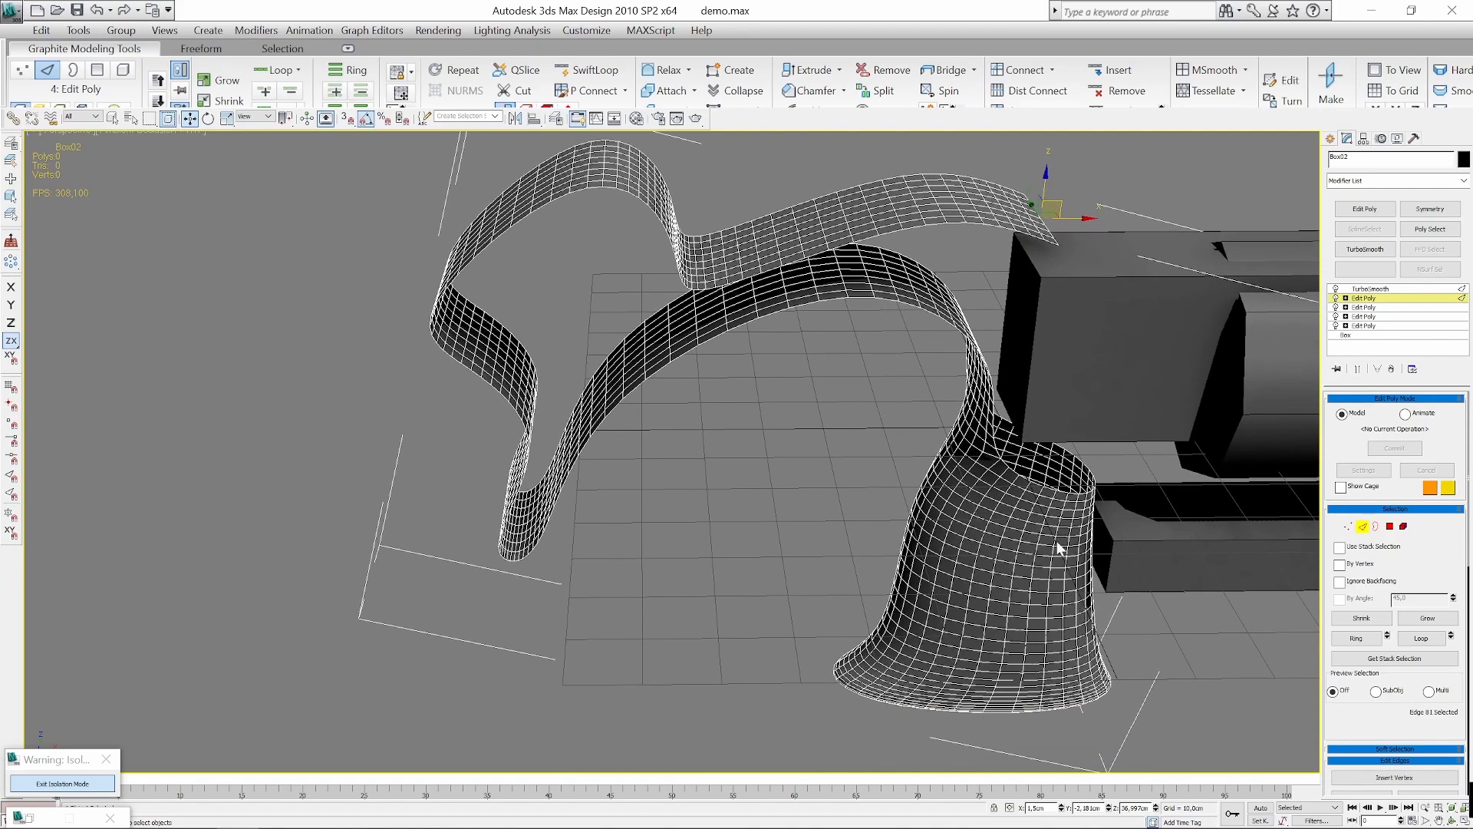
middle_click_drag(1139, 622, 1133, 585, "alt")
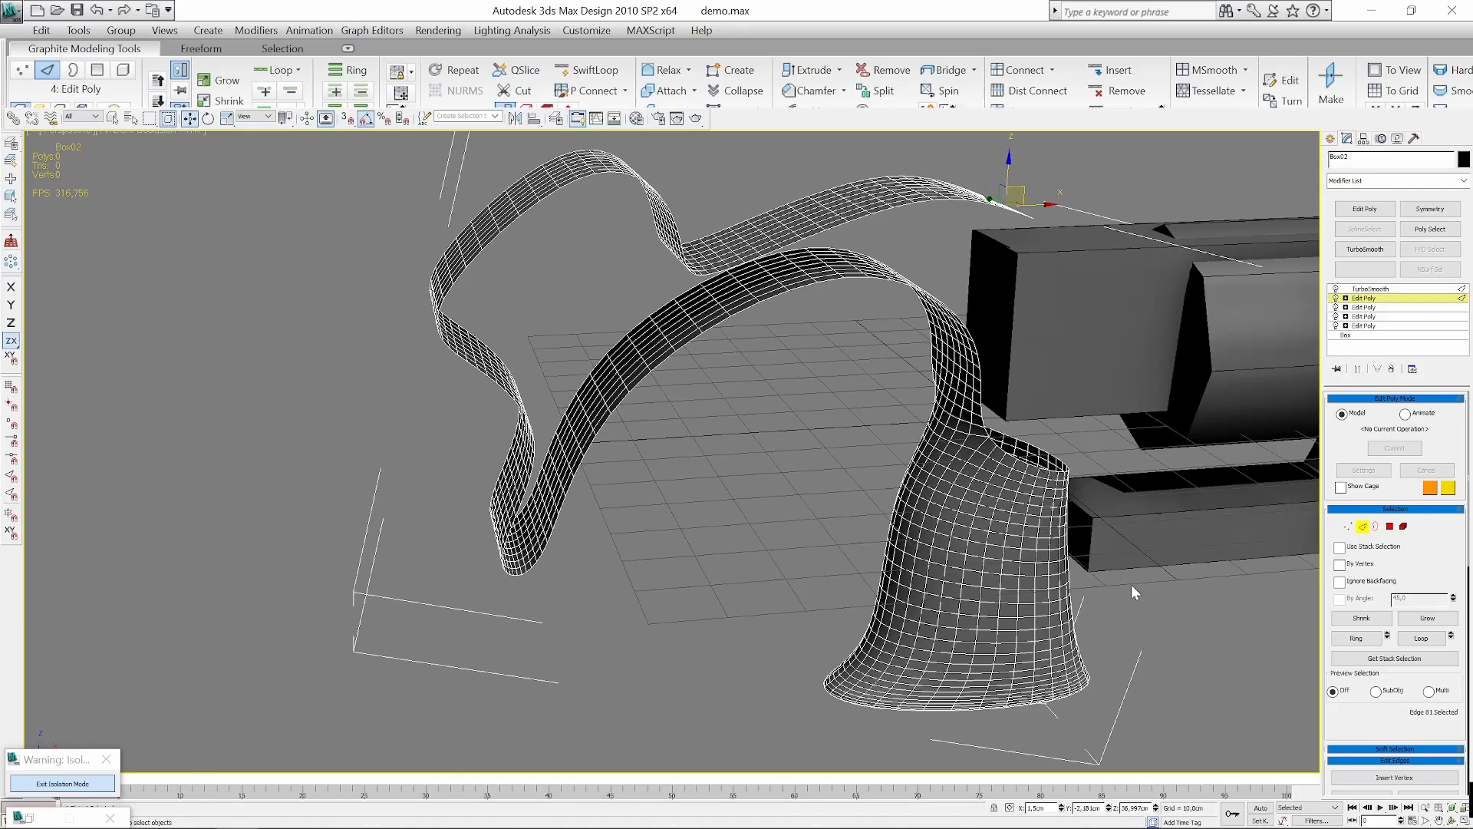
Turn smoothing off and delete the rear polygons of the winding strip.
left_click(1336, 290)
scroll(974, 407, "down", 2)
key("4")
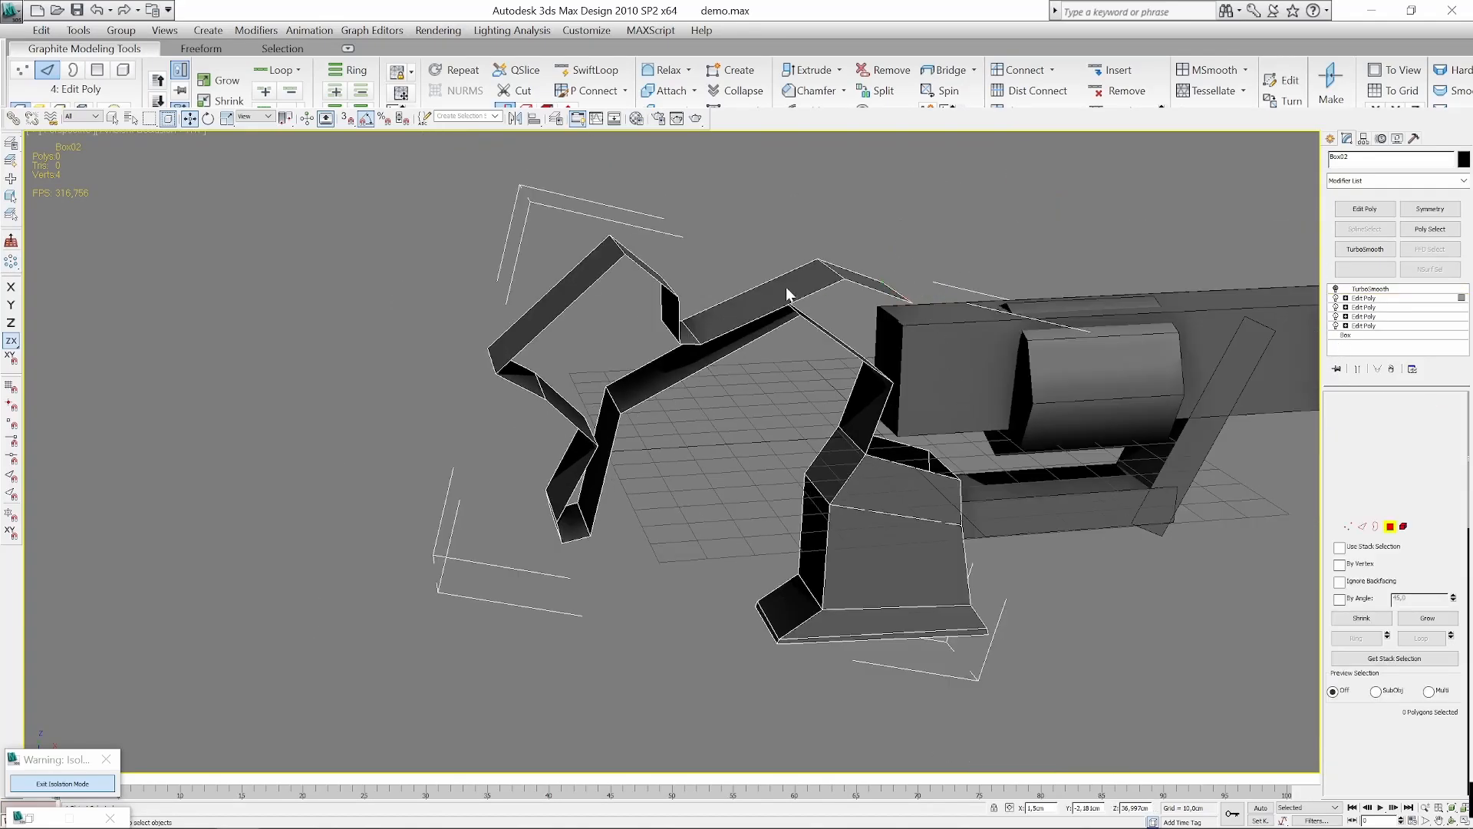
middle_click_drag(628, 514, 470, 259, "alt")
left_click_drag(430, 204, 706, 636)
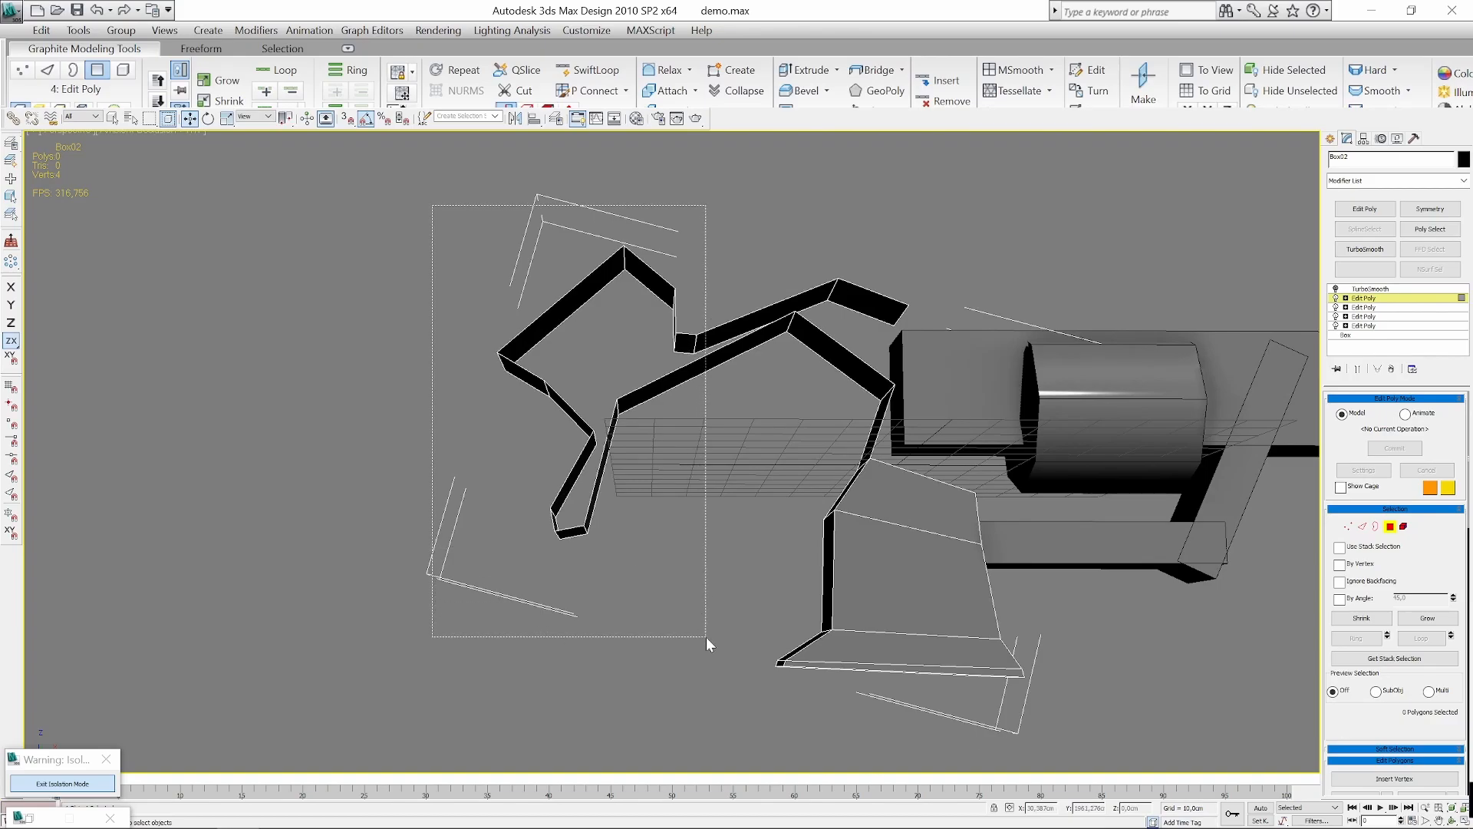
key("Delete")
Delete the remaining strip polygons one by one back to the grip's open upper end.
left_click(658, 389)
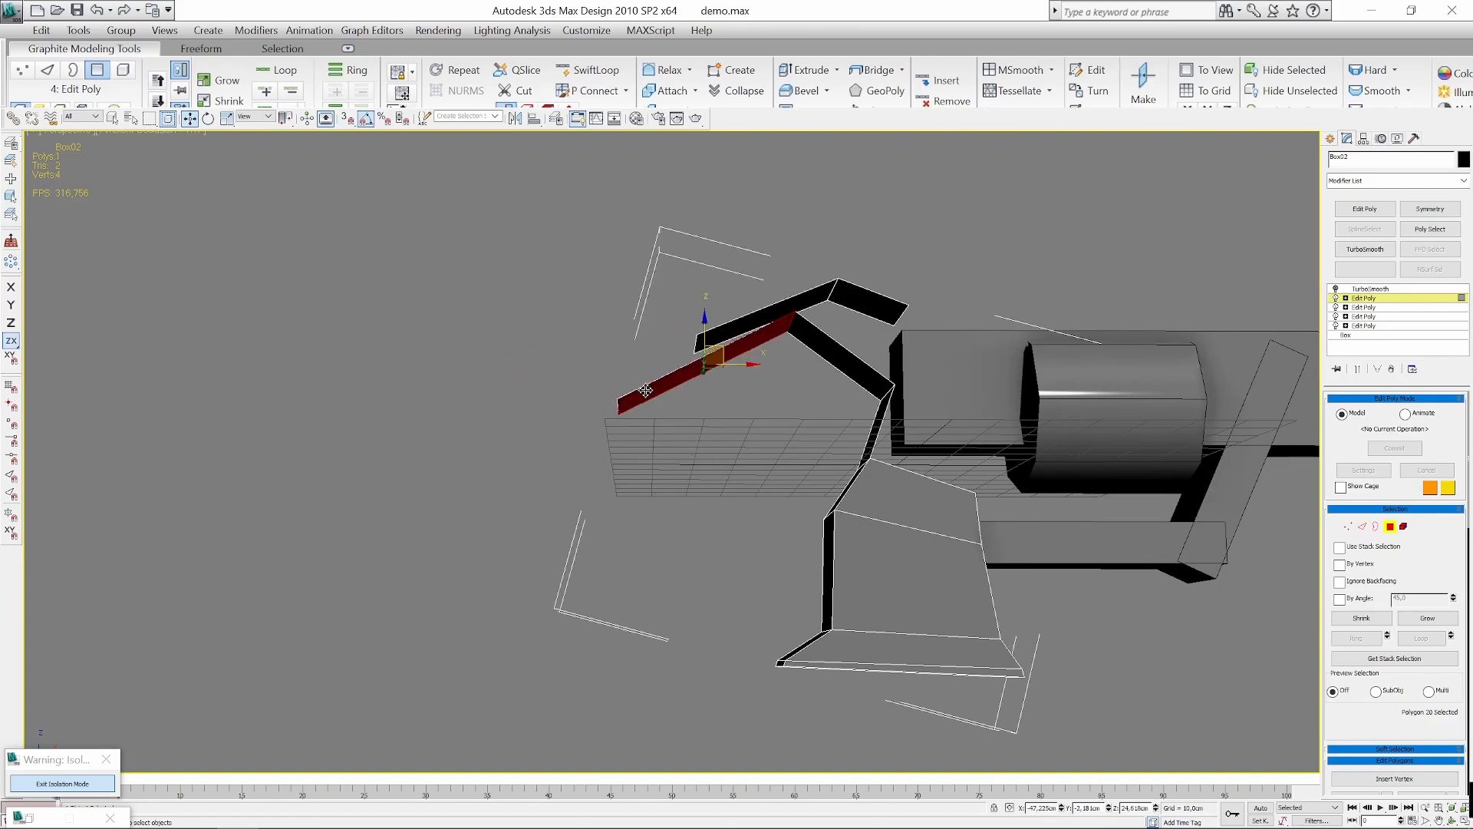
key("Delete")
left_click(738, 326)
key("Delete")
left_click(853, 310)
key("Delete")
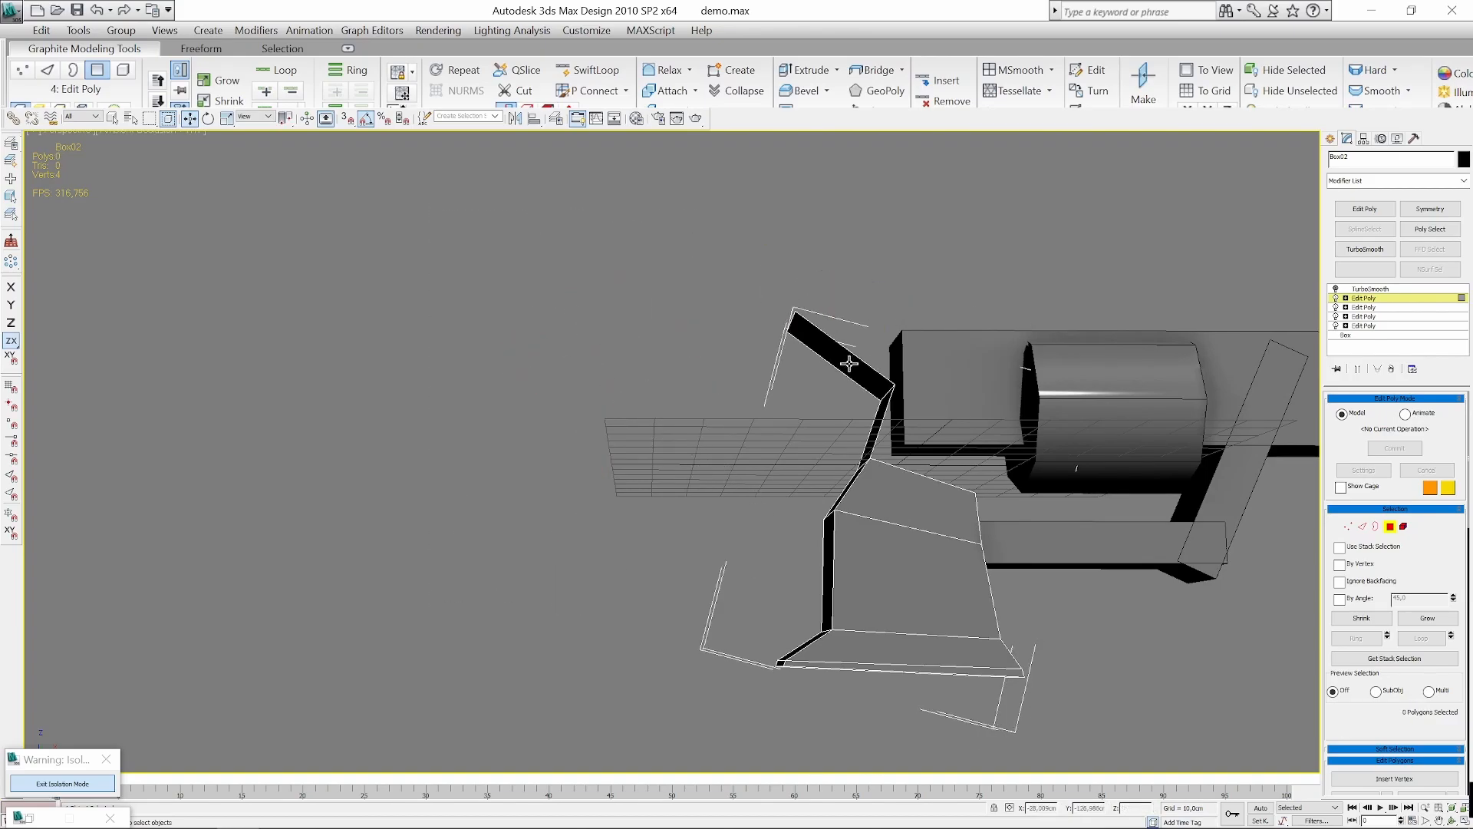
left_click(844, 359)
key("Delete")
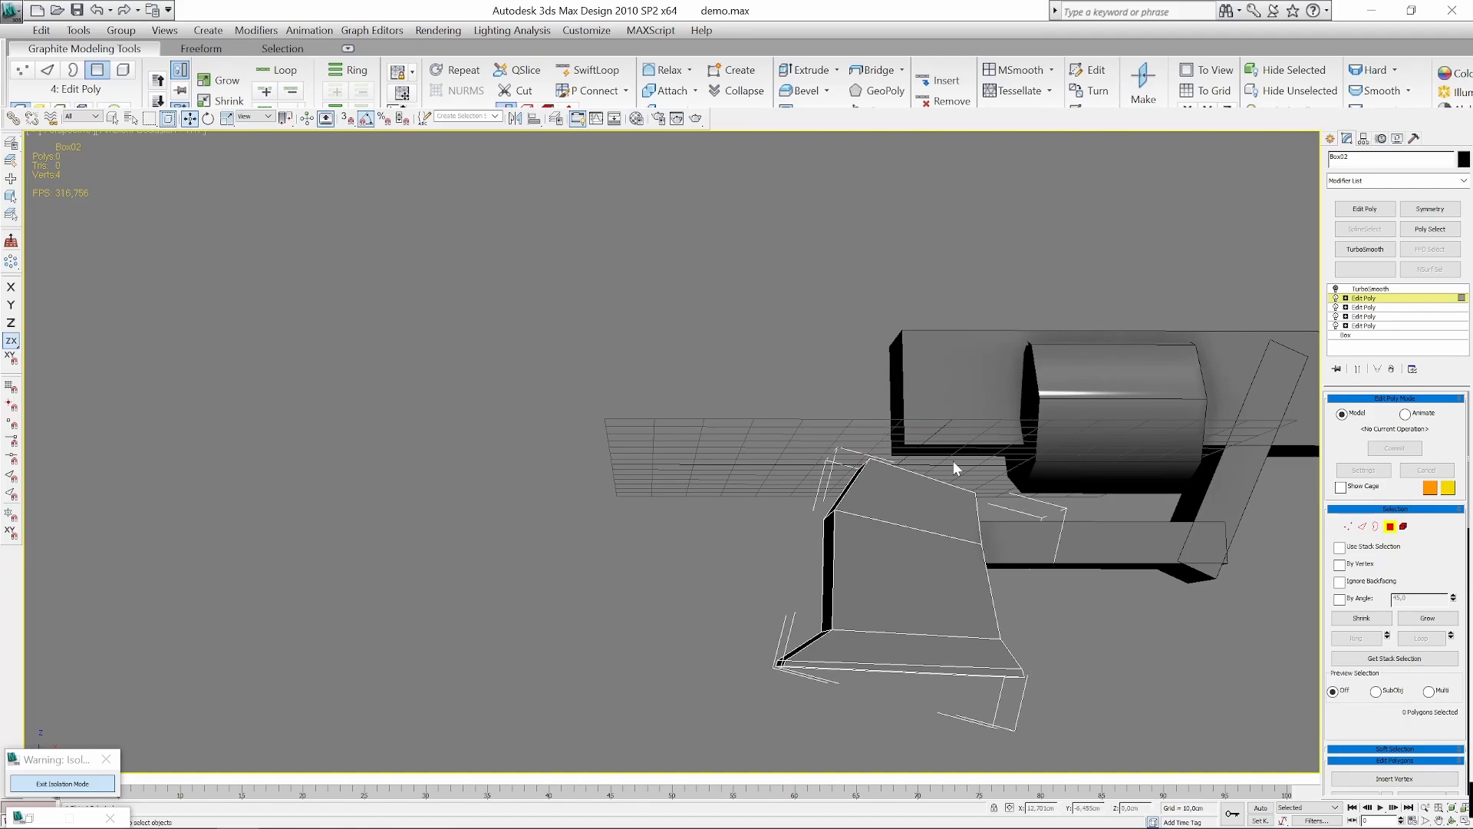
Extrude the grip's open upper border upward and forward into a new section, and turn TurboSmooth on.
middle_click_drag(952, 464, 888, 558)
key("3")
left_click(901, 513)
left_click_drag(899, 497, 951, 420, "shift")
left_click(1371, 288)
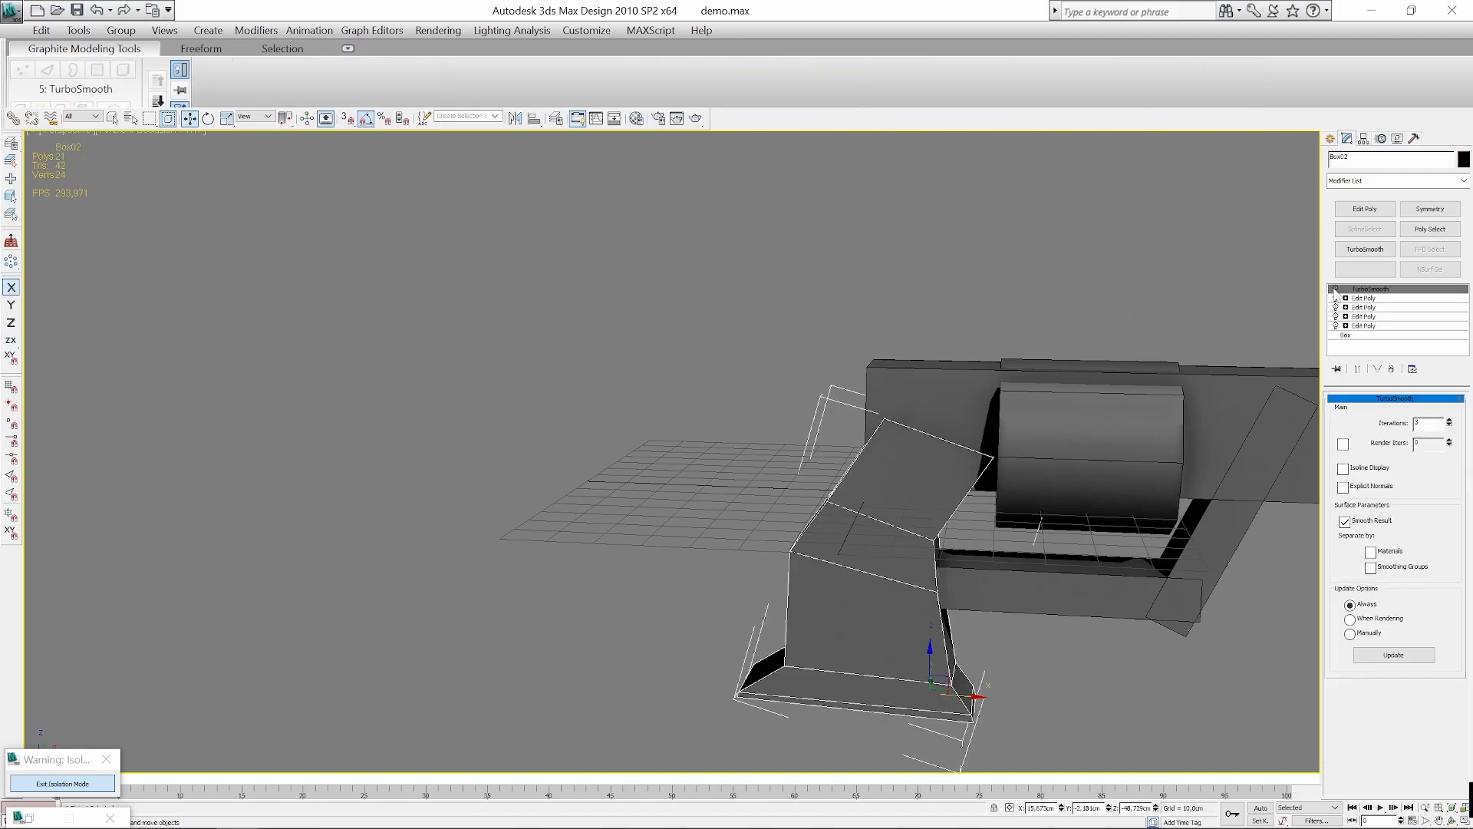
left_click(1336, 288)
left_click(1058, 261)
scroll(1095, 393, "down", 3)
middle_click_drag(1094, 393, 1100, 473, "alt")
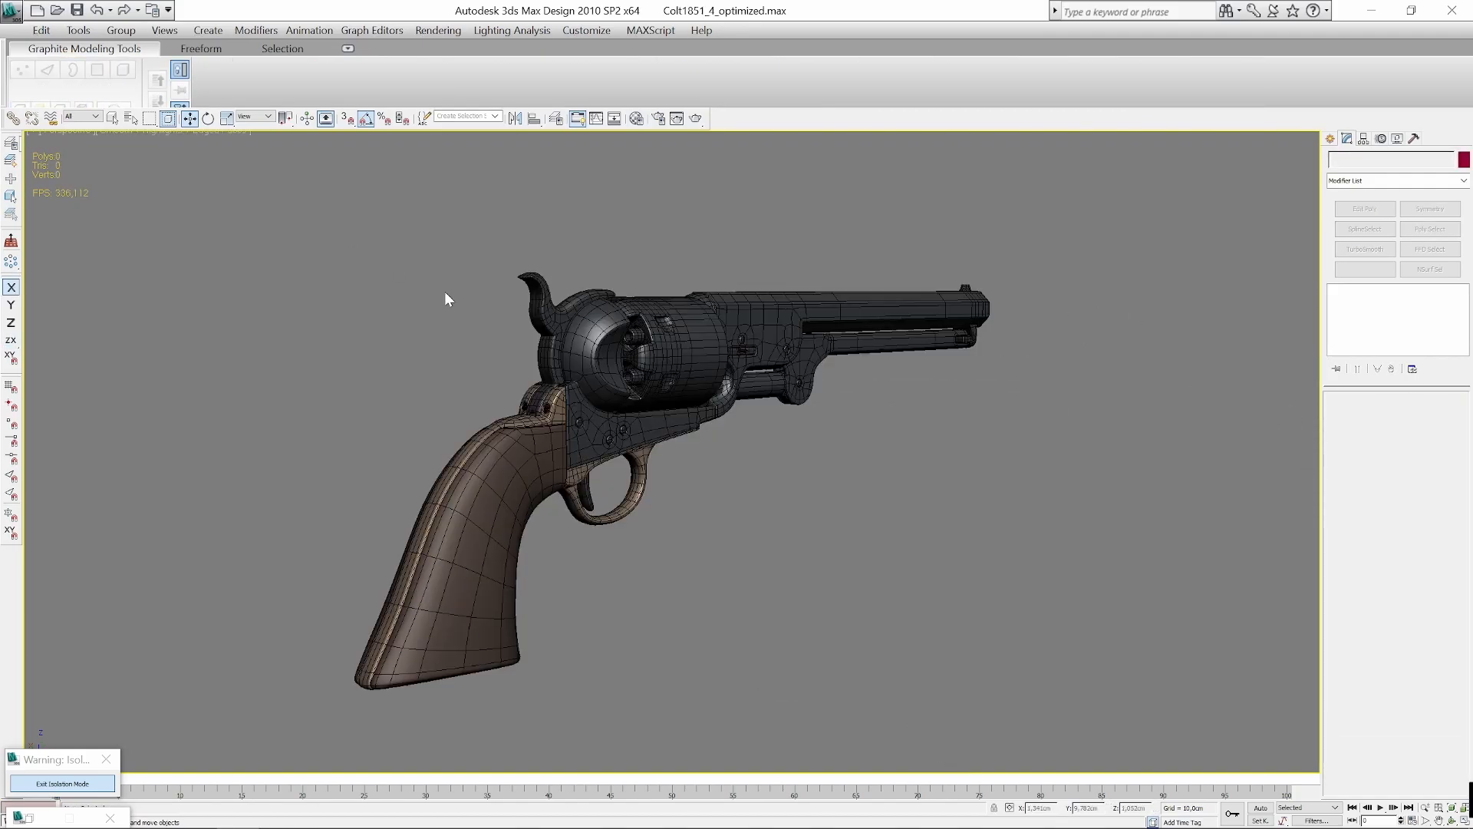
Examine the wireframe of the finished Colt1851_4_optimized.max revolver along the frame, cylinder, barrel and trigger guard.
middle_click_drag(444, 296, 716, 550, "alt")
scroll(804, 550, "up", 4)
scroll(691, 541, "up", 3)
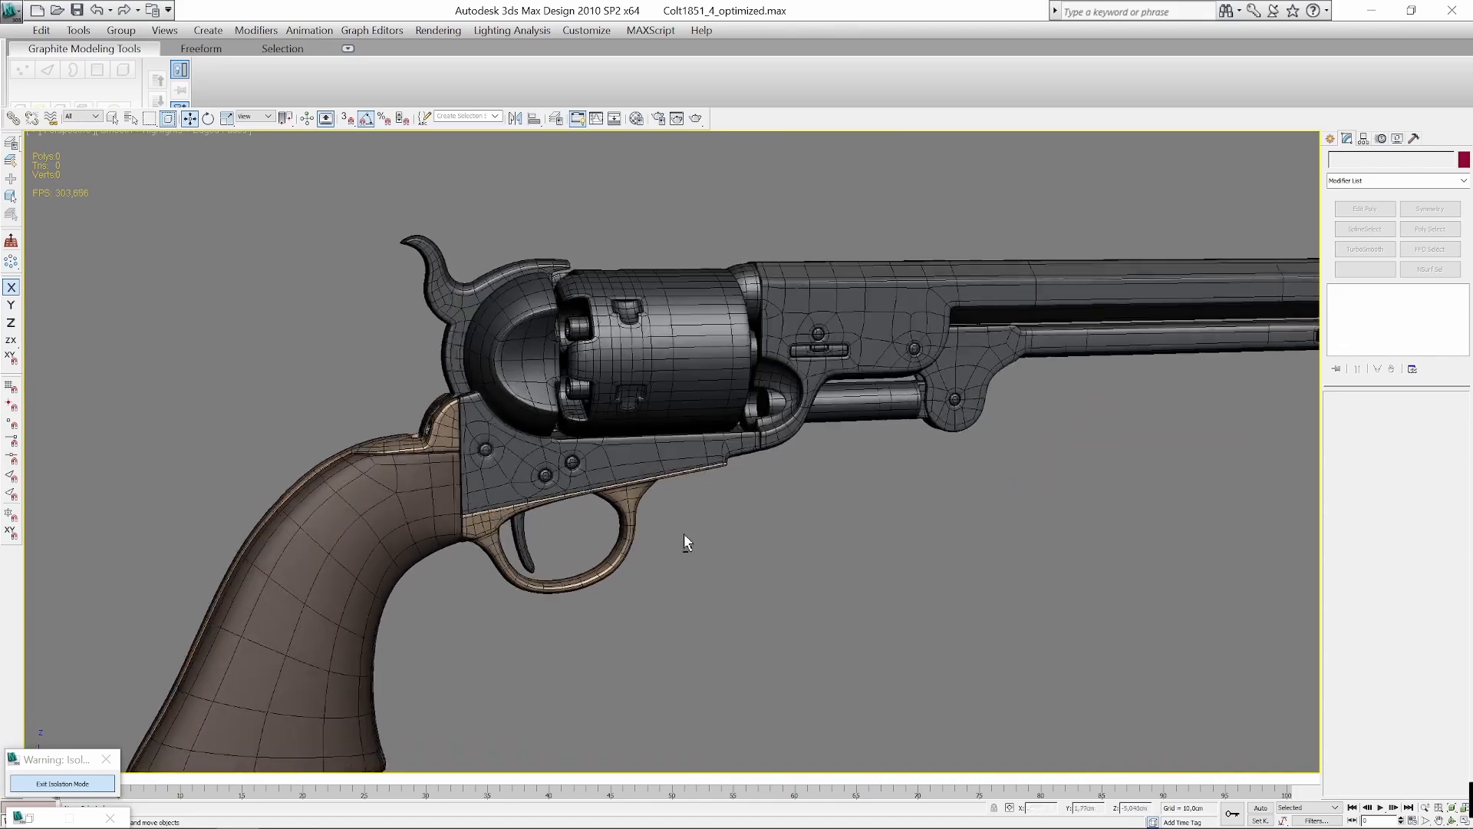
middle_click_drag(891, 459, 705, 544)
scroll(793, 424, "up", 6)
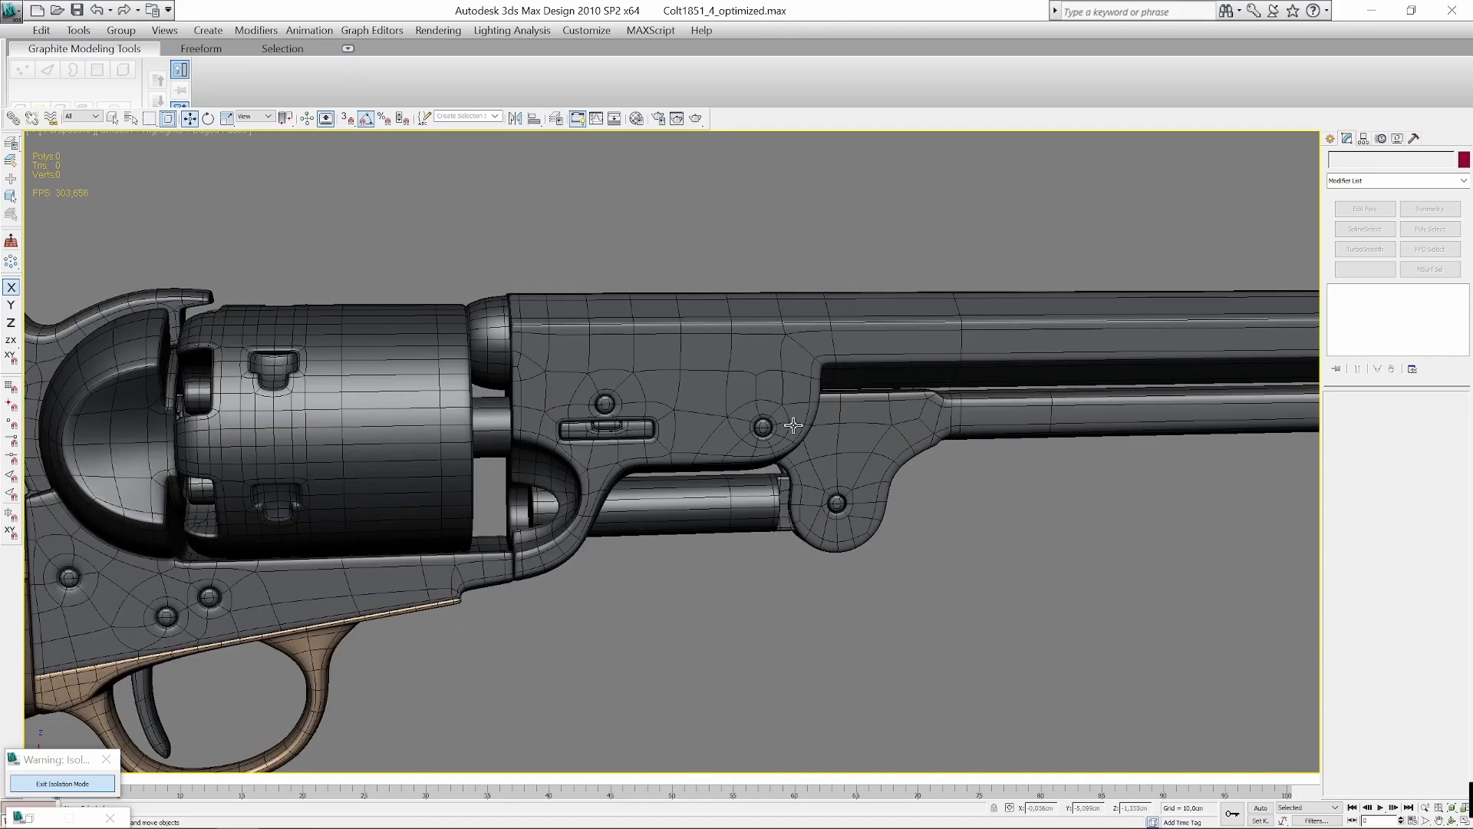
middle_click_drag(960, 435, 1140, 389)
scroll(782, 460, "down", 3)
middle_click_drag(645, 527, 1131, 441)
scroll(657, 531, "down", 3)
middle_click_drag(656, 531, 930, 389)
middle_click_drag(1061, 342, 532, 444)
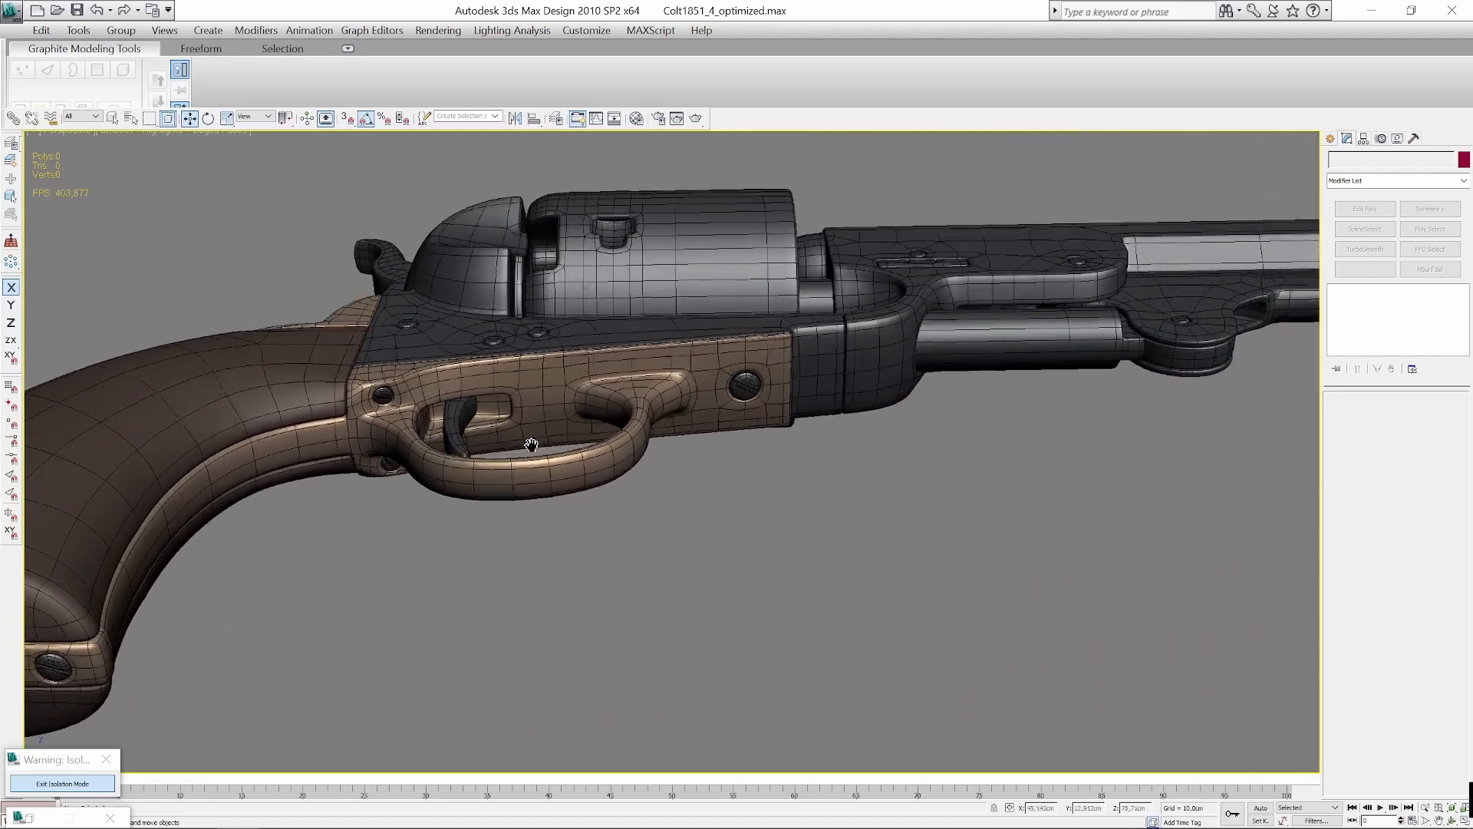
Select the revolver's cylinder and examine its smoothed mesh around the notches and chamber openings.
middle_click_drag(751, 424, 663, 443, "alt")
left_click(726, 466)
scroll(654, 442, "up", 5)
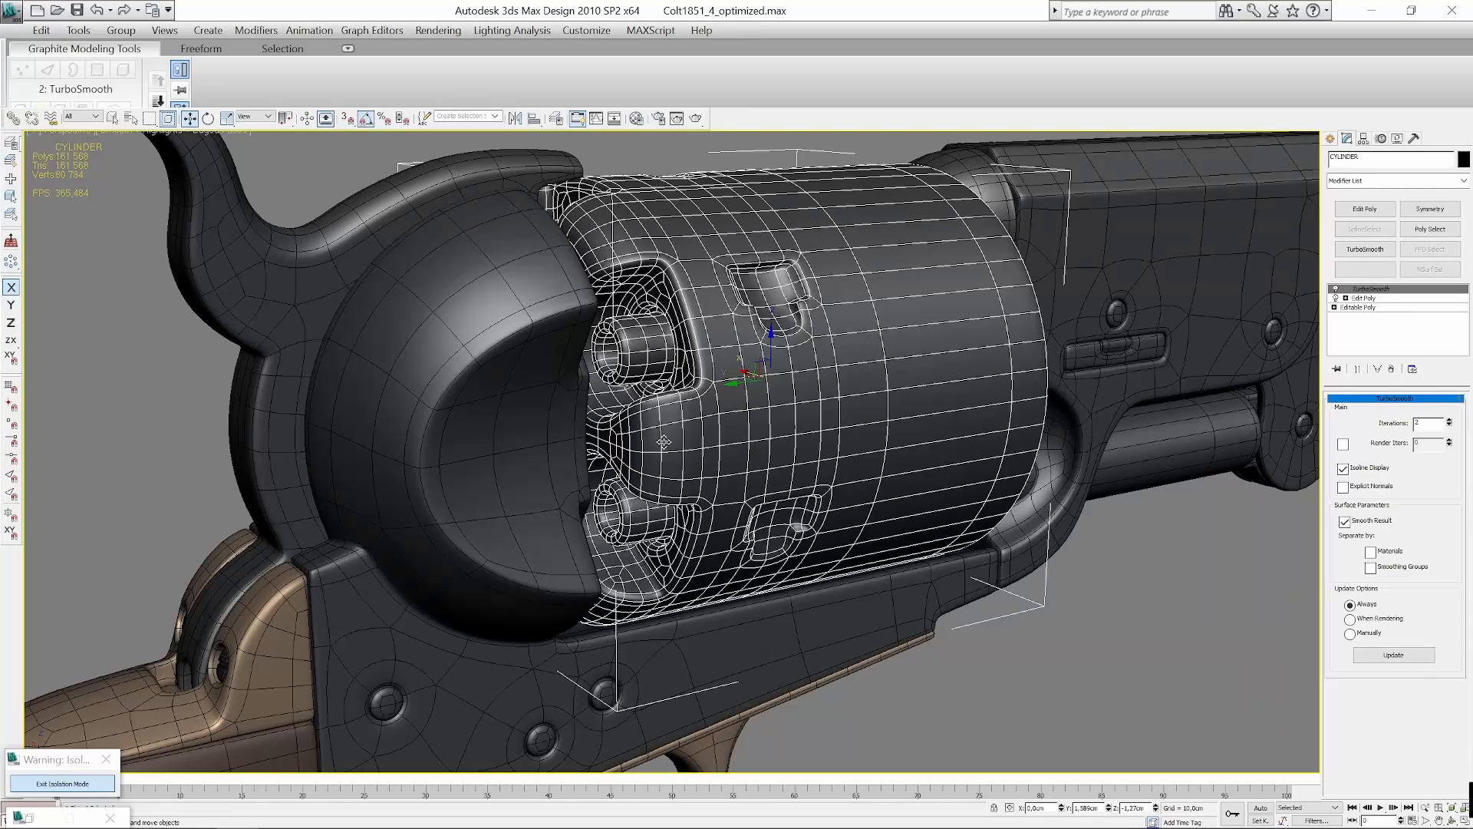
left_click(1051, 654)
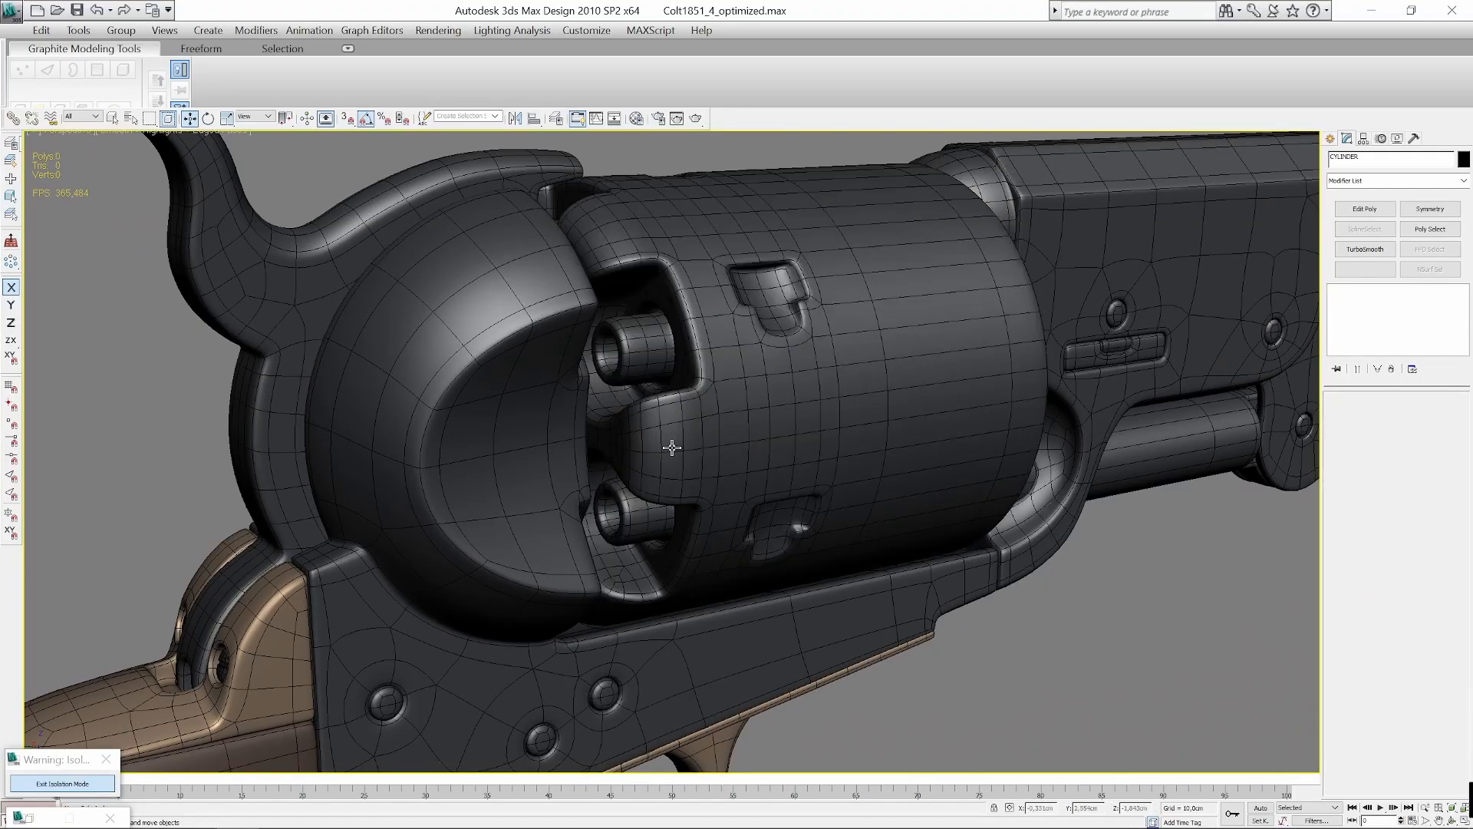
middle_click_drag(833, 420, 775, 437, "alt")
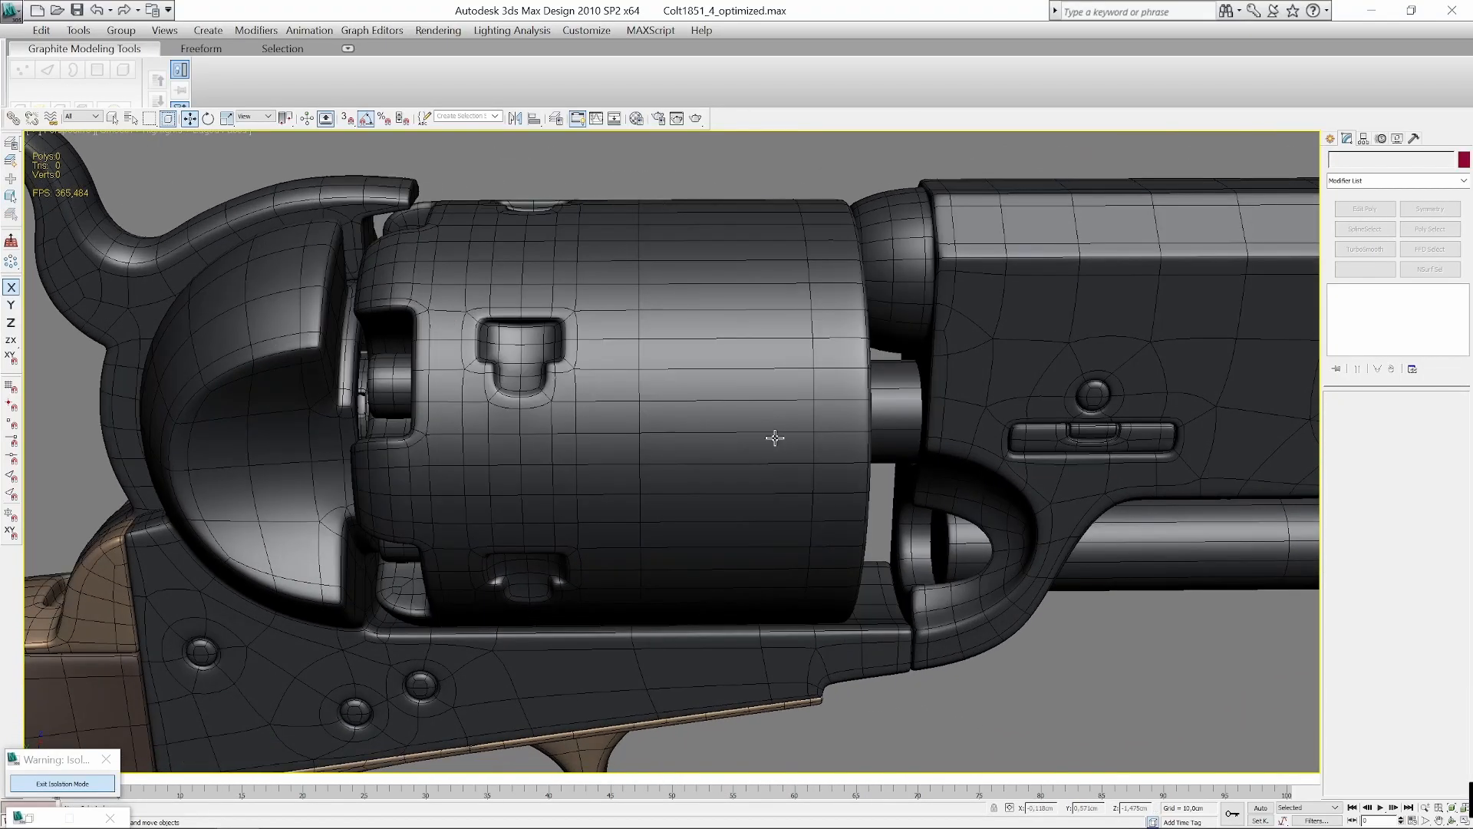
left_click(760, 428)
Select the loading plunger under the barrel and examine how it fits into the frame.
middle_click_drag(969, 491, 582, 440)
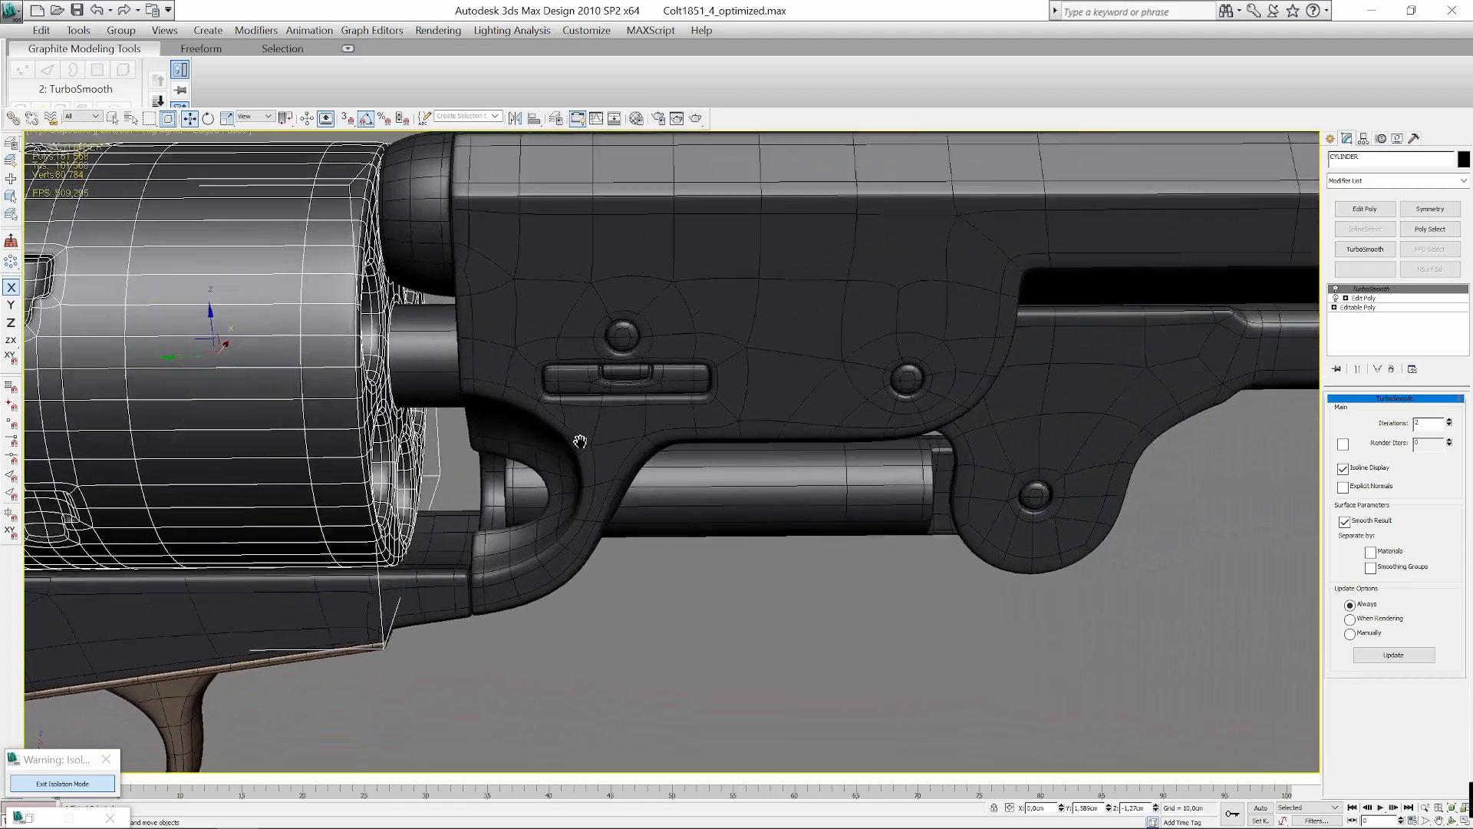
scroll(621, 449, "down", 3)
left_click(769, 484)
scroll(770, 483, "up", 3)
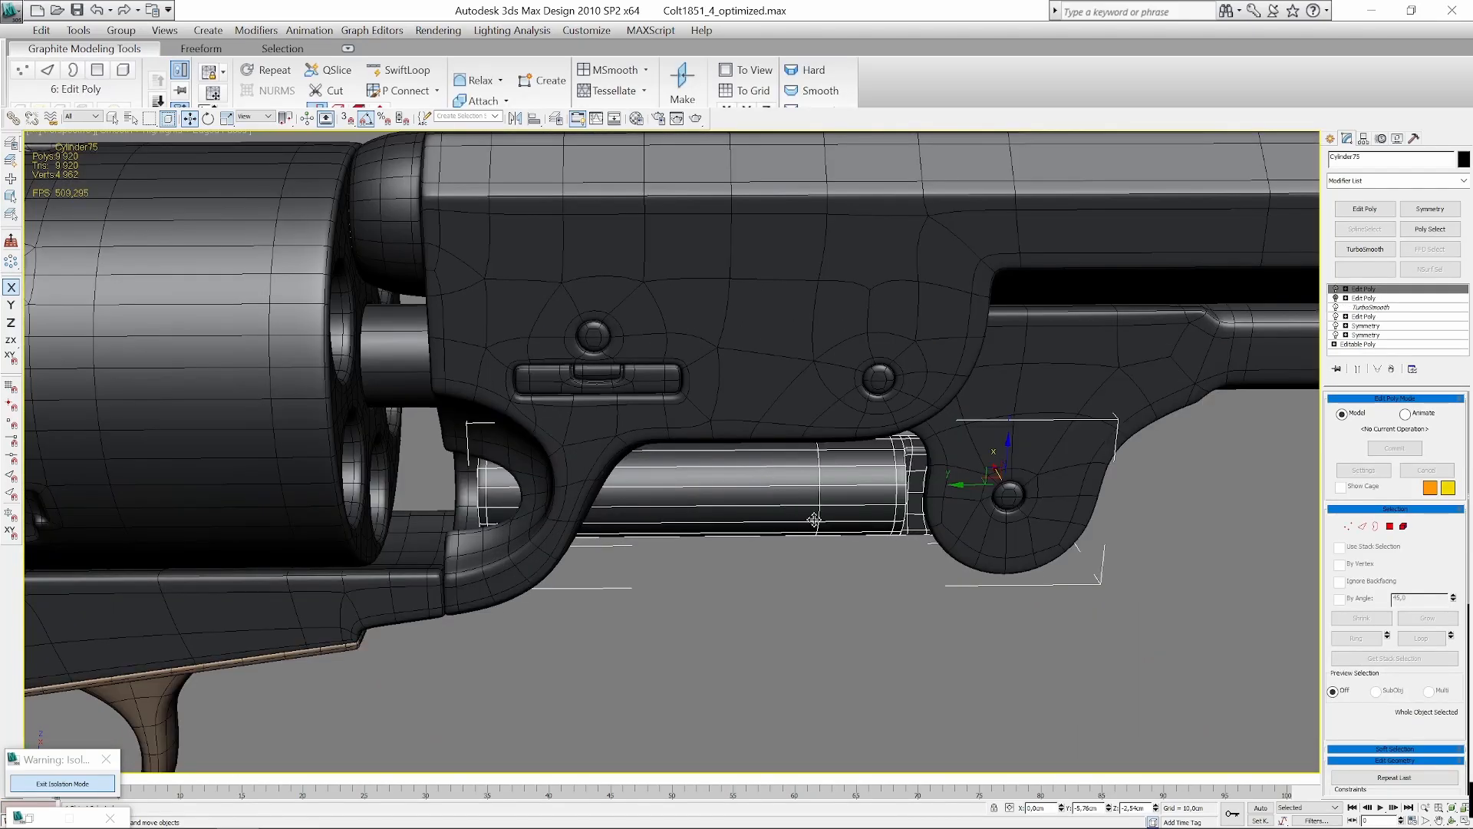
middle_click_drag(812, 517, 848, 488, "alt")
scroll(696, 412, "up", 3)
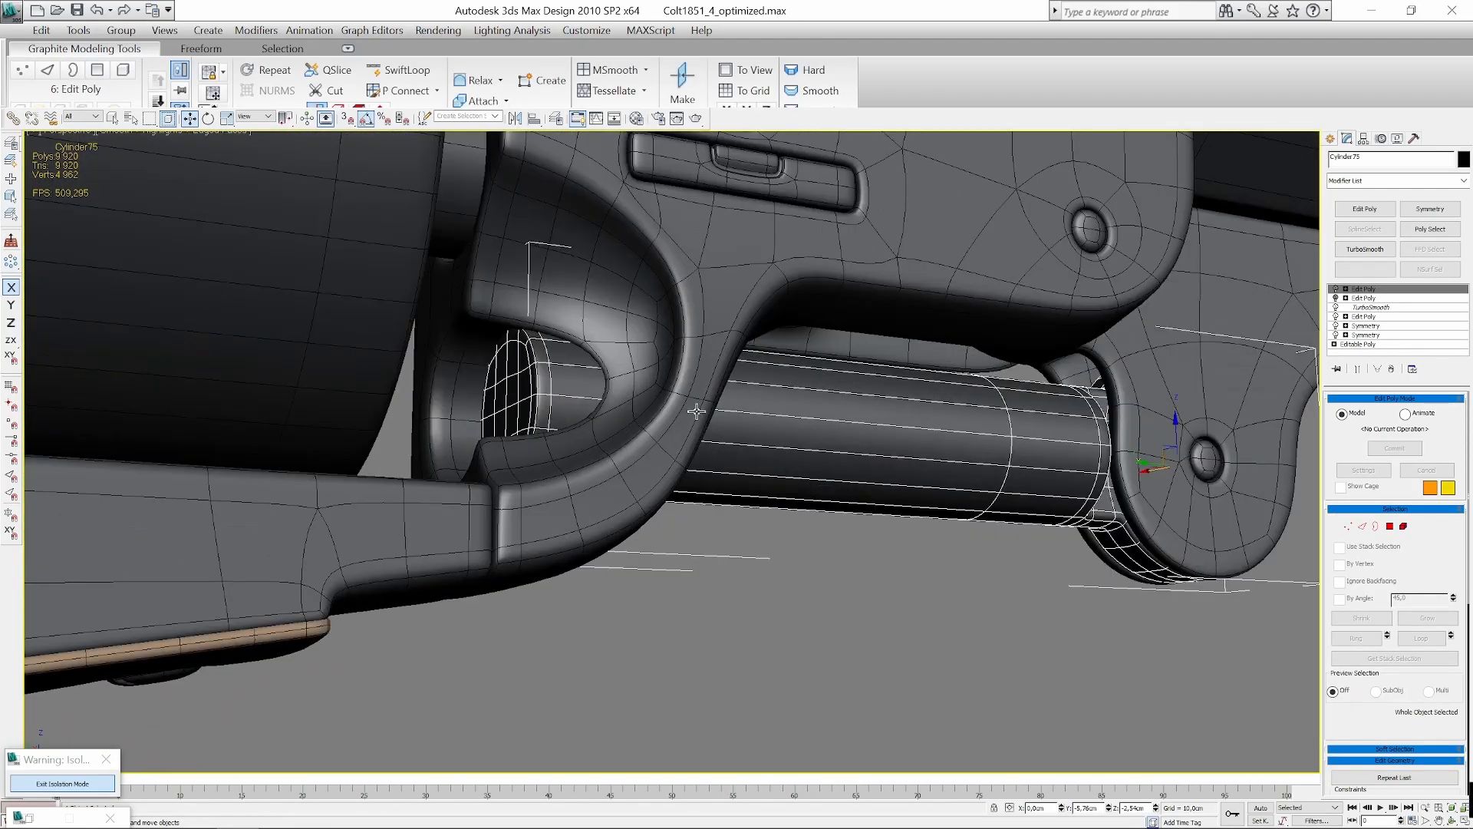
middle_click_drag(987, 514, 951, 515, "alt")
scroll(952, 516, "down", 5)
scroll(914, 486, "up", 2)
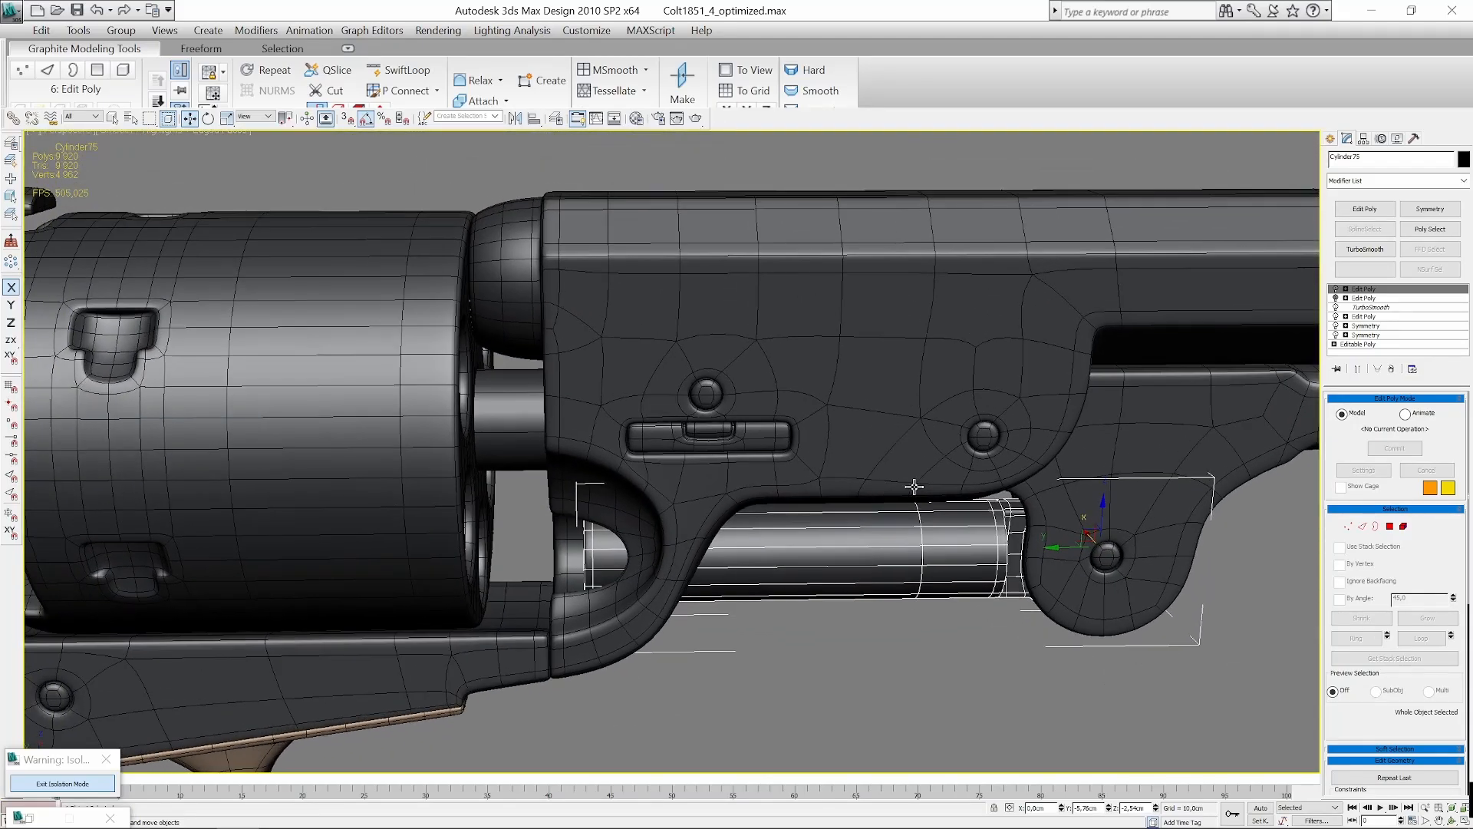
middle_click_drag(582, 371, 615, 374, "alt")
Select the barrel housing and the hammer in turn to examine their wireframes.
left_click(779, 307)
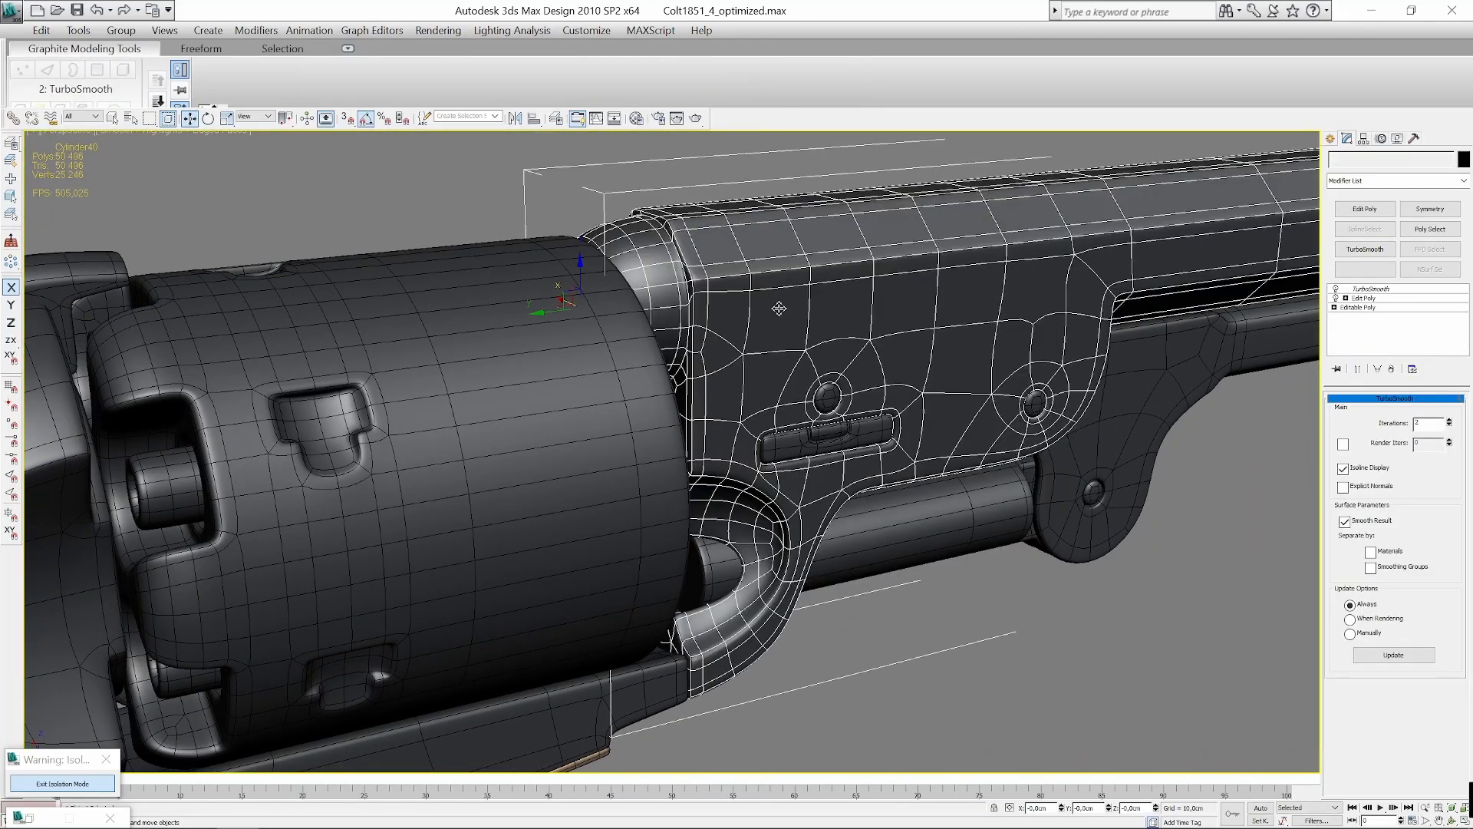
scroll(802, 353, "down", 4)
middle_click_drag(650, 539, 815, 411)
left_click(465, 280)
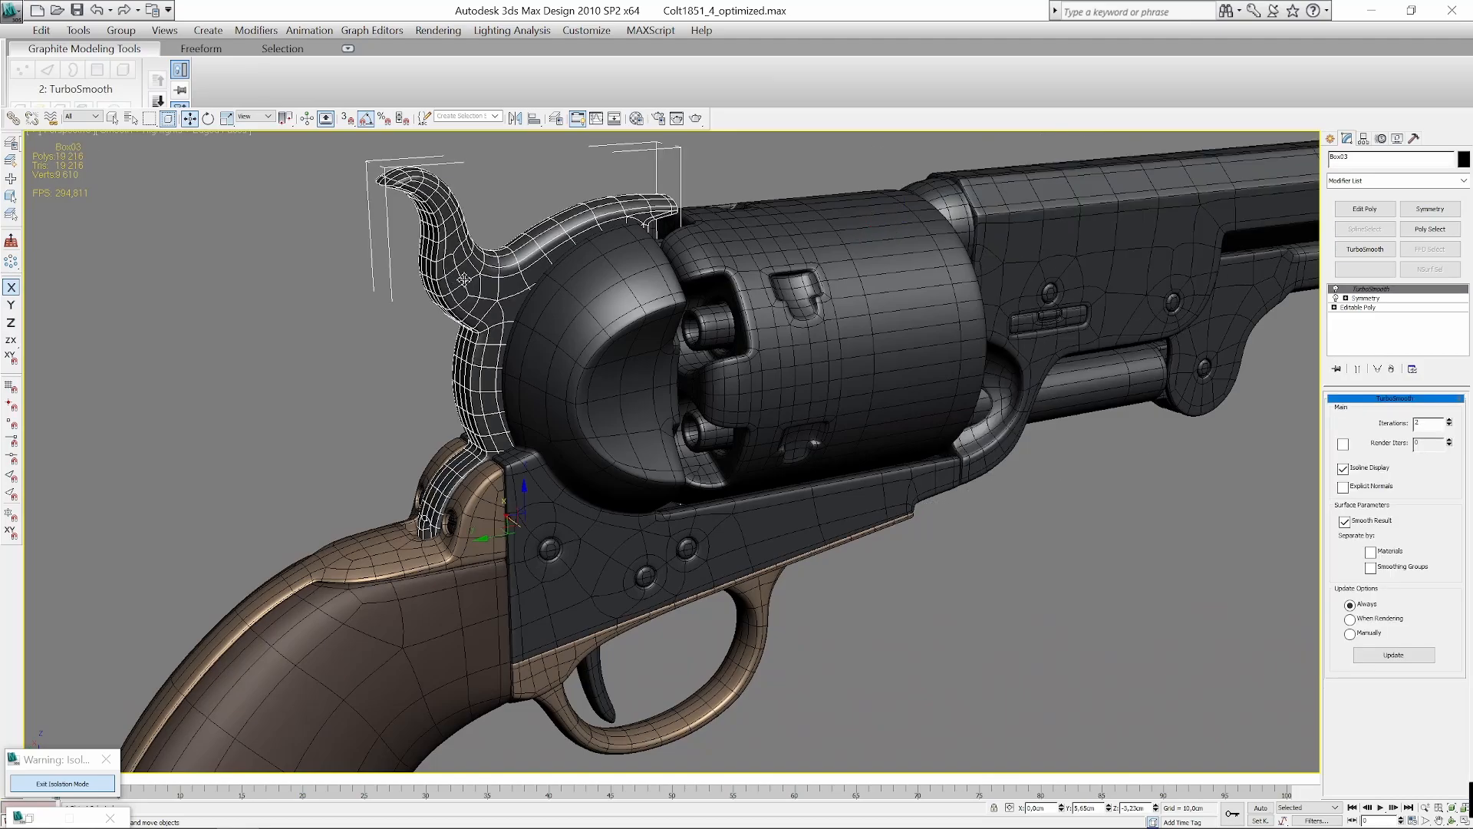
middle_click_drag(754, 601, 811, 437)
scroll(756, 441, "down", 3)
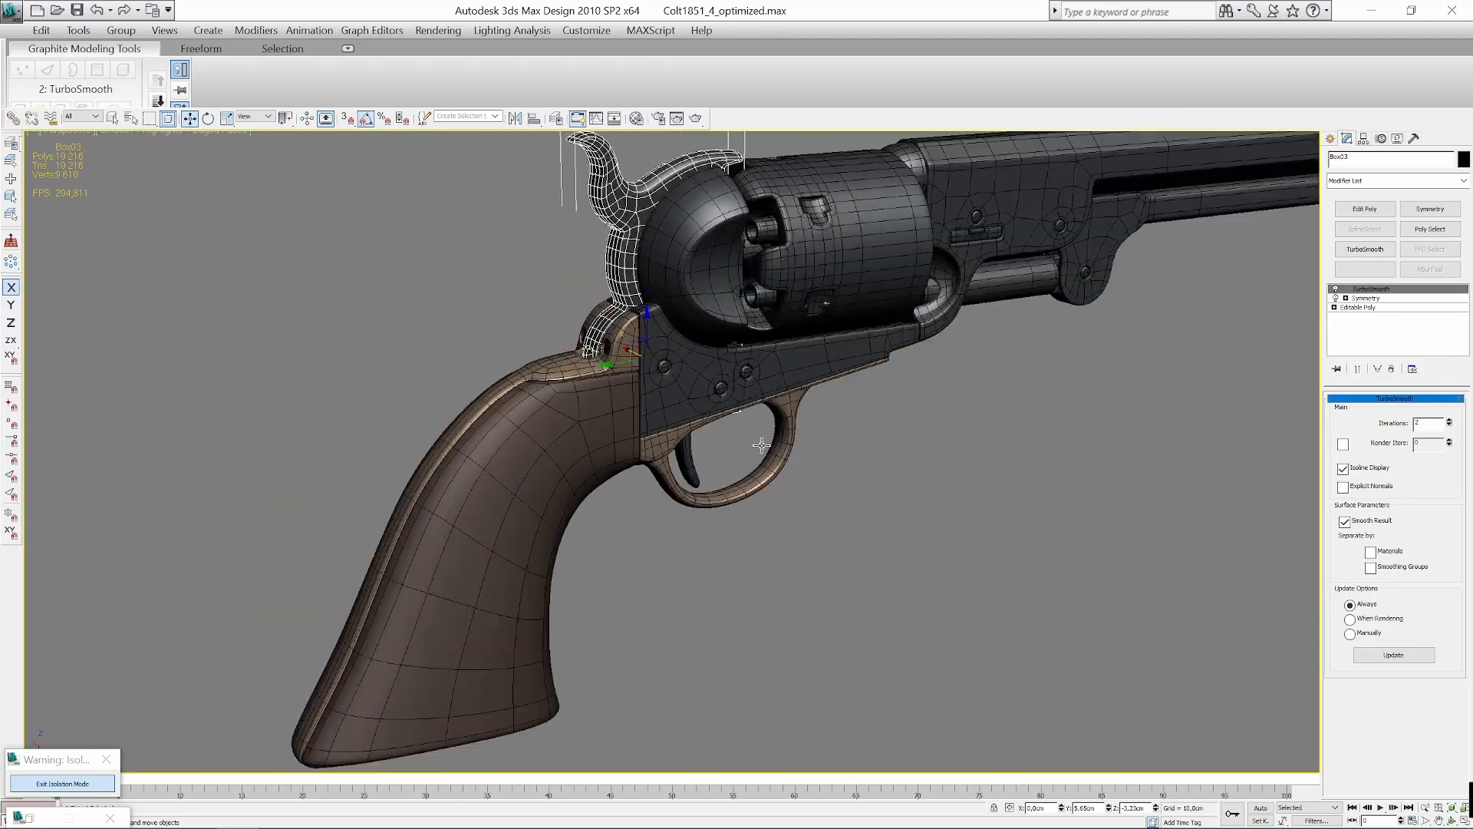
Select further parts around the grip and trigger guard, and examine the revolver from both sides.
left_click(523, 490)
middle_click_drag(748, 527, 923, 485, "alt")
left_click(1021, 425)
middle_click_drag(835, 464, 875, 595, "alt")
scroll(927, 479, "up", 4)
left_click(1035, 492)
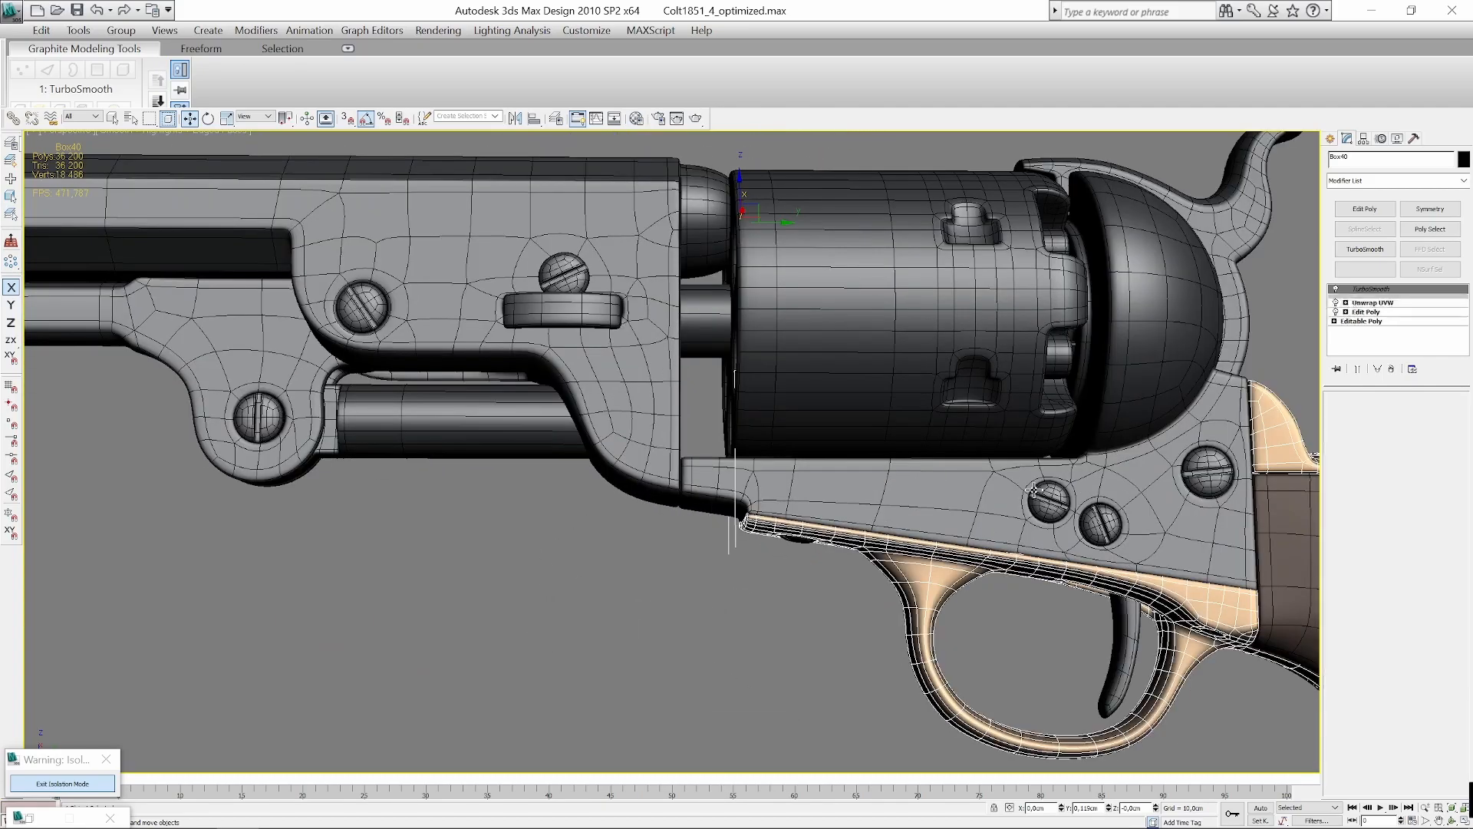
middle_click_drag(1035, 492, 777, 506, "alt")
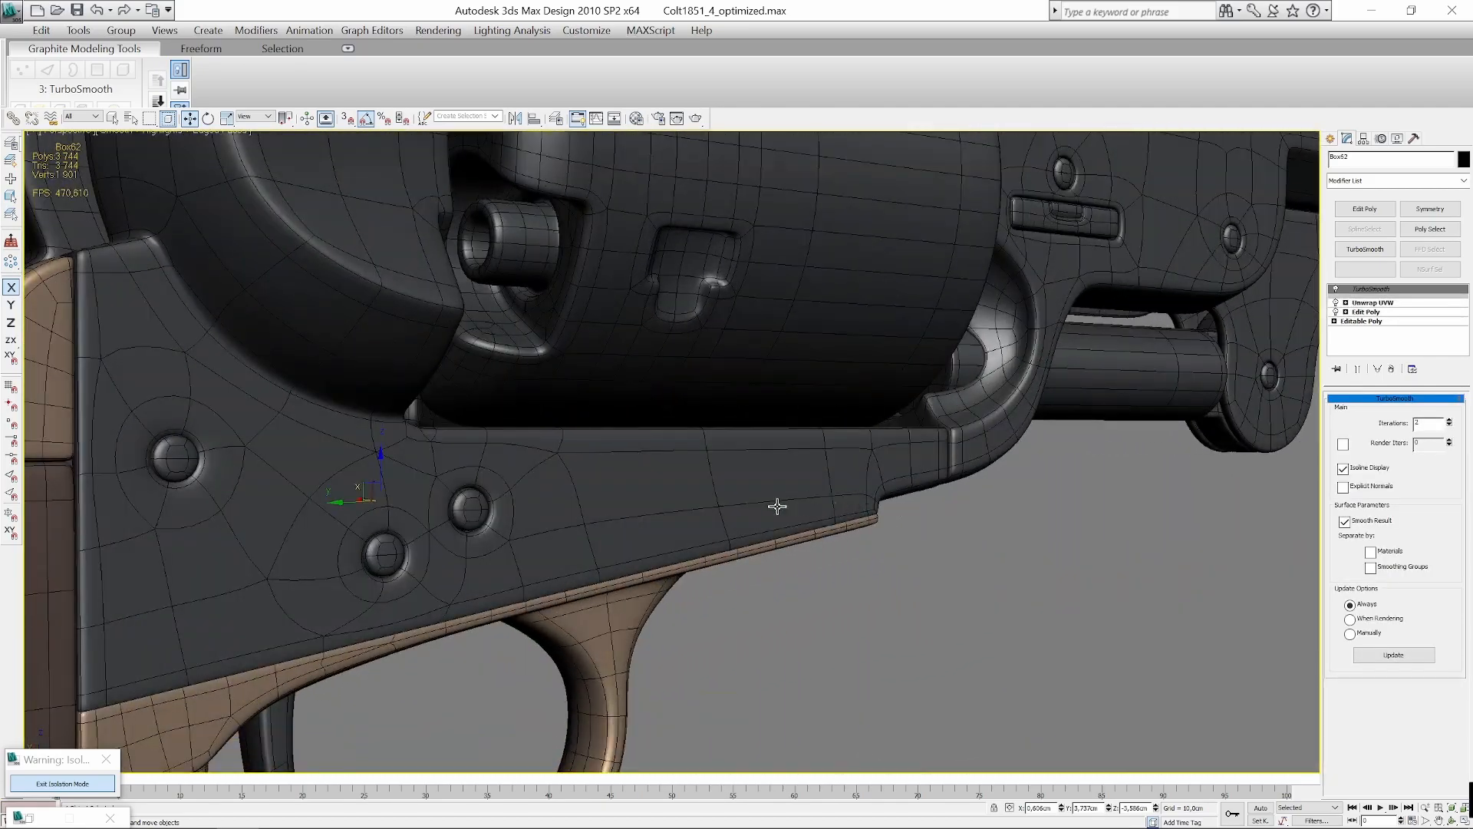
Select the two neighbouring frame screws in turn to examine their simple meshes, and clear the selection.
left_click(466, 514)
middle_click_drag(549, 531, 703, 523)
scroll(706, 524, "up", 4)
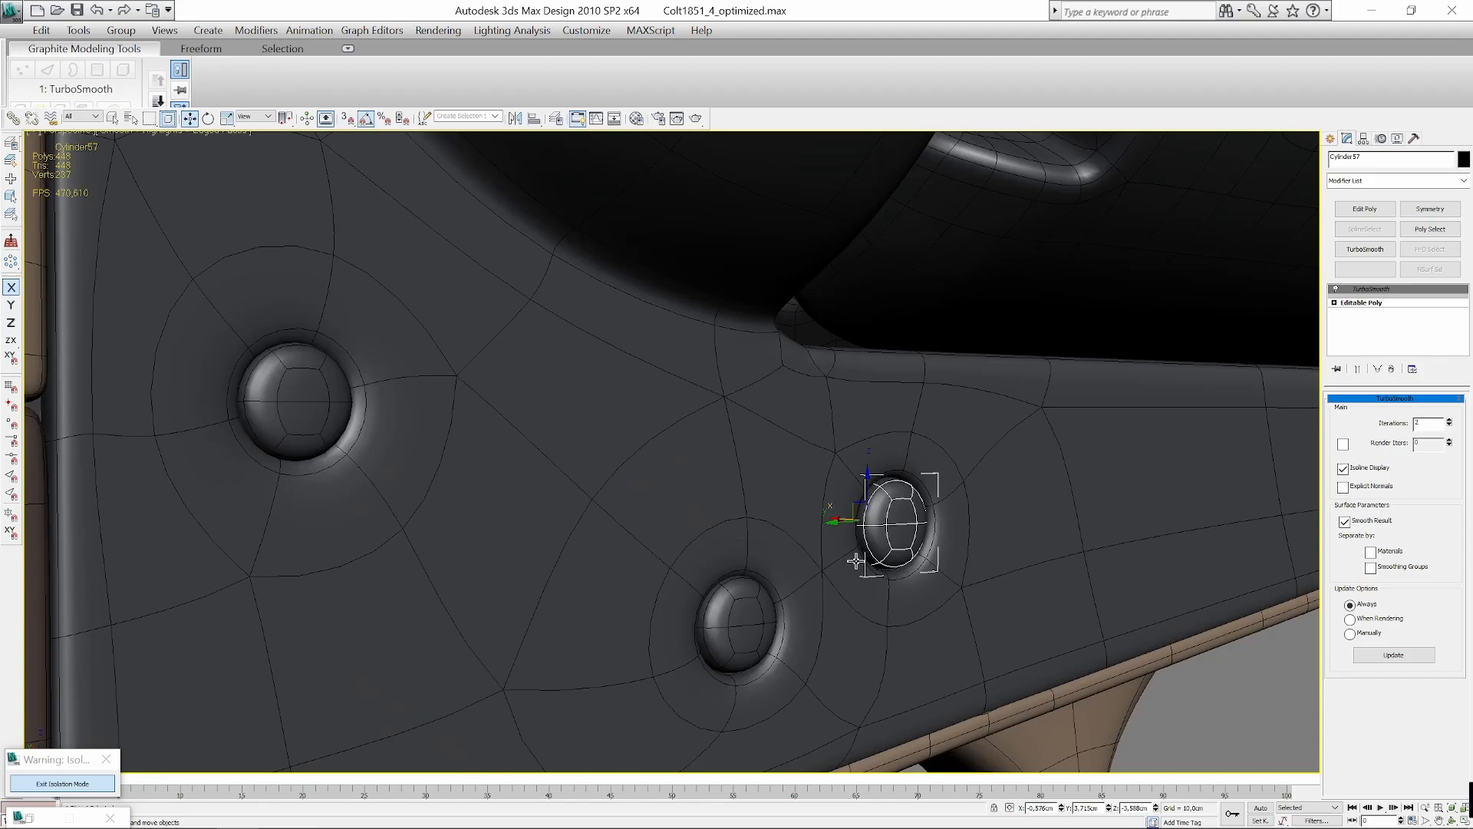
left_click(753, 629)
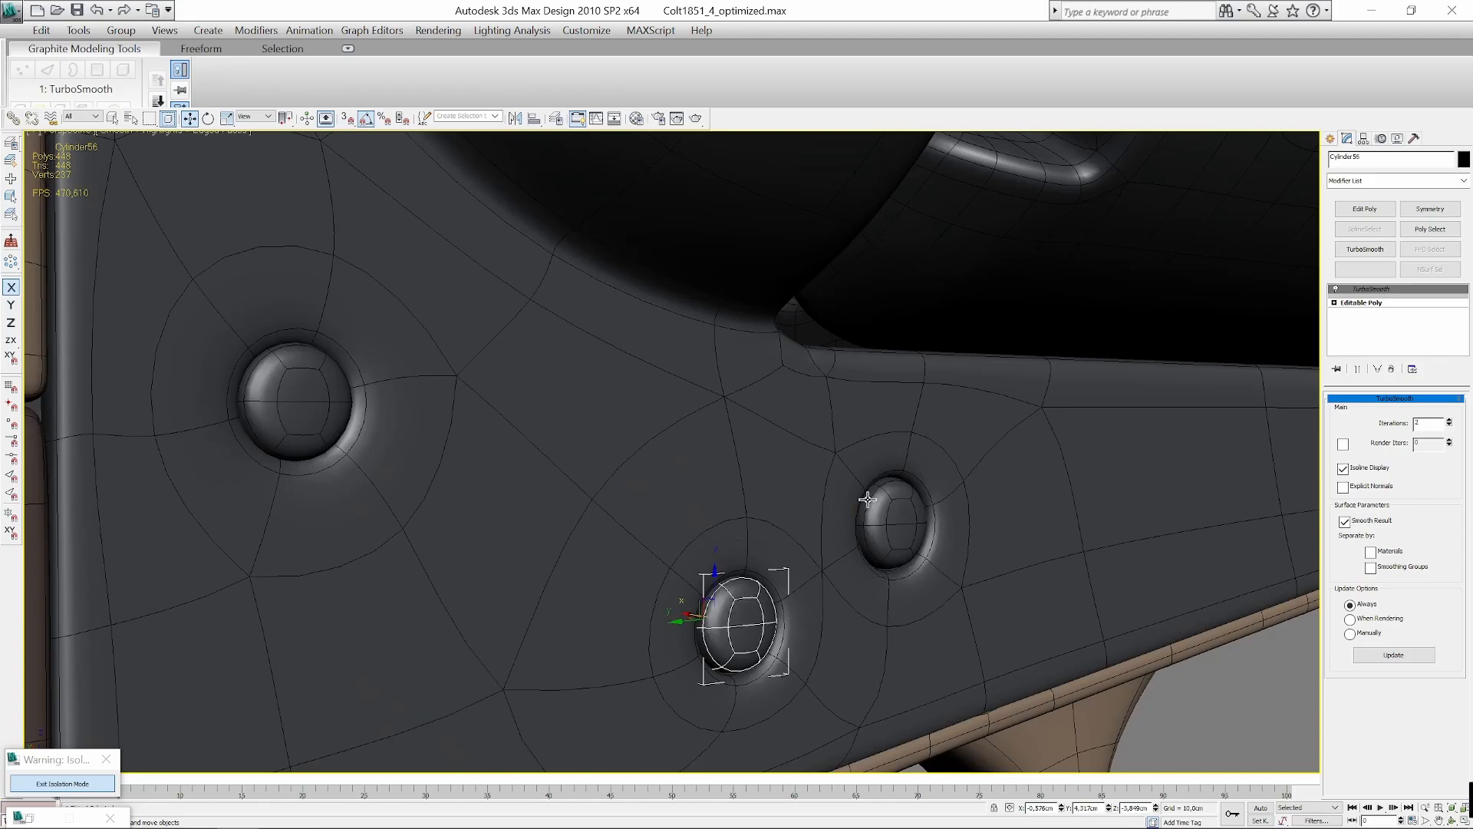
left_click(908, 516)
scroll(997, 449, "down", 8)
left_click(1093, 531)
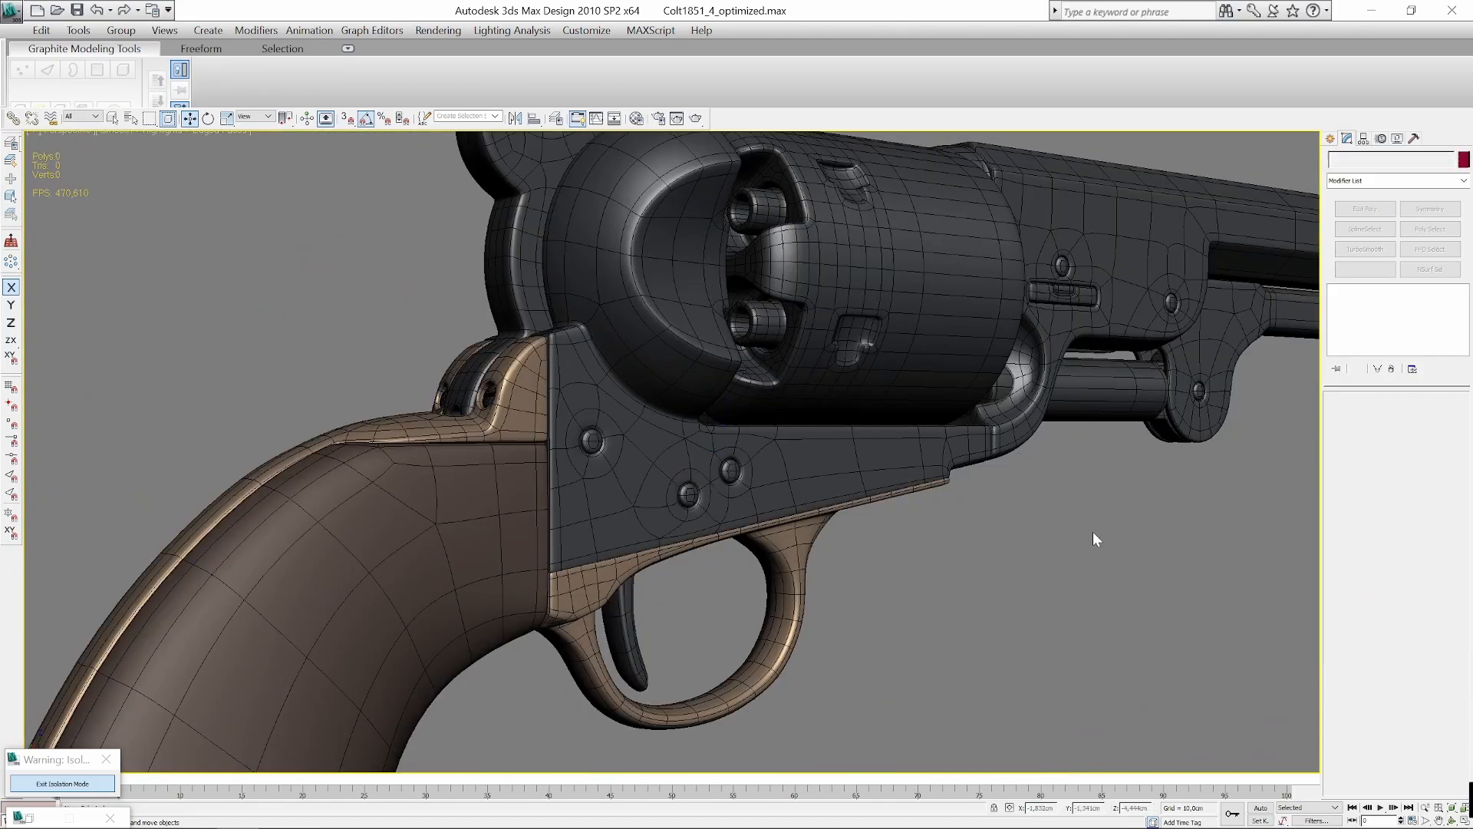
Examine the revolver's grip, frame, cylinder and barrel wireframes from several angles.
scroll(799, 516, "down", 4)
middle_click_drag(787, 520, 652, 531, "alt")
mouse_move(801, 445)
middle_mouse_down()
mouse_move(710, 474)
mouse_move(779, 455)
mouse_move(720, 424)
mouse_move(807, 456)
middle_mouse_up()
scroll(710, 474, "up", 5)
scroll(779, 455, "down", 4)
middle_click_drag(580, 307, 698, 420, "alt")
scroll(698, 420, "down", 3)
middle_click_drag(717, 482, 794, 391)
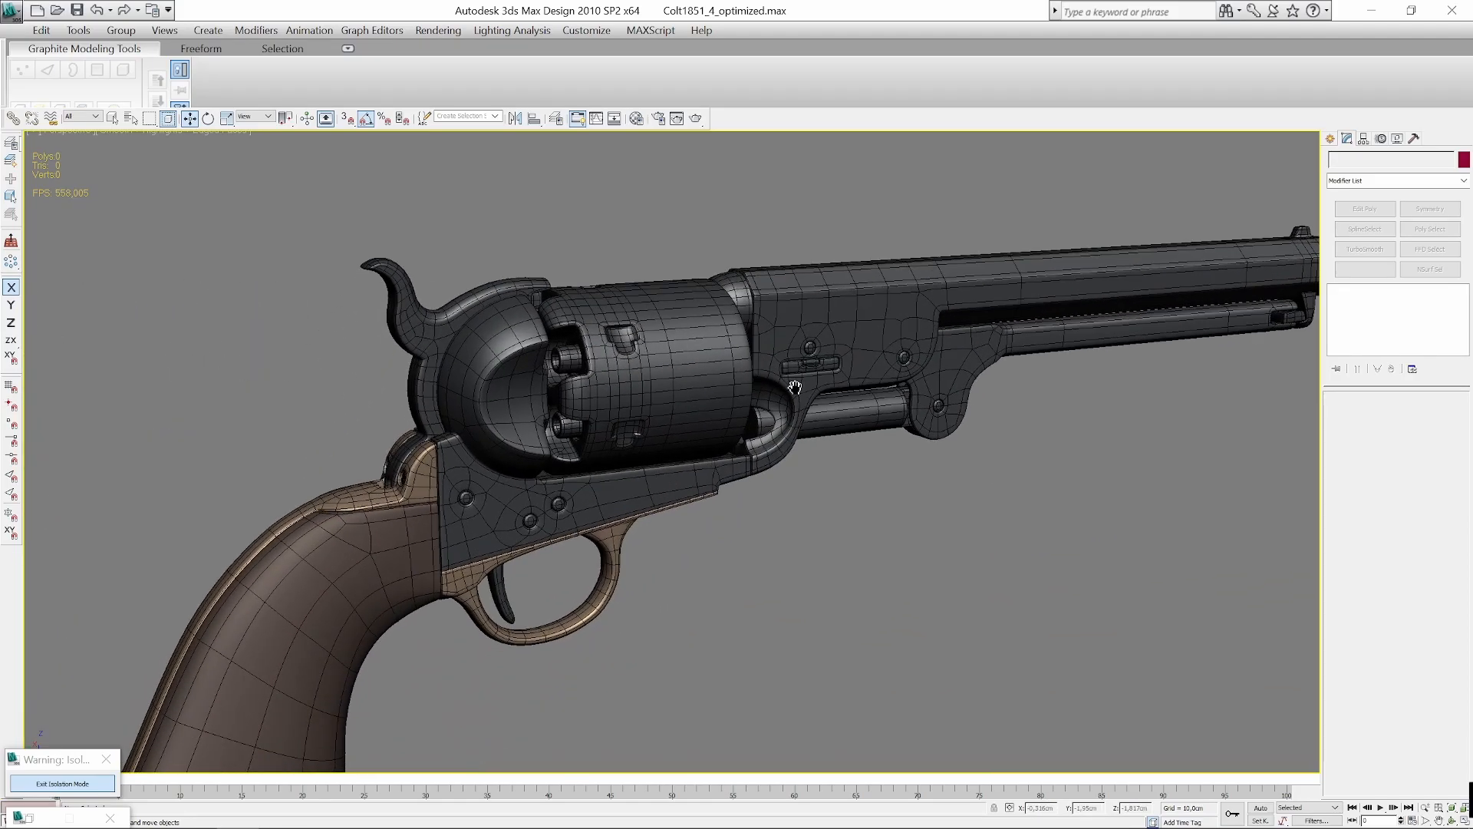
scroll(824, 373, "up", 3)
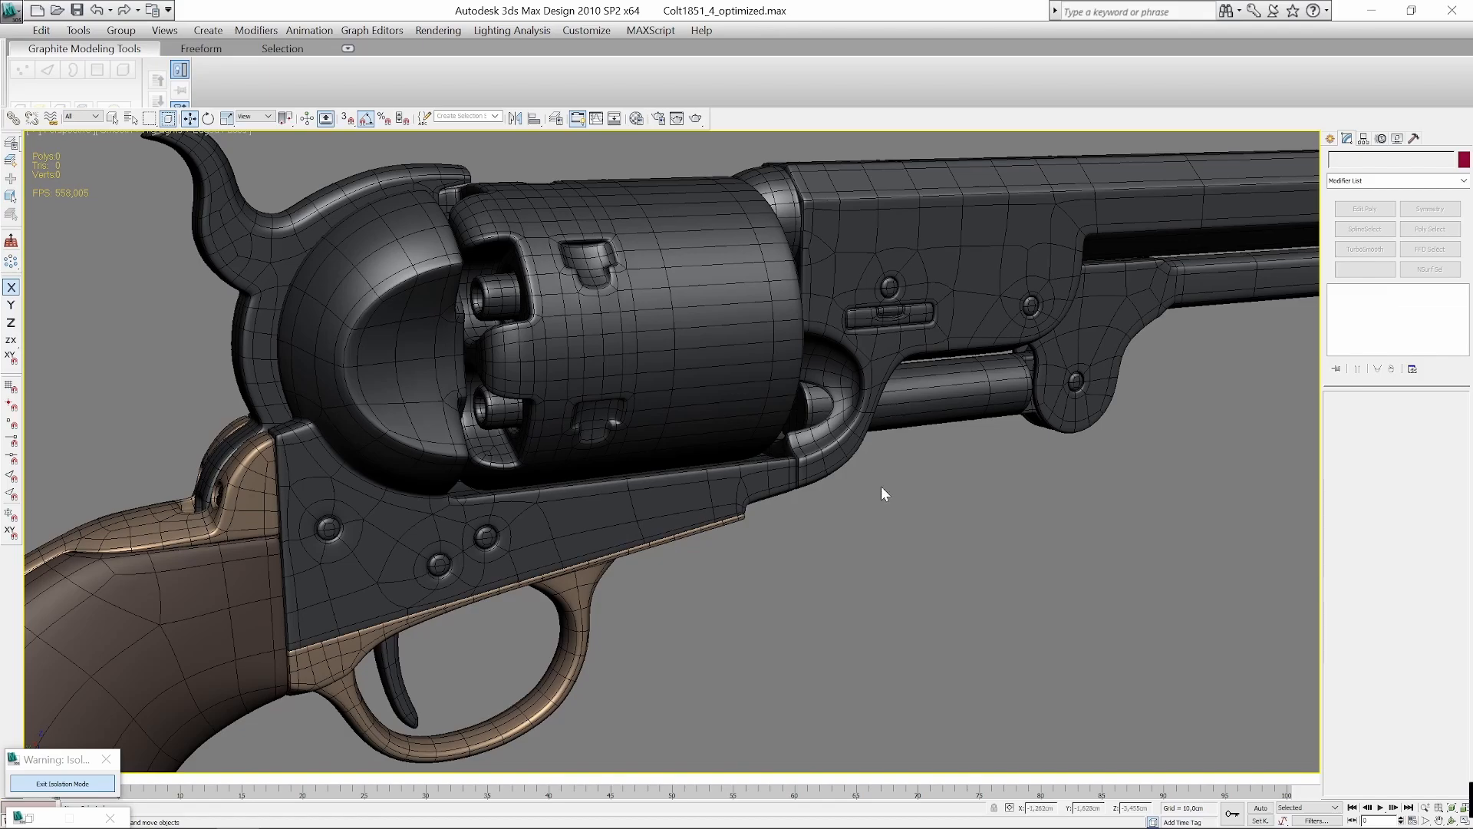
middle_click_drag(882, 491, 813, 503)
scroll(813, 502, "down", 3)
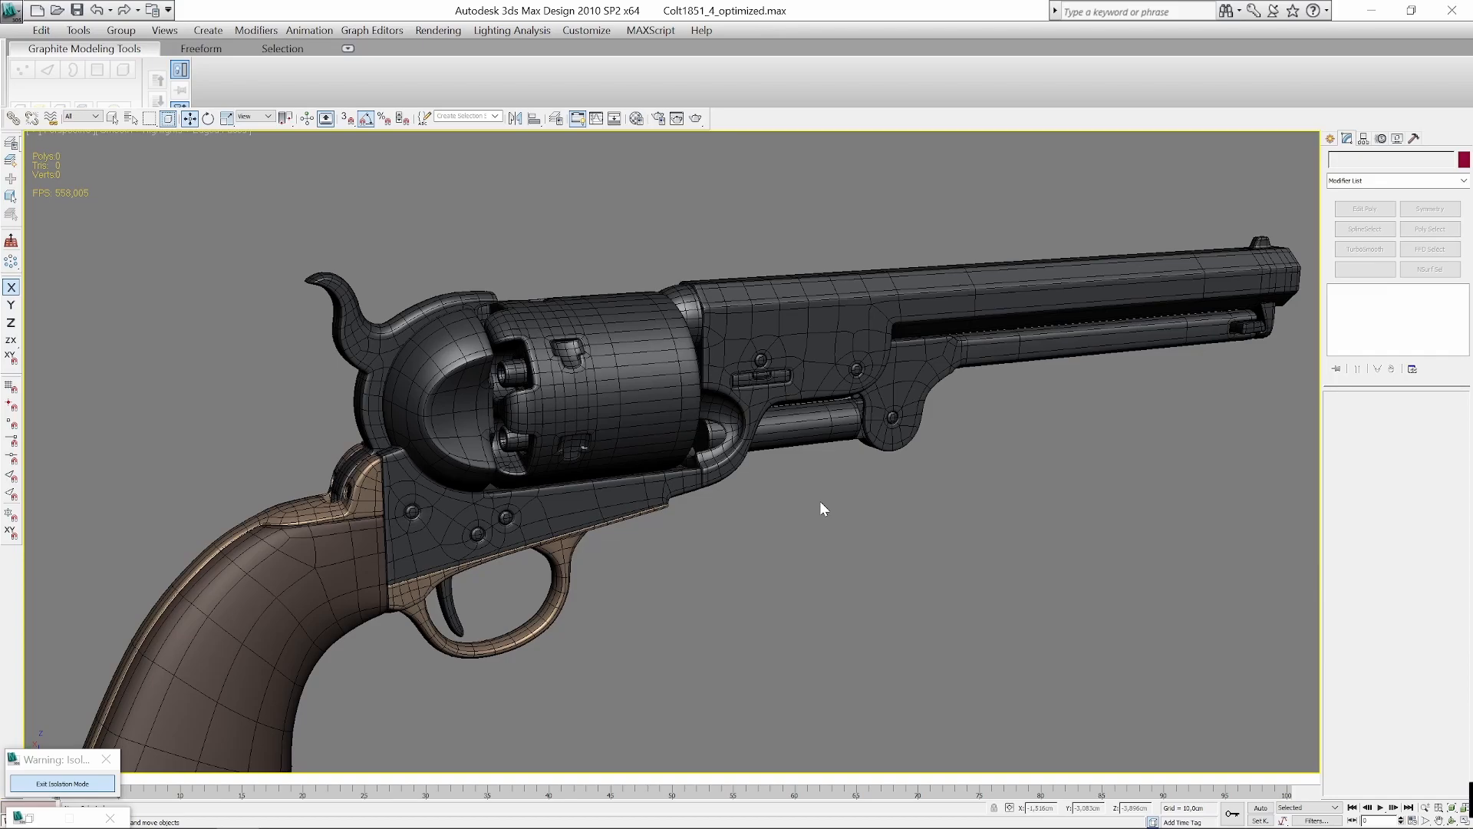
Examine the rounded cutout in the barrel housing ahead of the cylinder and the plunger end inside it.
scroll(805, 497, "up", 6)
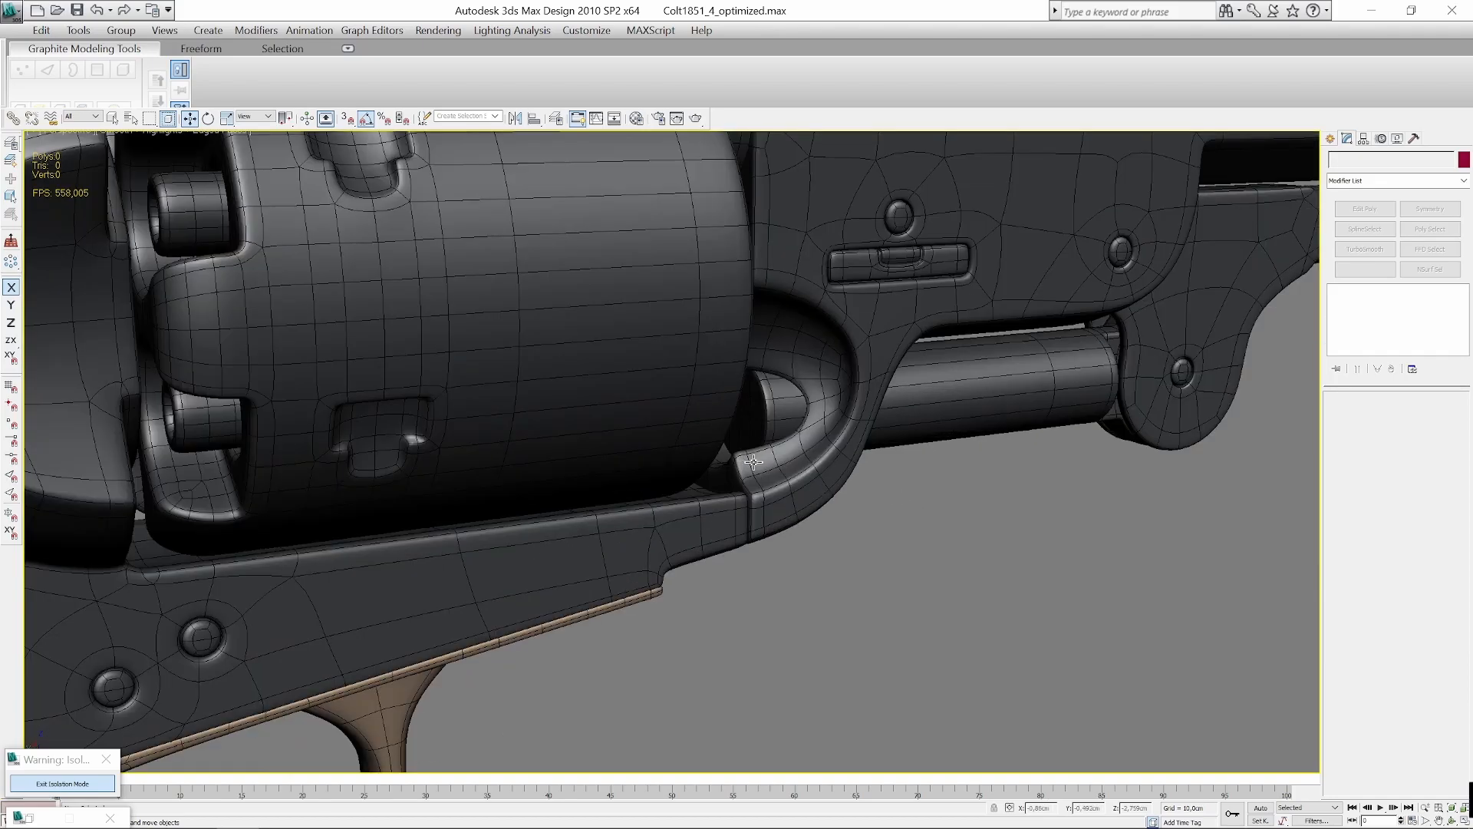
scroll(765, 487, "up", 2)
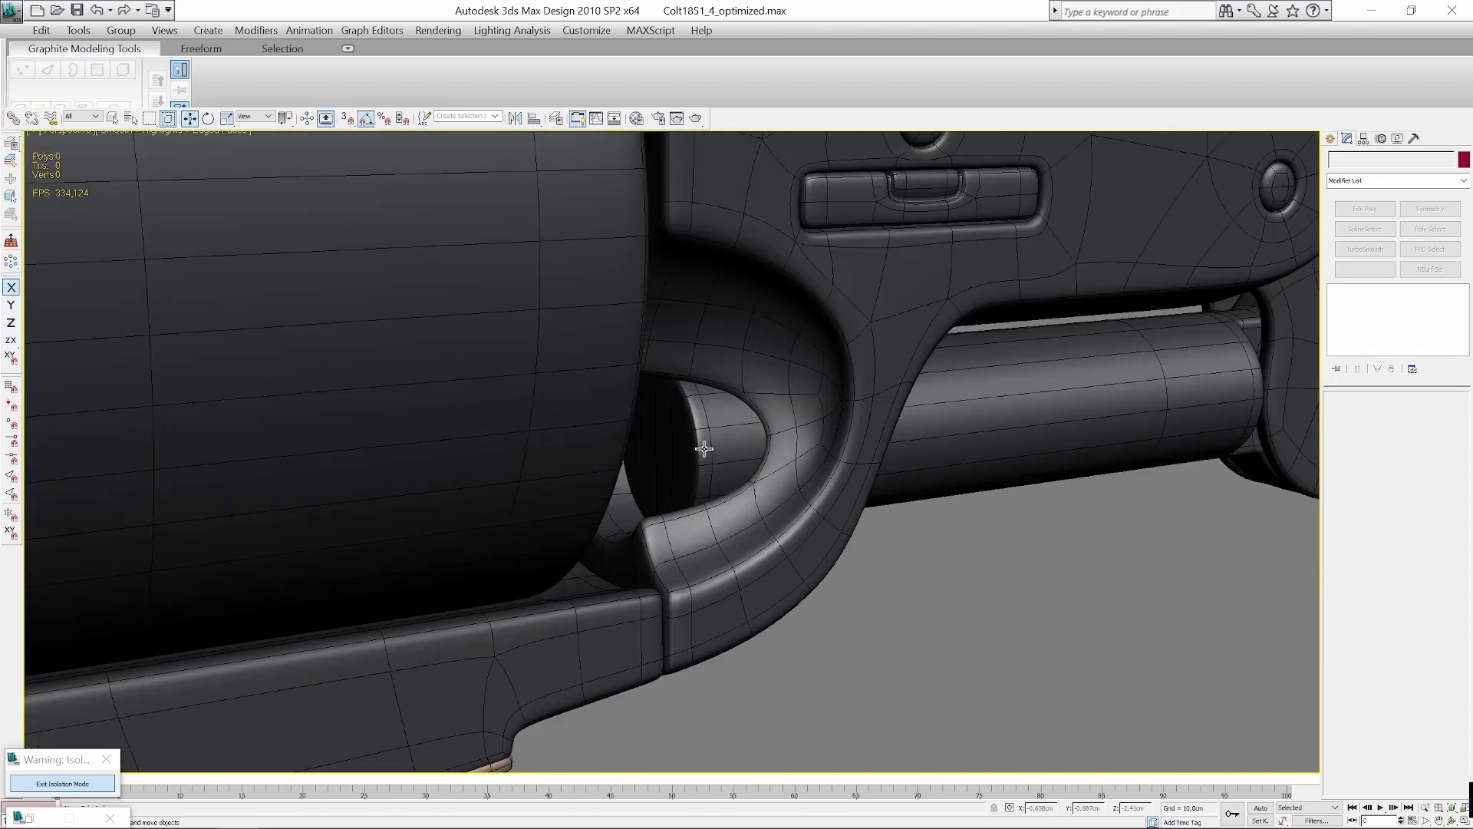
scroll(704, 449, "down", 2)
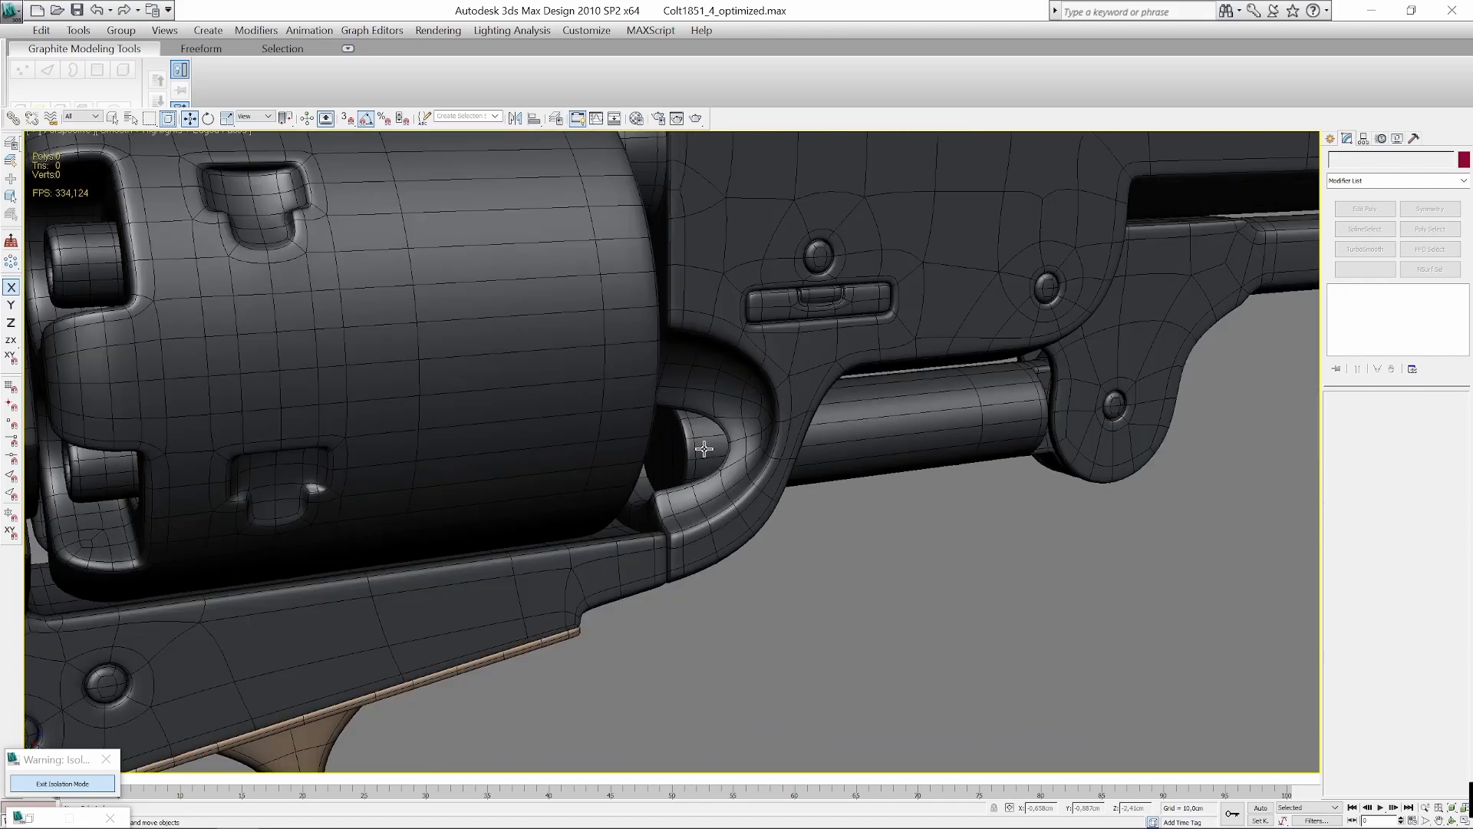
mouse_move(930, 499)
middle_mouse_down("alt")
mouse_move(946, 495)
mouse_move(924, 510)
middle_mouse_up("alt")
scroll(840, 492, "down", 2)
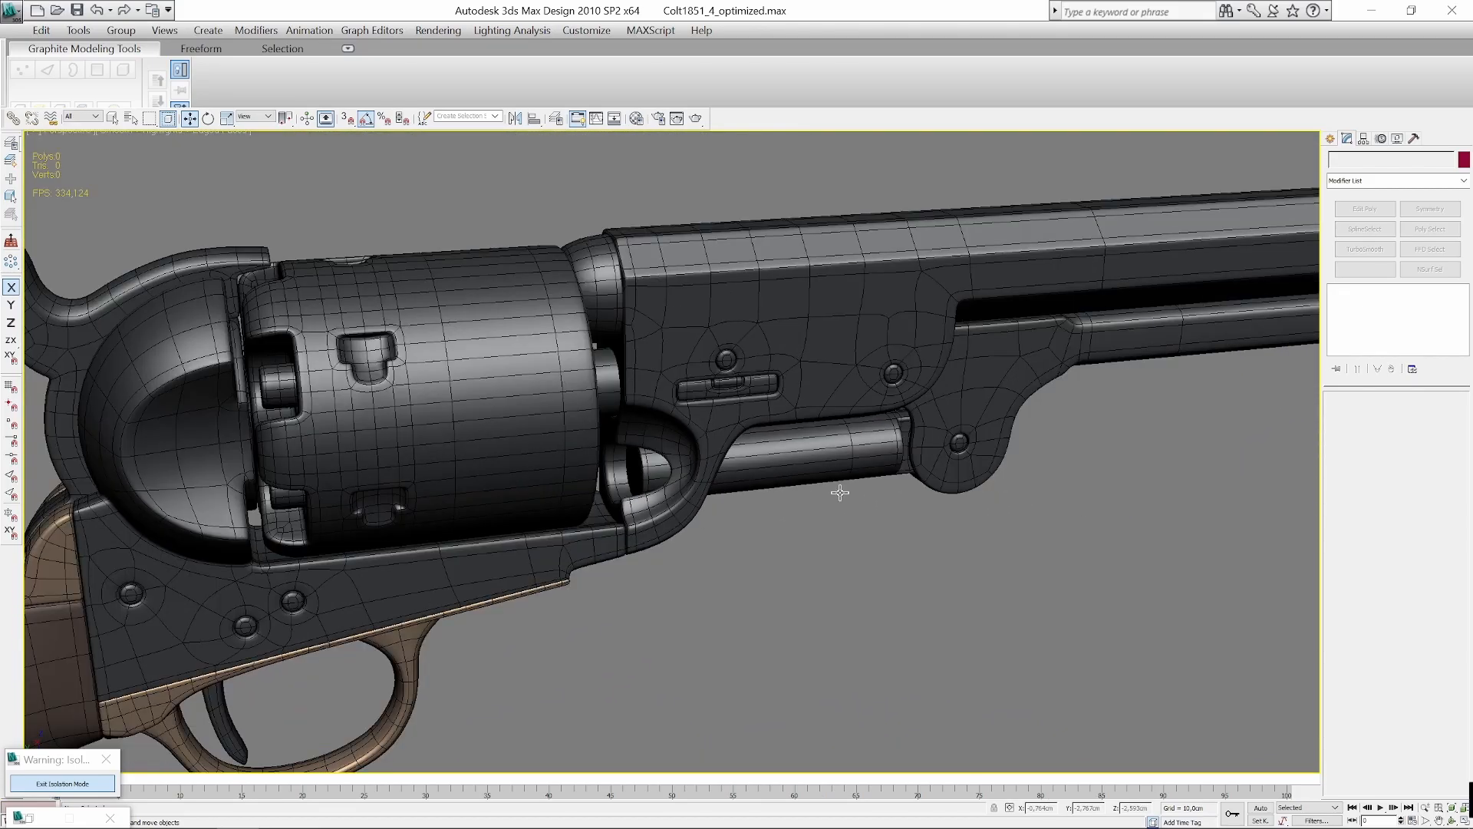
scroll(727, 517, "up", 5)
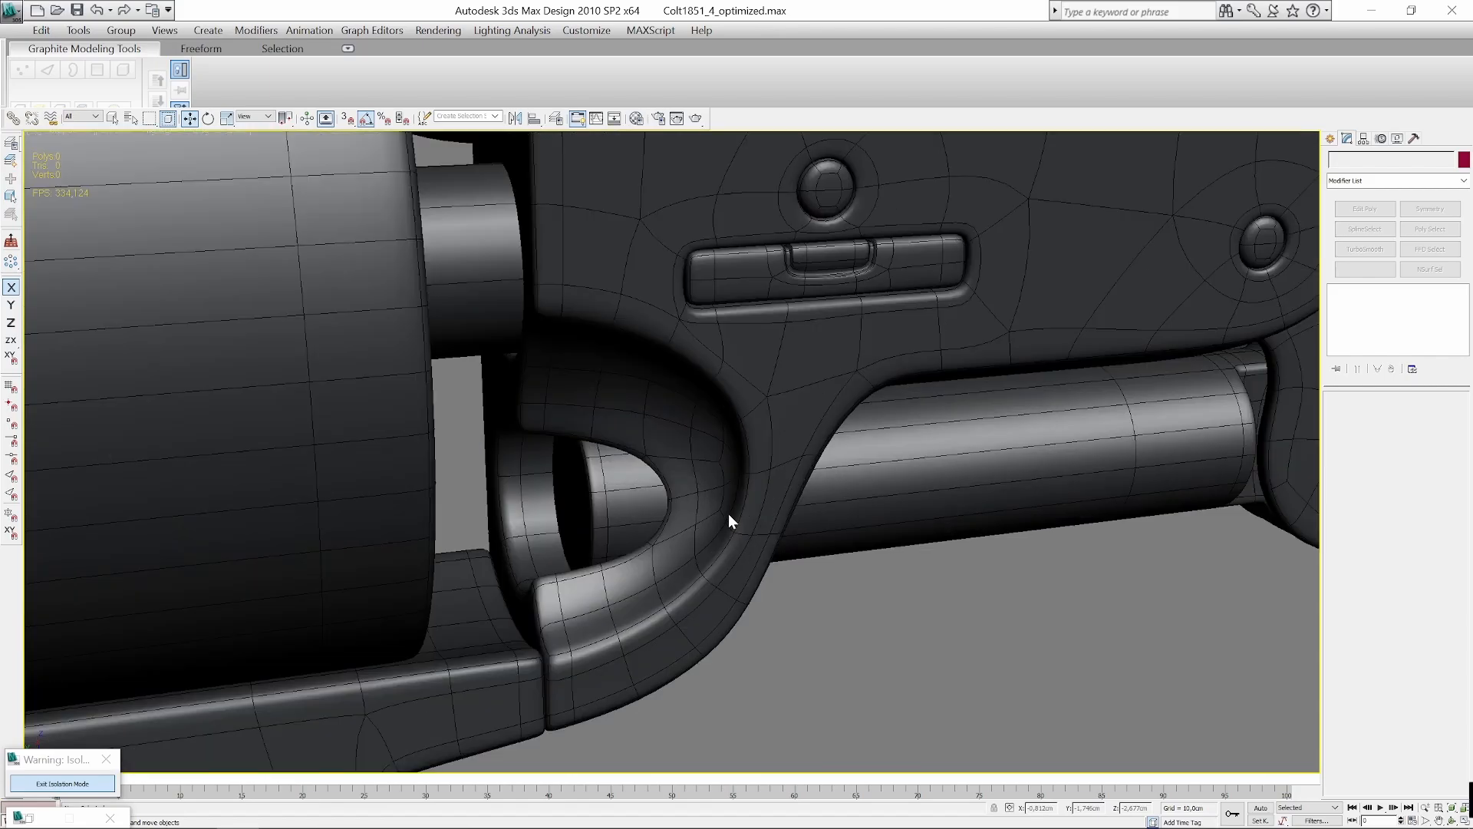
Select the barrel housing, examine its wireframe around the rounded cutout, and clear the selection.
left_click(729, 513)
mouse_move(729, 513)
middle_mouse_down("alt")
mouse_move(772, 474)
mouse_move(720, 526)
middle_mouse_up("alt")
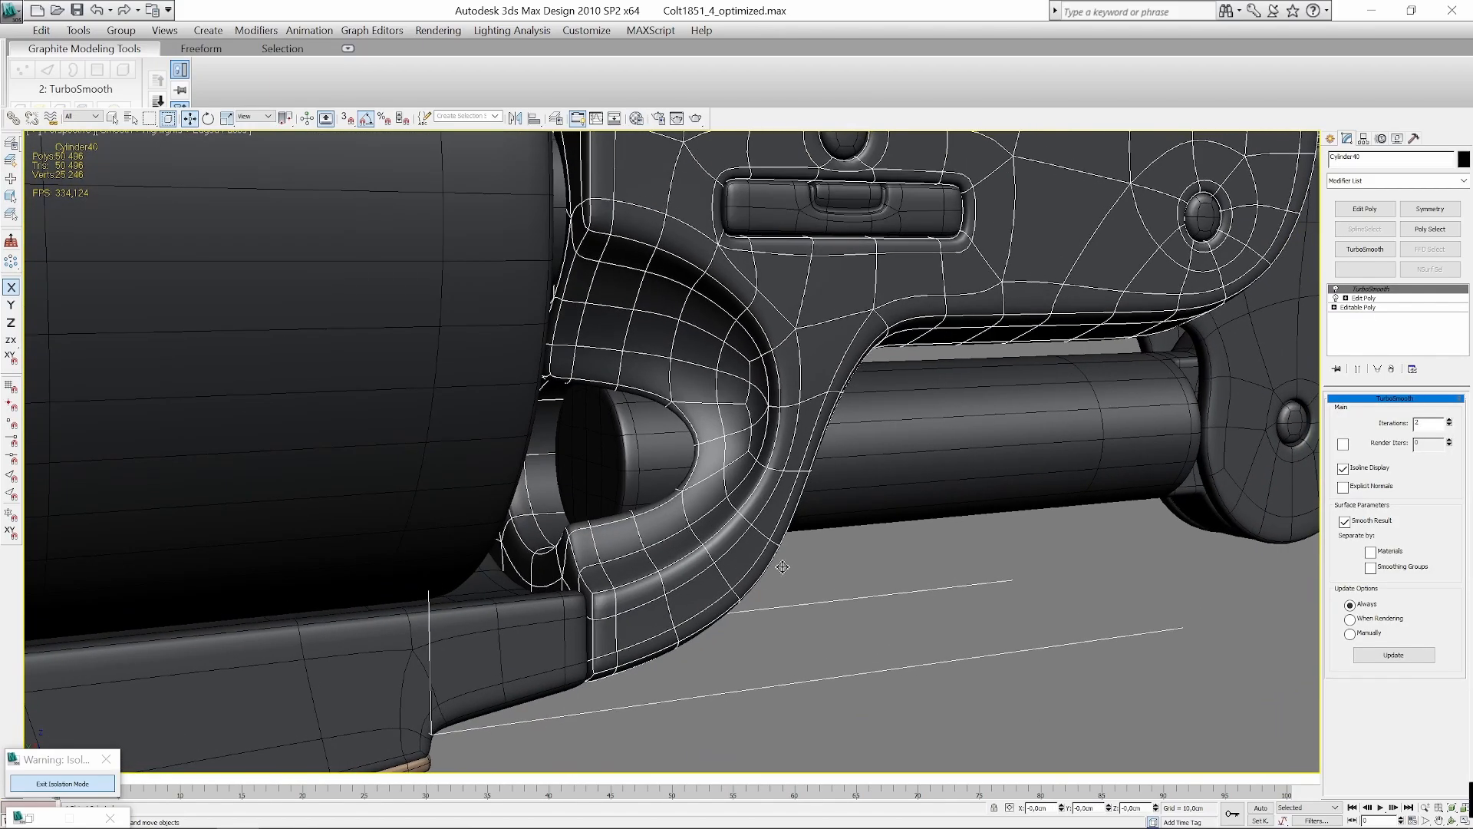
left_click(849, 587)
middle_click_drag(807, 500, 860, 455)
scroll(839, 534, "up", 3)
left_click(834, 382)
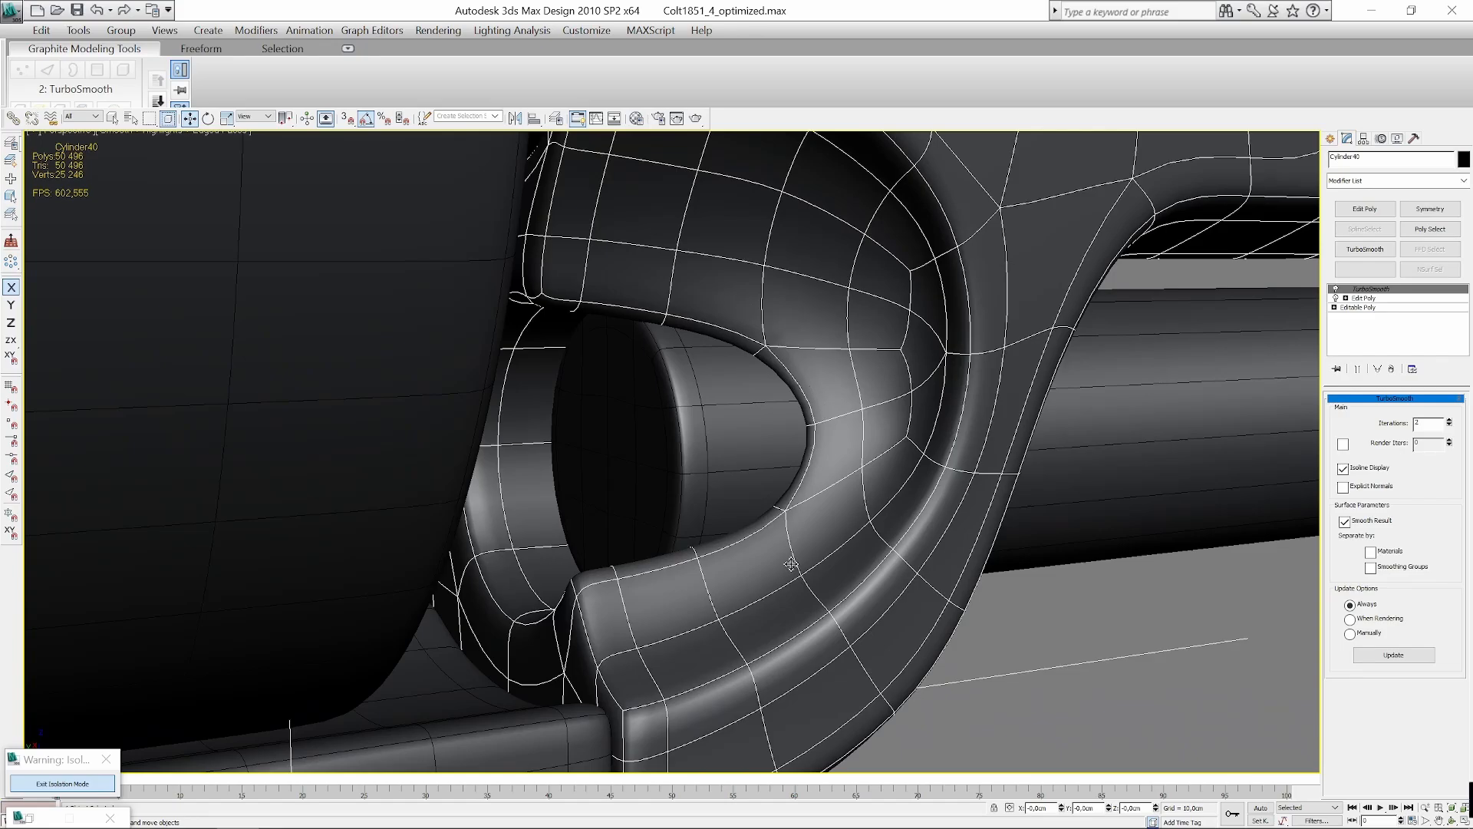
left_click(1090, 619)
scroll(820, 491, "down", 2)
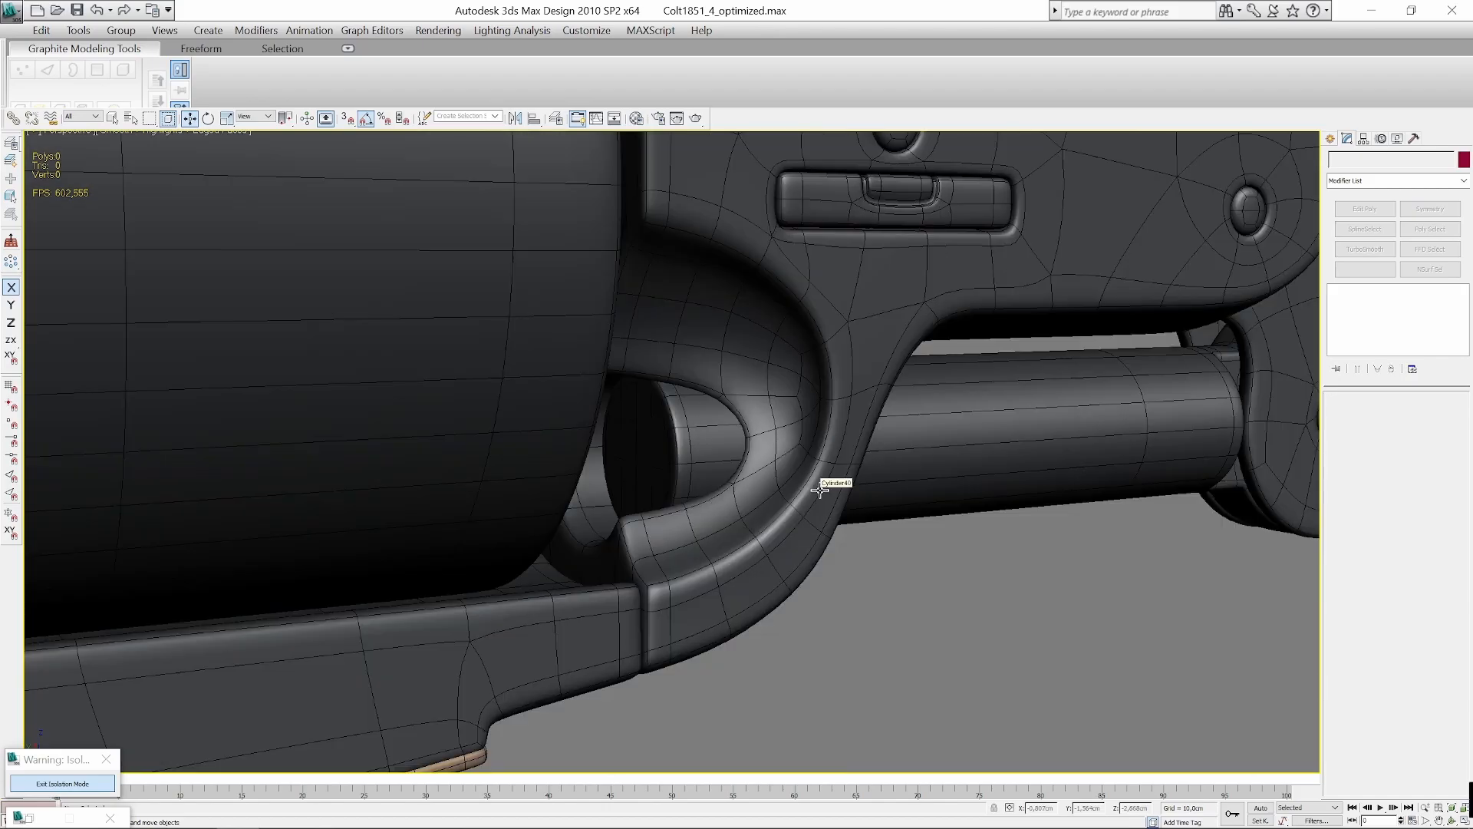
Examine the whole revolver with its muzzle side and cylinder front in view.
scroll(821, 455, "down", 4)
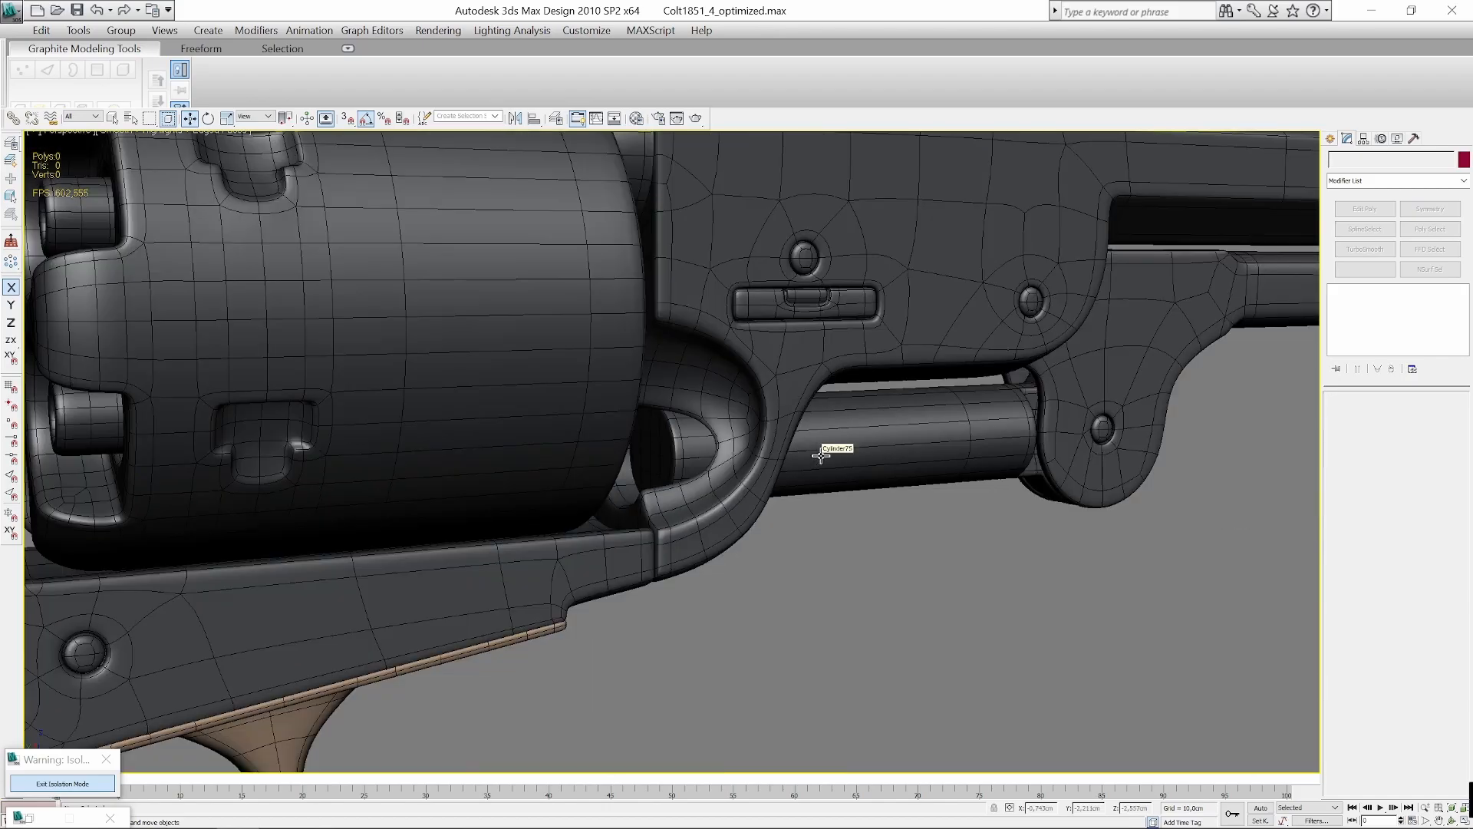
scroll(873, 474, "down", 2)
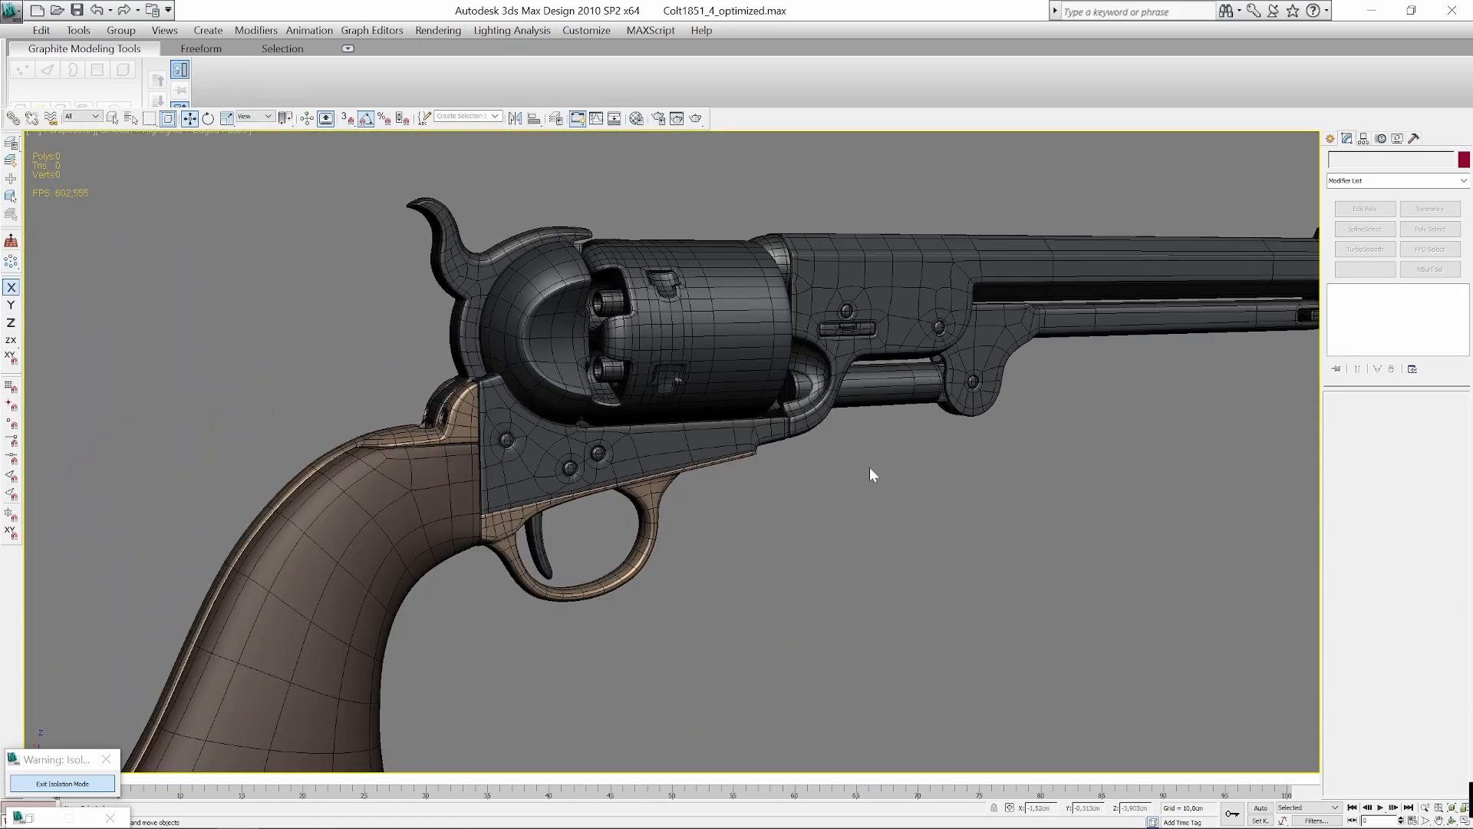
middle_click_drag(865, 486, 825, 503, "alt")
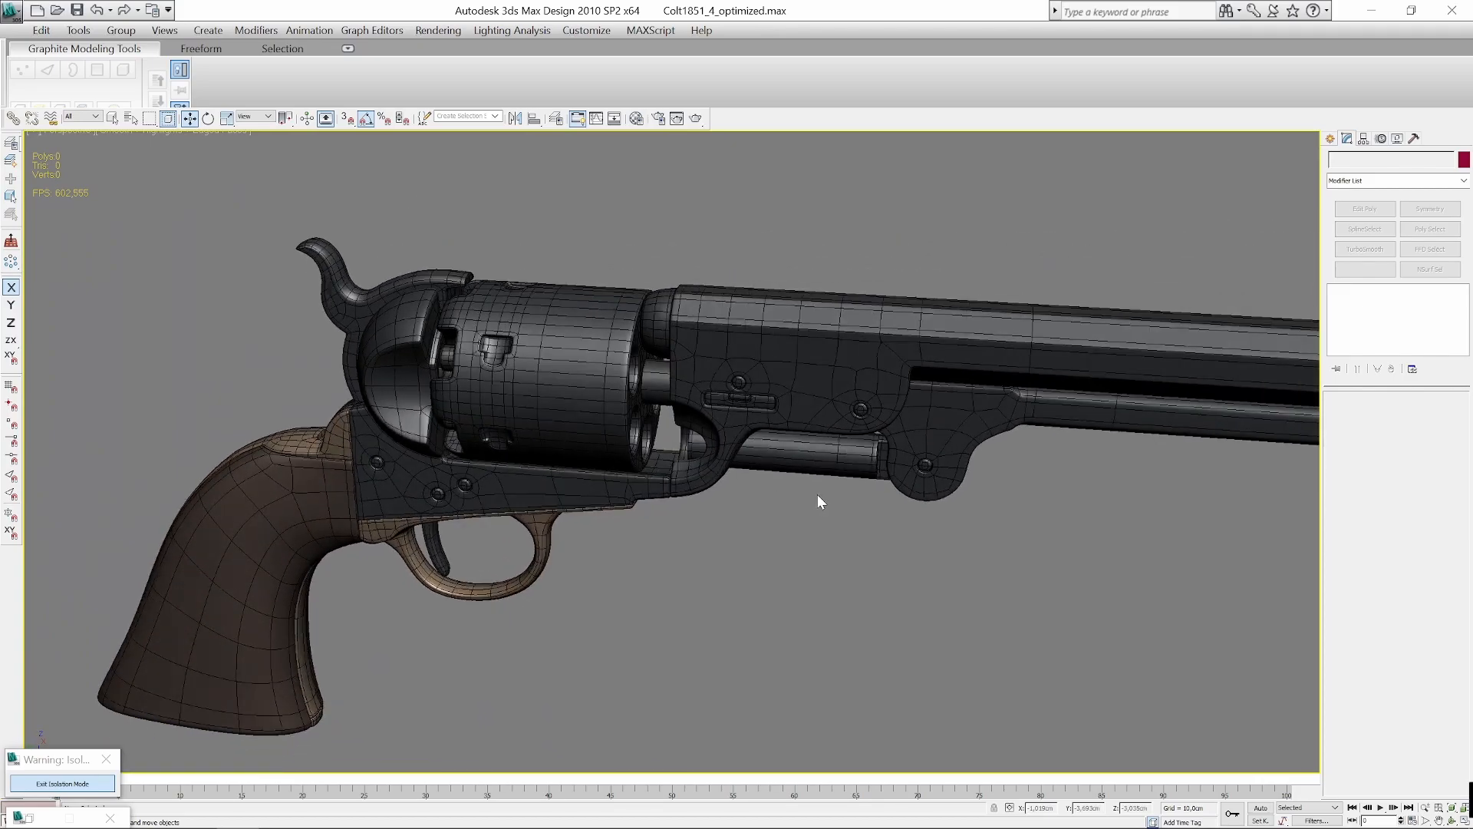
mouse_move(805, 502)
middle_mouse_down("alt")
mouse_move(804, 536)
mouse_move(831, 492)
middle_mouse_up("alt")
scroll(831, 492, "down", 4)
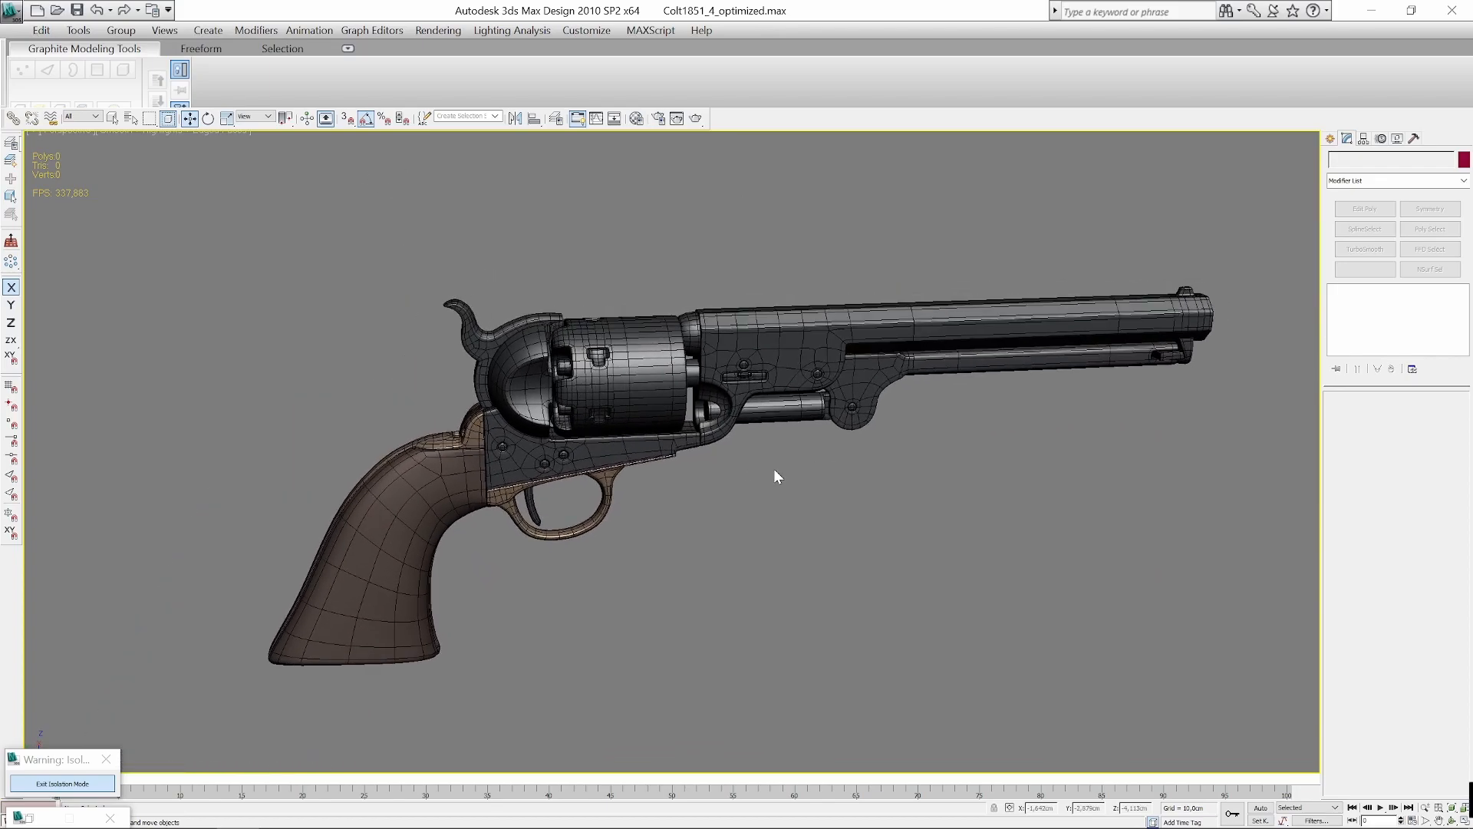
Select the loading lever's pivot screw, examine its mesh while toggling see-through display, and clear the selection.
scroll(816, 428, "up", 4)
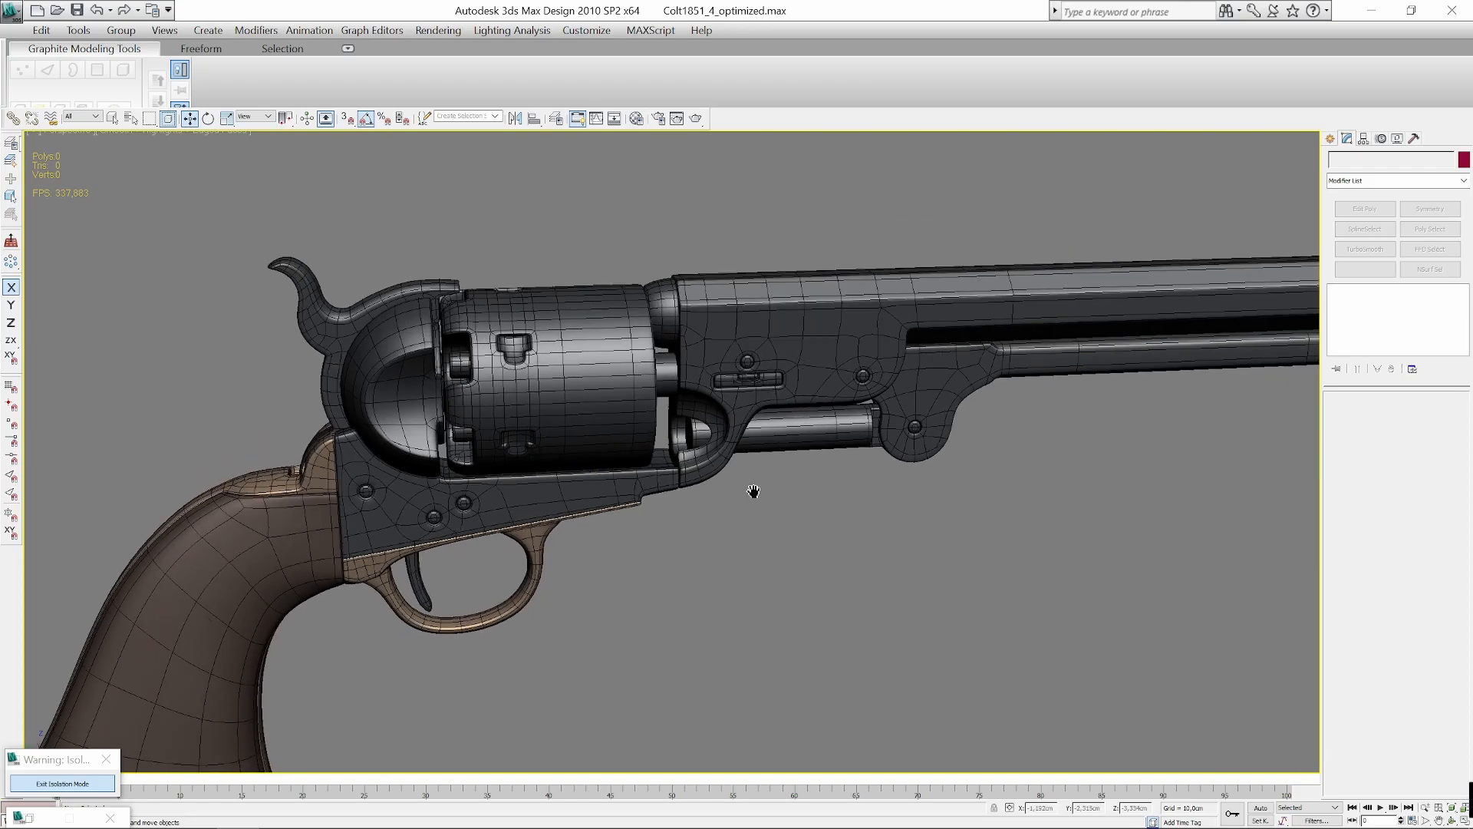
scroll(885, 526, "up", 5)
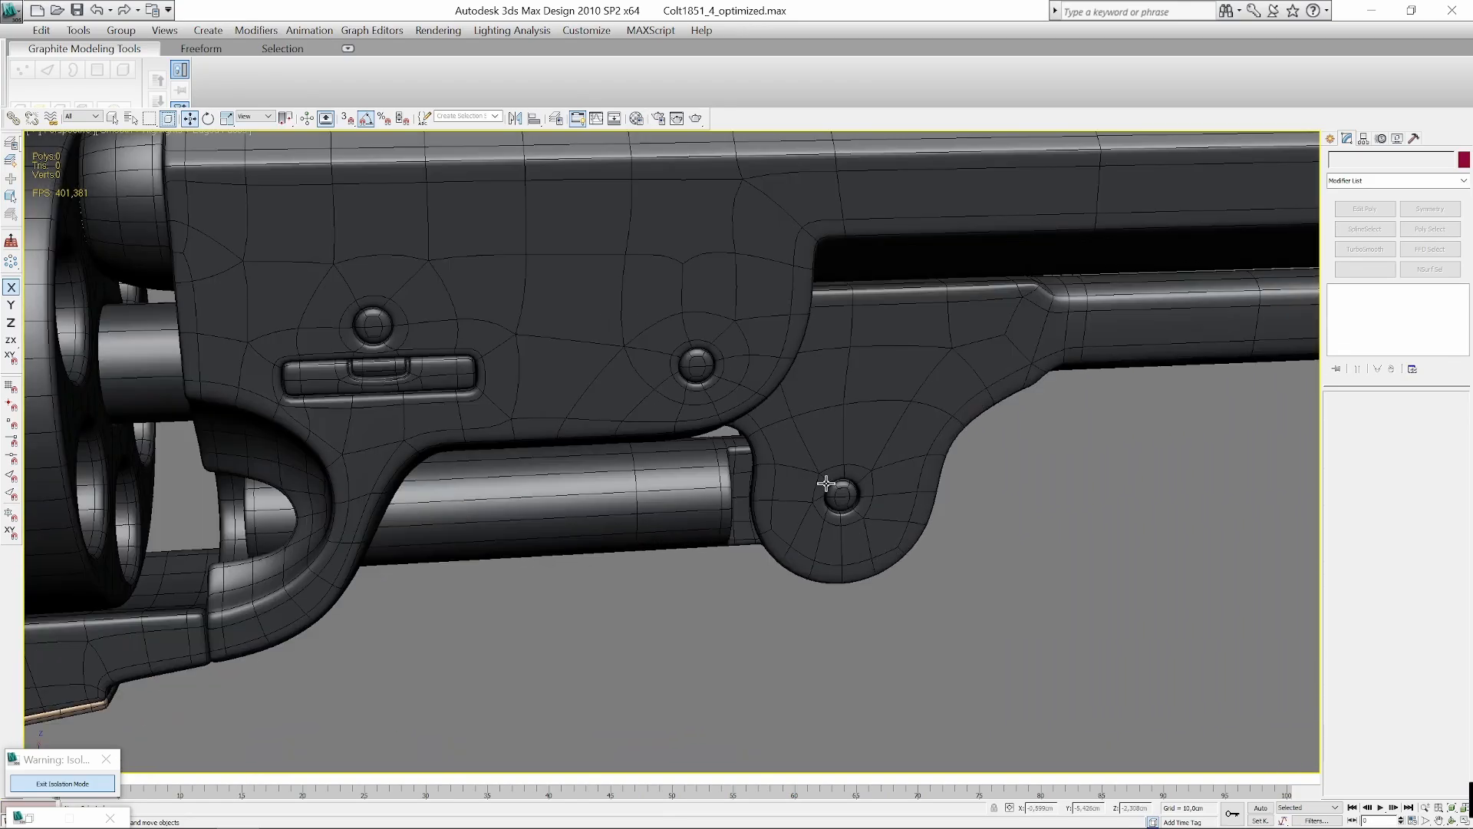
left_click(844, 491)
middle_click_drag(965, 524, 923, 597, "alt")
scroll(774, 378, "up", 2)
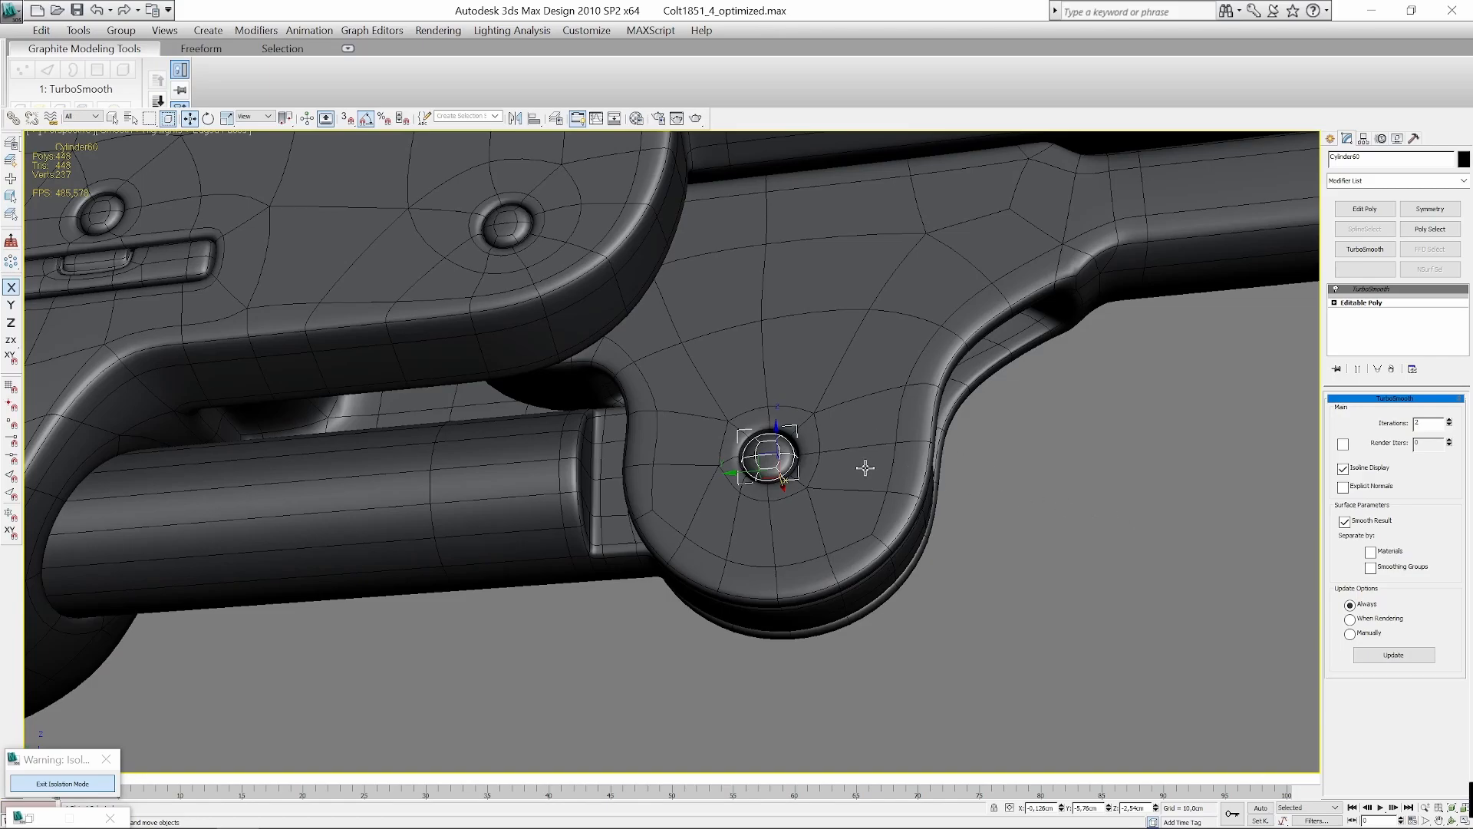
scroll(855, 466, "up", 3)
key("alt+x")
key("alt+x")
scroll(882, 503, "down", 3)
middle_click_drag(890, 508, 900, 514, "alt")
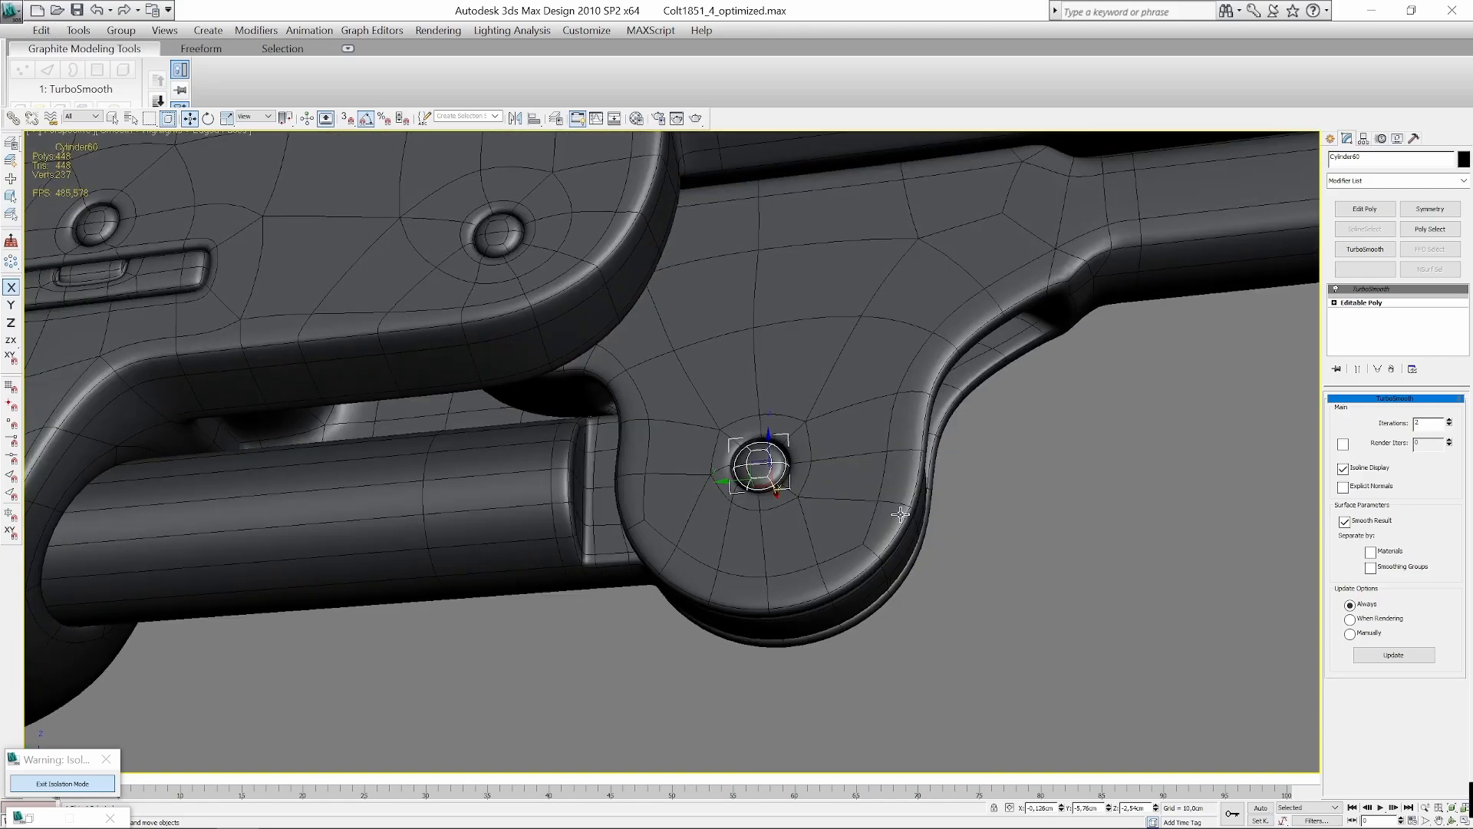
left_click(1040, 529)
Examine the loading lever, barrel housing and frame from slightly below and from behind.
scroll(1041, 529, "down", 5)
scroll(790, 469, "up", 2)
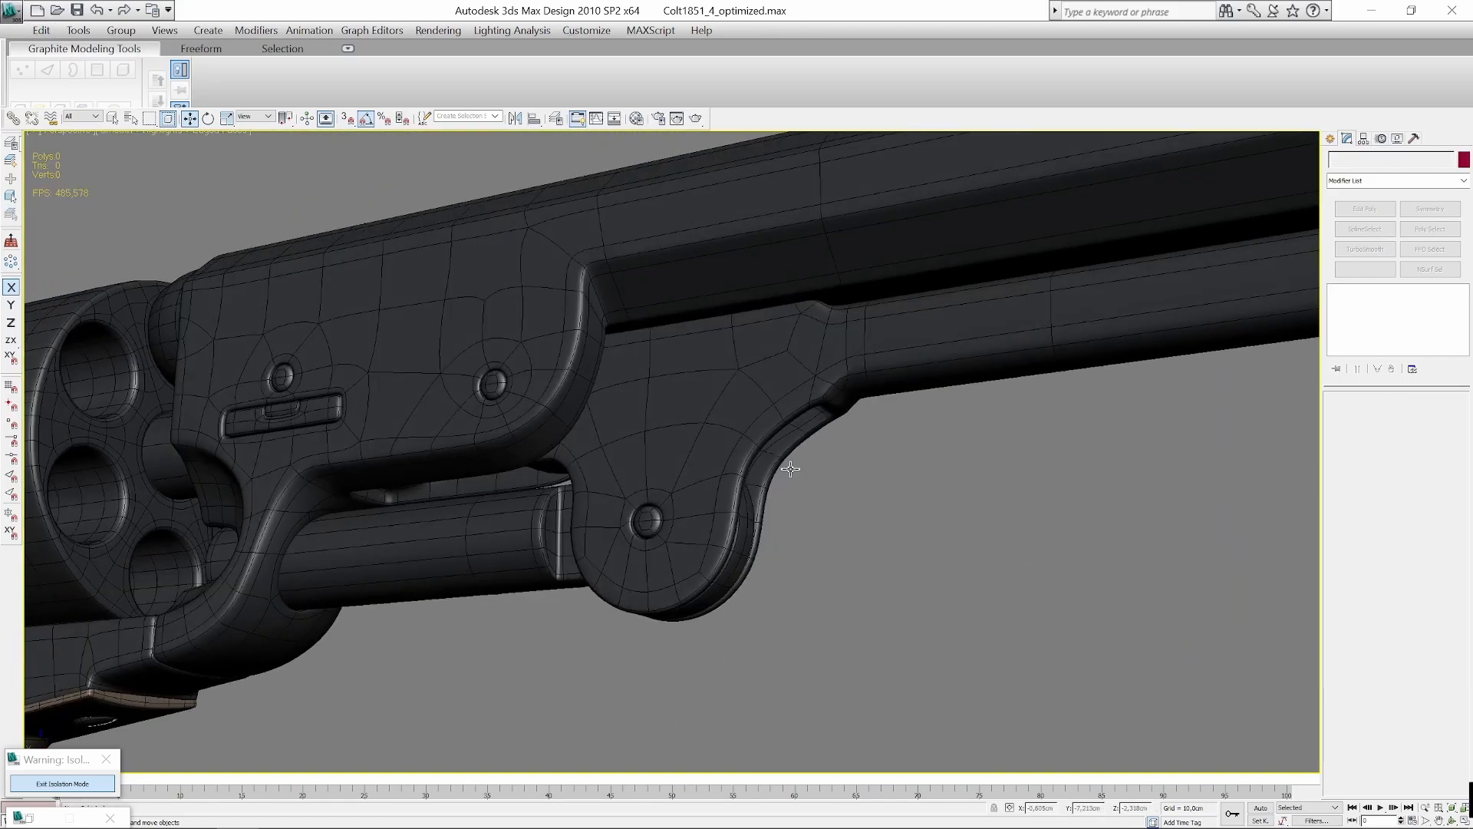
middle_click_drag(790, 468, 857, 502, "alt")
scroll(857, 501, "down", 3)
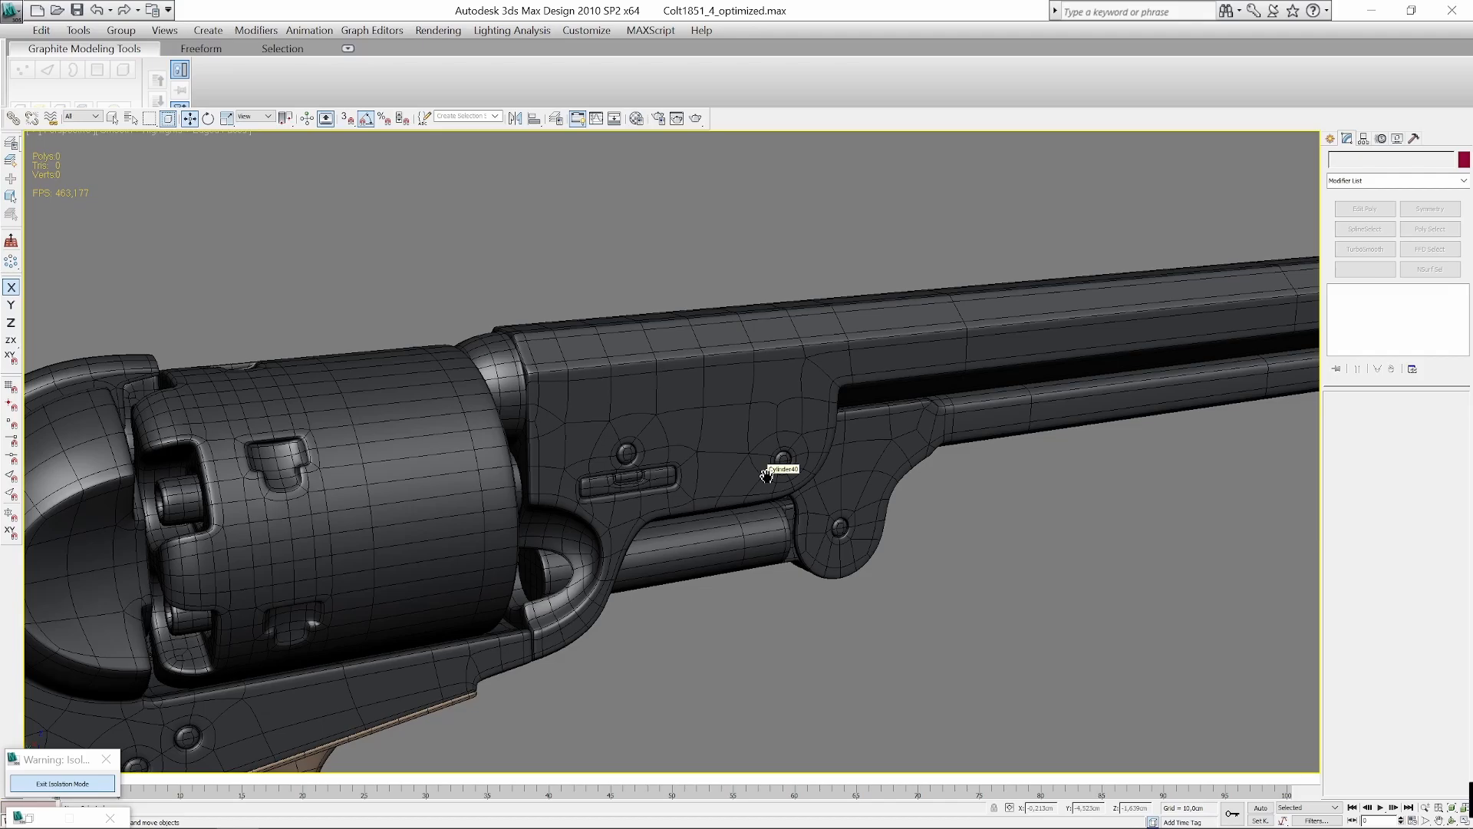
scroll(767, 475, "down", 3)
middle_click_drag(738, 551, 919, 353)
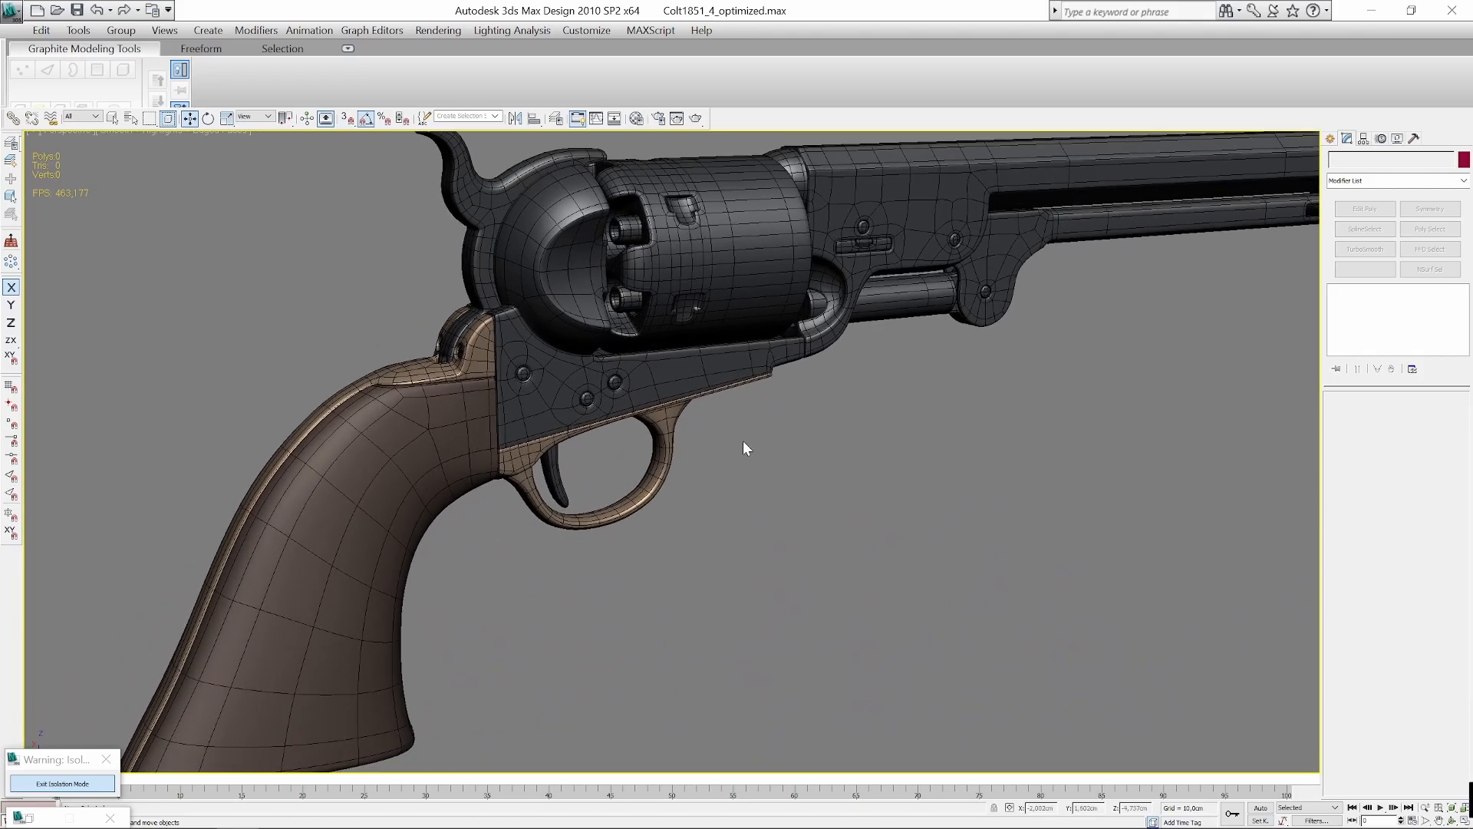
Select the front frame screw above the trigger guard, compare both sides of the frame, and clear the selection.
scroll(652, 476, "down", 3)
middle_click_drag(777, 341, 723, 393, "alt")
middle_click_drag(616, 422, 847, 400)
scroll(596, 515, "up", 4)
left_click(556, 535)
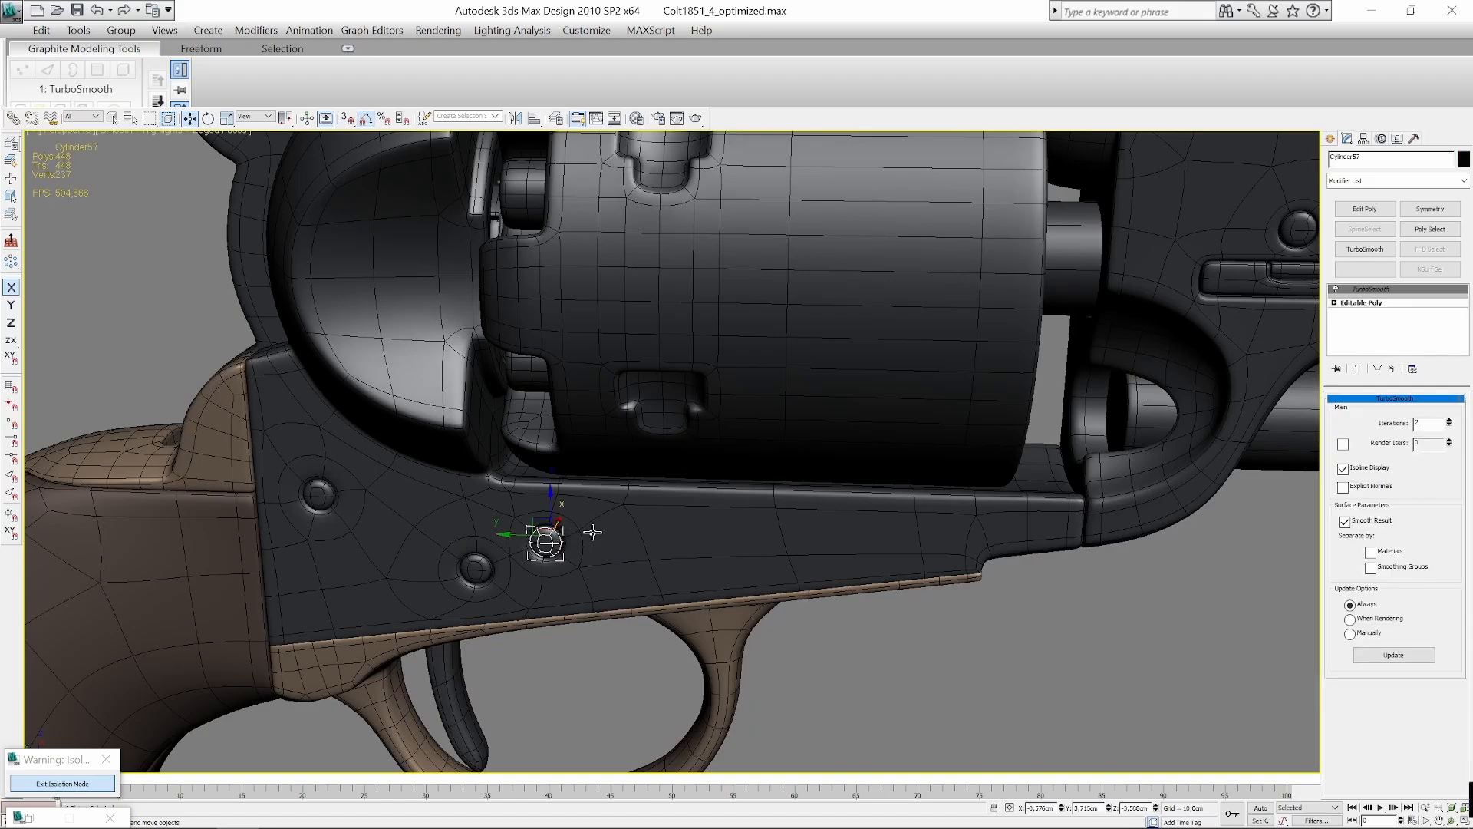
mouse_move(555, 536)
middle_mouse_down("alt")
mouse_move(724, 540)
mouse_move(814, 501)
middle_mouse_up("alt")
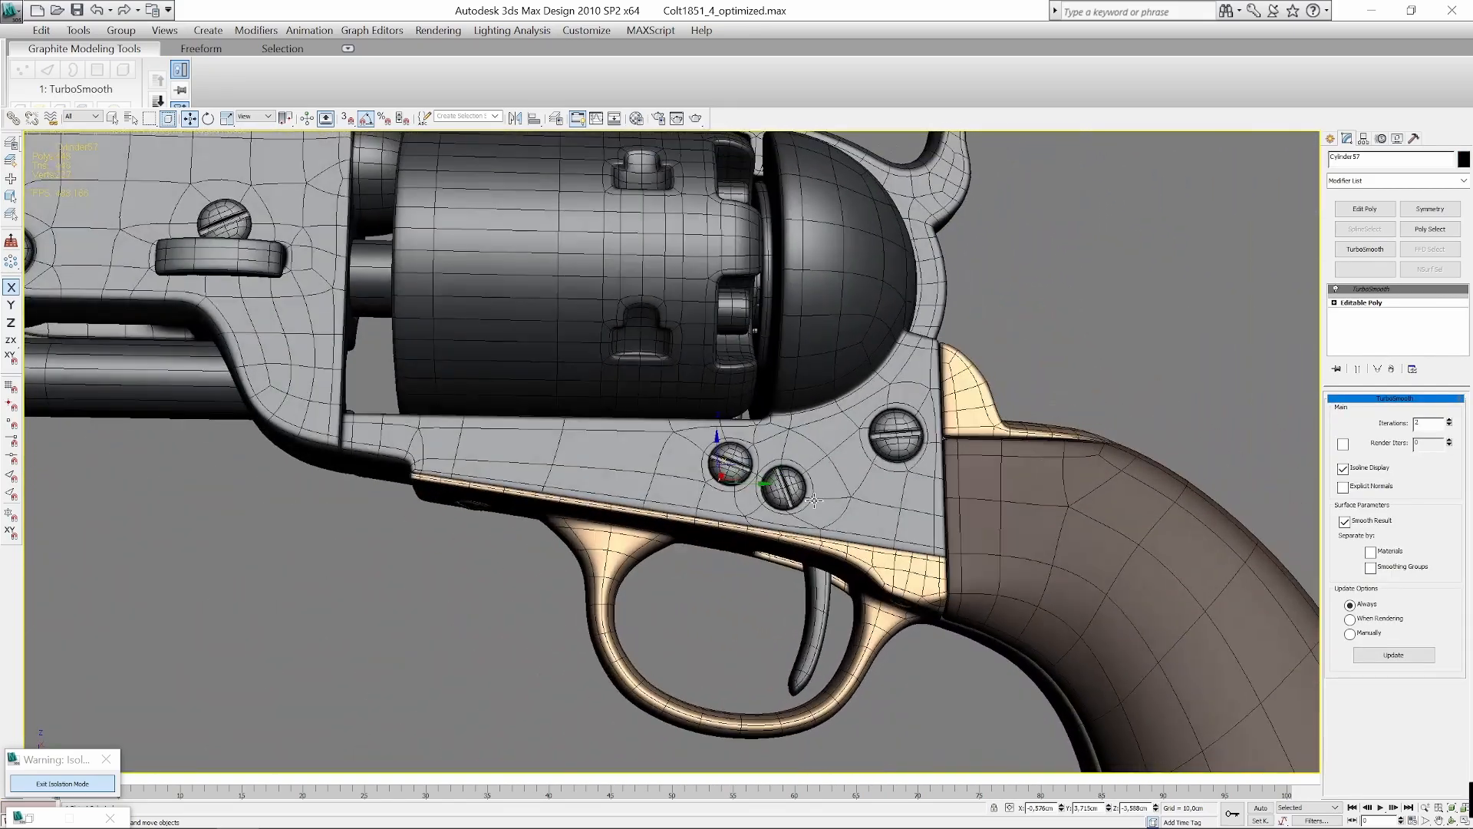
left_click(1101, 292)
Examine the whole revolver from its slotted-screw side and from the opposite side.
middle_click_drag(739, 464, 1055, 517)
scroll(995, 507, "down", 4)
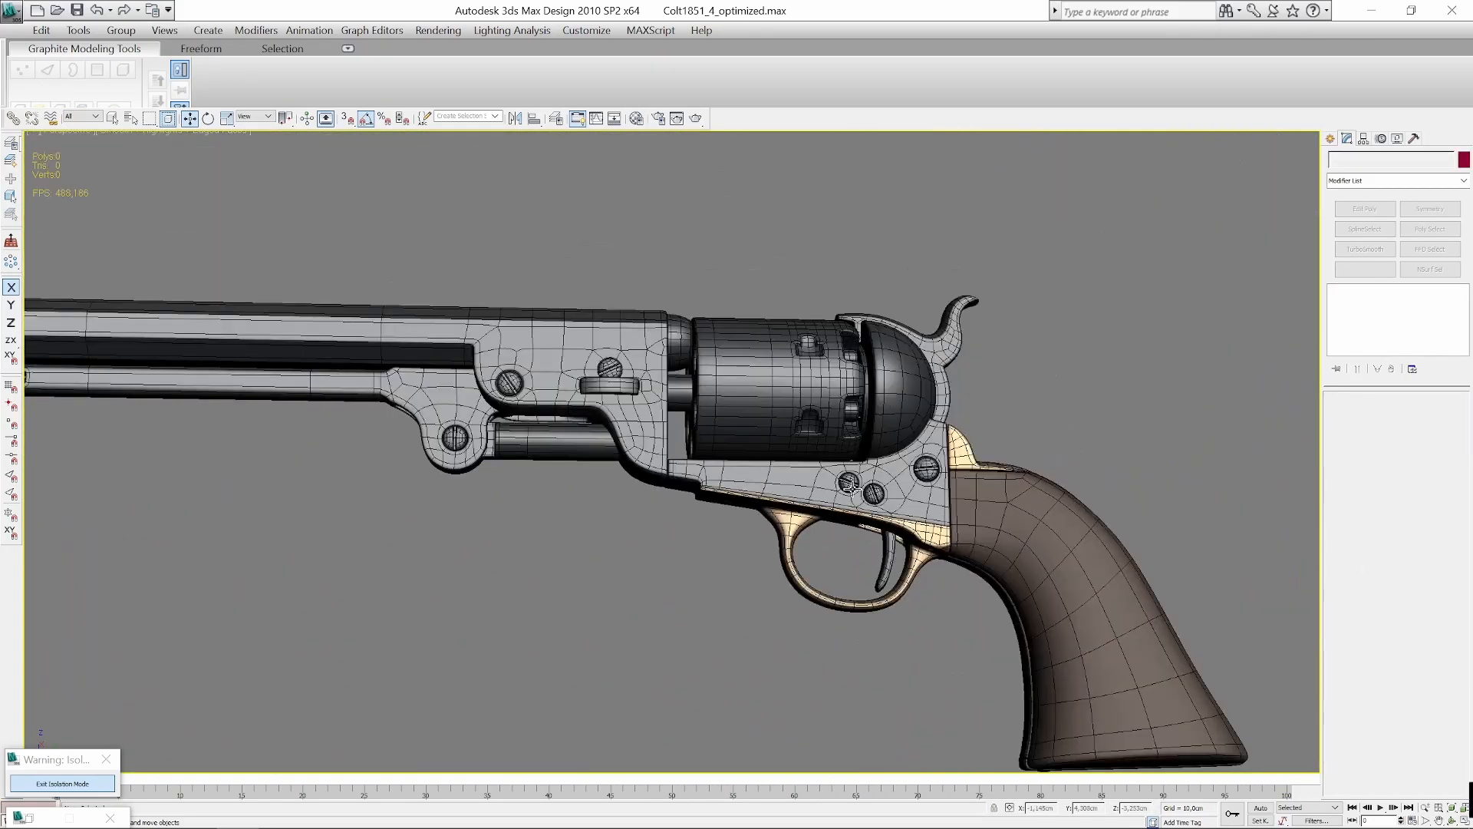
mouse_move(853, 488)
middle_mouse_down("alt")
mouse_move(826, 512)
mouse_move(833, 437)
mouse_move(792, 514)
mouse_move(733, 513)
mouse_move(792, 536)
mouse_move(708, 436)
middle_mouse_up("alt")
scroll(729, 513, "down", 2)
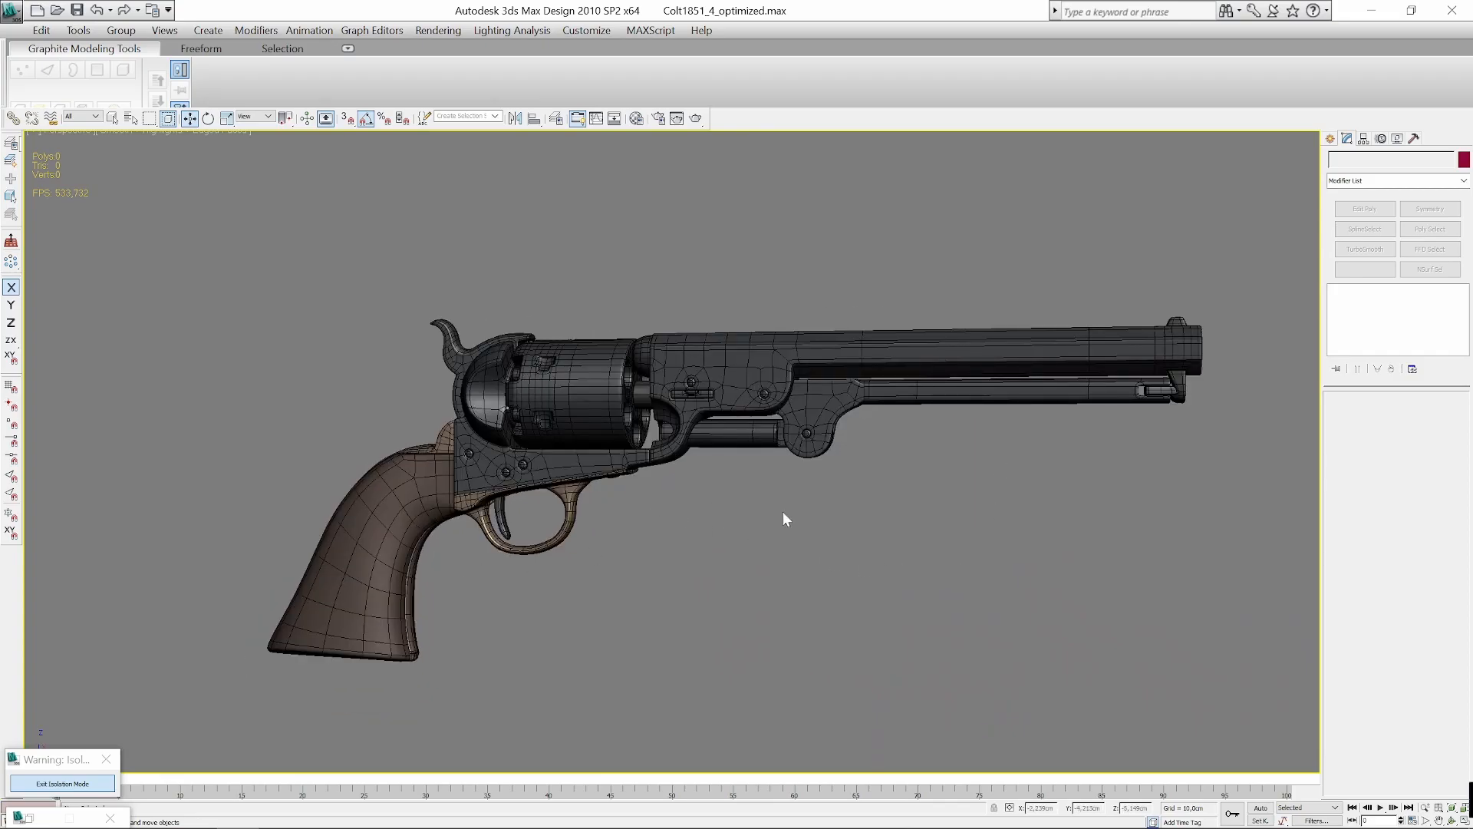
middle_click_drag(882, 508, 812, 634, "alt")
Examine the barrel wedge, the screws and the surrounding housing mesh up close.
scroll(805, 649, "up", 5)
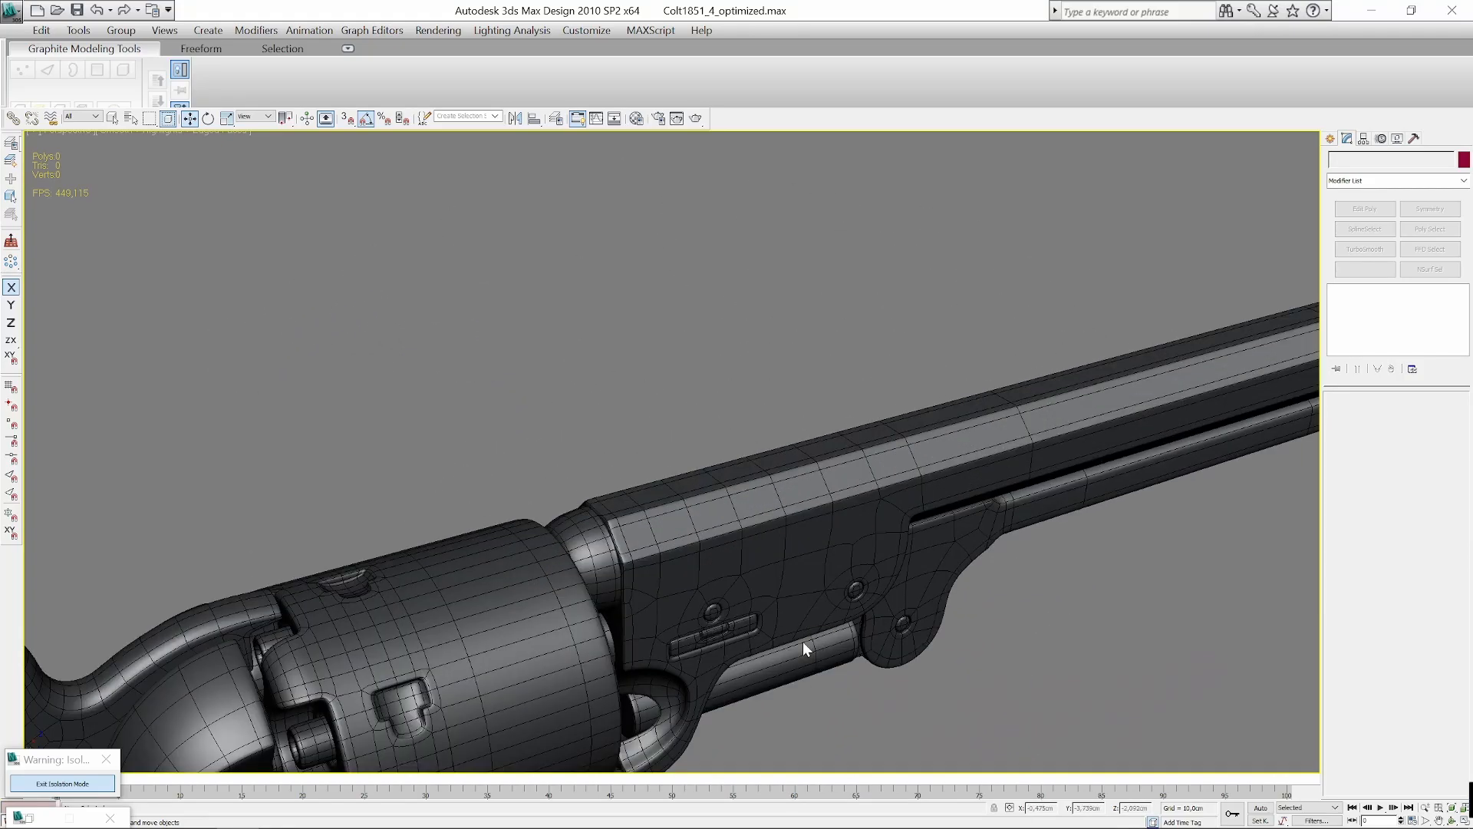
scroll(802, 641, "up", 6)
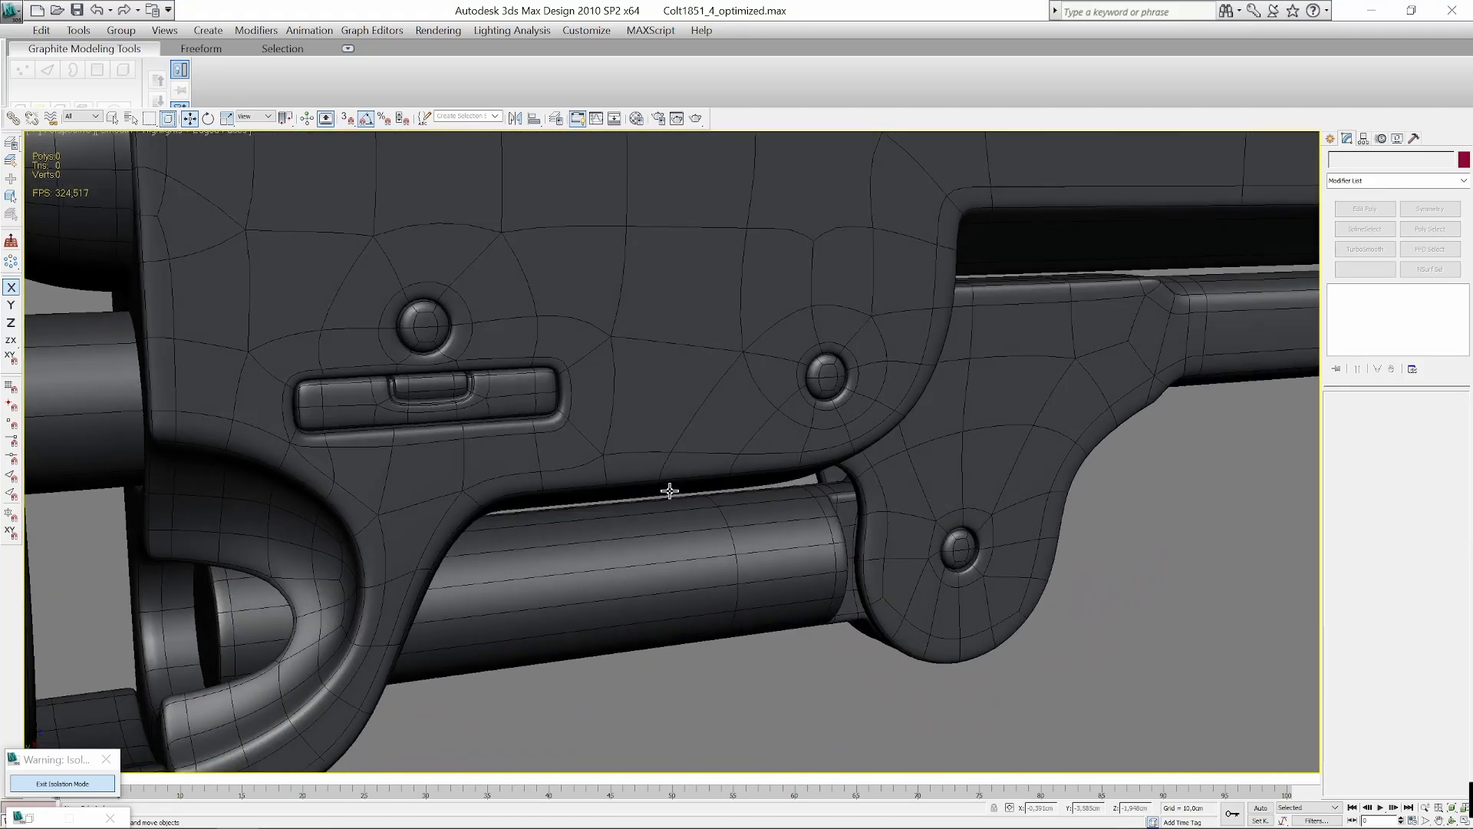
middle_click_drag(670, 491, 969, 624)
scroll(686, 502, "up", 3)
scroll(756, 529, "down", 5)
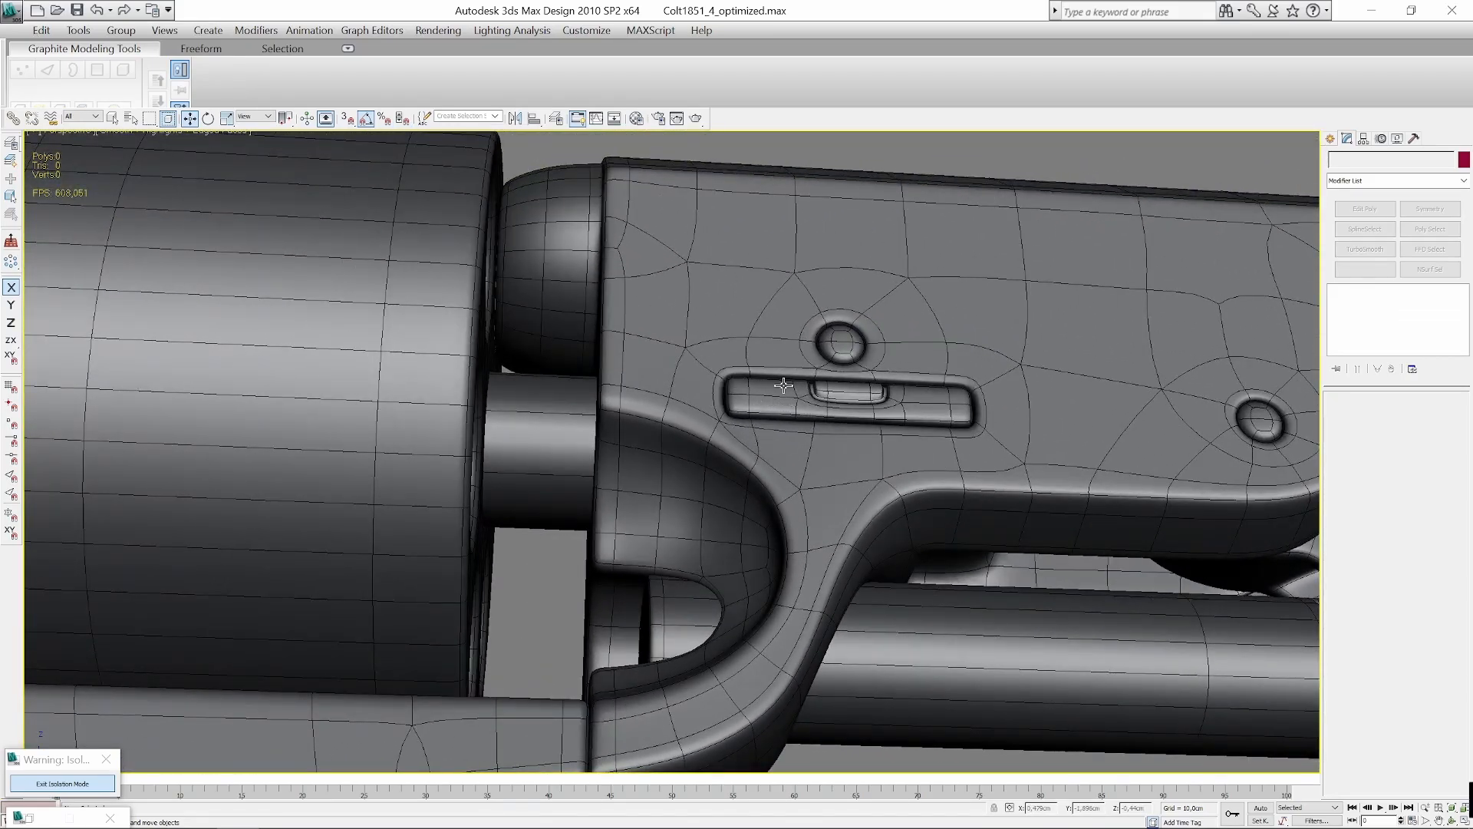
Examine the complete revolver from a distance at different angles.
scroll(852, 447, "down", 8)
middle_click_drag(851, 453, 858, 536, "alt")
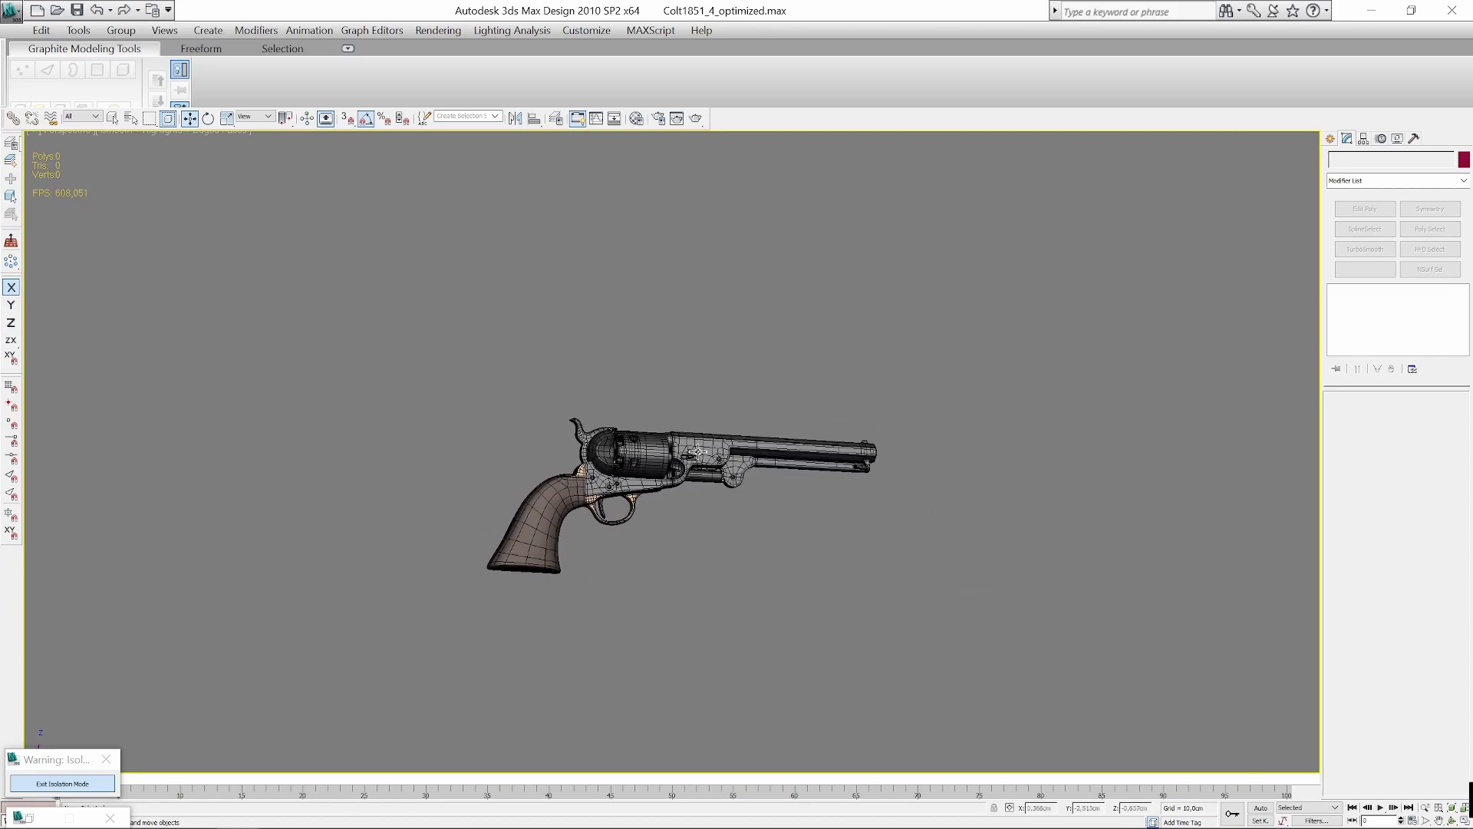
middle_click_drag(709, 481, 895, 505, "alt")
scroll(715, 476, "up", 4)
middle_click_drag(717, 467, 694, 440, "alt")
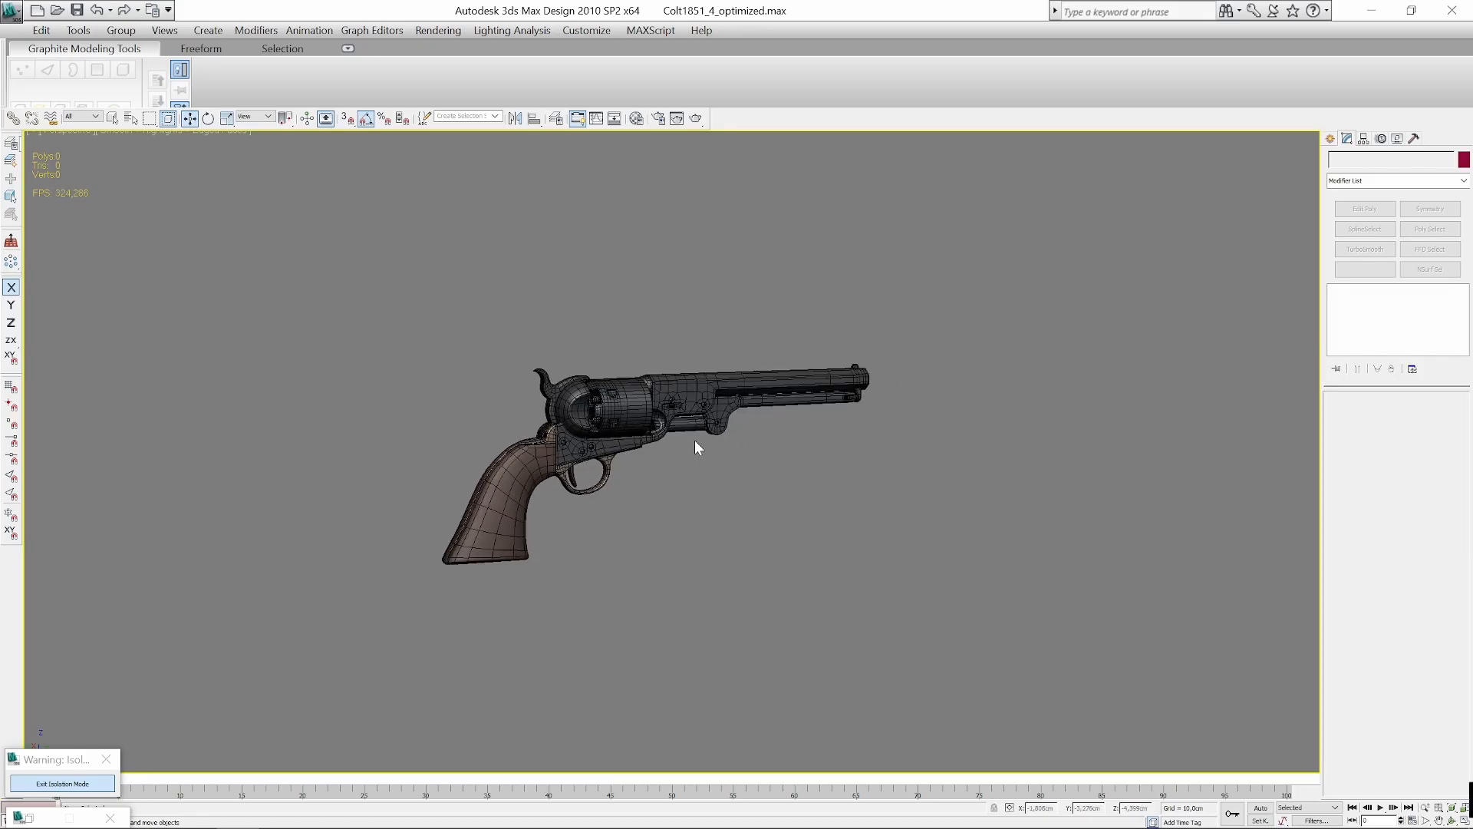
Select the barrel wedge, examine its notched wireframe up close, and clear the selection.
middle_click_drag(676, 371, 674, 436)
scroll(675, 436, "up", 8)
middle_click_drag(686, 571, 720, 494)
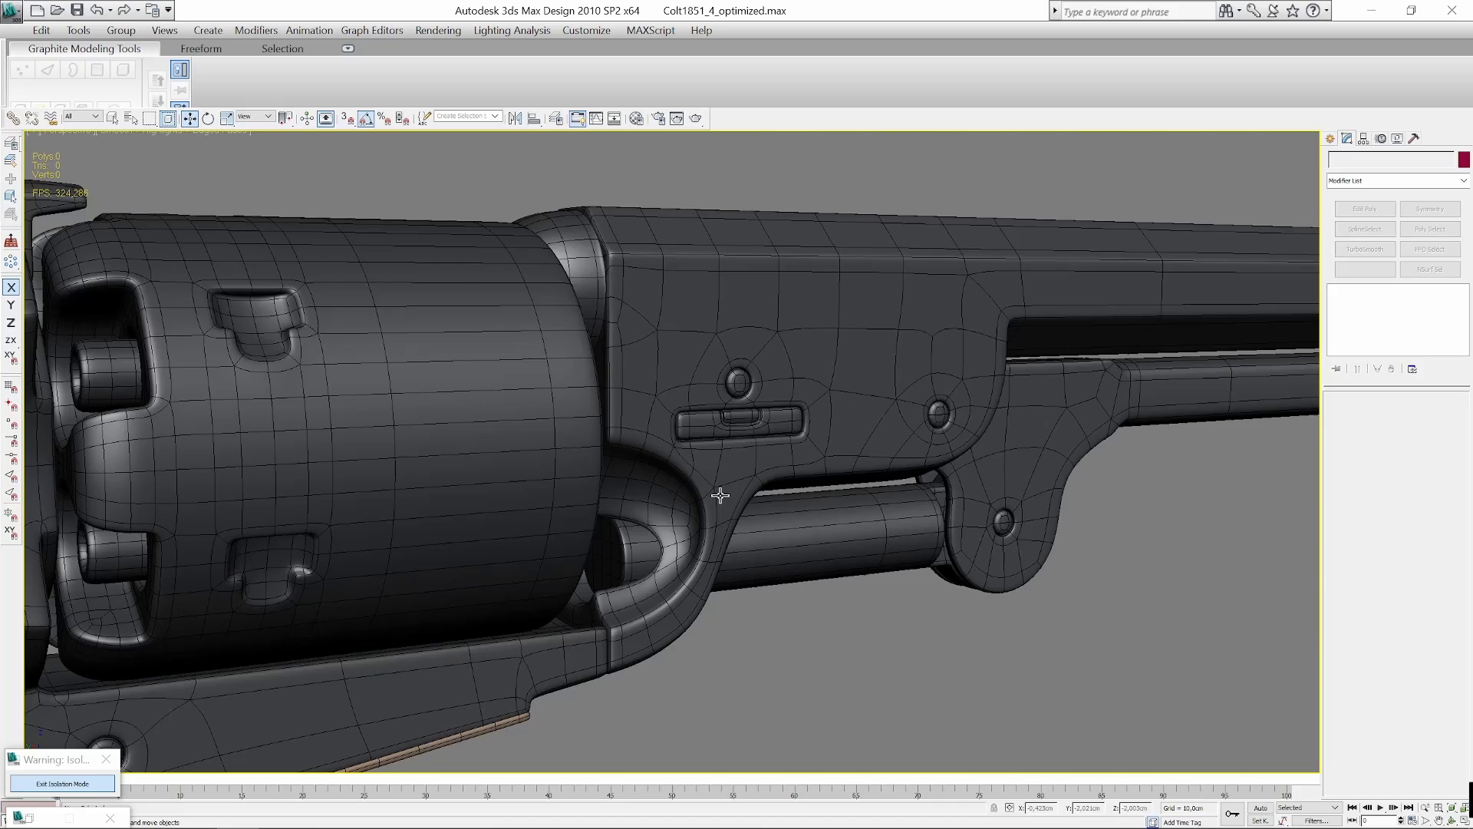
left_click(749, 428)
scroll(805, 434, "up", 8)
middle_click_drag(806, 434, 791, 450)
scroll(767, 460, "down", 3)
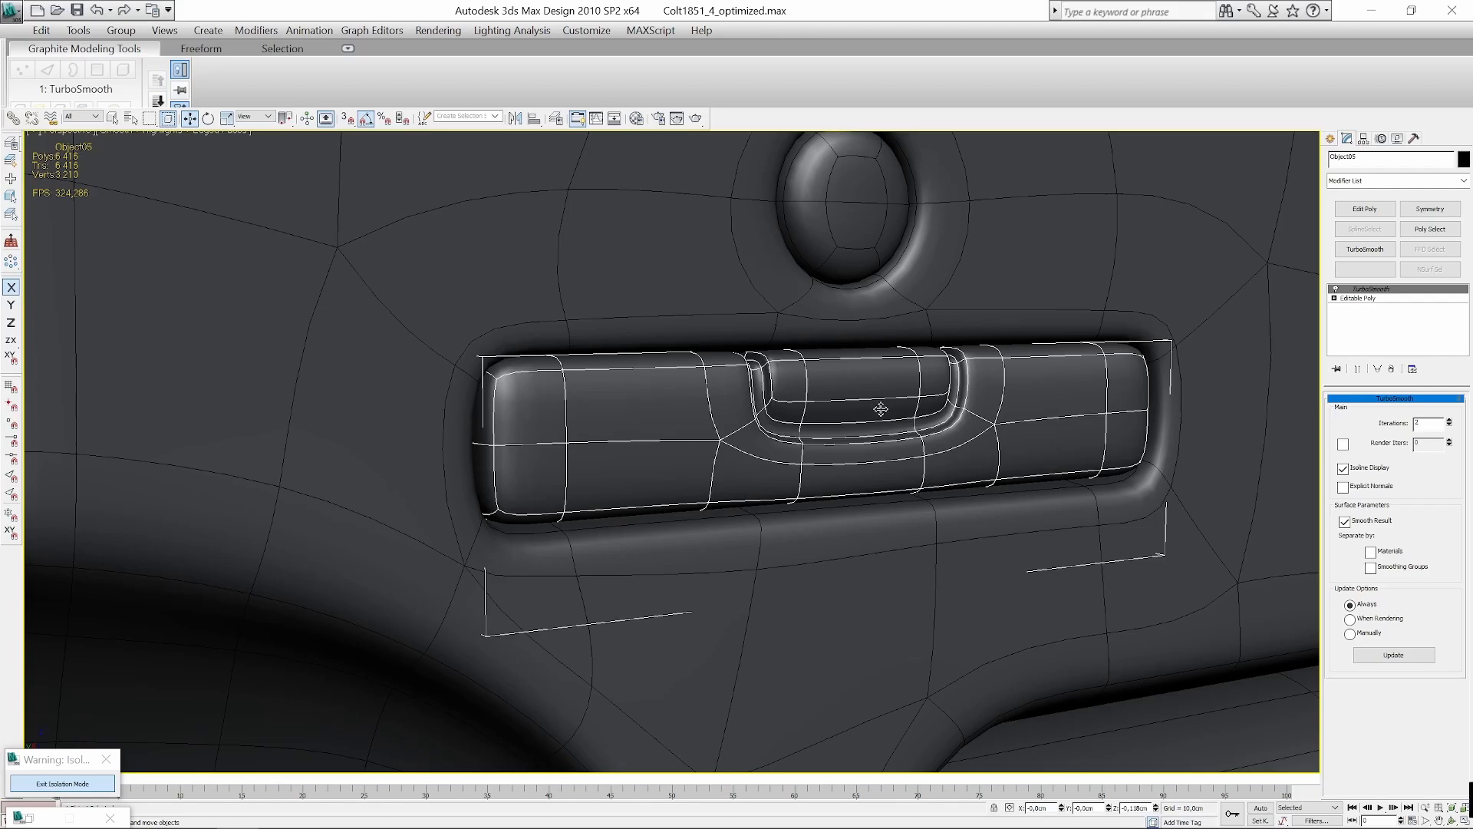
scroll(834, 418, "down", 10)
left_click(899, 504)
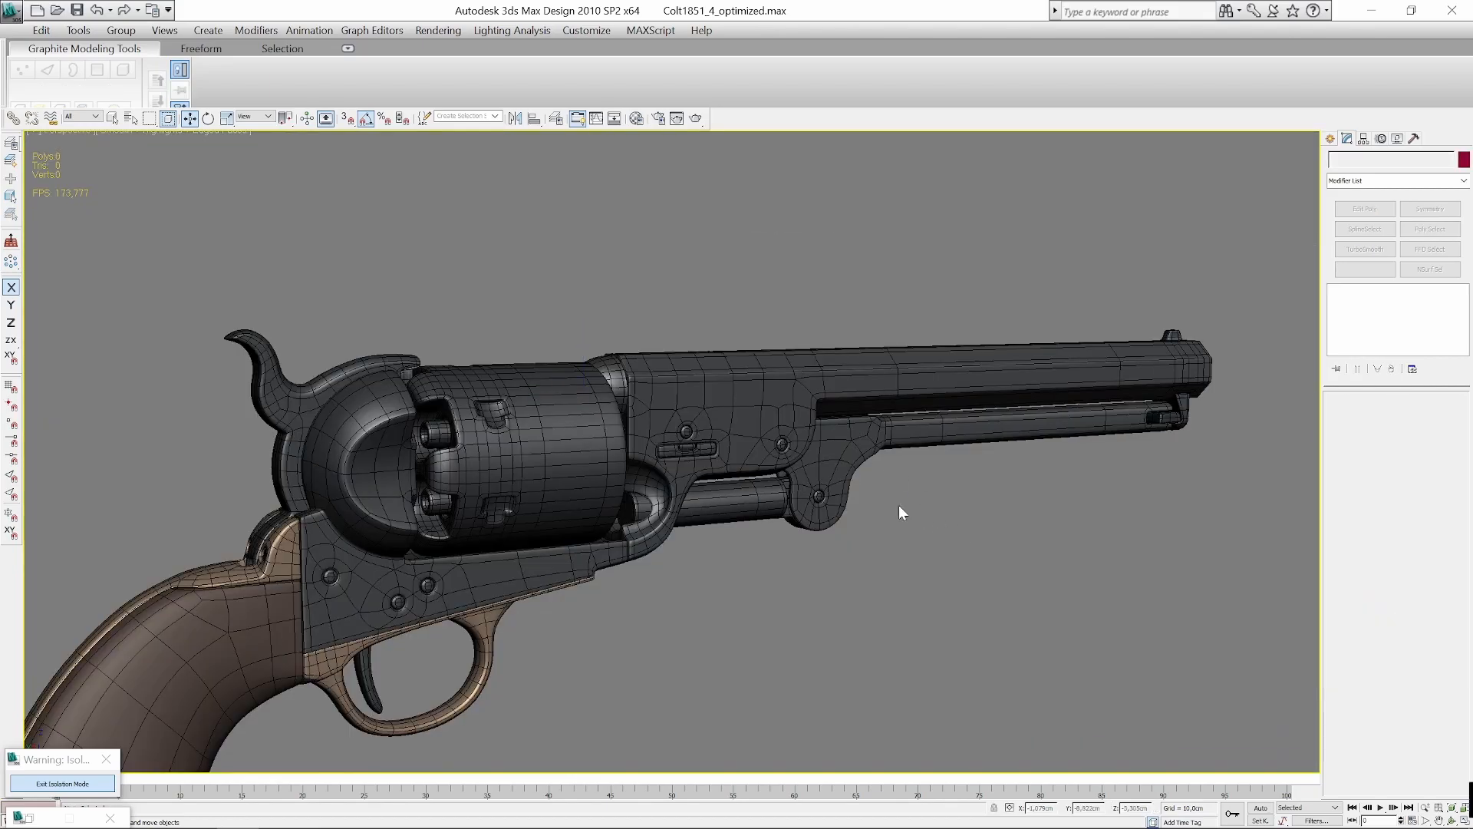
Select the barrel wedge again, inspect how it sits in the housing slot beside the screws, and deselect it.
scroll(792, 487, "down", 2)
scroll(743, 492, "up", 6)
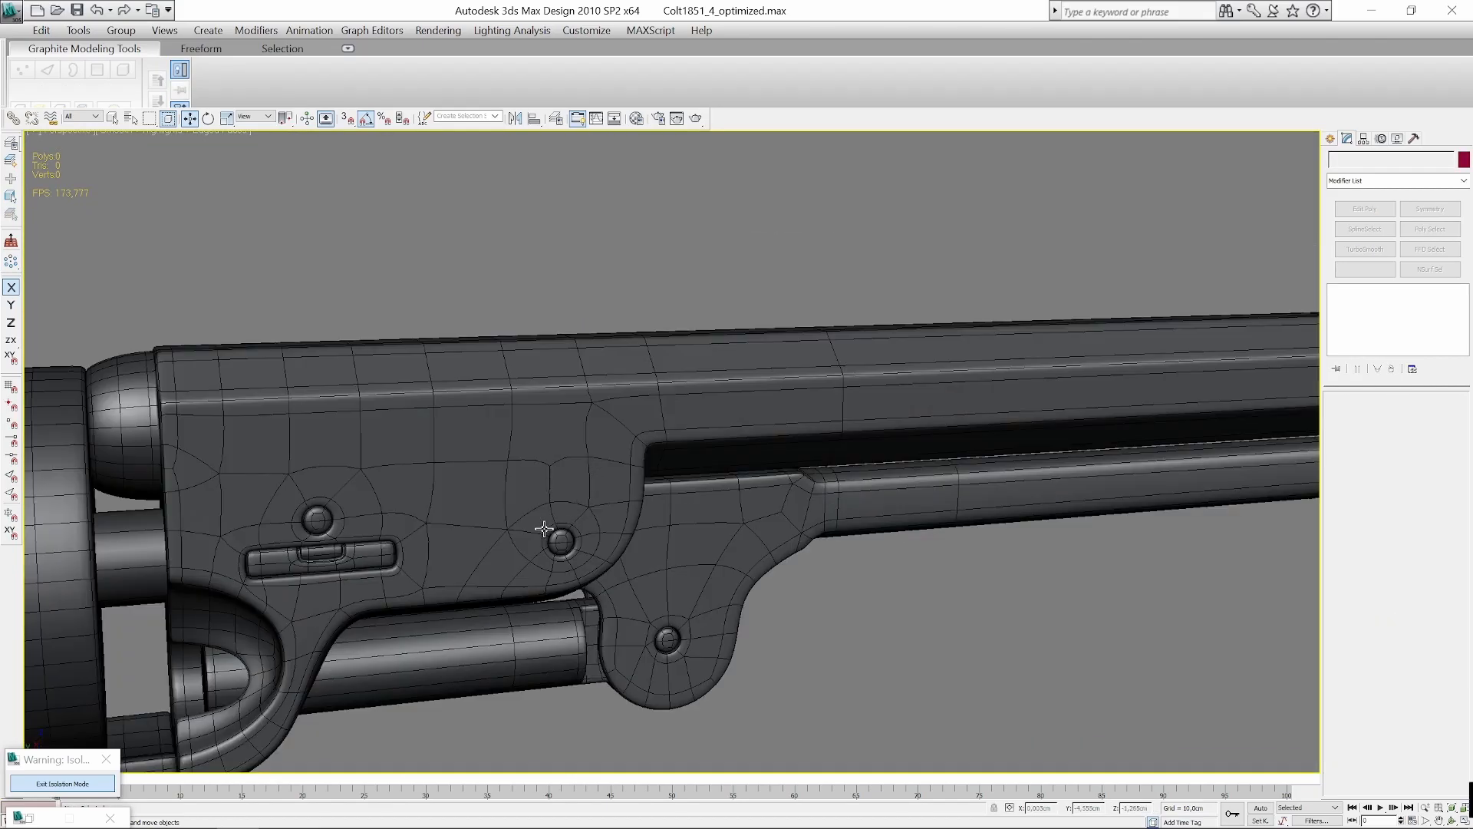
left_click(329, 553)
scroll(663, 487, "up", 5)
scroll(664, 487, "down", 5)
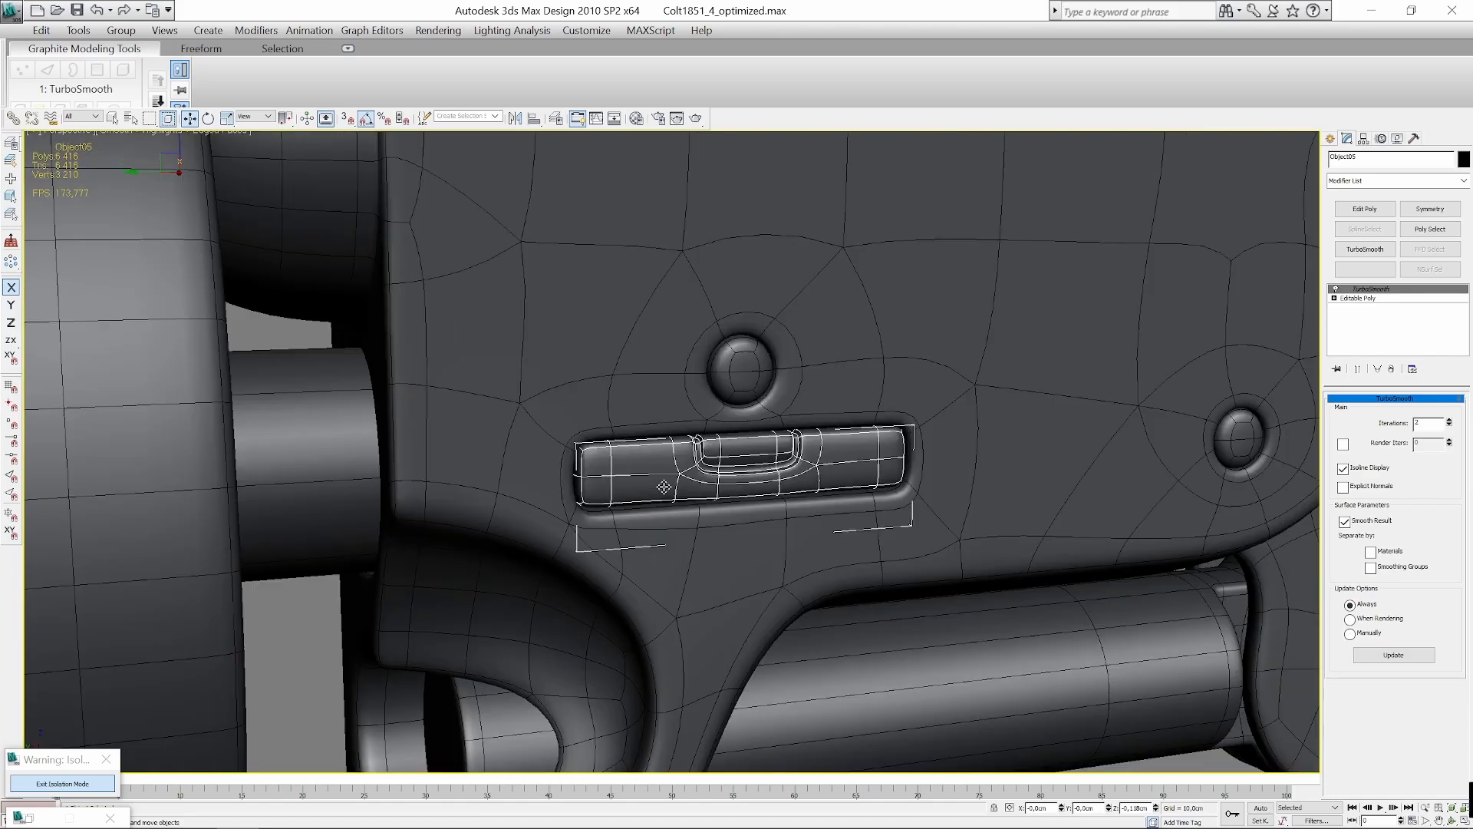
scroll(664, 487, "down", 3)
left_click(756, 563)
scroll(743, 569, "down", 2)
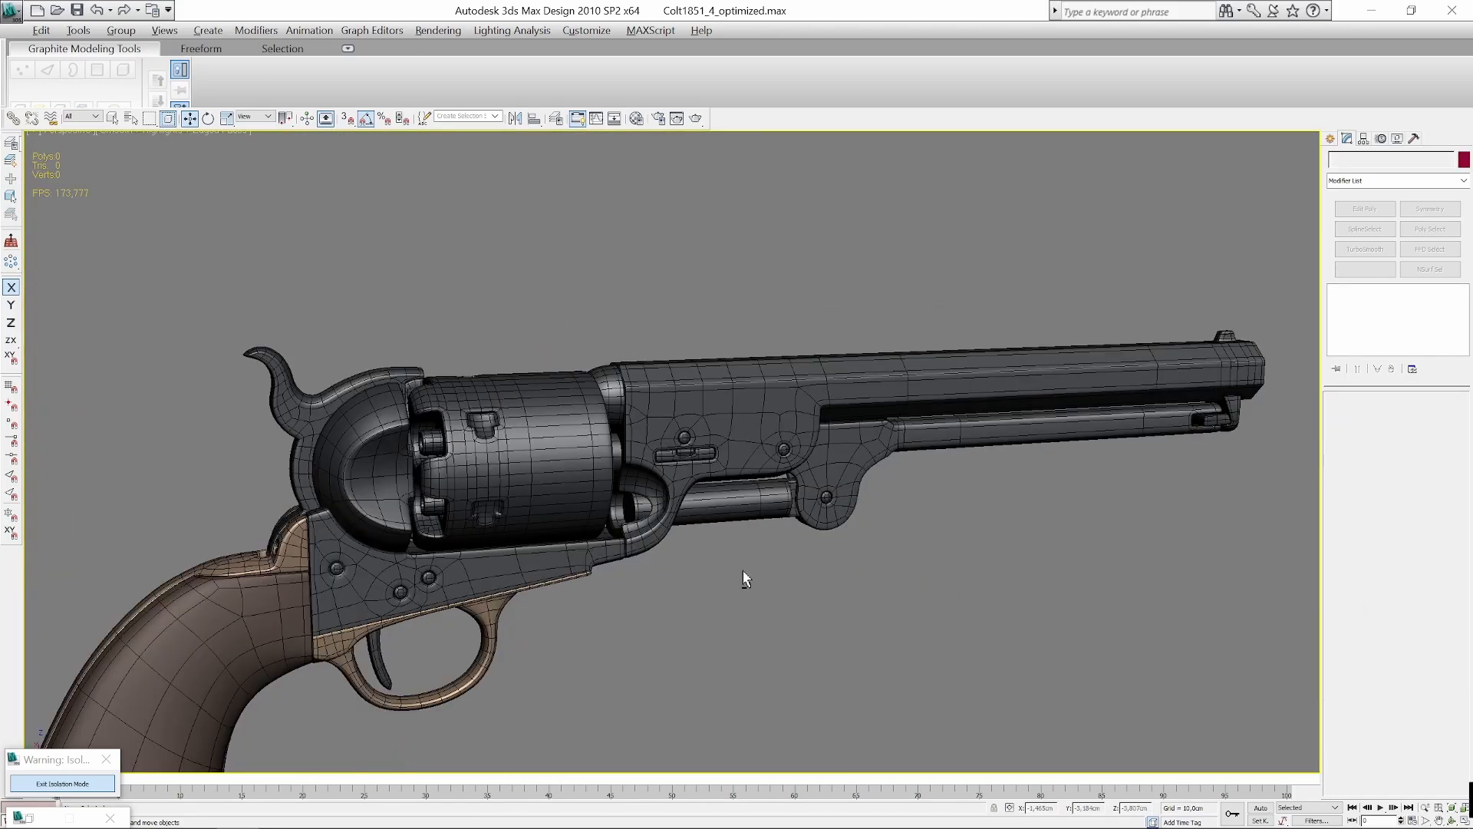
Examine the barrel housing and loading lever joint up close, and the complete revolver from both sides.
scroll(684, 549, "up", 1)
scroll(633, 479, "up", 4)
middle_click_drag(678, 493, 764, 506, "alt")
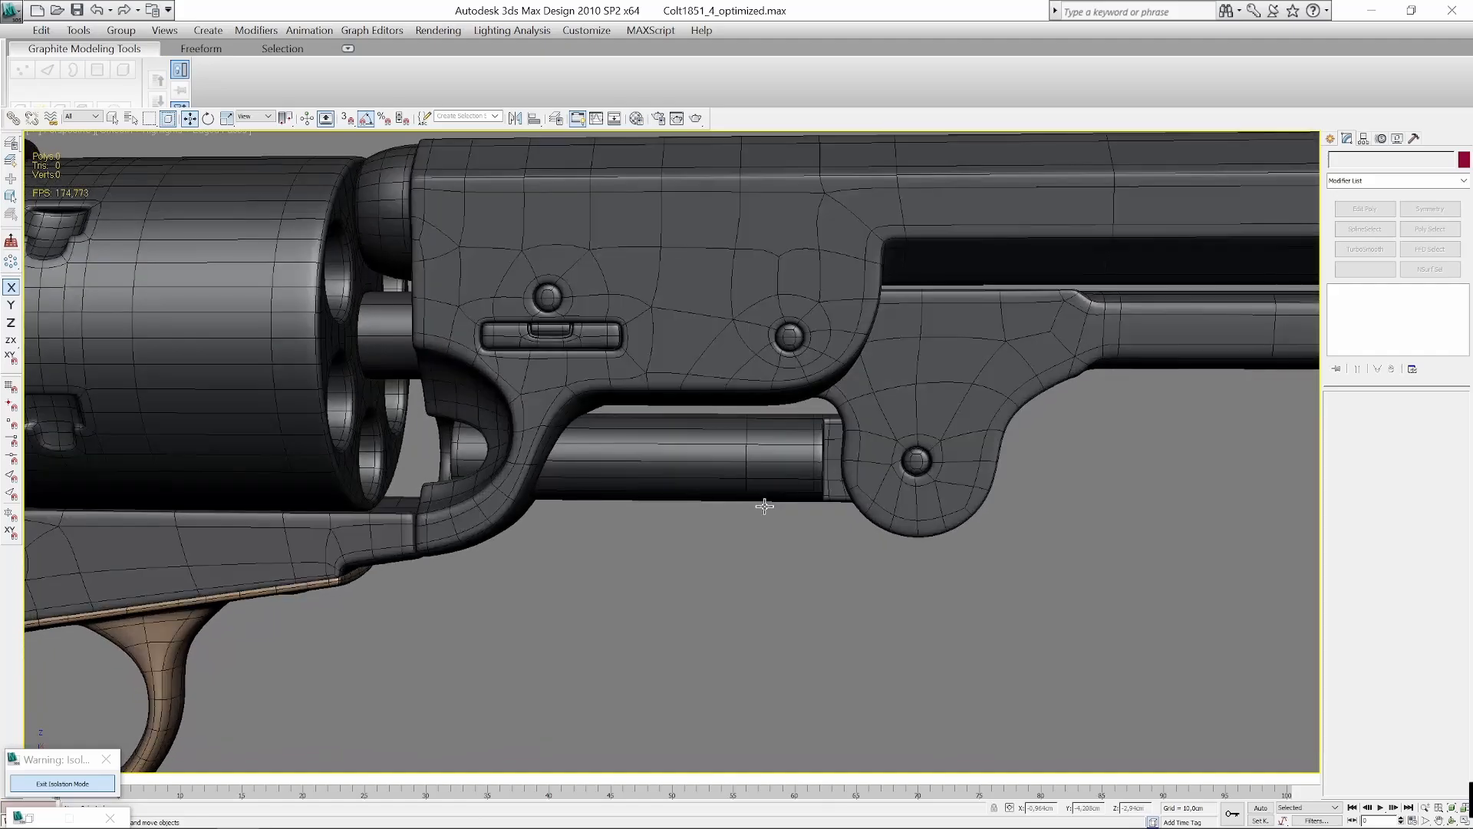
middle_click_drag(892, 485, 839, 545)
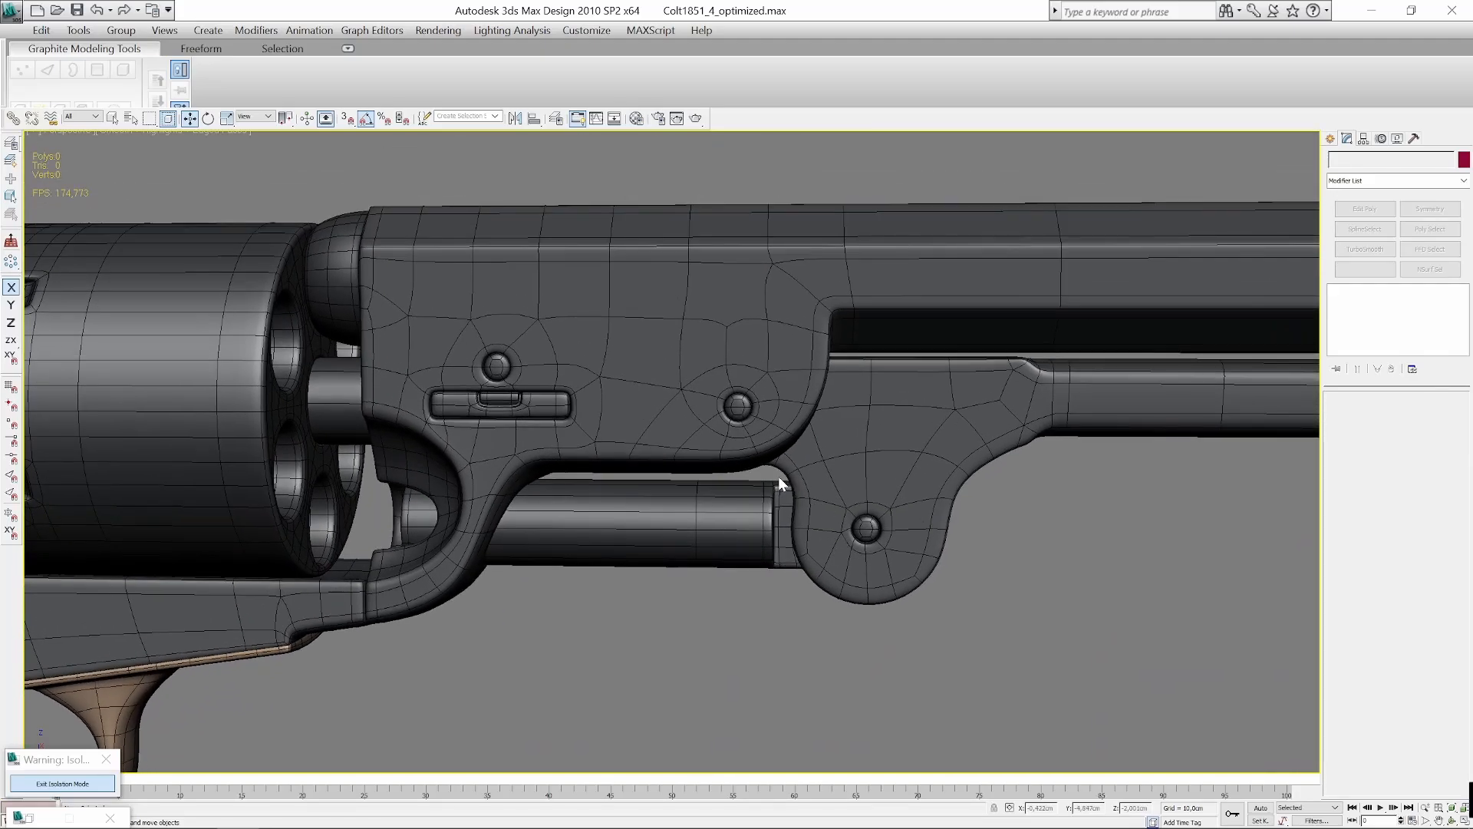
middle_click_drag(778, 475, 650, 511, "alt")
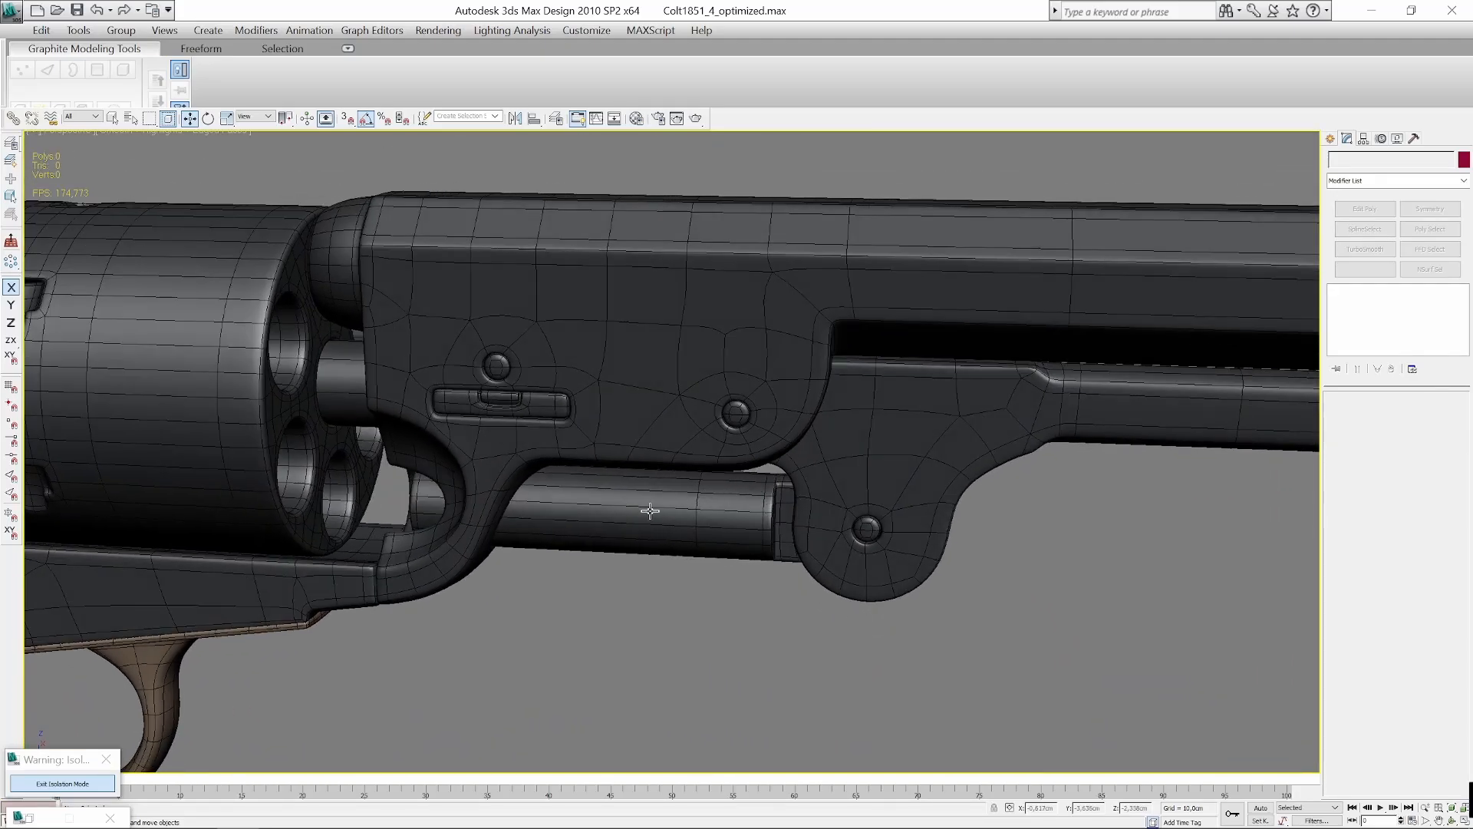
scroll(640, 513, "down", 5)
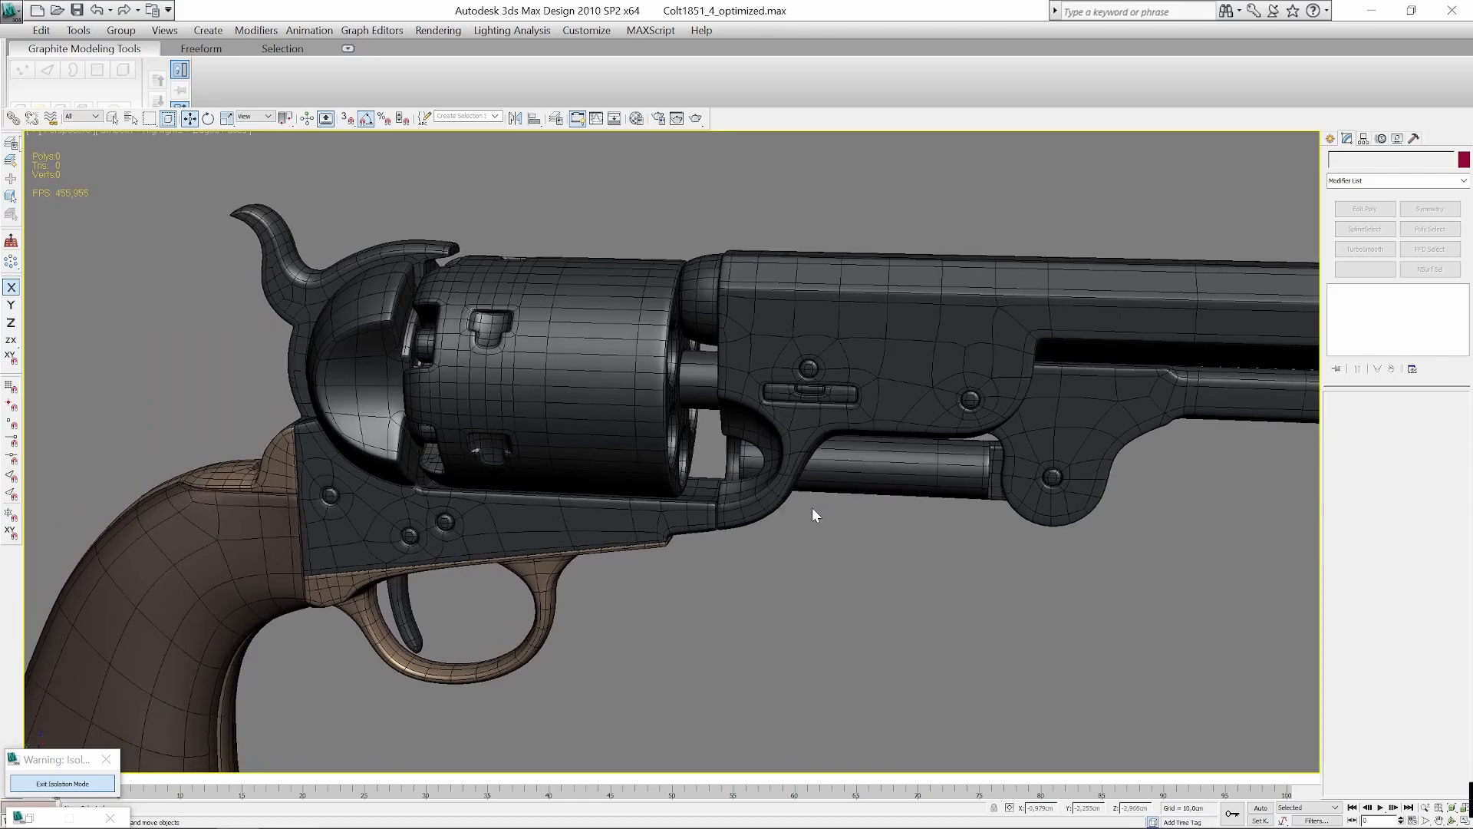
middle_click_drag(766, 526, 723, 499, "alt")
scroll(723, 499, "down", 3)
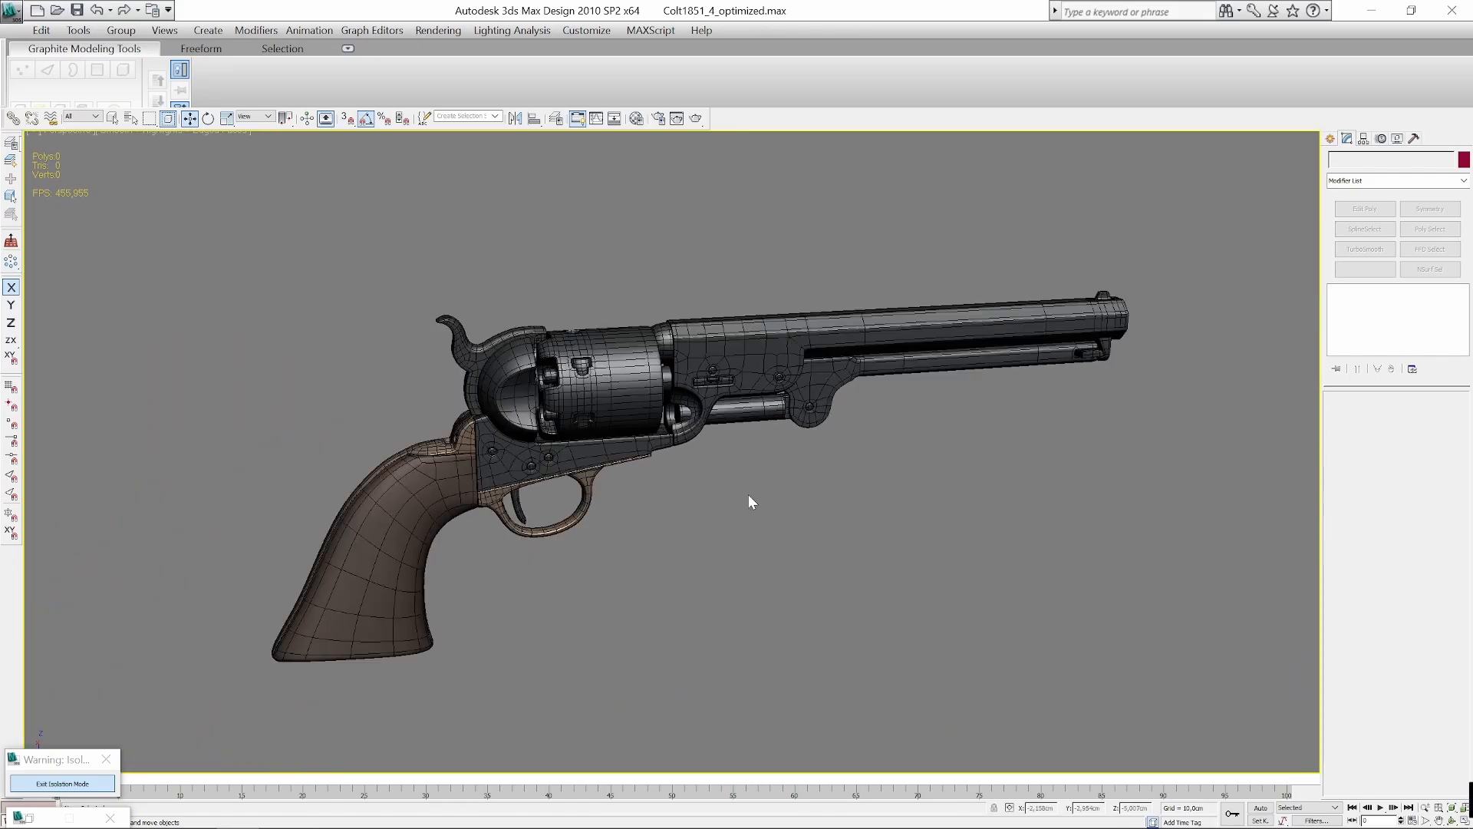
scroll(855, 517, "up", 4)
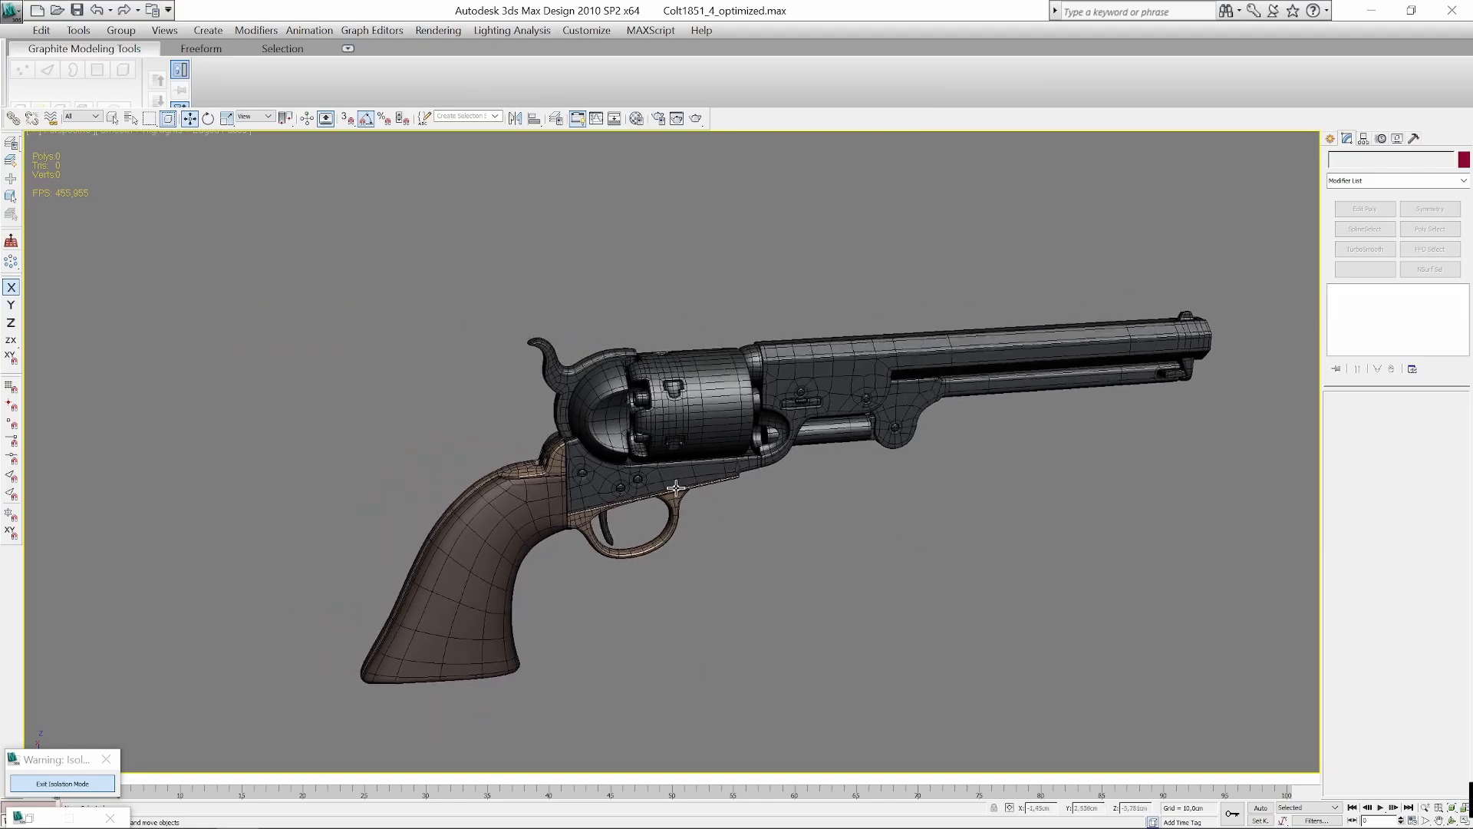
middle_click_drag(700, 482, 961, 560, "alt")
scroll(956, 558, "down", 3)
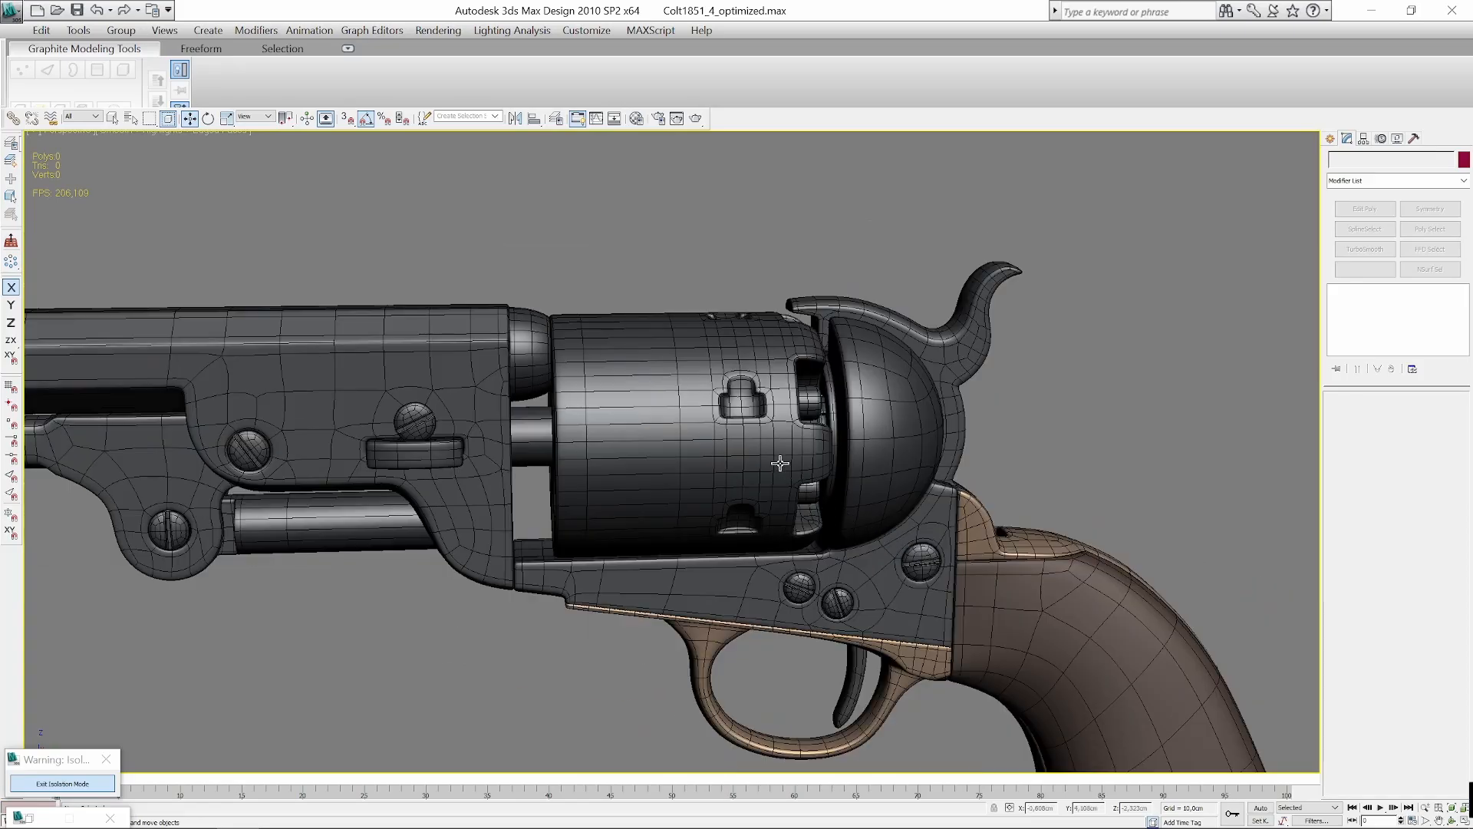
Select the cylinder, view its wireframe from the other side, clear the selection, and examine its notches and neighbouring barrel housing.
left_click(779, 463)
middle_click_drag(1125, 511, 912, 519, "alt")
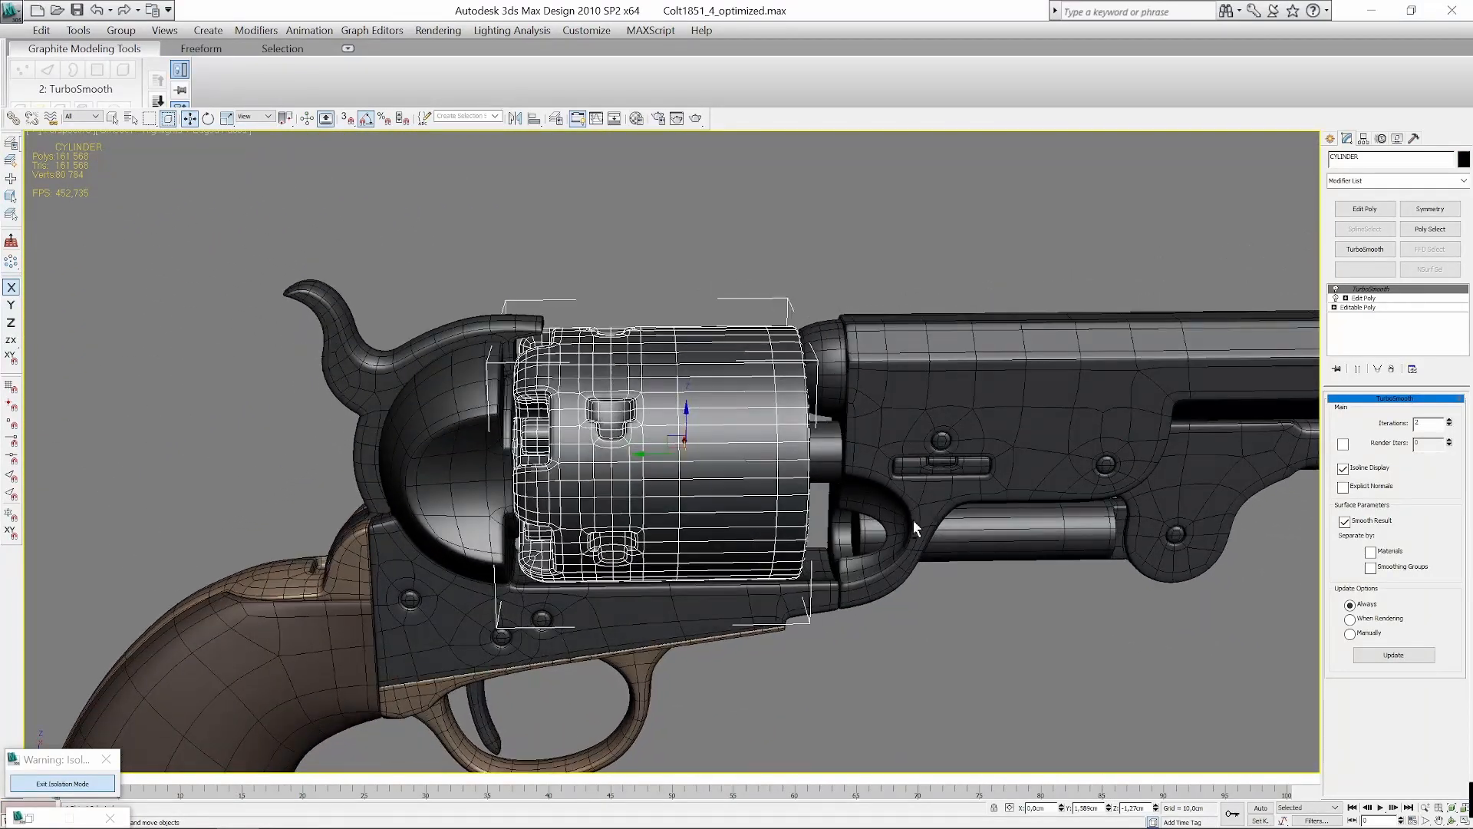
left_click(976, 615)
scroll(959, 603, "up", 2)
scroll(732, 559, "up", 3)
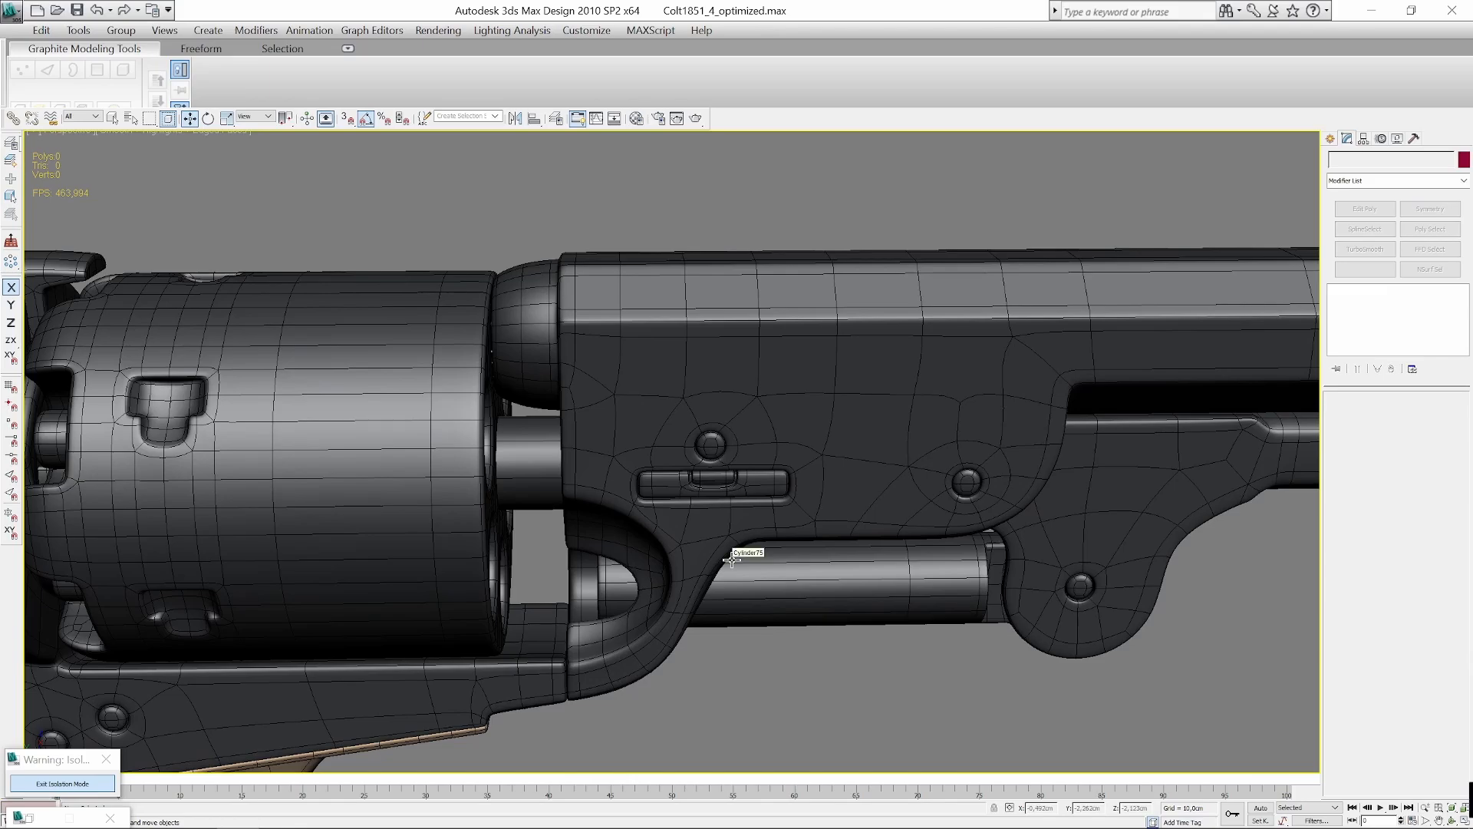
middle_click_drag(731, 560, 953, 539, "alt")
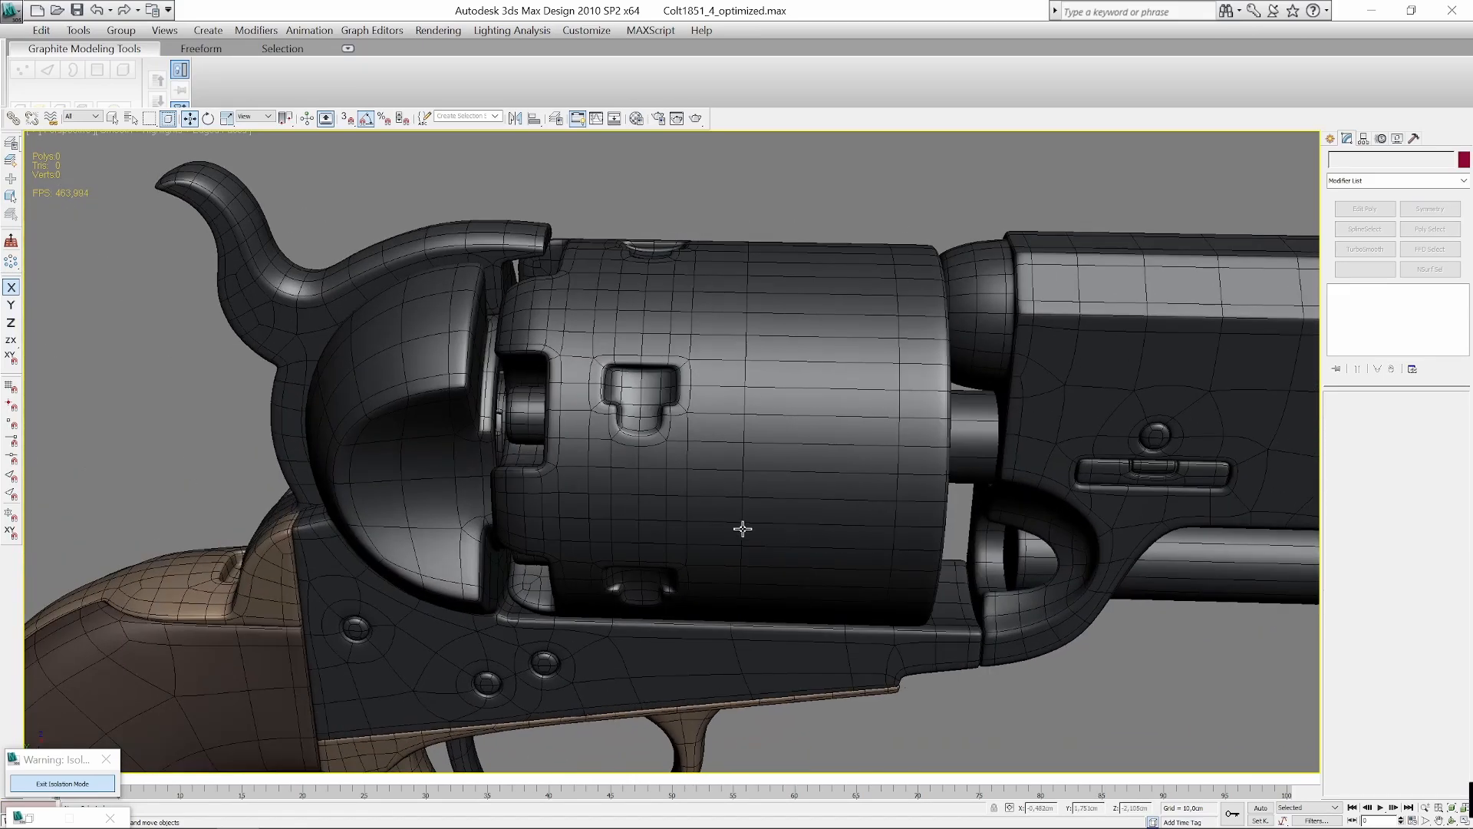
middle_click_drag(1215, 468, 771, 465)
scroll(811, 437, "down", 3)
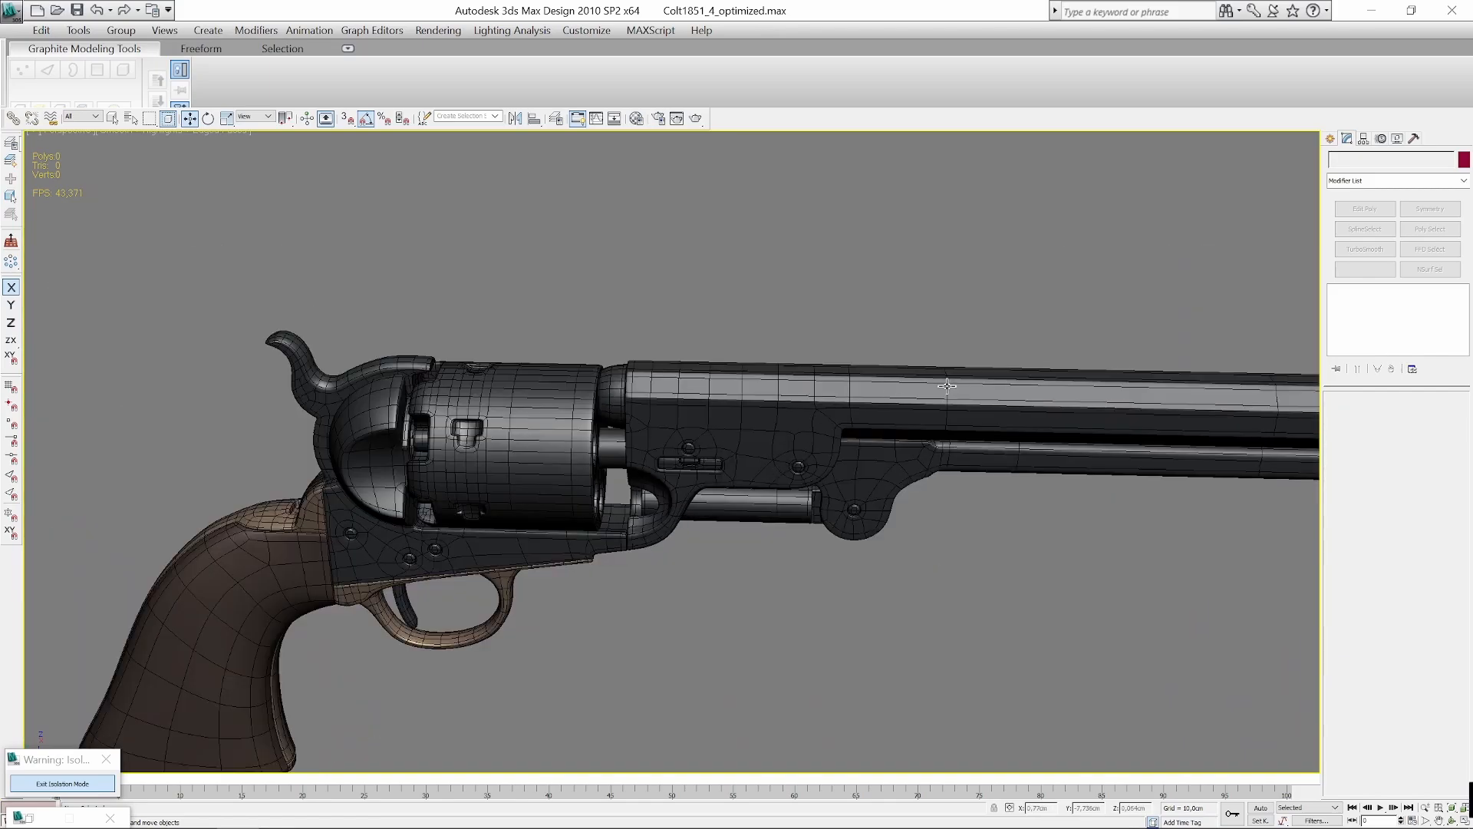
Select the loading lever's plunger part under the barrel, examine its wireframe from below, and clear the selection.
left_click(947, 387)
middle_click_drag(1091, 475, 852, 516)
left_click(769, 577)
mouse_move(769, 577)
middle_mouse_down("alt")
mouse_move(784, 589)
mouse_move(827, 497)
mouse_move(896, 440)
mouse_move(876, 482)
middle_mouse_up("alt")
scroll(839, 517, "up", 5)
left_click(780, 425)
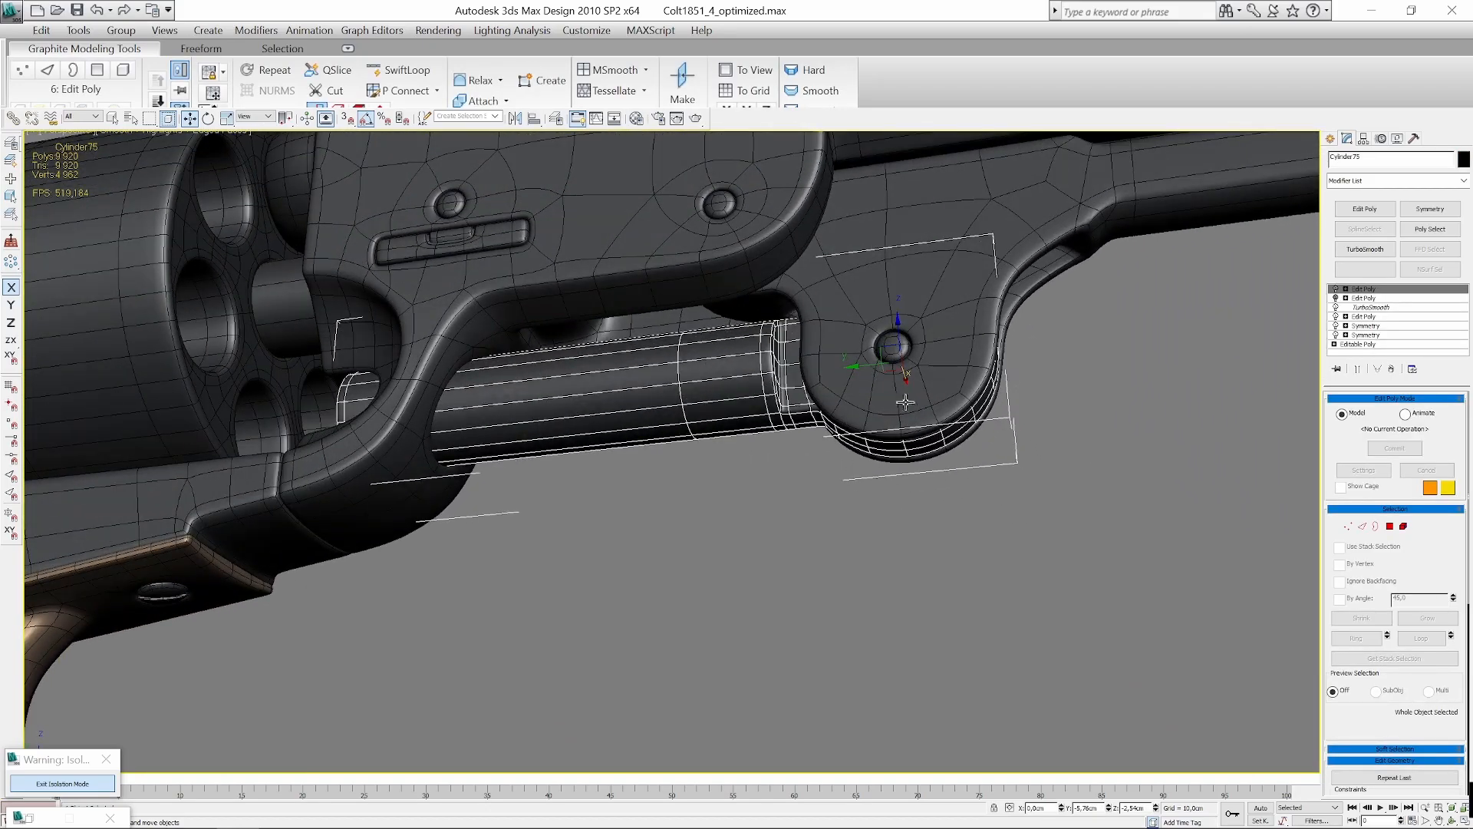
scroll(588, 545, "down", 5)
middle_click_drag(588, 545, 831, 587)
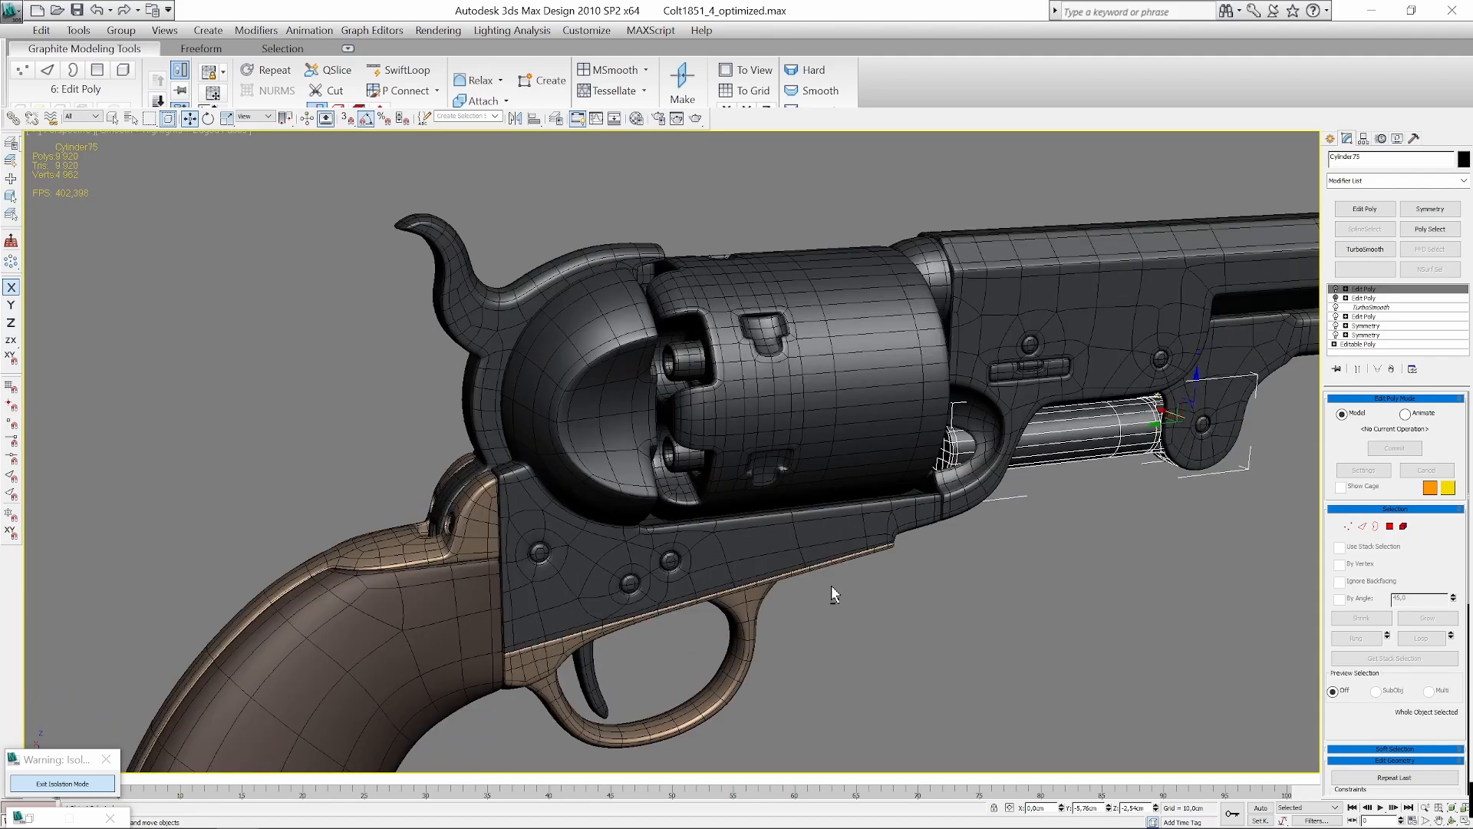
left_click(903, 588)
Examine the loading cutout in front of the cylinder, the screwed frame and the trigger guard mesh up close.
scroll(759, 569, "up", 5)
middle_click_drag(759, 566, 1075, 588, "alt")
scroll(810, 475, "up", 2)
middle_click_drag(818, 623, 606, 503)
scroll(1056, 593, "up", 2)
middle_click_drag(701, 542, 910, 536, "alt")
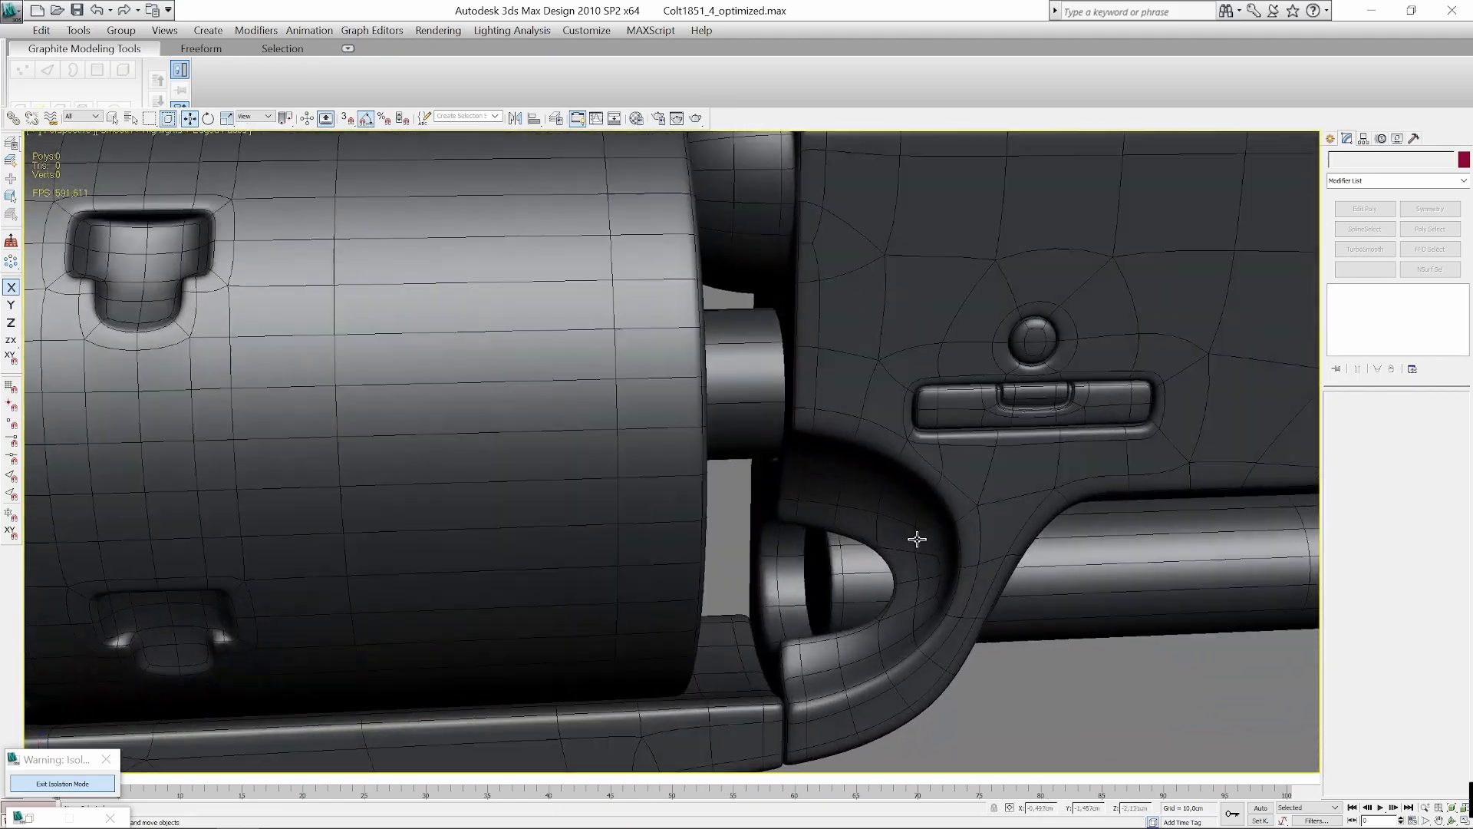
scroll(916, 525, "up", 2)
scroll(917, 525, "down", 5)
scroll(979, 486, "up", 3)
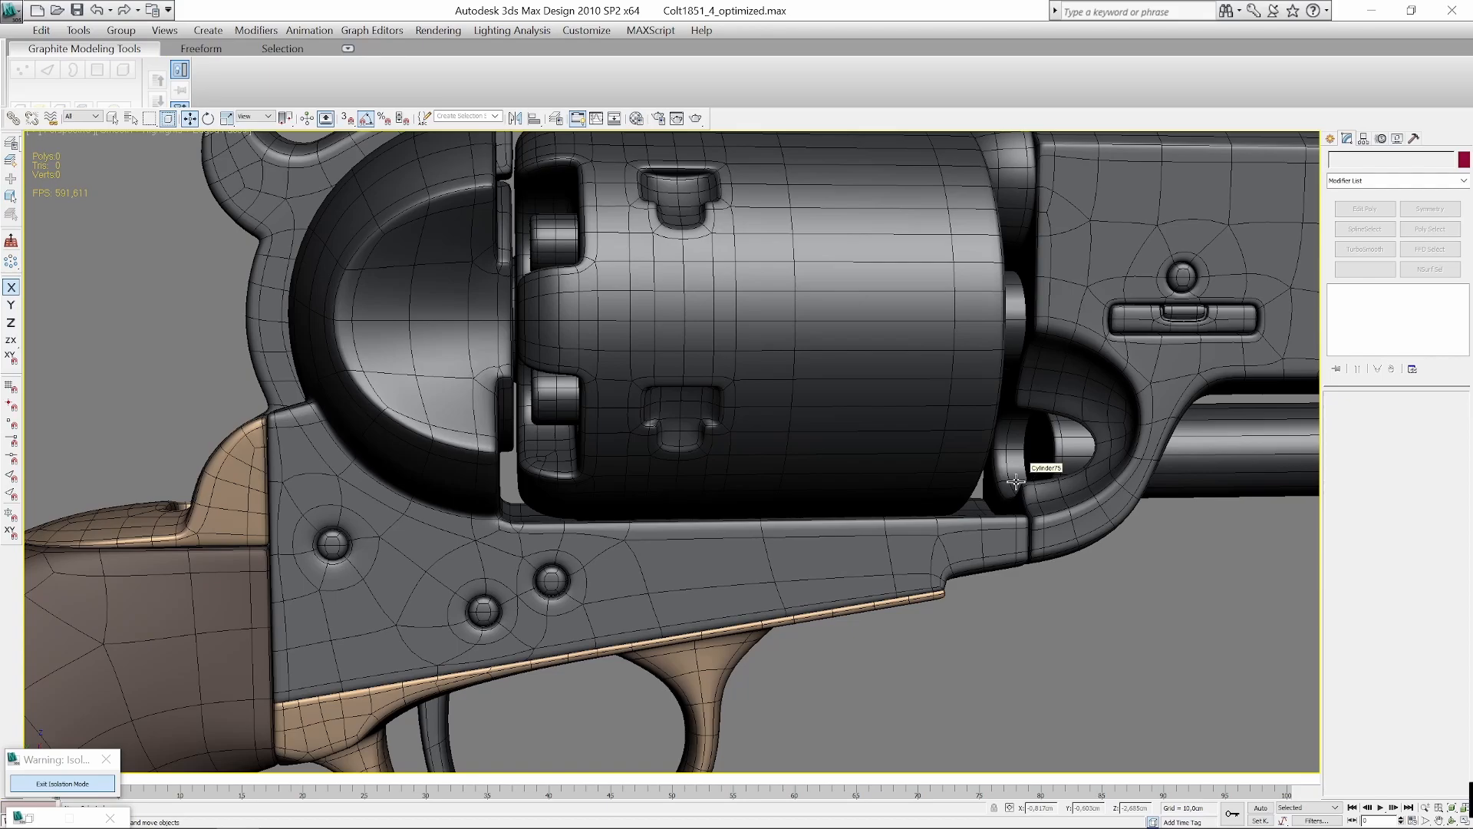
middle_click_drag(626, 619, 827, 539)
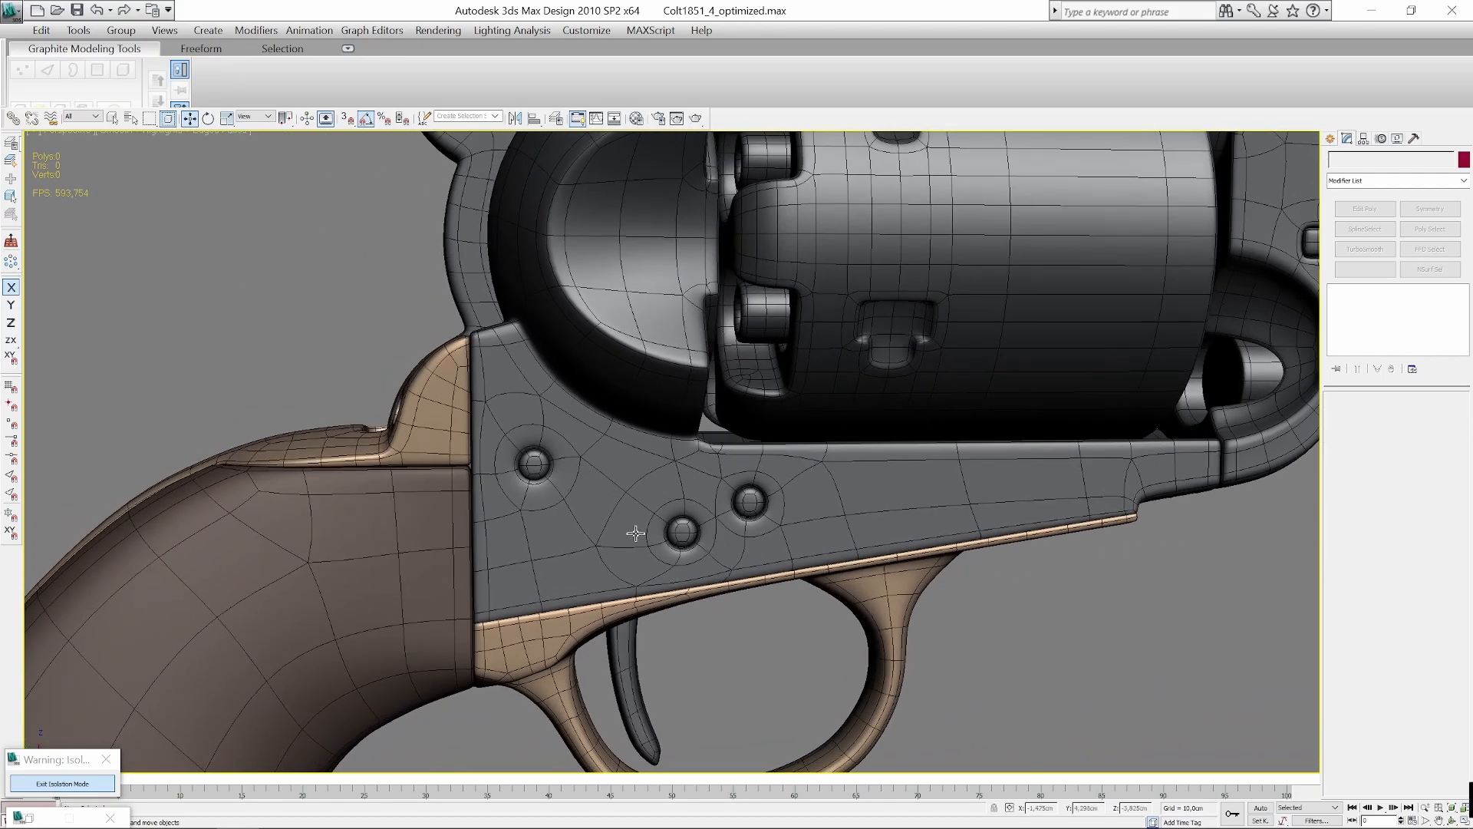
scroll(472, 575, "down", 3)
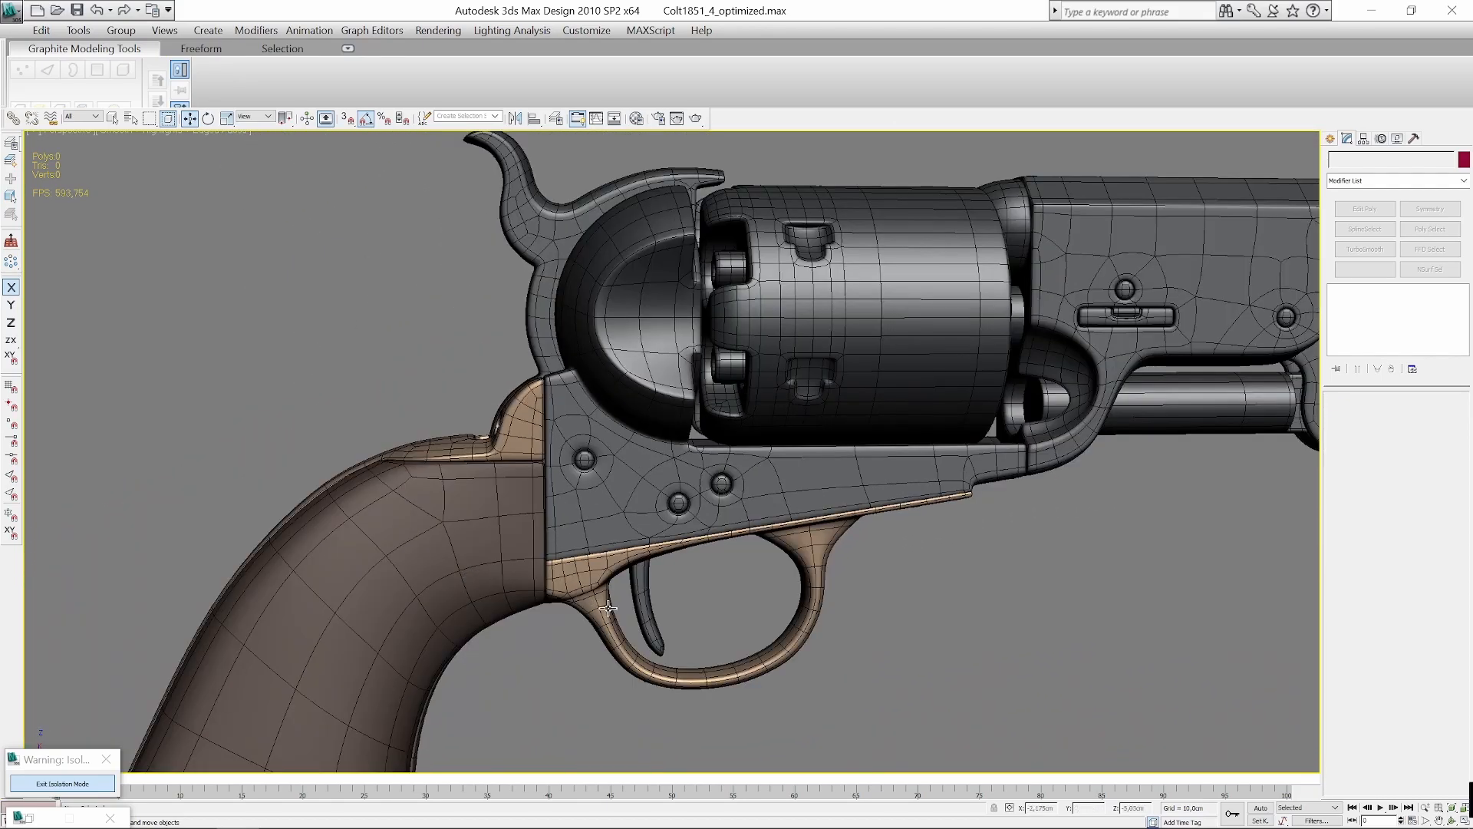
middle_click_drag(608, 608, 670, 632, "alt")
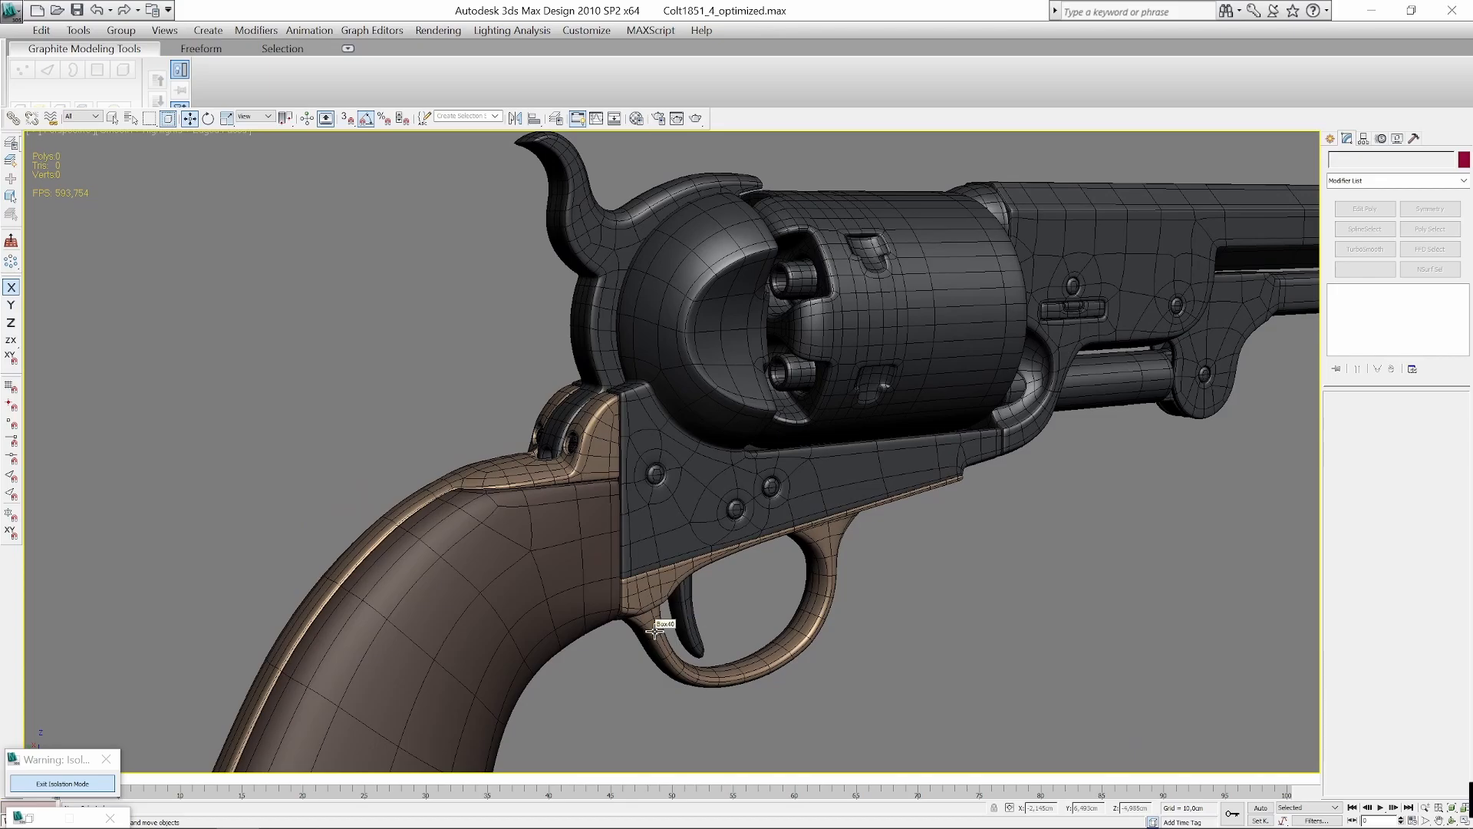
Examine the wooden grip and its brass strap, and the full revolver from a distance.
middle_click_drag(654, 631, 649, 576, "alt")
scroll(751, 589, "down", 2)
scroll(816, 525, "up", 2)
scroll(650, 576, "down", 5)
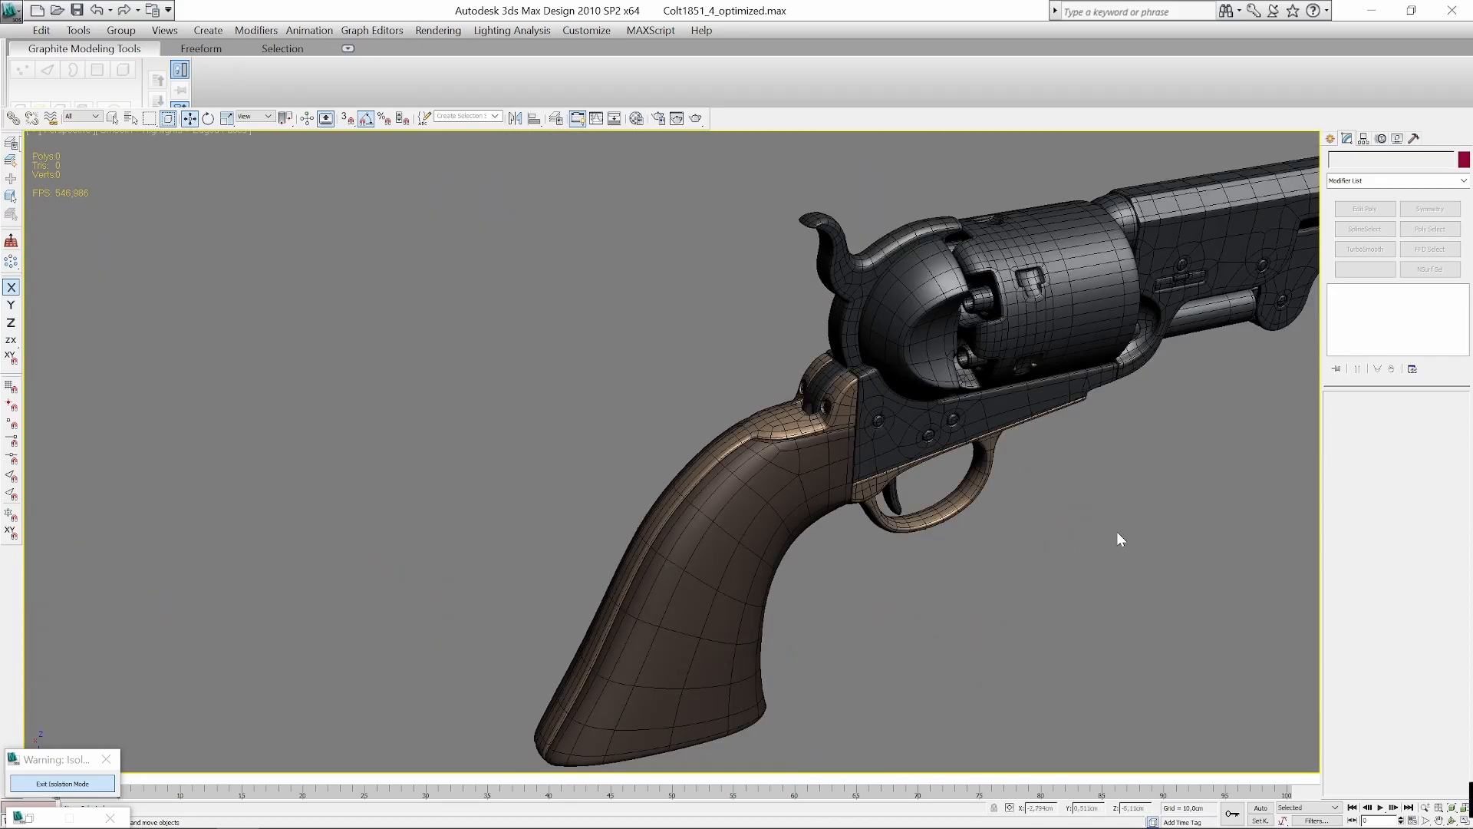
middle_click_drag(1118, 539, 785, 565)
scroll(881, 560, "down", 2)
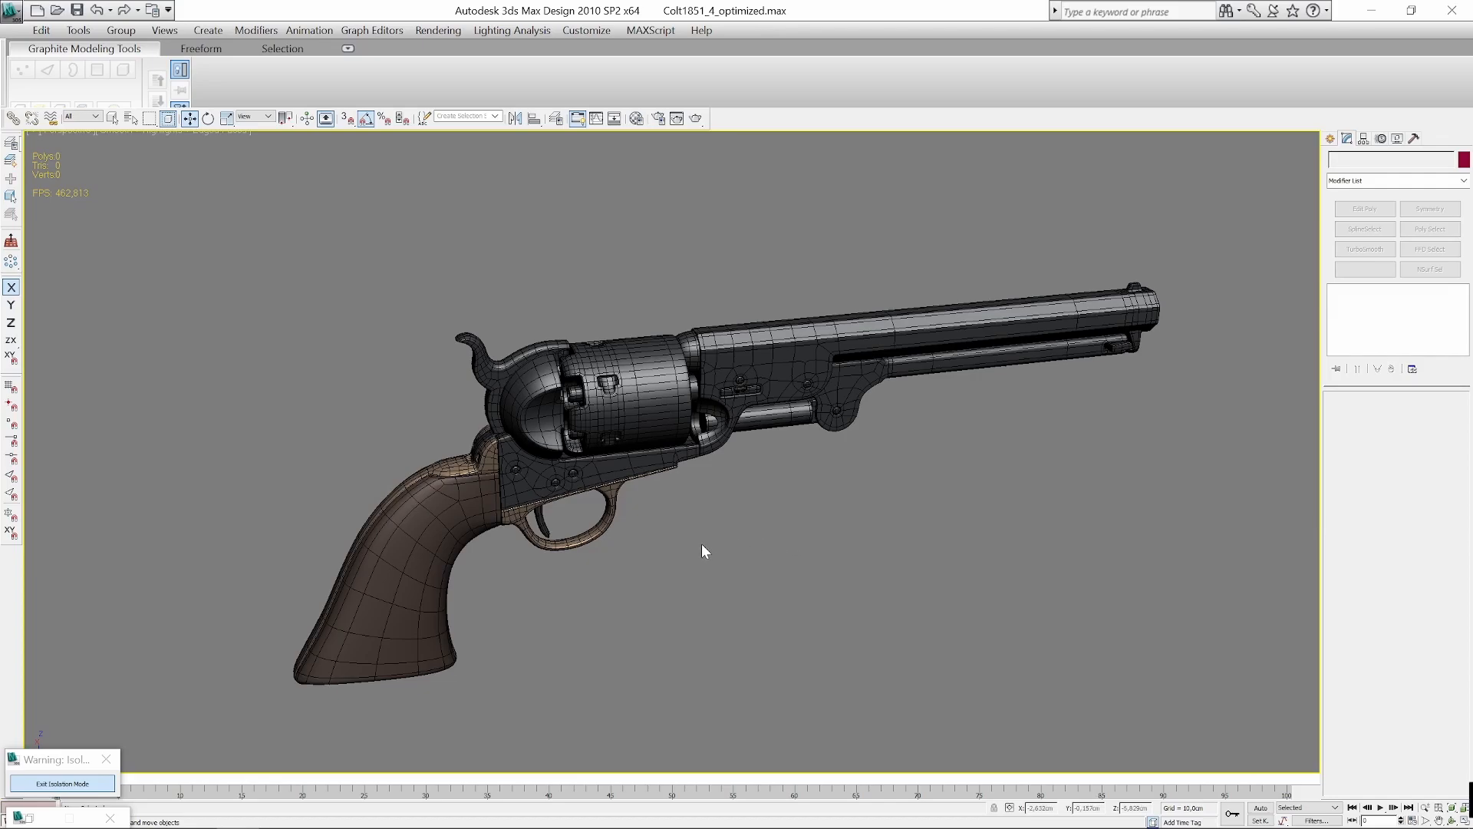
middle_click_drag(702, 545, 614, 453, "alt")
Examine the hammer, recoil shield and cylinder nipples up close from several angles, and return to the whole revolver.
scroll(669, 485, "up", 5)
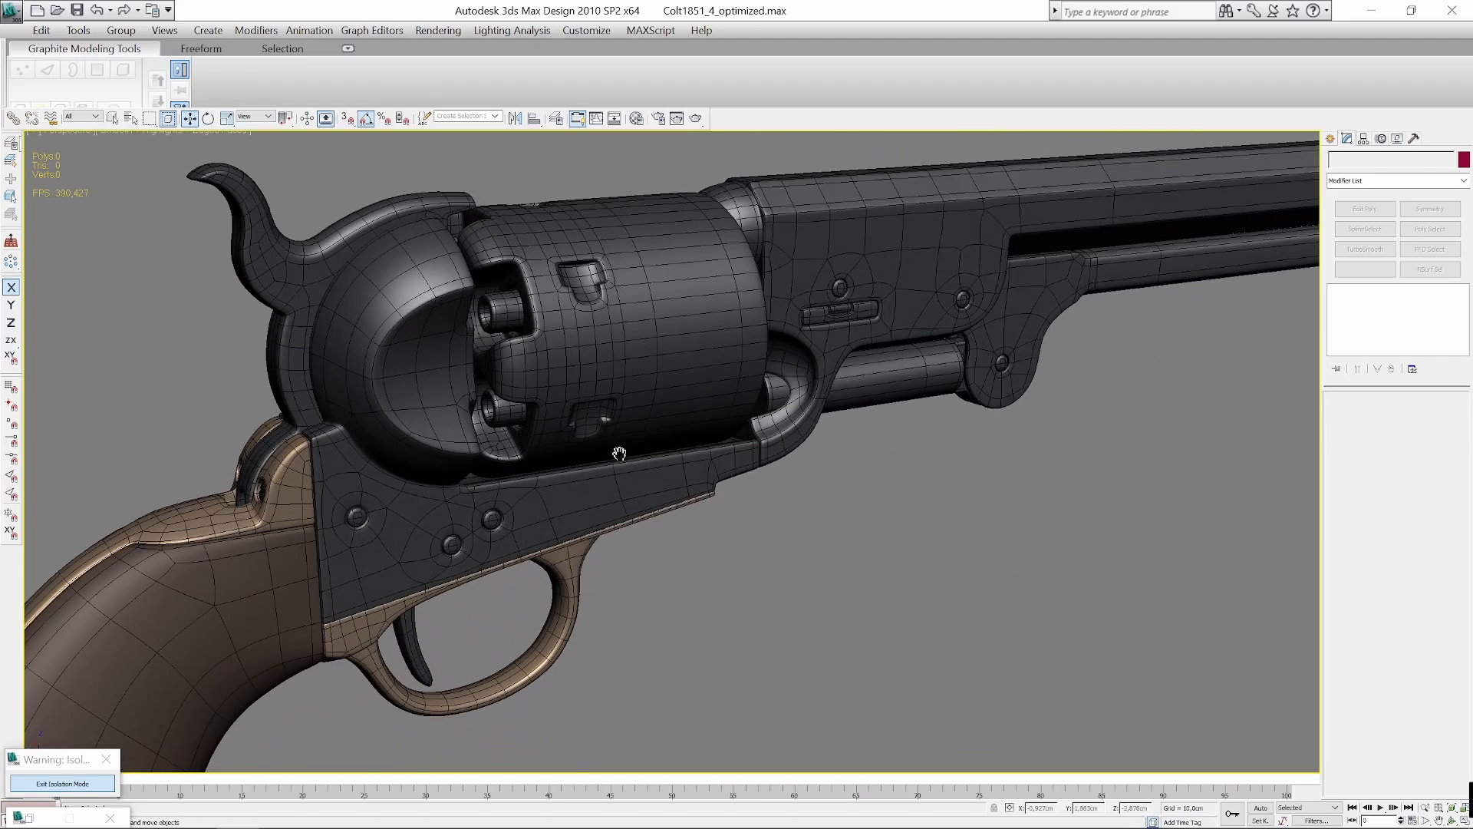
scroll(761, 550, "up", 5)
middle_click_drag(761, 550, 798, 562, "alt")
scroll(752, 518, "up", 3)
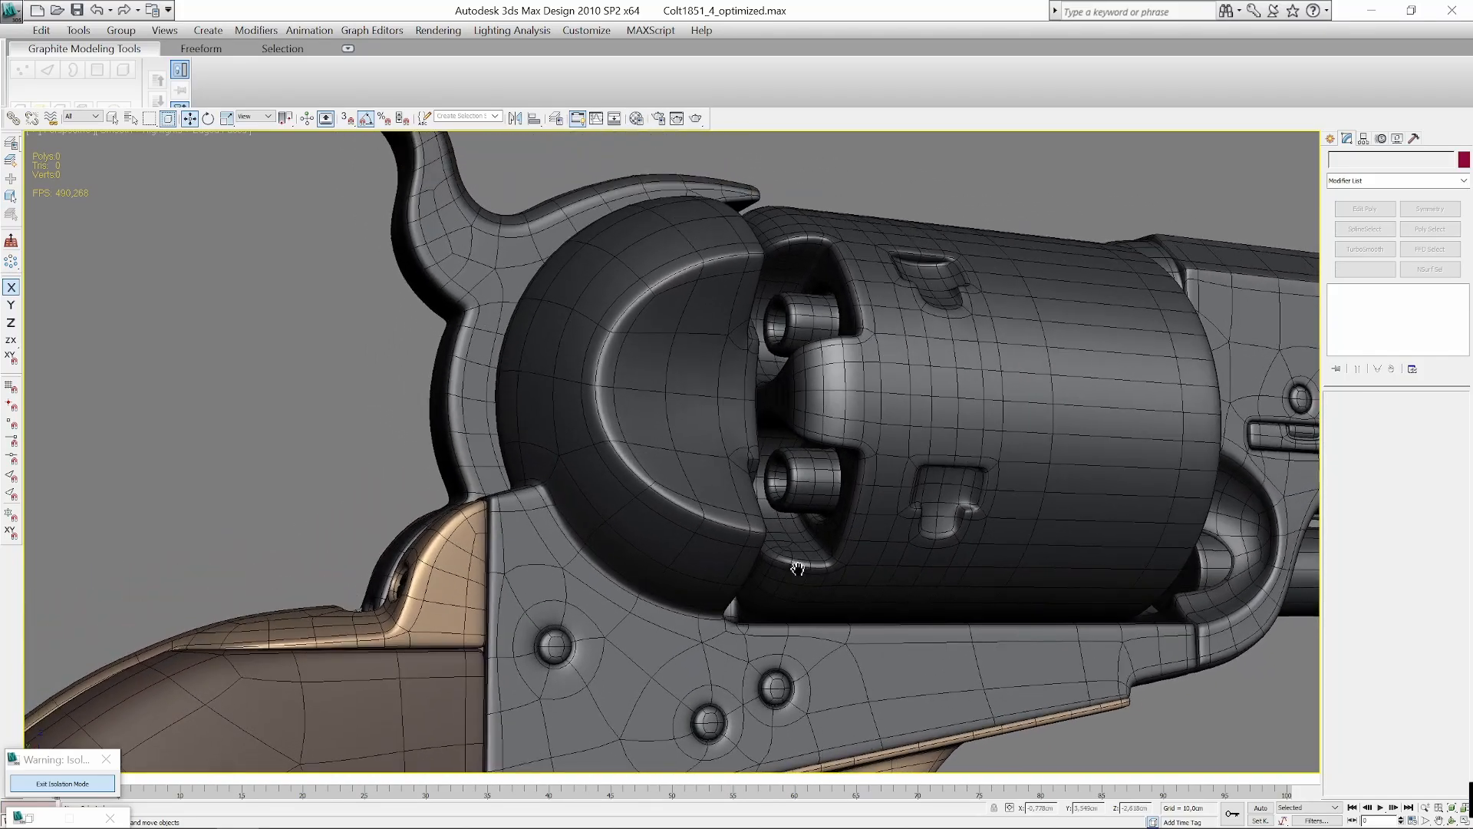
scroll(794, 566, "up", 3)
middle_click_drag(774, 573, 726, 593, "alt")
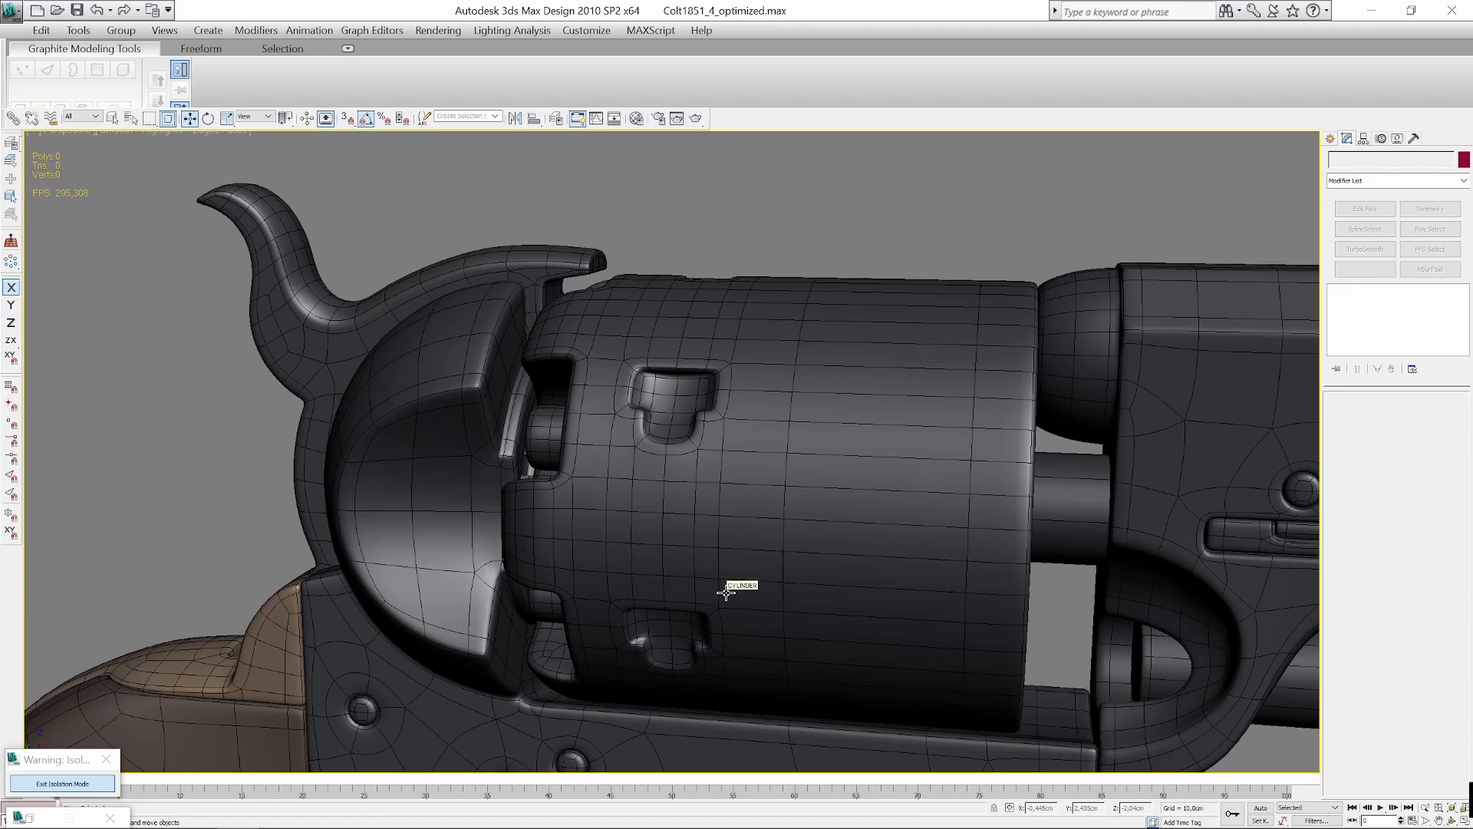
scroll(725, 592, "down", 3)
scroll(726, 592, "down", 3)
middle_click_drag(817, 649, 707, 523)
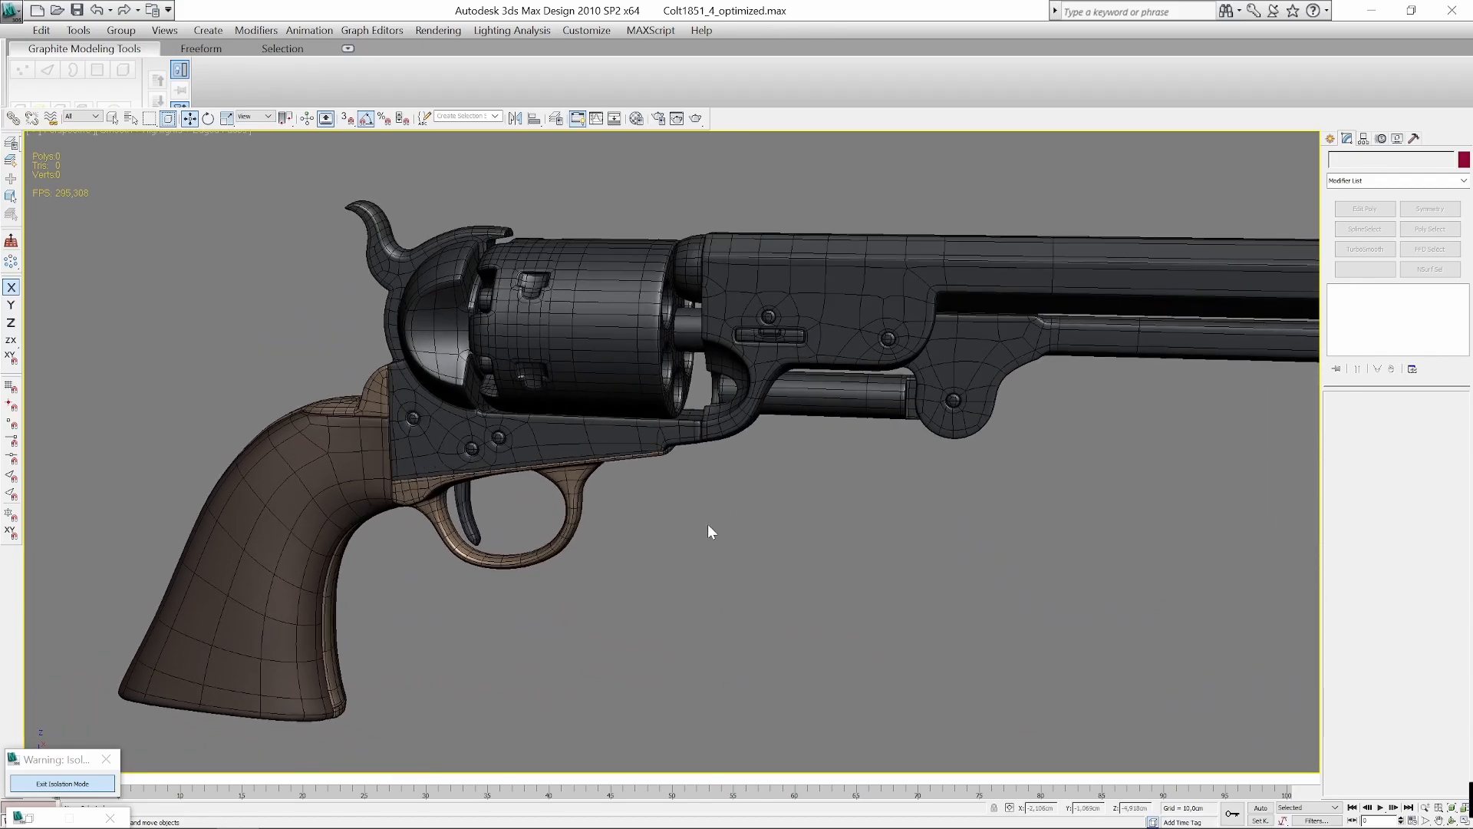
scroll(704, 530, "down", 2)
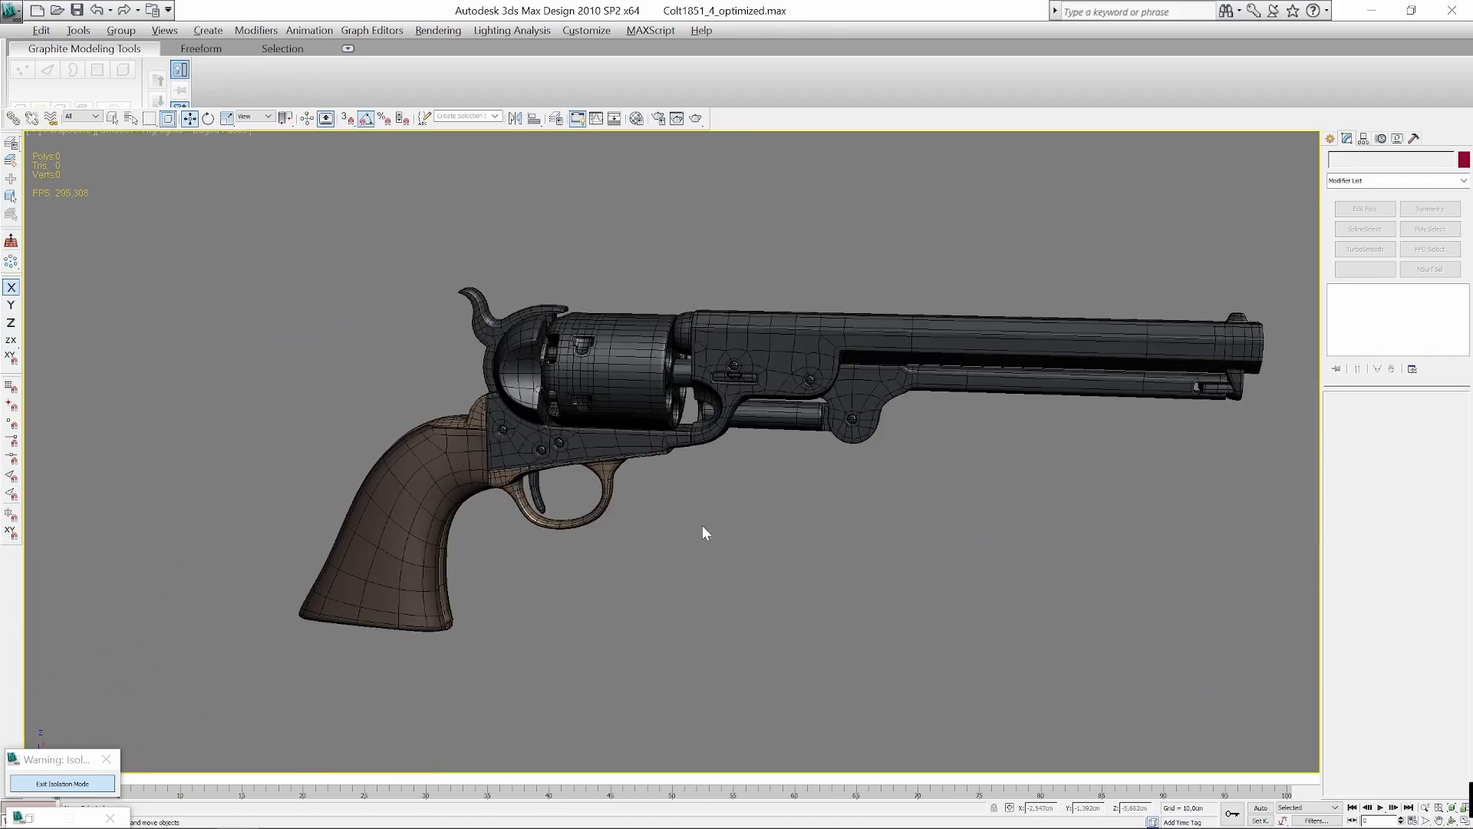
Switch to Notepad to read the modeling talking points, and return to the revolver in 3ds Max.
key("alt+Tab")
left_click(857, 286)
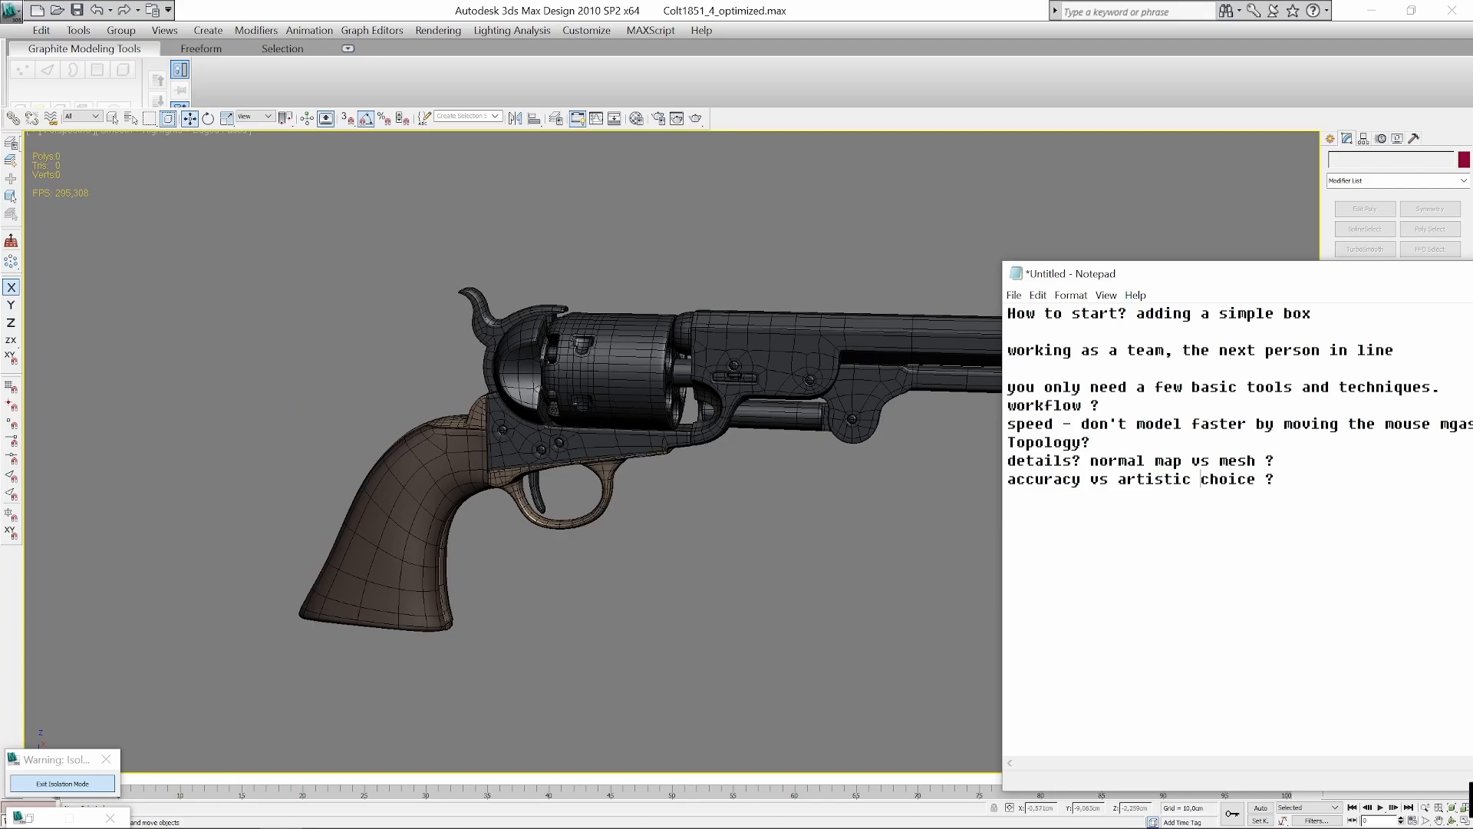
left_click(815, 526)
middle_click_drag(867, 566, 832, 556)
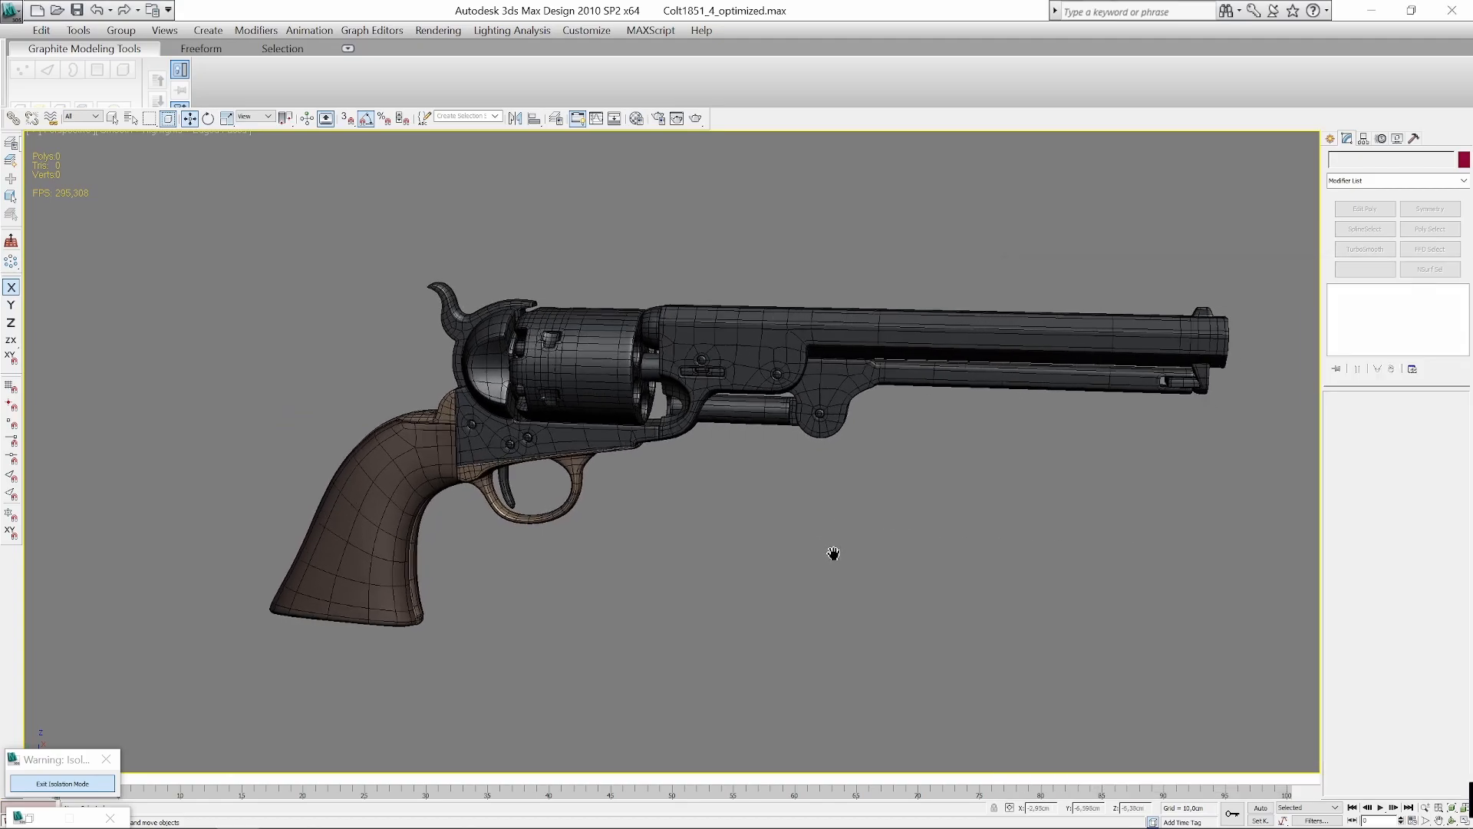
Examine the entire revolver from its slotted-screw side and from the wedge-notch side.
middle_click_drag(647, 559, 939, 594, "alt")
scroll(936, 594, "up", 3)
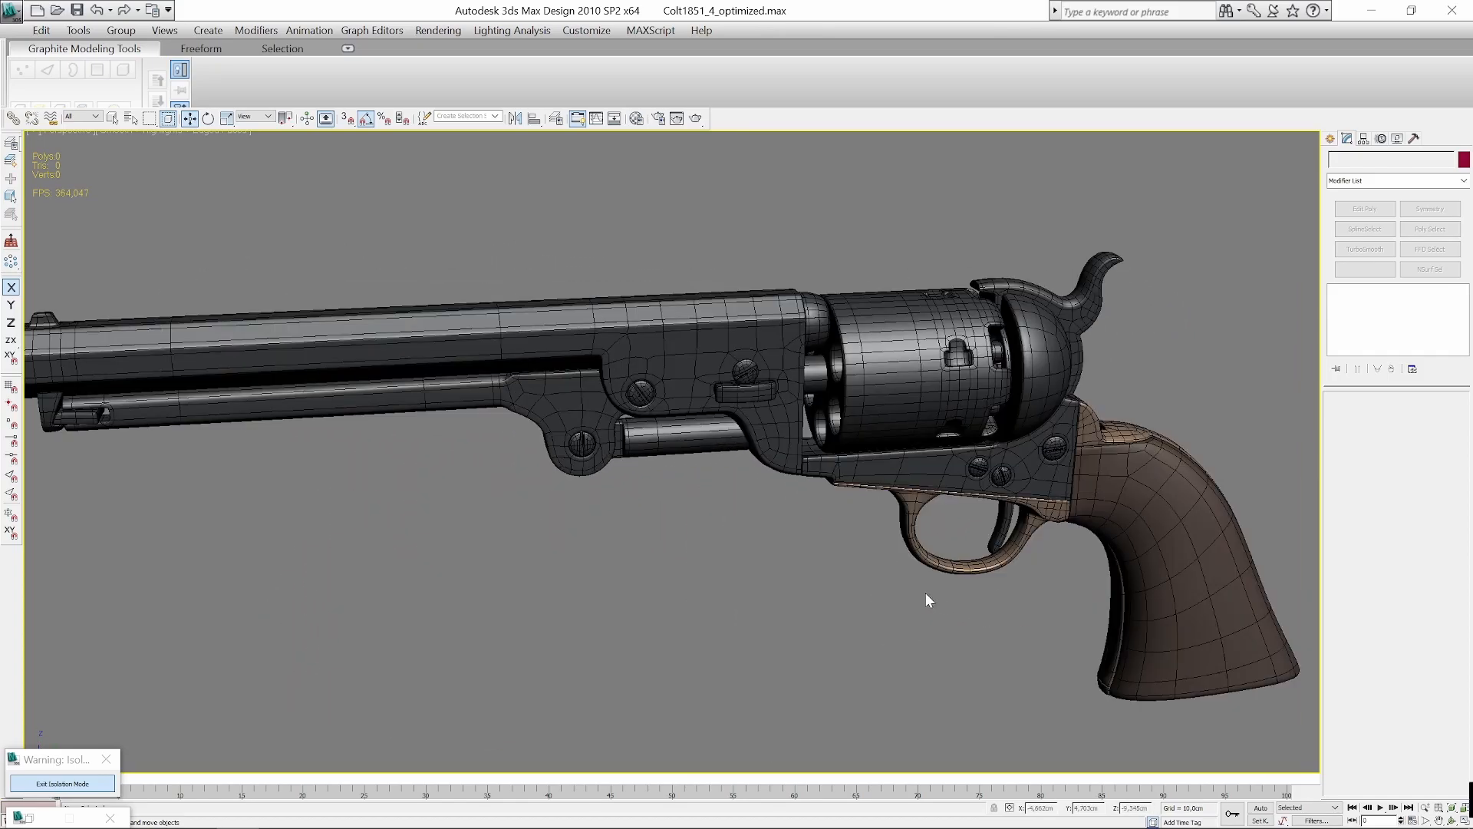
middle_click_drag(795, 564, 1049, 581)
middle_click_drag(876, 600, 1012, 540)
scroll(982, 552, "down", 3)
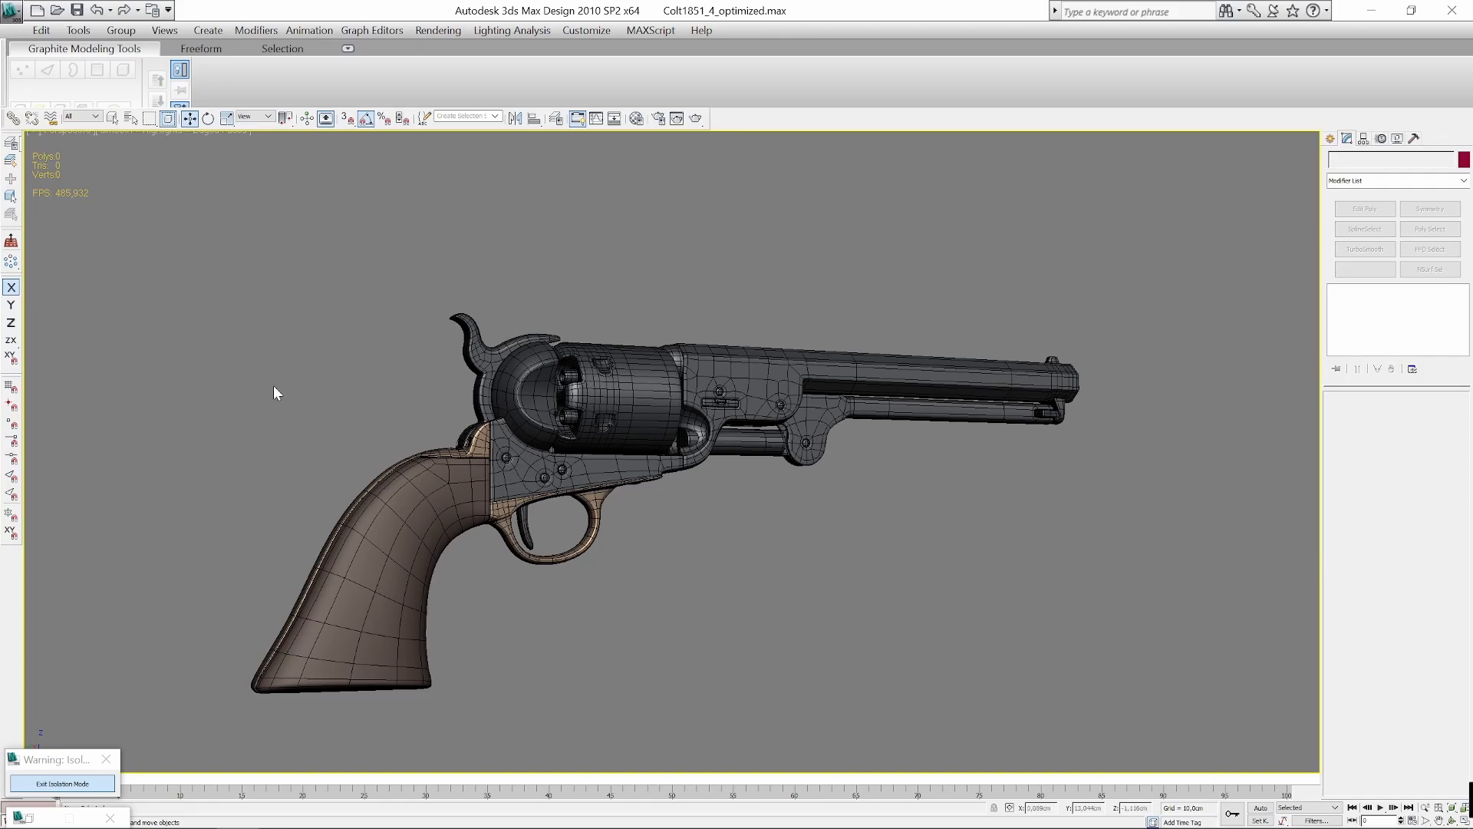
Examine the recoil shield, frame and trigger guard at closer range, and the complete revolver again.
scroll(345, 406, "up", 2)
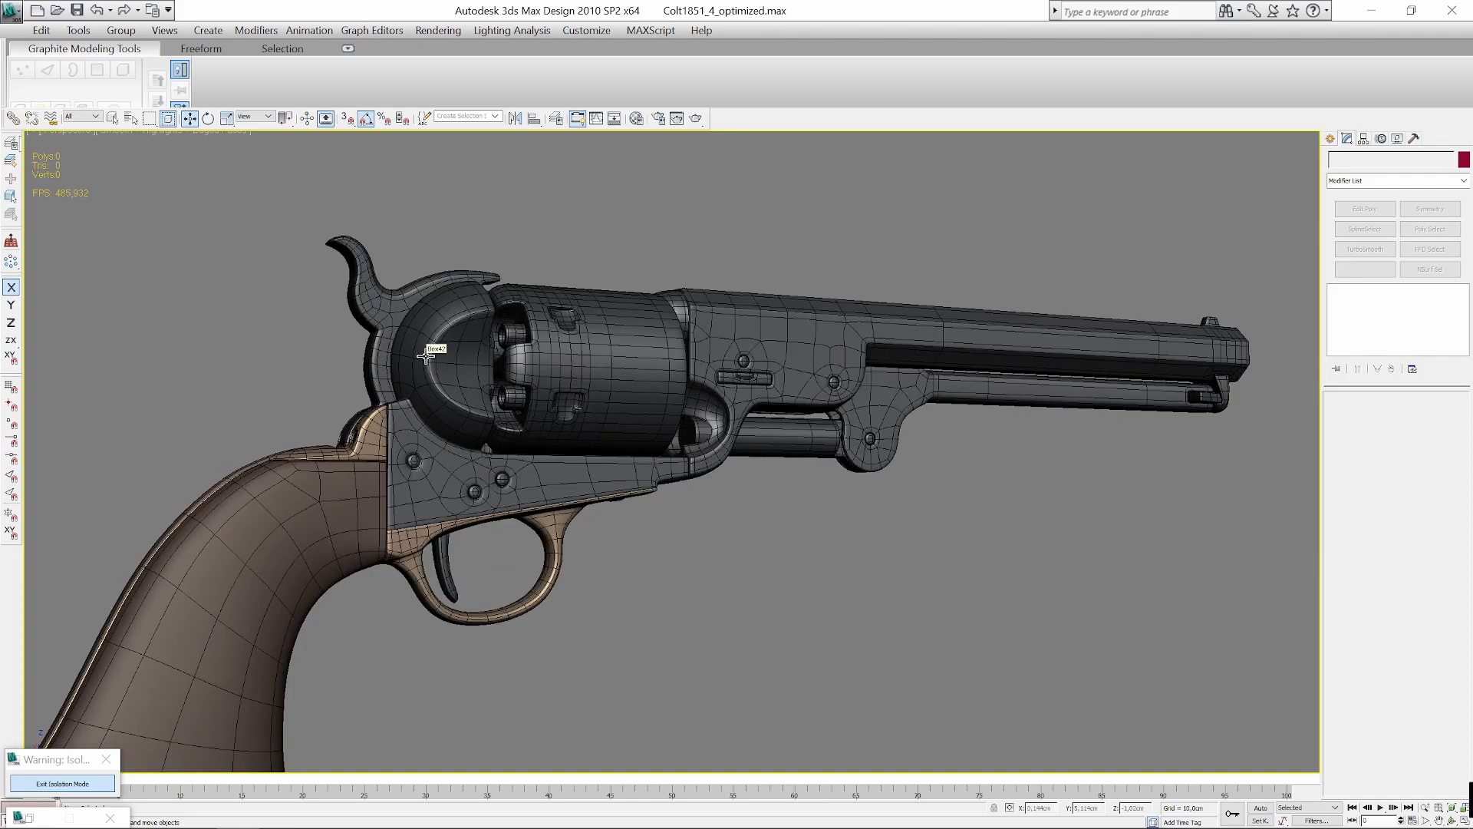
scroll(776, 550, "up", 1)
scroll(697, 516, "up", 2)
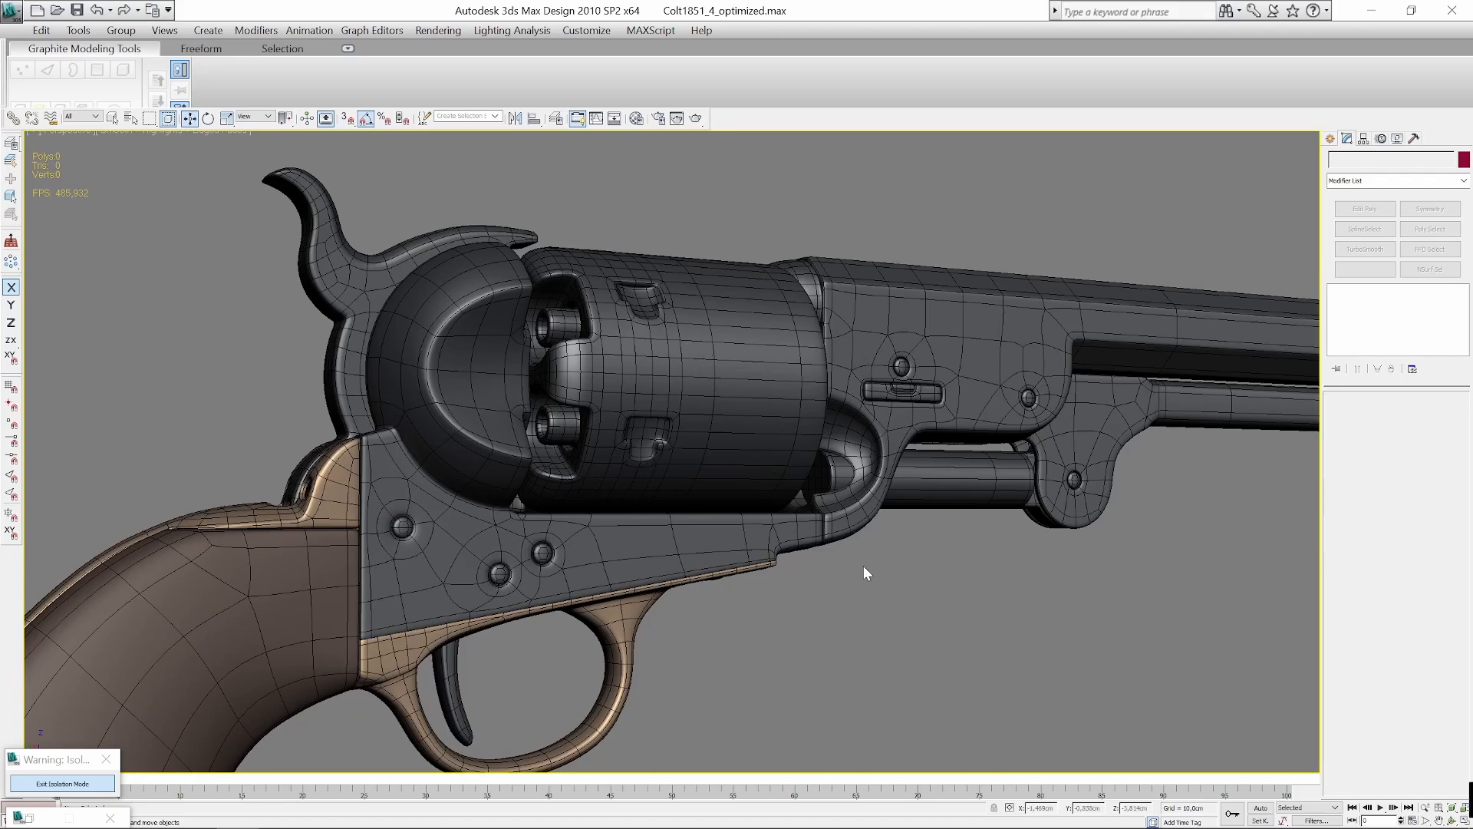
middle_click_drag(897, 612, 833, 586)
scroll(599, 648, "down", 2)
scroll(833, 587, "down", 5)
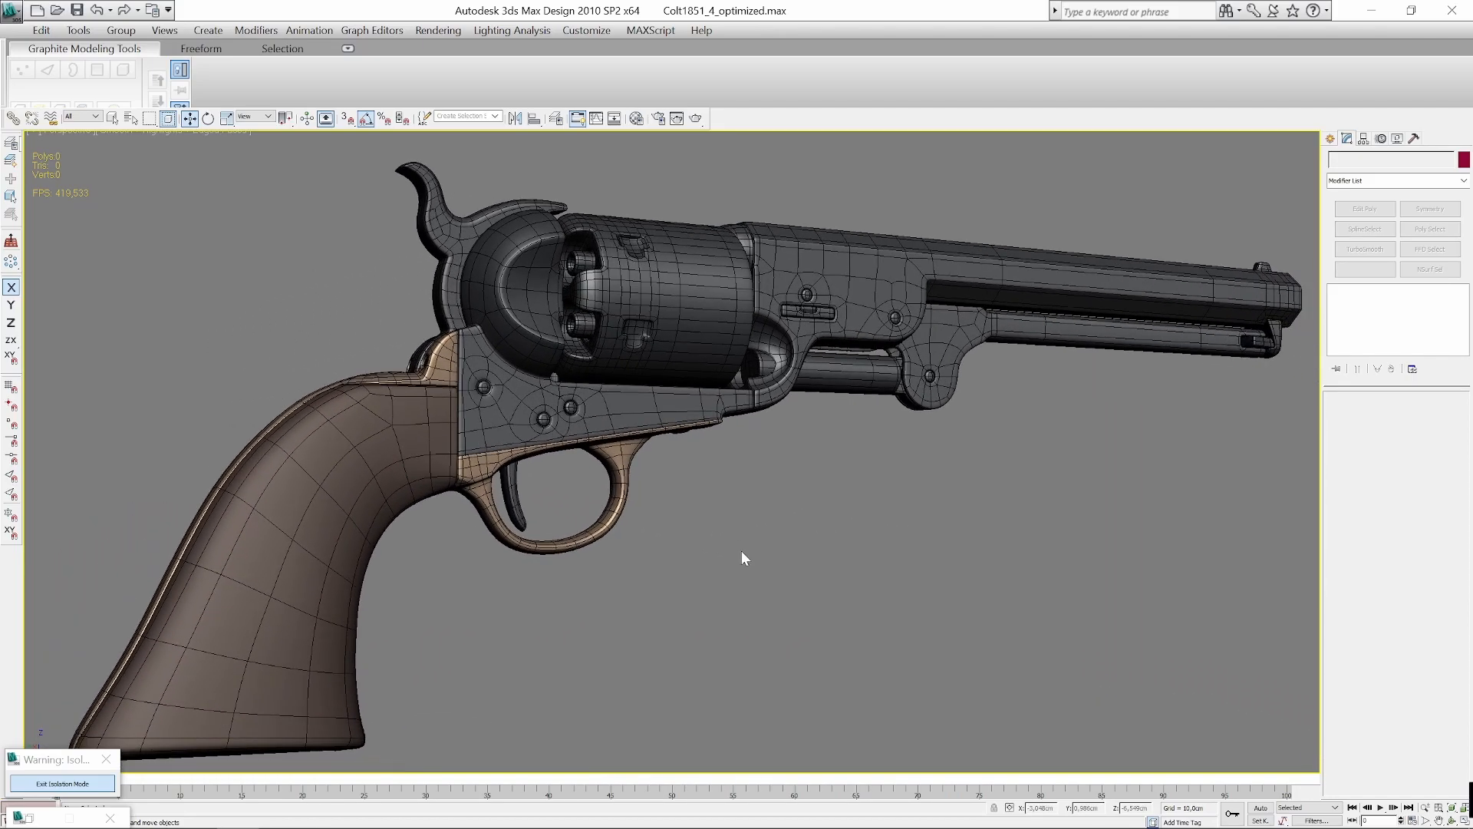
Examine the top of the barrel, the octagonal muzzle and its bore, and return to the revolver's side profile.
middle_click_drag(689, 558, 627, 626, "alt")
scroll(622, 437, "up", 2)
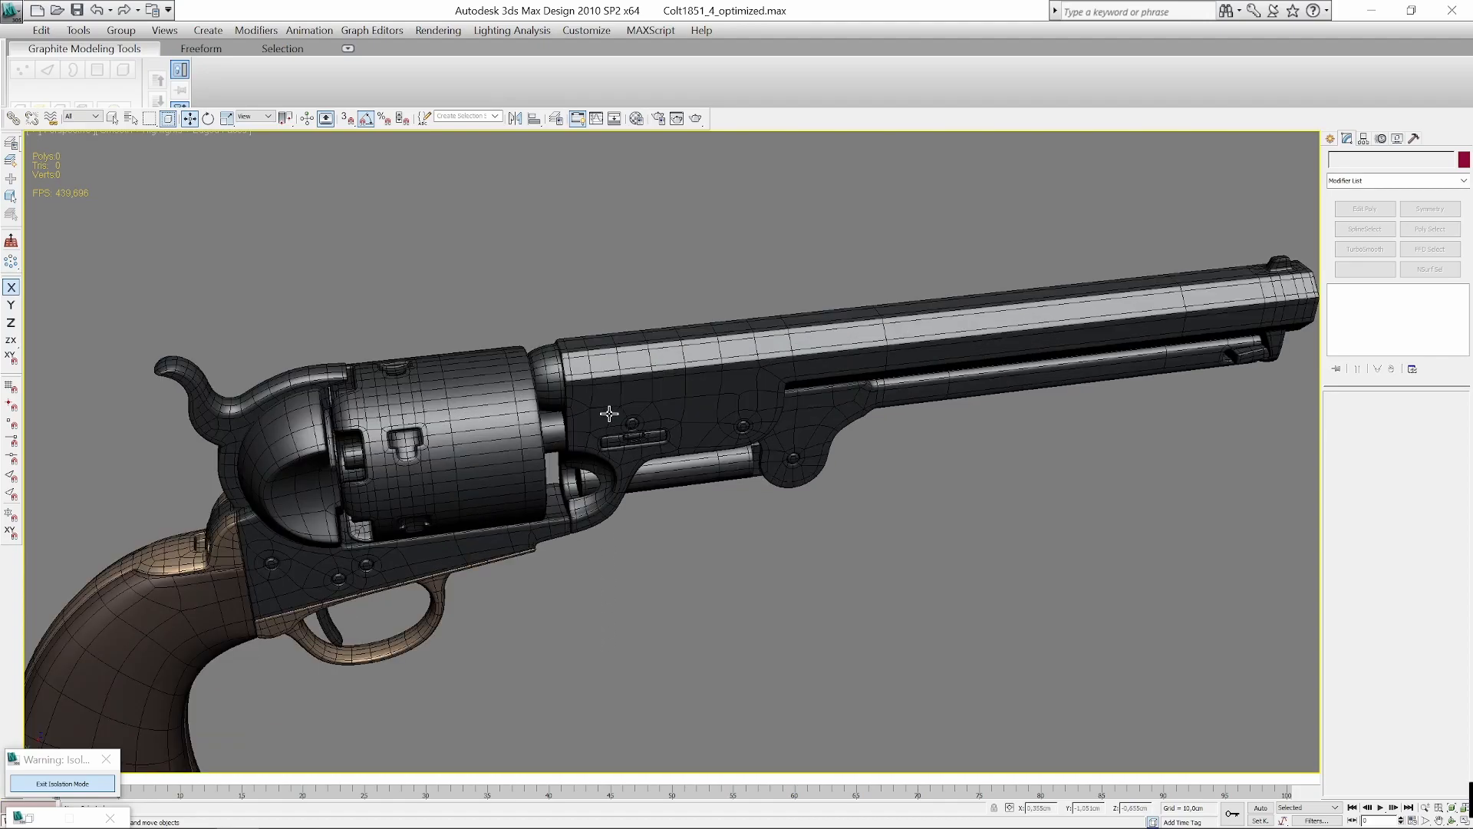
mouse_move(606, 411)
middle_mouse_down("alt")
mouse_move(486, 348)
mouse_move(478, 358)
mouse_move(631, 421)
middle_mouse_up("alt")
scroll(632, 422, "up", 2)
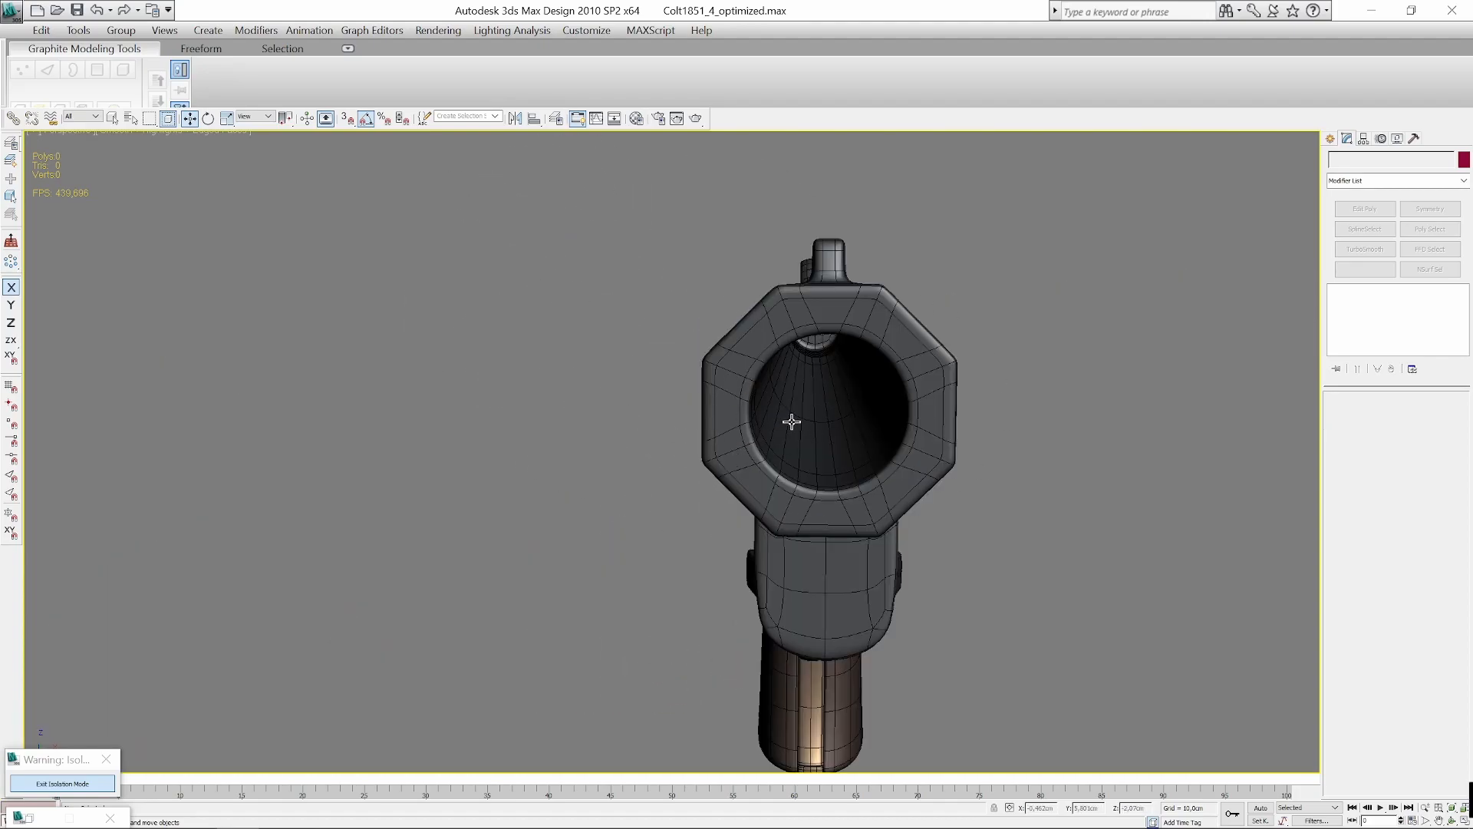
middle_click_drag(790, 421, 827, 412, "alt")
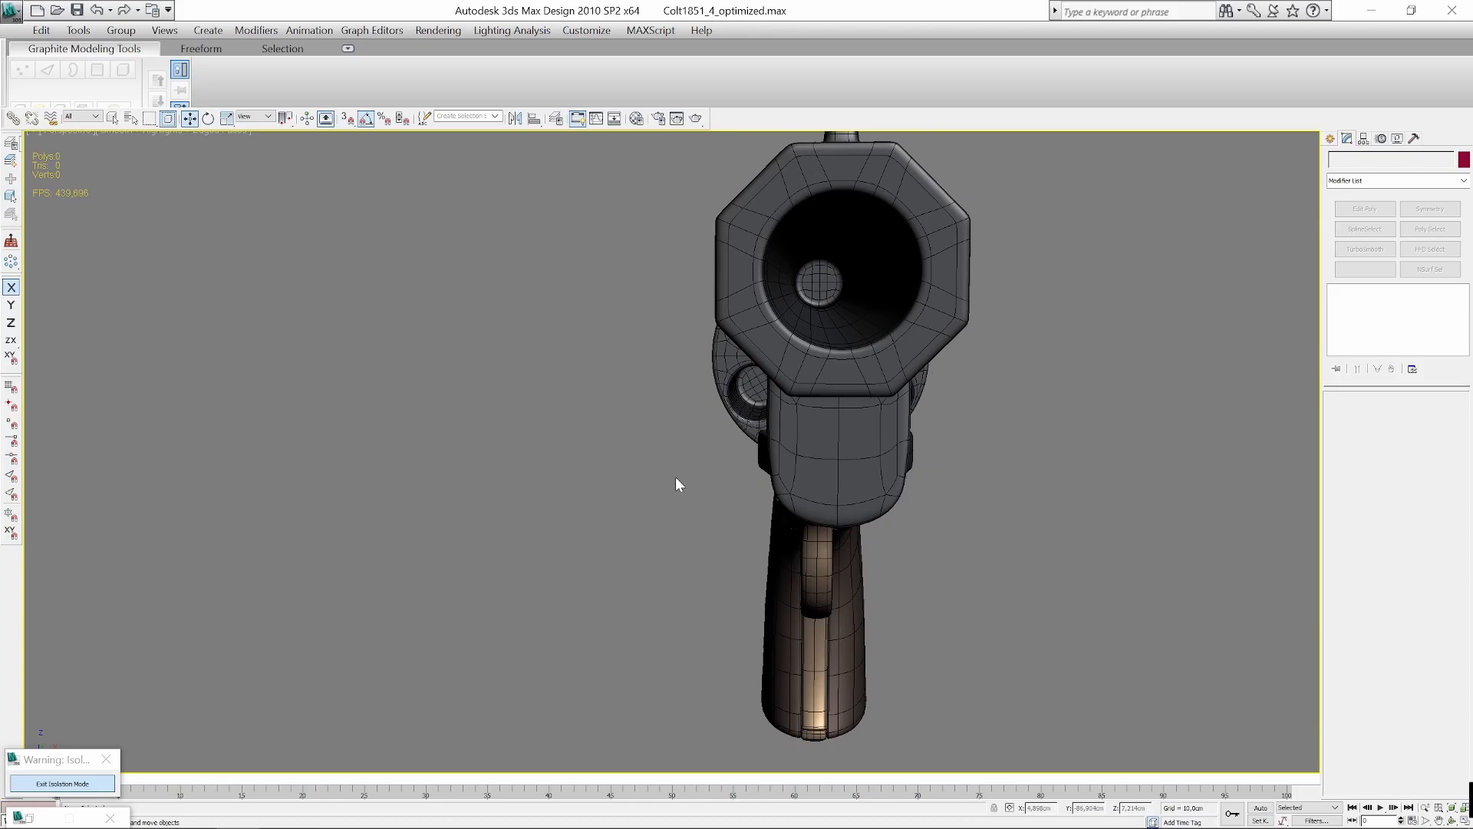
middle_click_drag(678, 483, 867, 554, "alt")
middle_click_drag(526, 602, 715, 449)
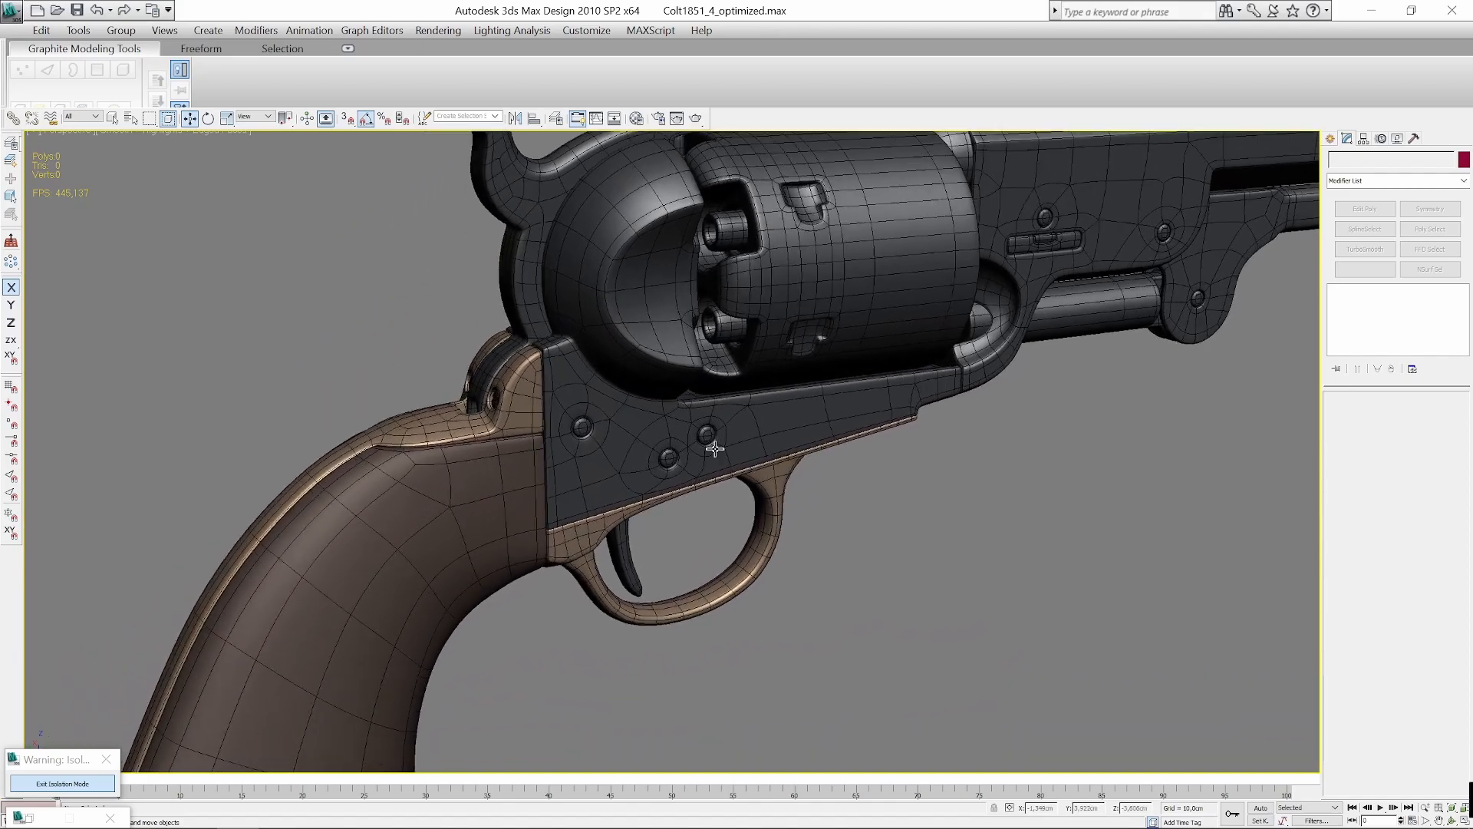
scroll(715, 449, "down", 2)
middle_click_drag(941, 517, 775, 503)
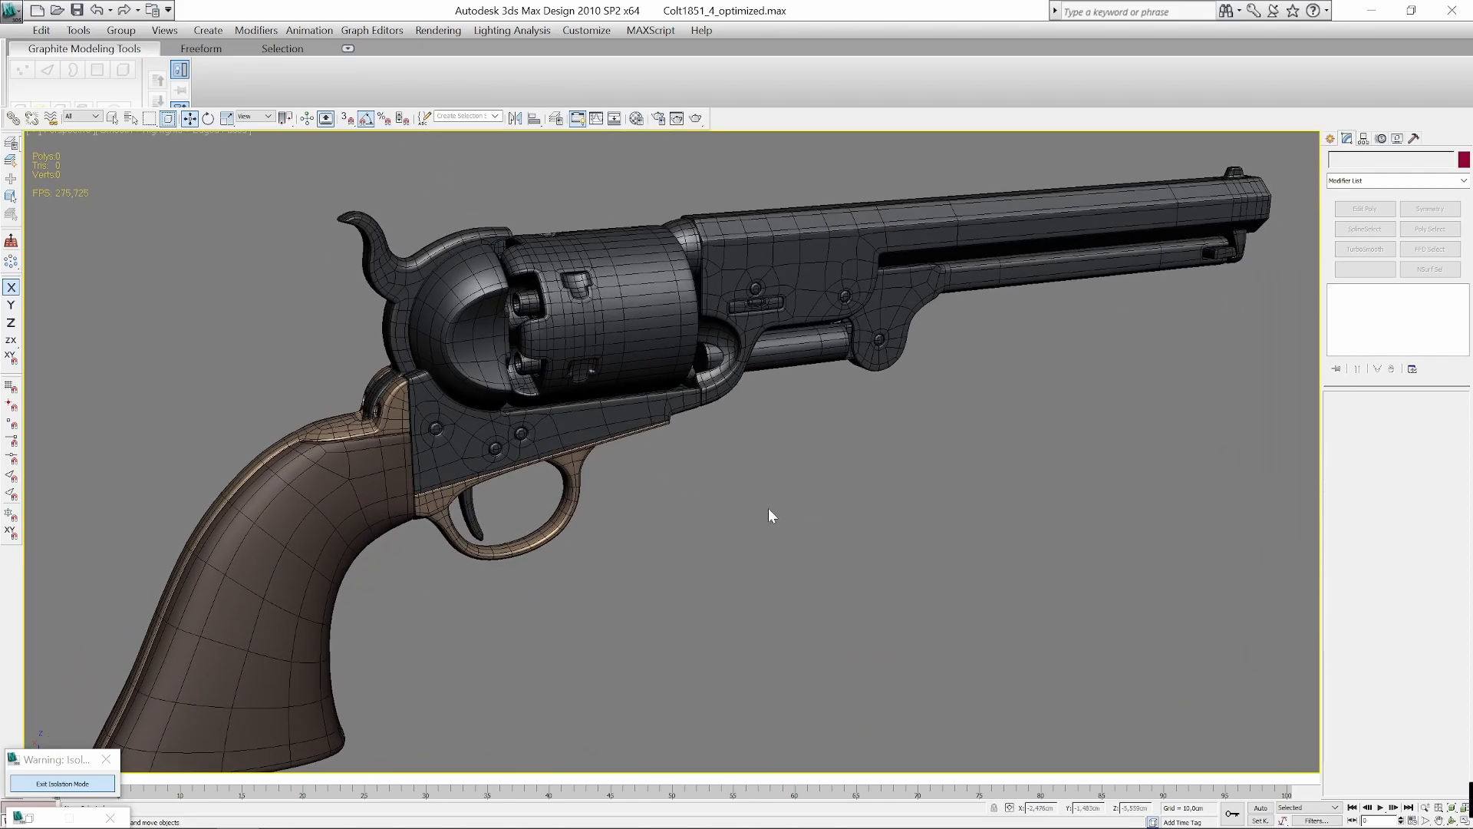
middle_click_drag(768, 509, 847, 502)
scroll(857, 509, "down", 2)
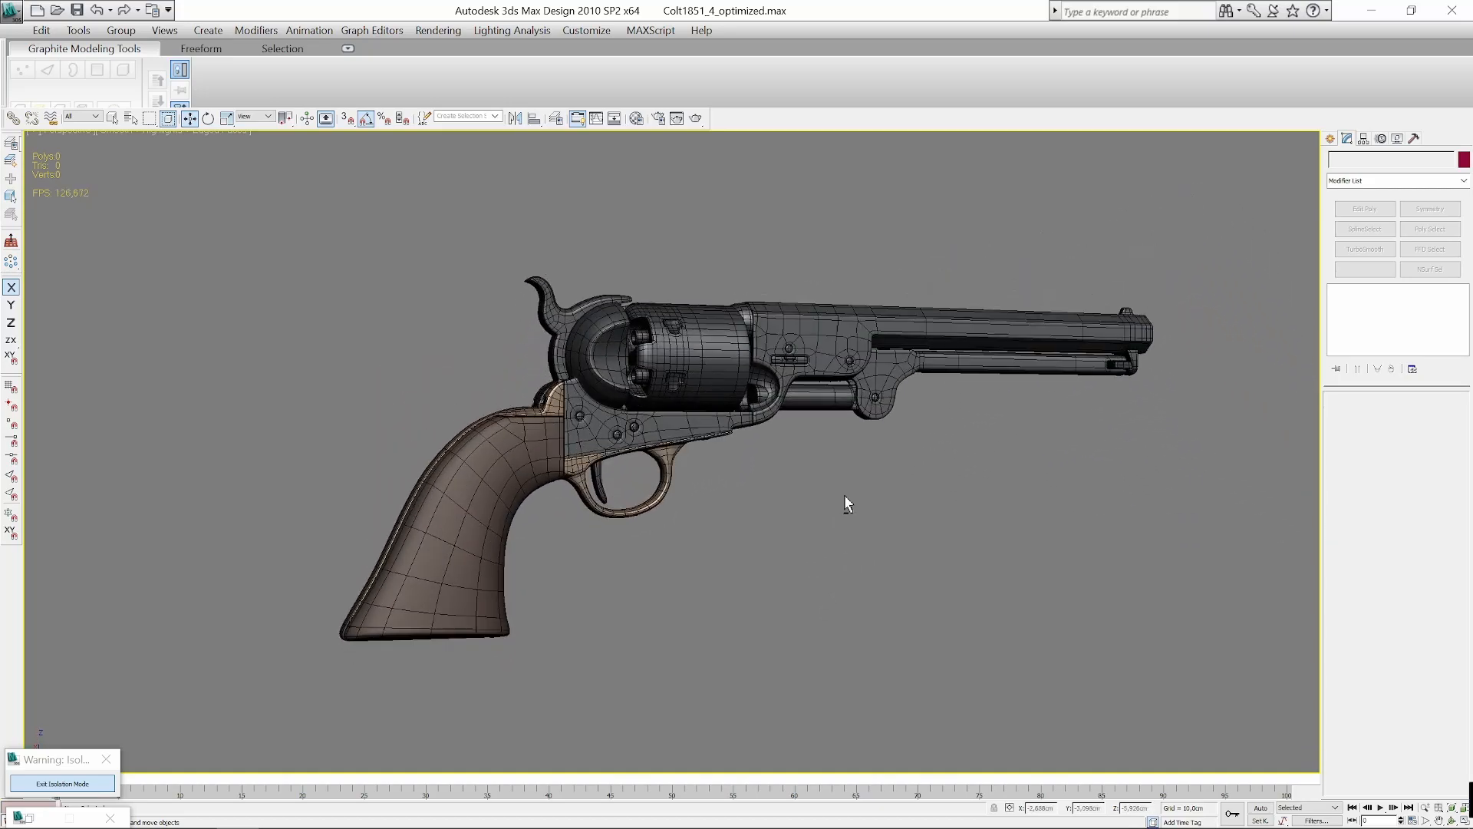
scroll(785, 529, "up", 3)
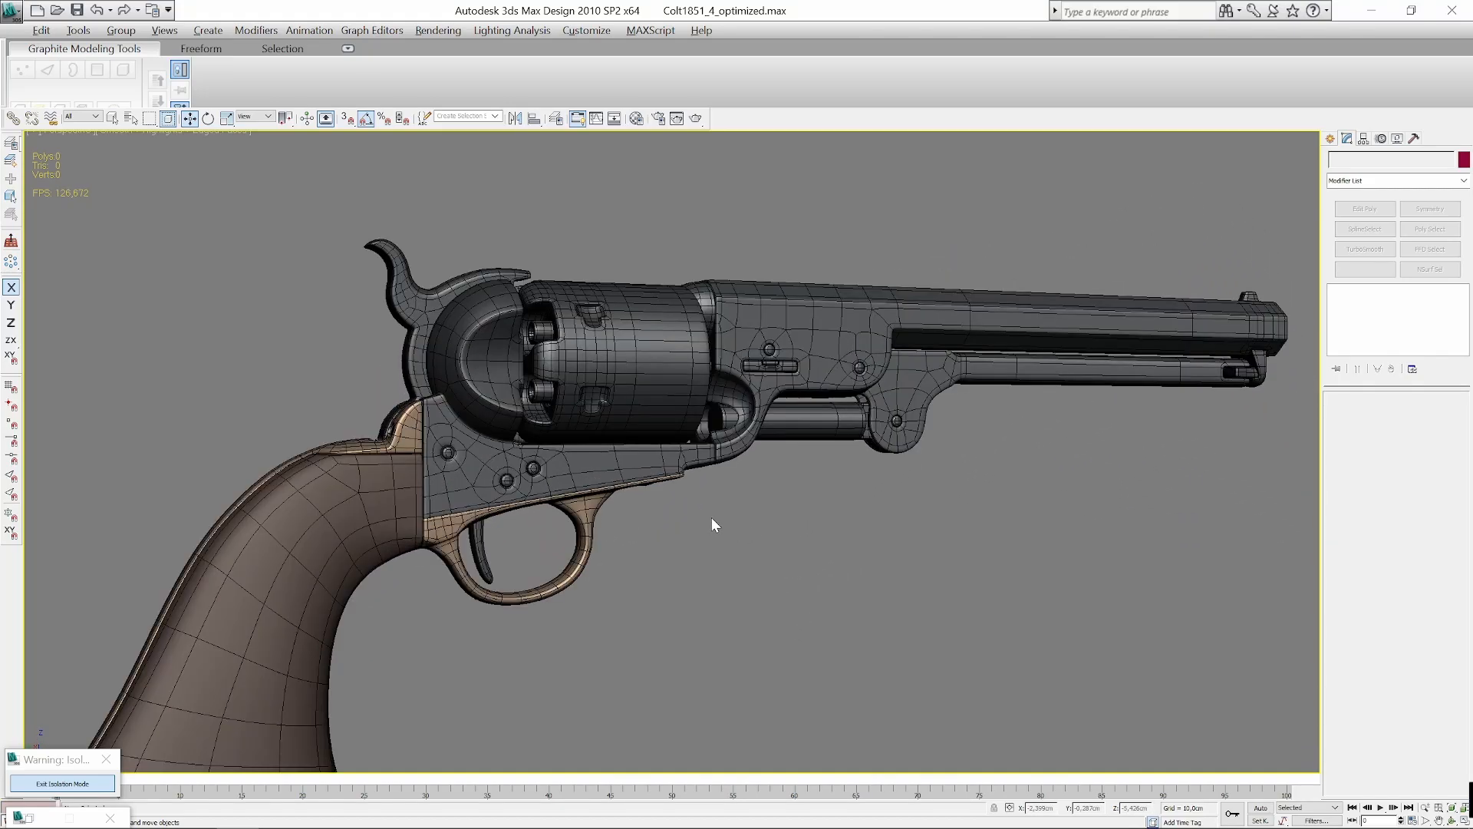
Examine the barrel, cylinder and frame from the slotted-screw side, and return to the complete revolver from the opposite side.
middle_click_drag(711, 518, 929, 534, "alt")
middle_click_drag(844, 519, 853, 524, "alt")
middle_click_drag(740, 508, 745, 545)
scroll(745, 545, "up", 2)
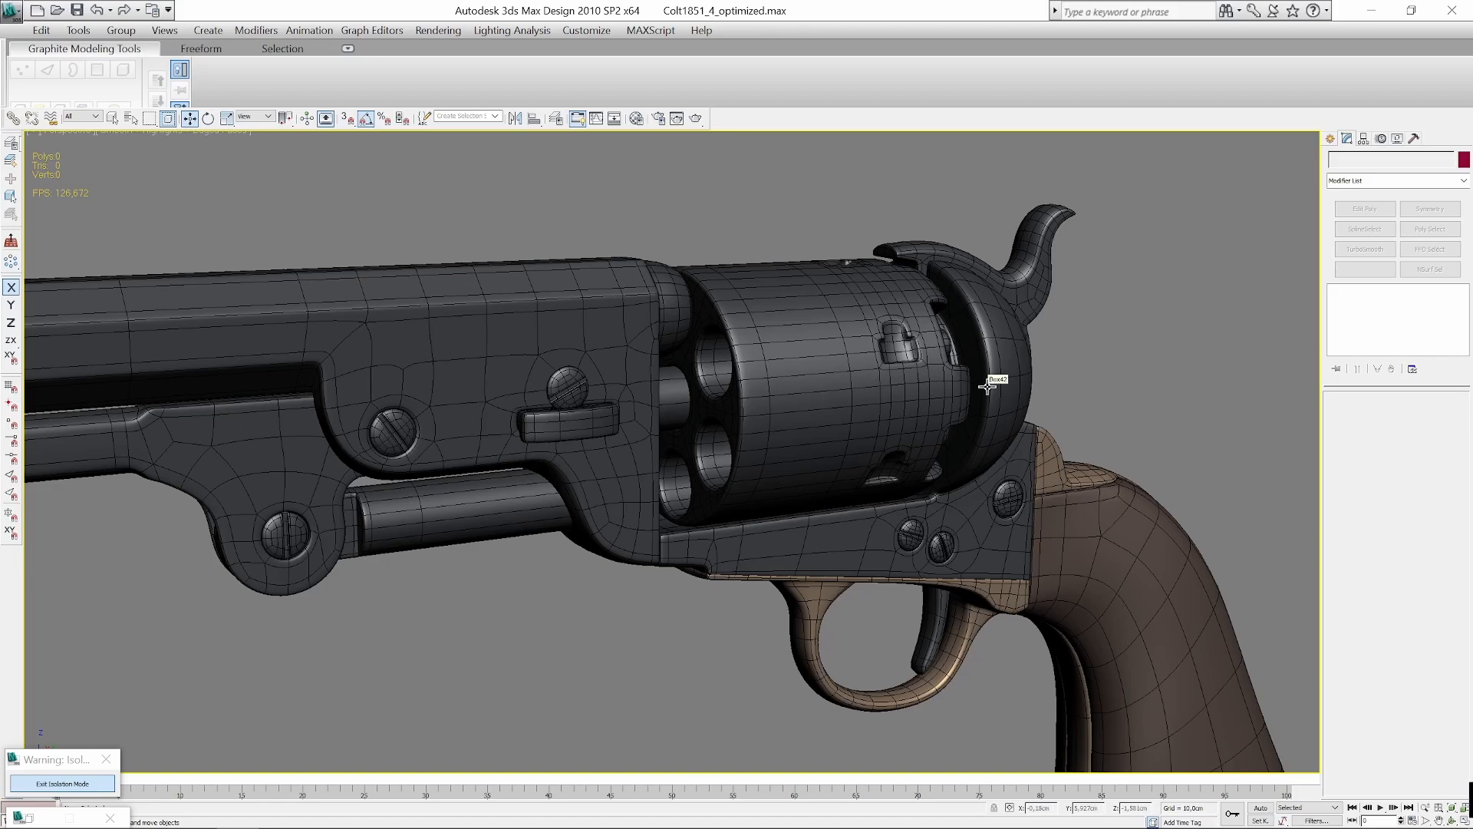
scroll(988, 386, "down", 3)
middle_click_drag(836, 427, 1025, 414, "alt")
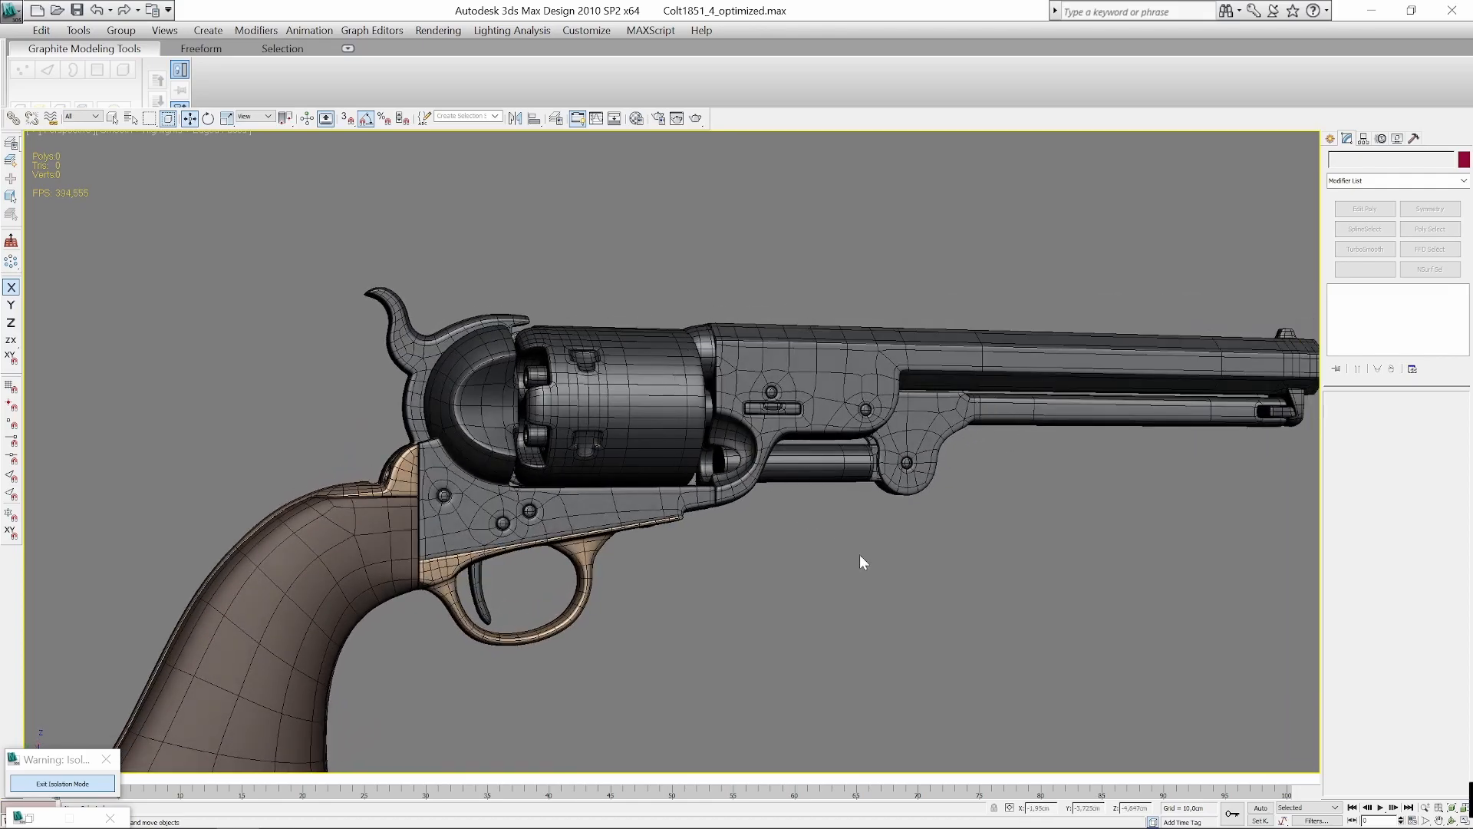
middle_click_drag(863, 563, 836, 477)
scroll(836, 477, "down", 2)
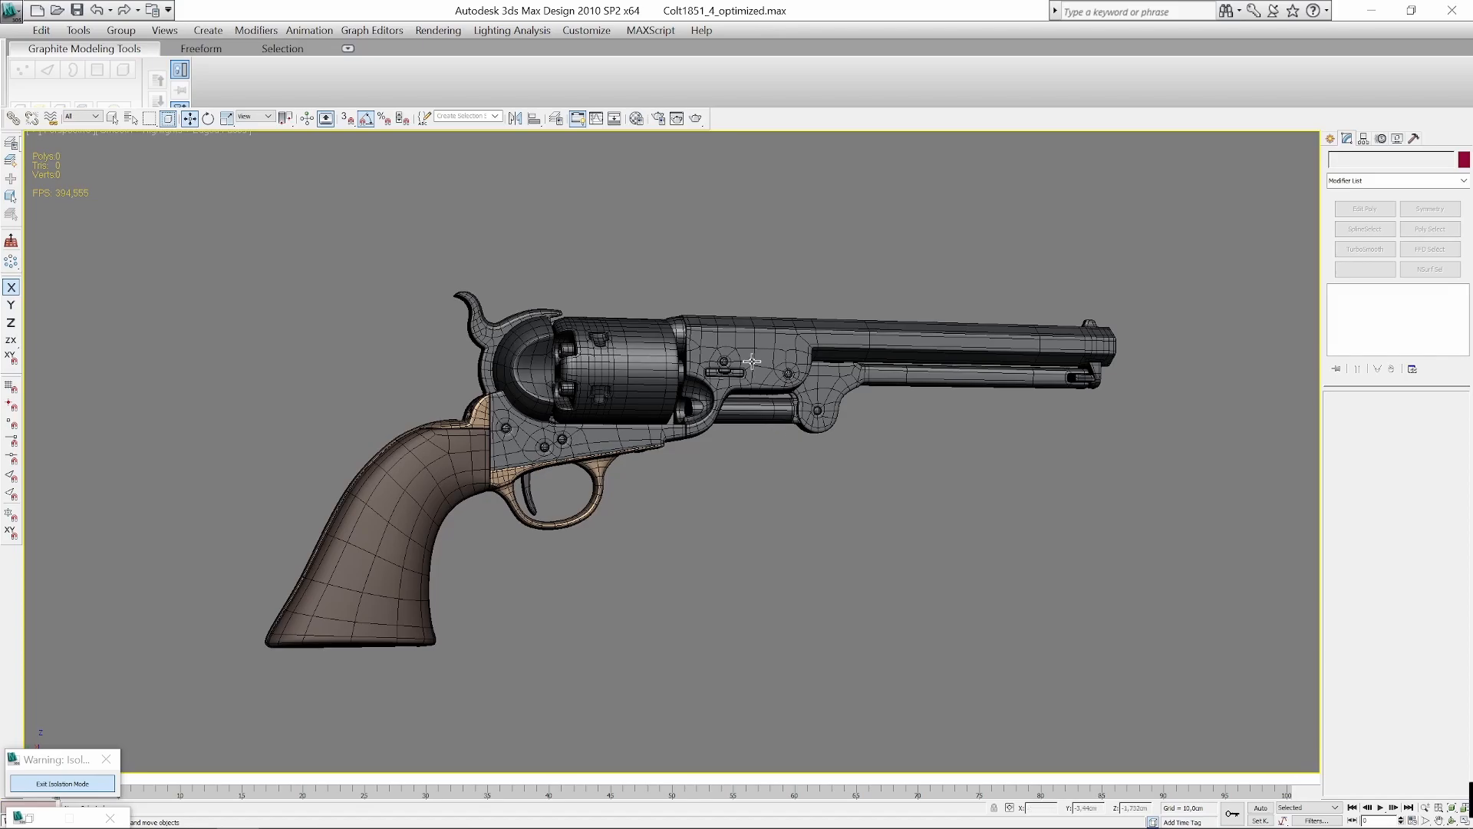
Examine the cylinder chambers, barrel wedge and loading lever at closer range, and return to the frame and grip.
scroll(774, 427, "up", 2)
middle_click_drag(771, 414, 762, 481)
scroll(762, 482, "up", 2)
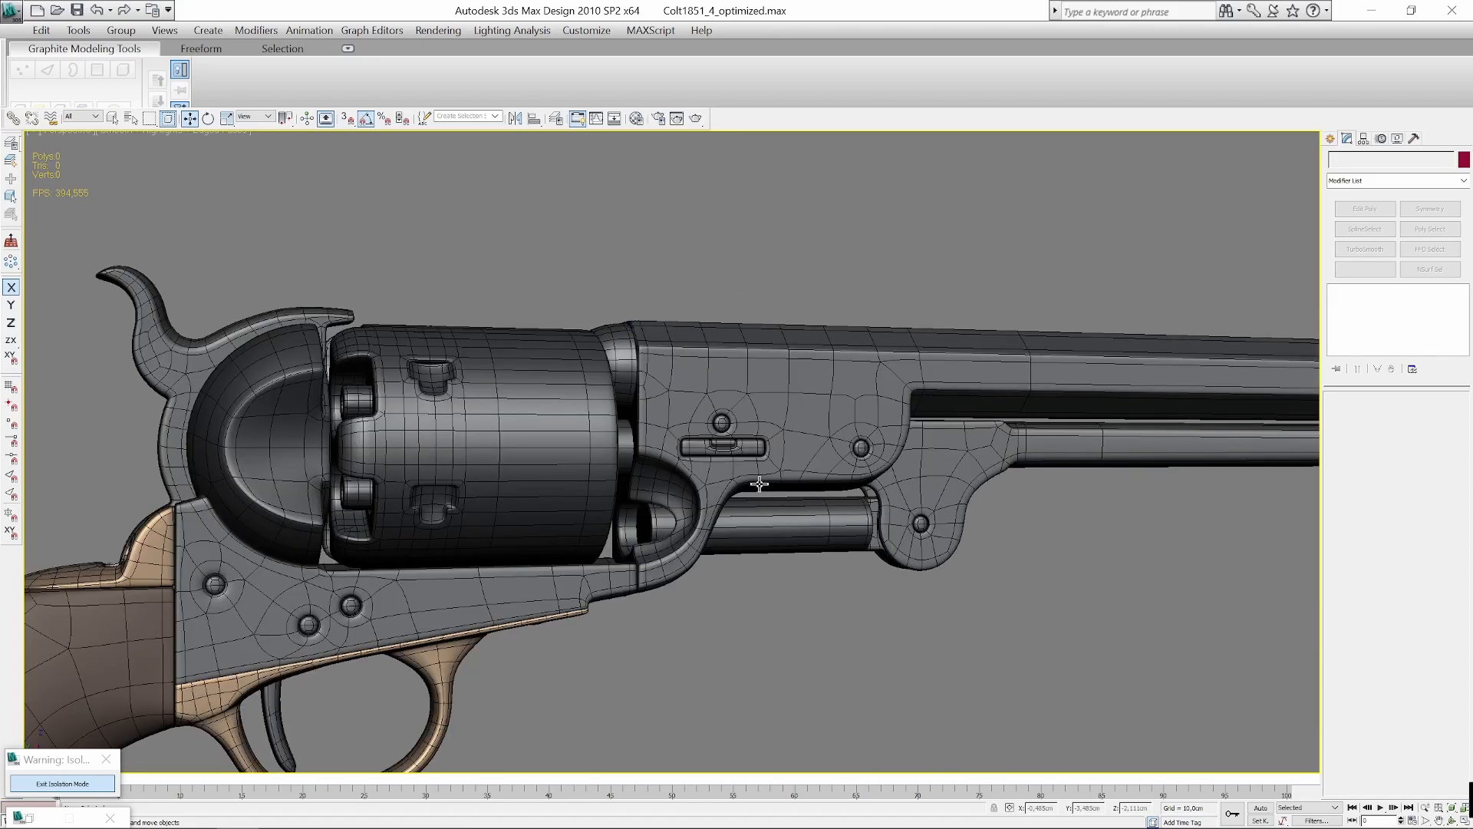
scroll(480, 520, "up", 2)
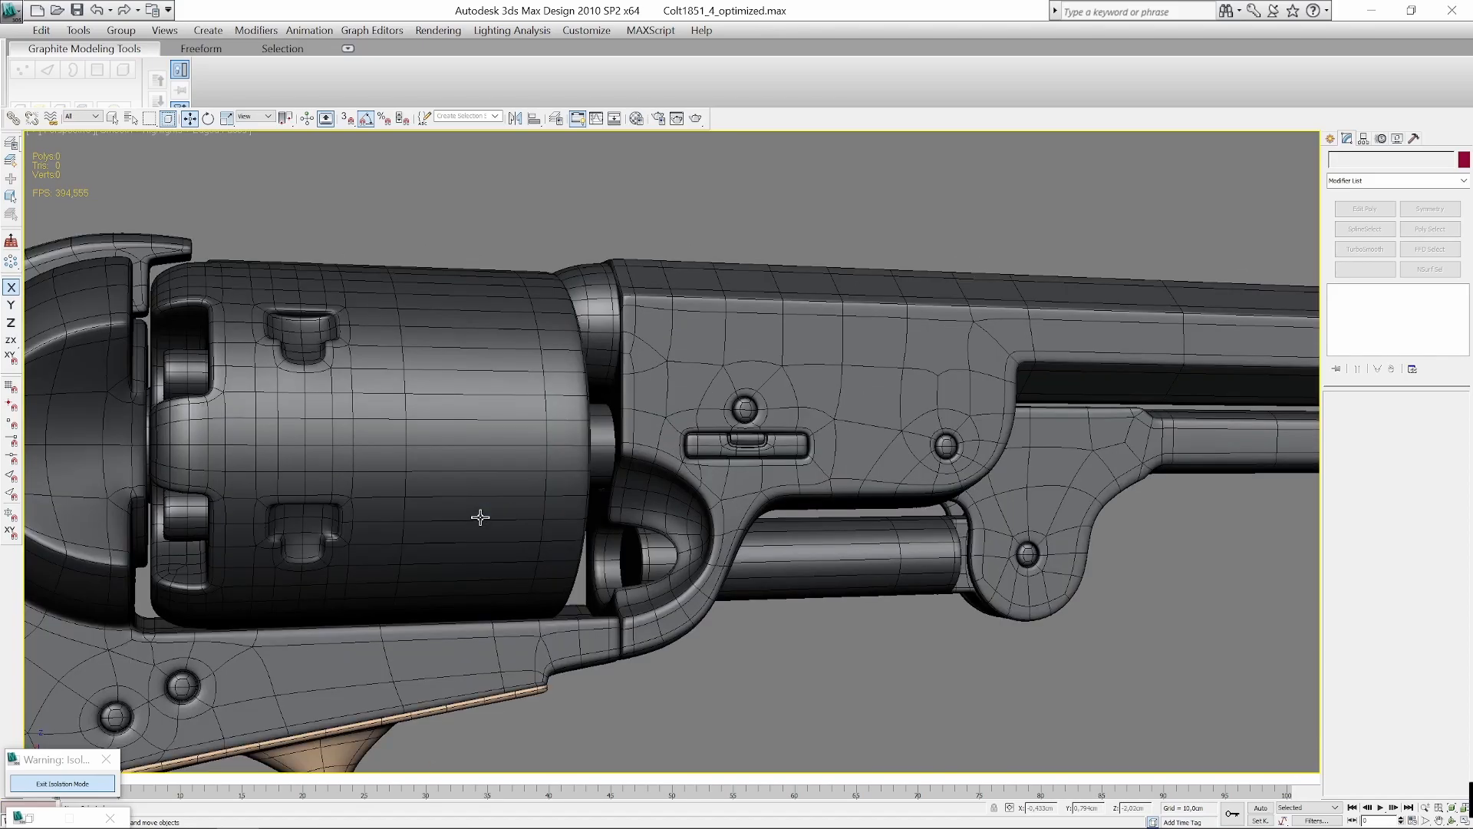
middle_click_drag(481, 516, 555, 482, "alt")
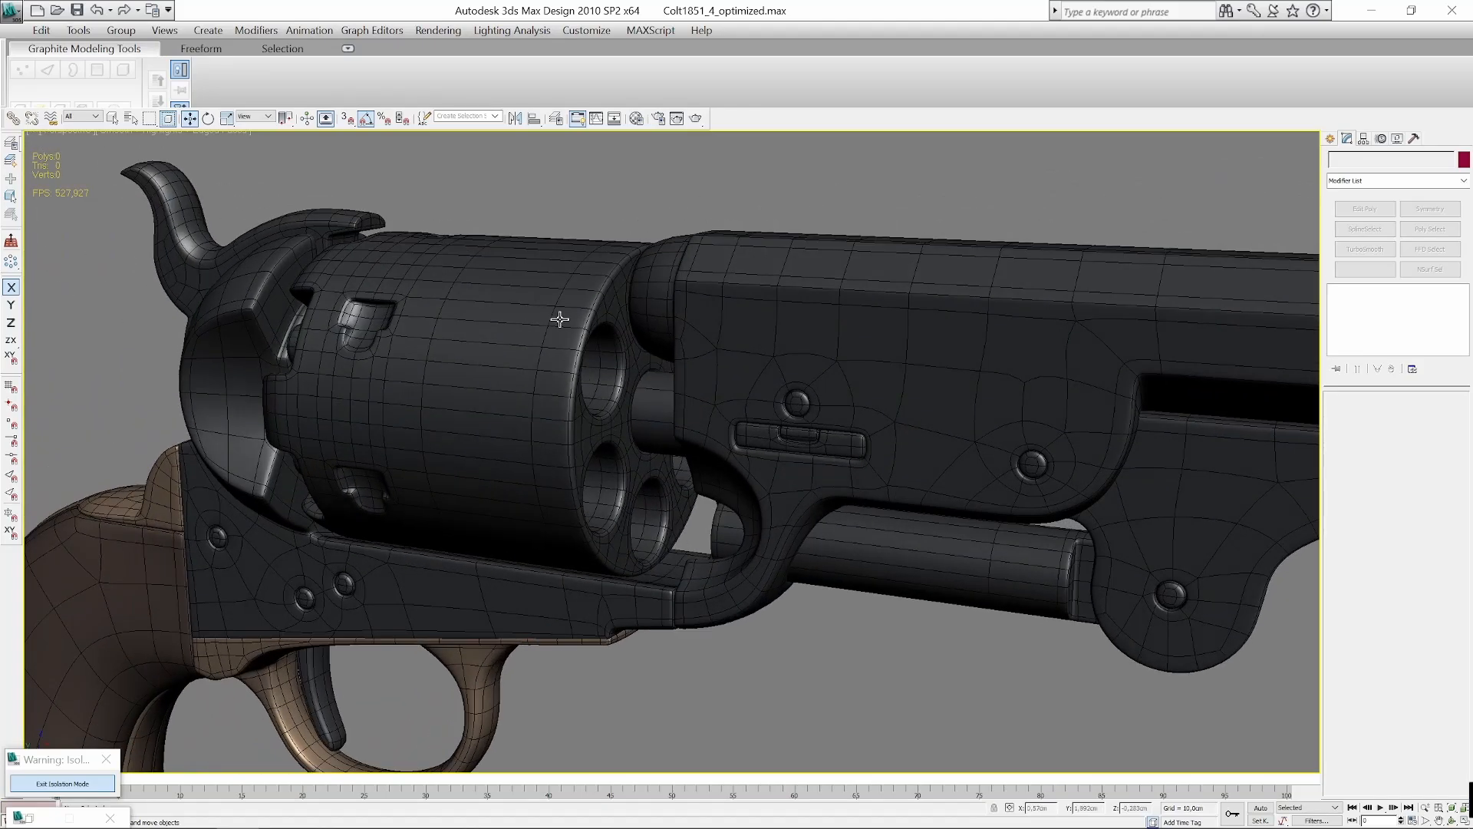
middle_click_drag(853, 471, 662, 525)
scroll(714, 513, "up", 2)
scroll(695, 519, "down", 2)
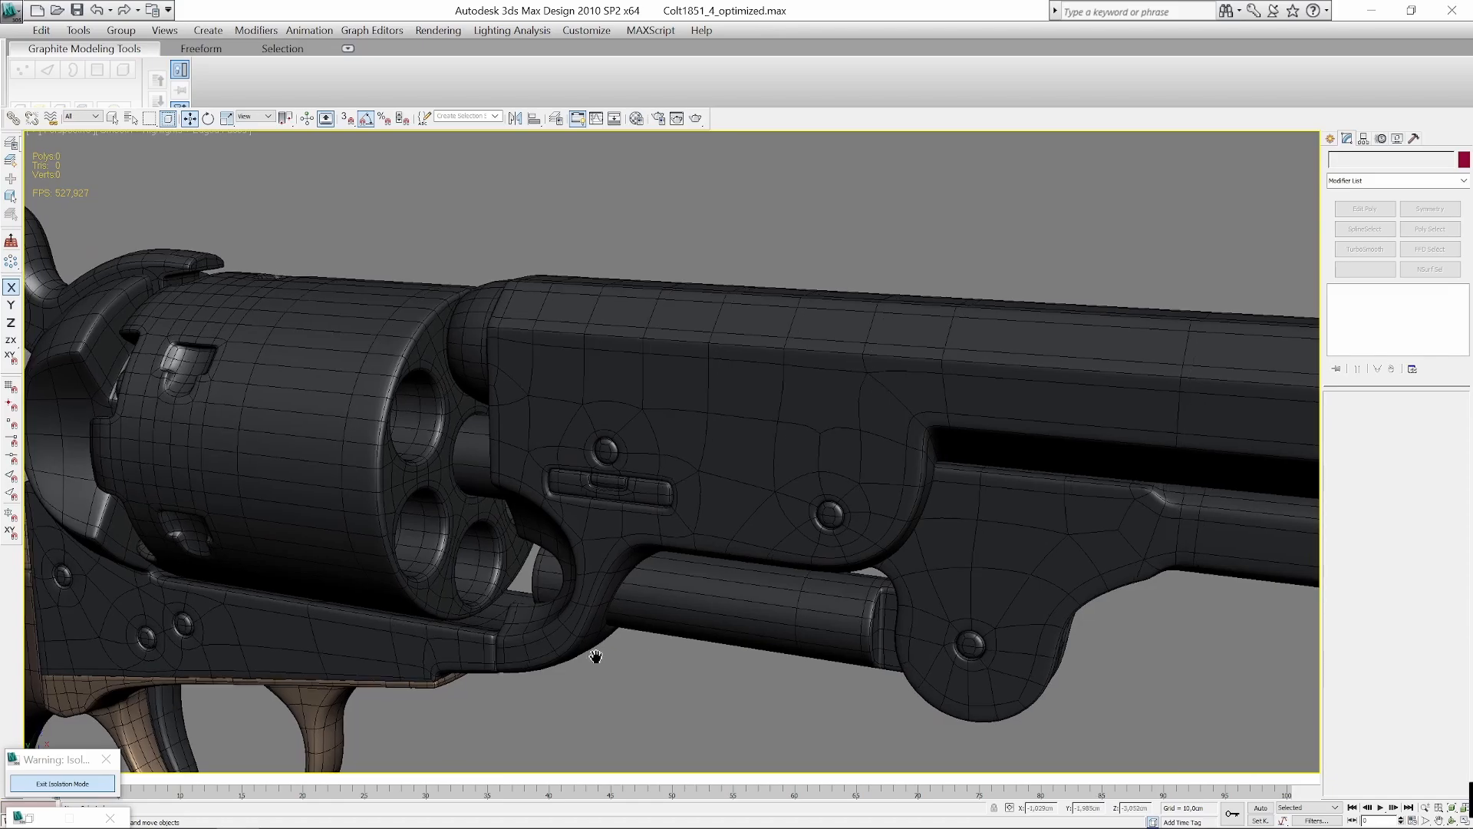
middle_click_drag(690, 654, 899, 430)
scroll(900, 430, "down", 2)
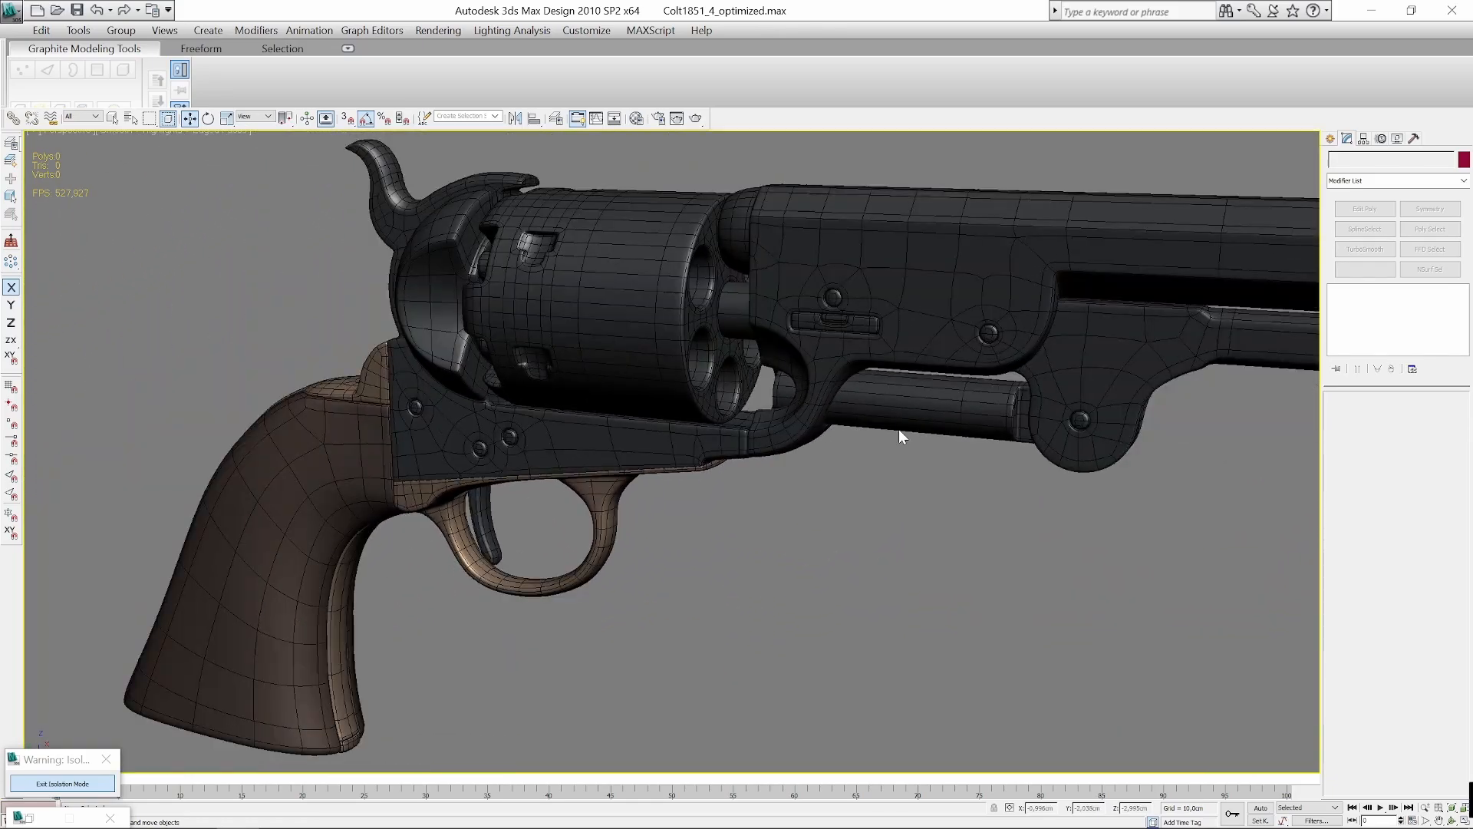
middle_click_drag(802, 491, 864, 476, "alt")
middle_click_drag(748, 497, 1112, 511)
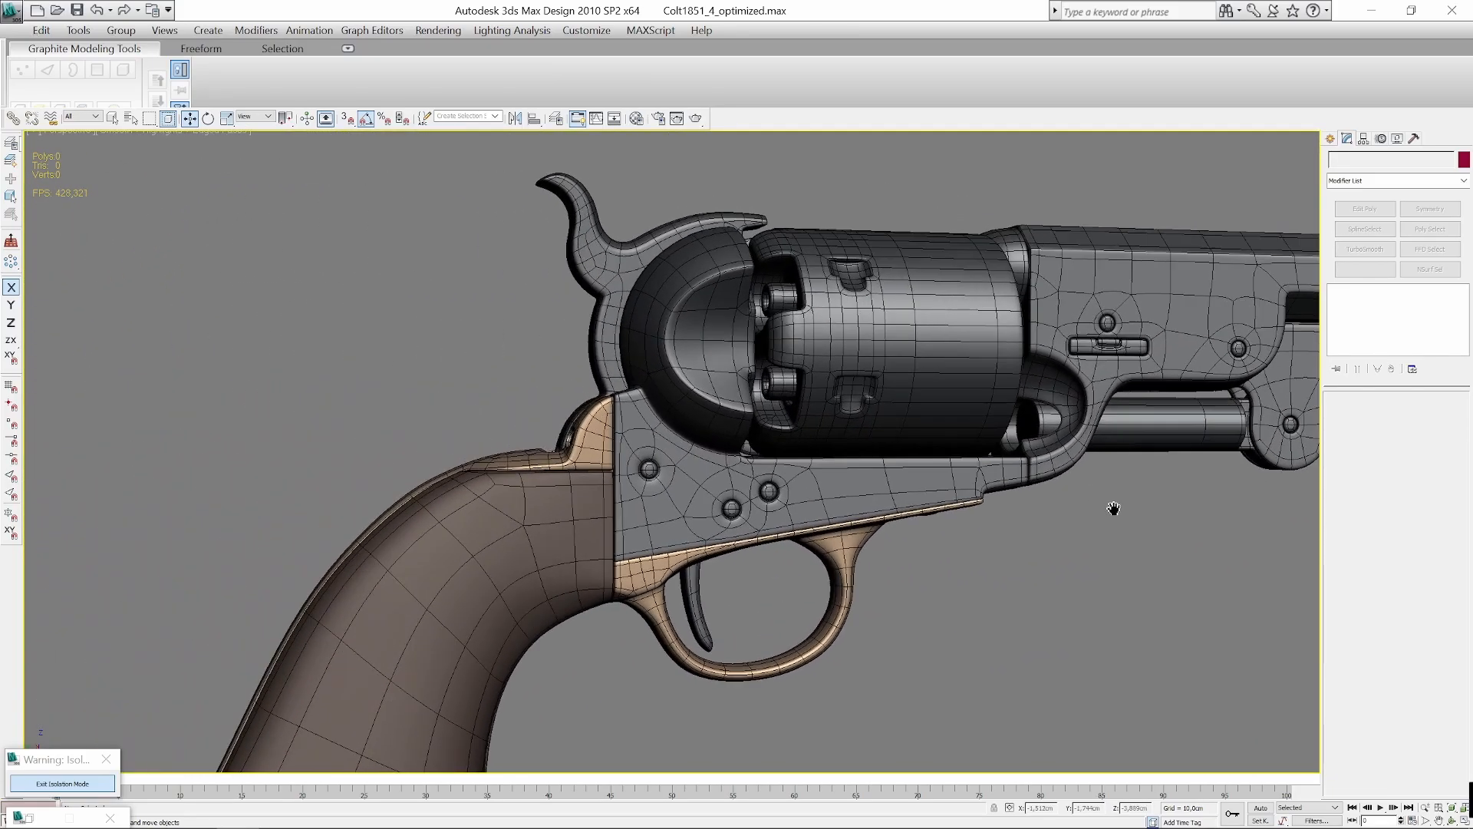
Examine the brass backstrap, slotted frame screws, trigger and trigger guard up close, including from below.
scroll(606, 487, "up", 3)
middle_click_drag(595, 489, 713, 421, "alt")
scroll(713, 421, "up", 5)
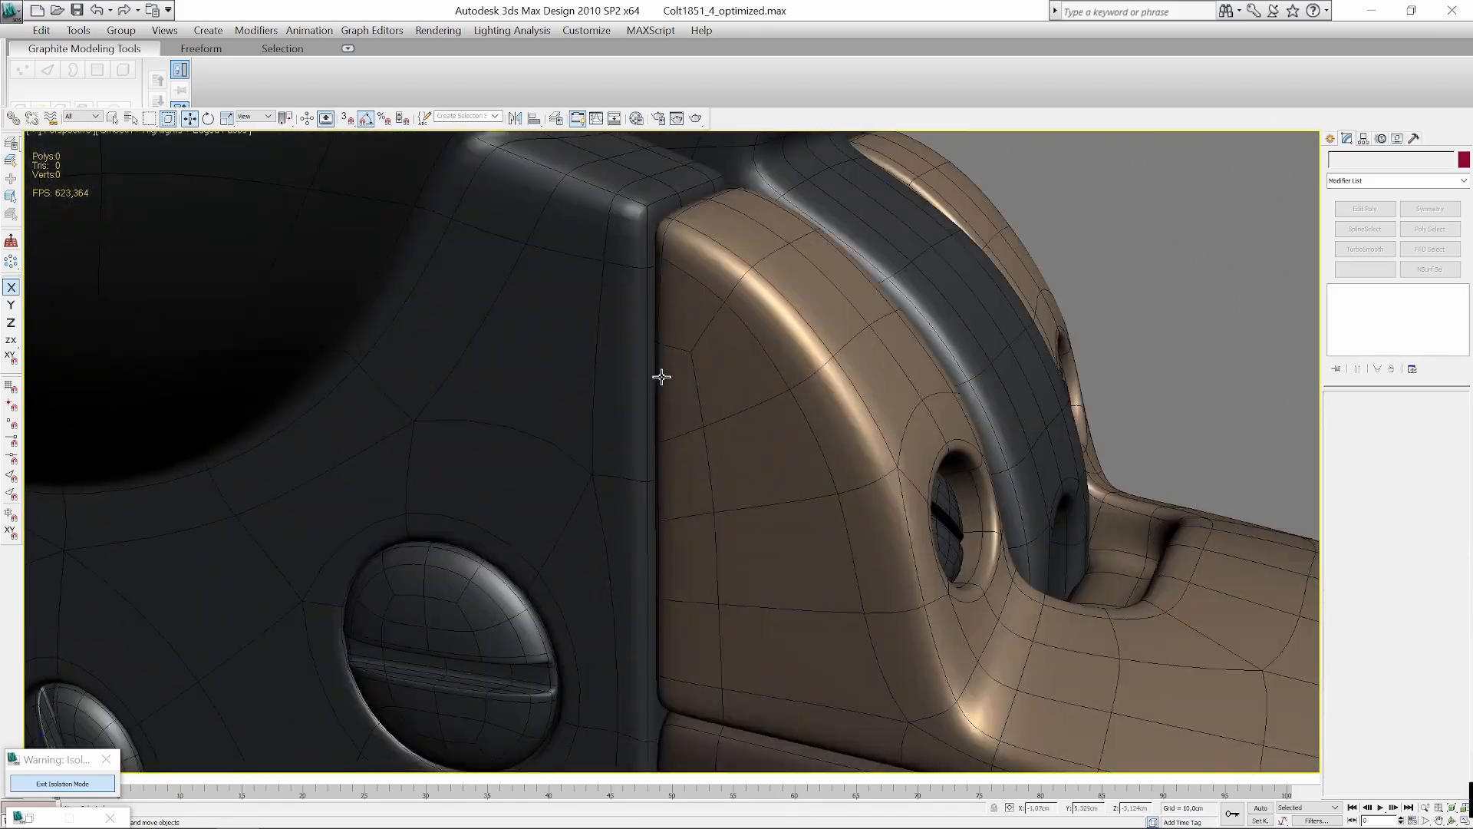
scroll(630, 572, "down", 3)
middle_click_drag(626, 628, 786, 286)
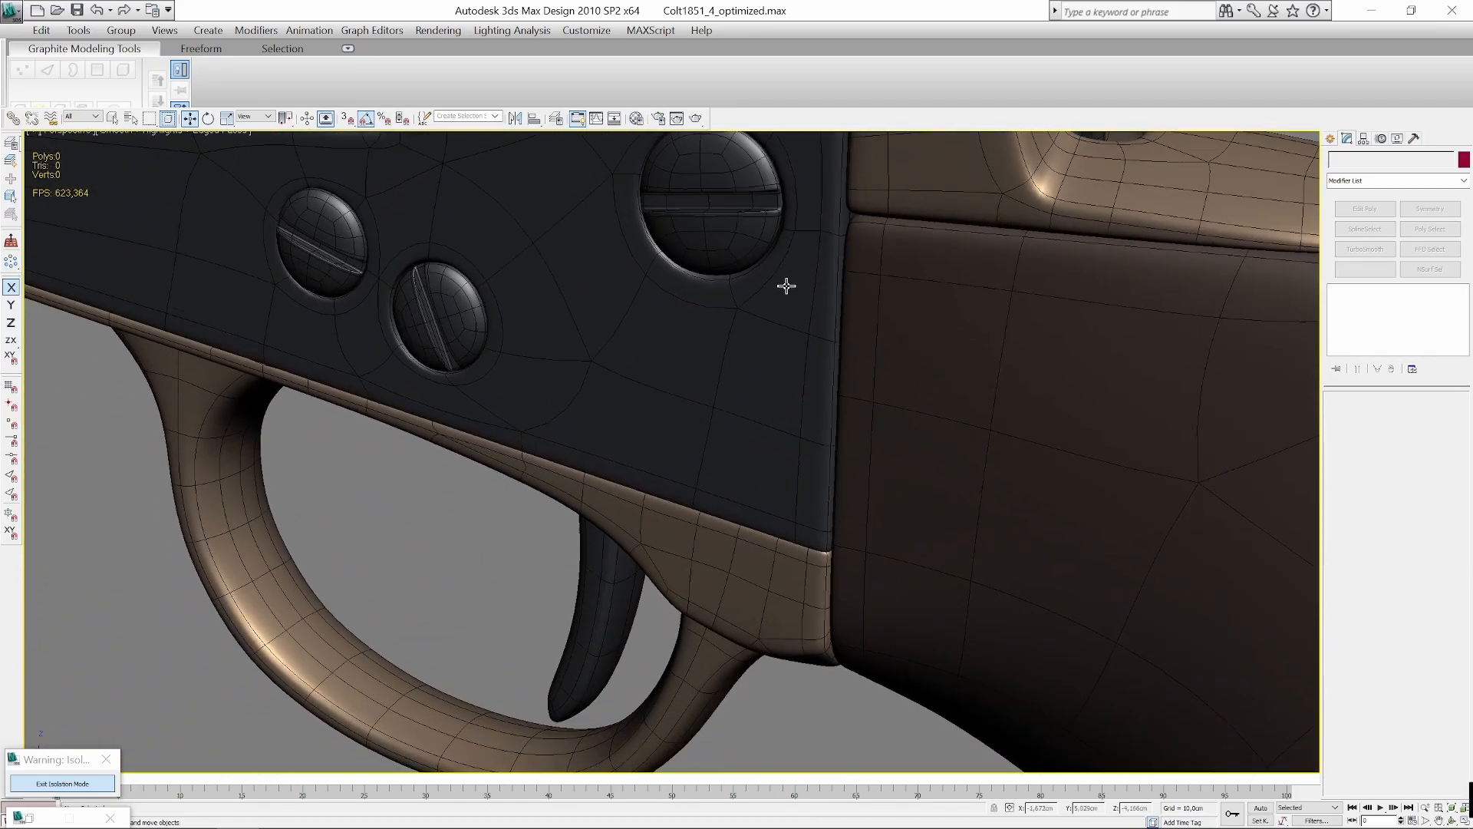
scroll(764, 458, "down", 3)
middle_click_drag(763, 459, 849, 451, "alt")
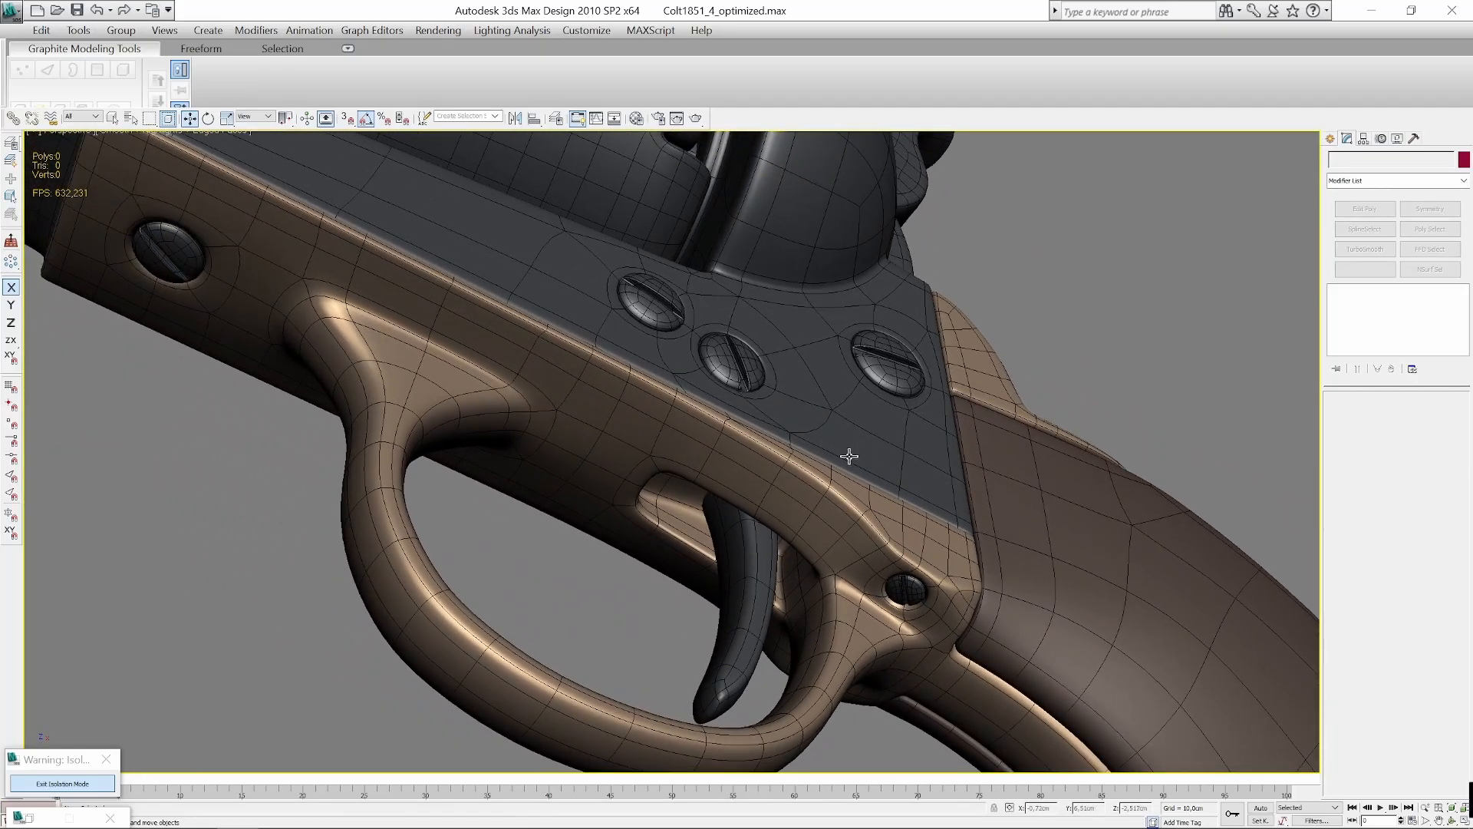
middle_click_drag(662, 483, 798, 552, "alt")
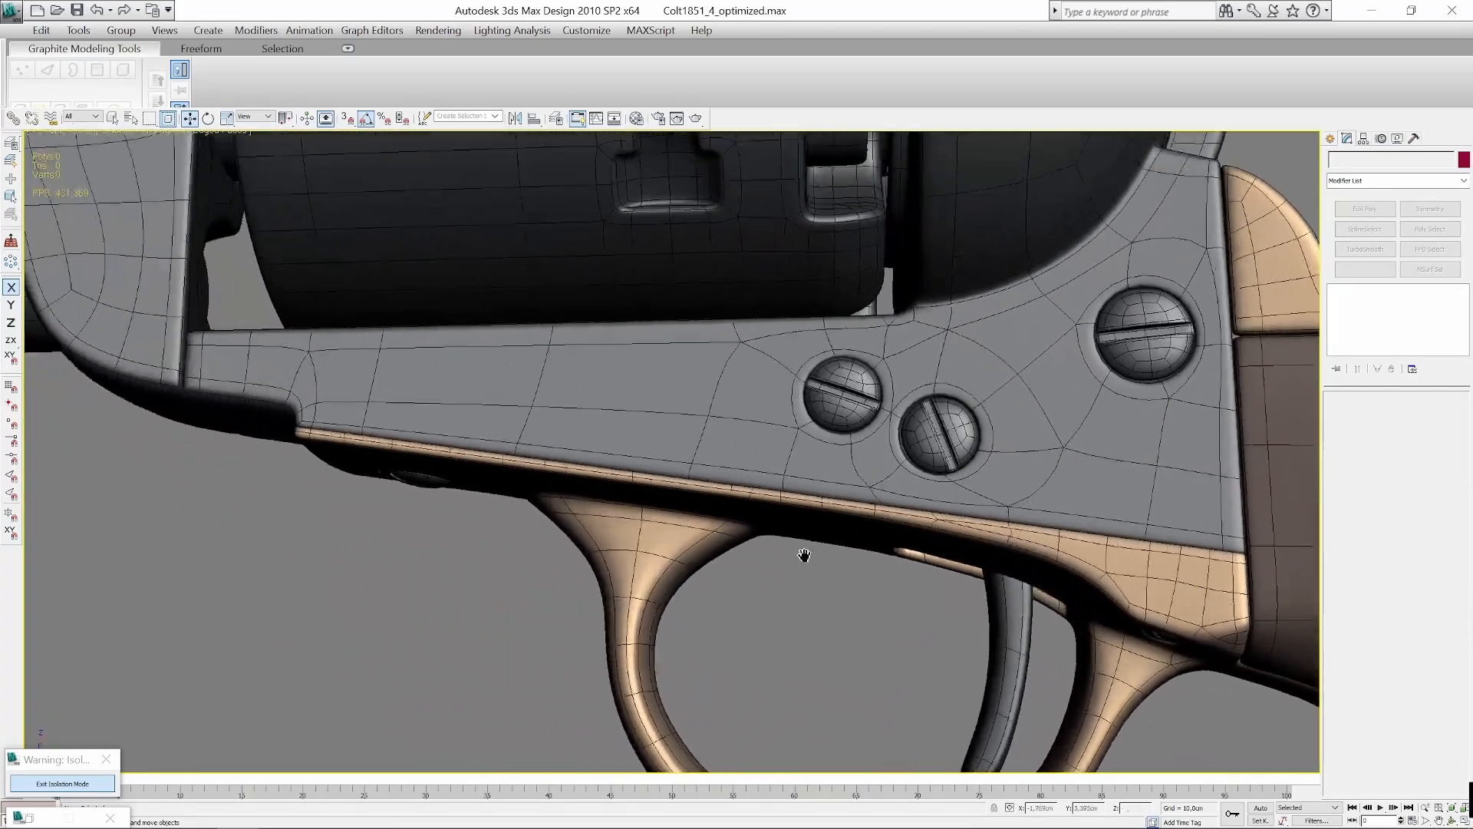
scroll(798, 571, "down", 2)
scroll(1024, 322, "down", 3)
middle_click_drag(1012, 338, 749, 442, "alt")
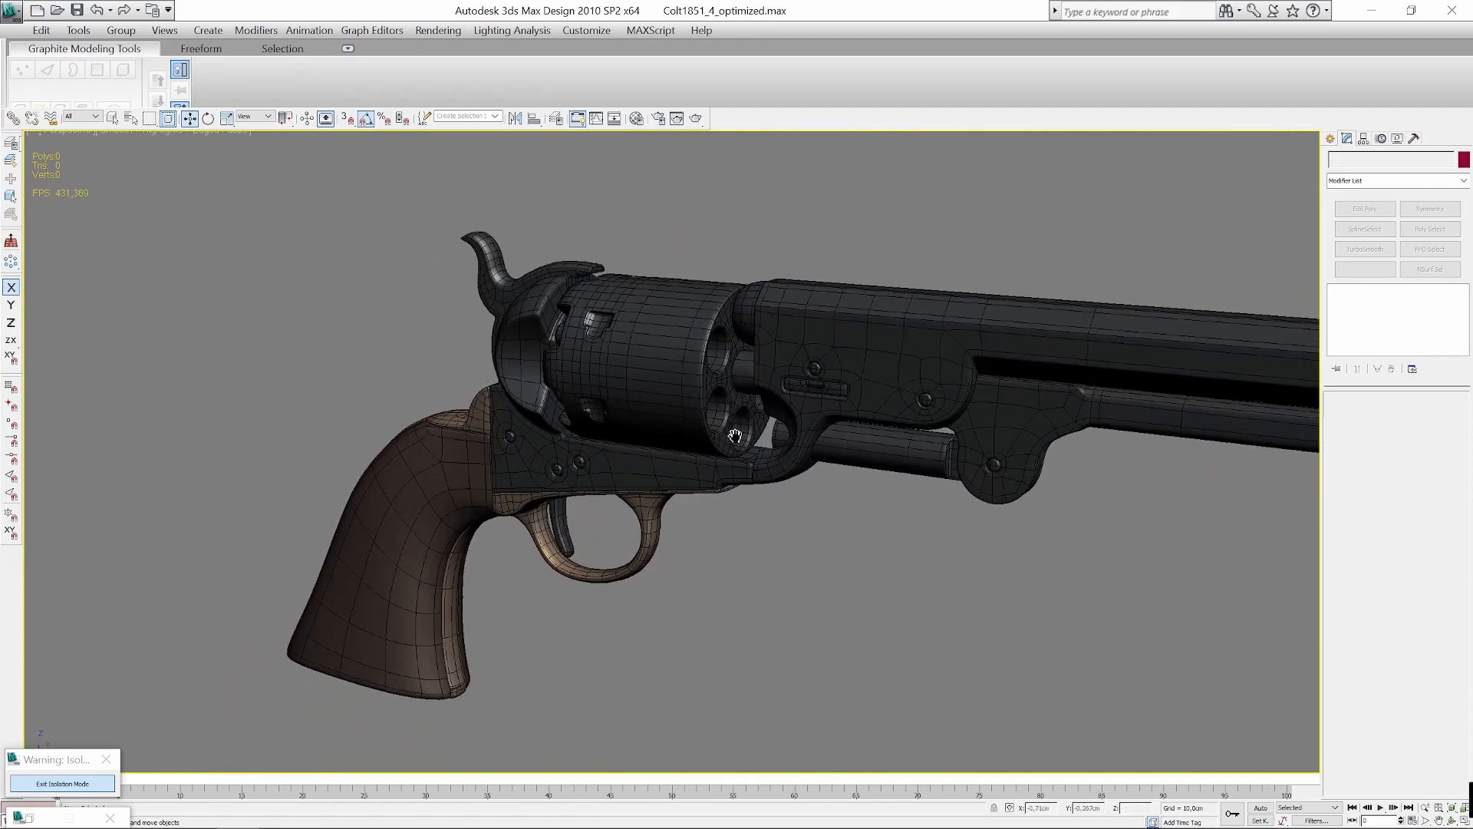
Examine the front of the cylinder and the wedge area up close, and the complete revolver in side profile.
scroll(749, 442, "up", 5)
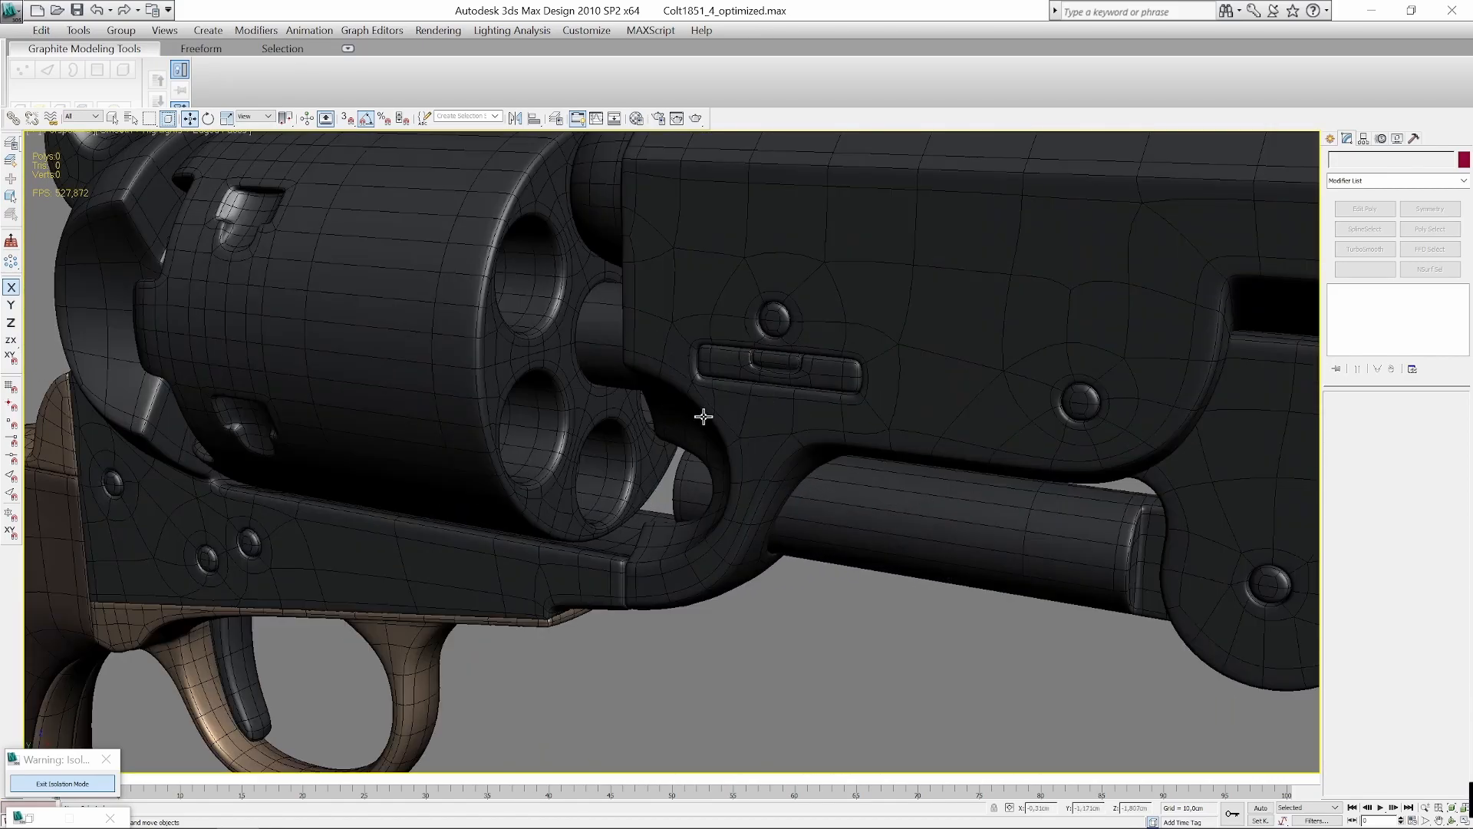
scroll(701, 453, "down", 5)
scroll(737, 507, "up", 2)
scroll(748, 500, "down", 3)
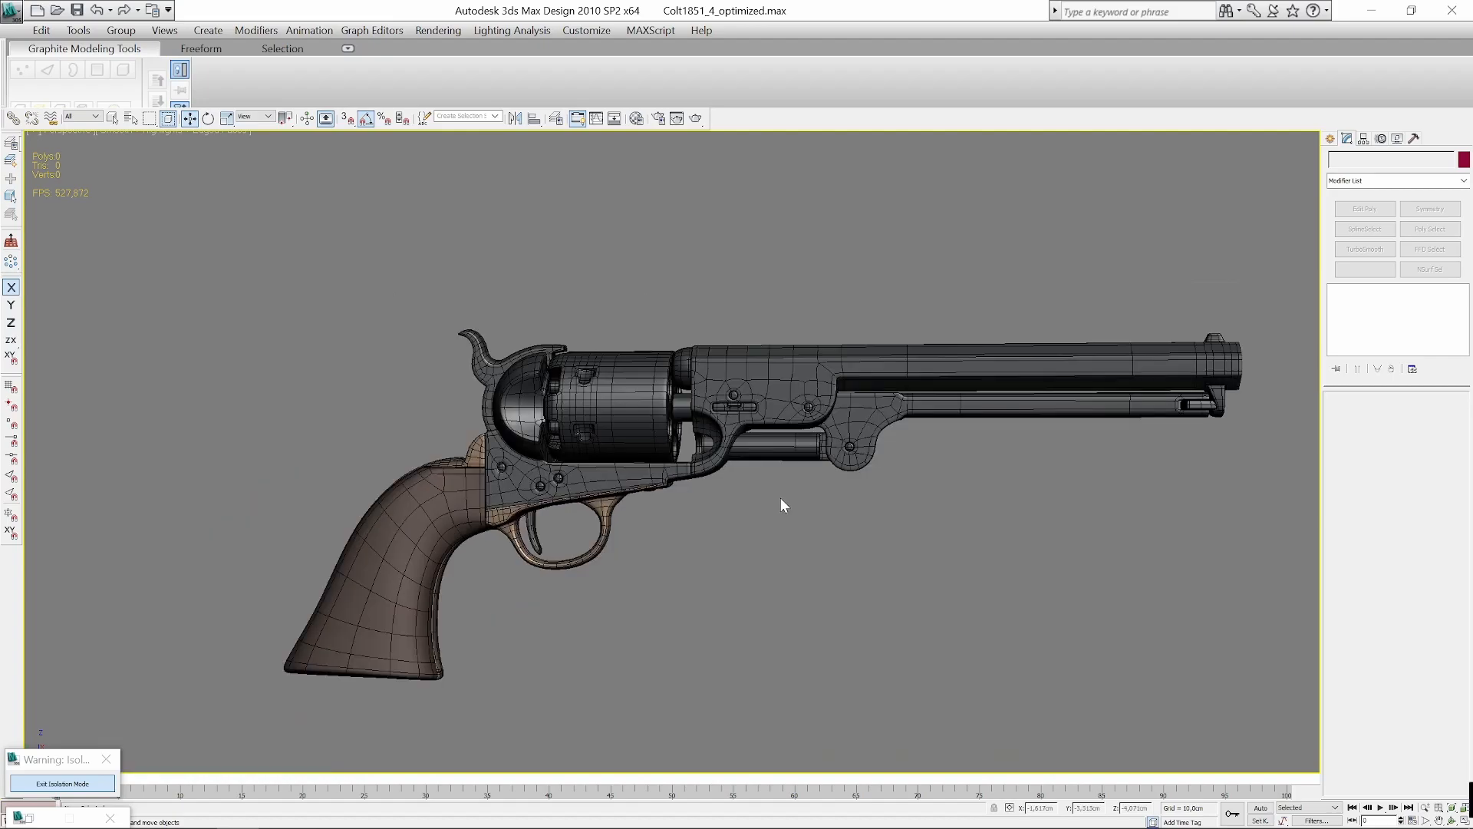
middle_click_drag(831, 514, 851, 512, "alt")
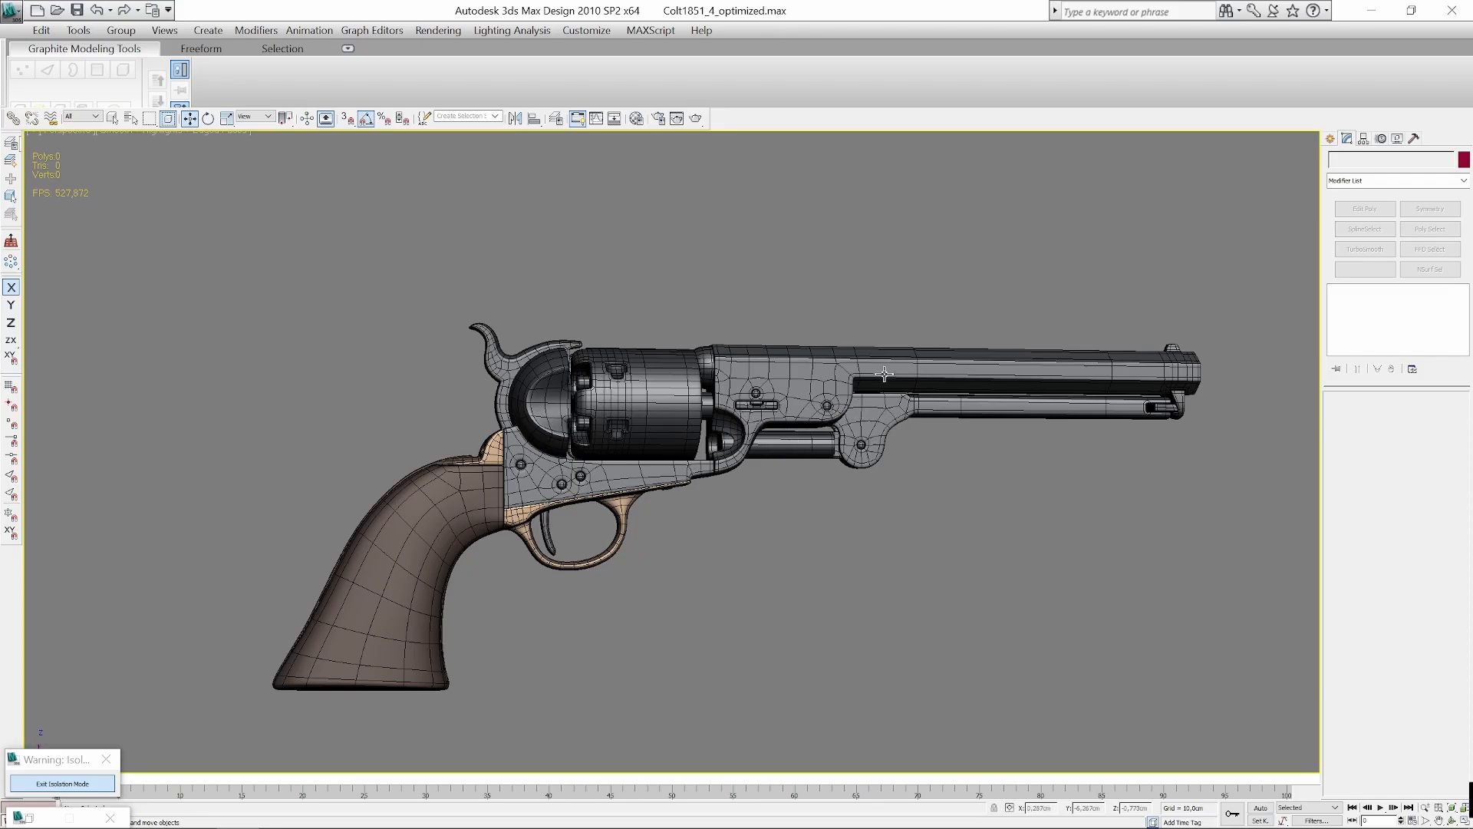
middle_click_drag(934, 451, 974, 471)
scroll(901, 466, "up", 3)
scroll(865, 427, "down", 4)
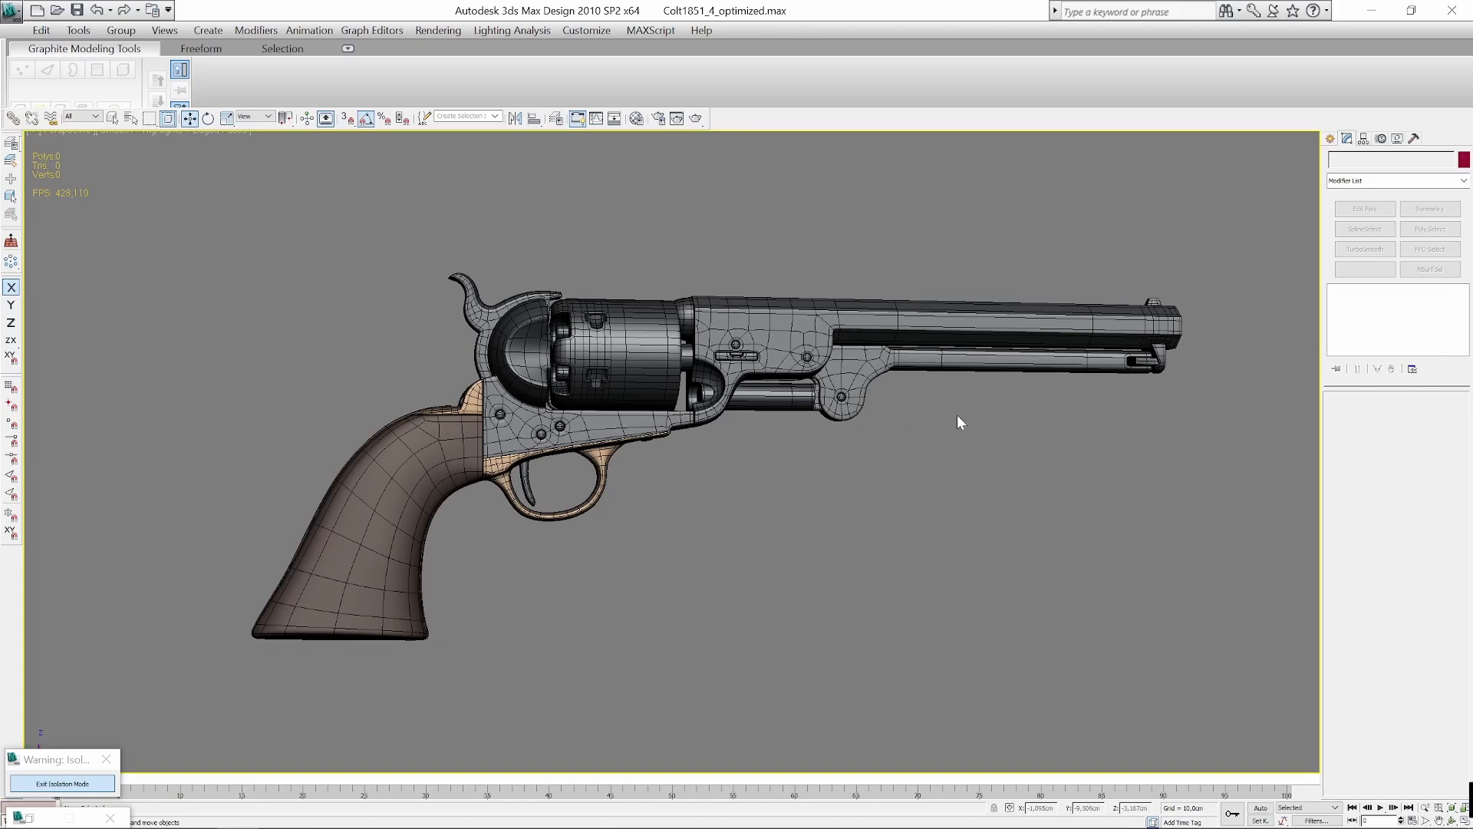
middle_click_drag(957, 420, 967, 427)
middle_click_drag(807, 463, 677, 381, "alt")
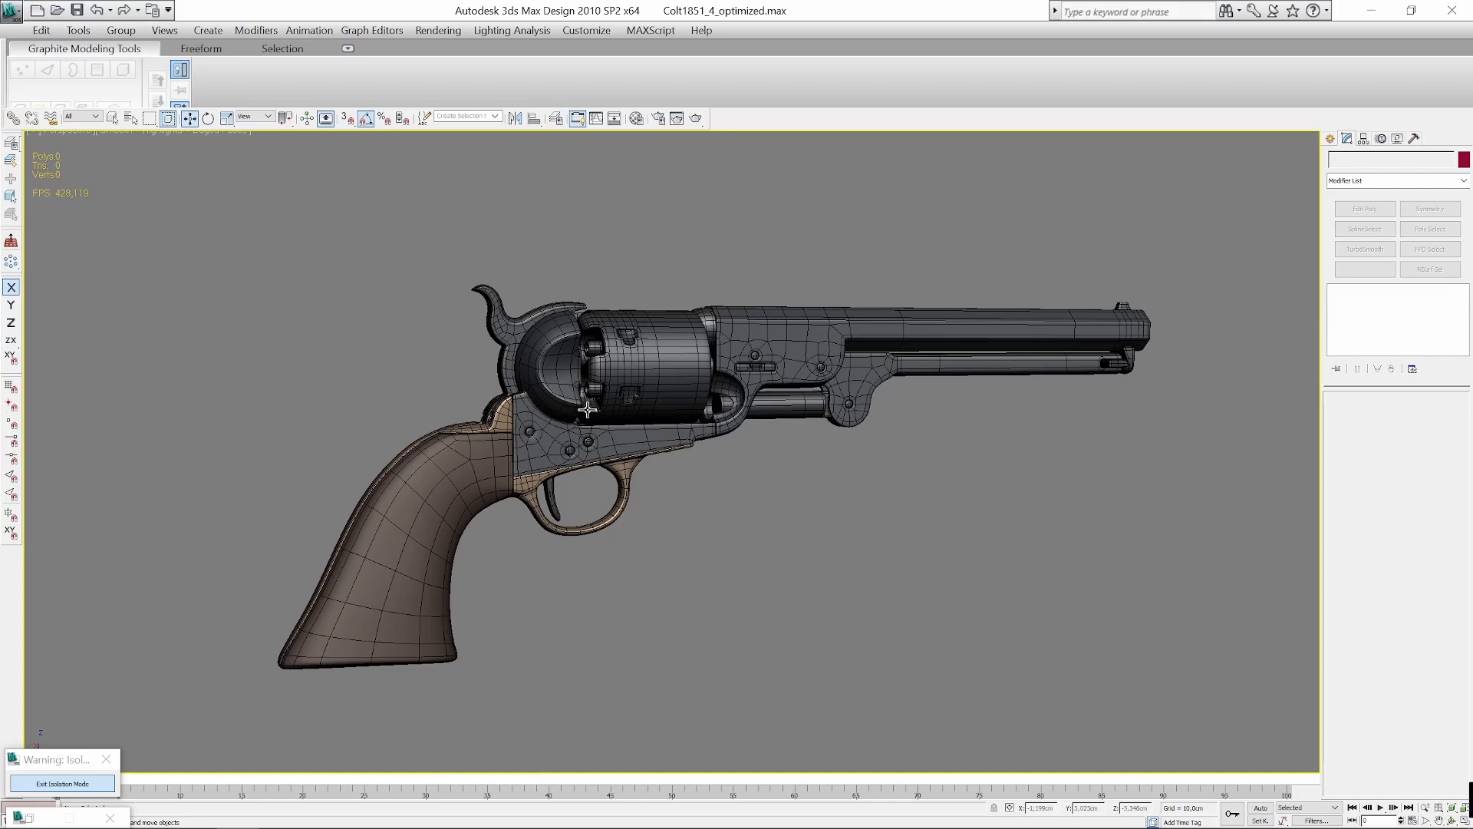
Examine the recoil shield, cylinder nipples and frame up close, and the revolver from slightly above.
scroll(587, 408, "up", 3)
middle_click_drag(615, 415, 671, 463)
scroll(671, 463, "up", 3)
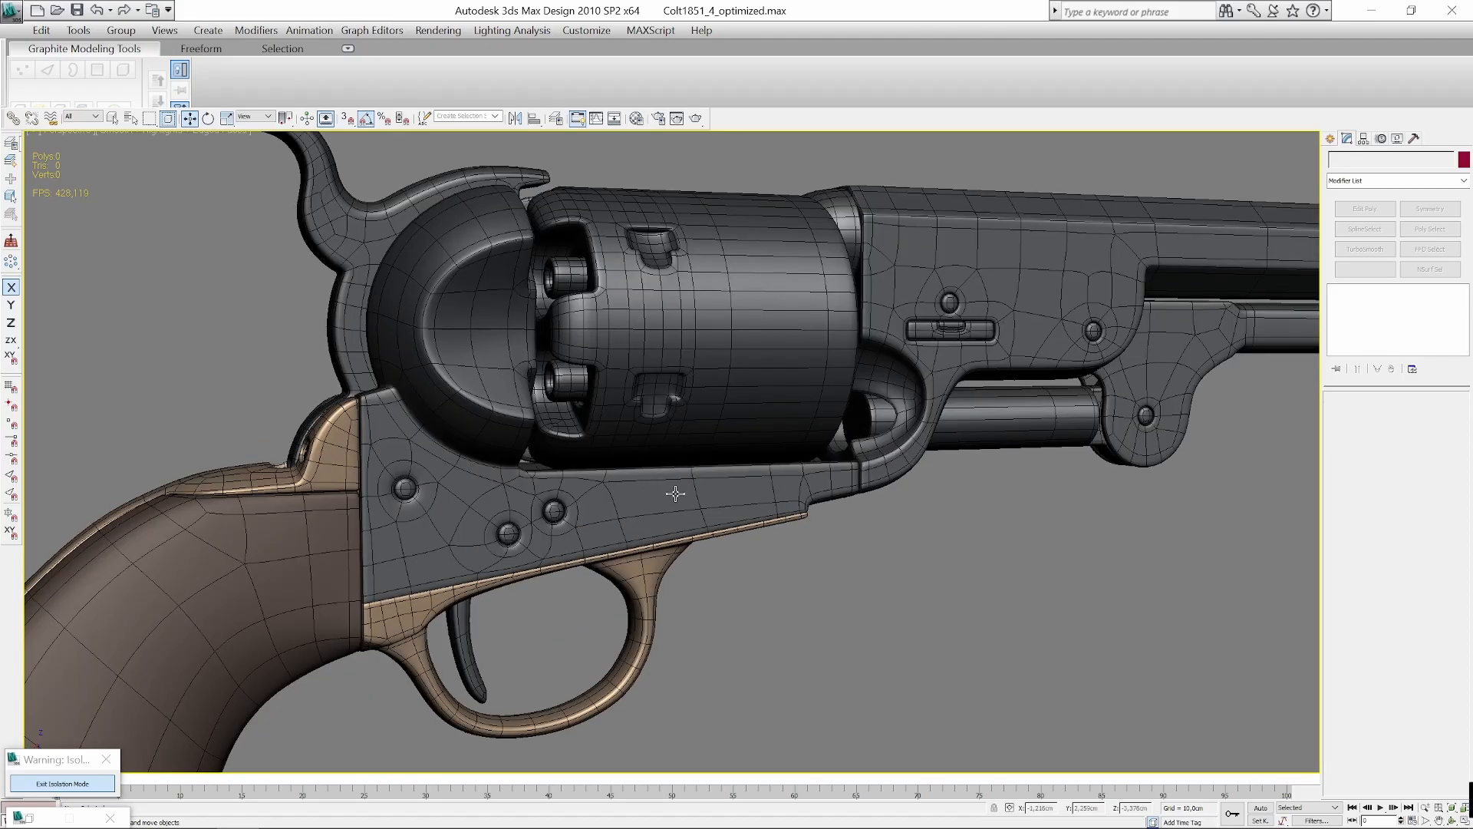
scroll(695, 455, "down", 2)
middle_click_drag(694, 456, 674, 493, "alt")
middle_click_drag(991, 536, 862, 461)
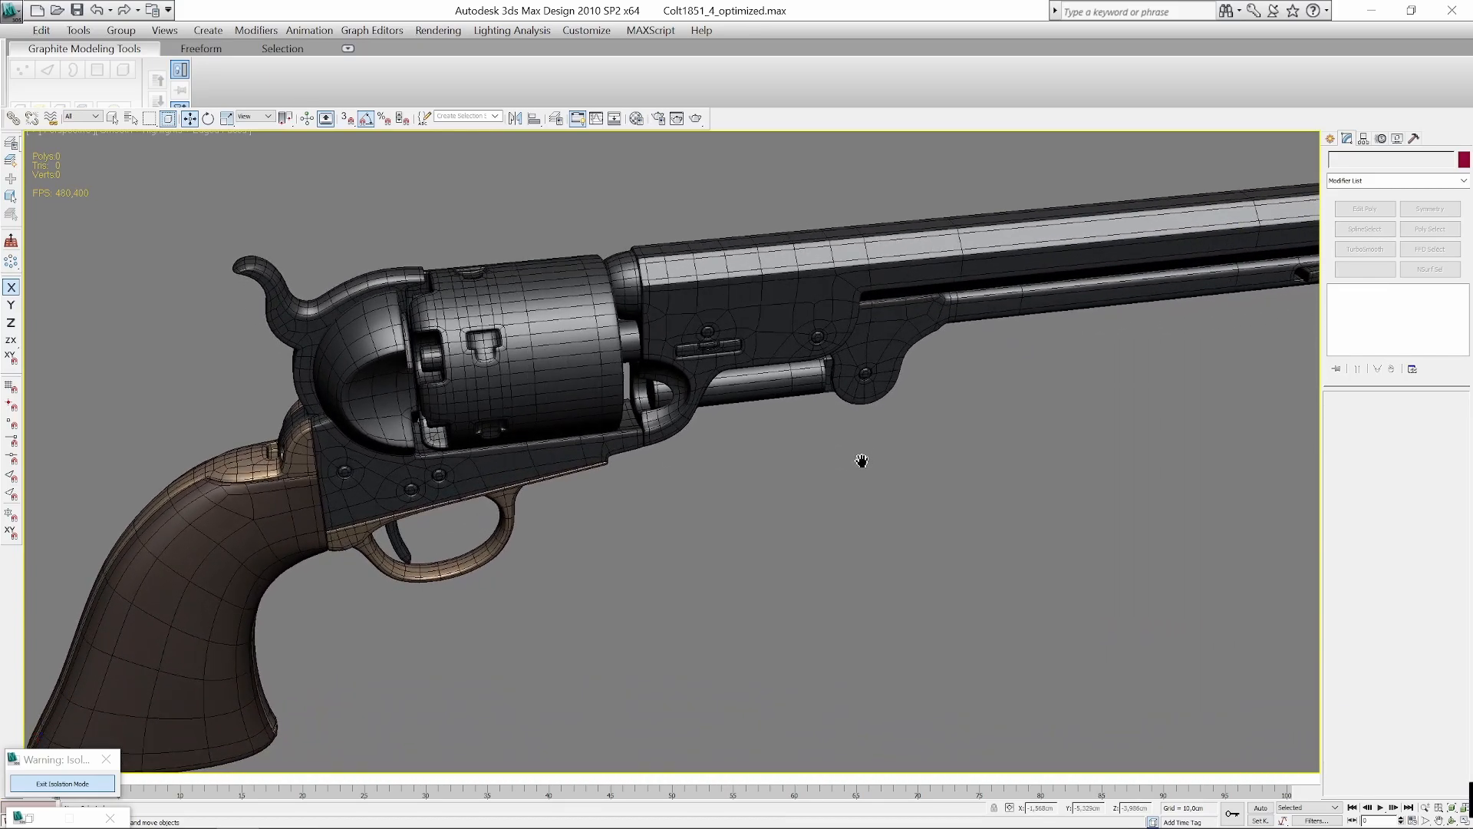
key("z")
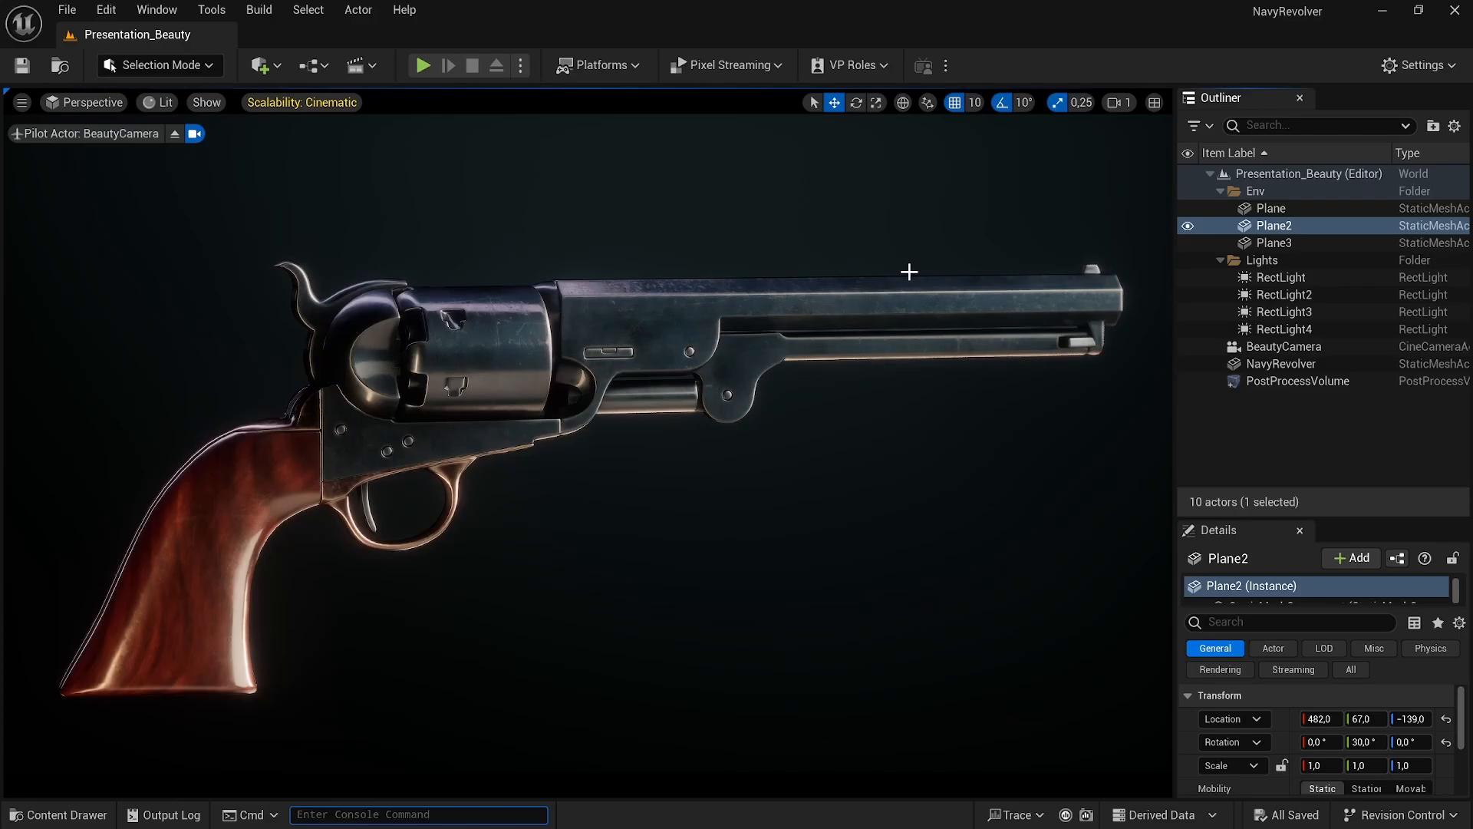